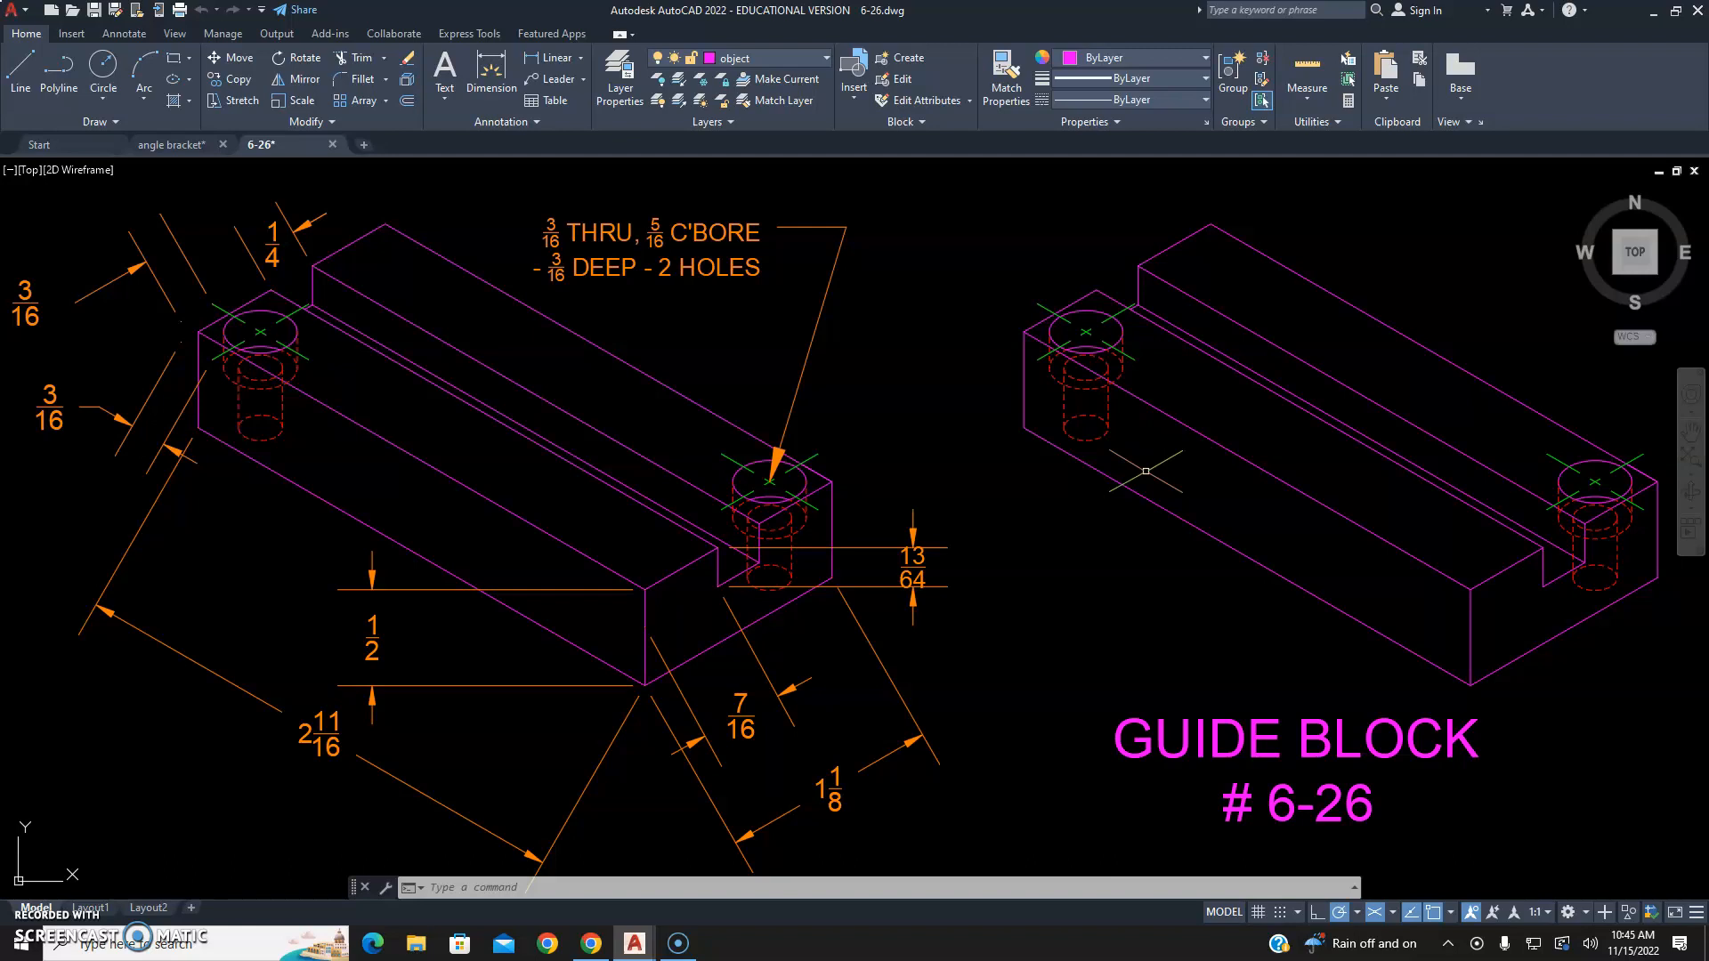
Switch to the angle bracket drawing and save a copy of it under the file name guide block.
left_click(171, 145)
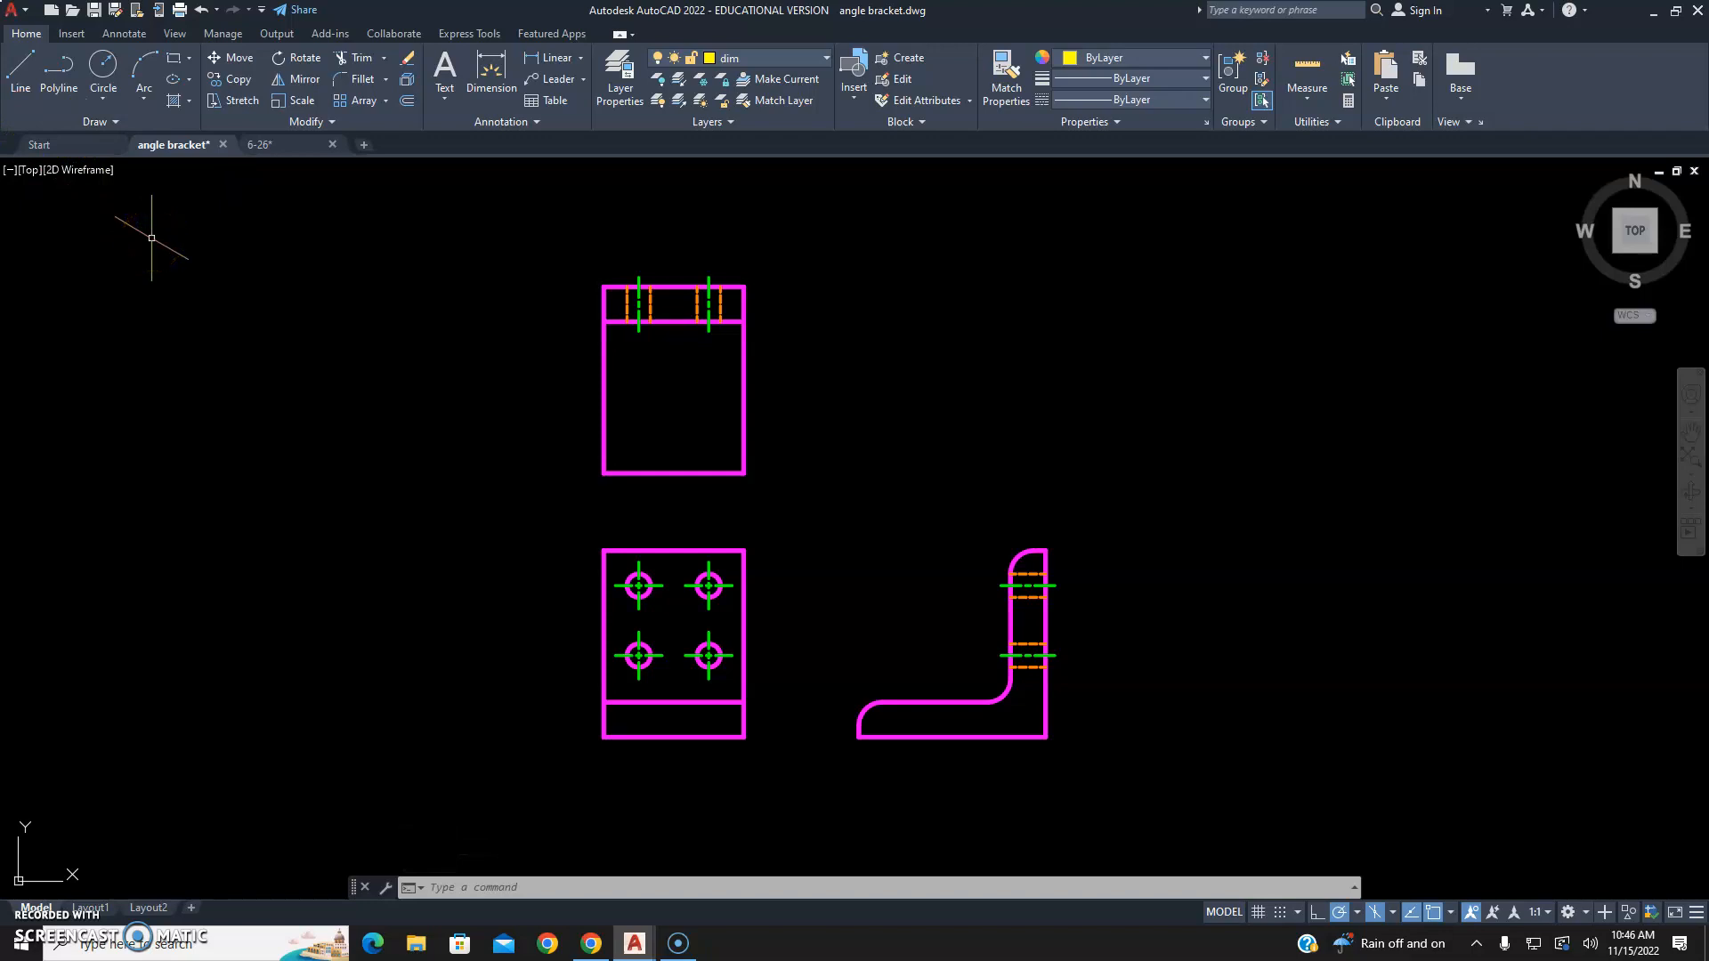
left_click(12, 11)
left_click(75, 228)
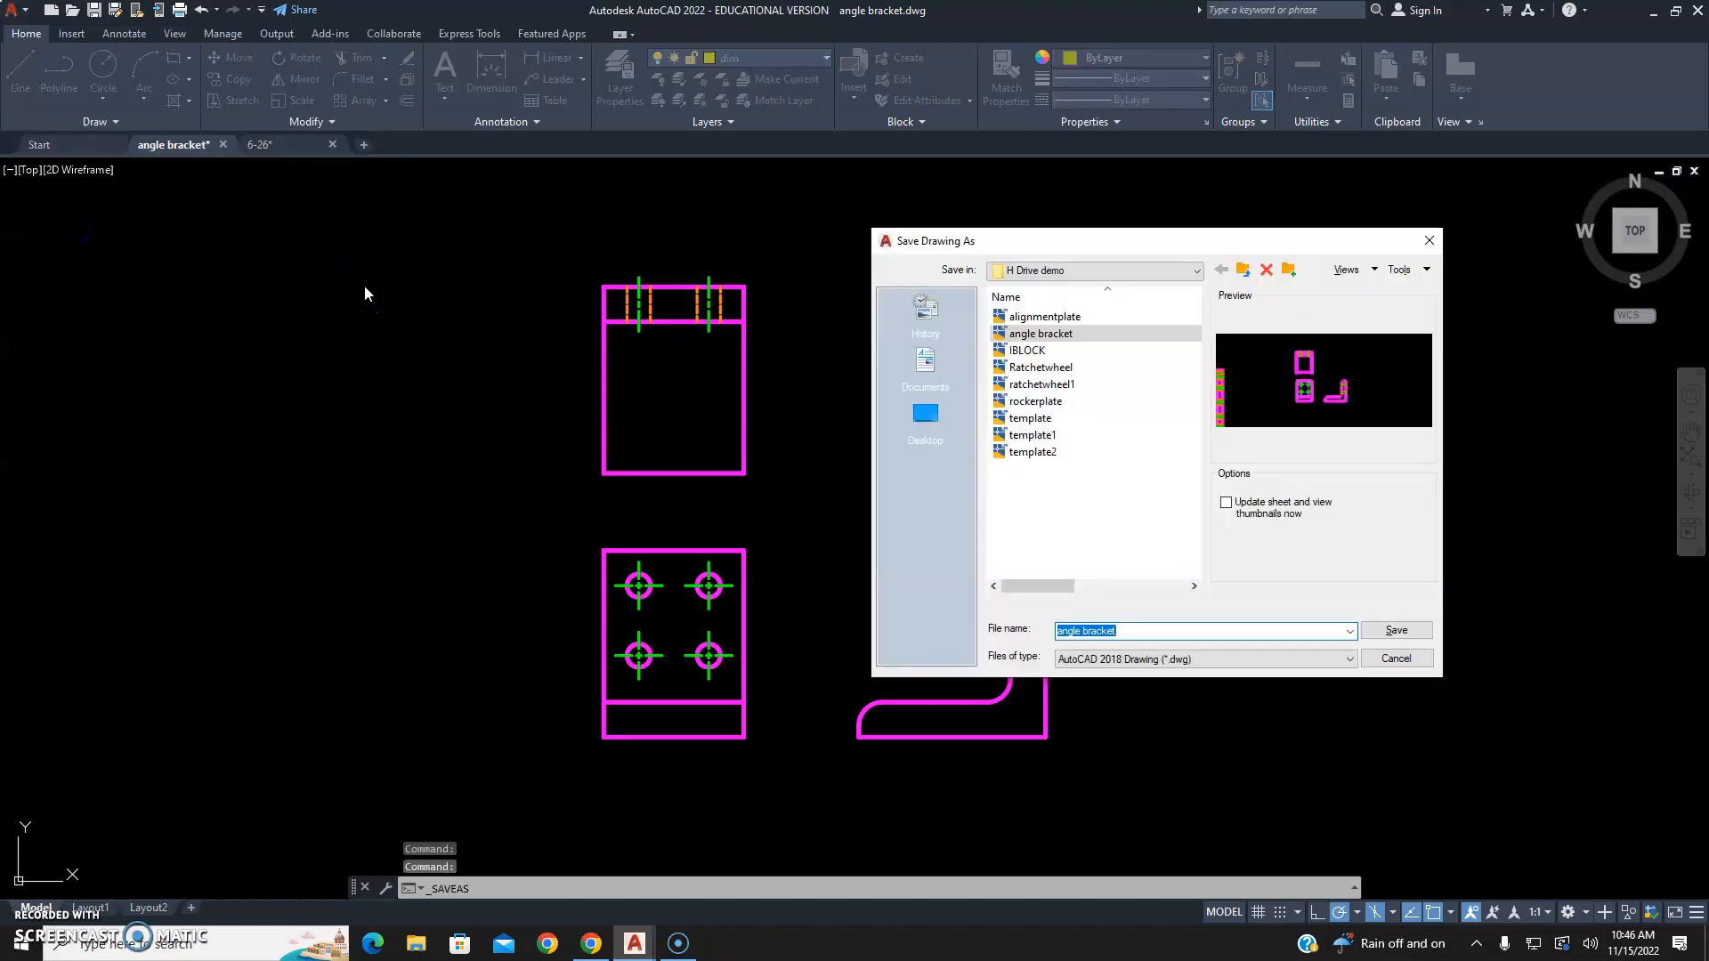
type("alignment")
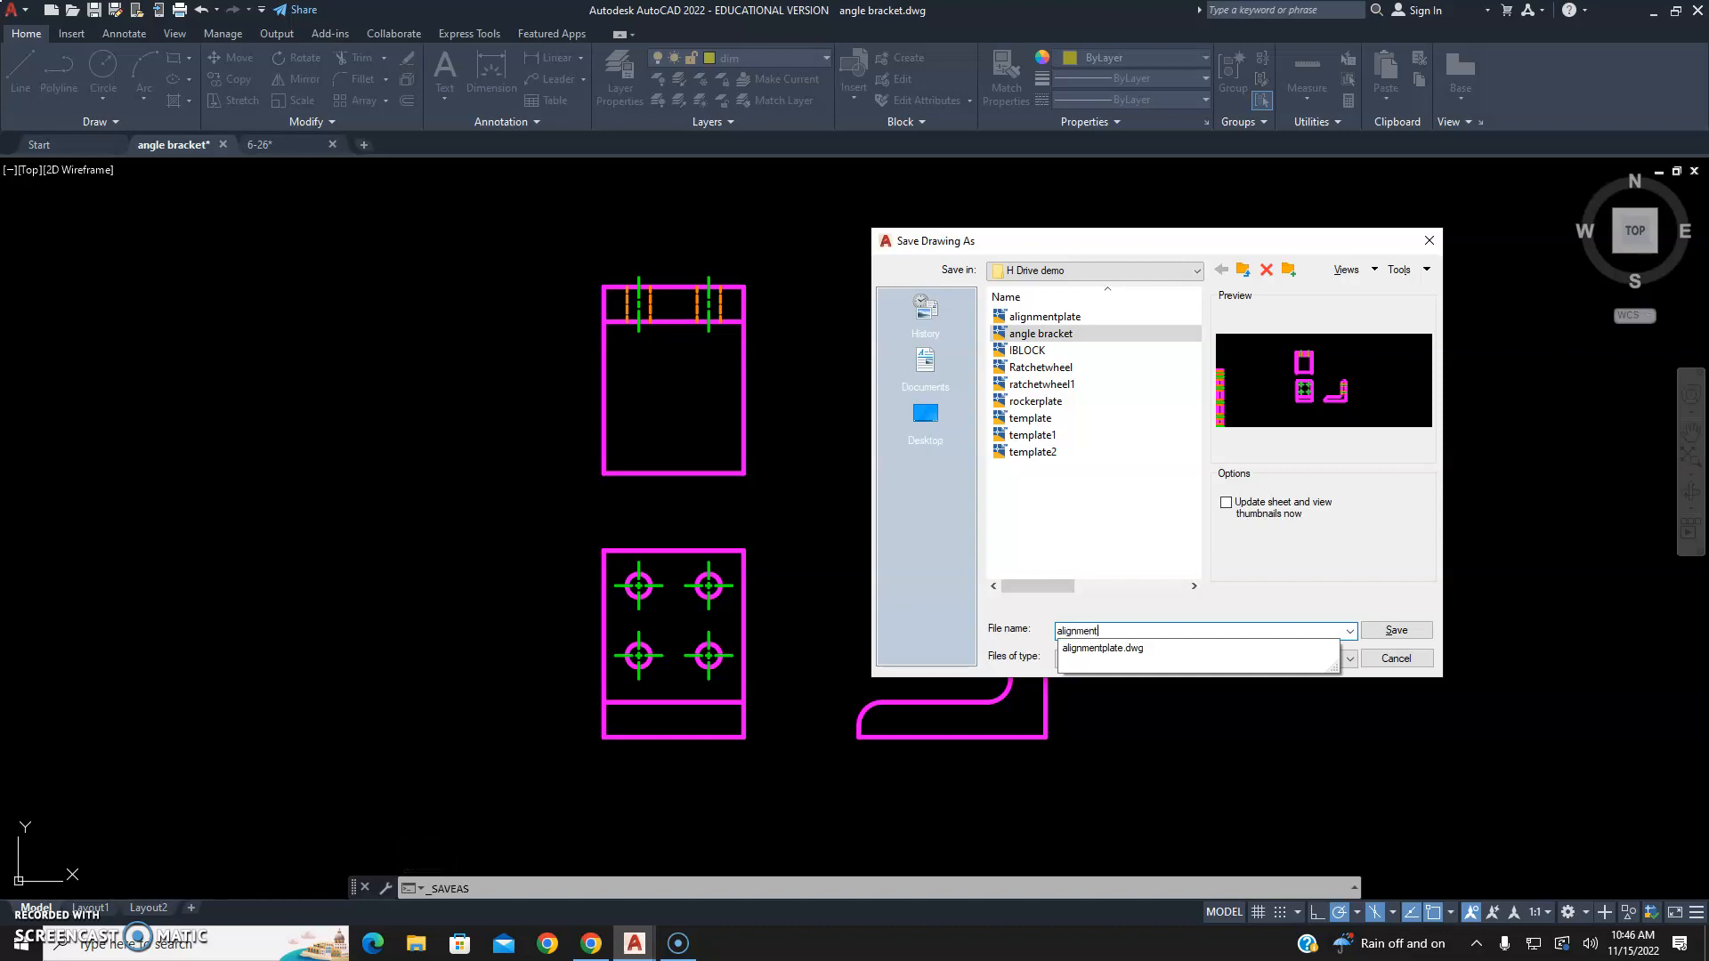
key("BackSpace")
key("BackSpace")
key("BackSpace")
key("BackSpace")
key("BackSpace")
key("BackSpace")
key("BackSpace")
key("BackSpace")
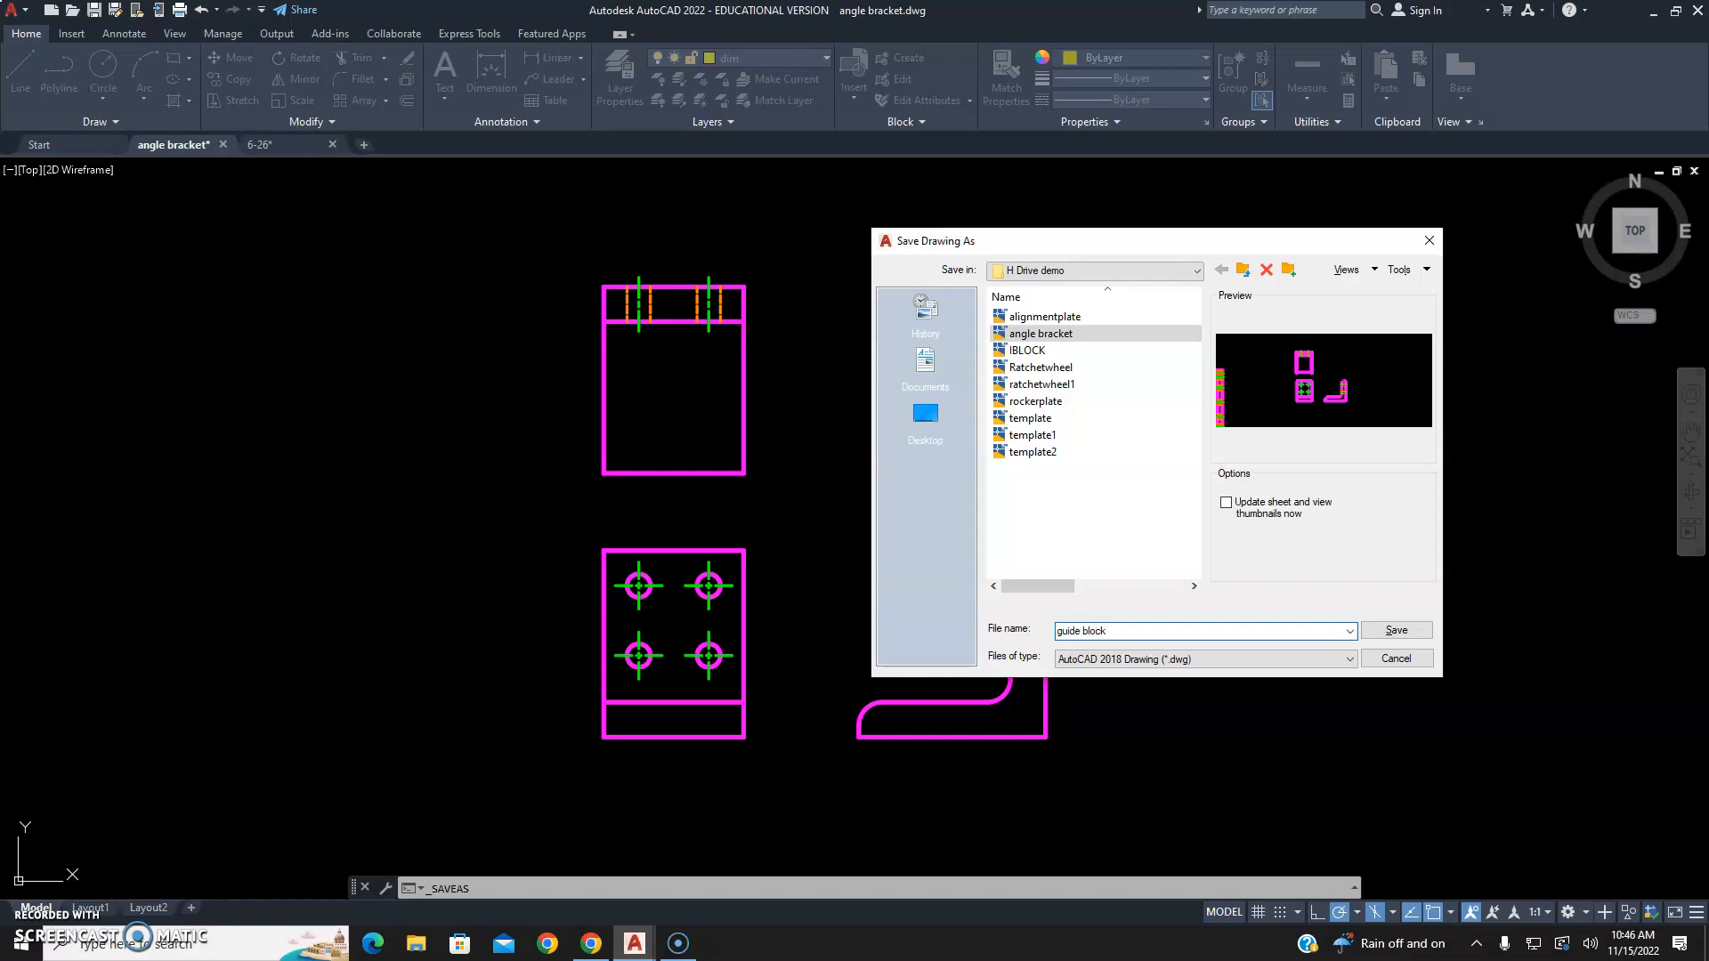
left_click(1394, 632)
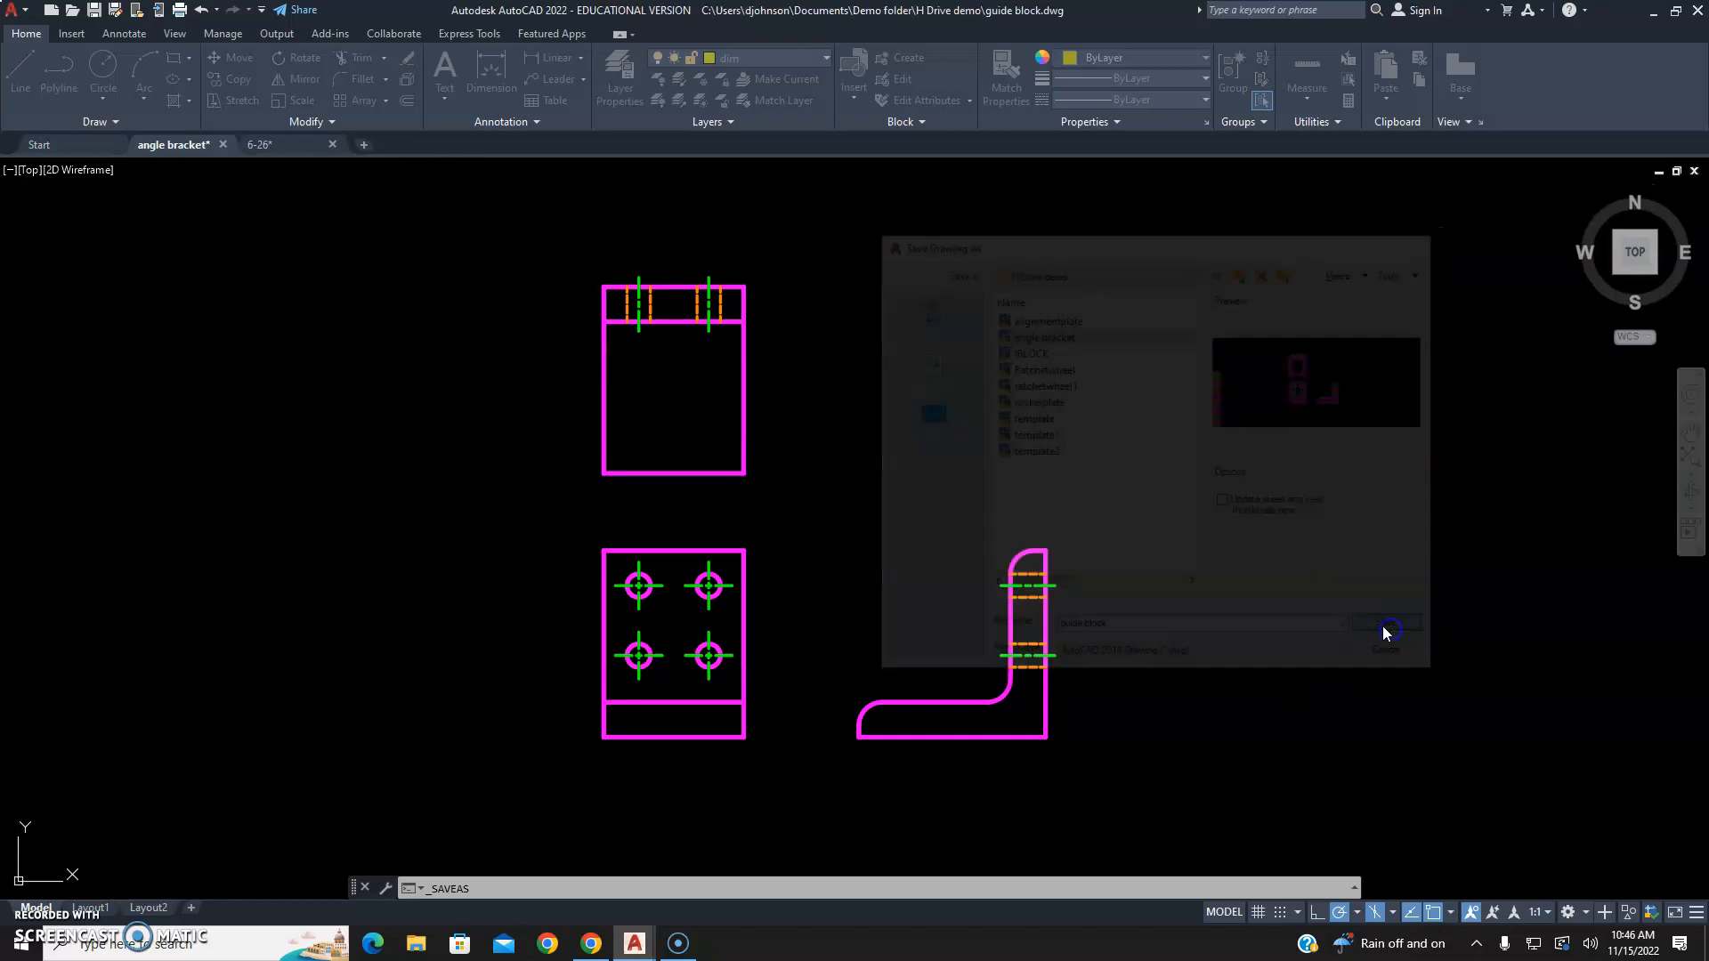
Erase all three views of the angle bracket from the guide block drawing.
mouse_move(183, 154)
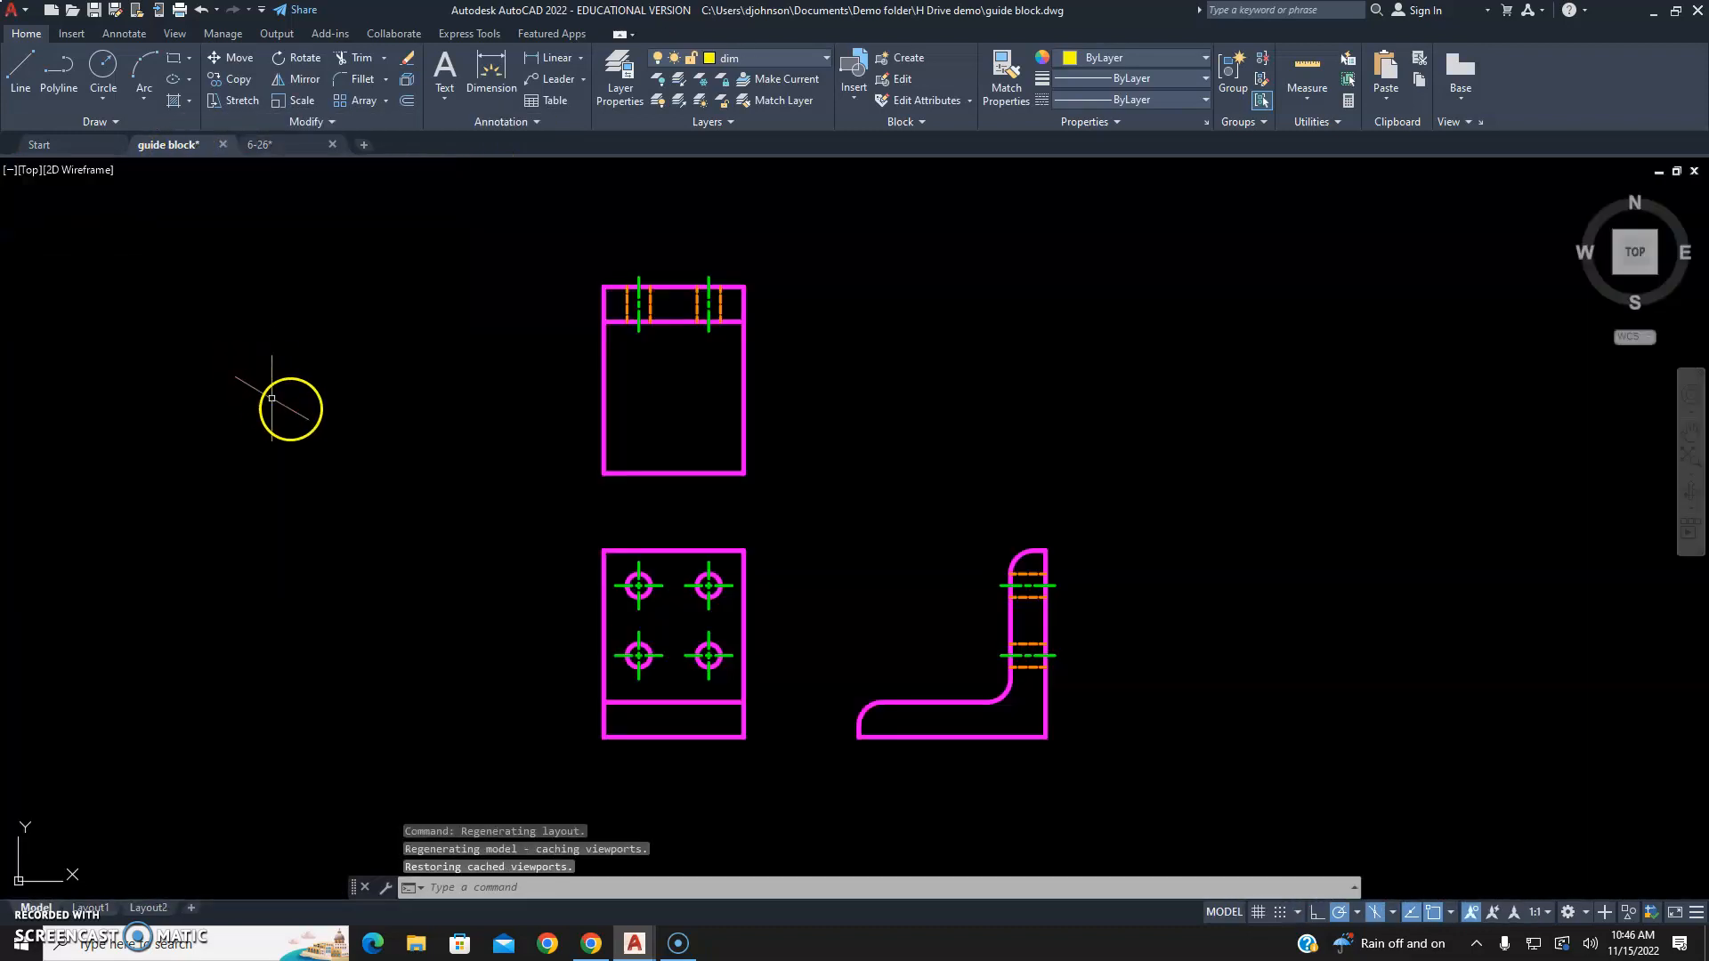
left_click(362, 351)
left_click(325, 368)
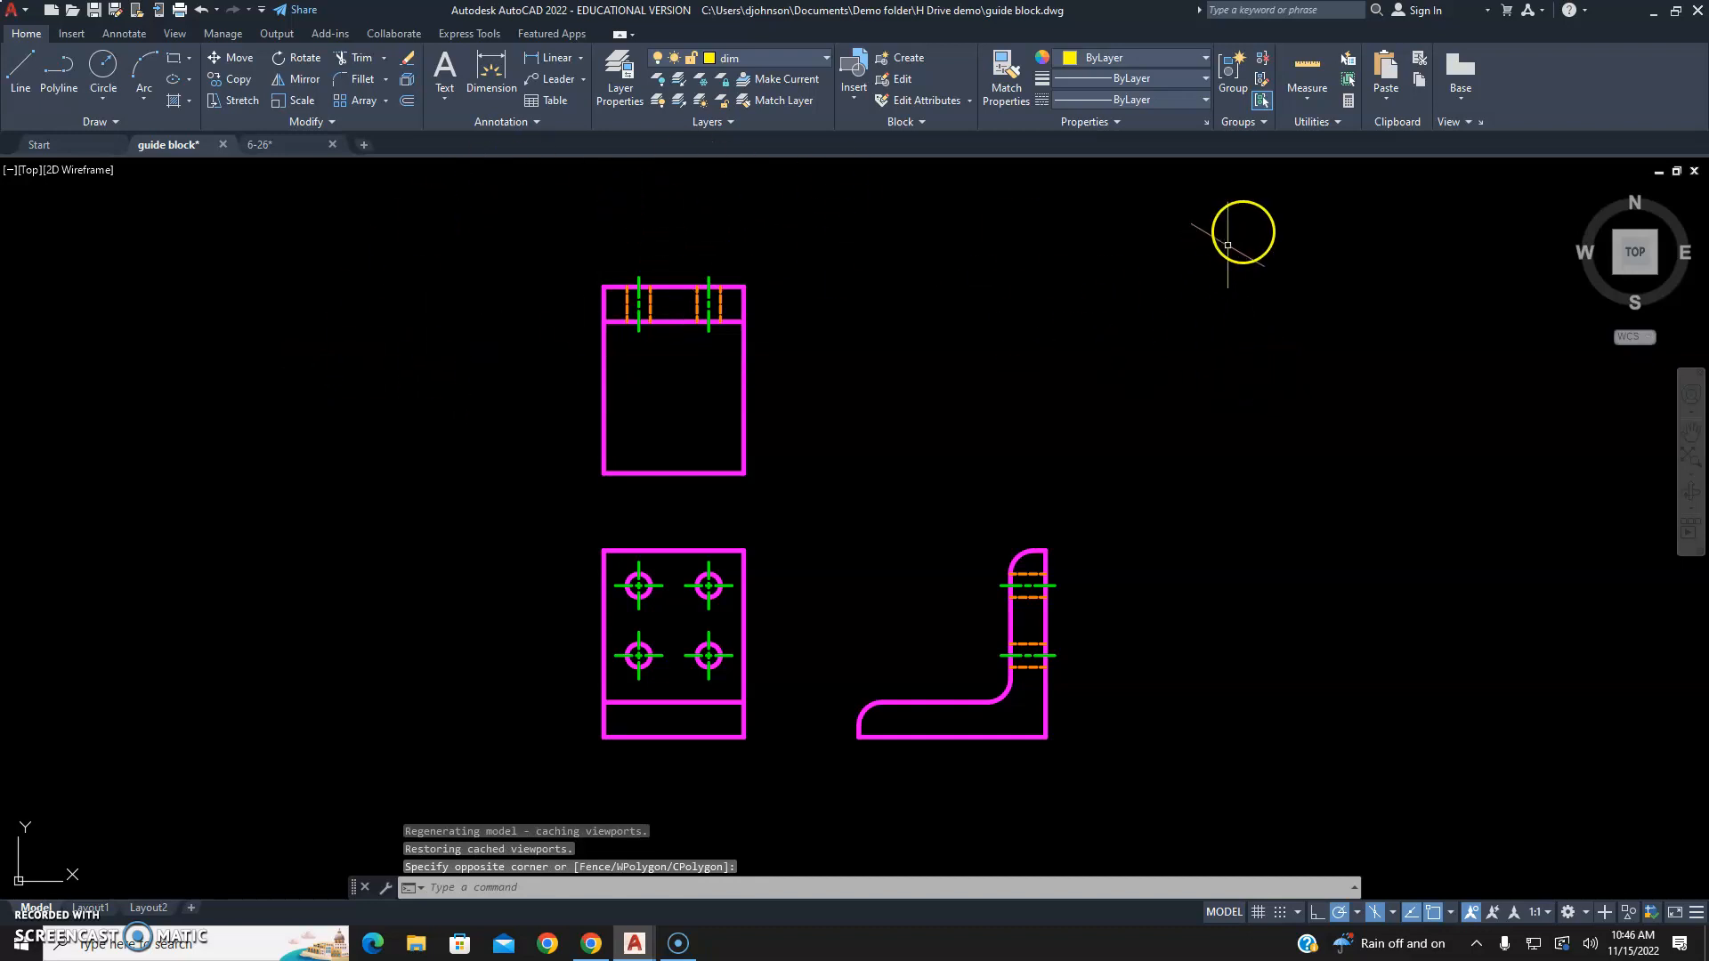
left_click(493, 775)
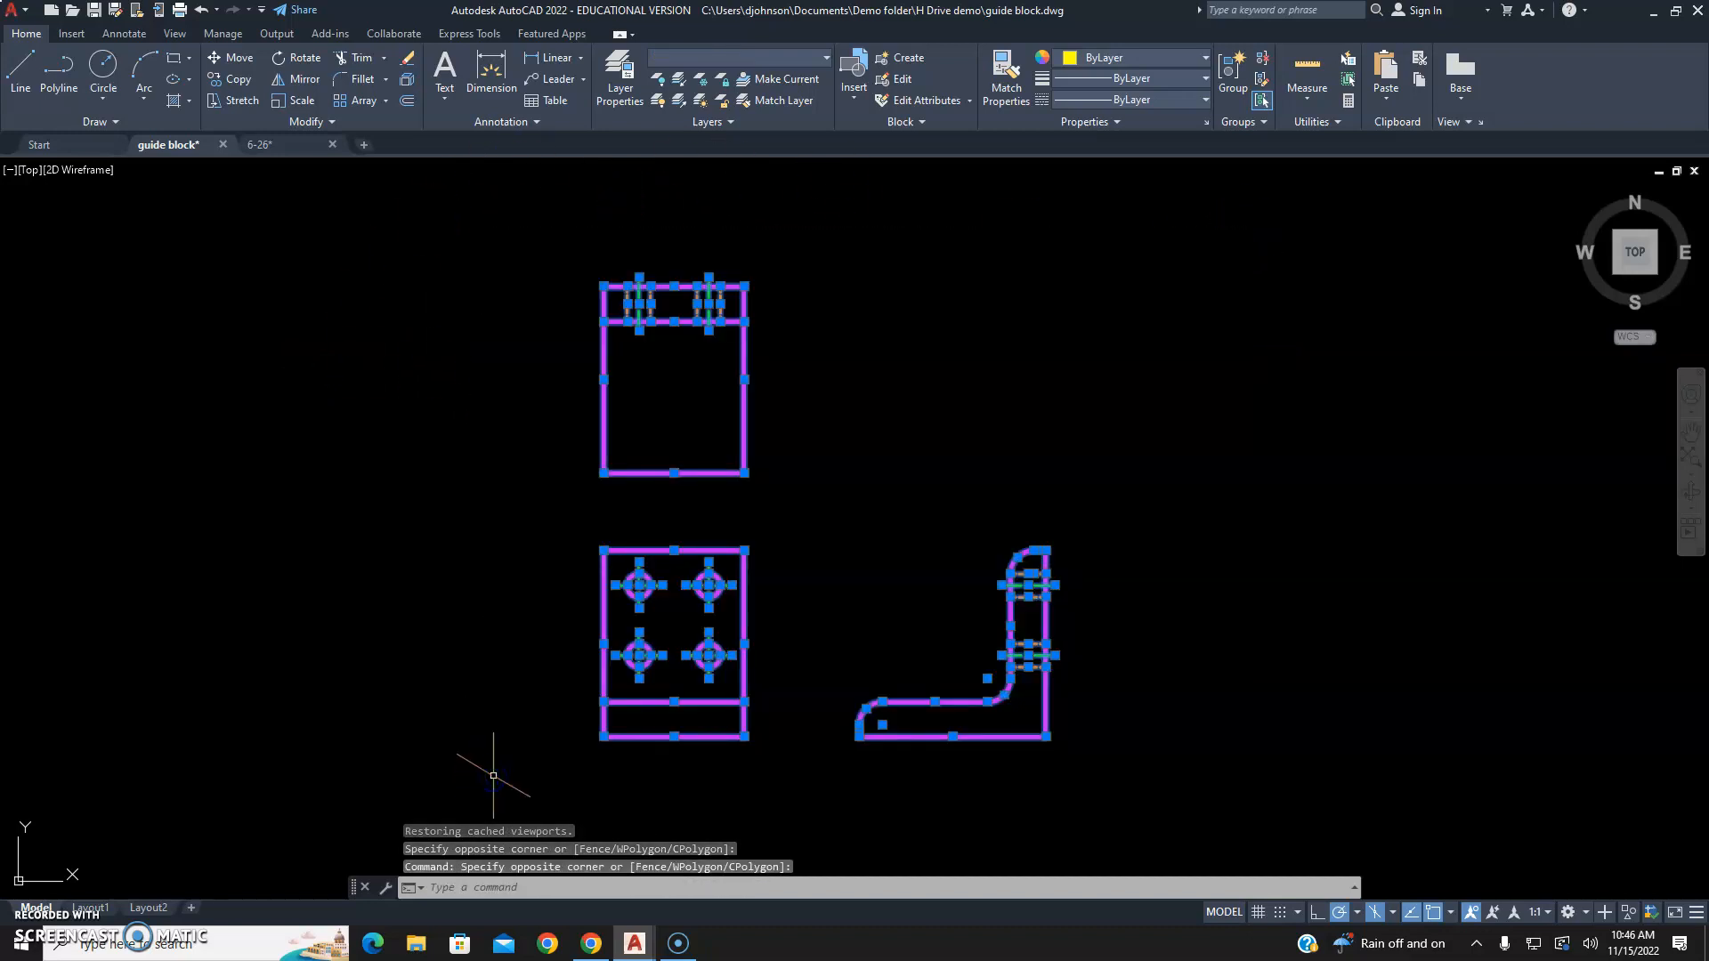
key("Delete")
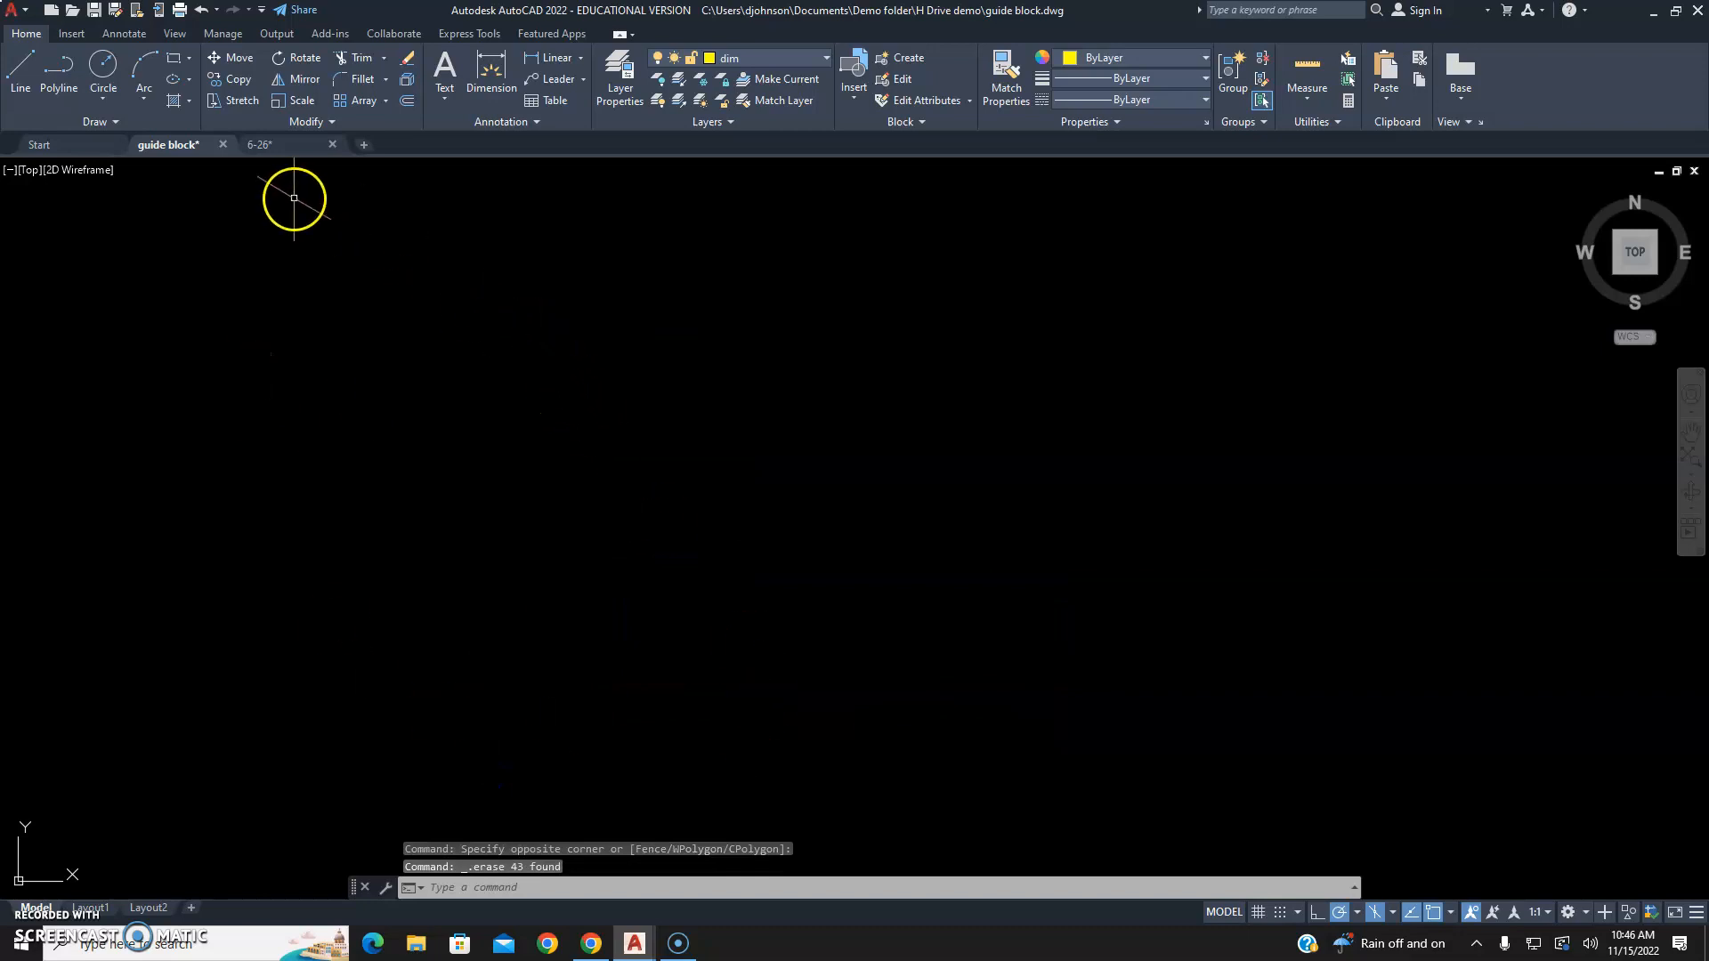
Draw the guide block's rectangular outline with lines on the object layer, 2-11/16 wide and 1-1/8 high.
left_click(743, 66)
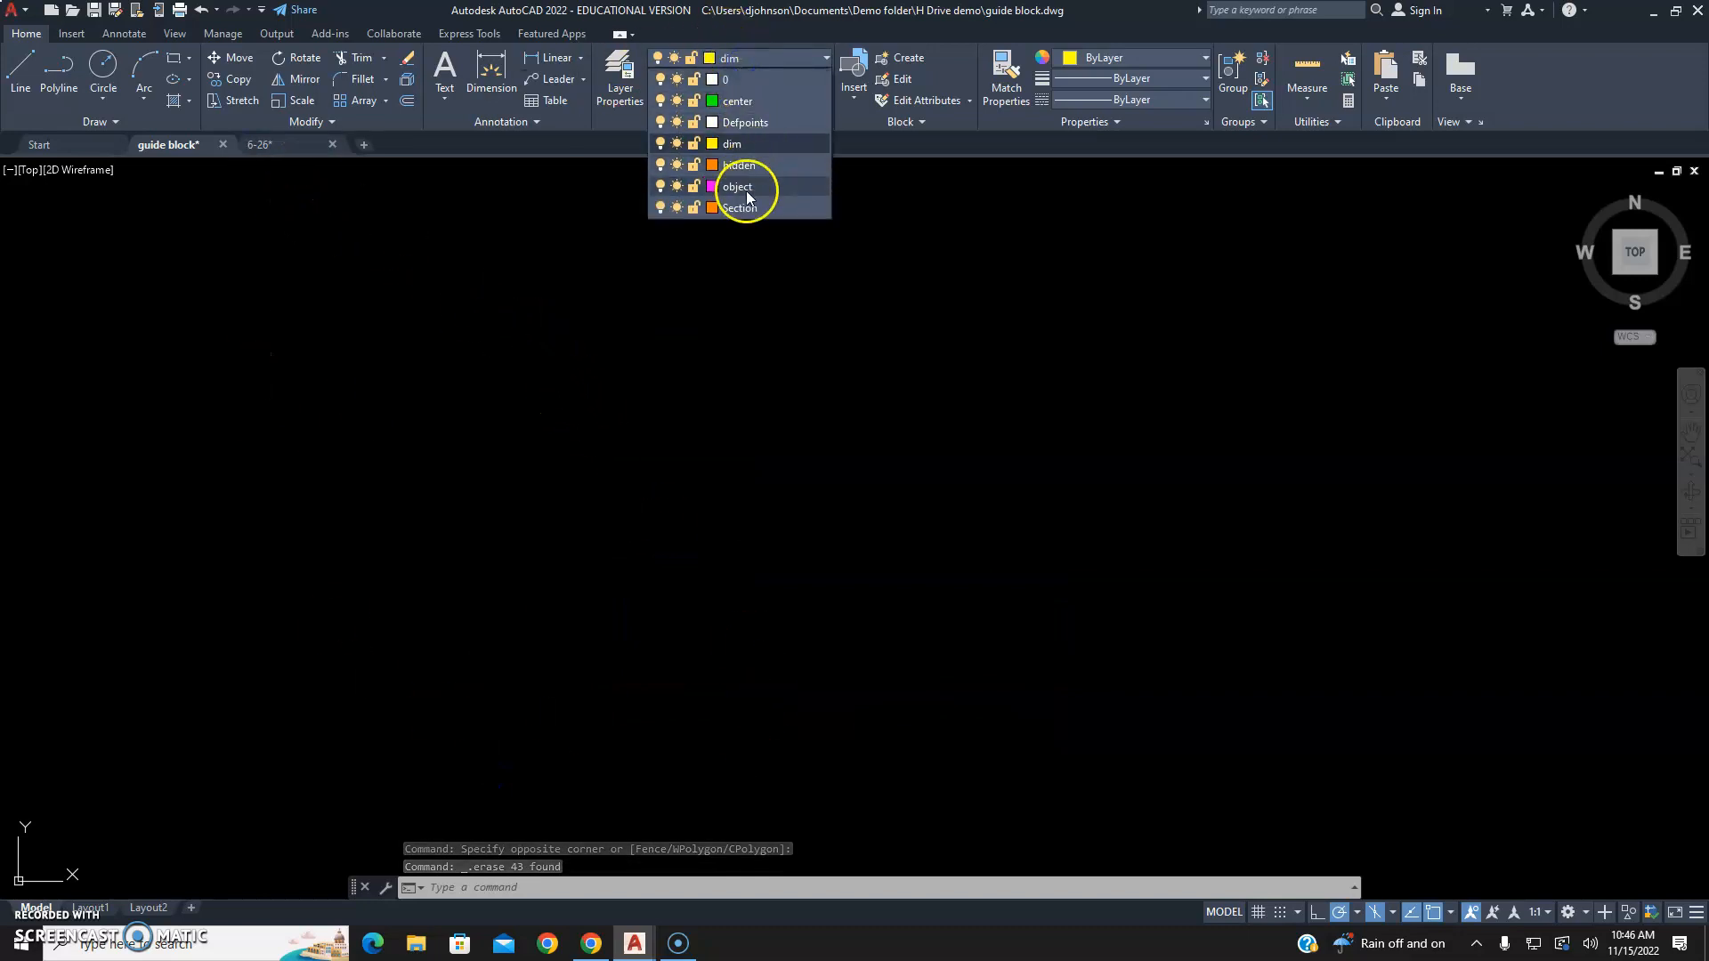
left_click(751, 184)
left_click(264, 142)
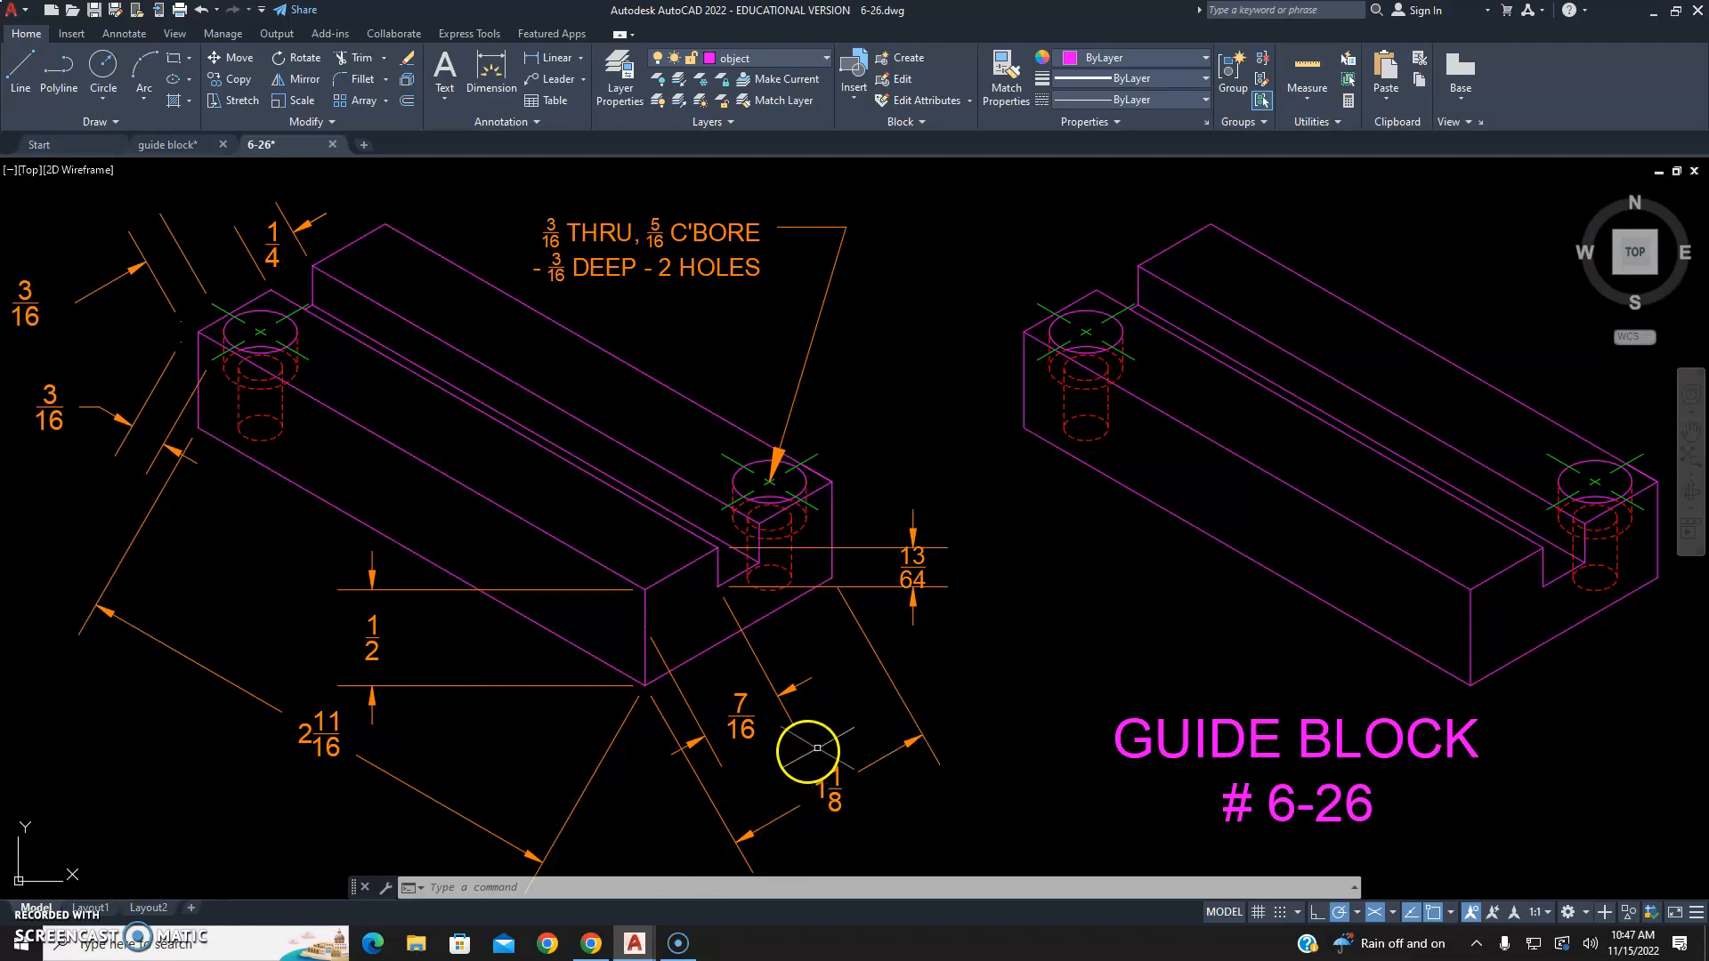
left_click(163, 144)
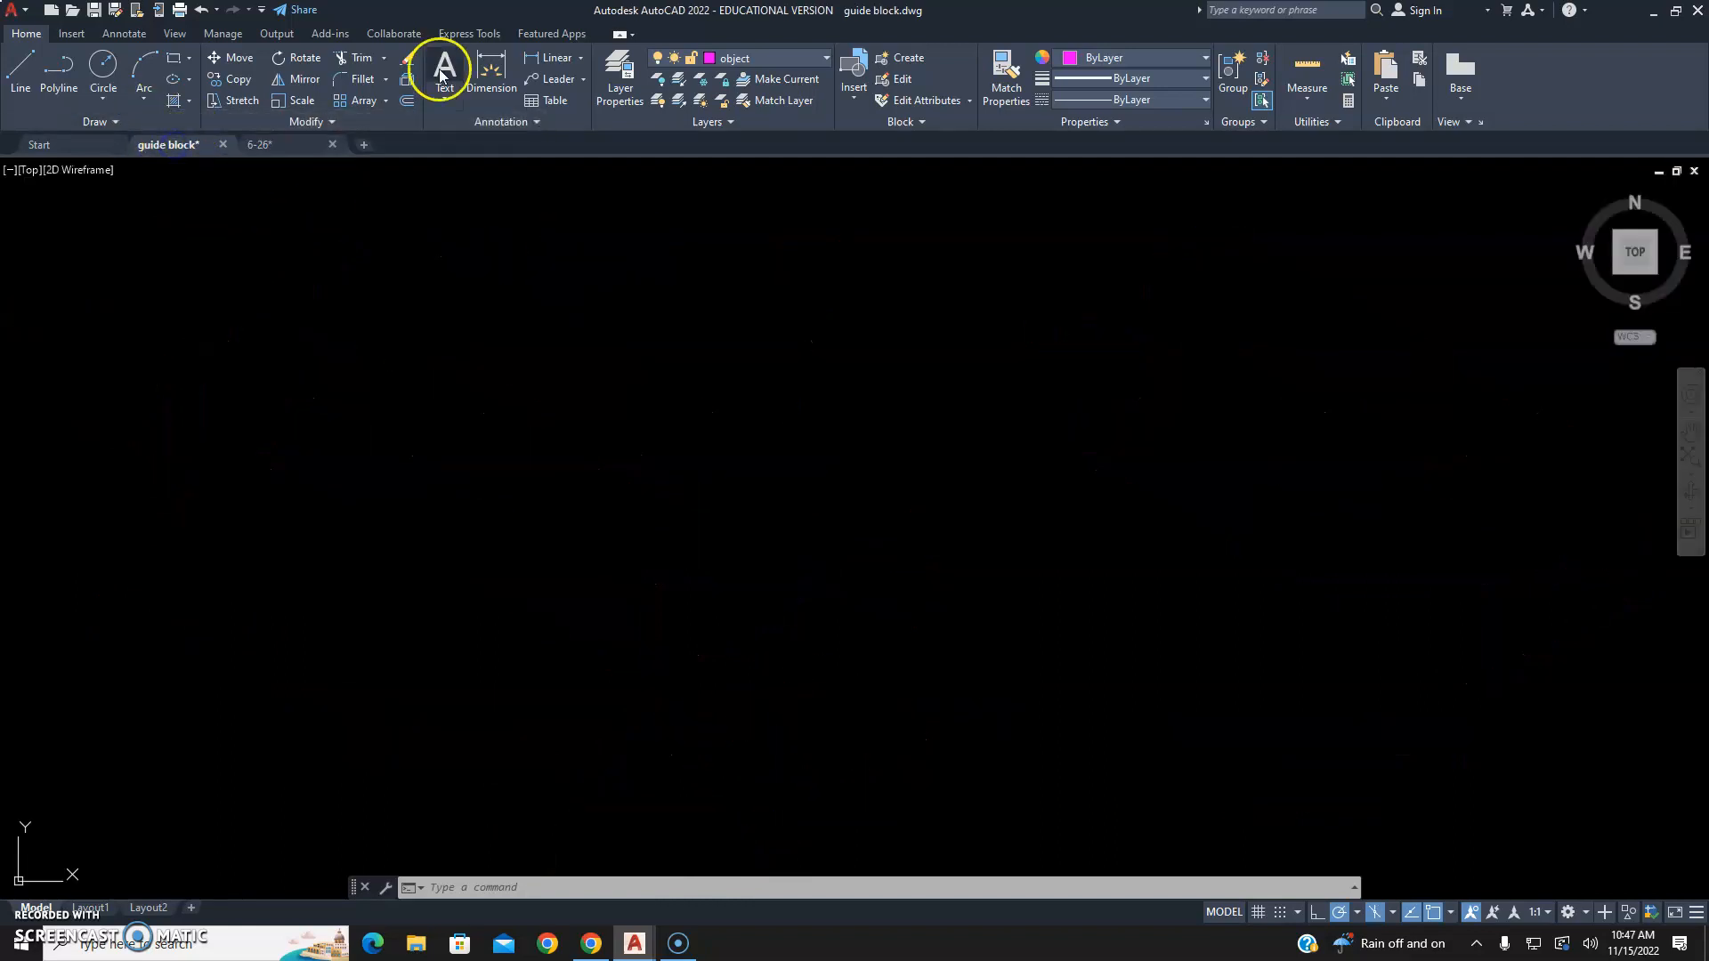
left_click(21, 68)
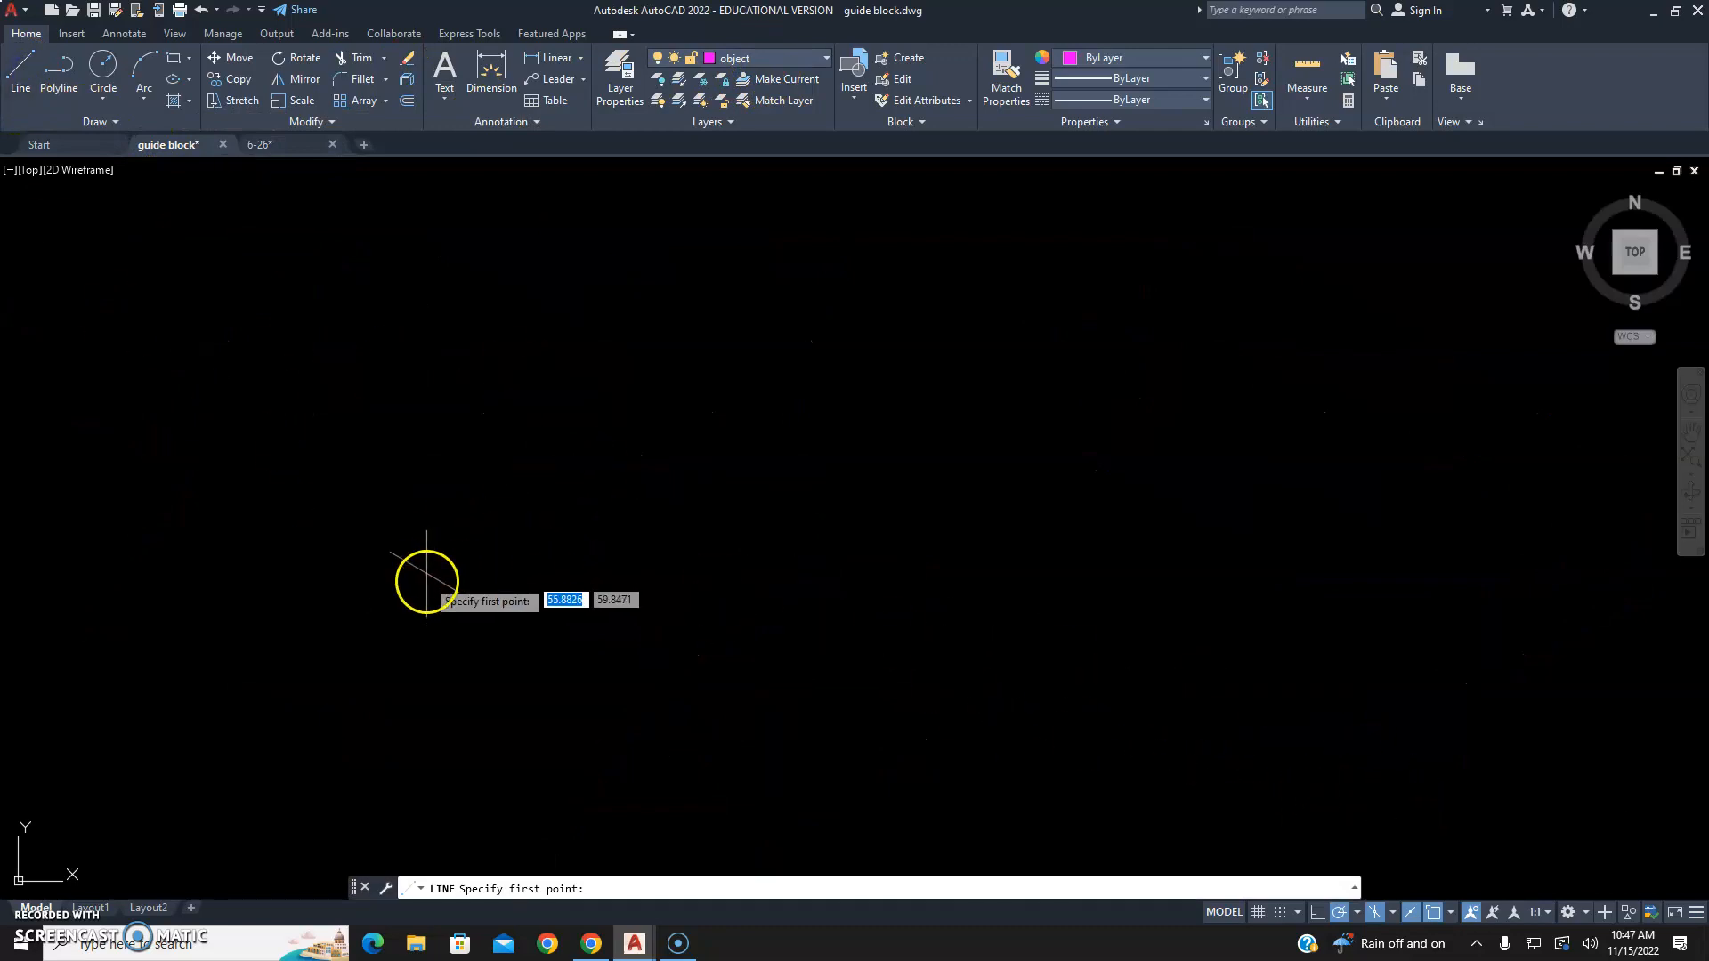
left_click(409, 591)
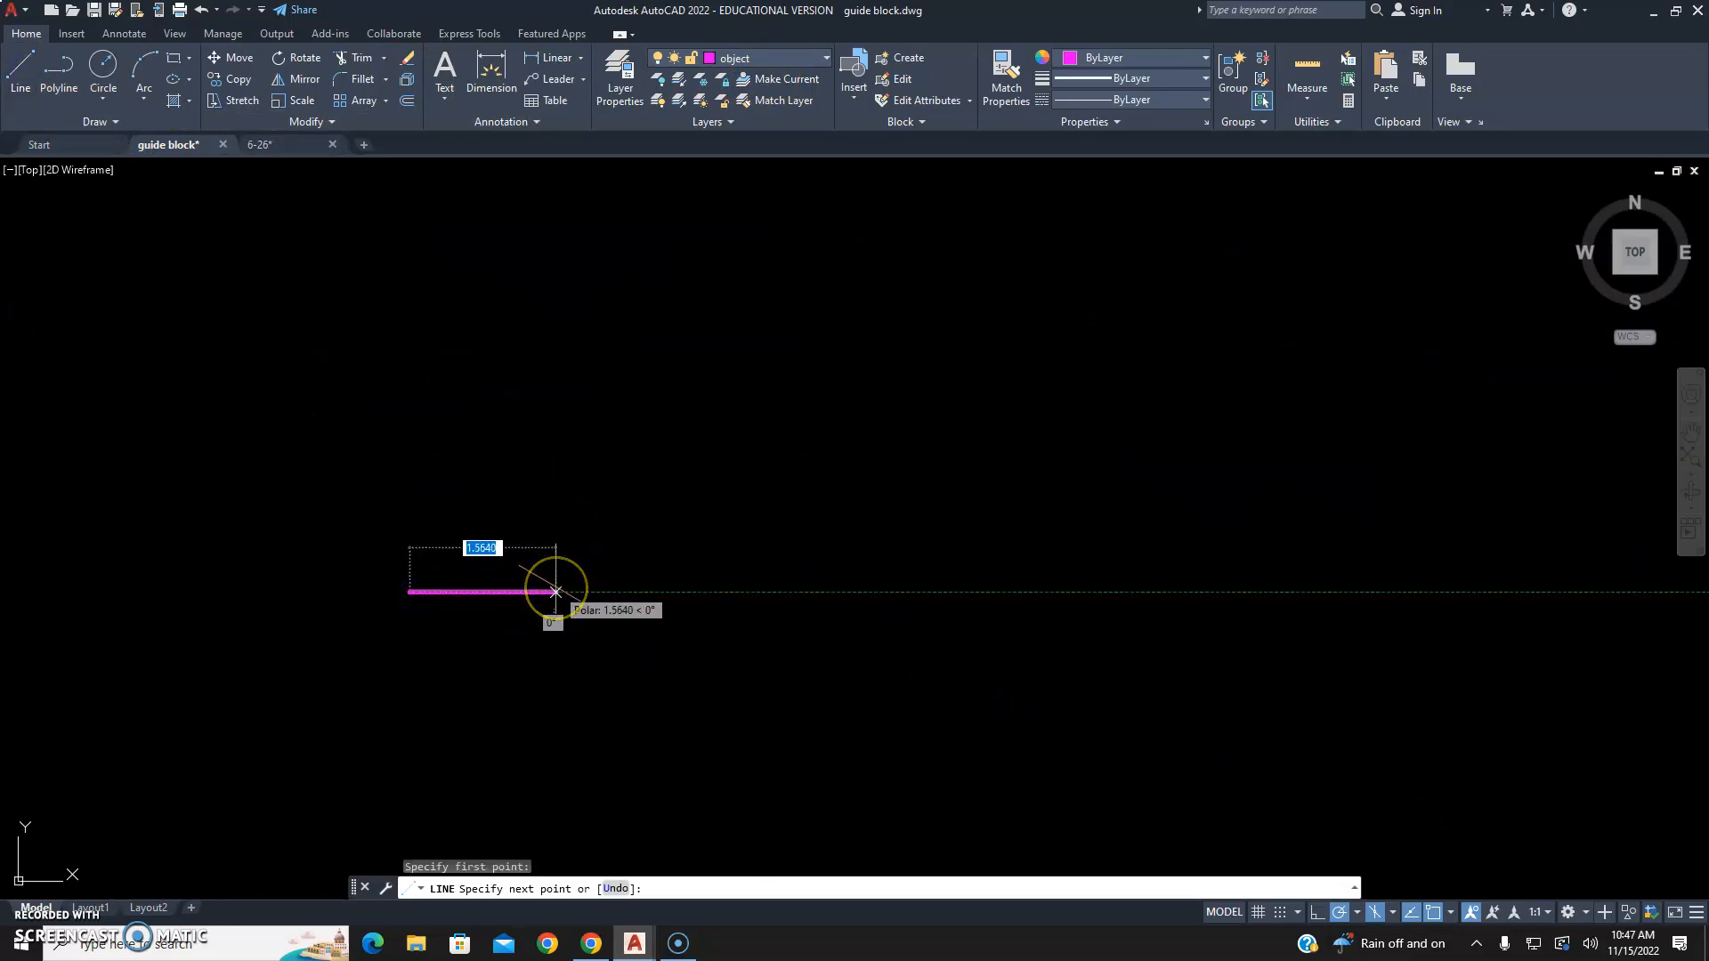
type("2-11/16")
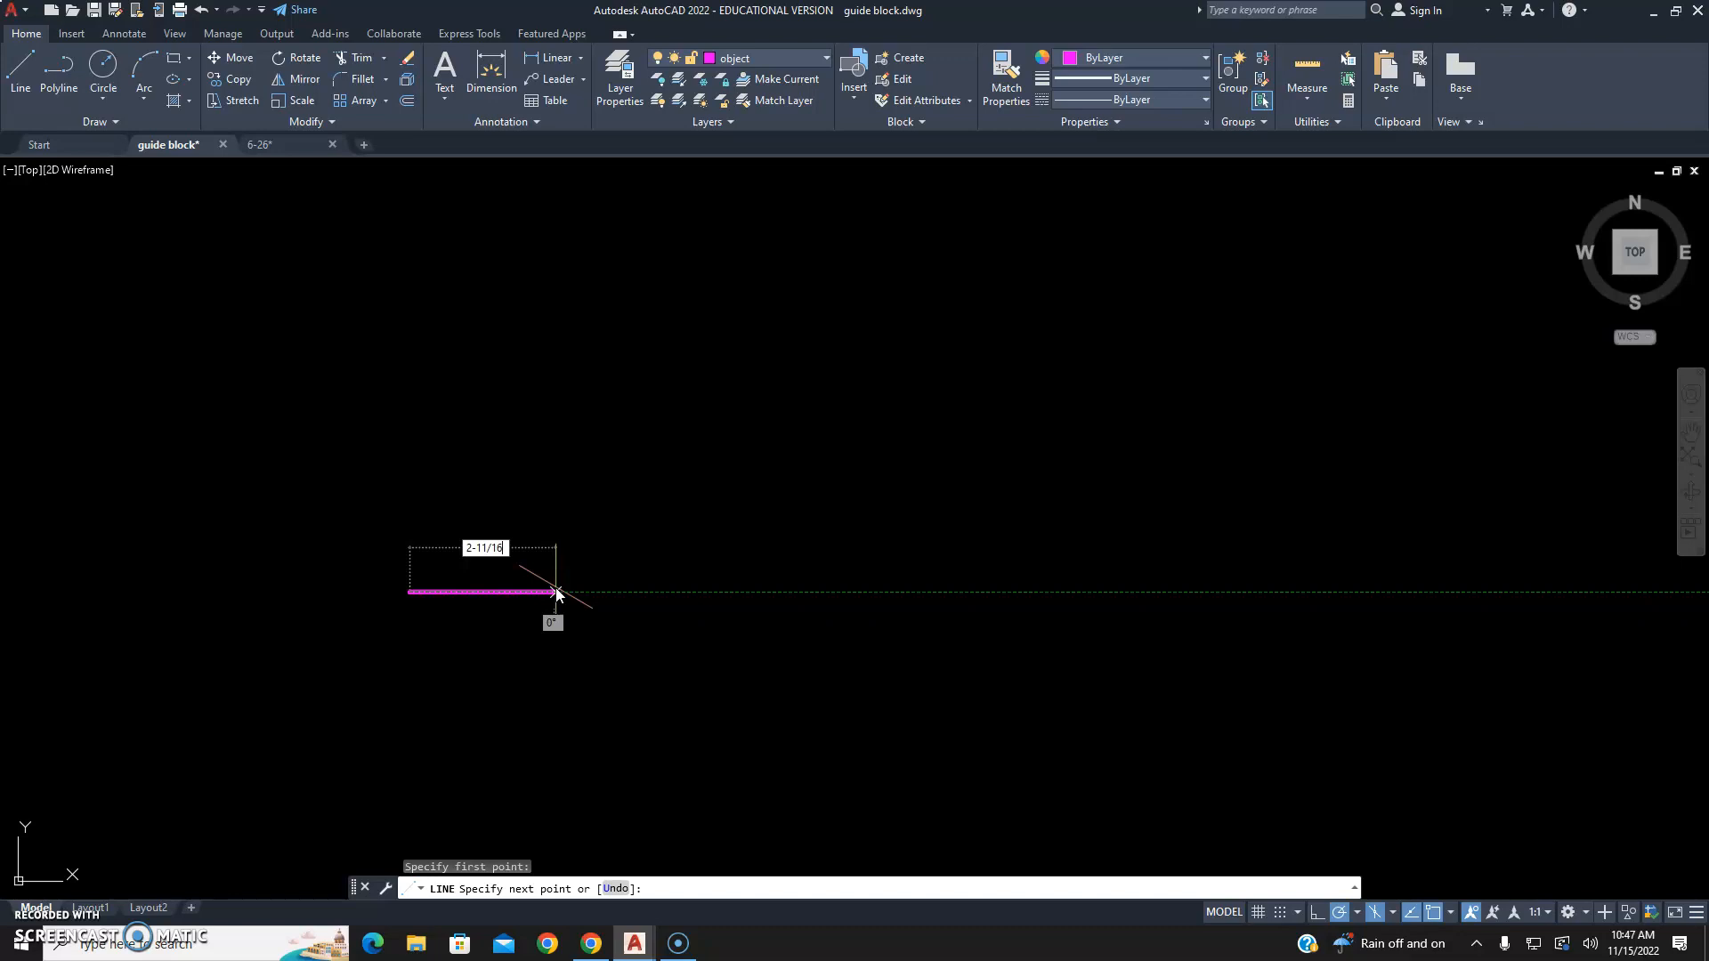
key("Return")
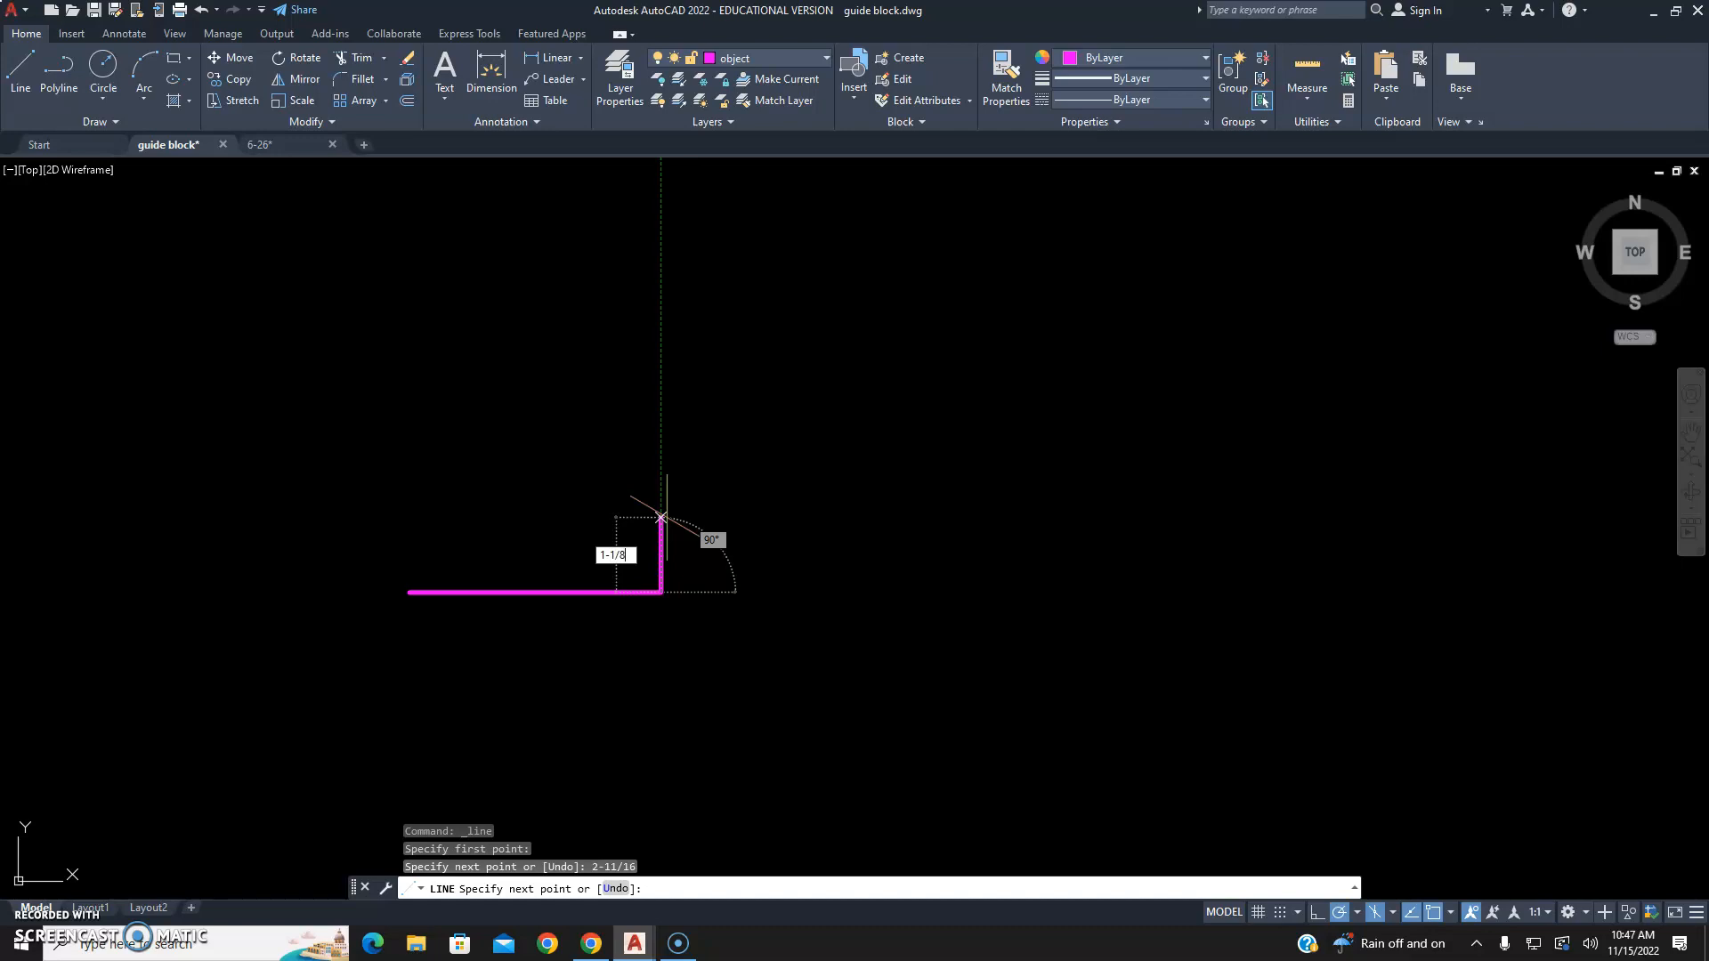
key("Return")
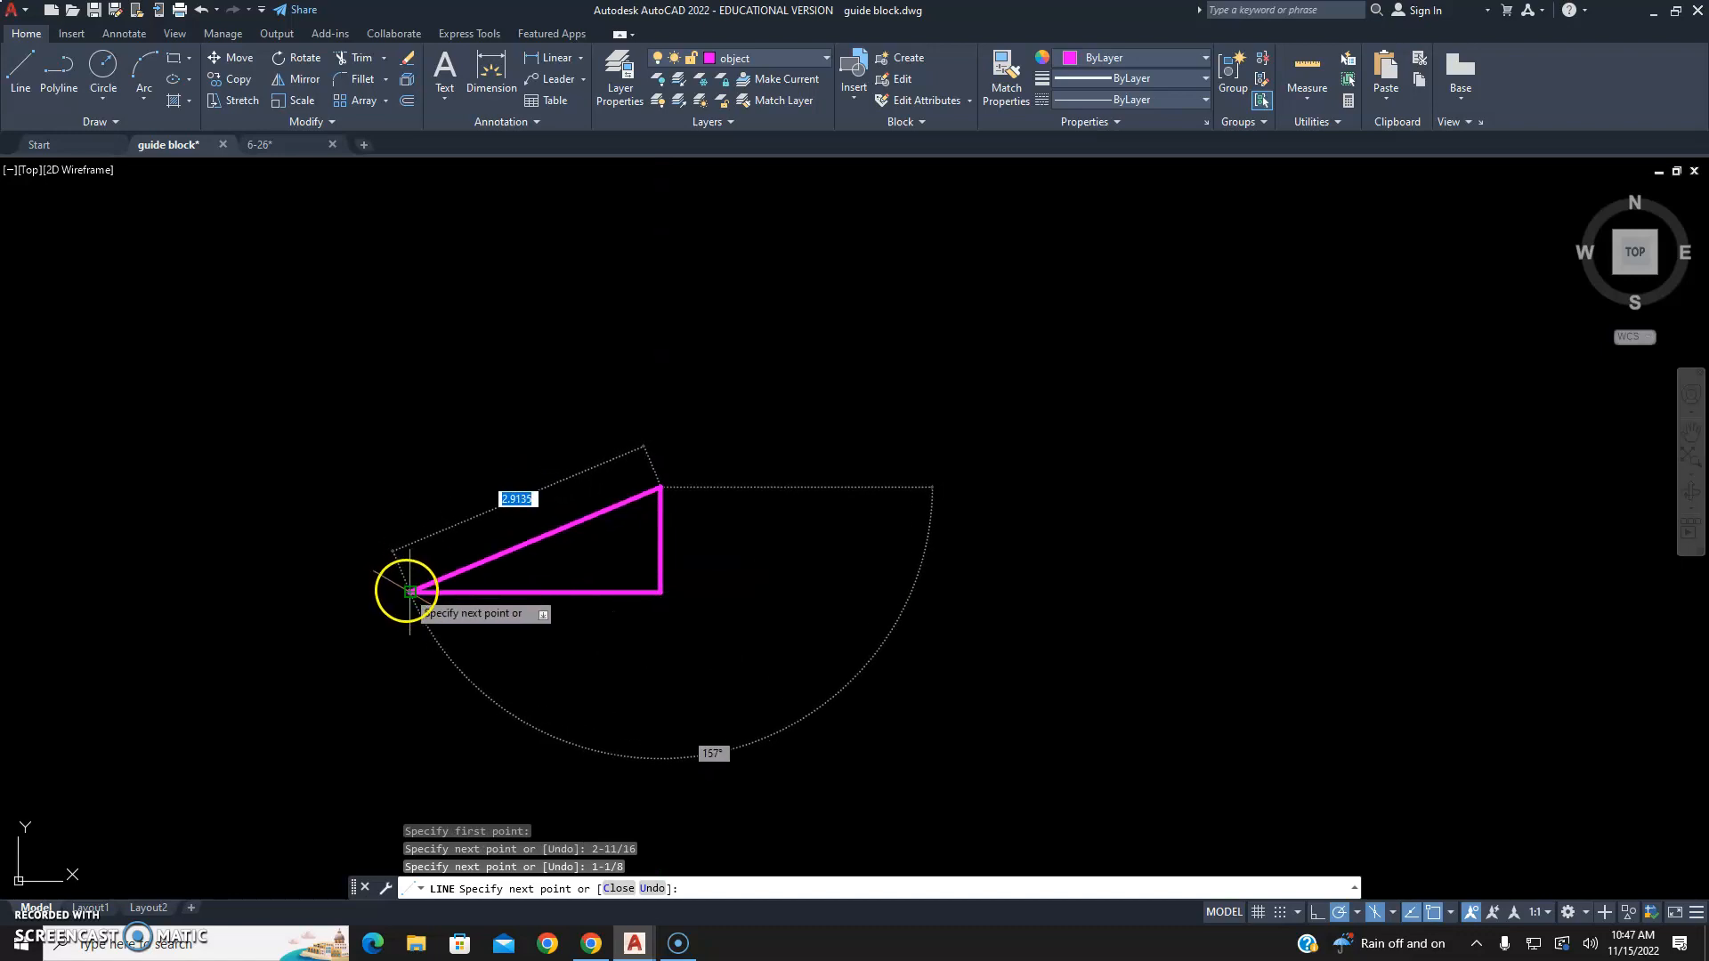
left_click(409, 486)
left_click(409, 591)
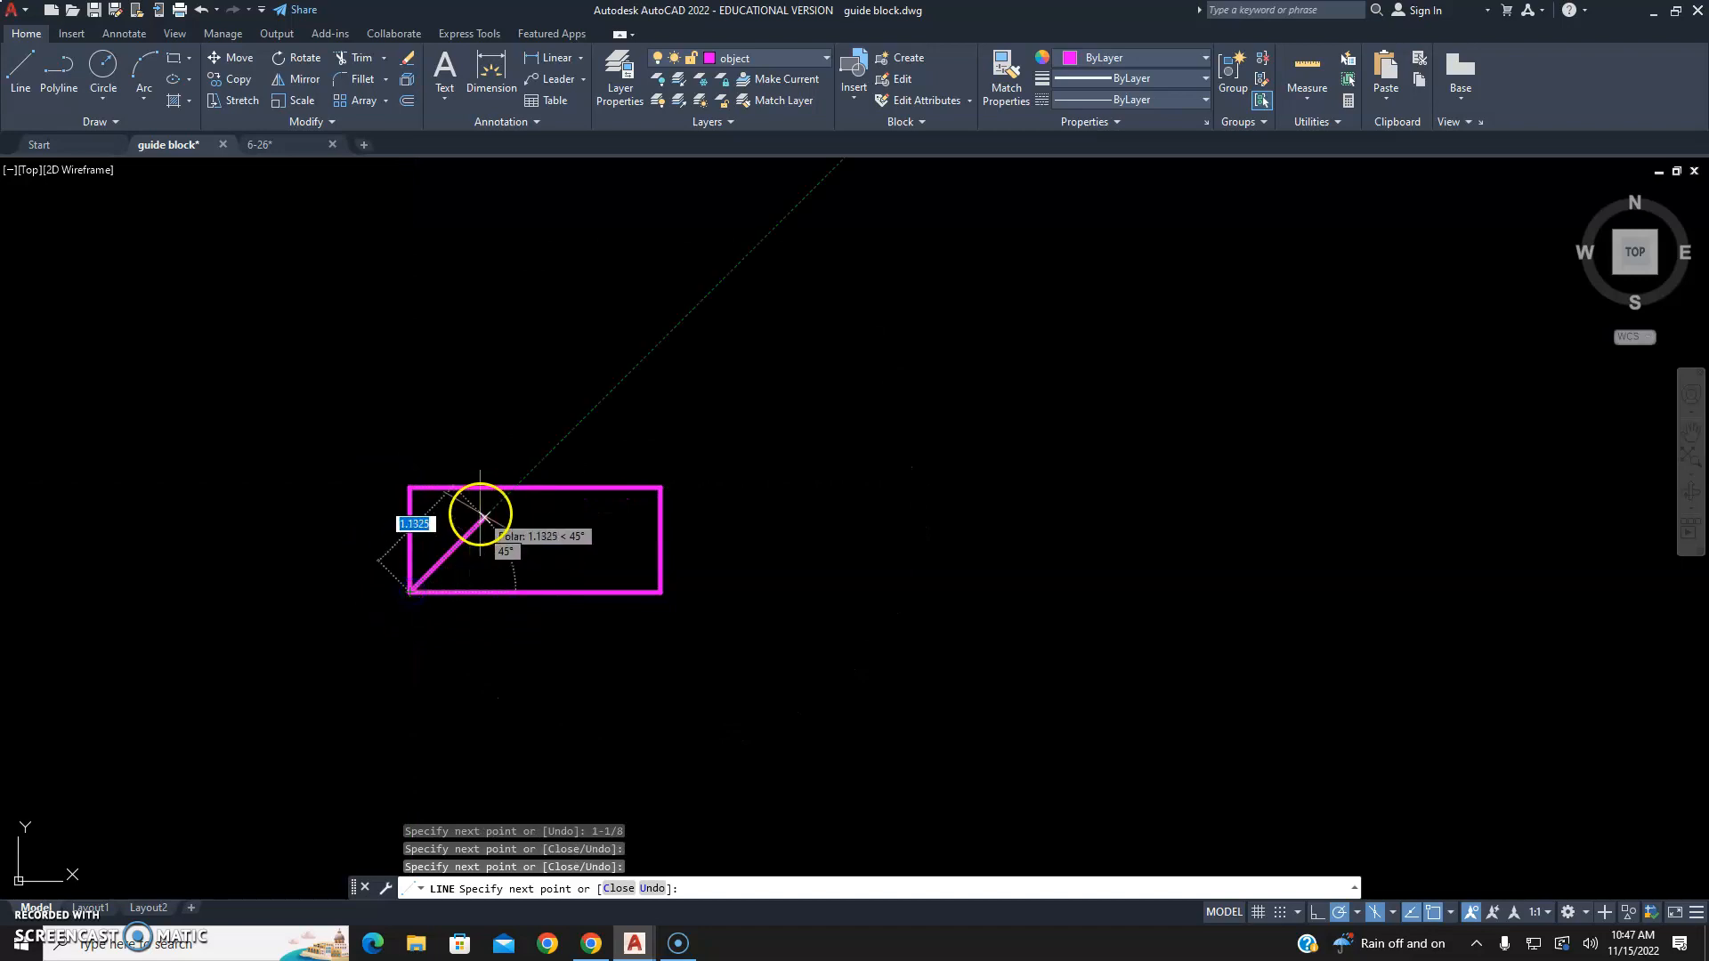
key("Escape")
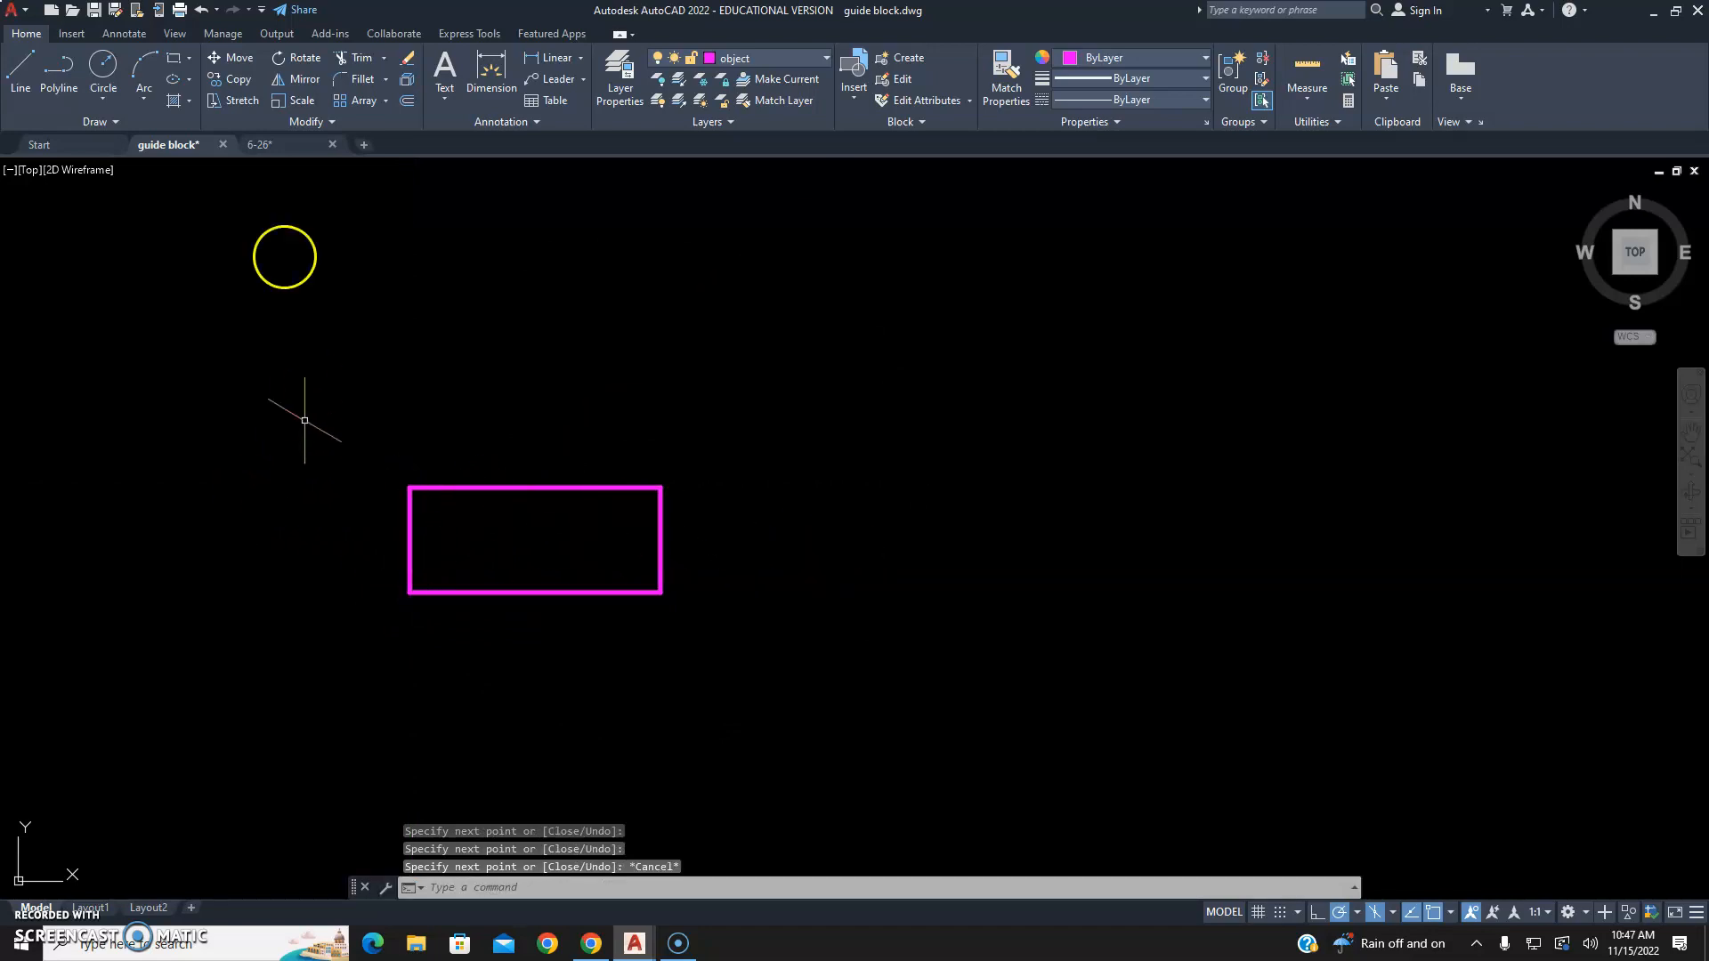
After checking the 6-26 reference drawing, draw a line on the dim layer joining the midpoints of the rectangle's short sides.
left_click(277, 145)
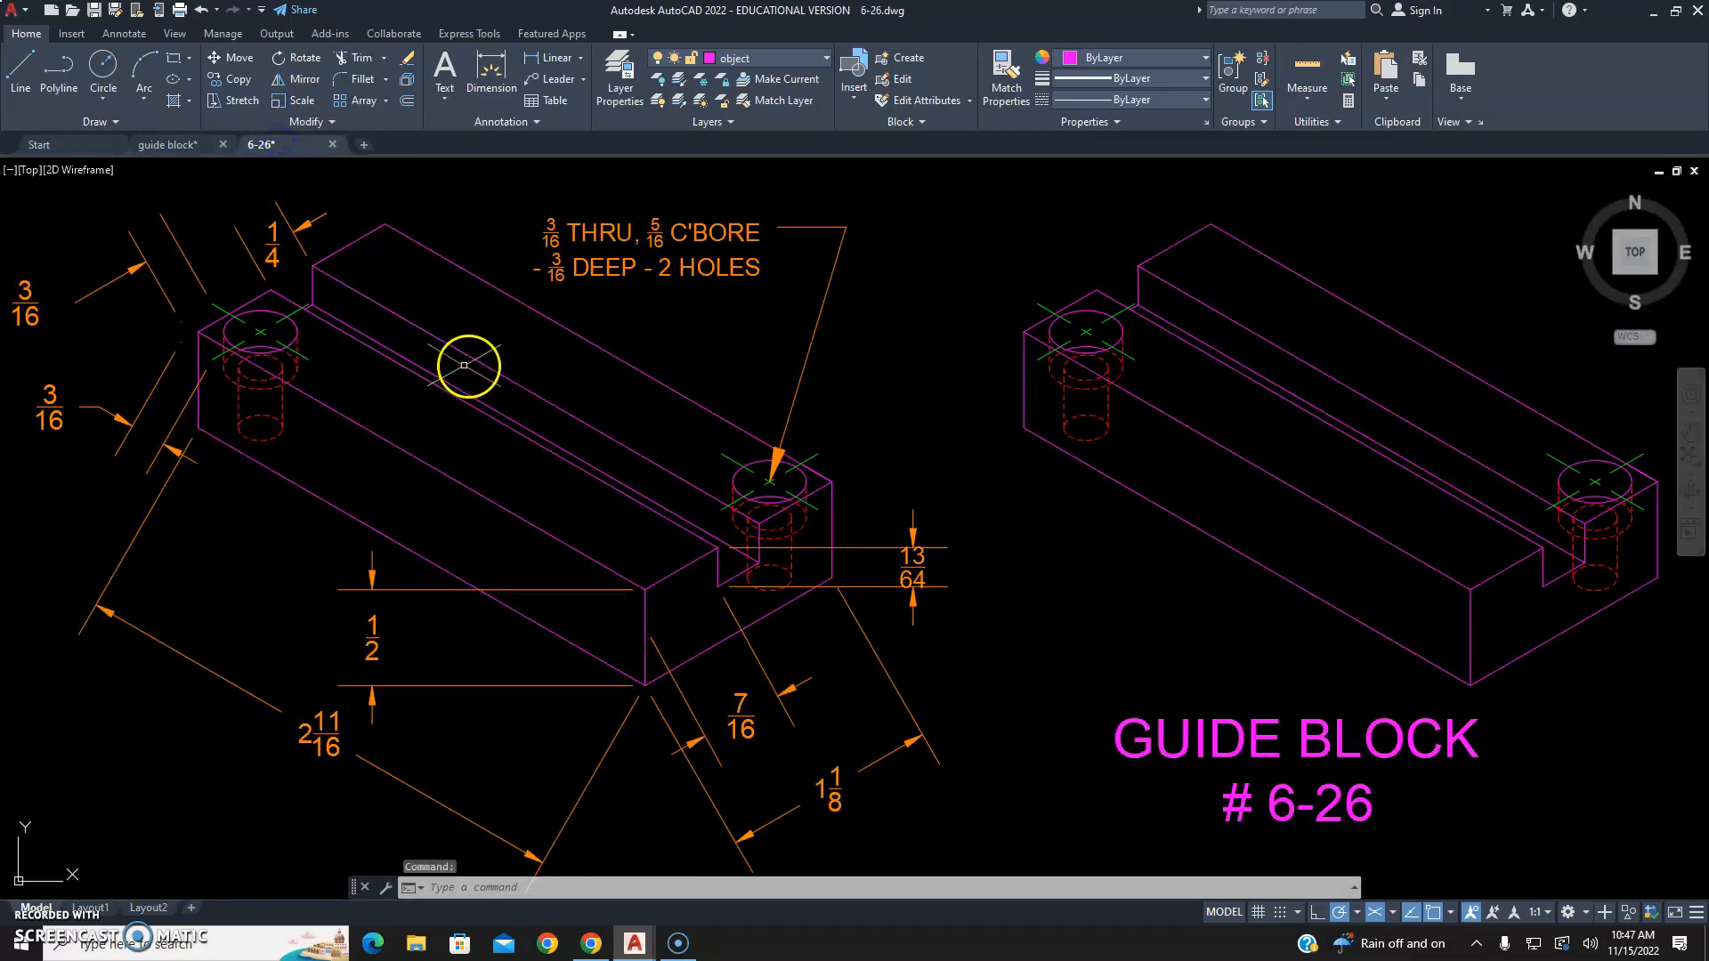
middle_click_drag(561, 347, 597, 368)
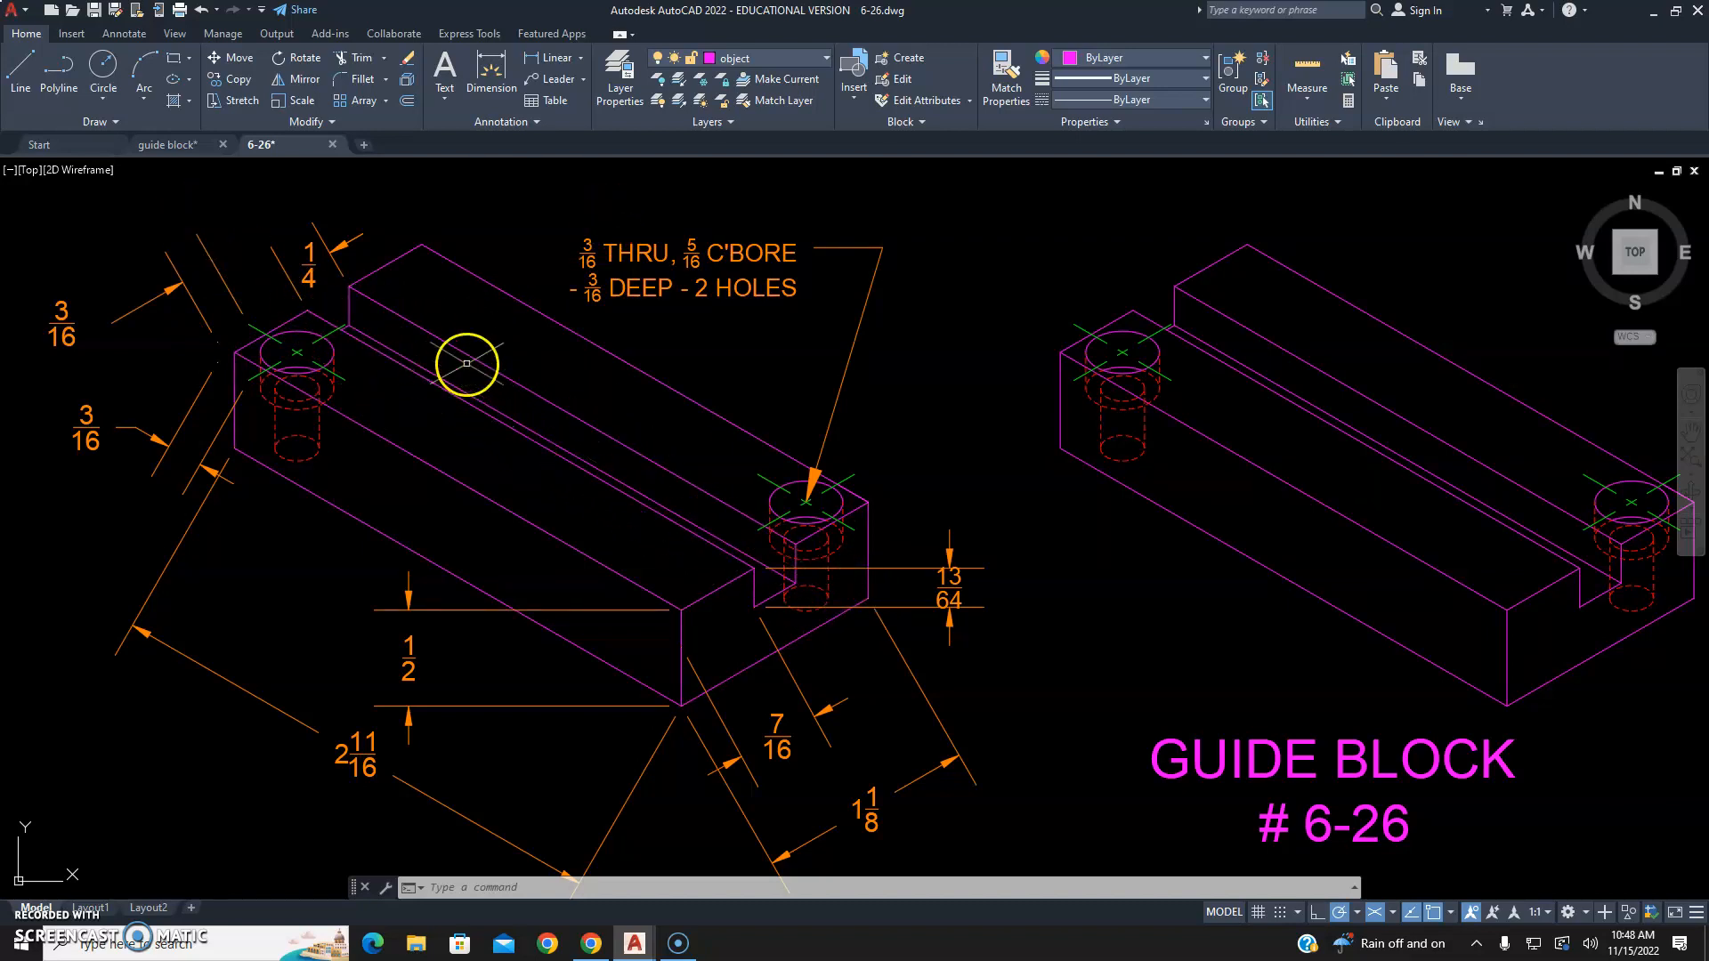
left_click(173, 146)
scroll(536, 538, "up", 2)
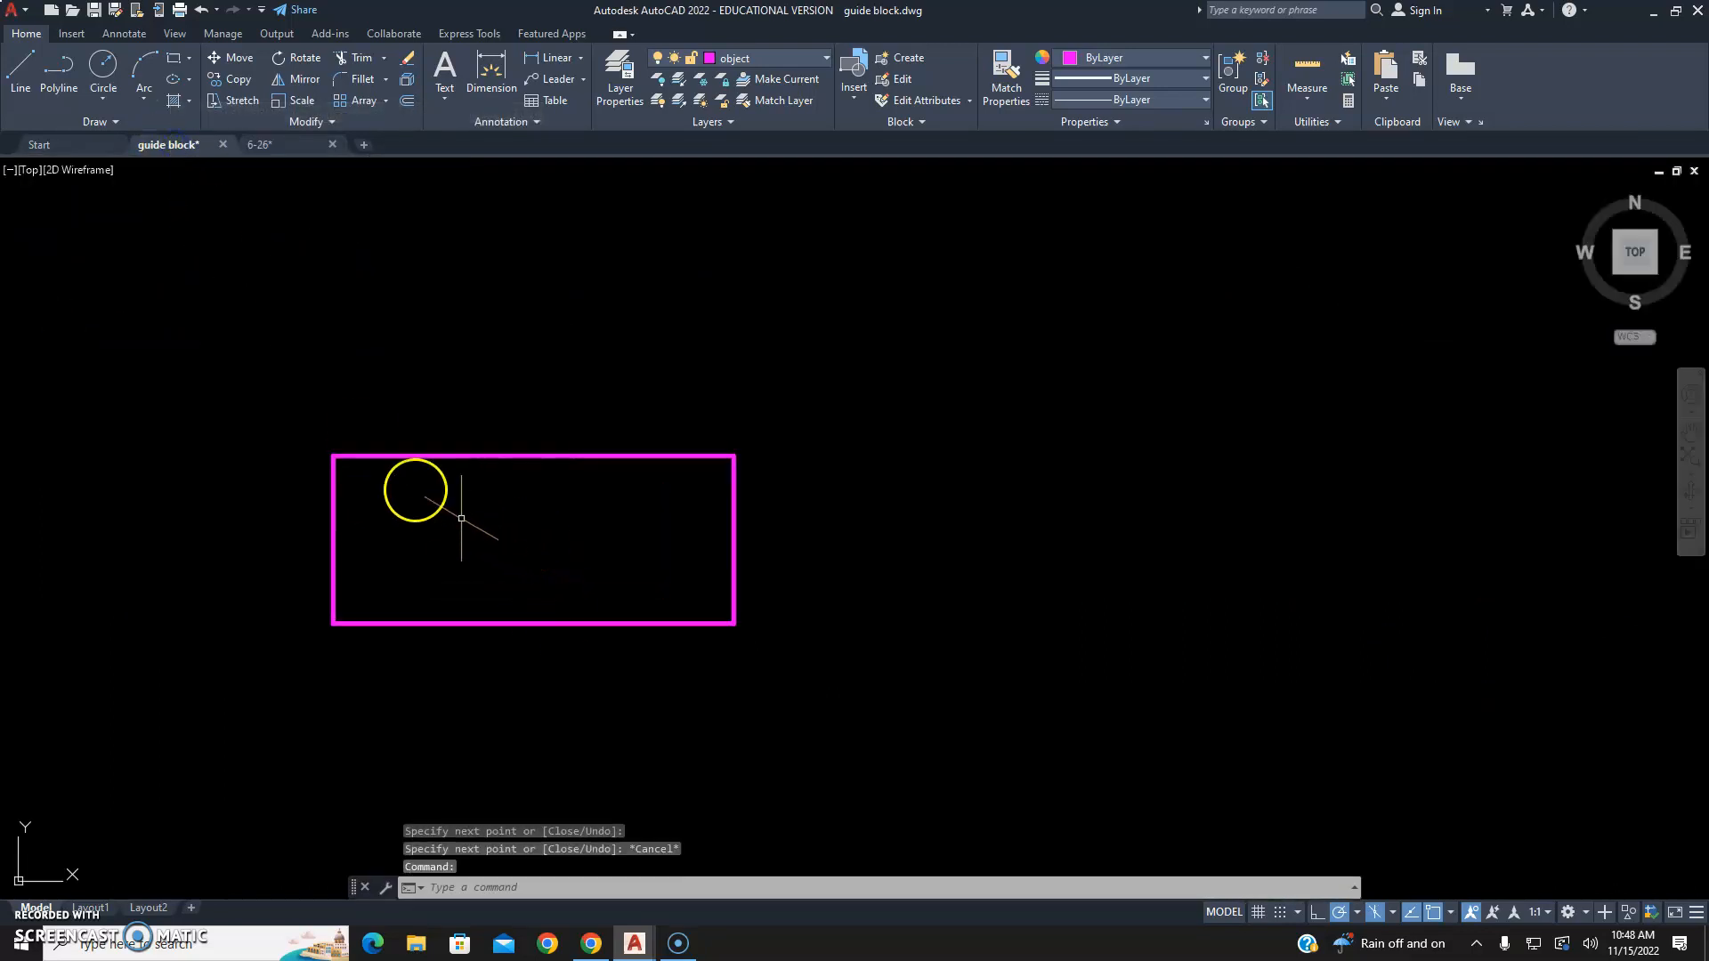
left_click(751, 58)
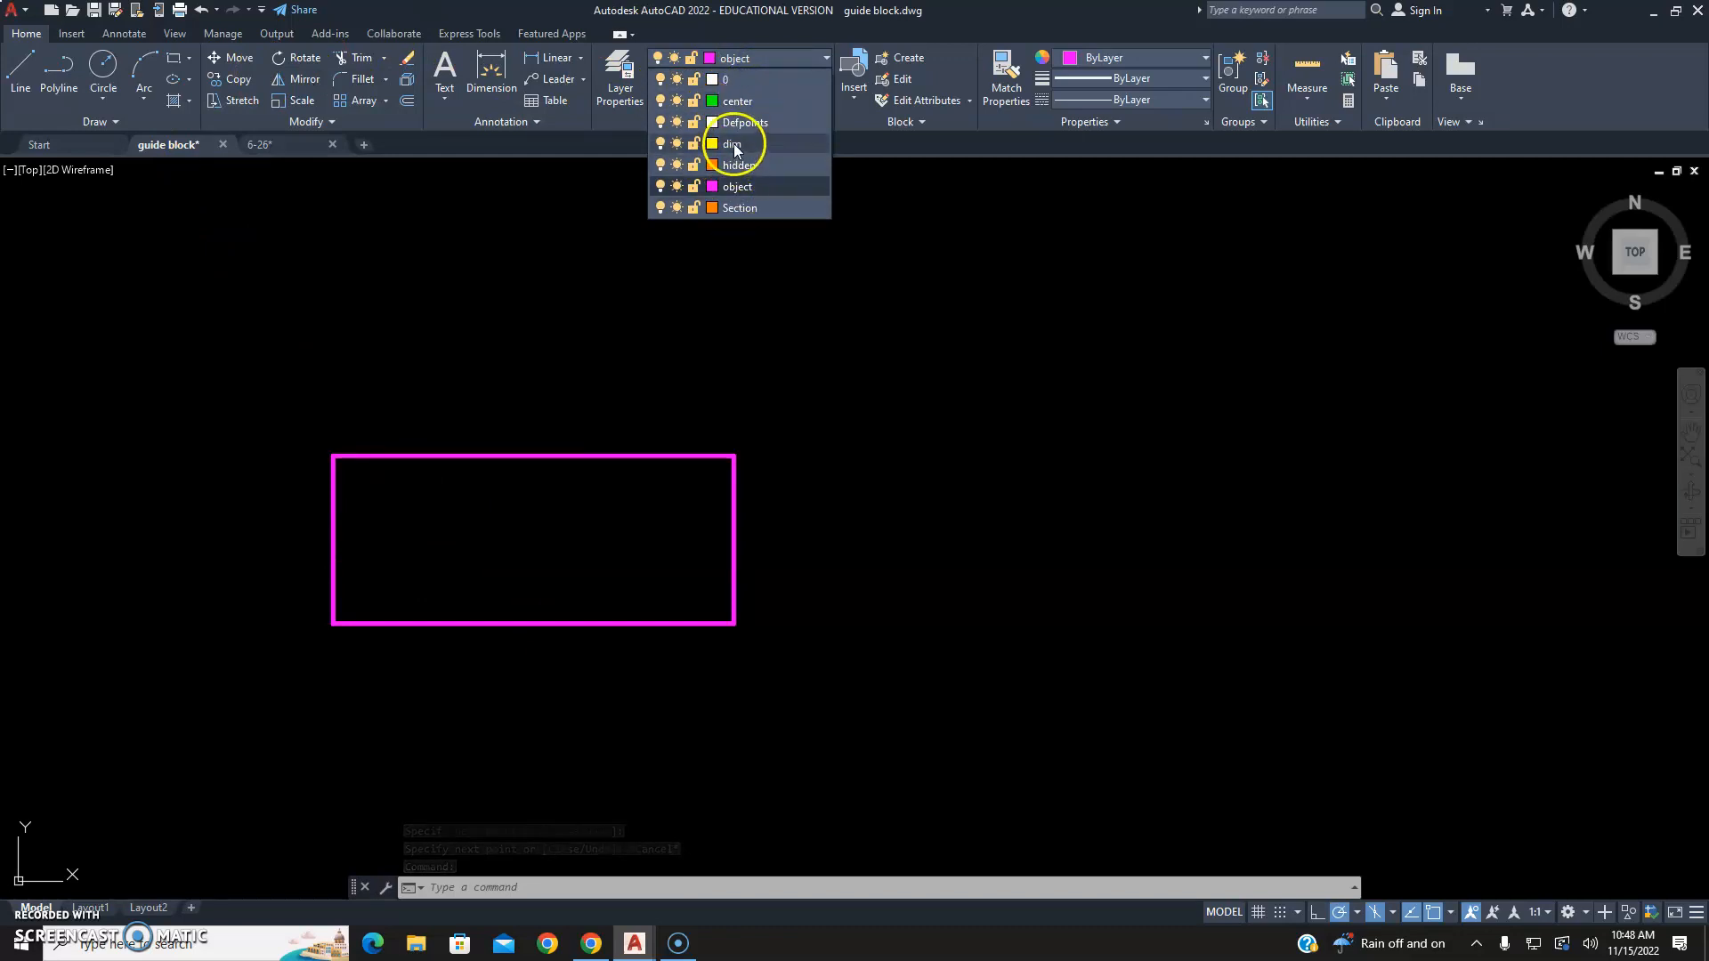
left_click(732, 143)
left_click(26, 80)
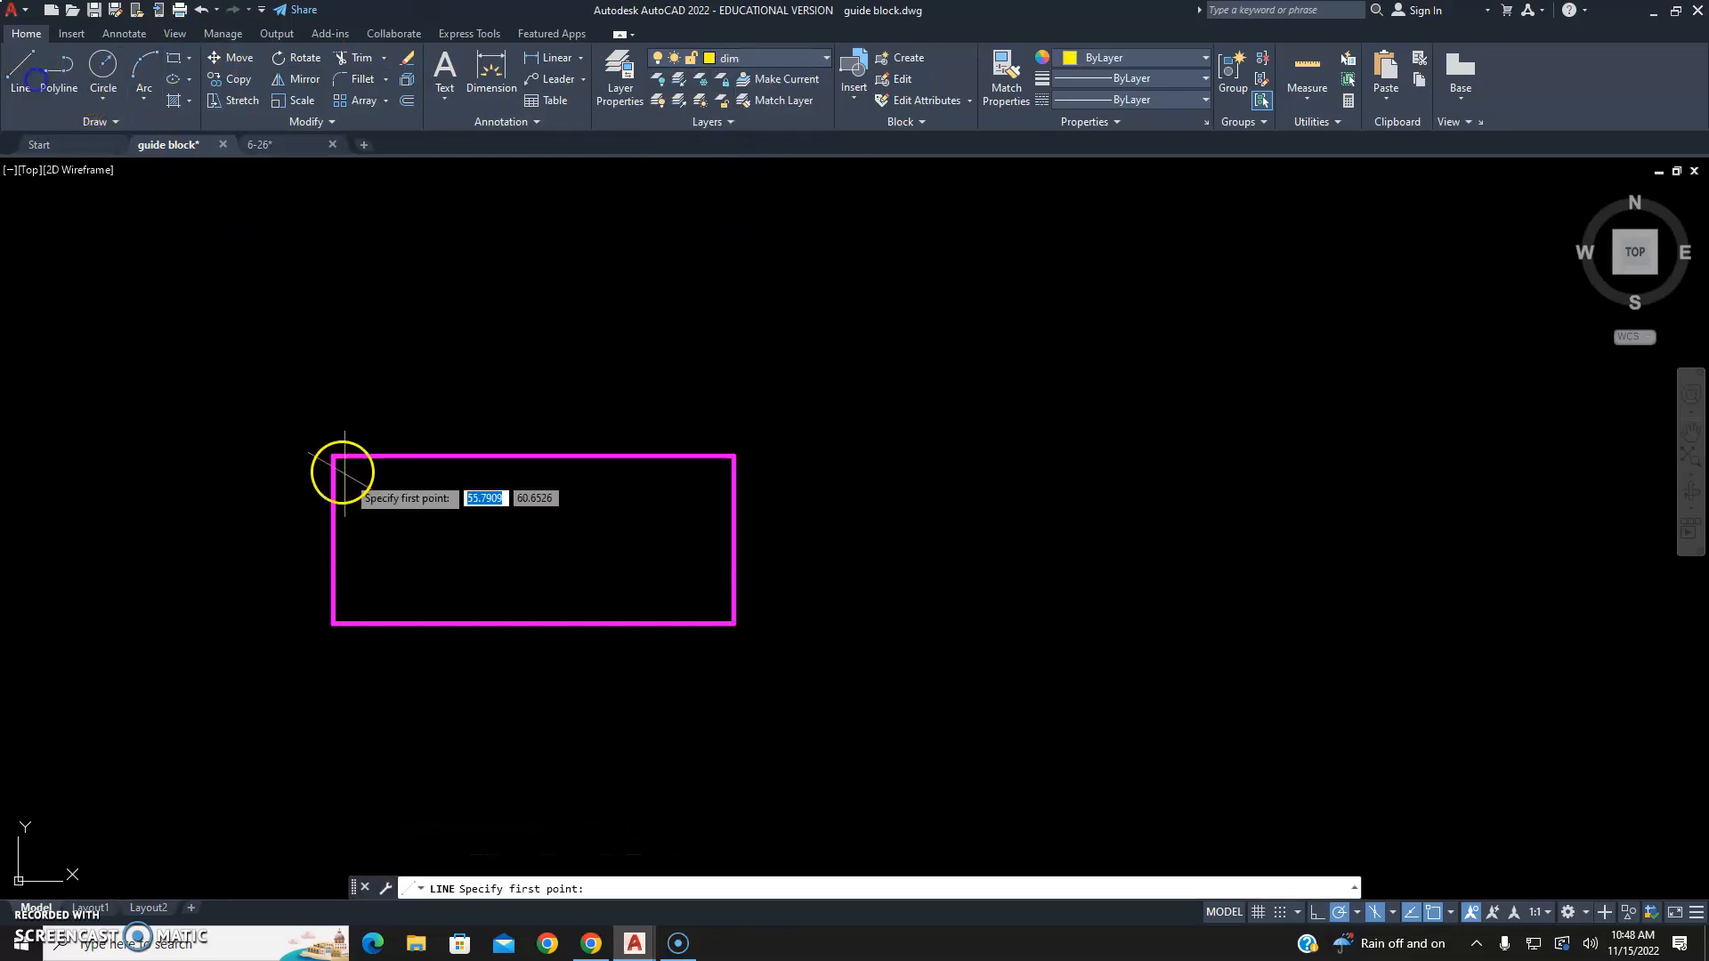
left_click(334, 540)
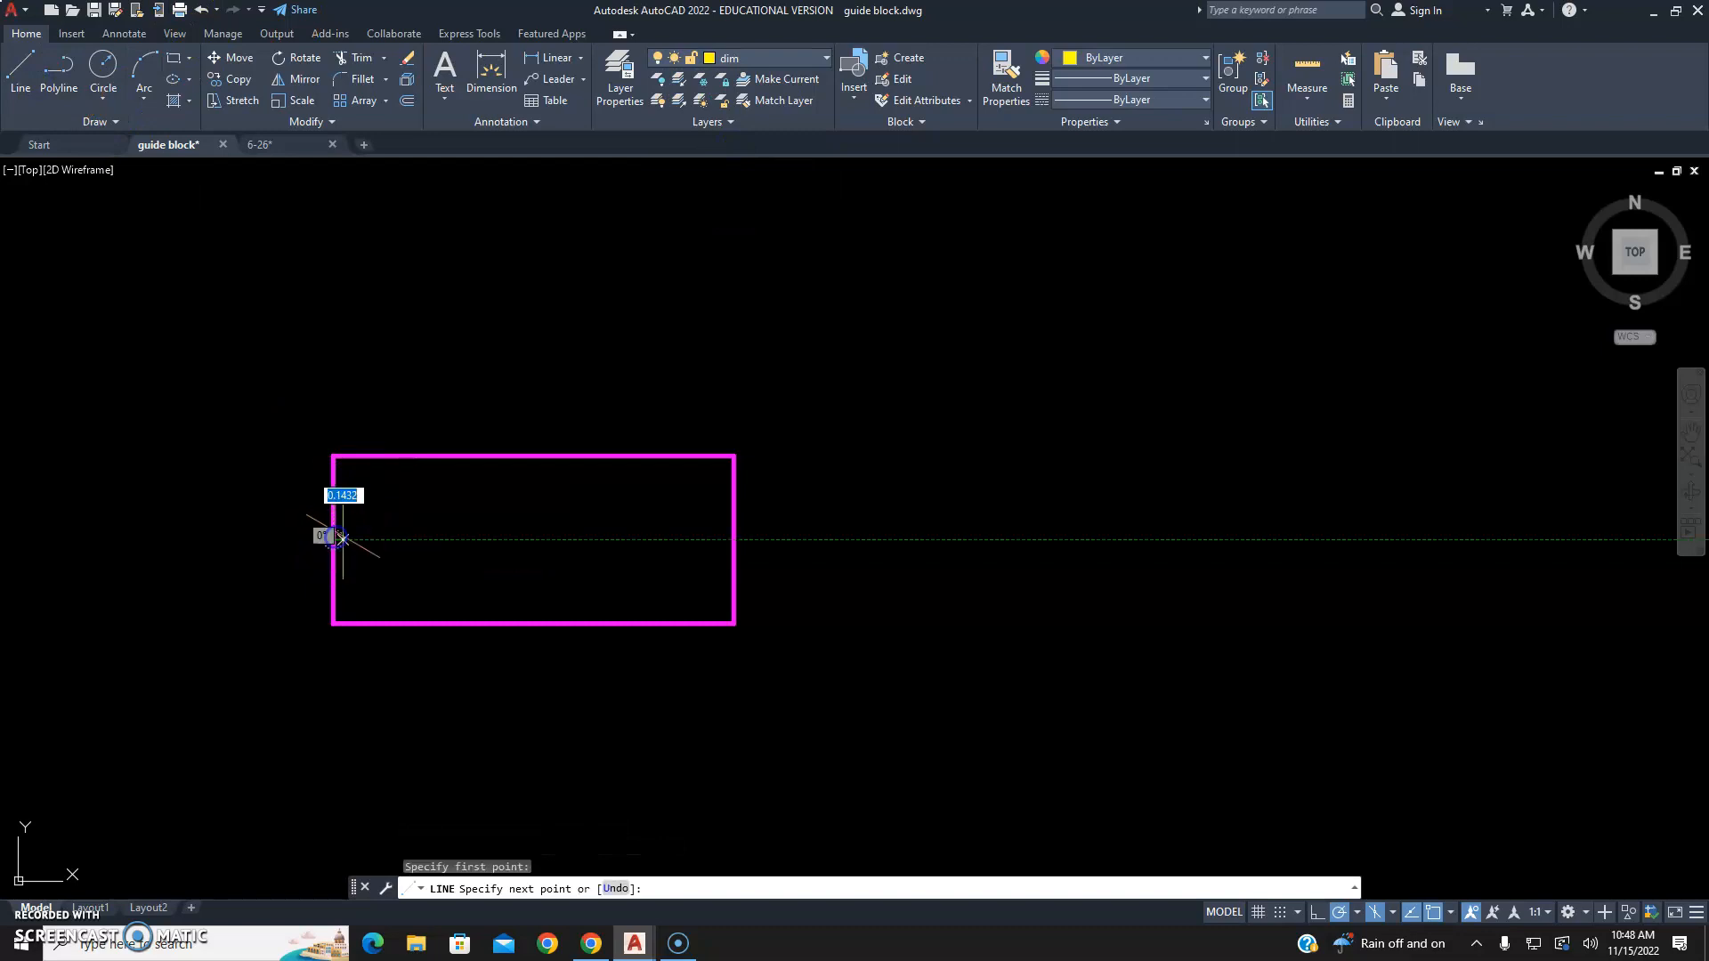
left_click(732, 539)
key("Escape")
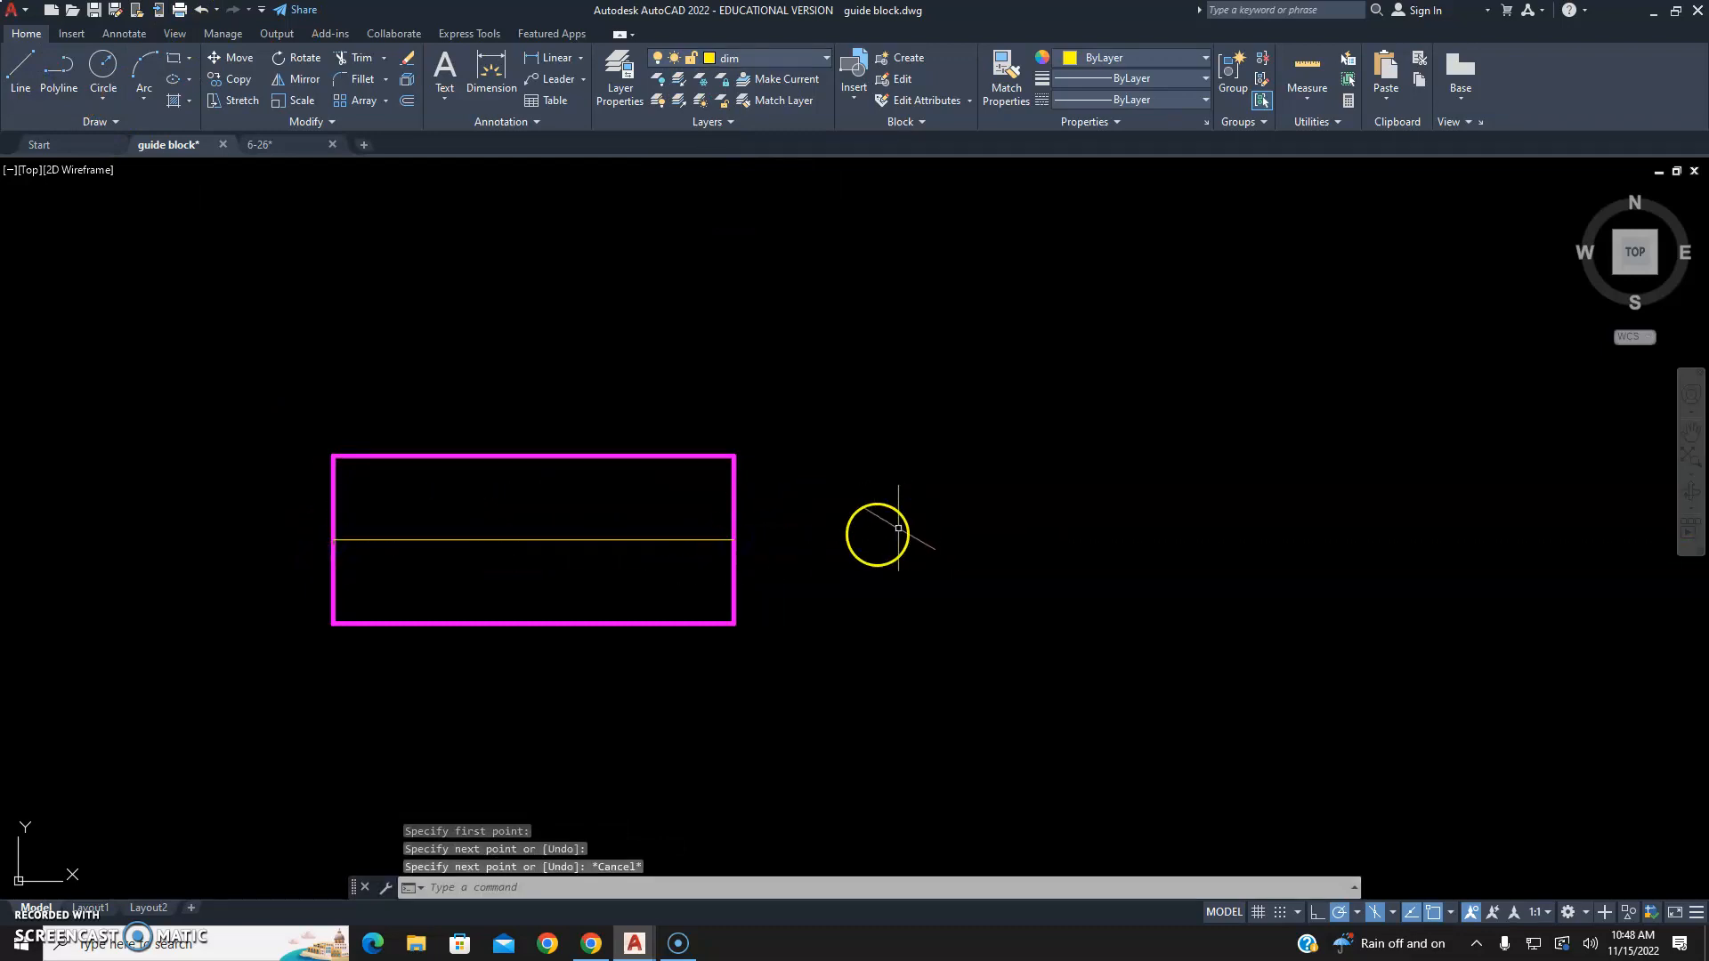
key("Escape")
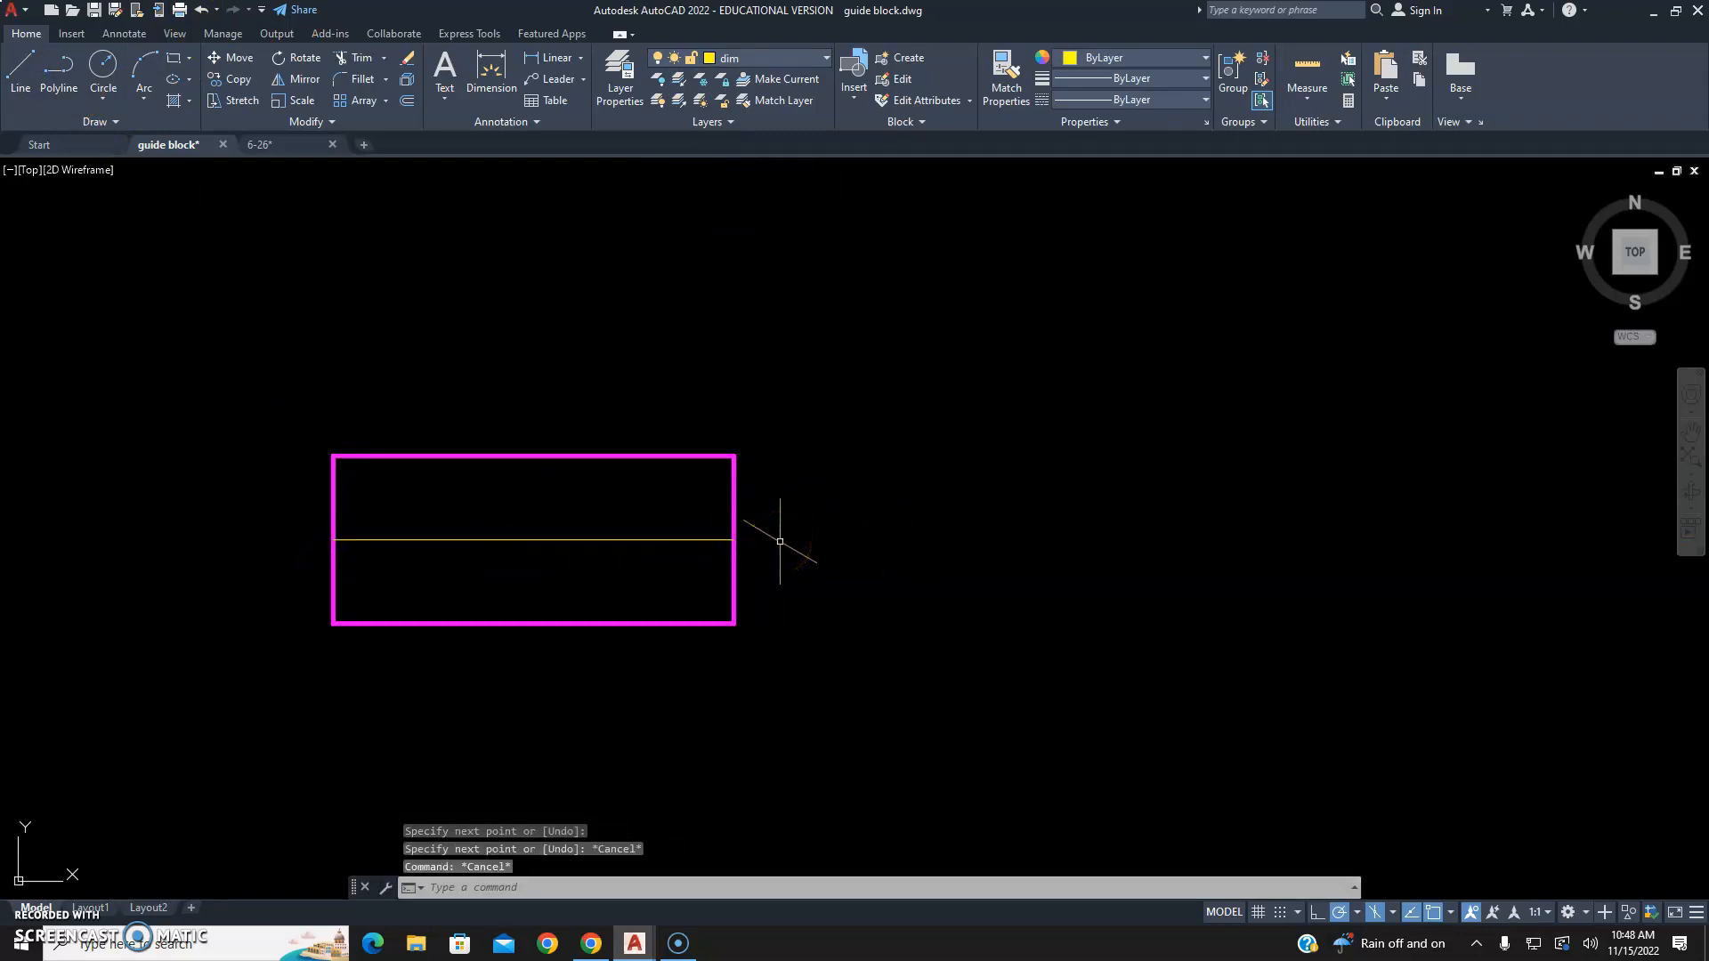
Offset the horizontal midline by .125 to both sides and erase the original midline.
type("offset")
key("Return")
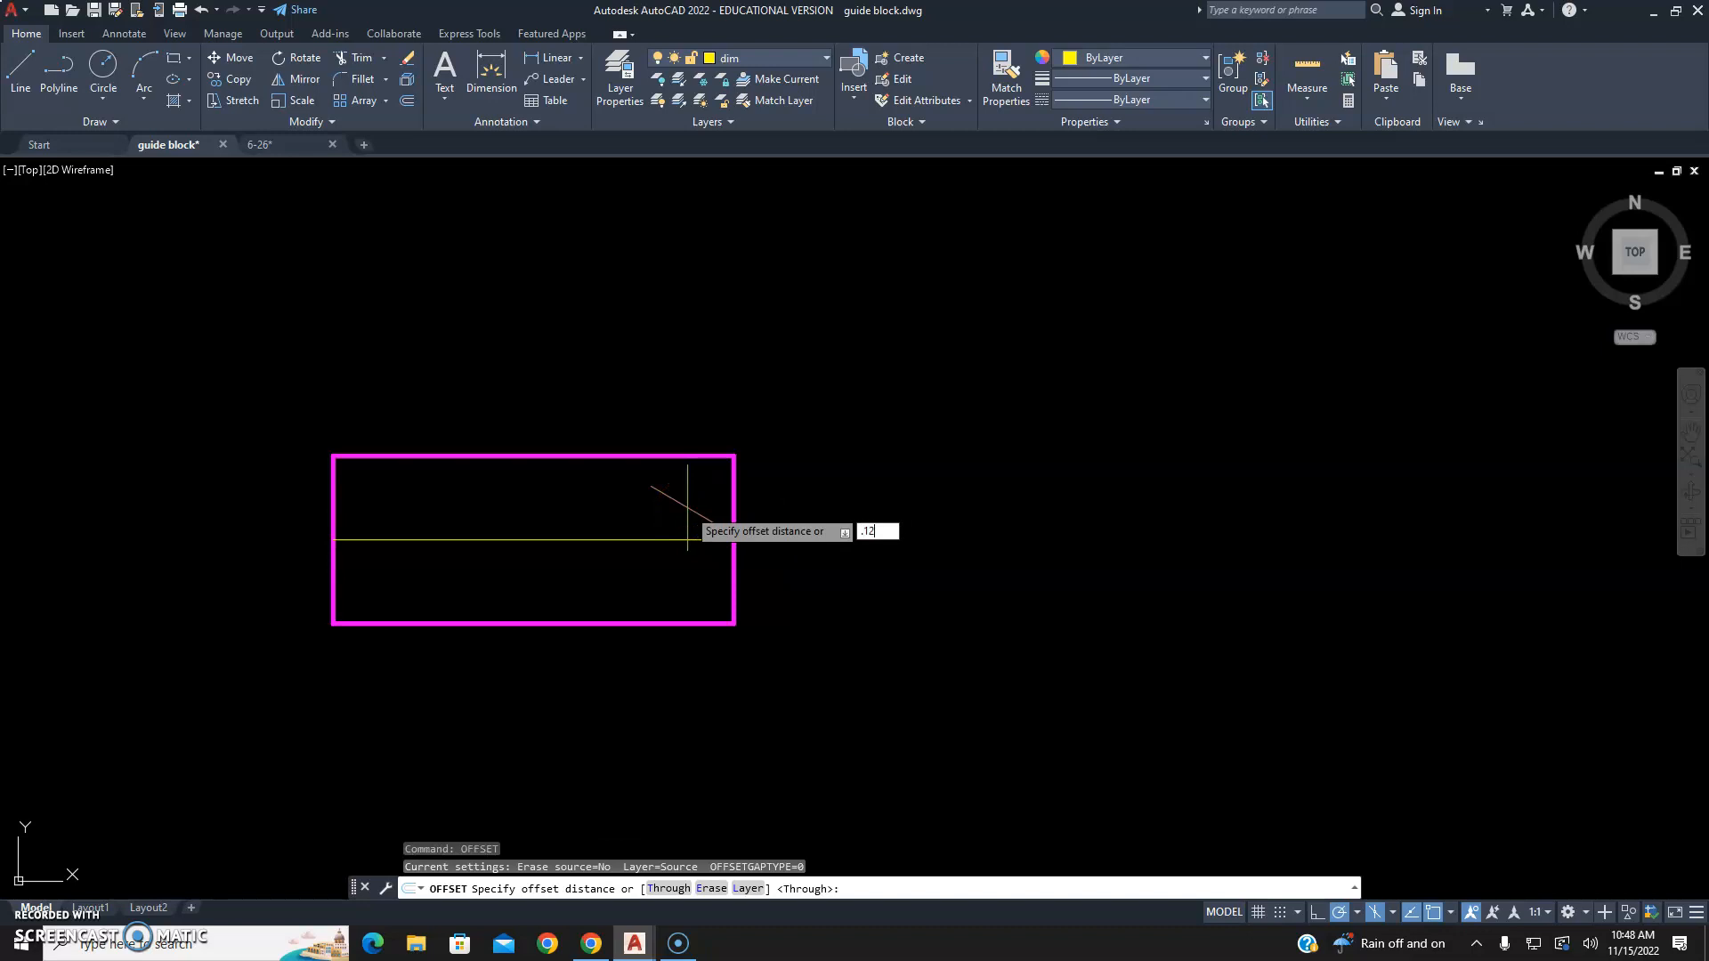
key("Return")
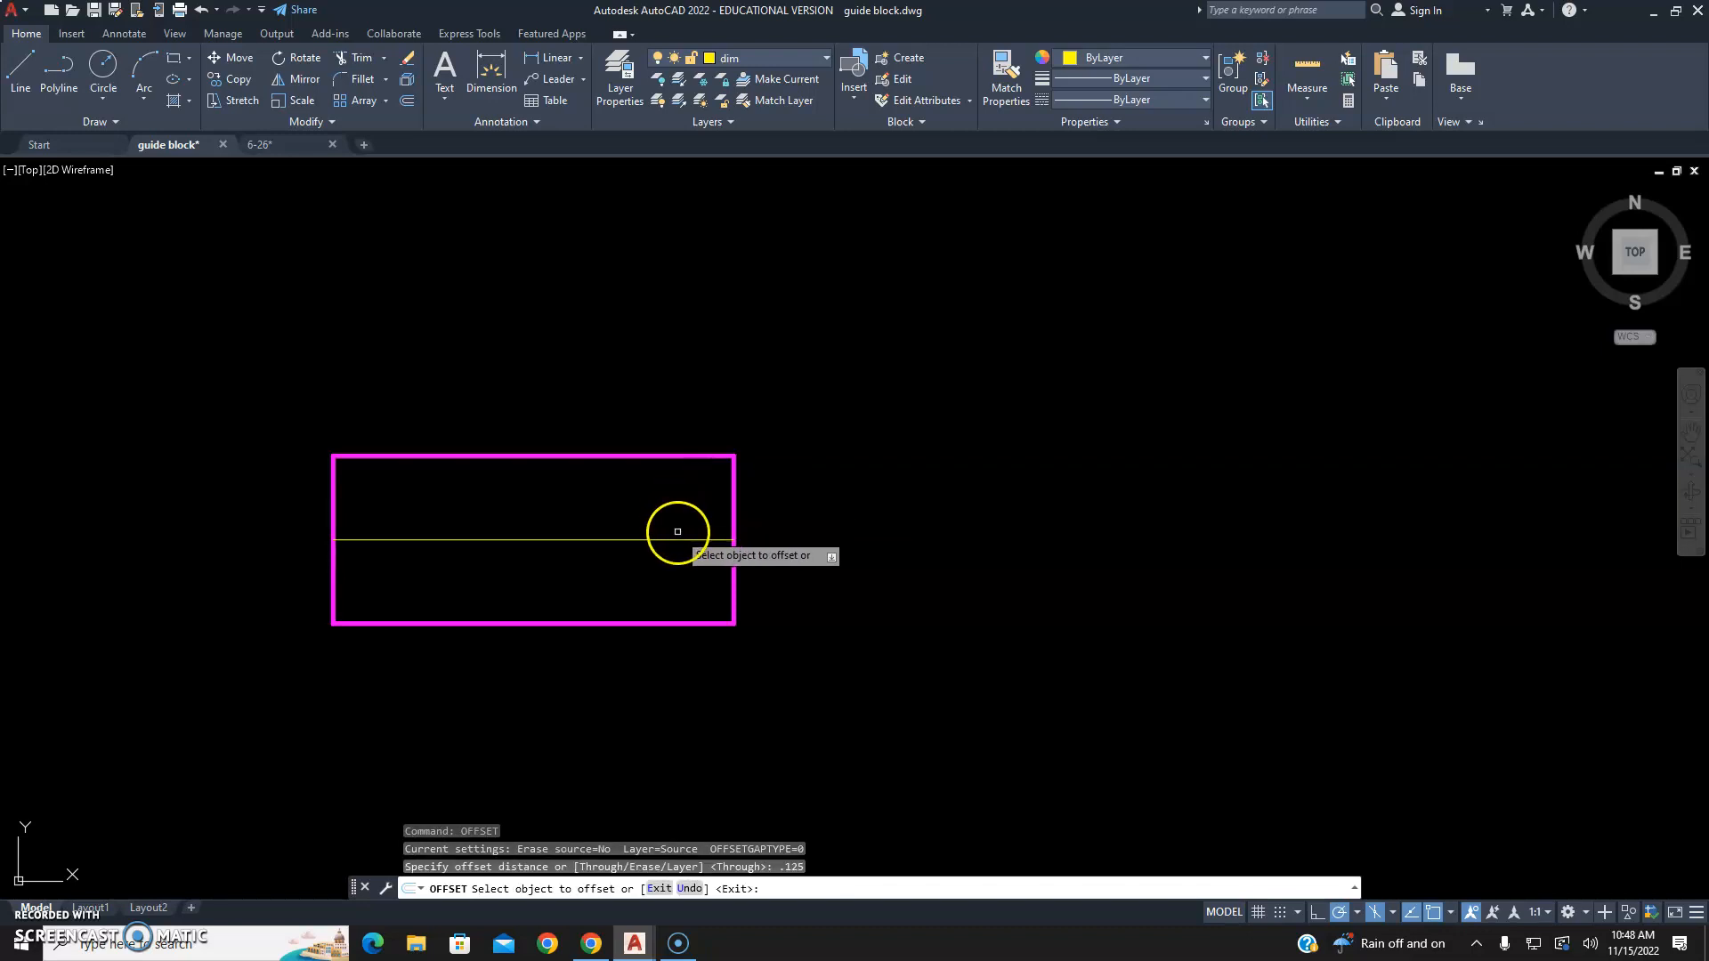
left_click(678, 539)
left_click(676, 507)
left_click(664, 540)
left_click(641, 570)
key("Escape")
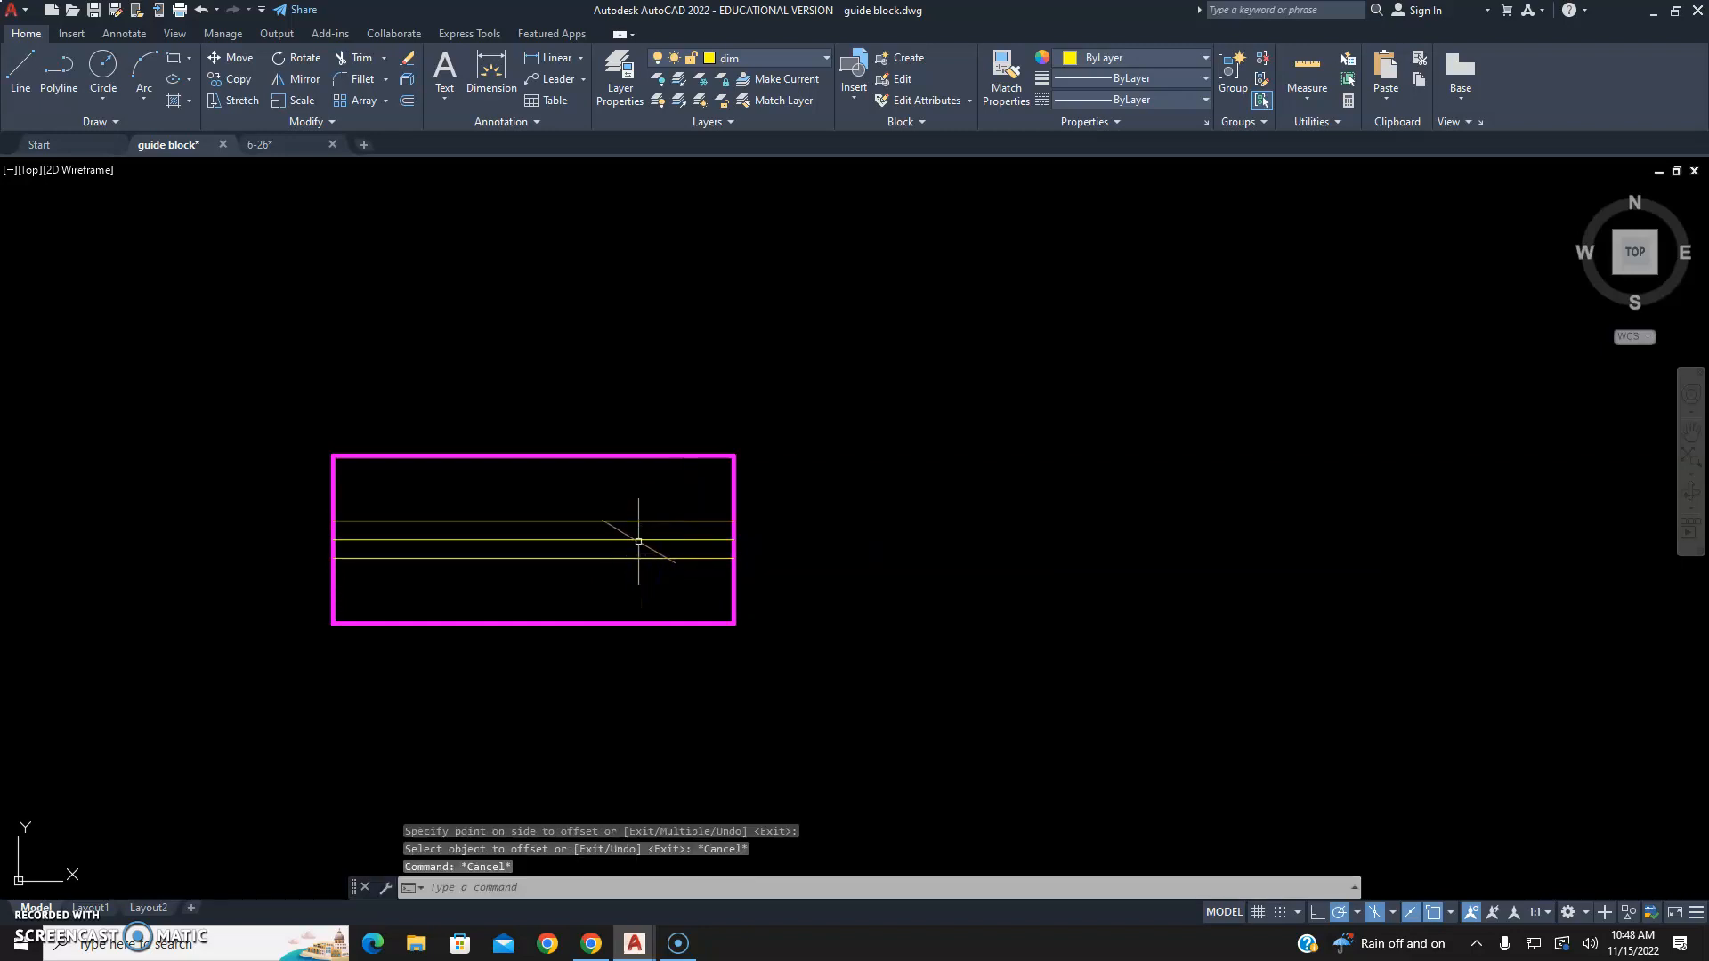
left_click(633, 539)
key("Delete")
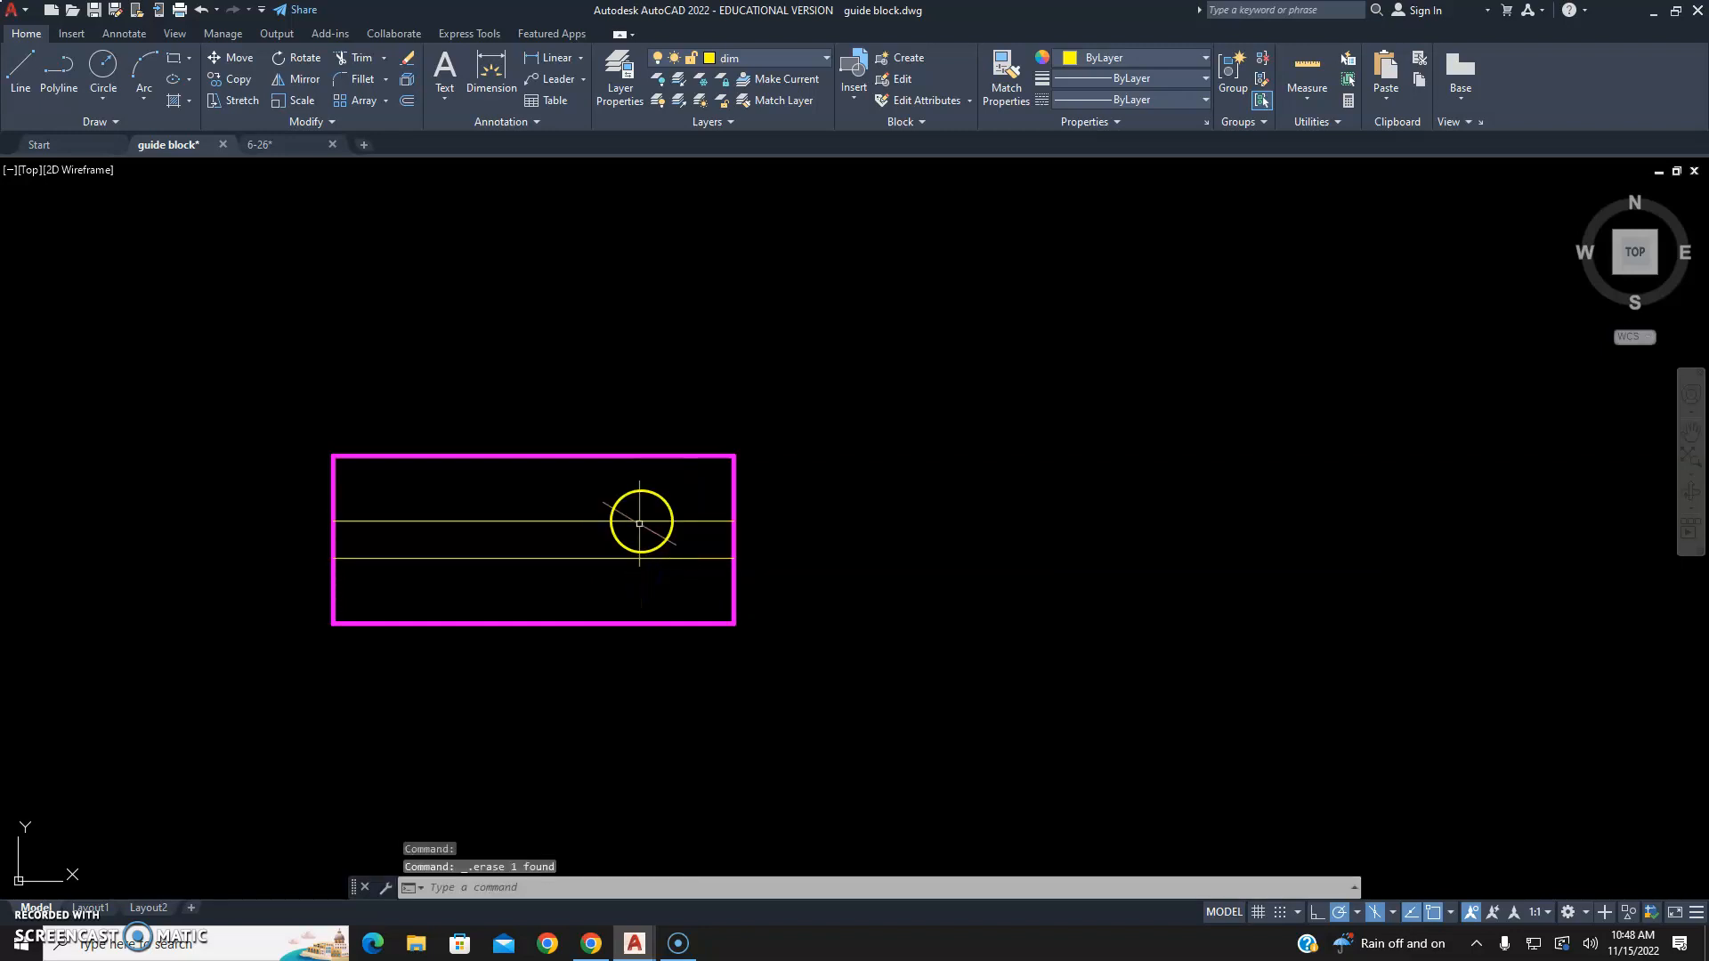
Move the two offset slot lines to the object layer.
left_click(647, 508)
left_click(591, 574)
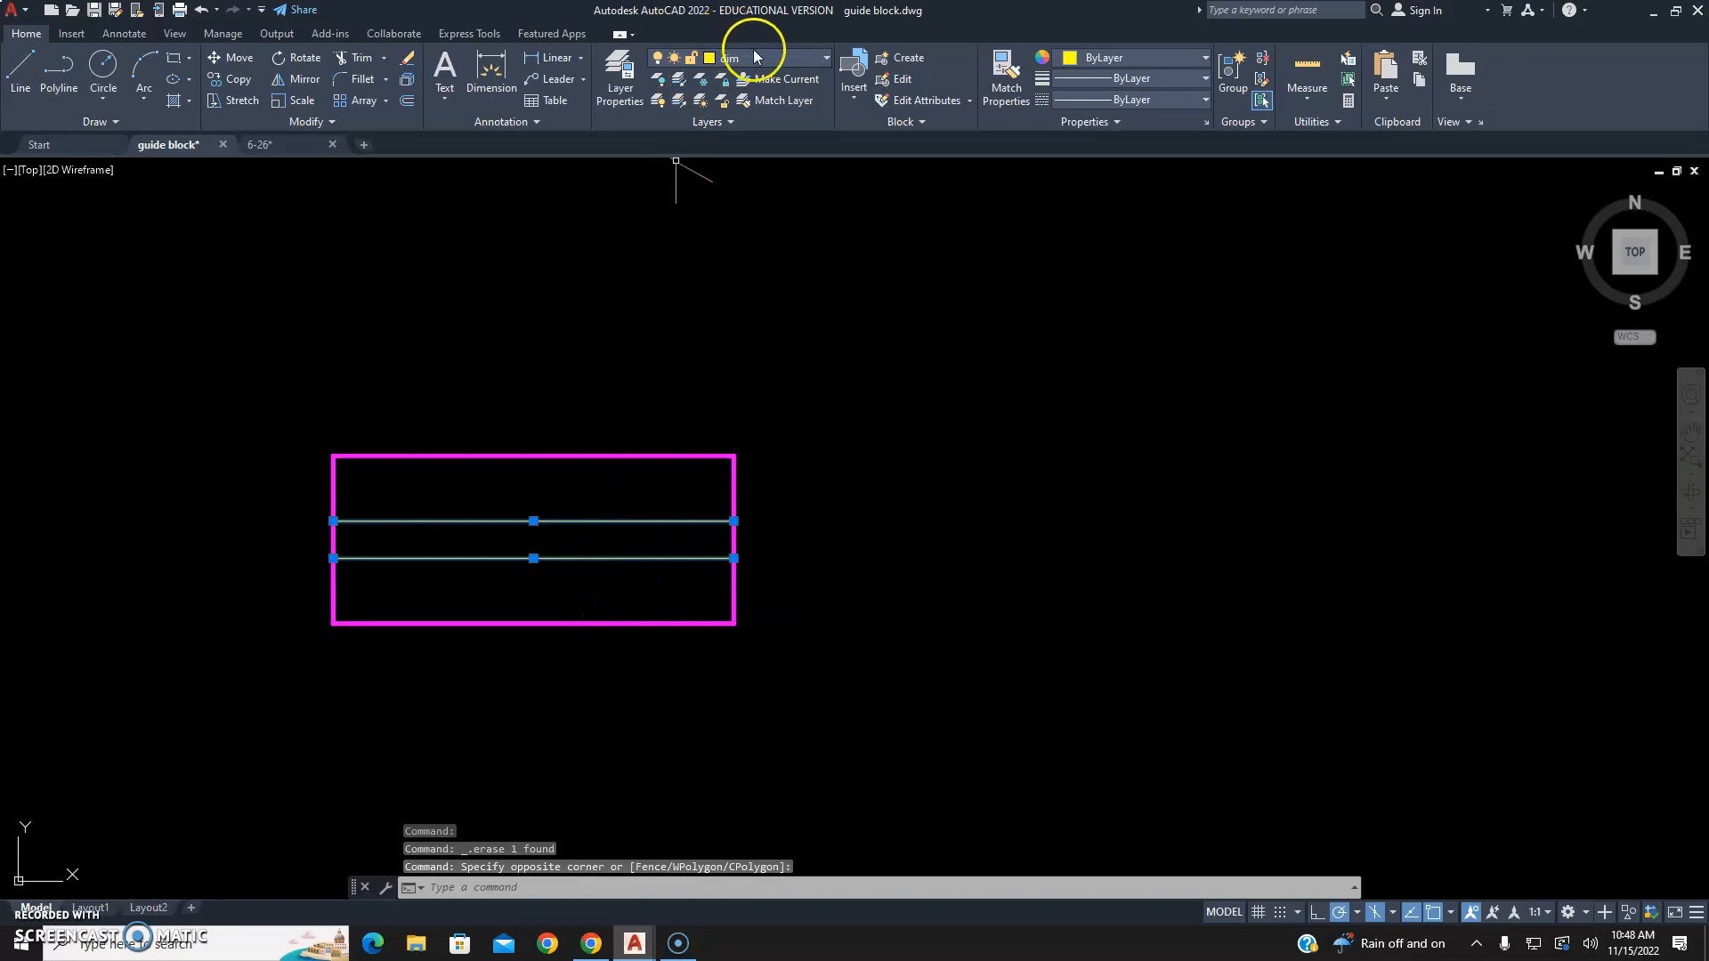
left_click(743, 58)
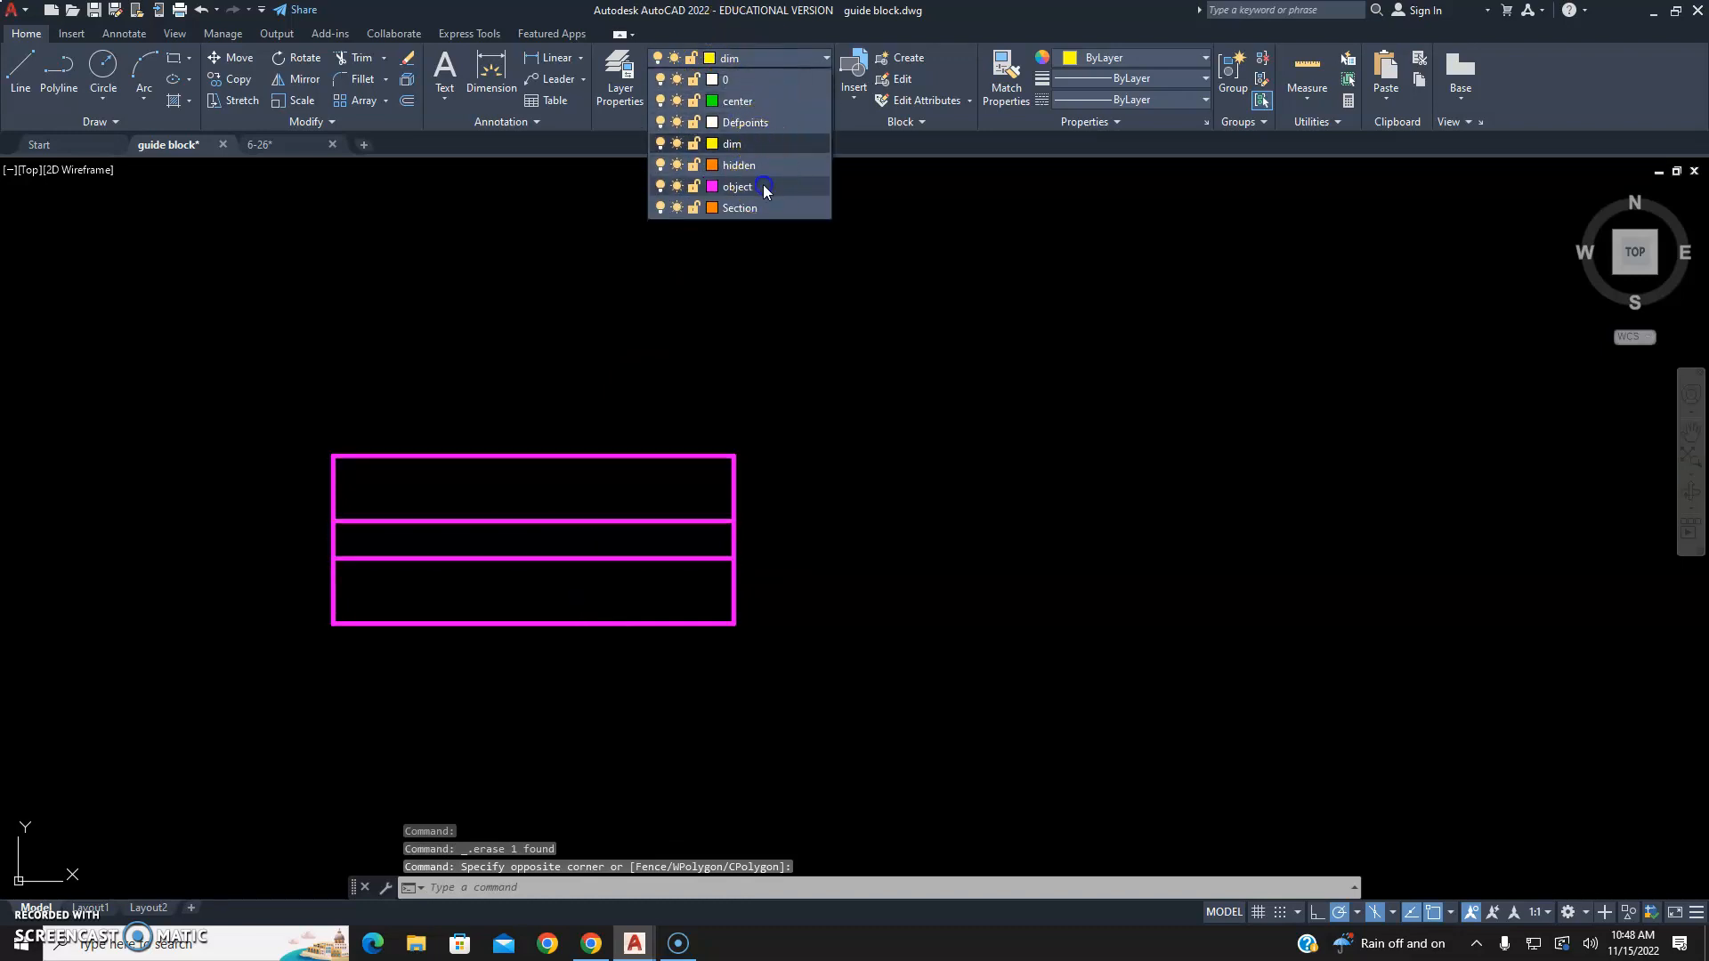
left_click(764, 187)
key("Escape")
key("Escape")
scroll(583, 481, "up", 4)
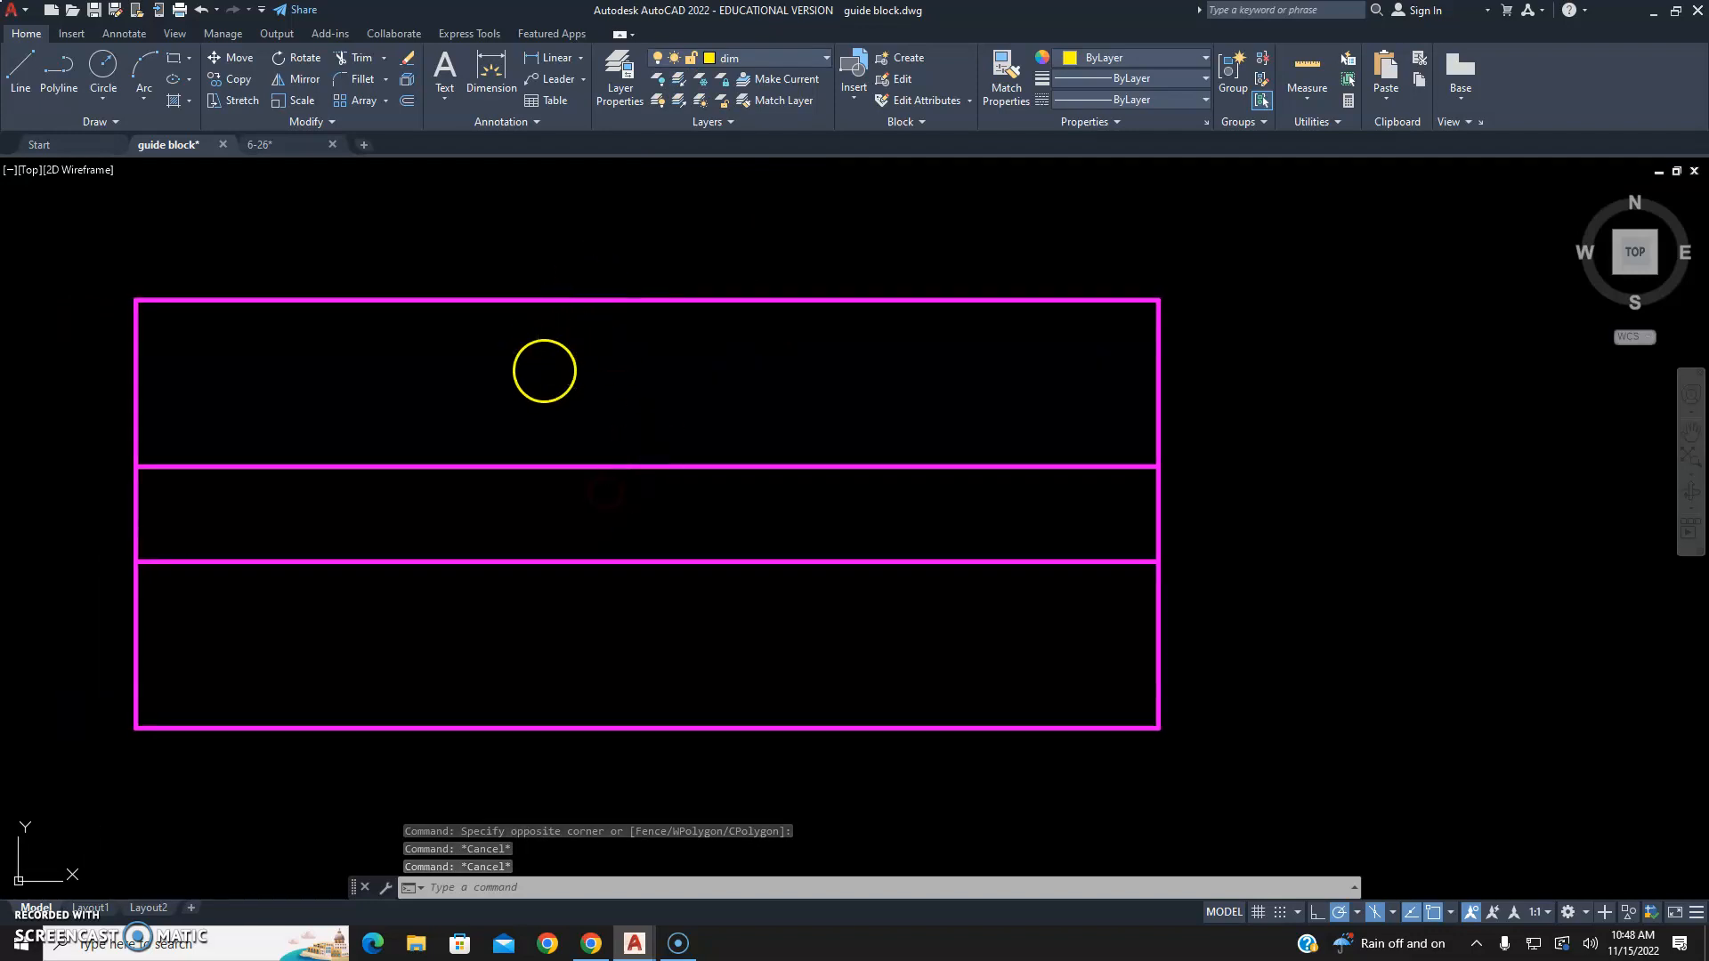
middle_click_drag(545, 365, 578, 358)
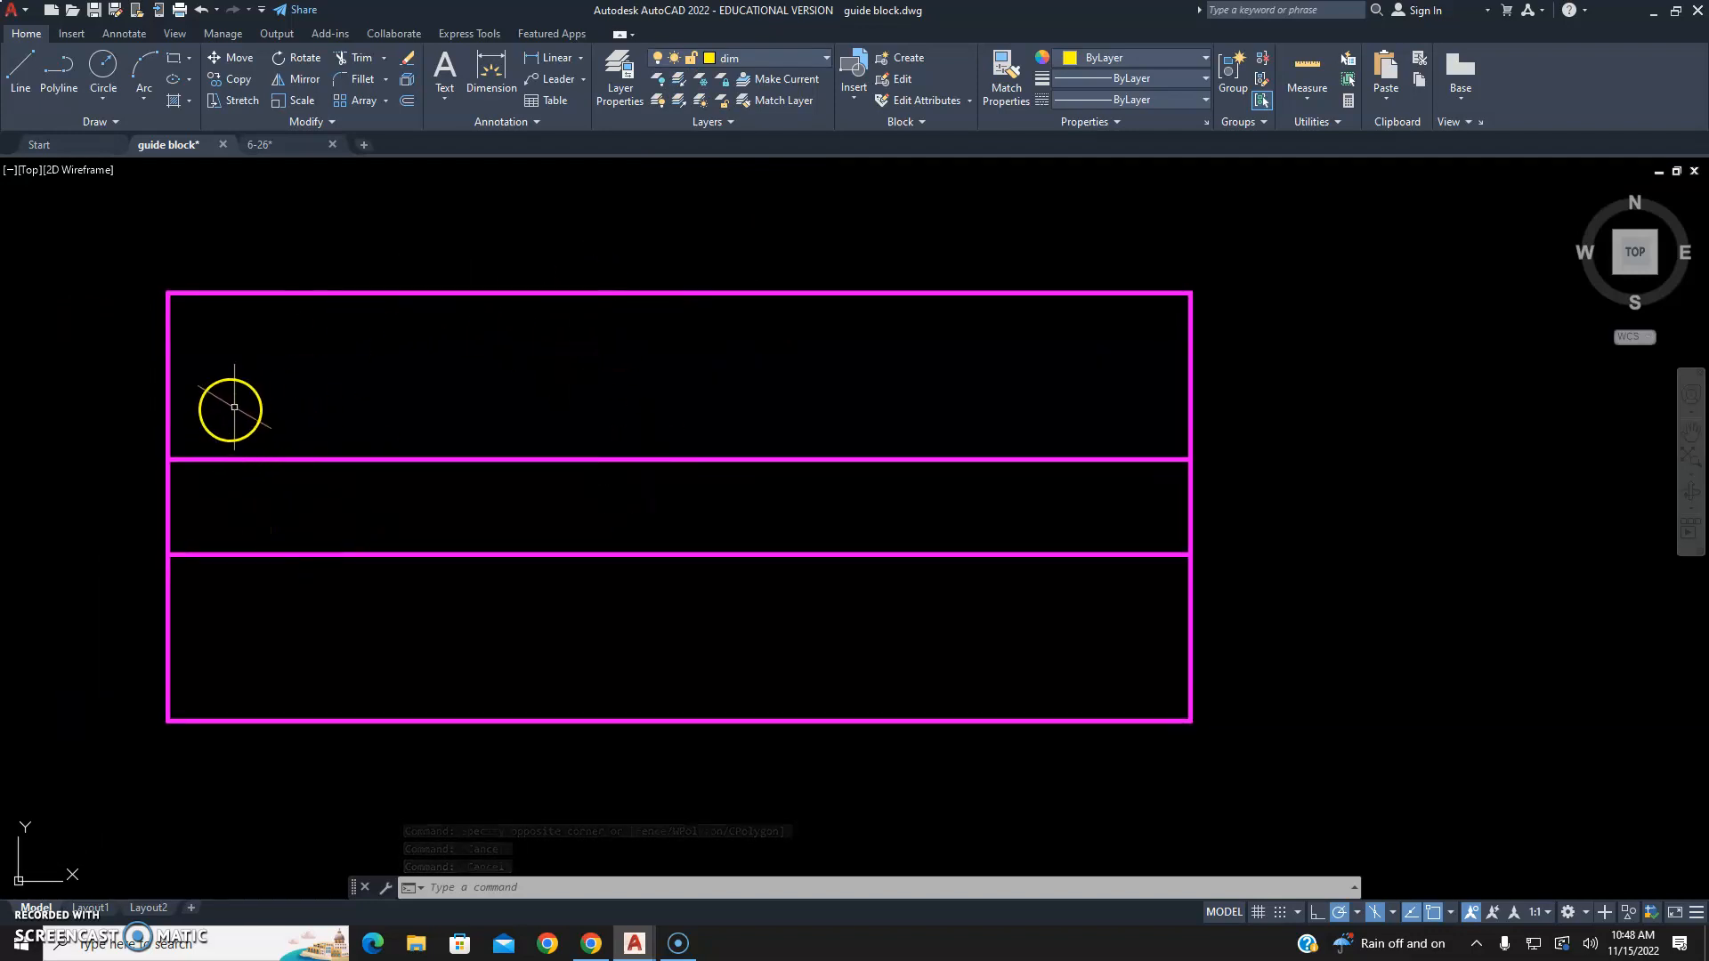
After checking the 6-26 reference drawing, draw dim-layer construction lines from the rectangle's lower-left corner, 3/16 right and 3/16 up.
left_click(281, 142)
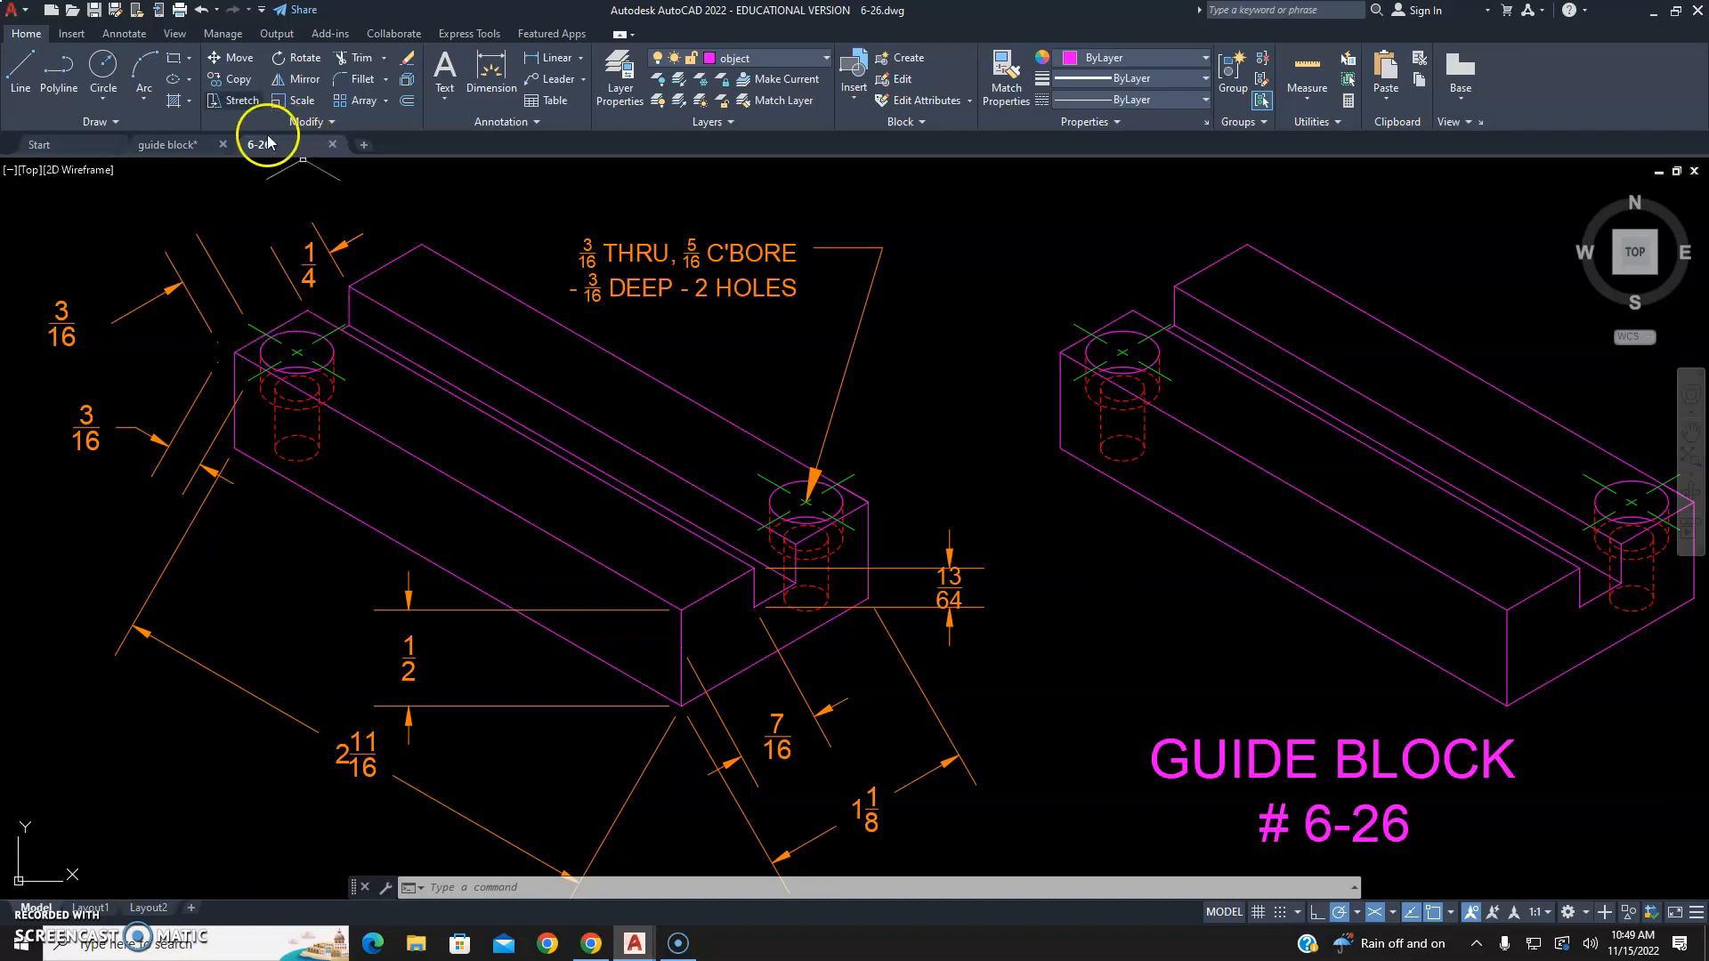
left_click(183, 145)
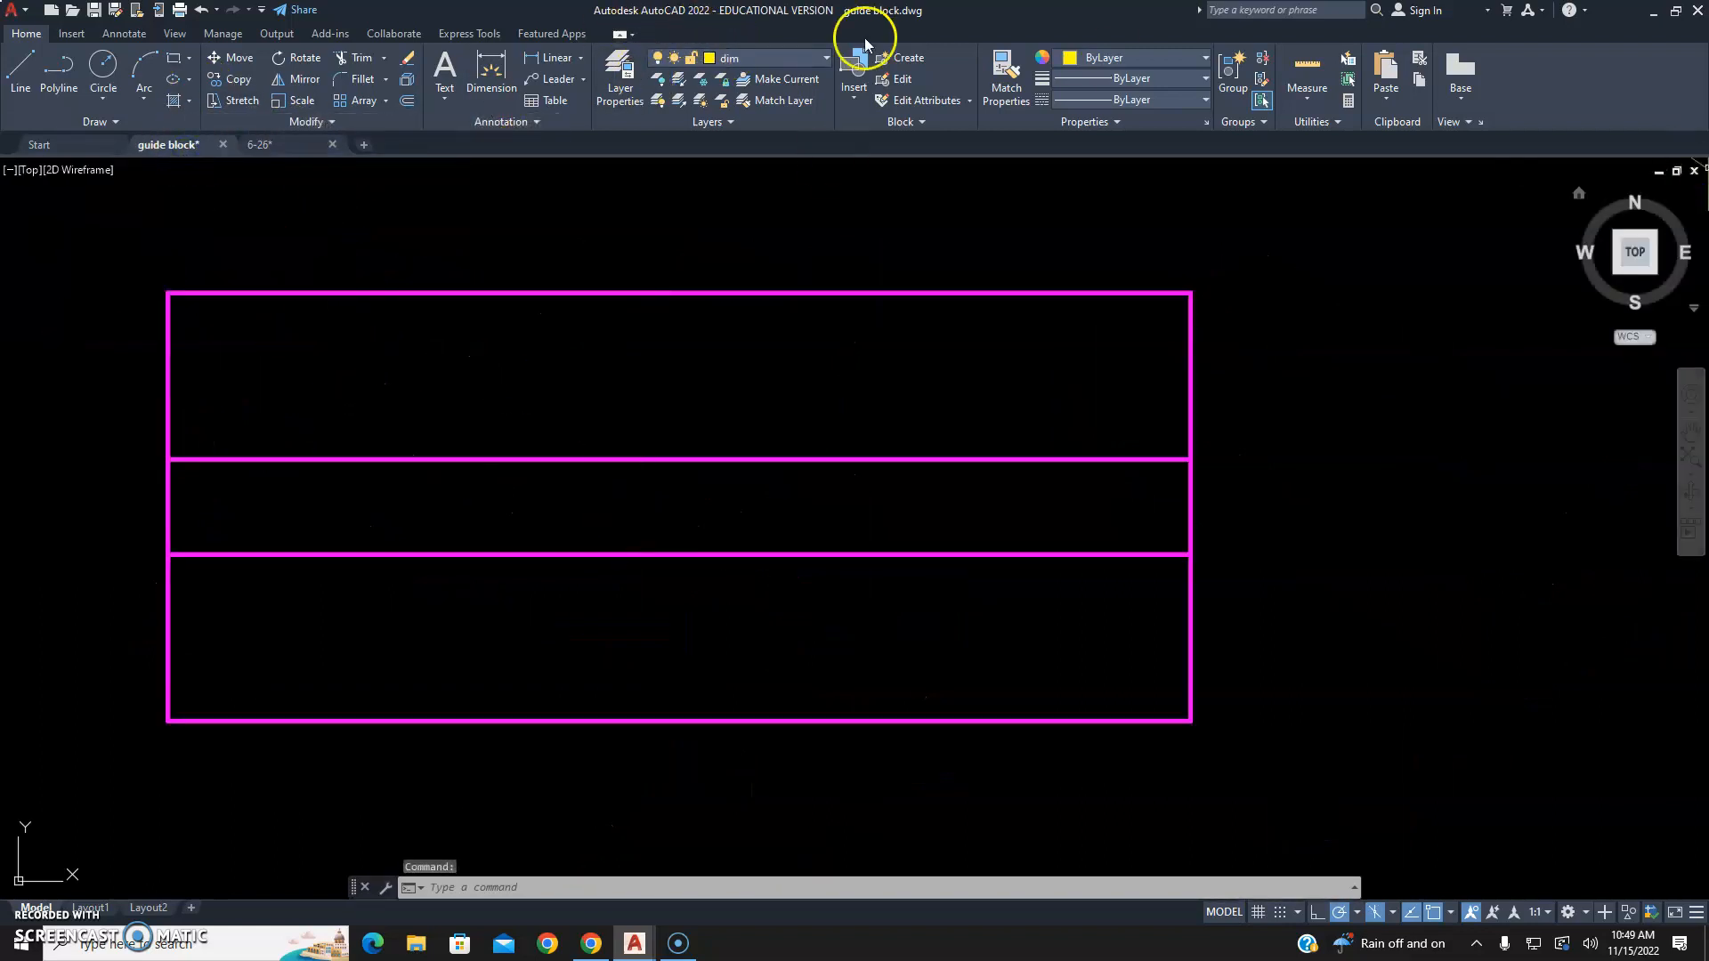
left_click(766, 59)
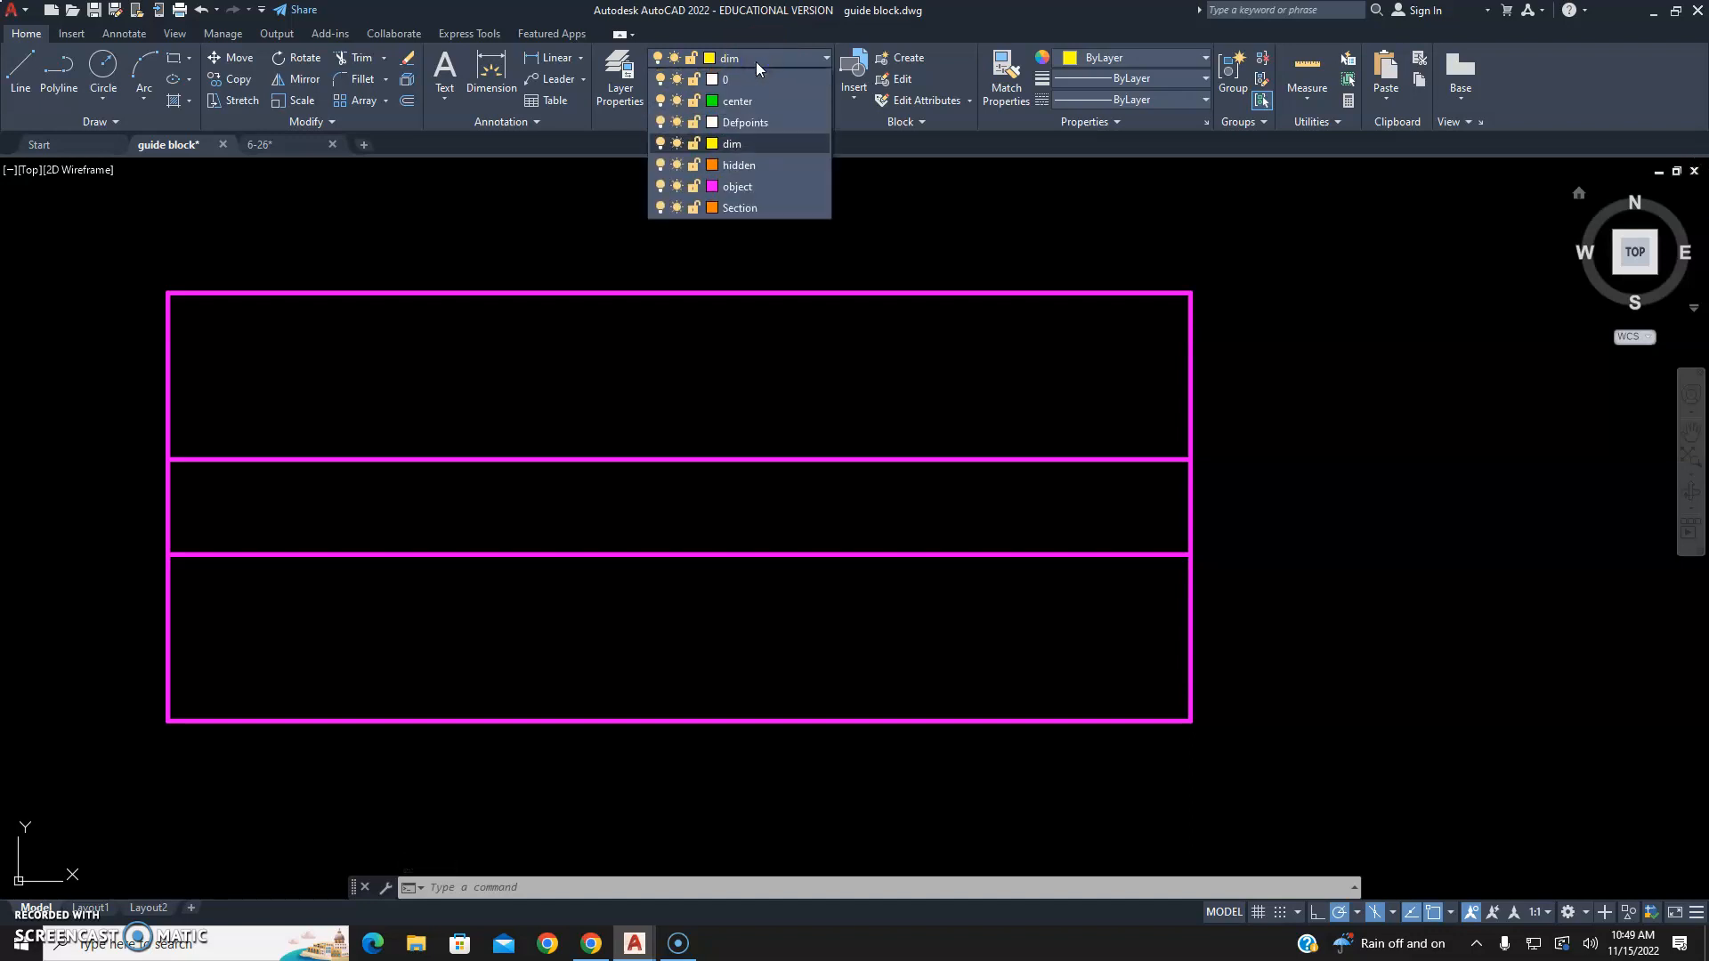
left_click(756, 61)
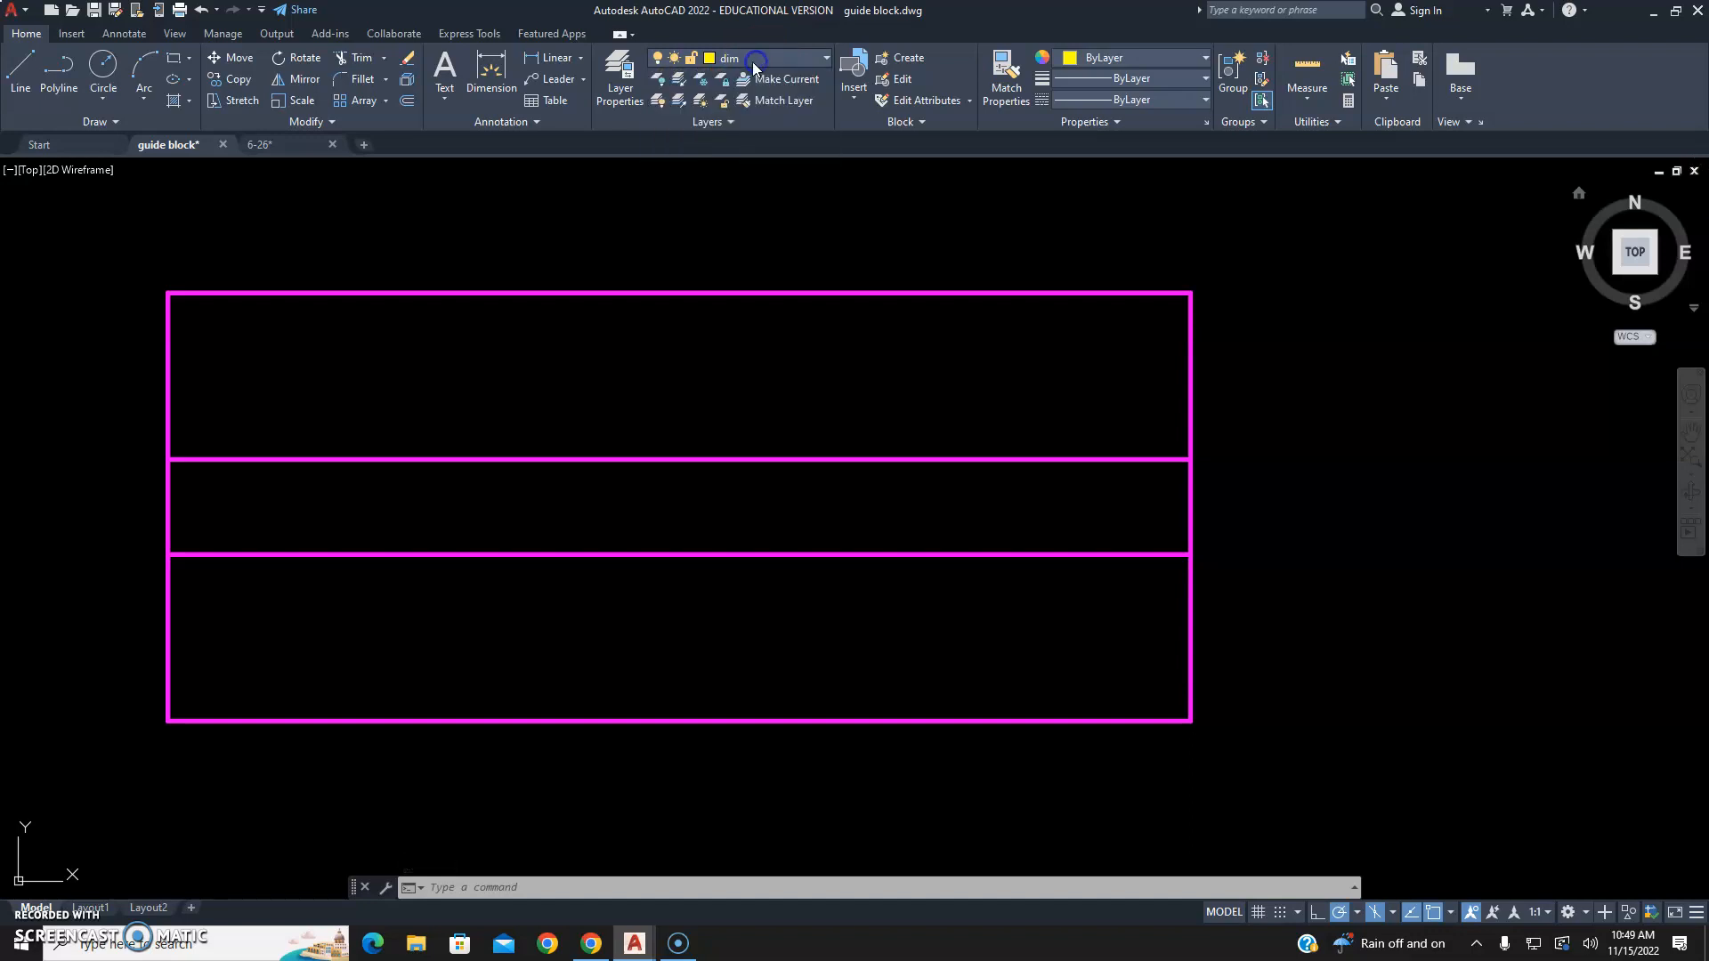
left_click(12, 80)
left_click(168, 721)
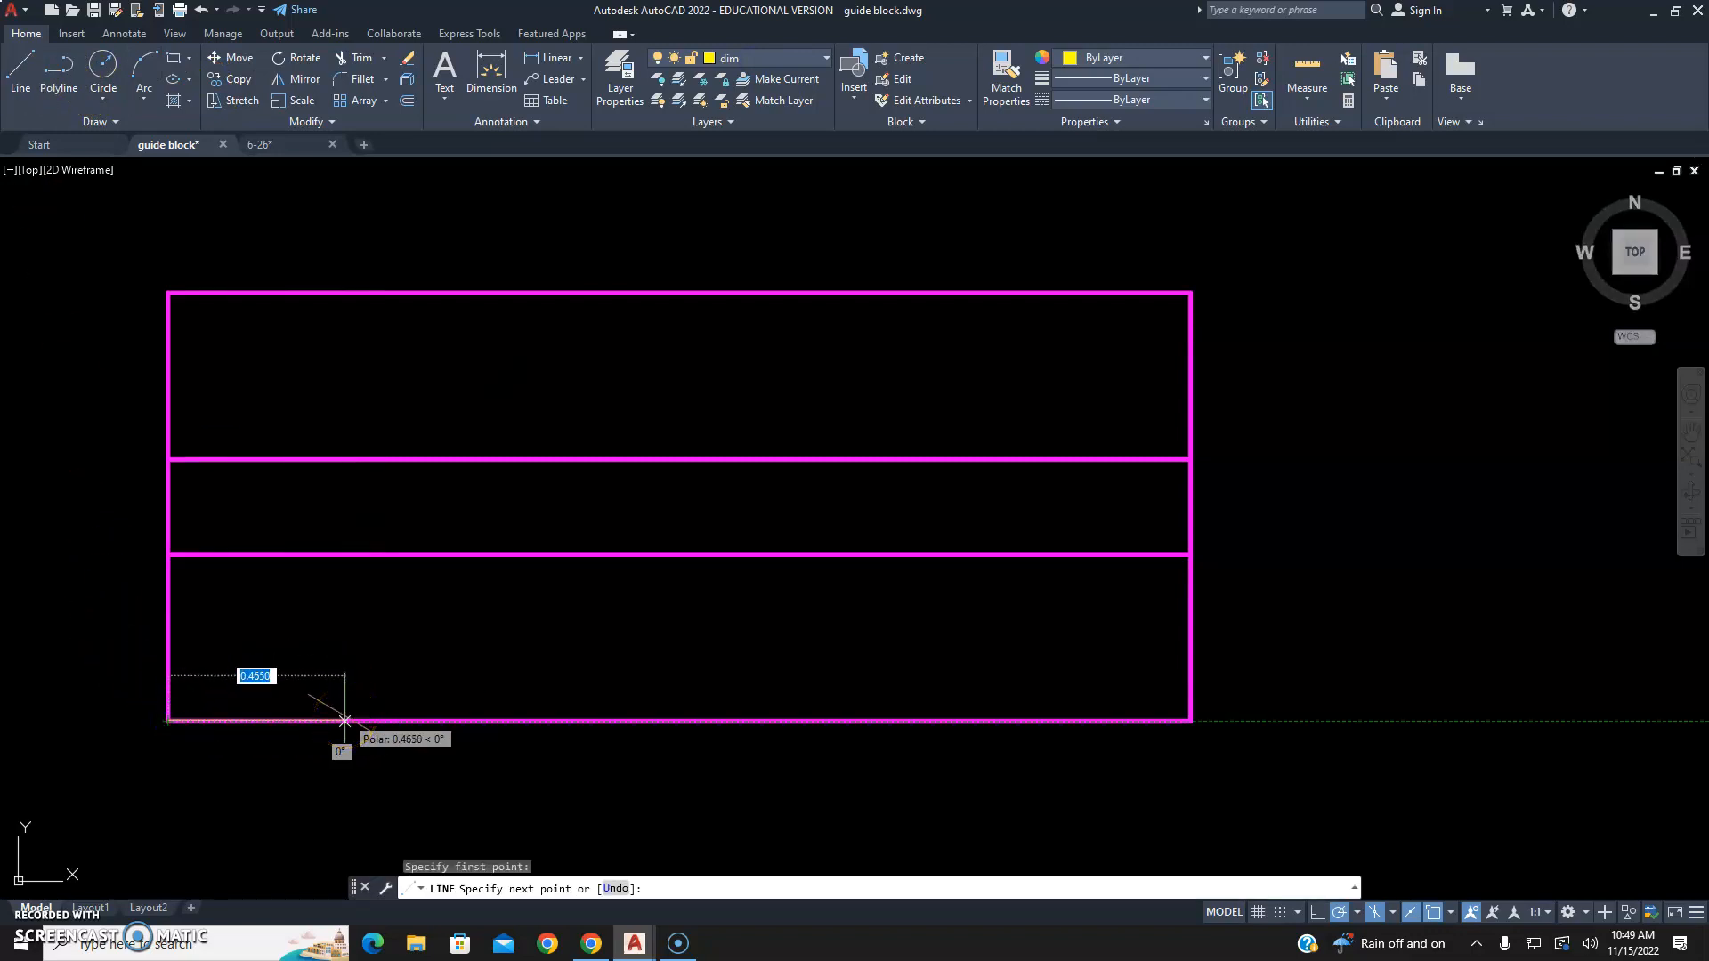
key("Return")
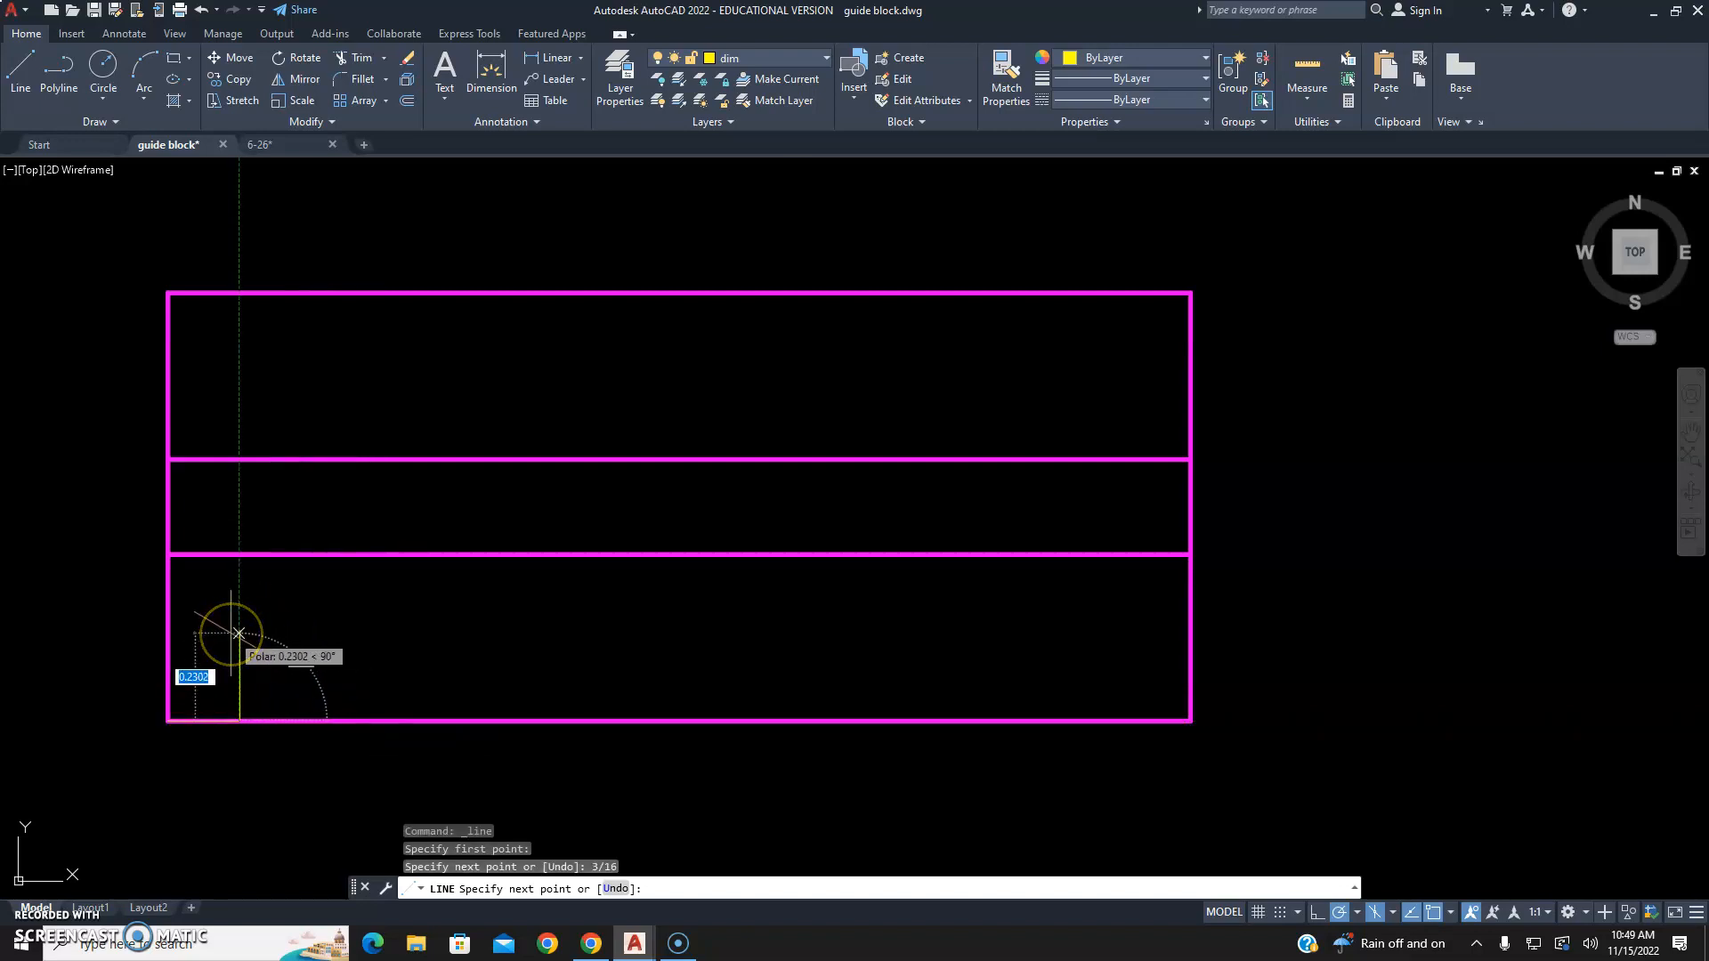
type("3/16")
key("Return")
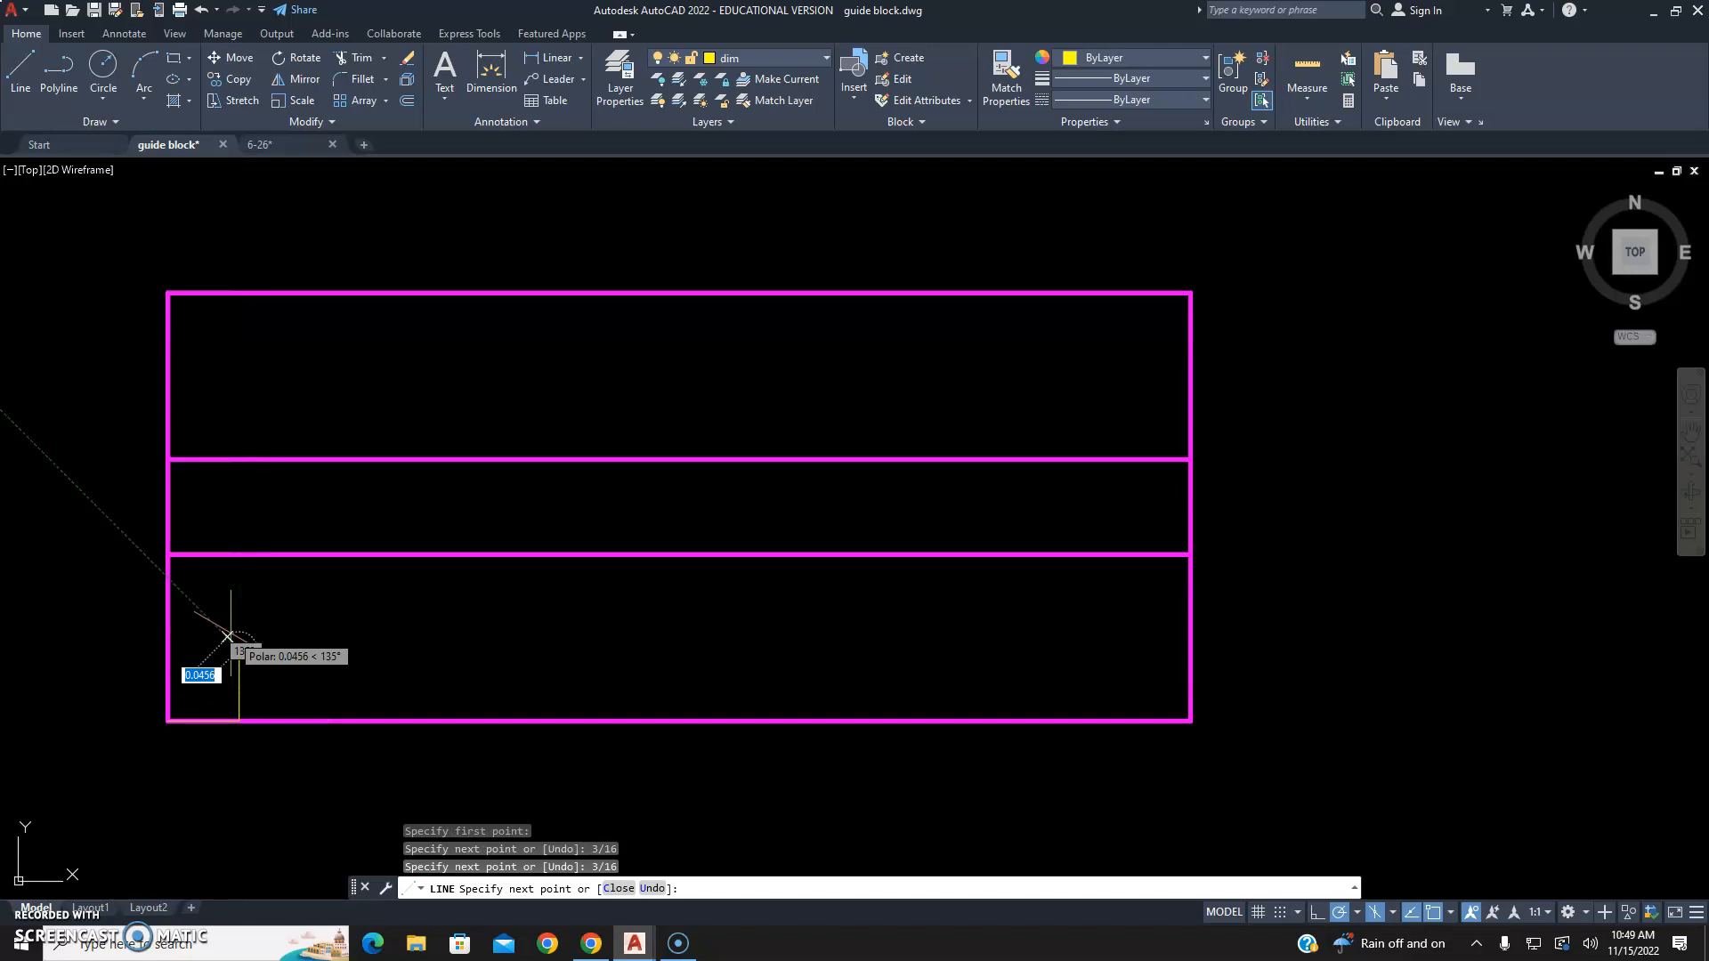
key("Escape")
Draw matching construction lines from the rectangle's upper-right corner, 3/16 to the left and 3/16 down.
right_click(1345, 360)
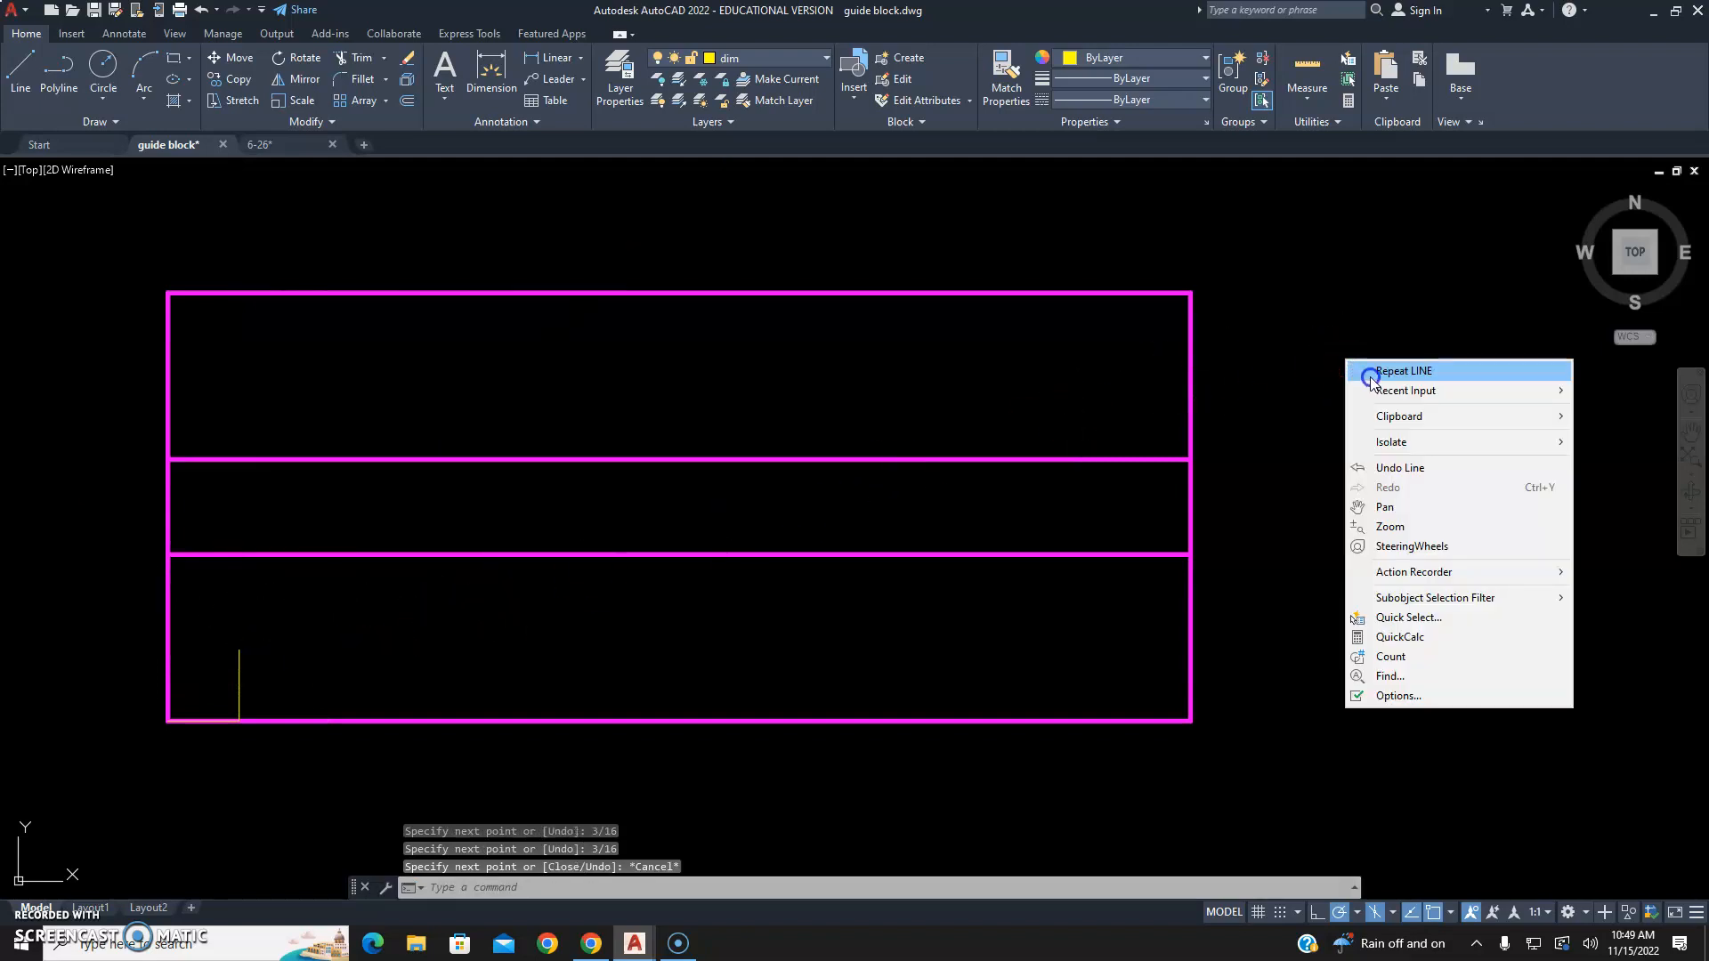
left_click(1372, 371)
left_click(1191, 293)
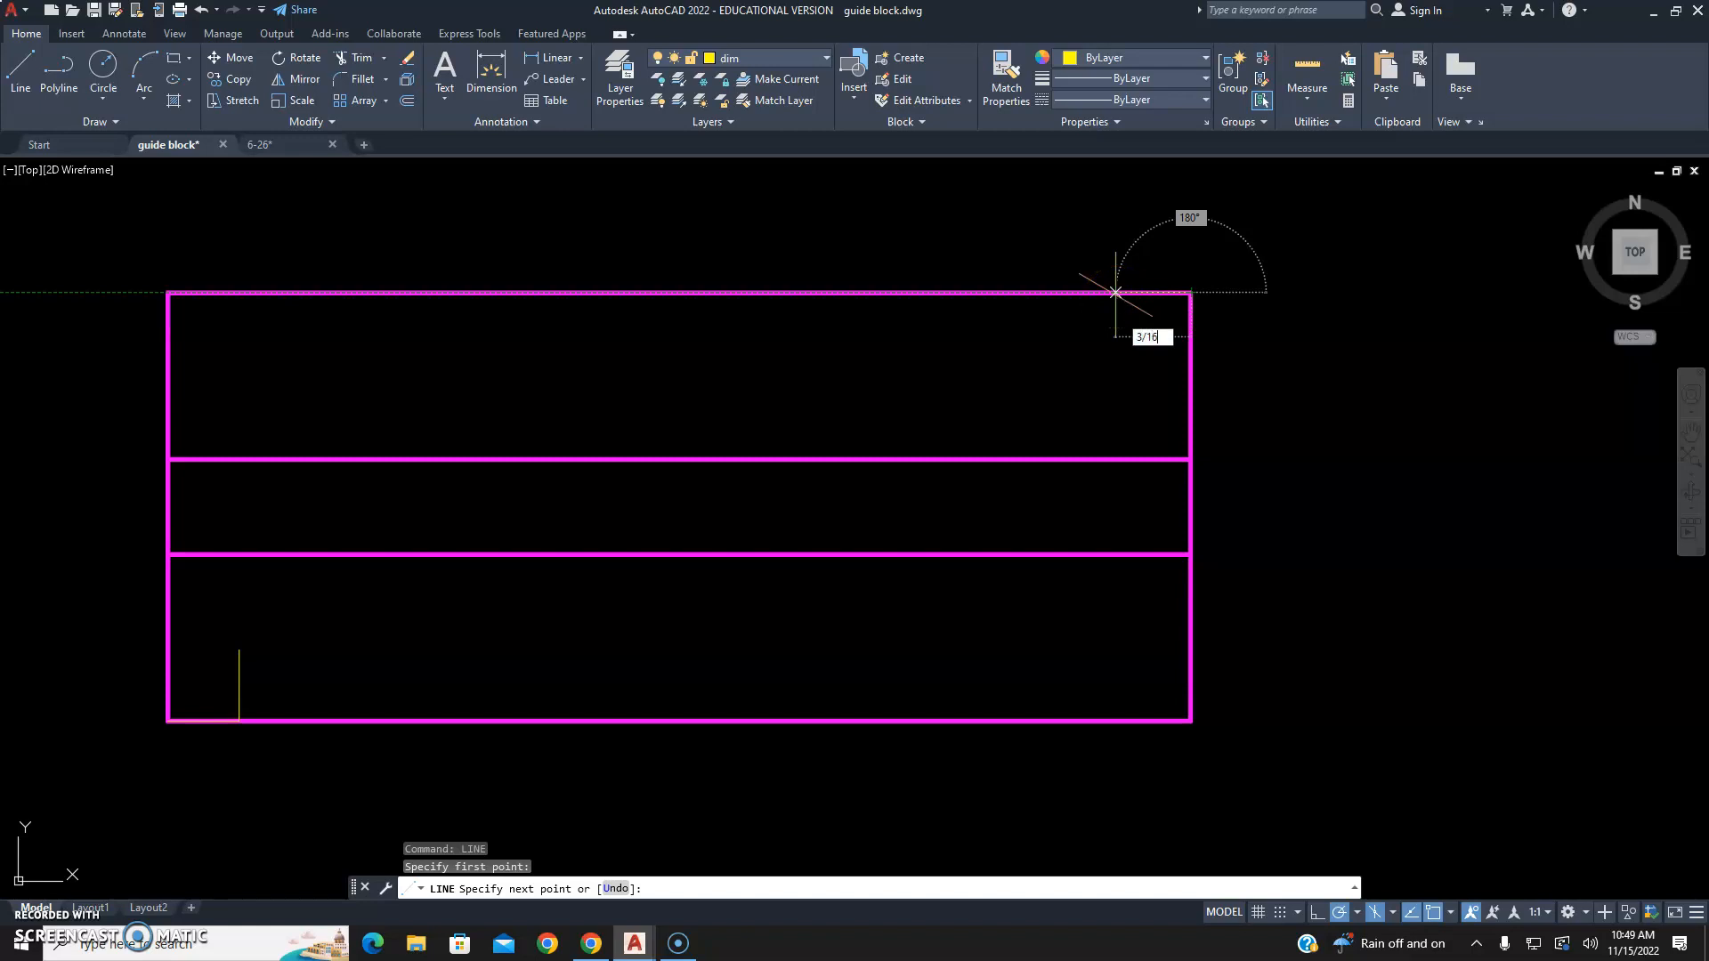
type("3/16")
key("Return")
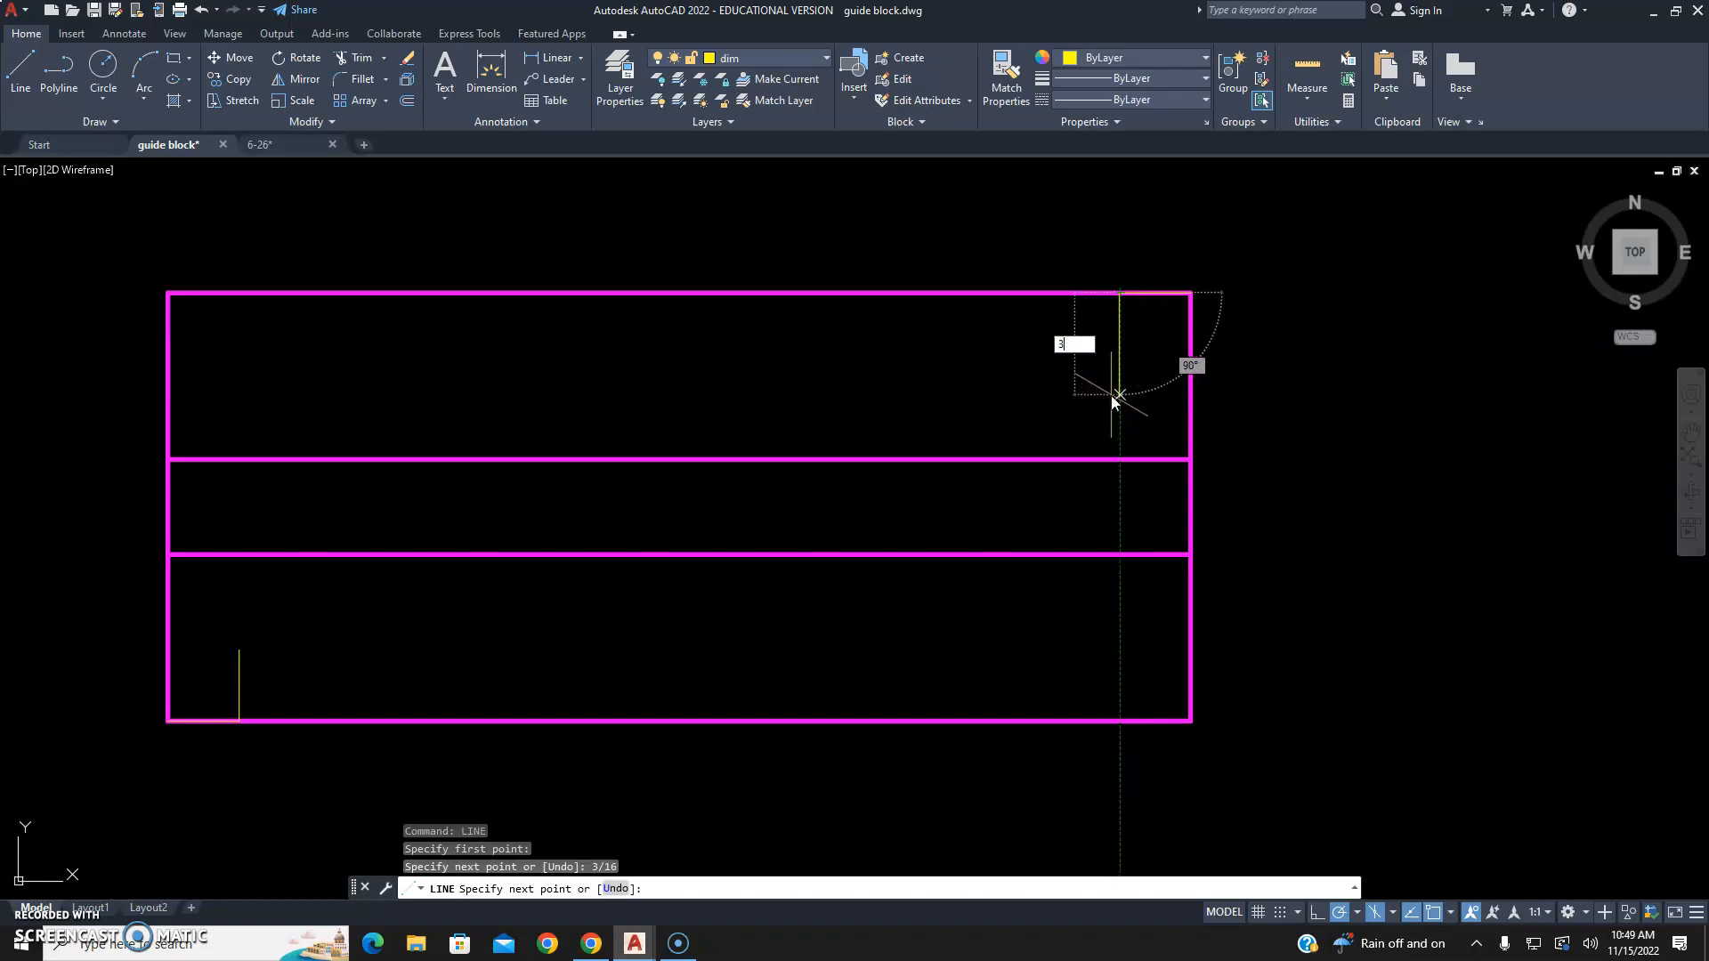
type("3/16")
key("Return")
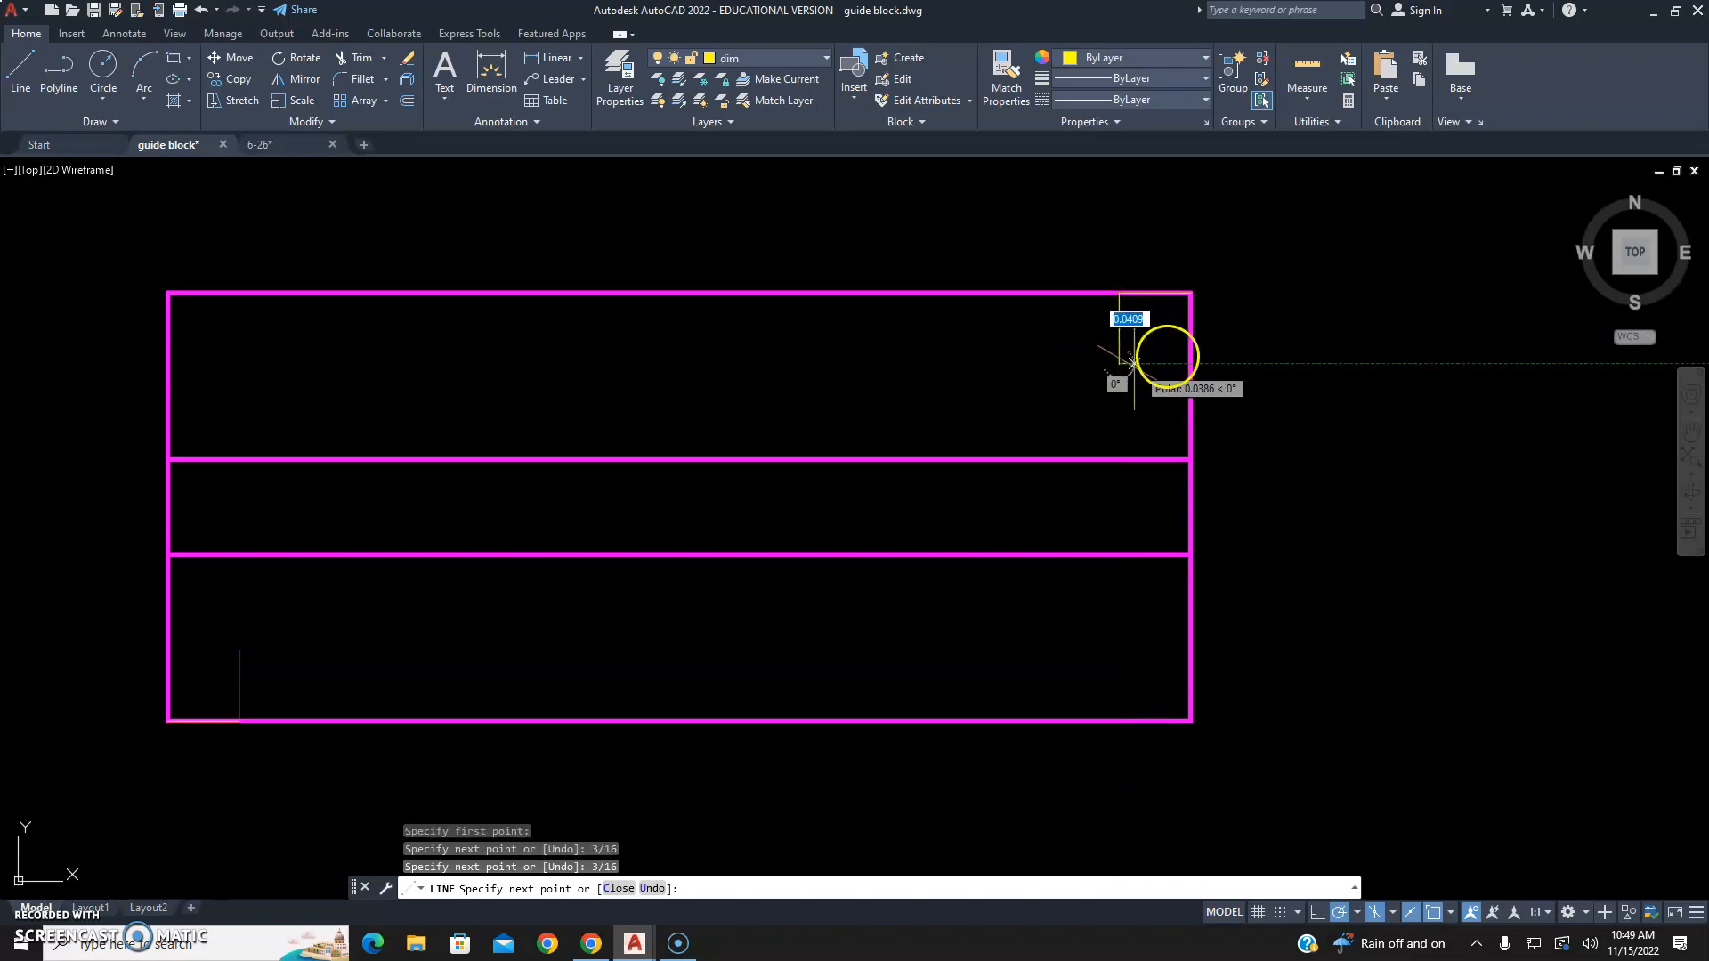
key("Escape")
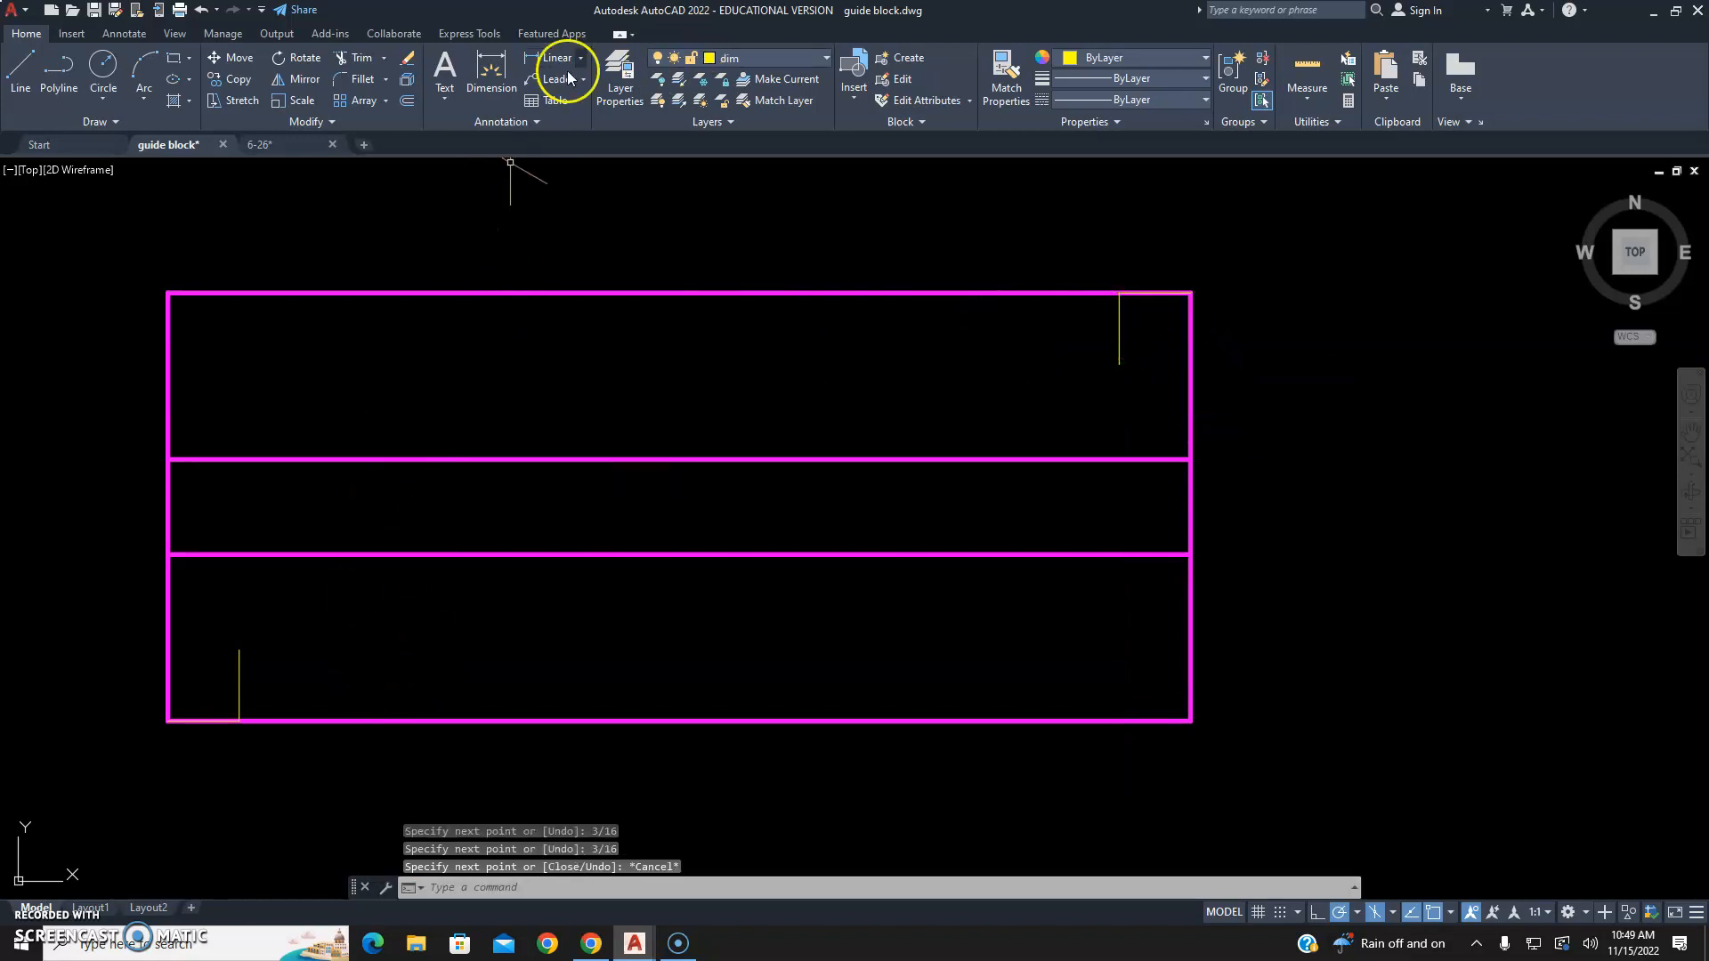
Make the object layer current and check the counterbored hole callout in the 6-26 reference drawing.
left_click(728, 58)
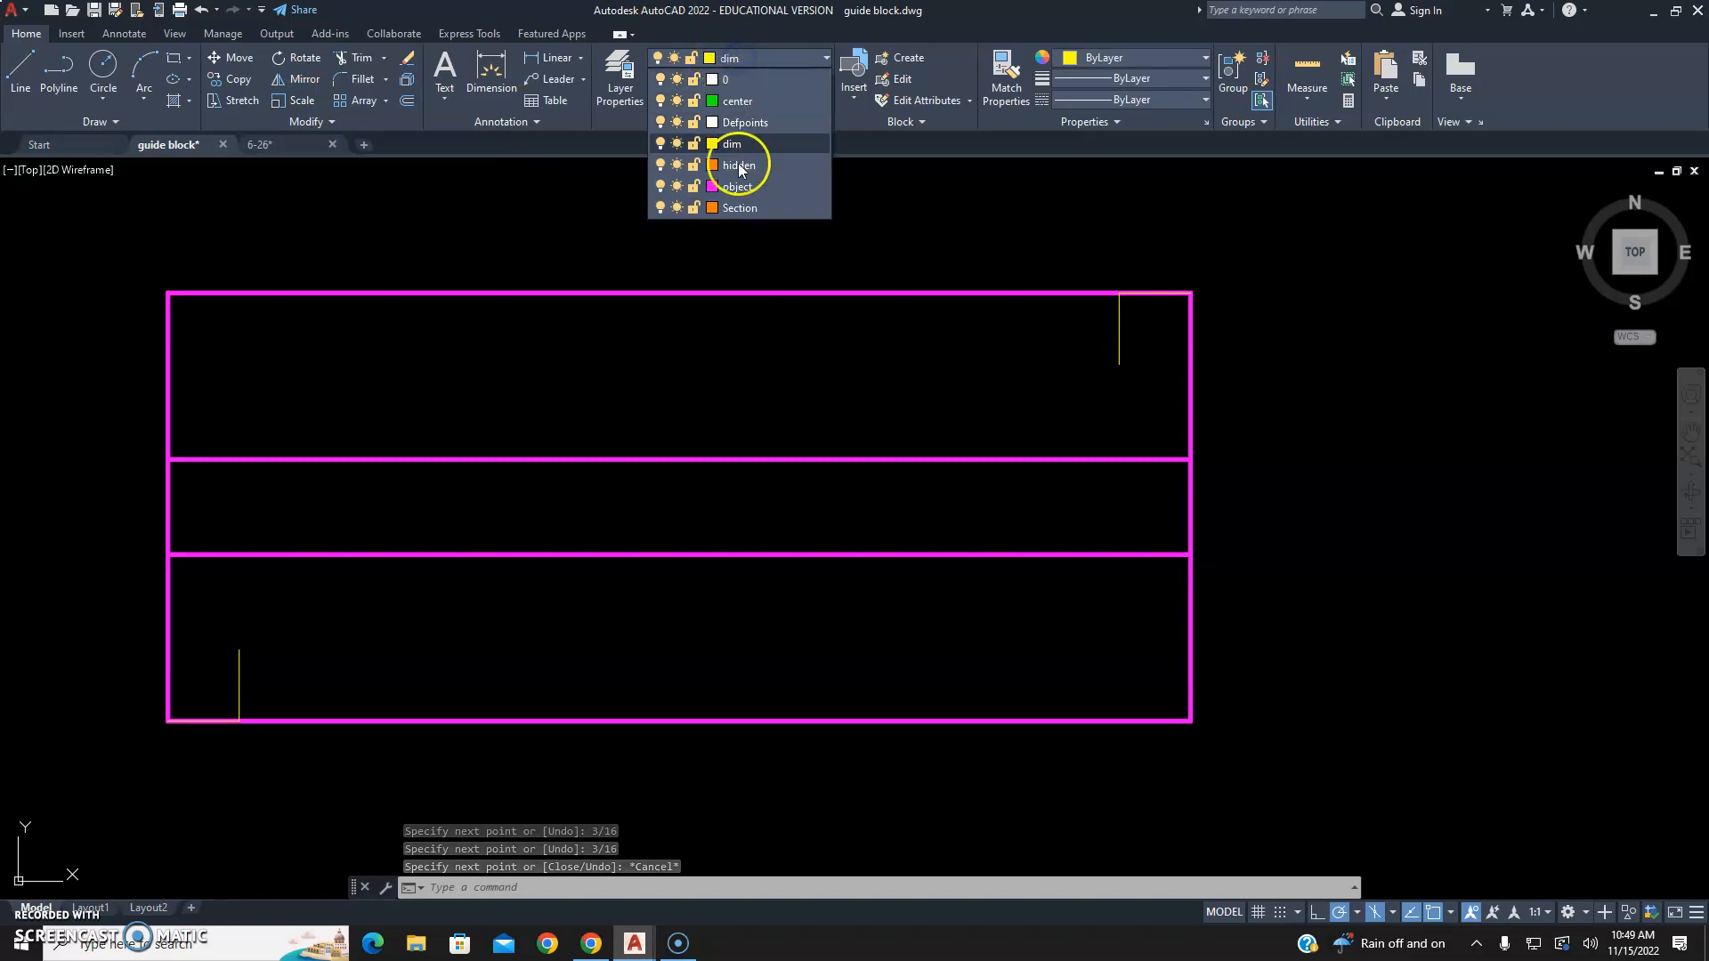
left_click(736, 164)
left_click(297, 143)
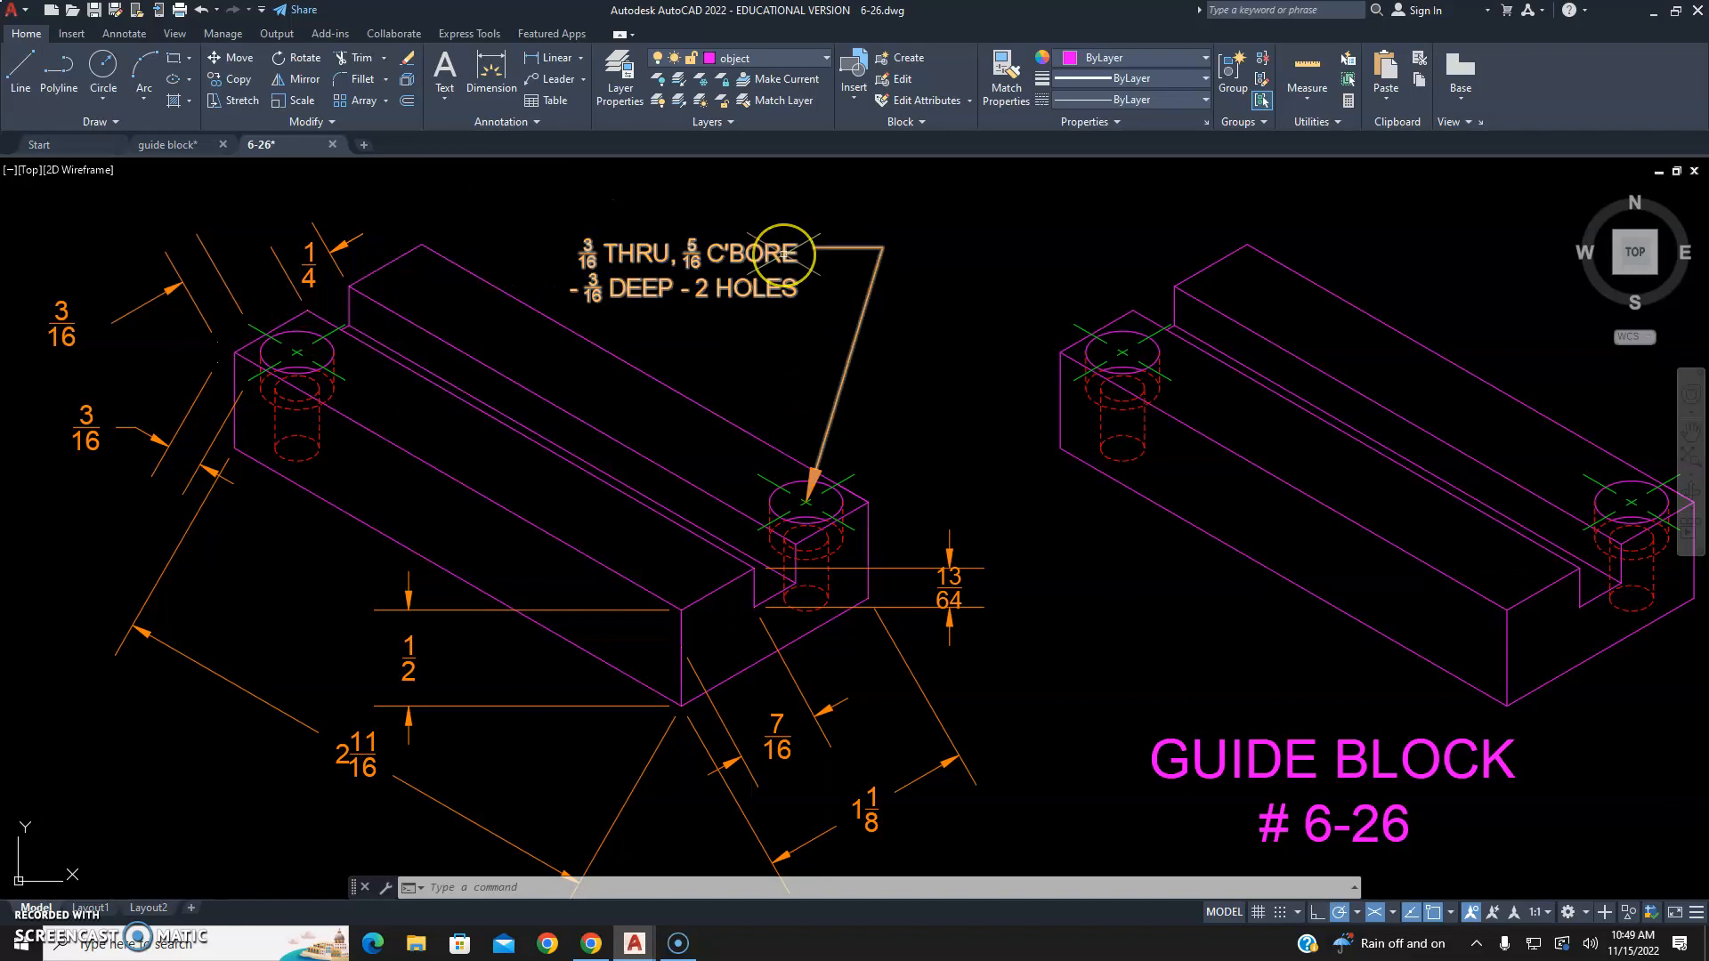
scroll(731, 281, "up", 3)
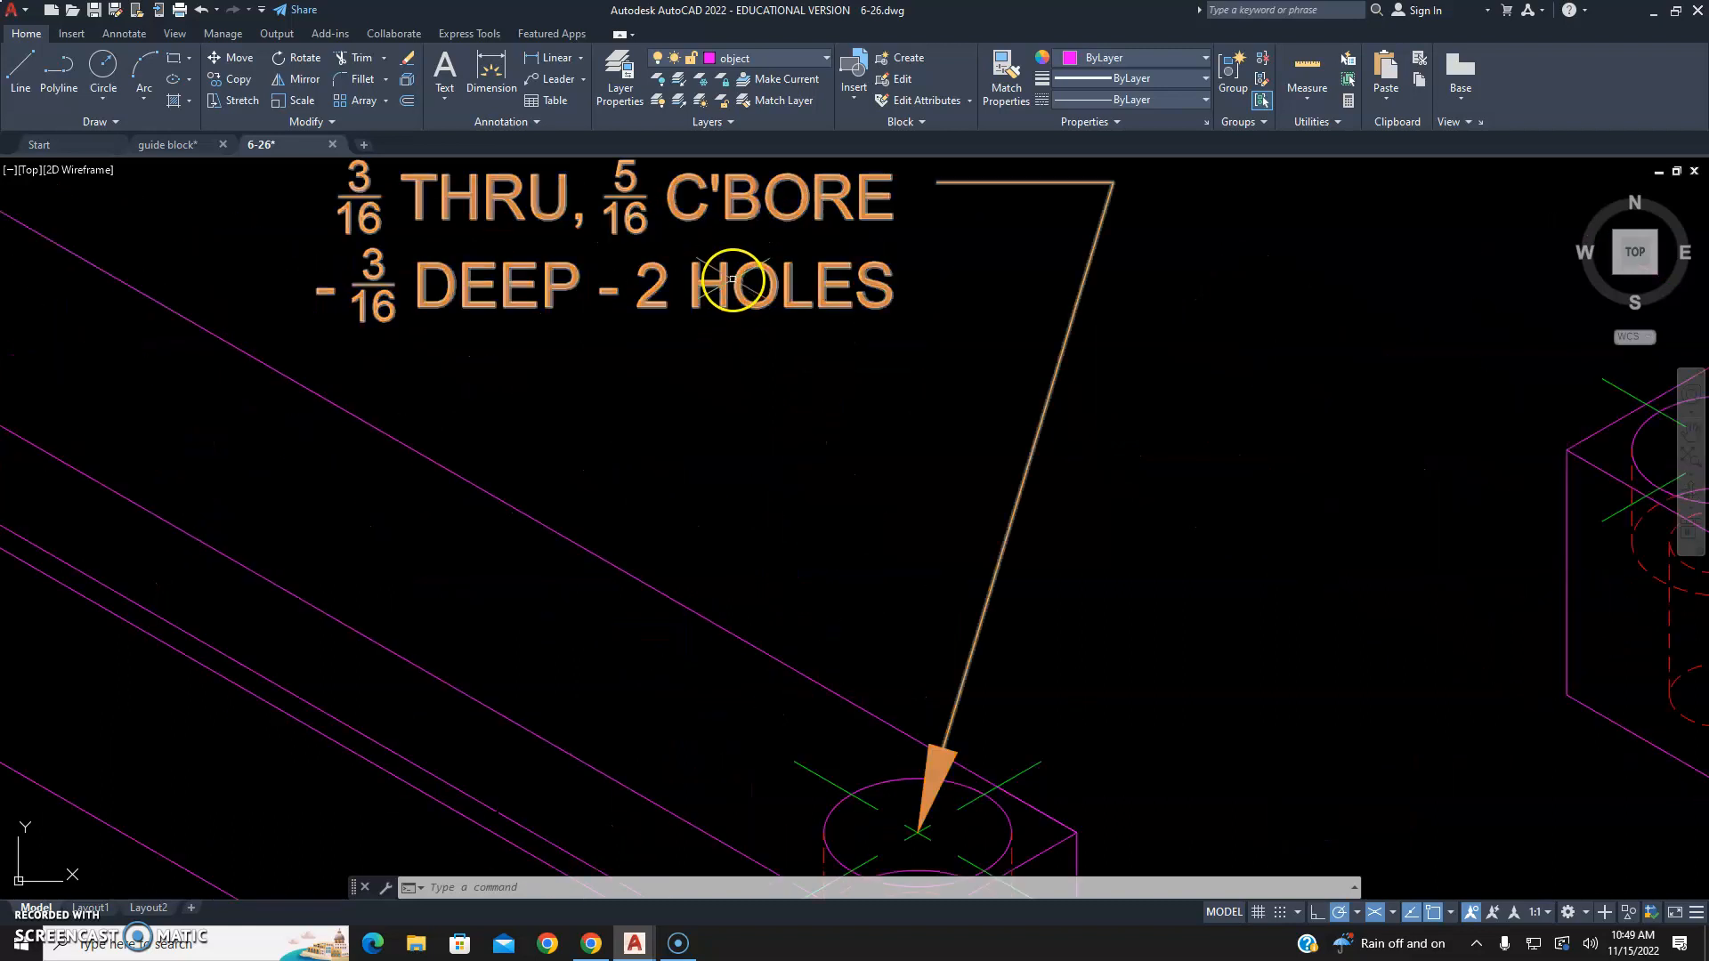
scroll(732, 282, "down", 2)
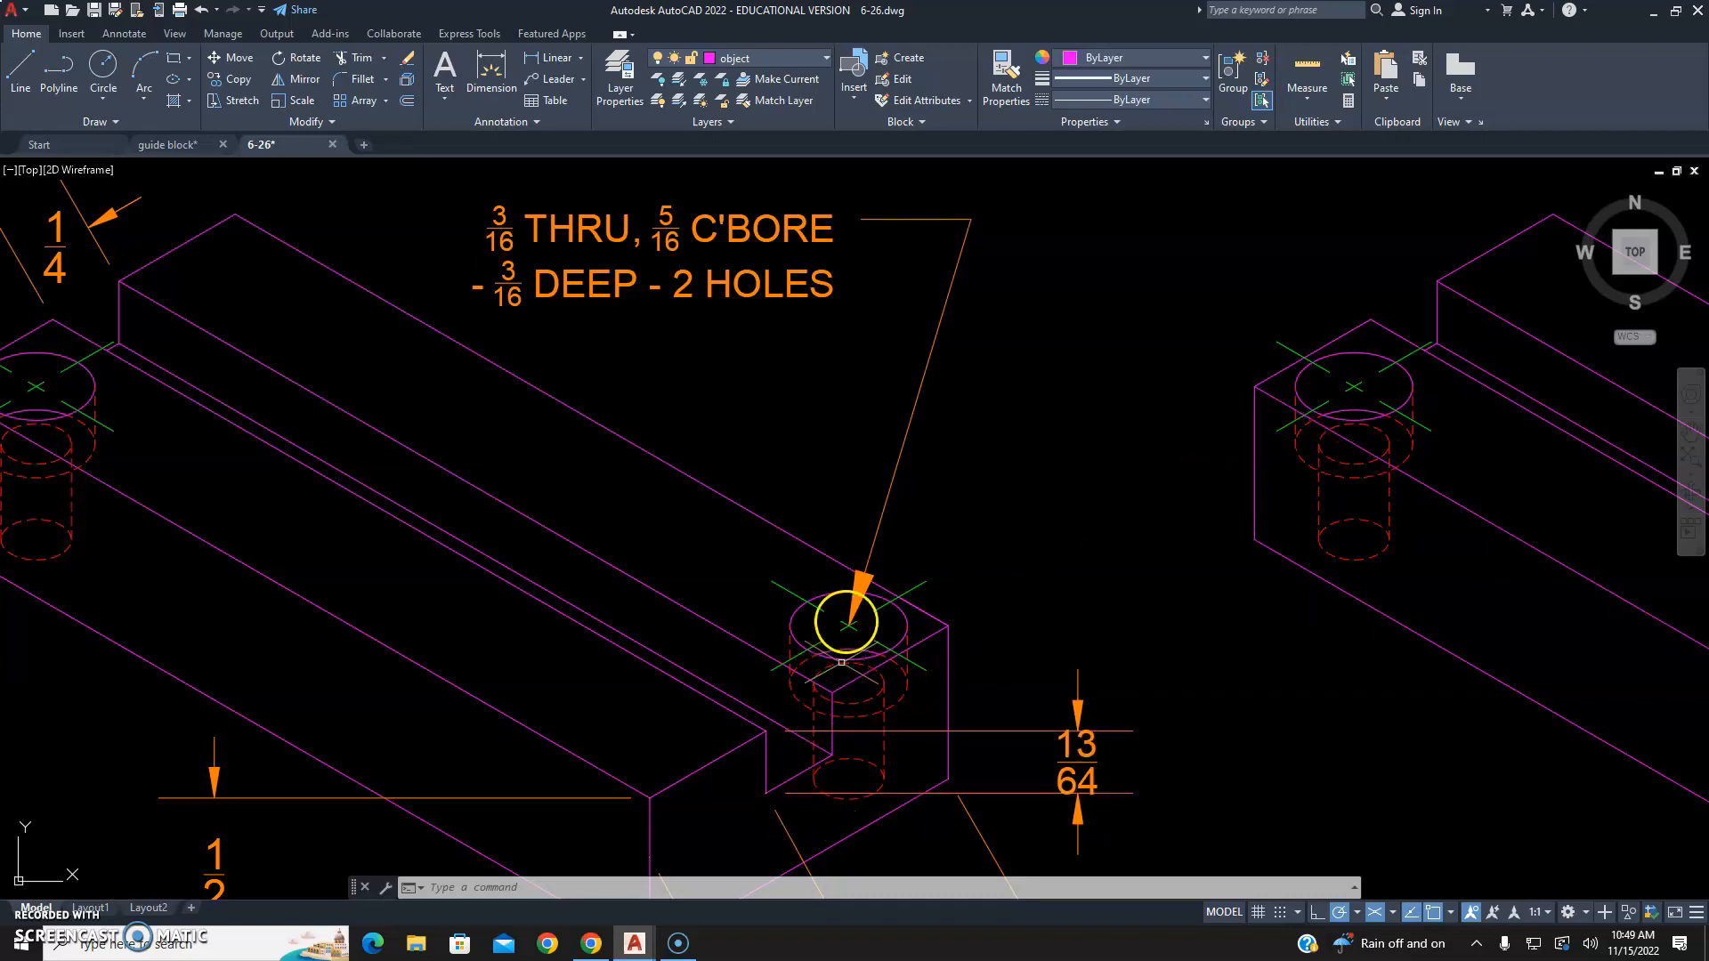
middle_click_drag(676, 341, 717, 344)
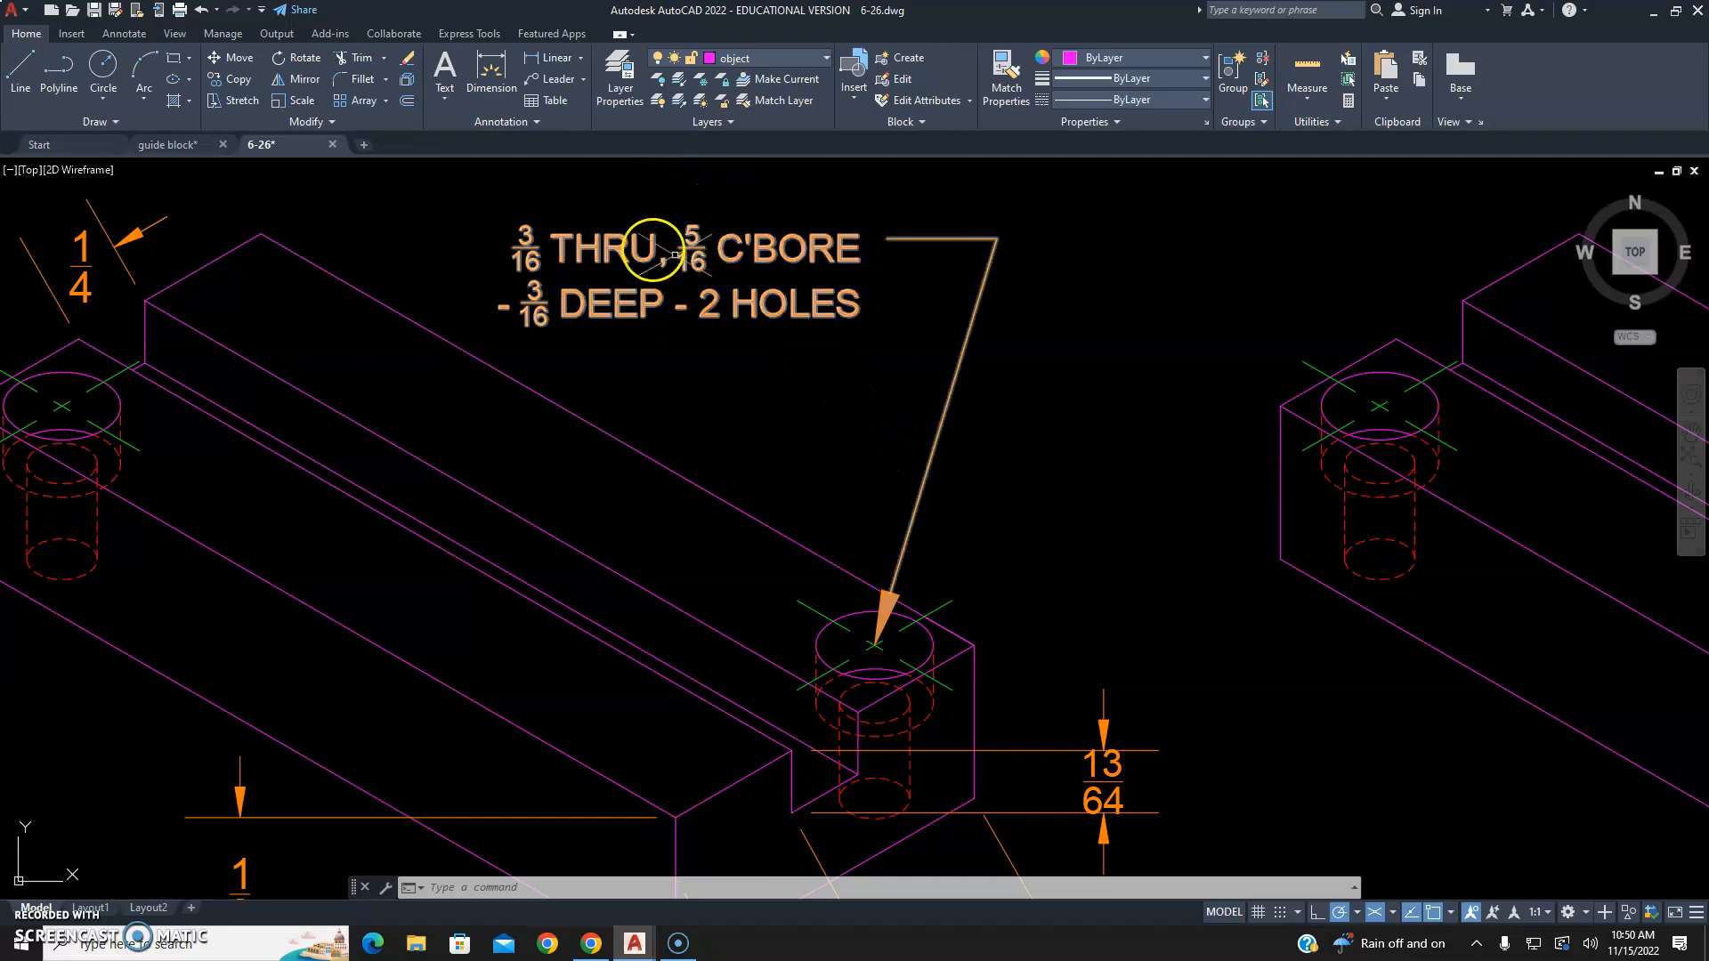
left_click(178, 145)
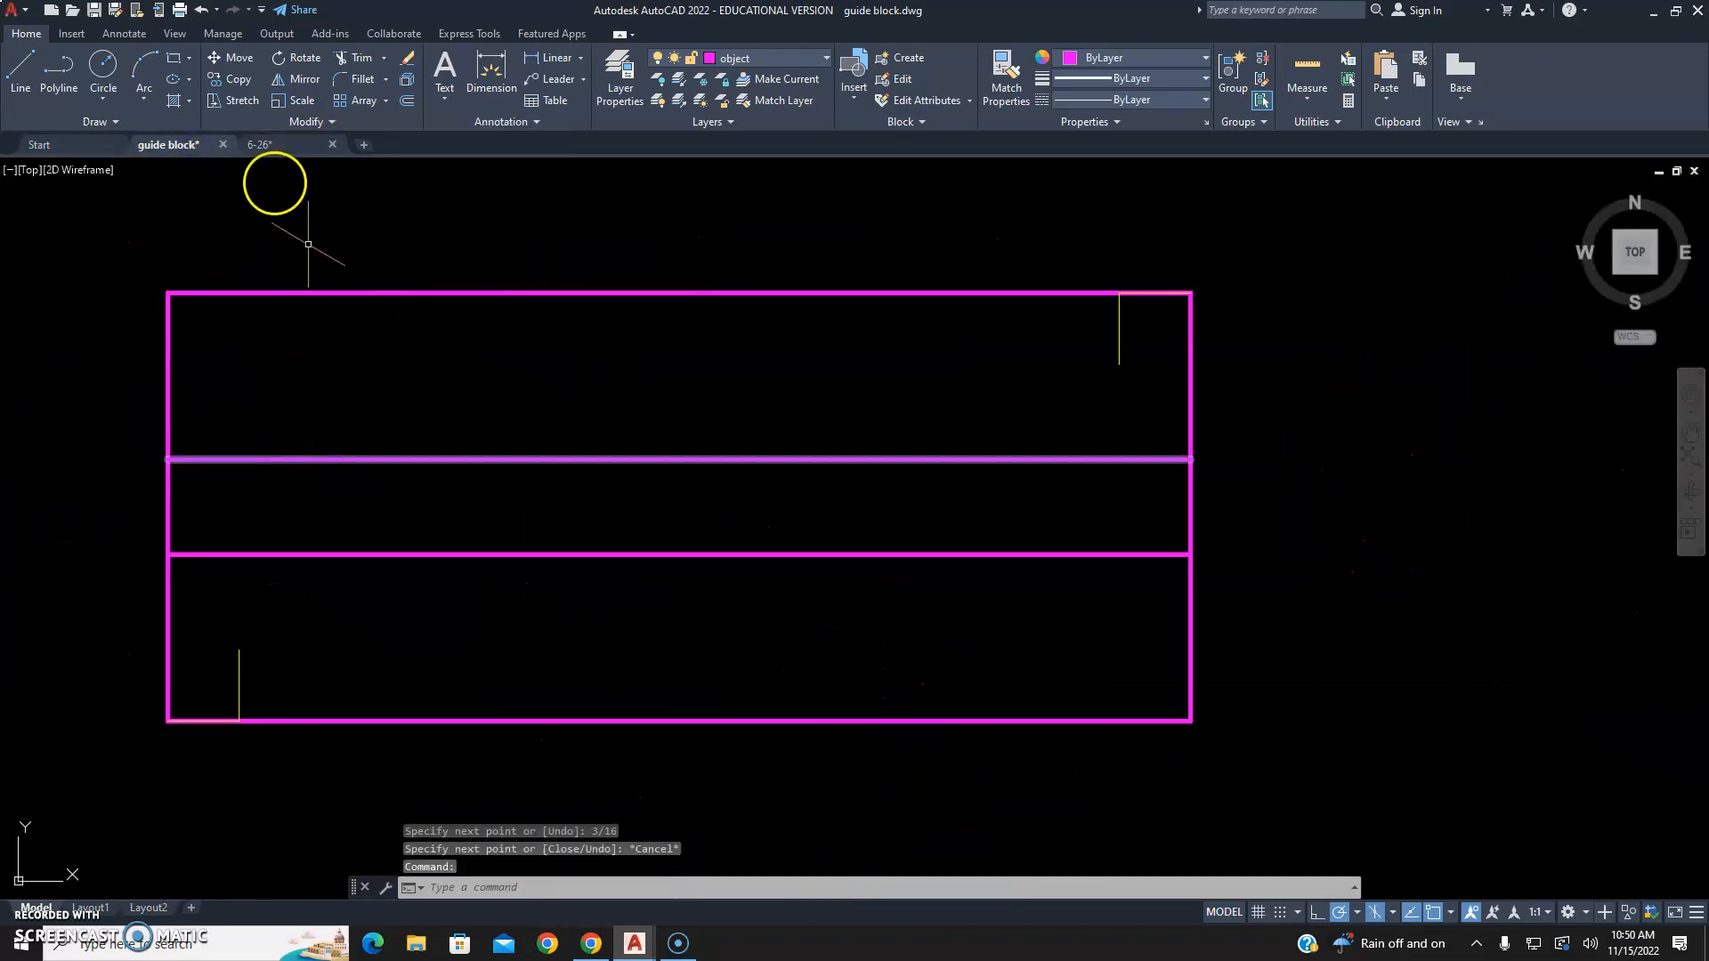
Draw a 3/16 diameter circle centred on the upper end of the lower-left vertical construction line.
left_click(95, 67)
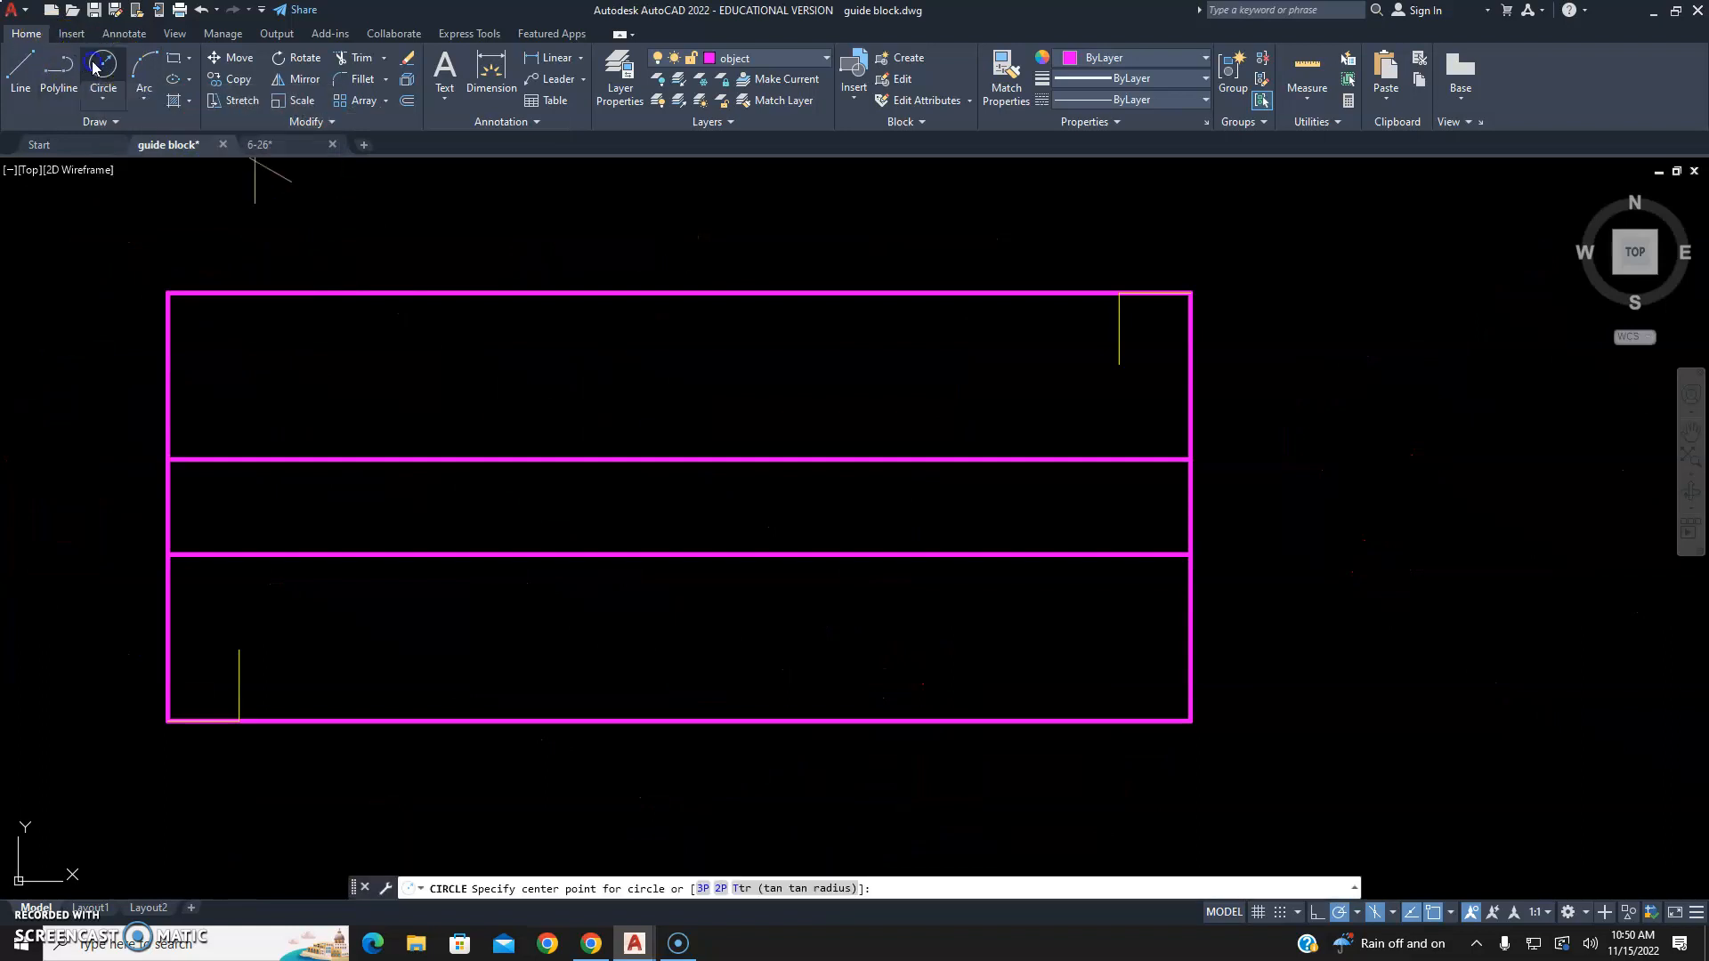
left_click(240, 649)
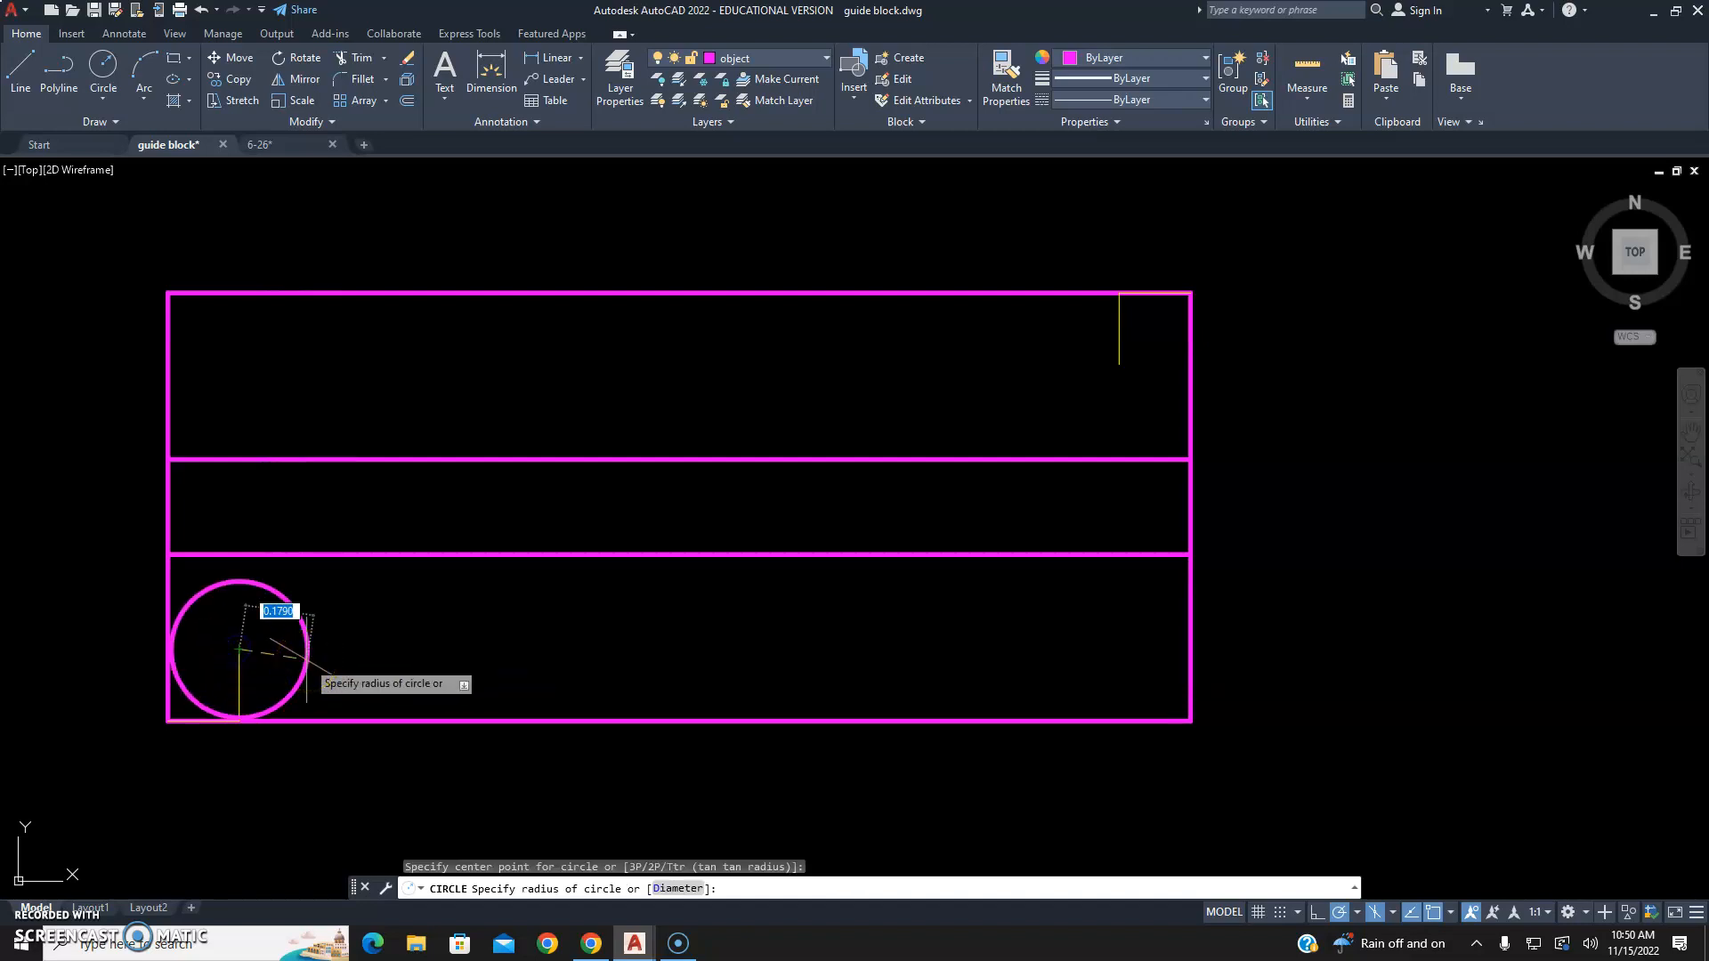
type("d")
key("Return")
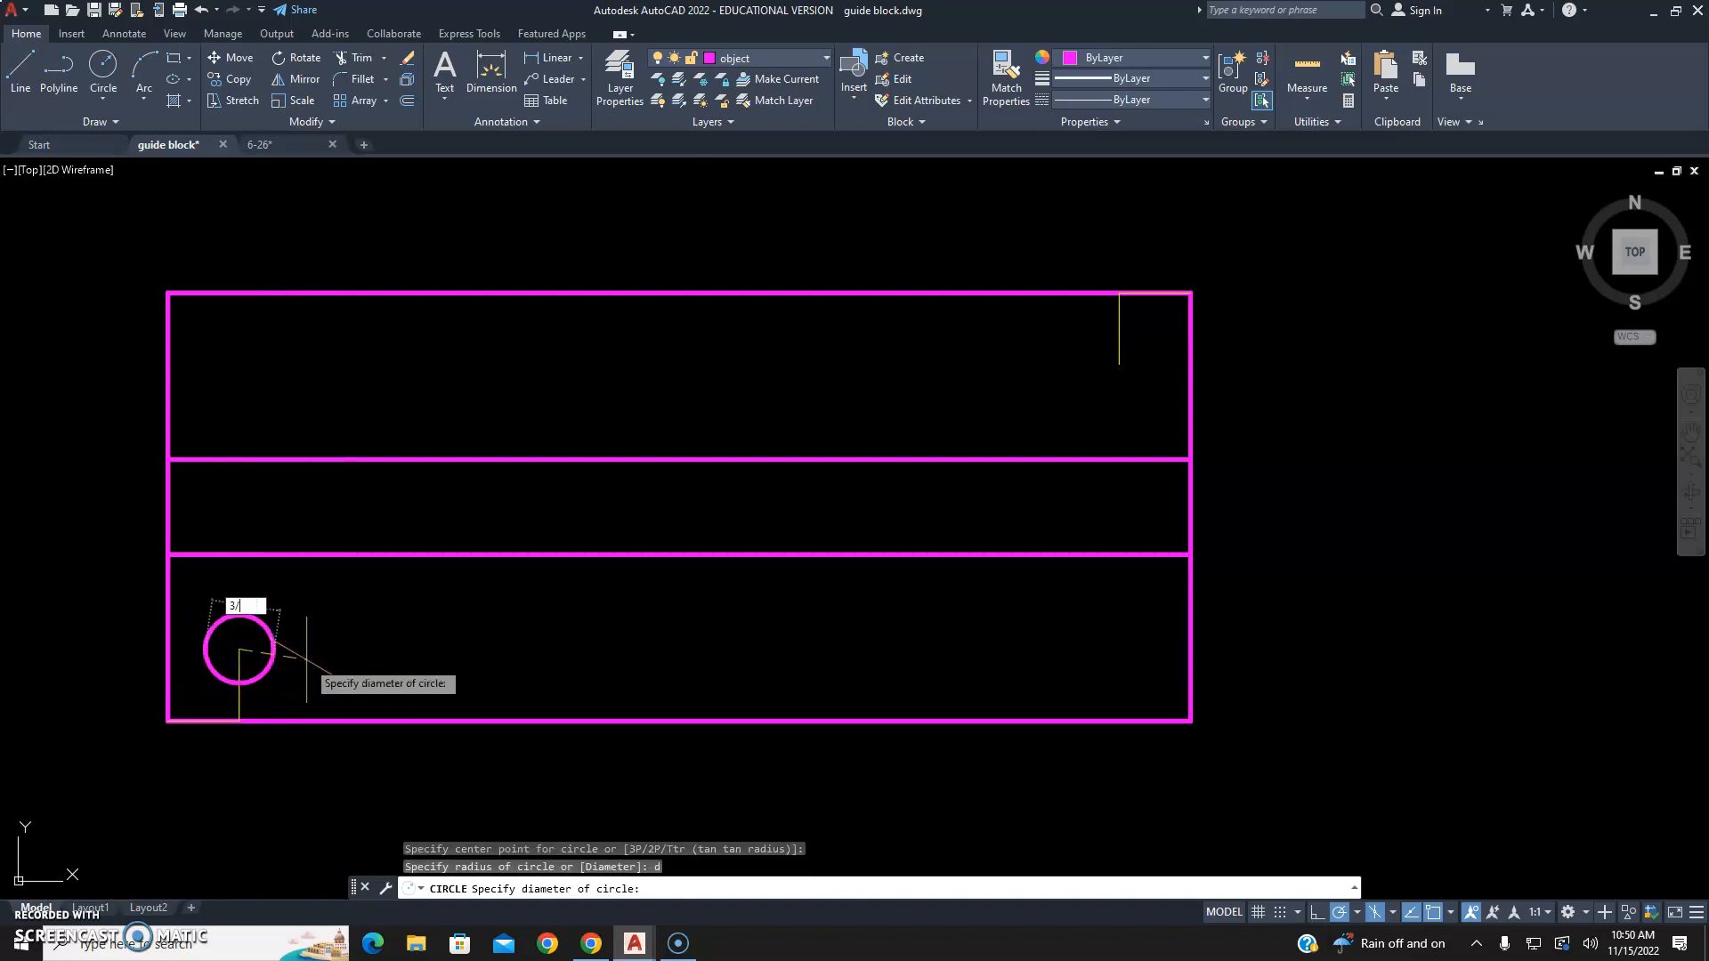
key("Return")
Draw a concentric 5/16 diameter counterbore circle around the lower-left hole.
right_click(307, 313)
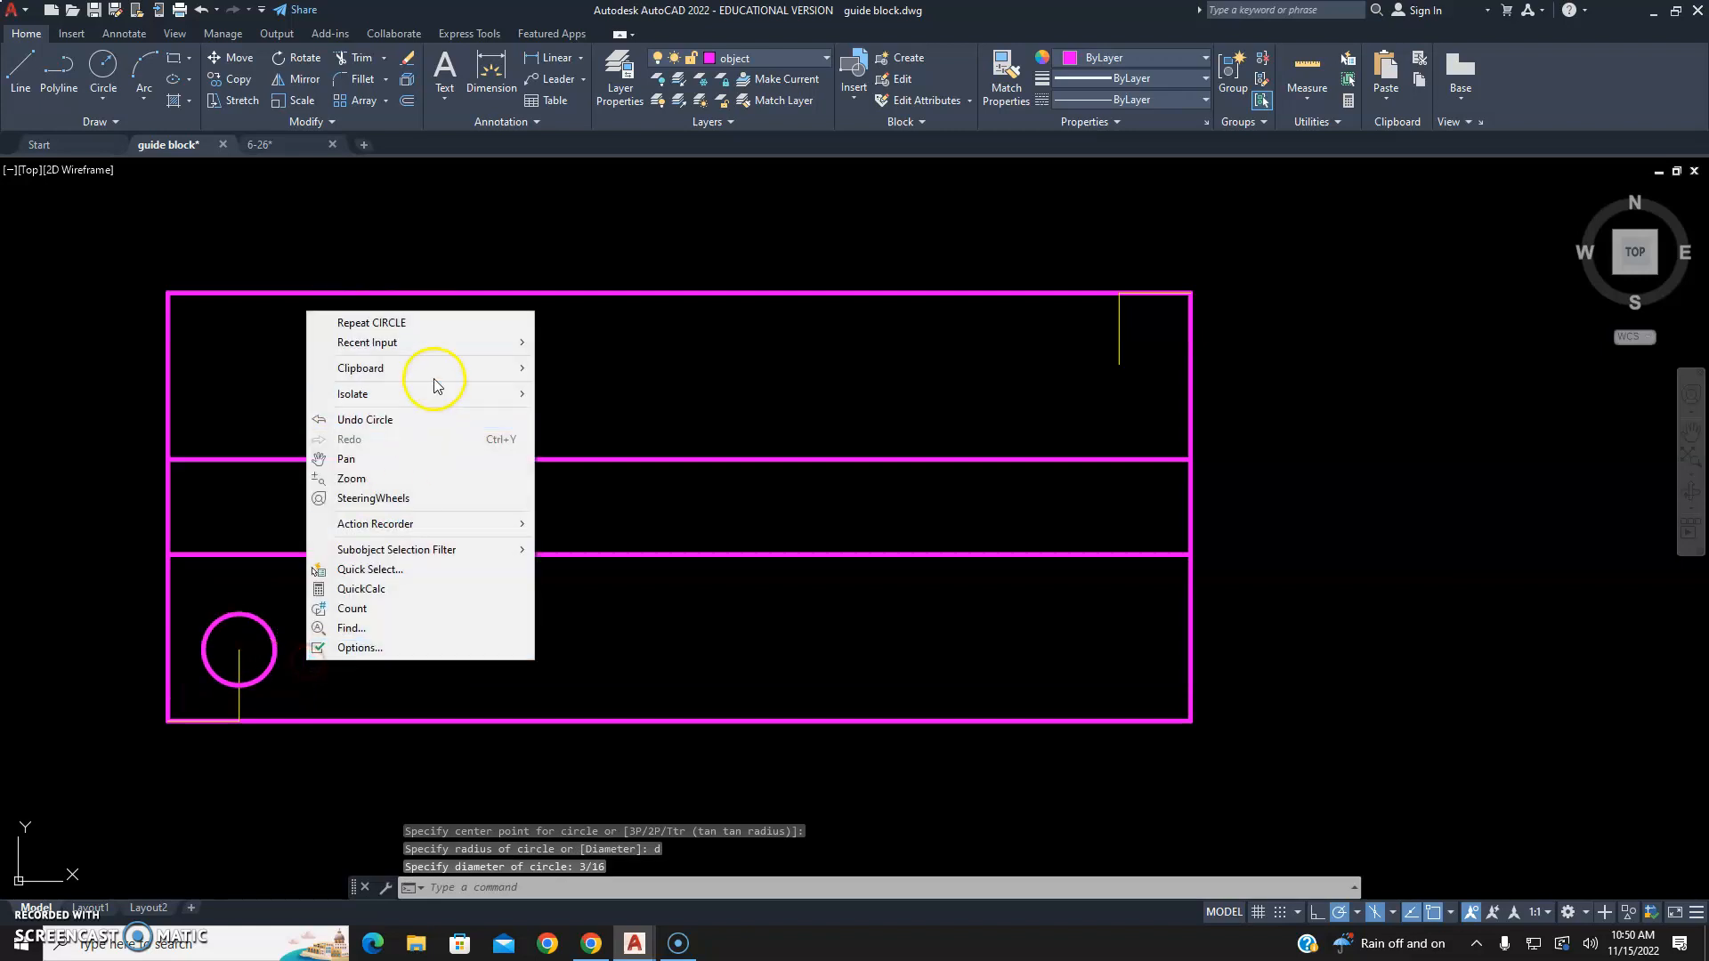
left_click(430, 330)
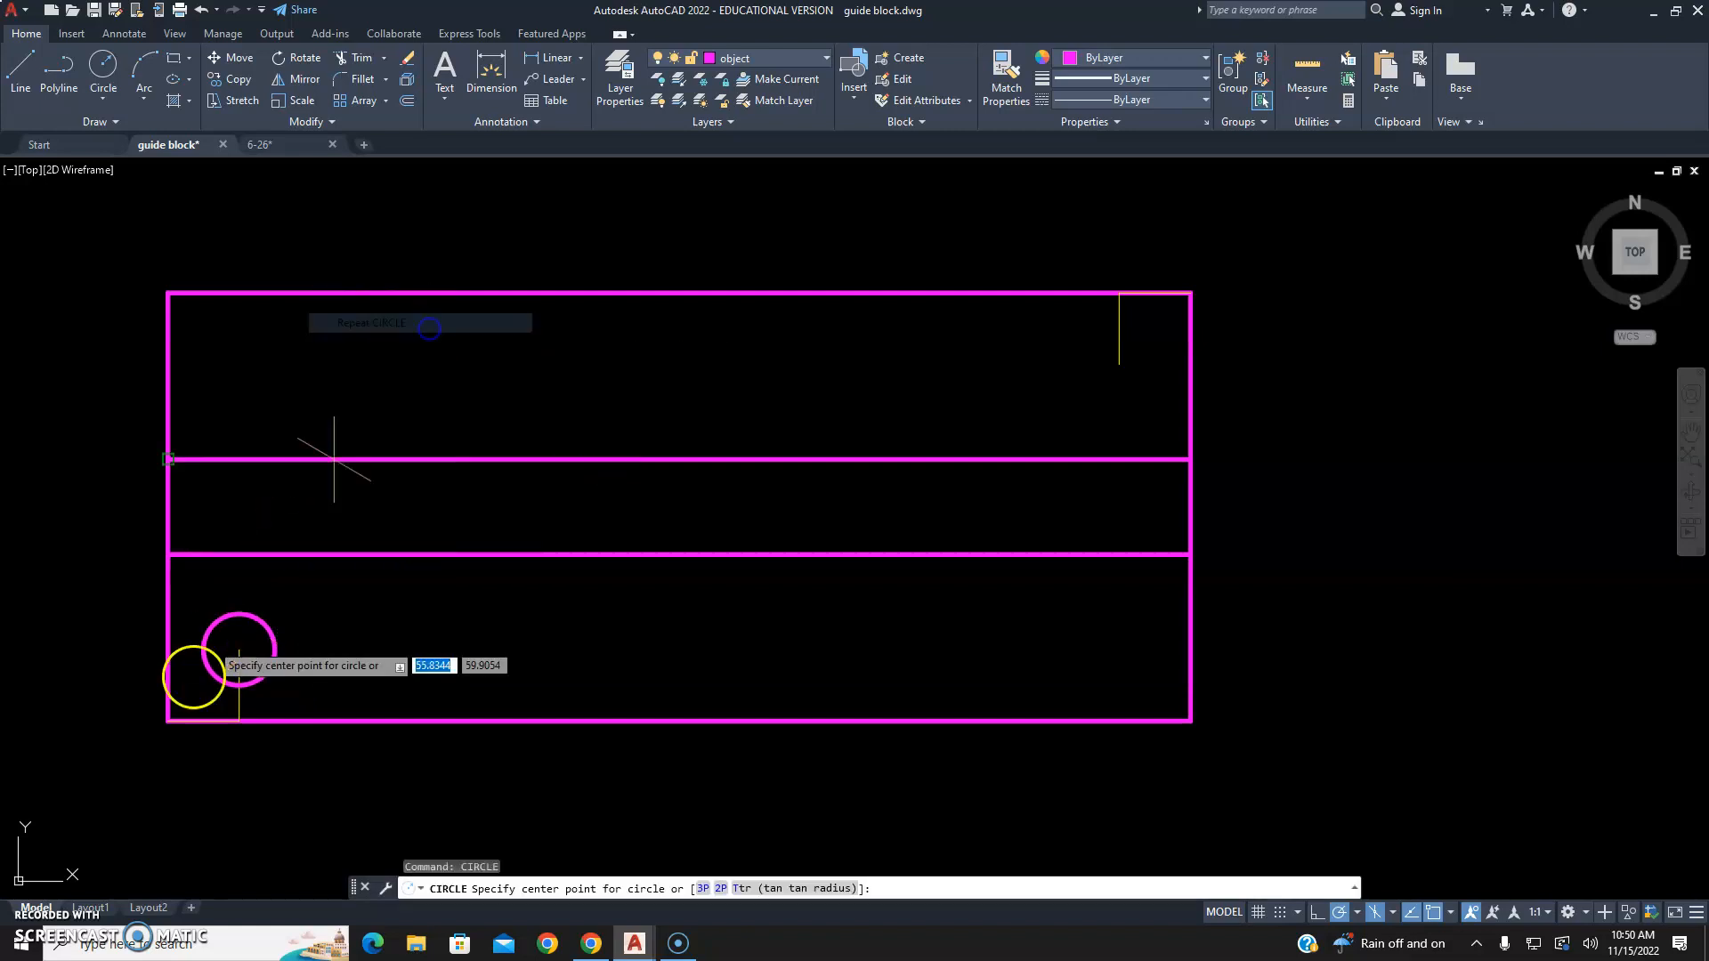
left_click(240, 649)
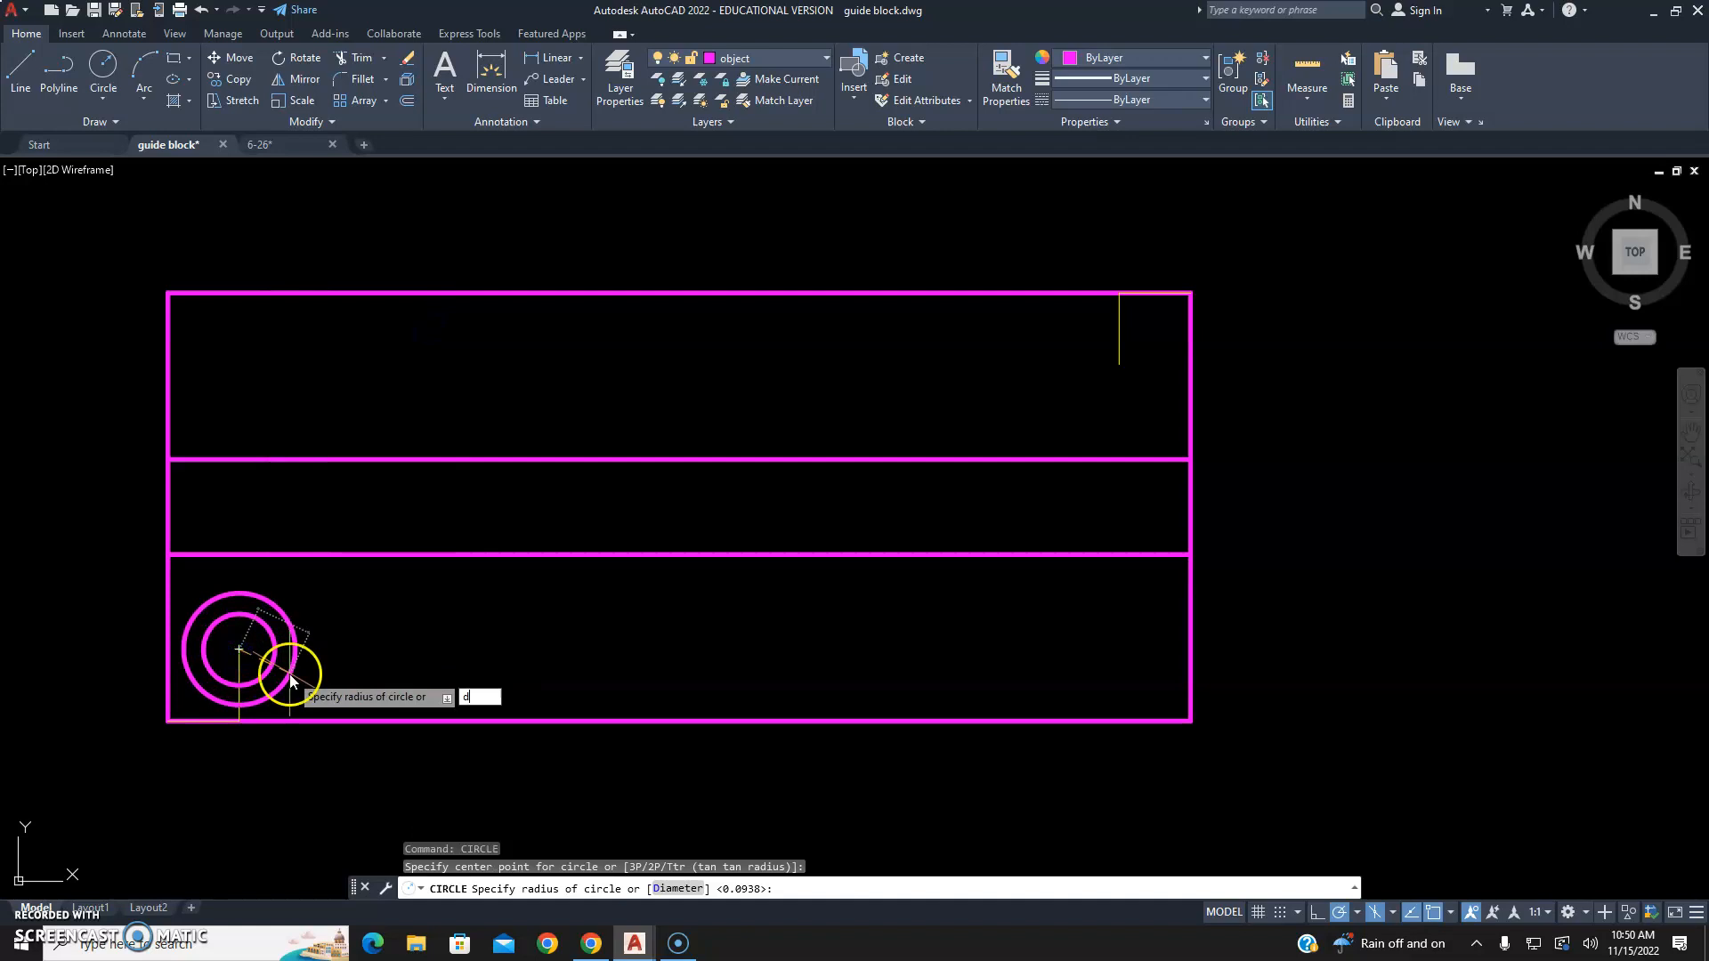
key("Return")
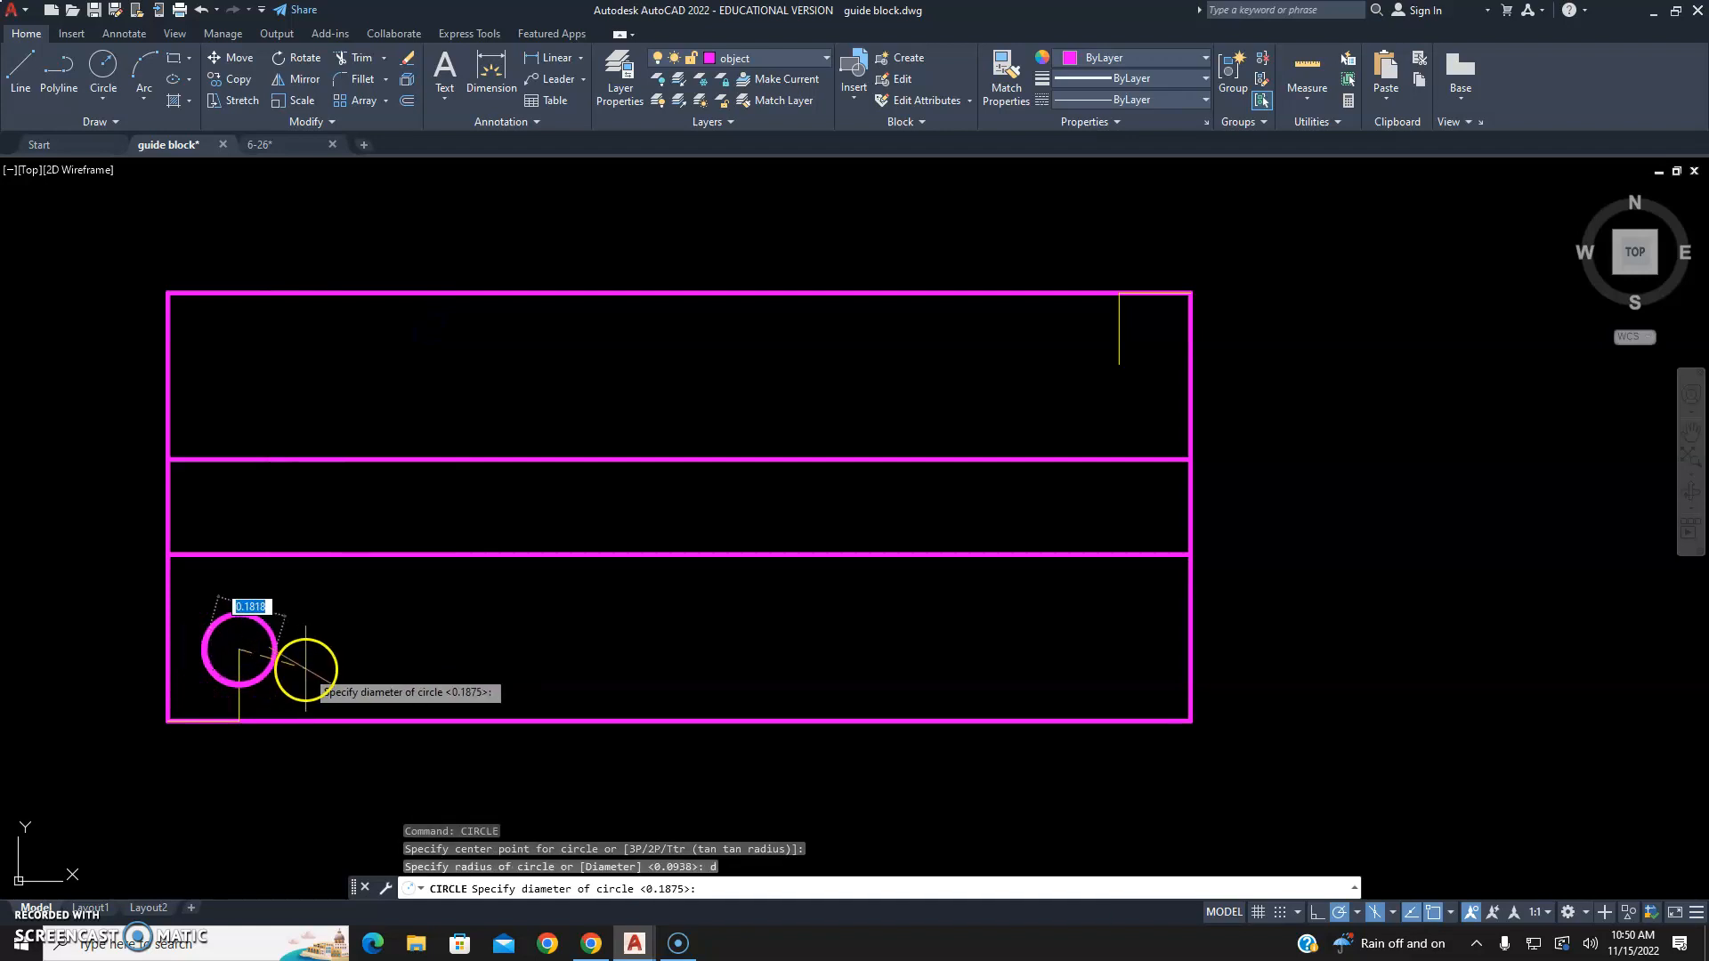
key("Return")
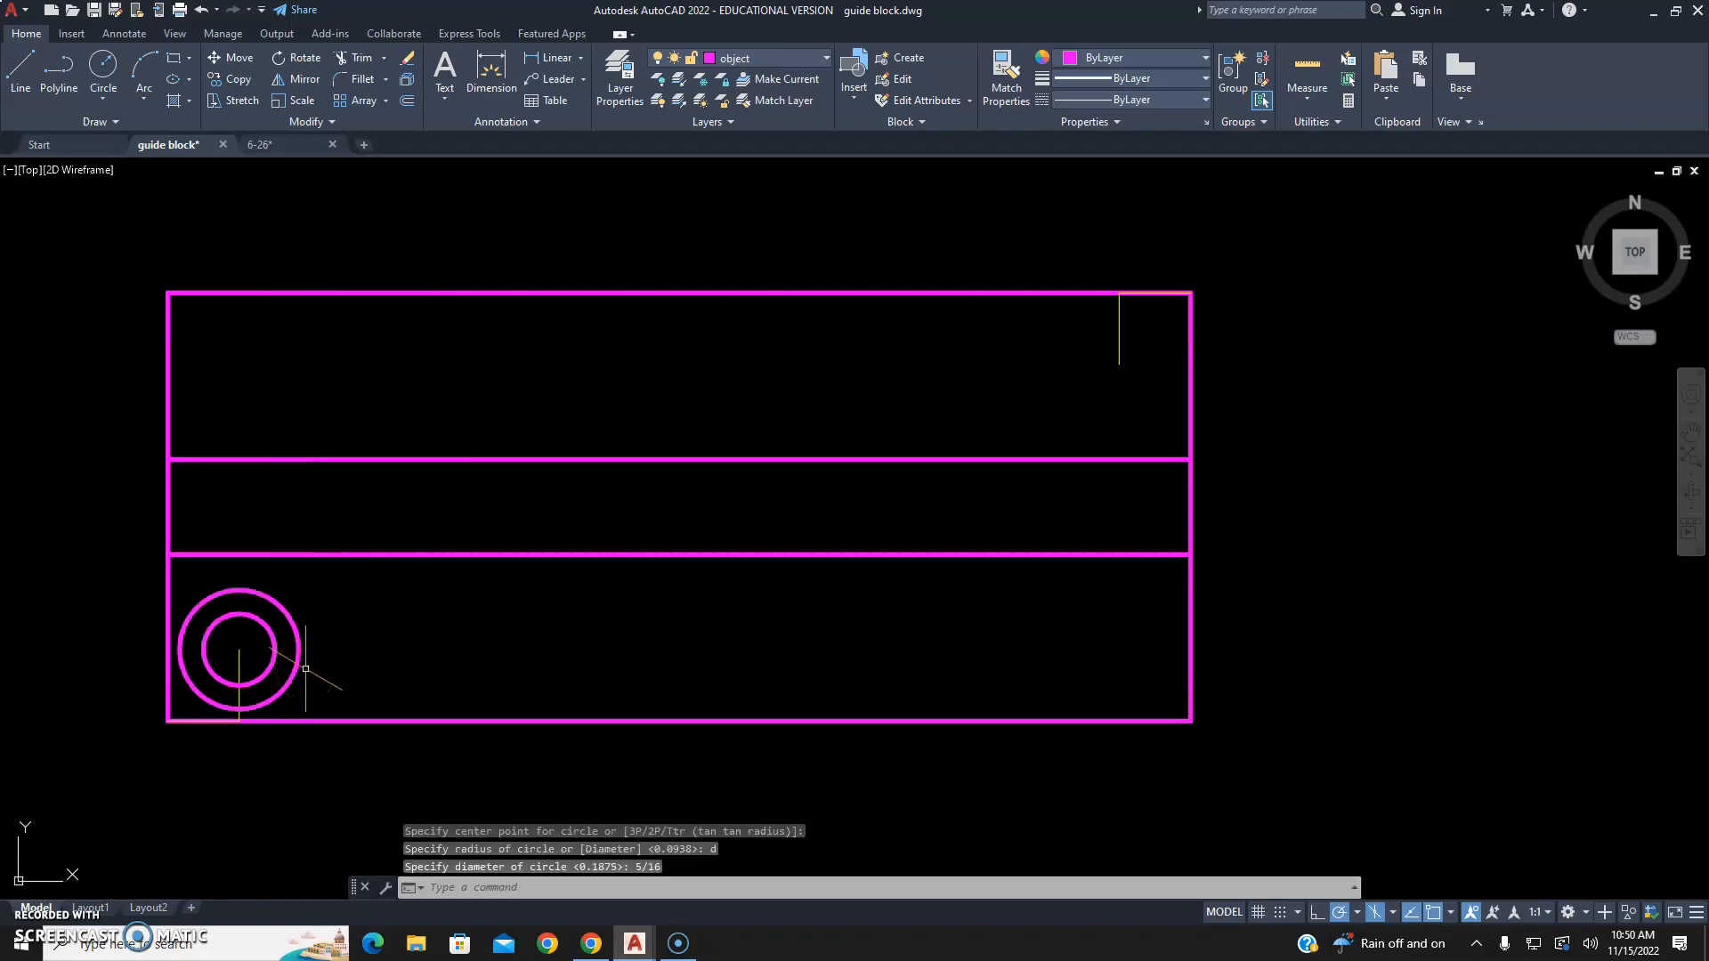
Erase the vertical construction line running from the rectangle's lower edge to the circles' centre.
key("Escape")
key("Escape")
left_click(240, 661)
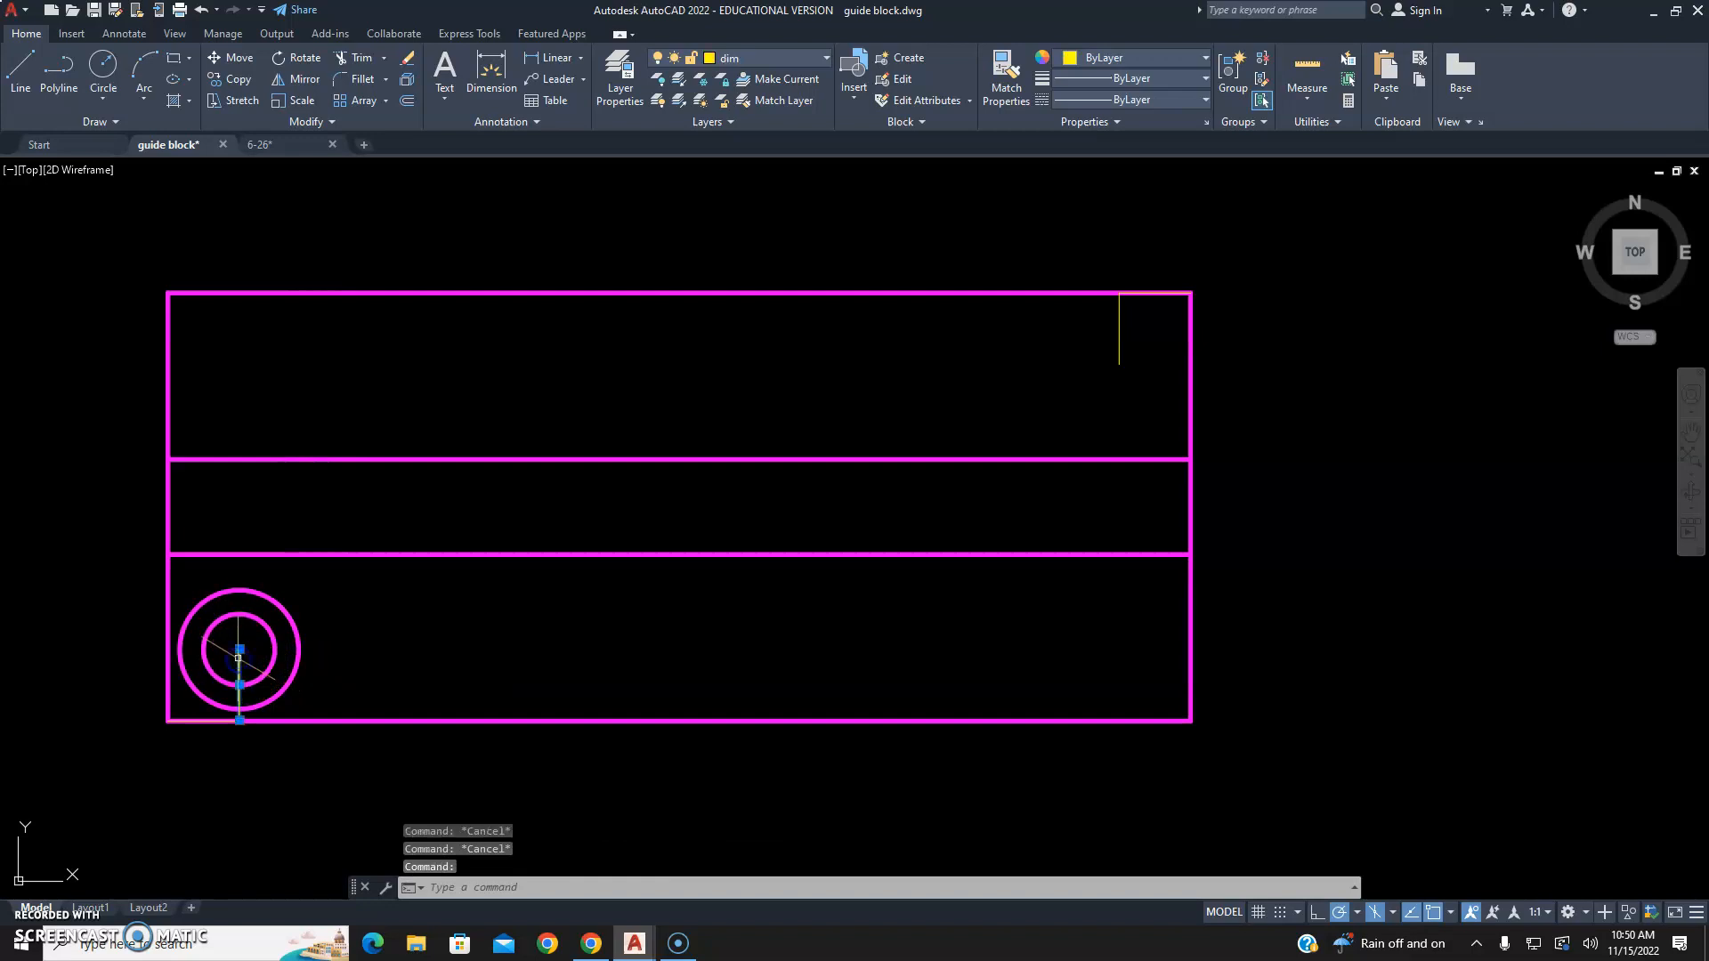
key("Delete")
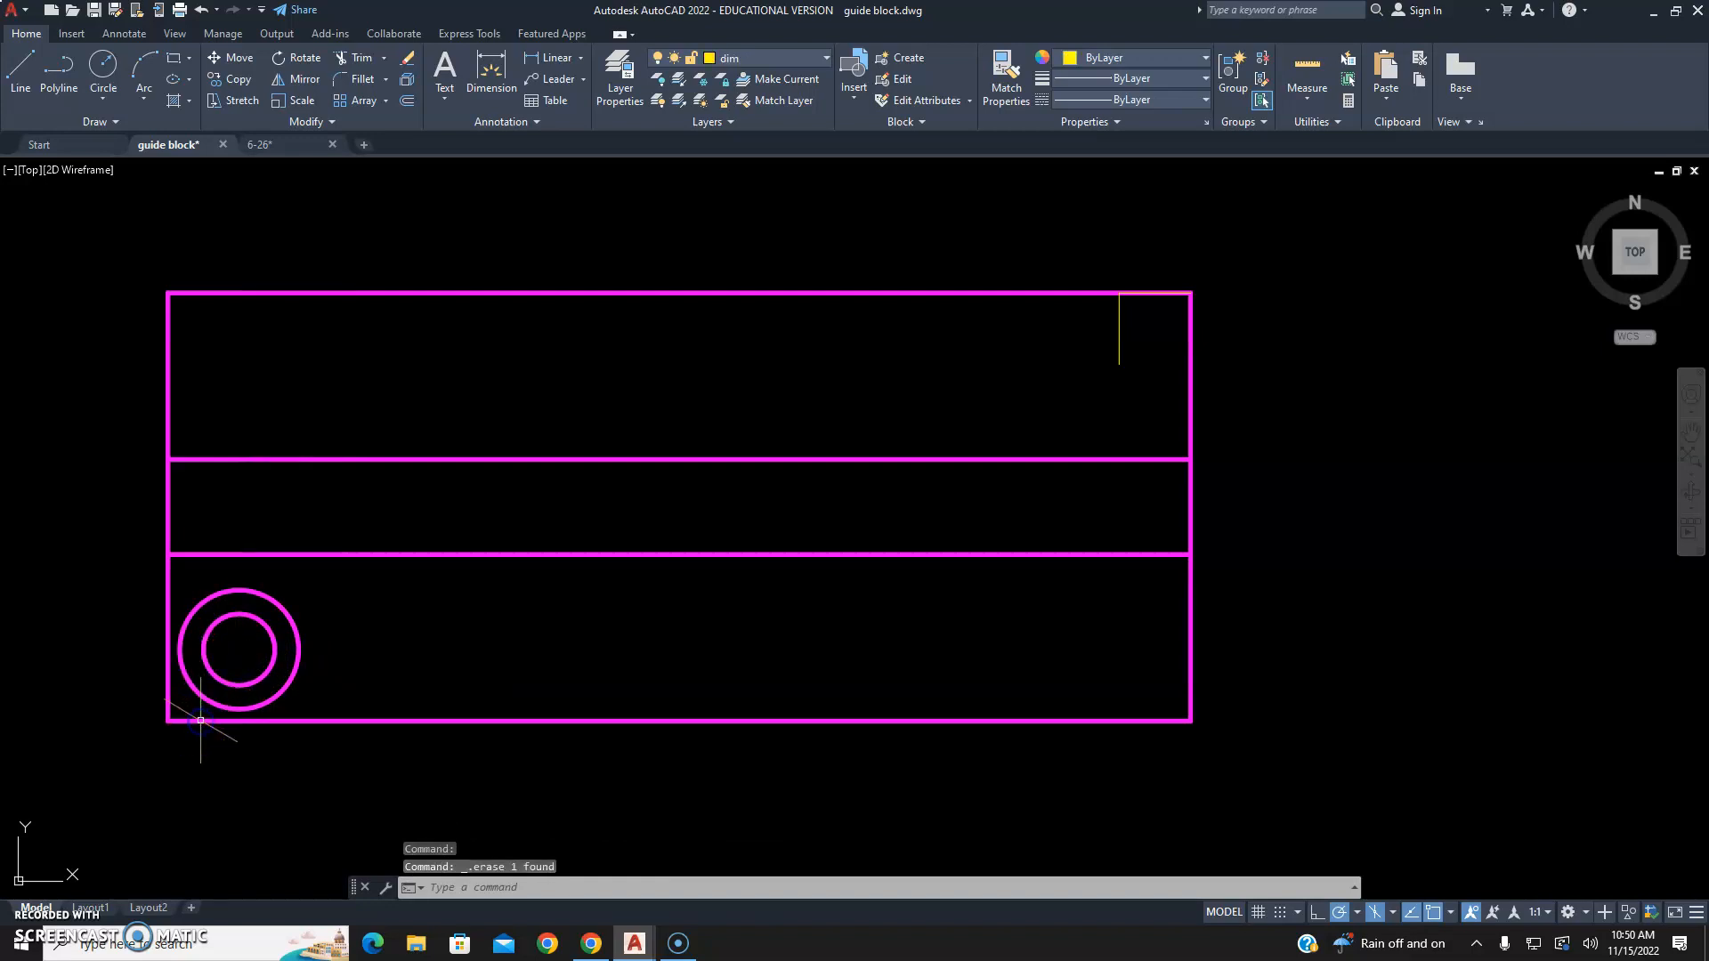
Offset the lower-left counterbore circle outward by .1.
scroll(256, 681, "up", 4)
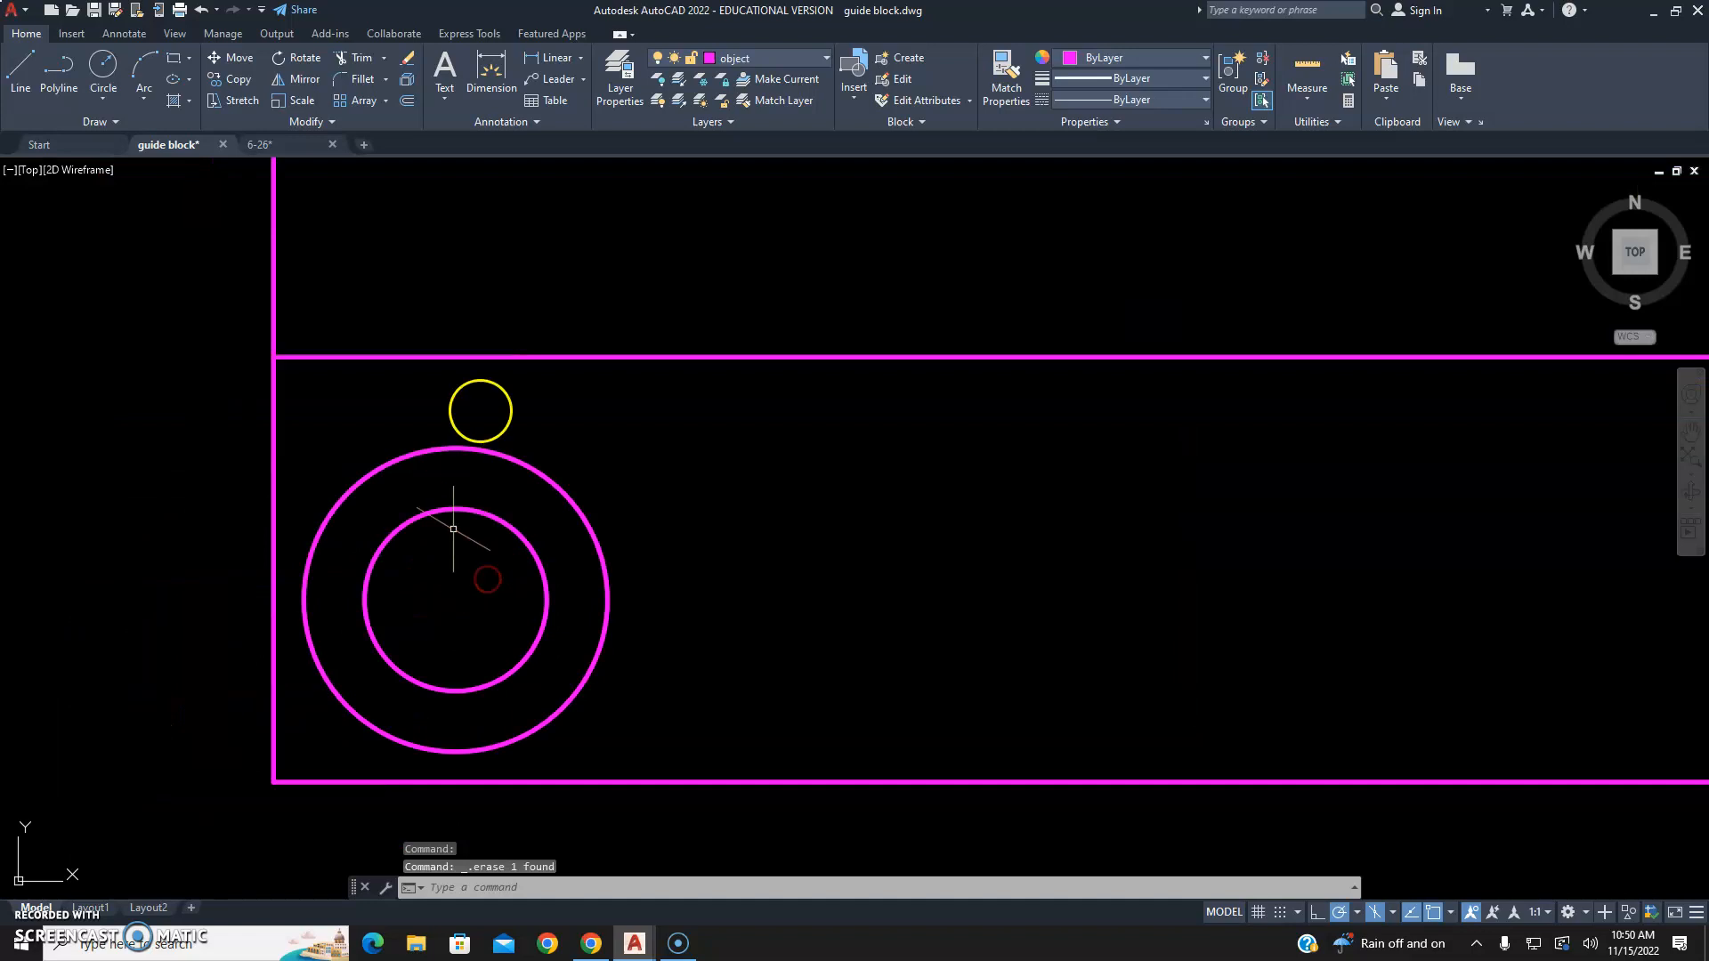
type("offset")
key("Return")
type(".")
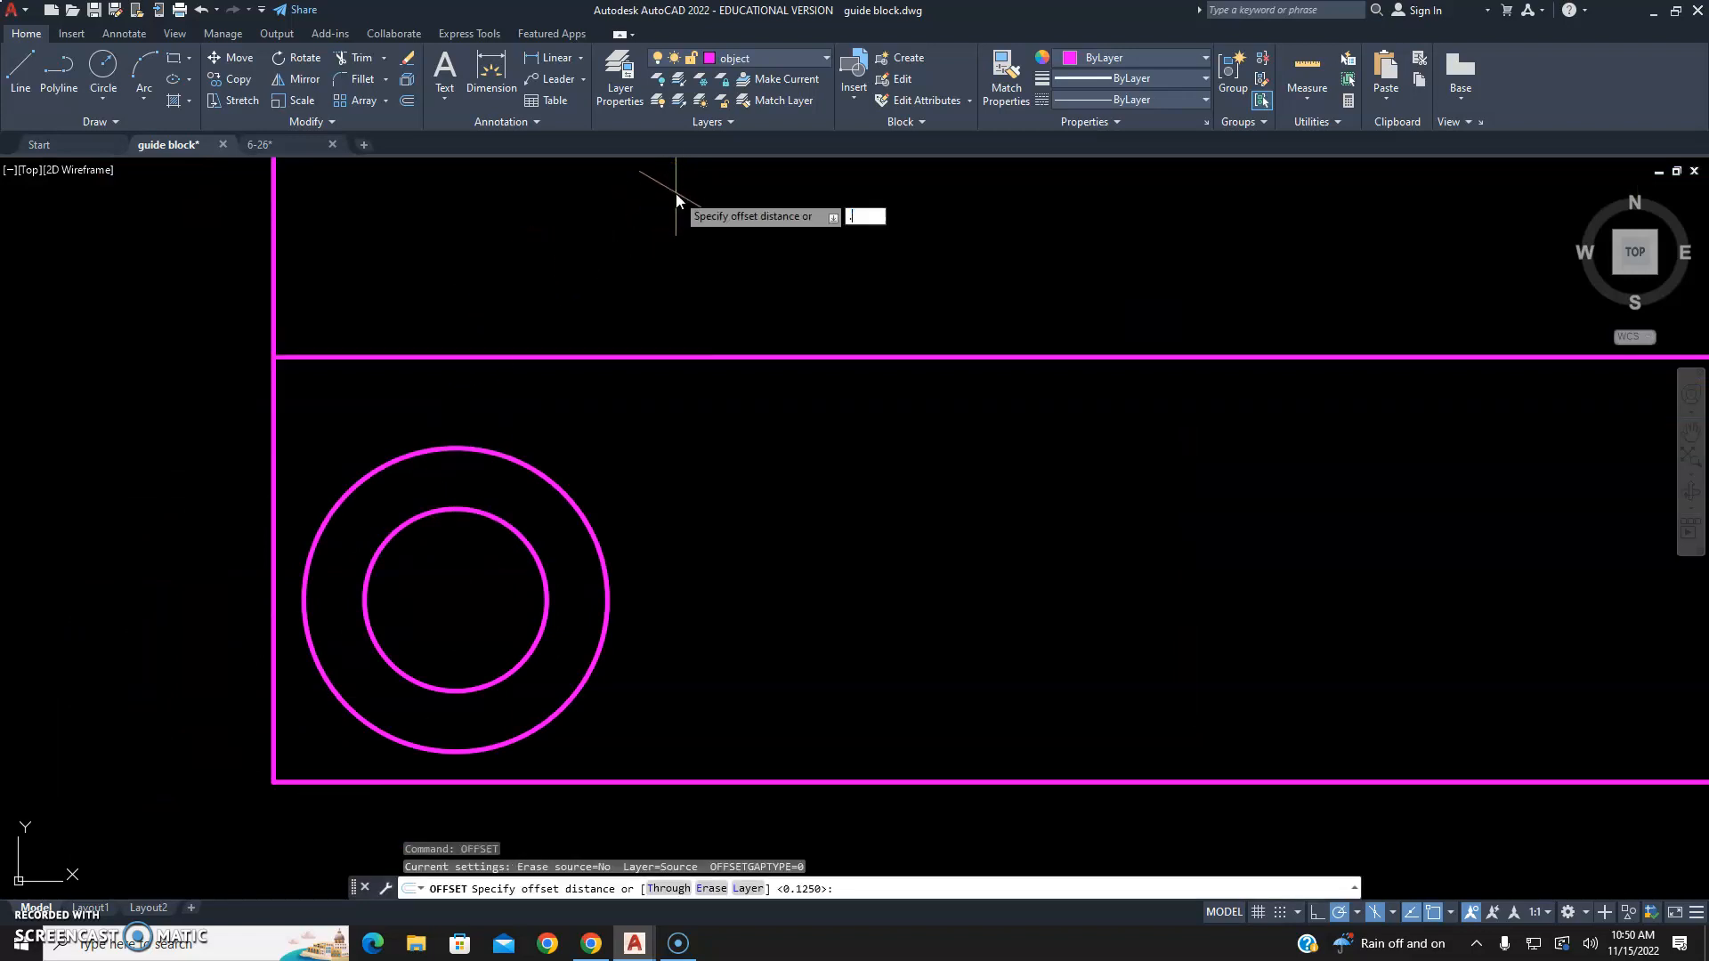
type("1")
key("Return")
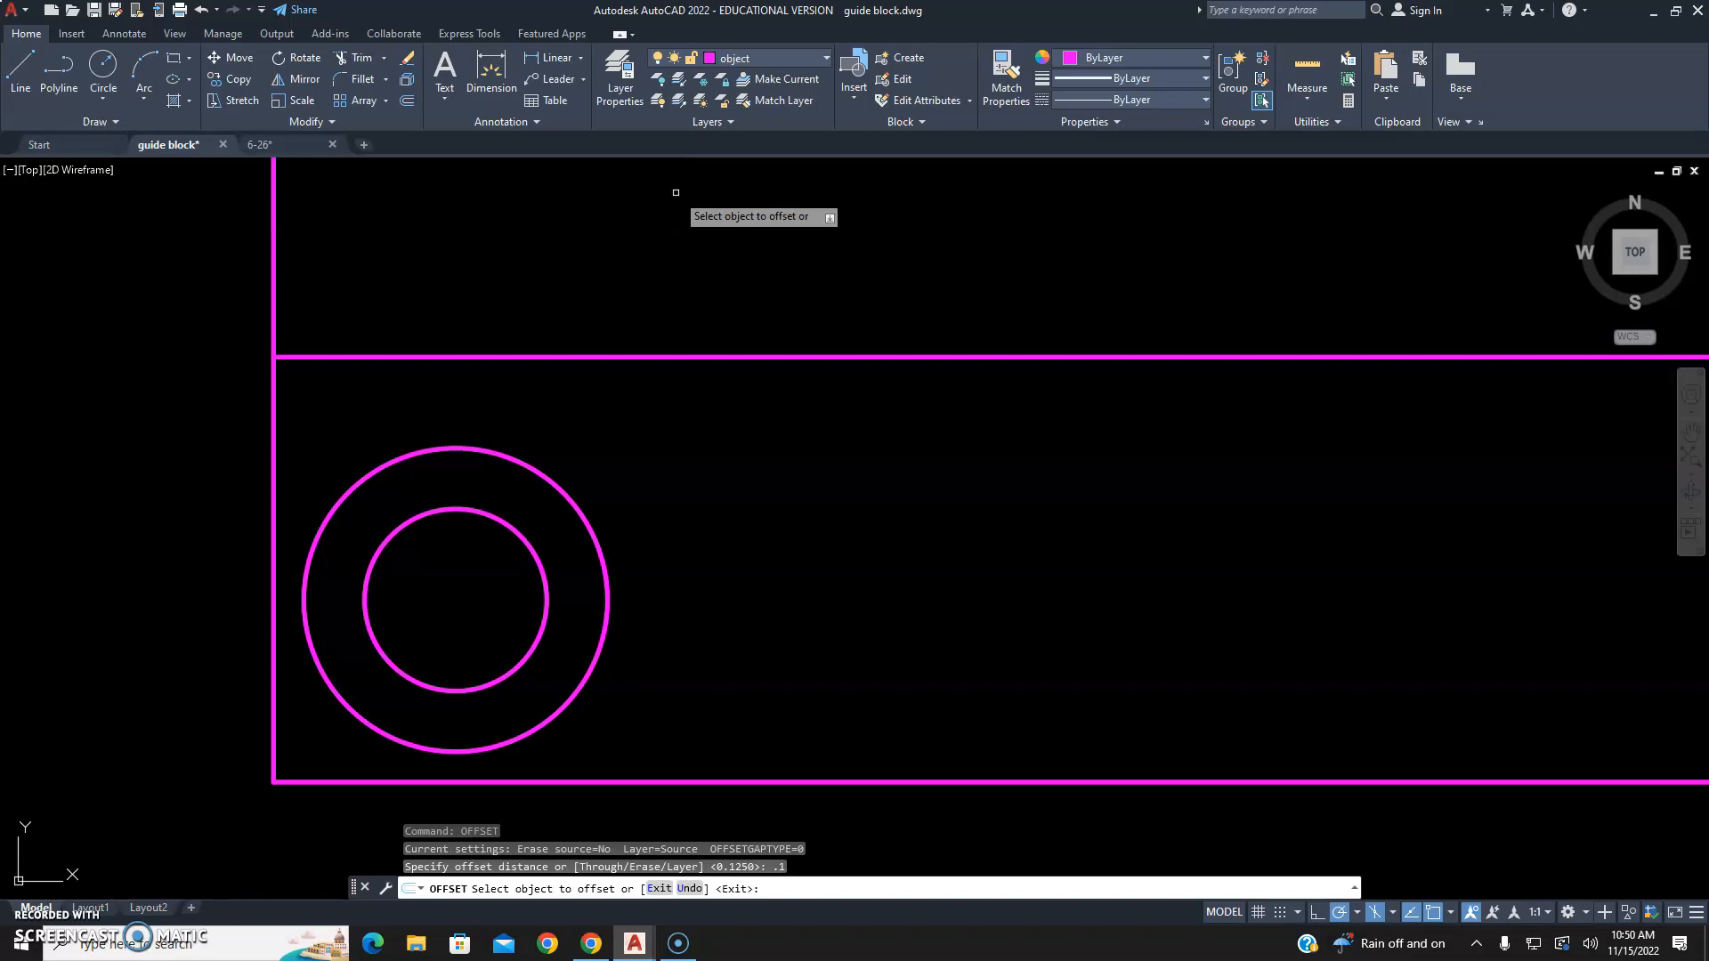
left_click(546, 470)
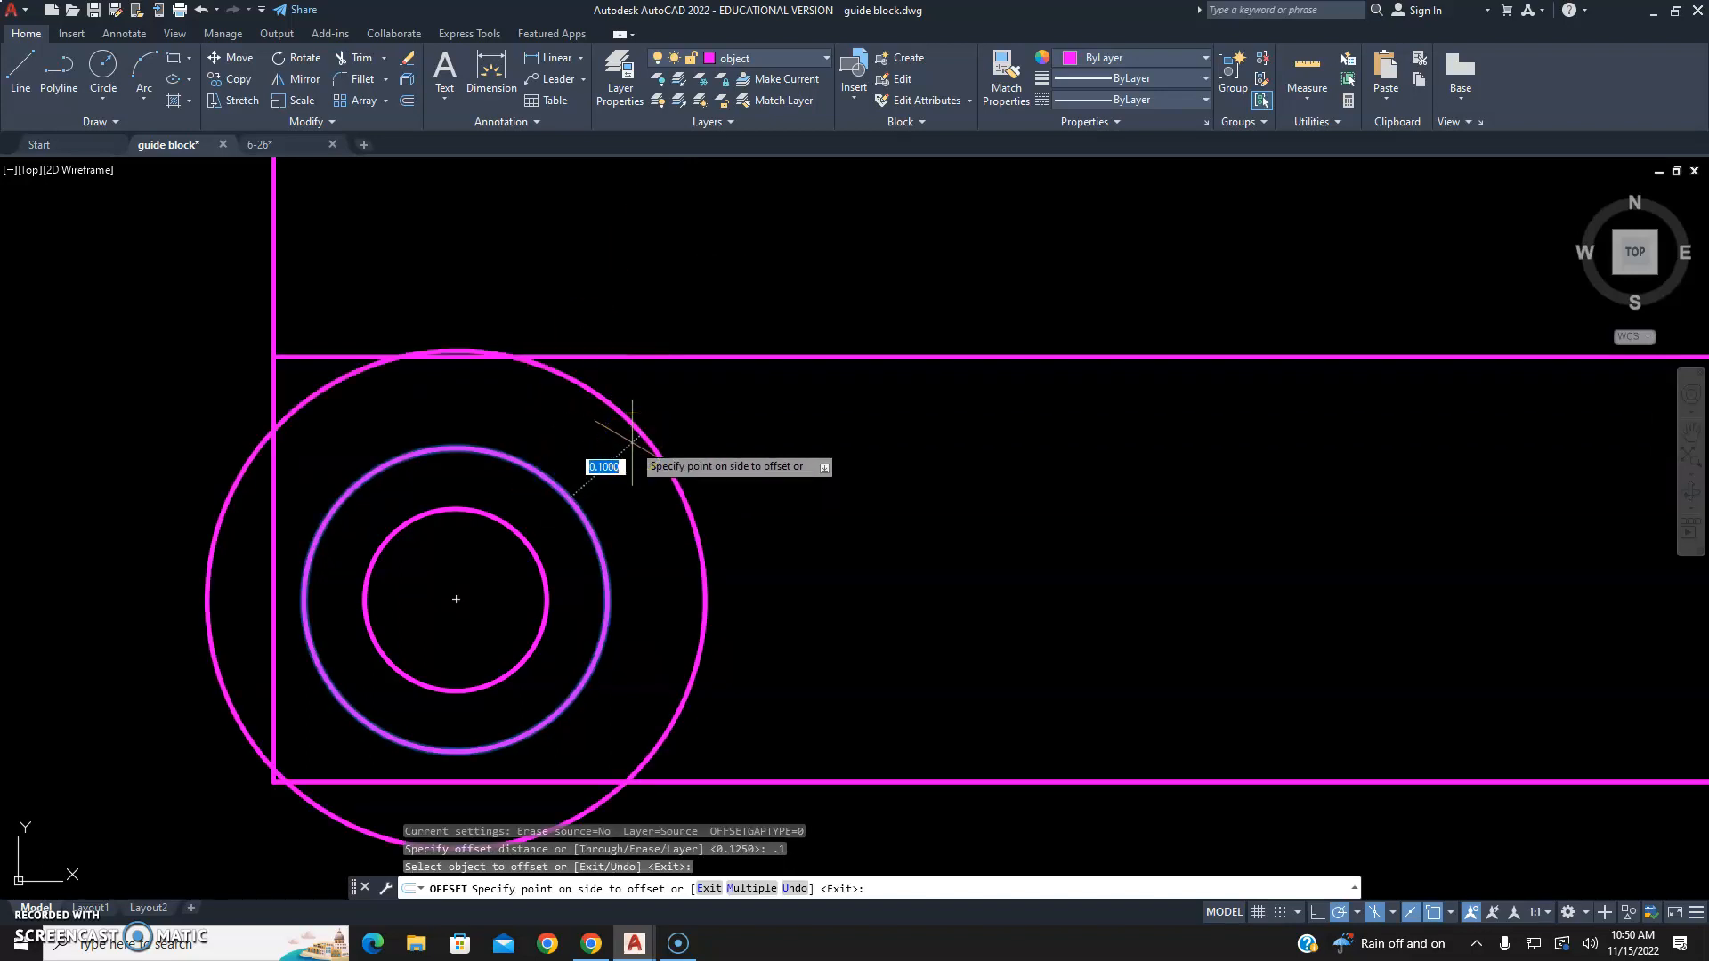
key("Escape")
key("Escape")
key("Escape")
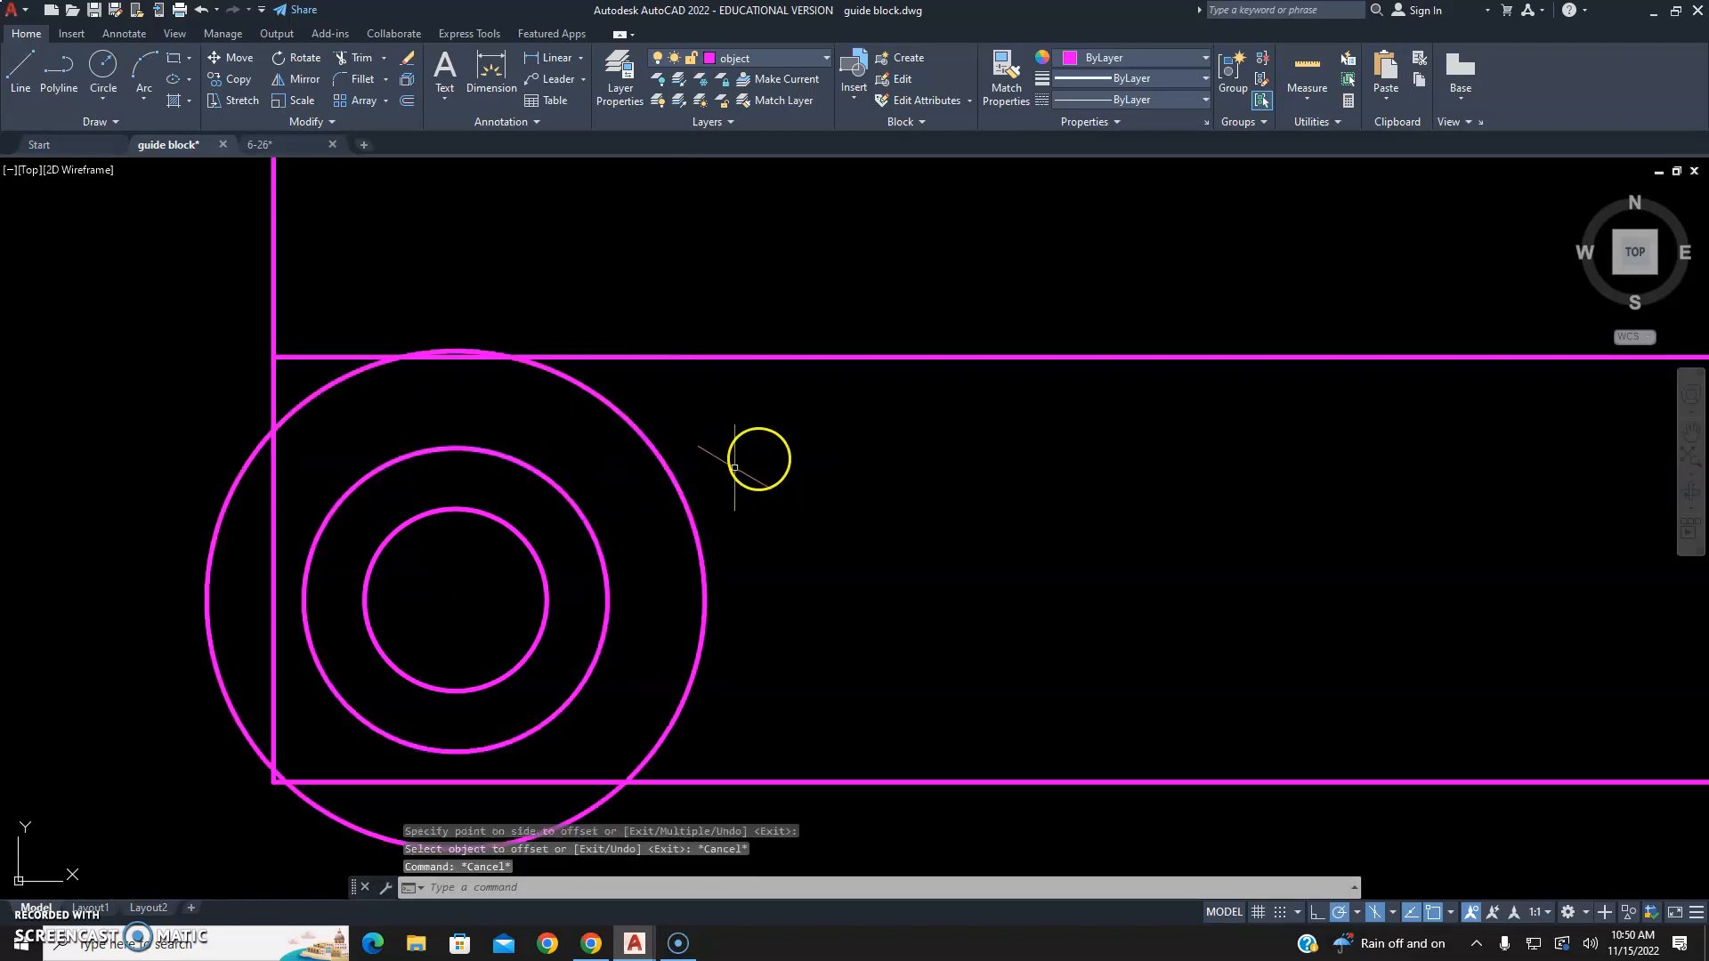
Shrink the outermost circle around the lower-left hole to a radius of about 0.2.
left_click(687, 493)
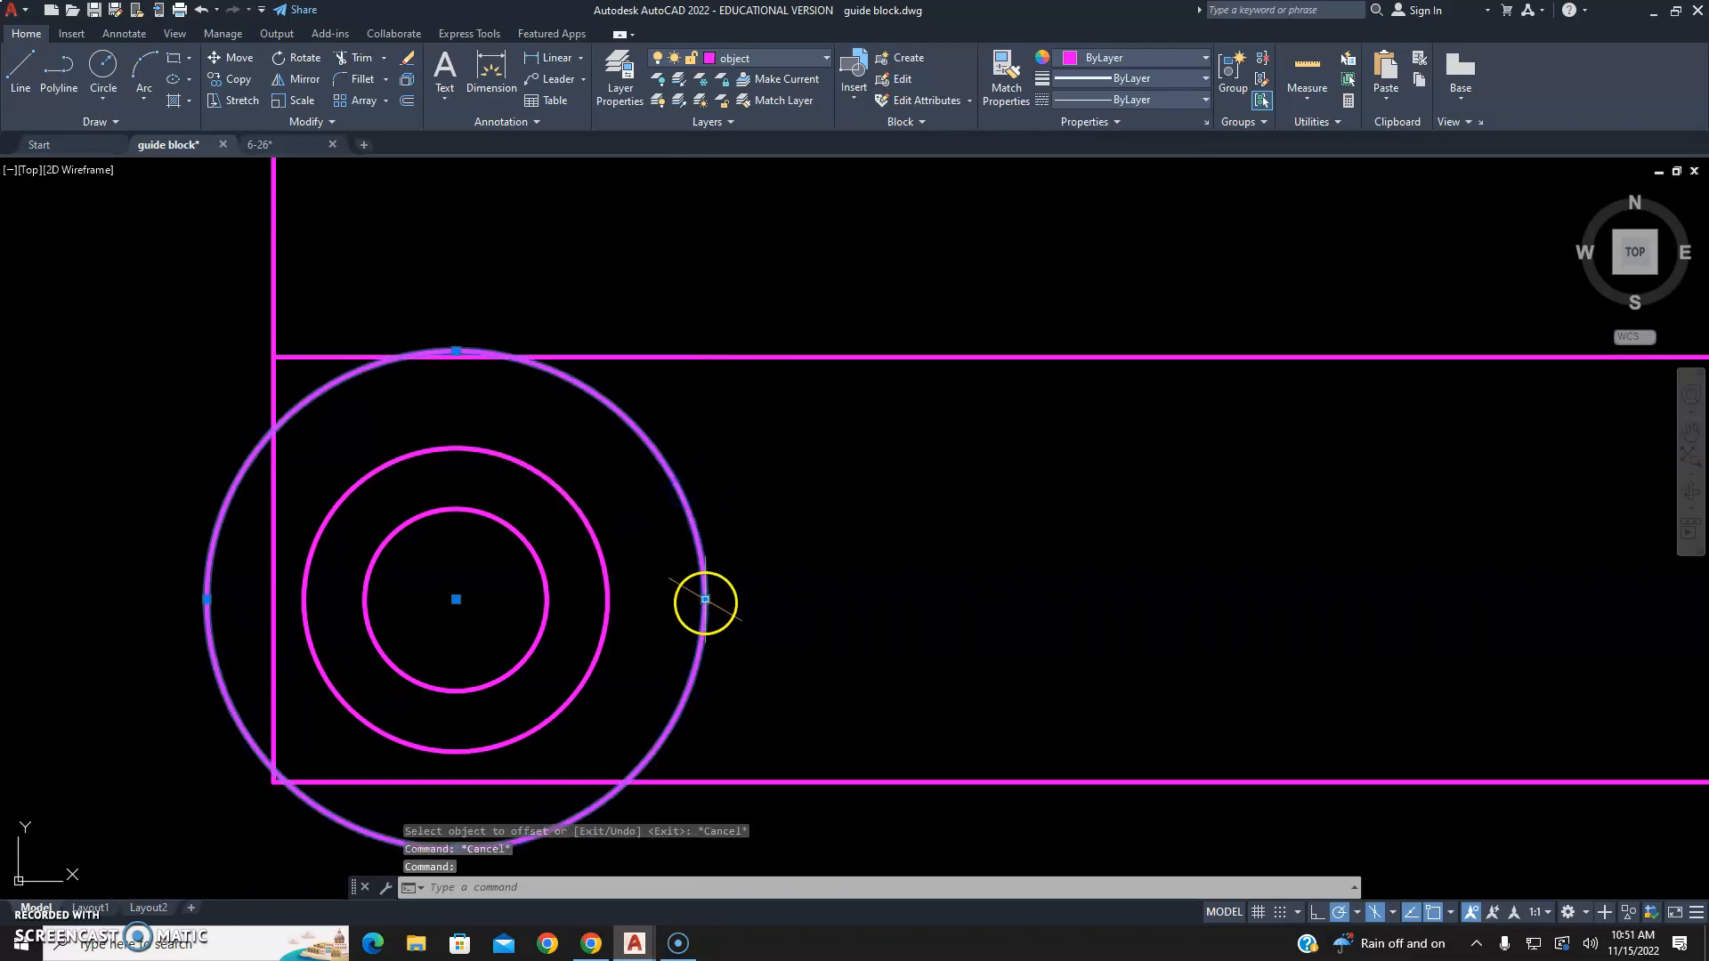
left_click(705, 599)
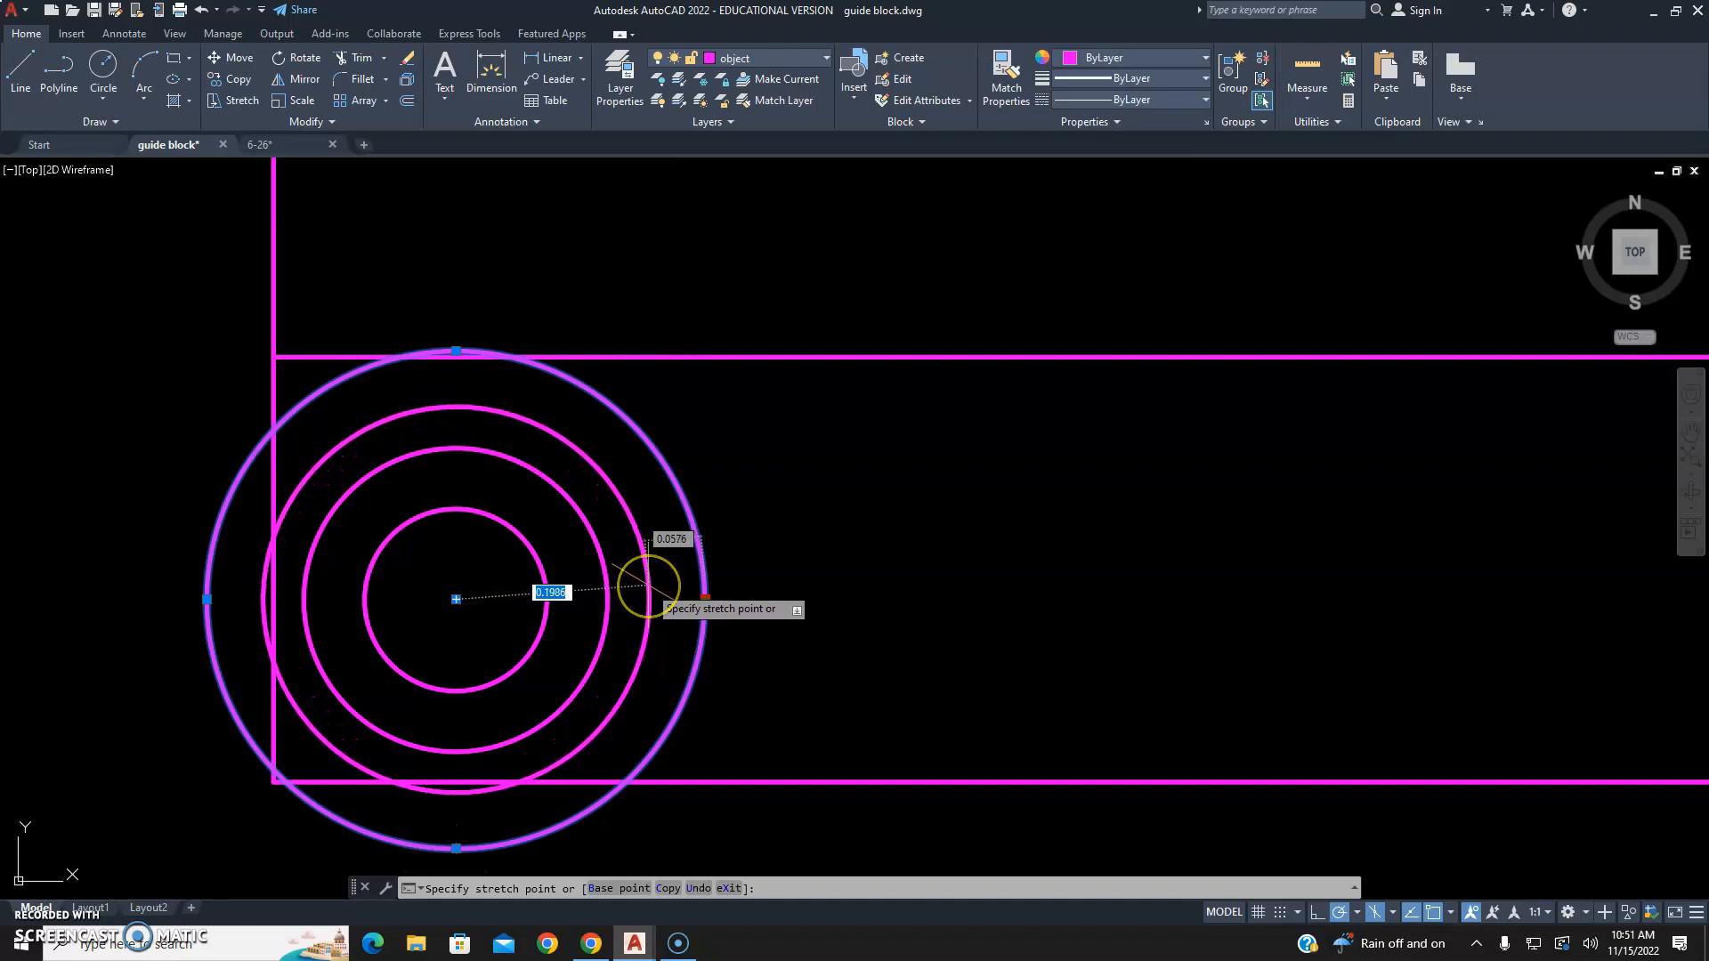
left_click(647, 589)
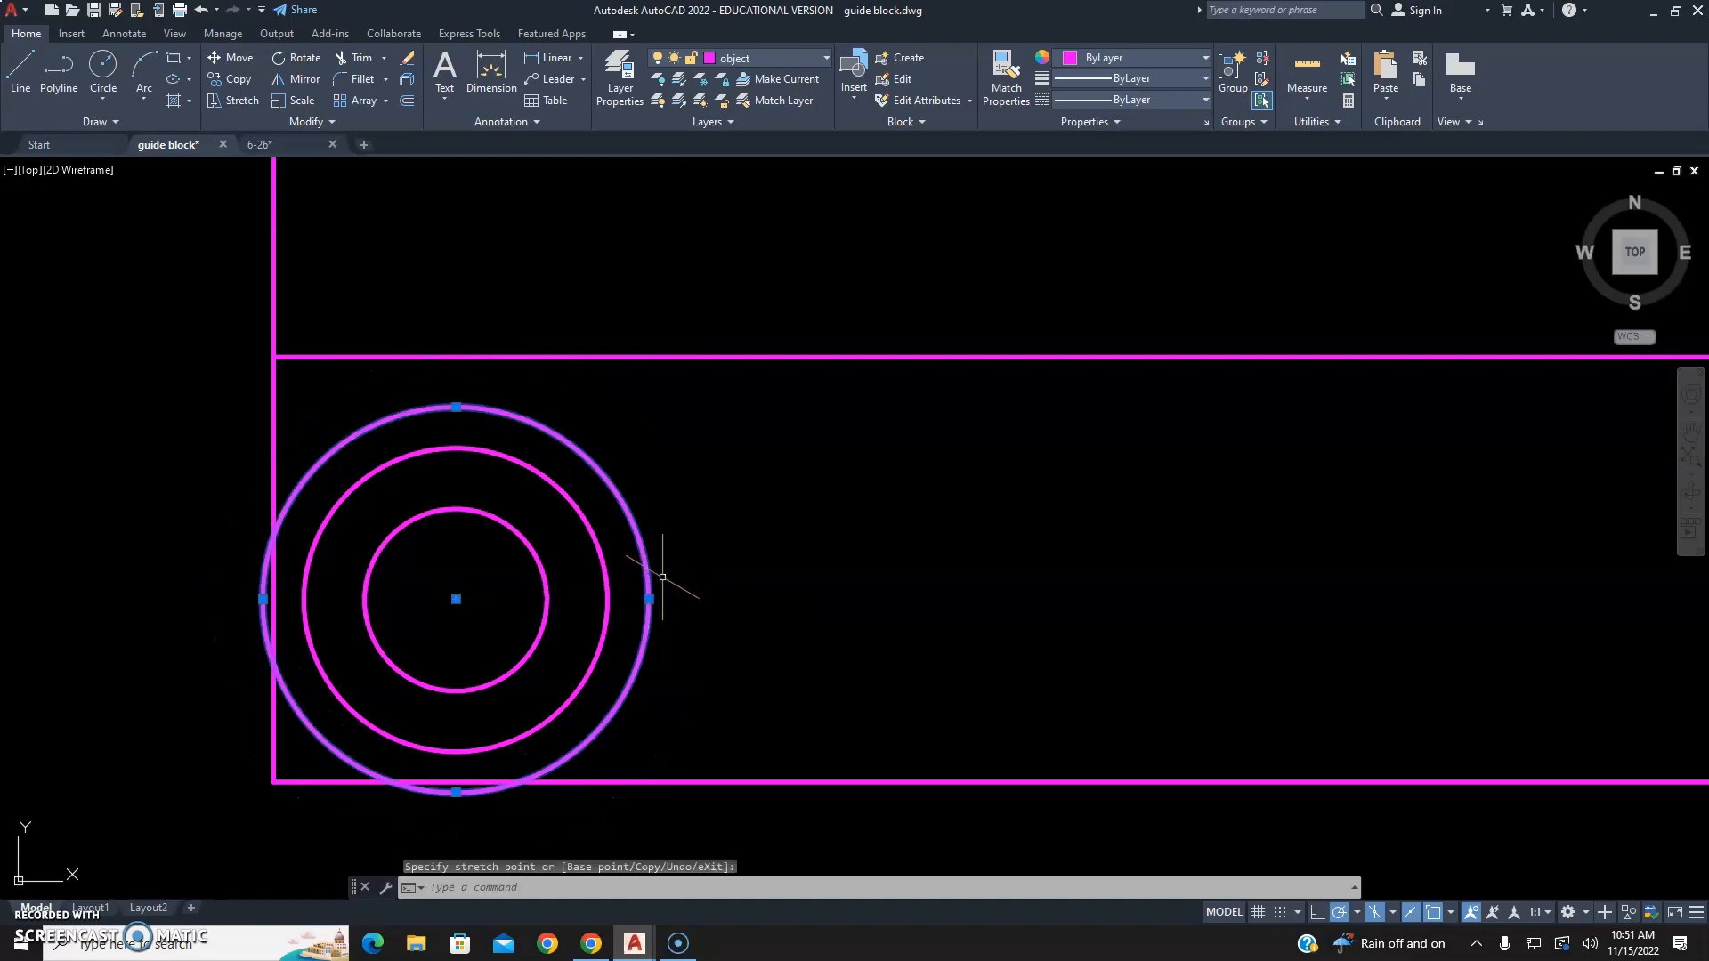
key("Escape")
key("Escape")
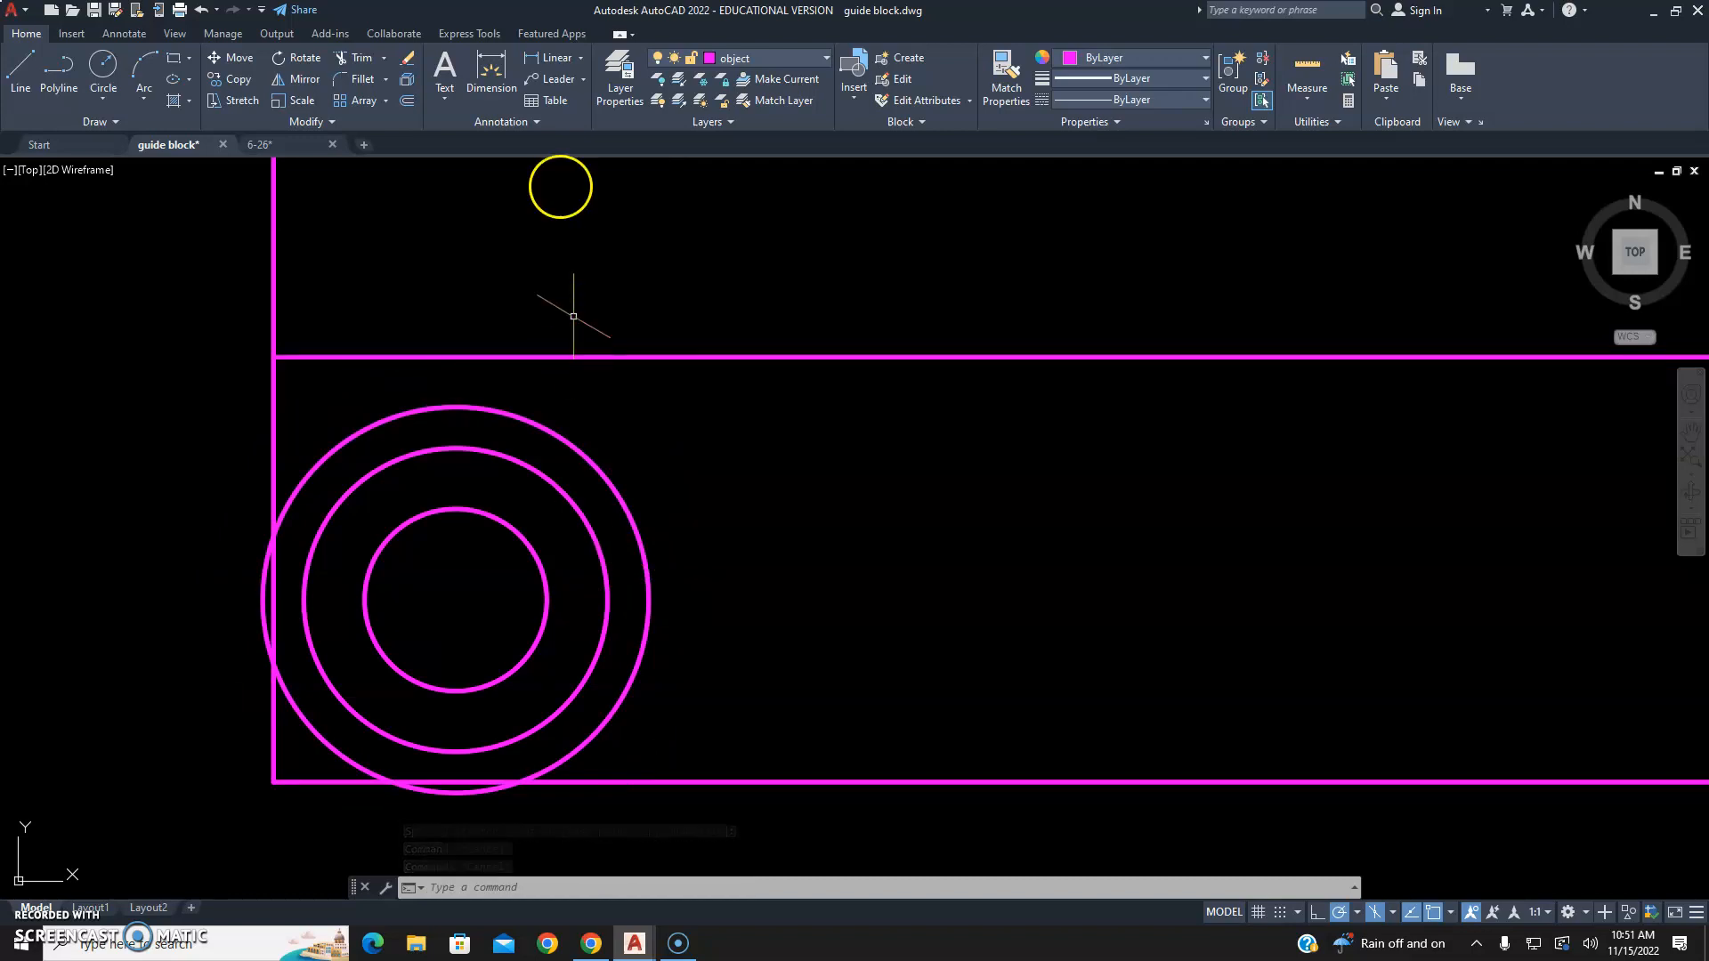
Make the center layer current and draw a vertical centre line between the outermost lower-left circle's upper and lower quadrants.
left_click(762, 58)
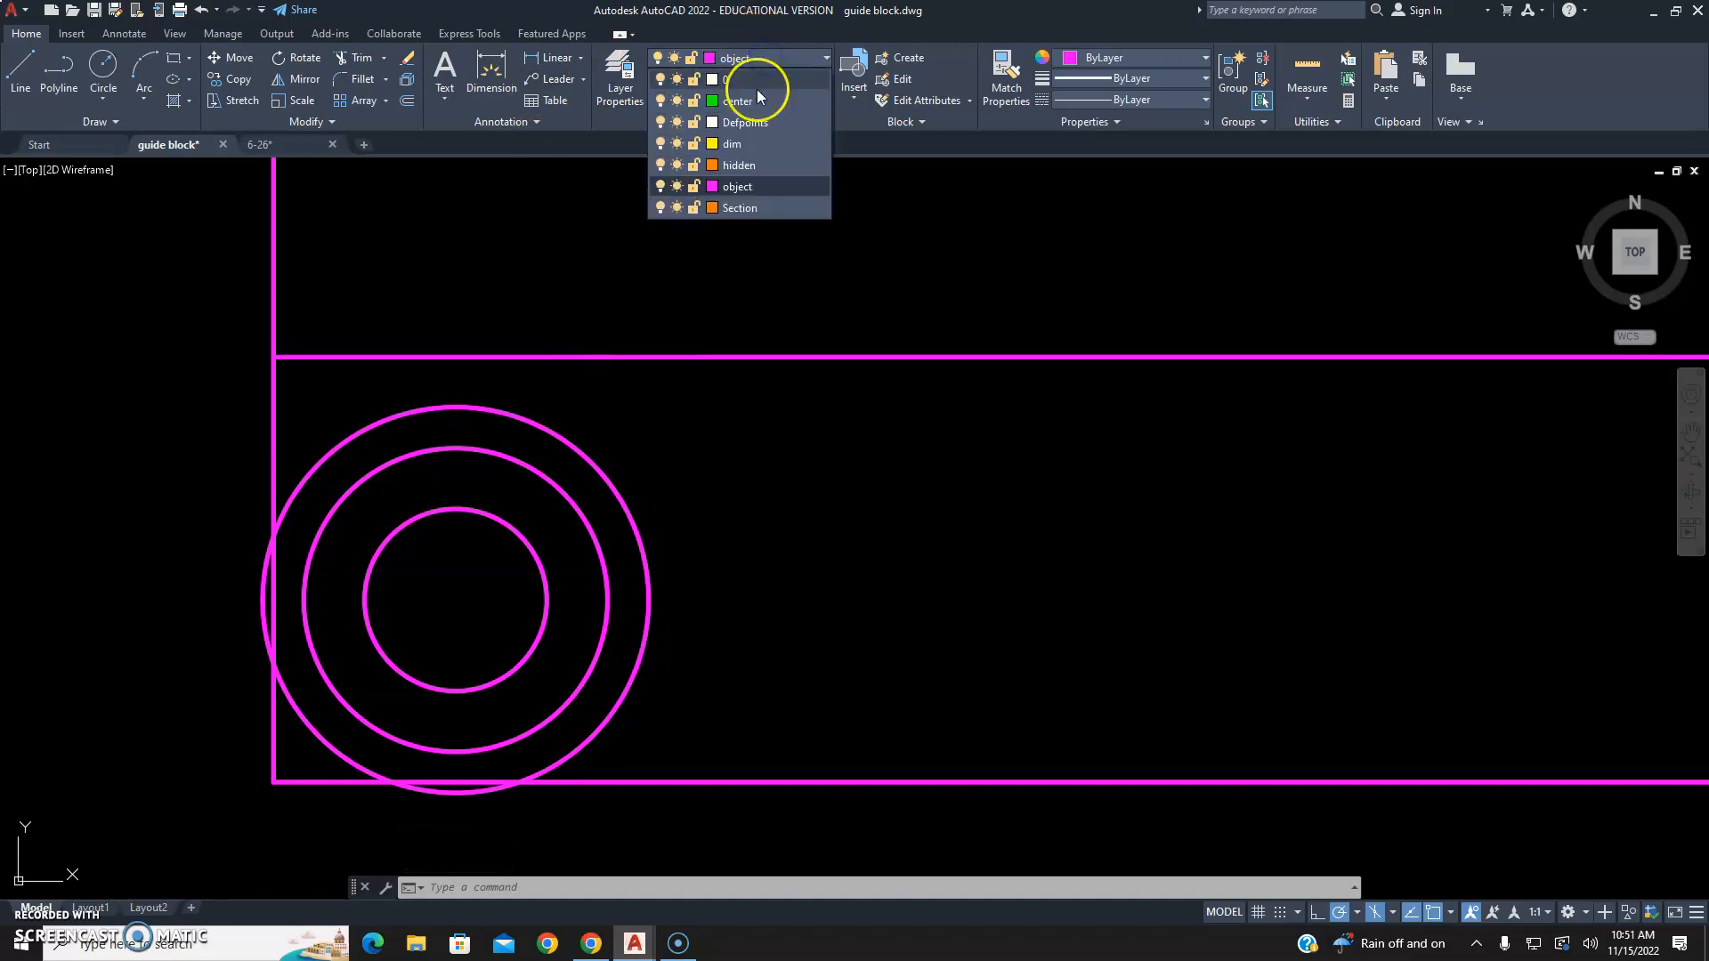
left_click(756, 103)
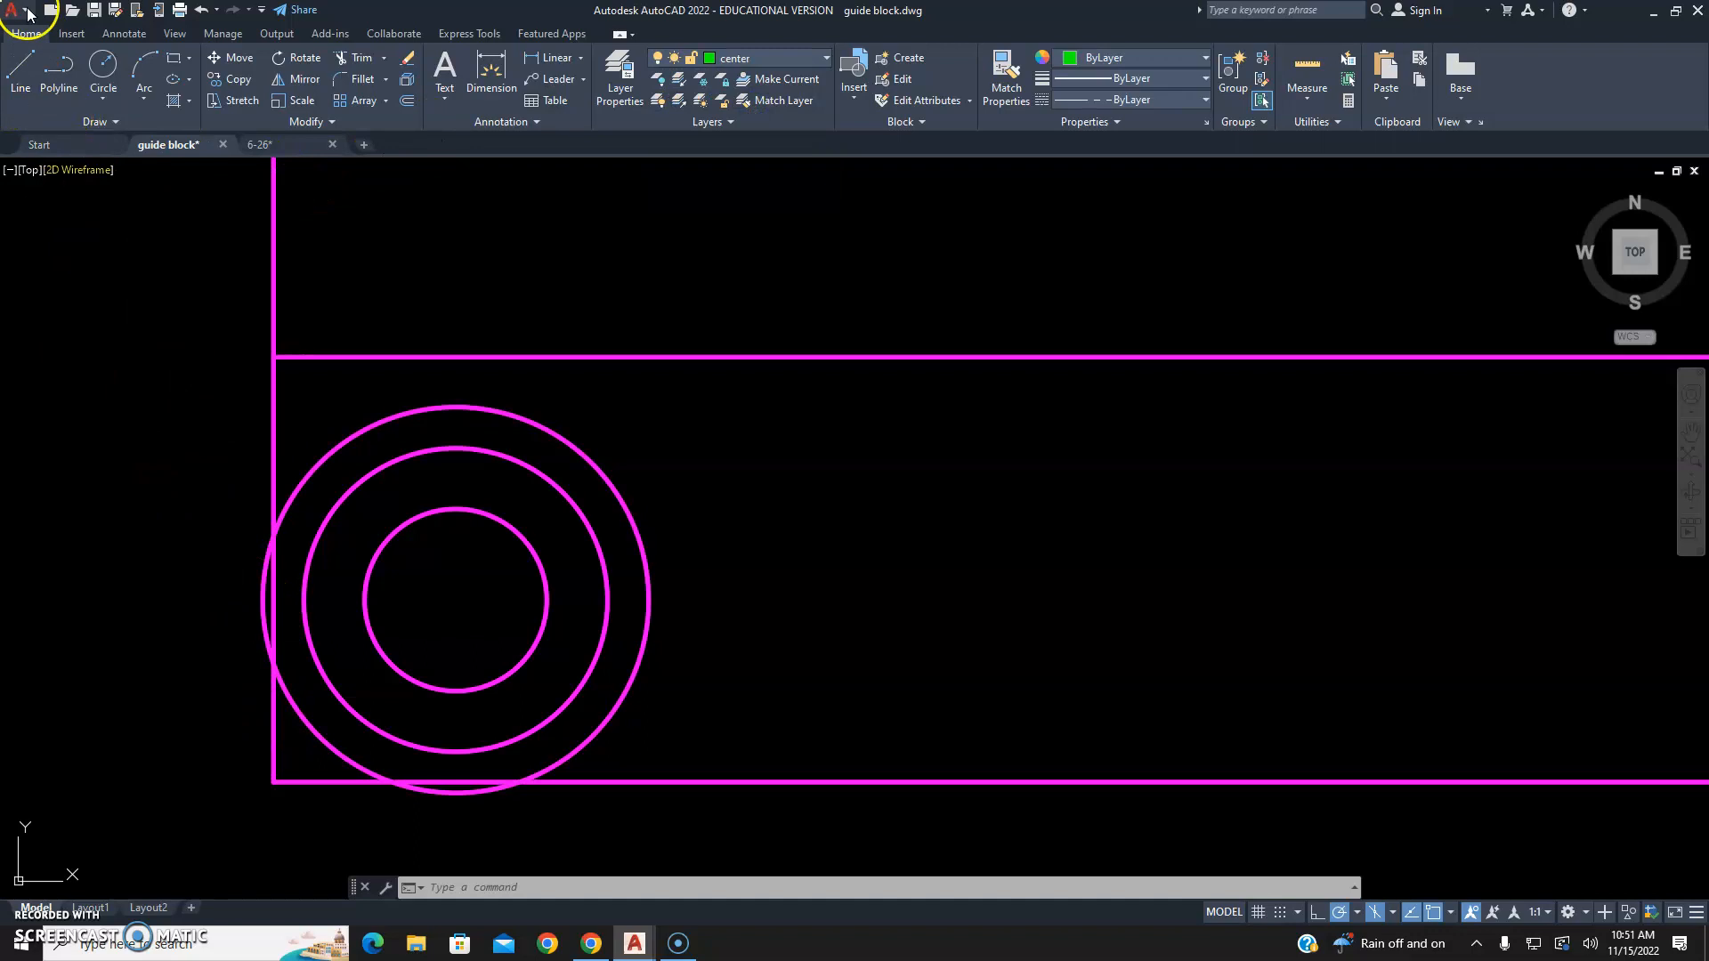
left_click(18, 65)
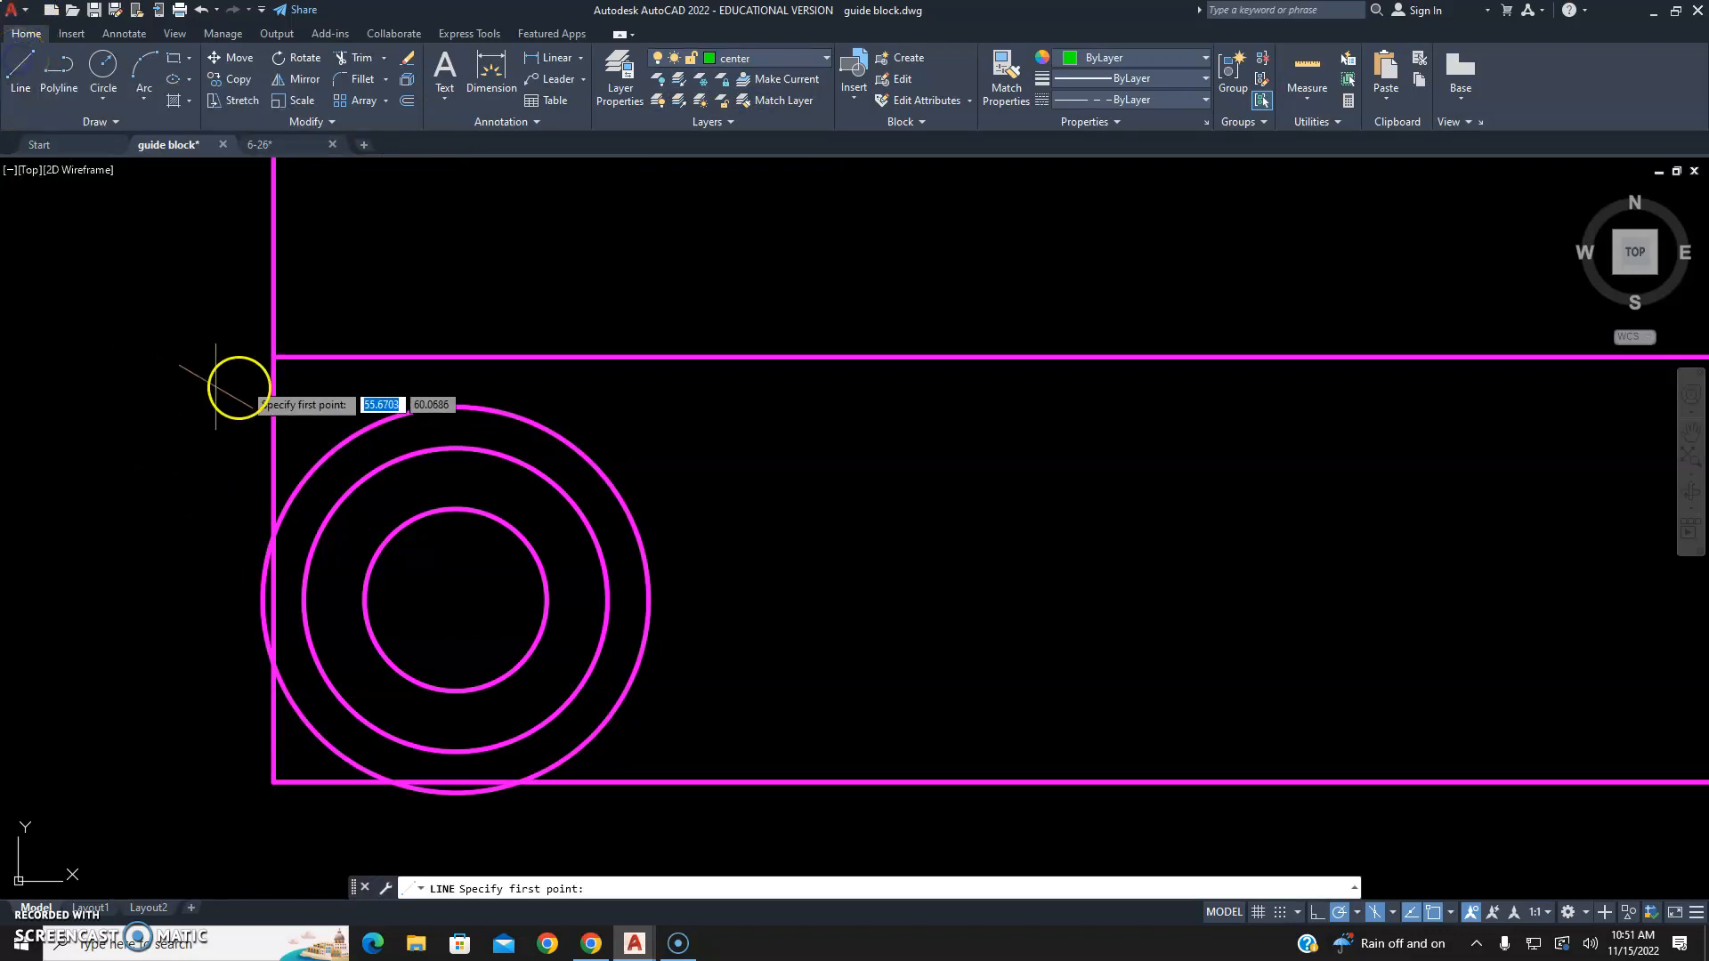
left_click(455, 407)
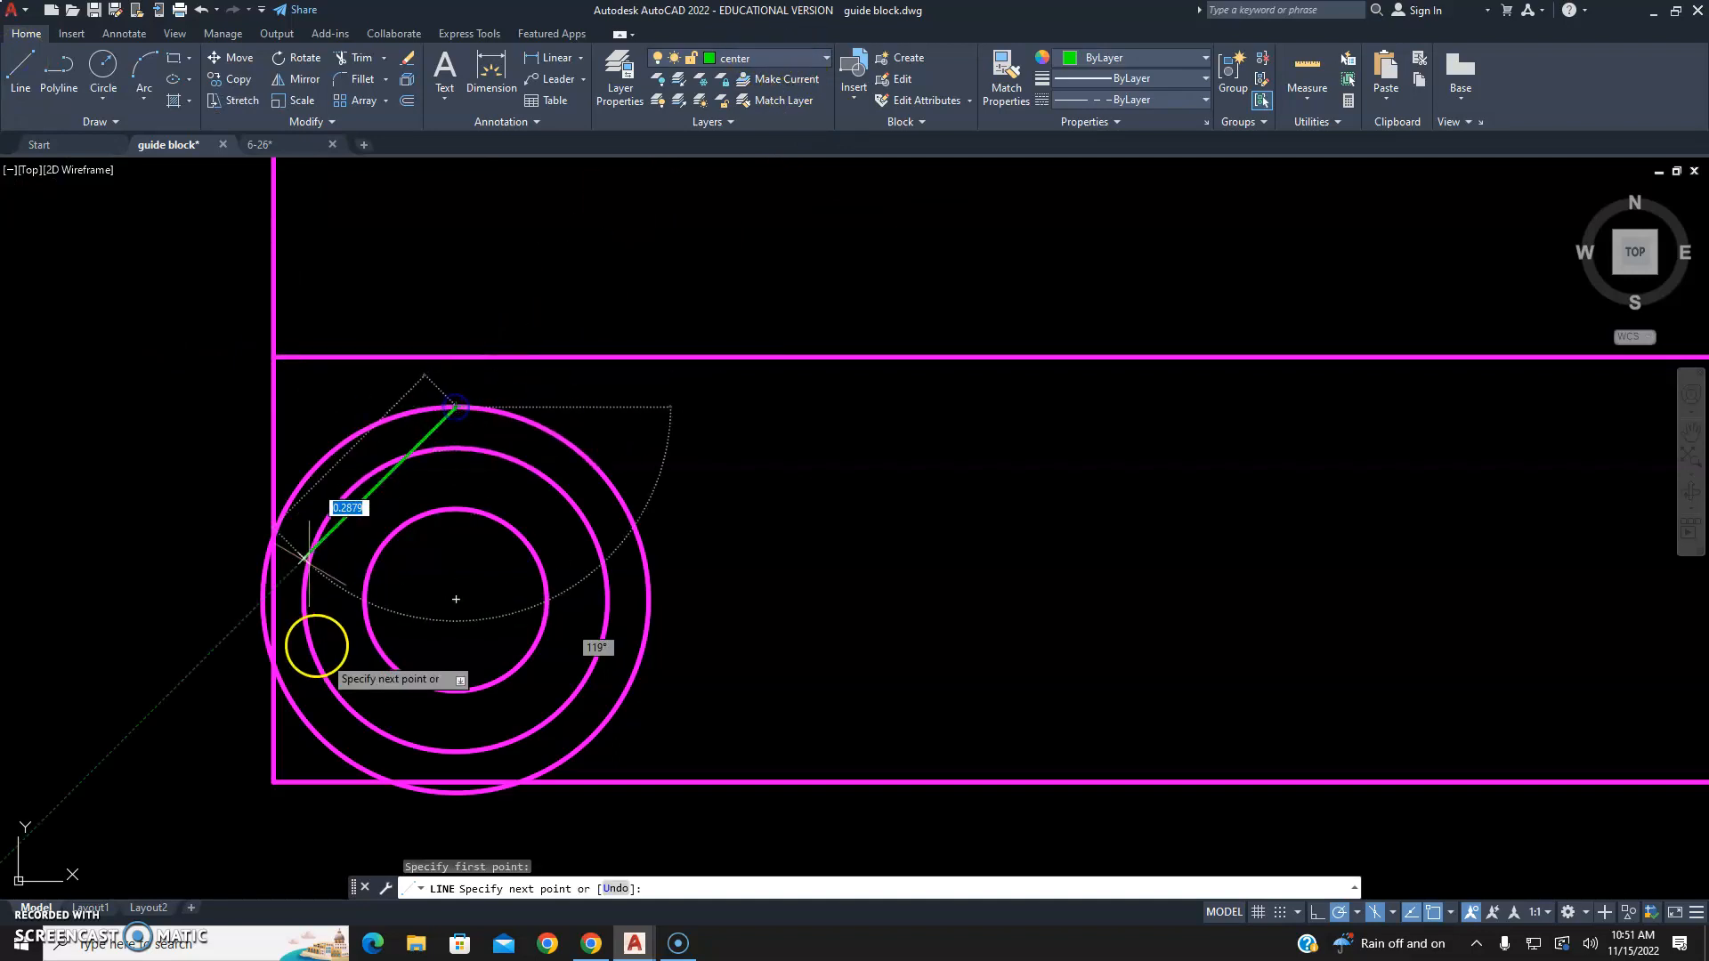
left_click(455, 789)
right_click(834, 499)
left_click(870, 509)
Draw a horizontal centre line across the outermost lower-left circle between its side quadrants, and erase that guide circle.
right_click(871, 513)
left_click(908, 524)
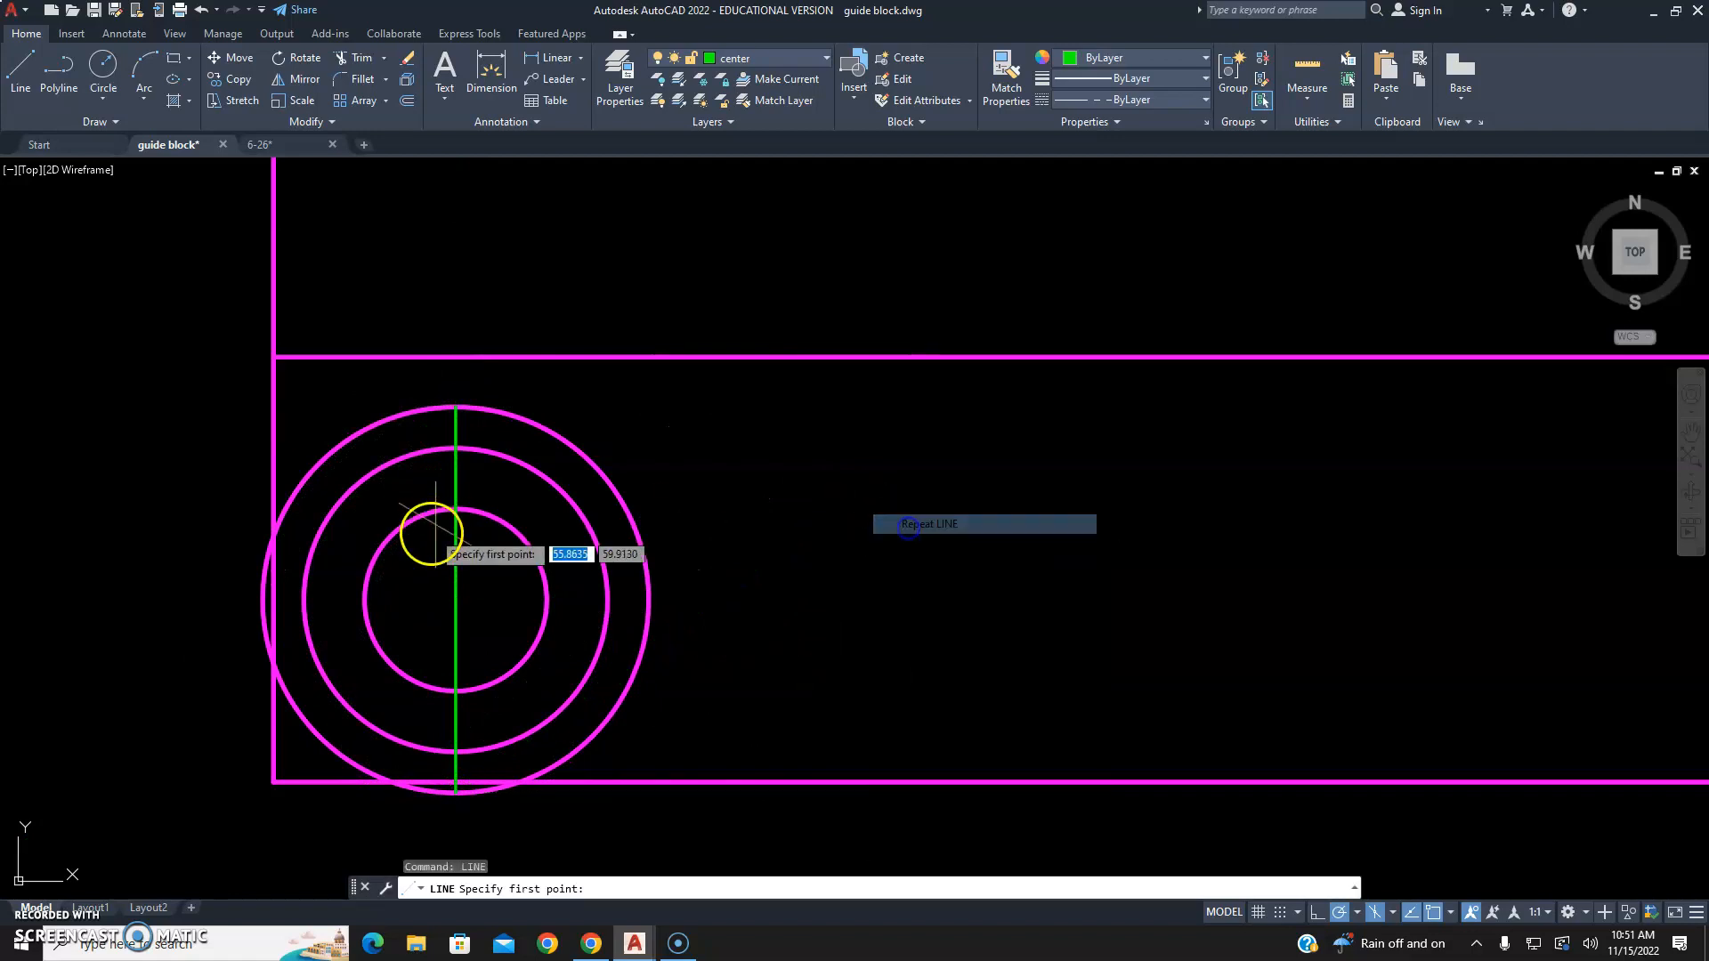
left_click(650, 599)
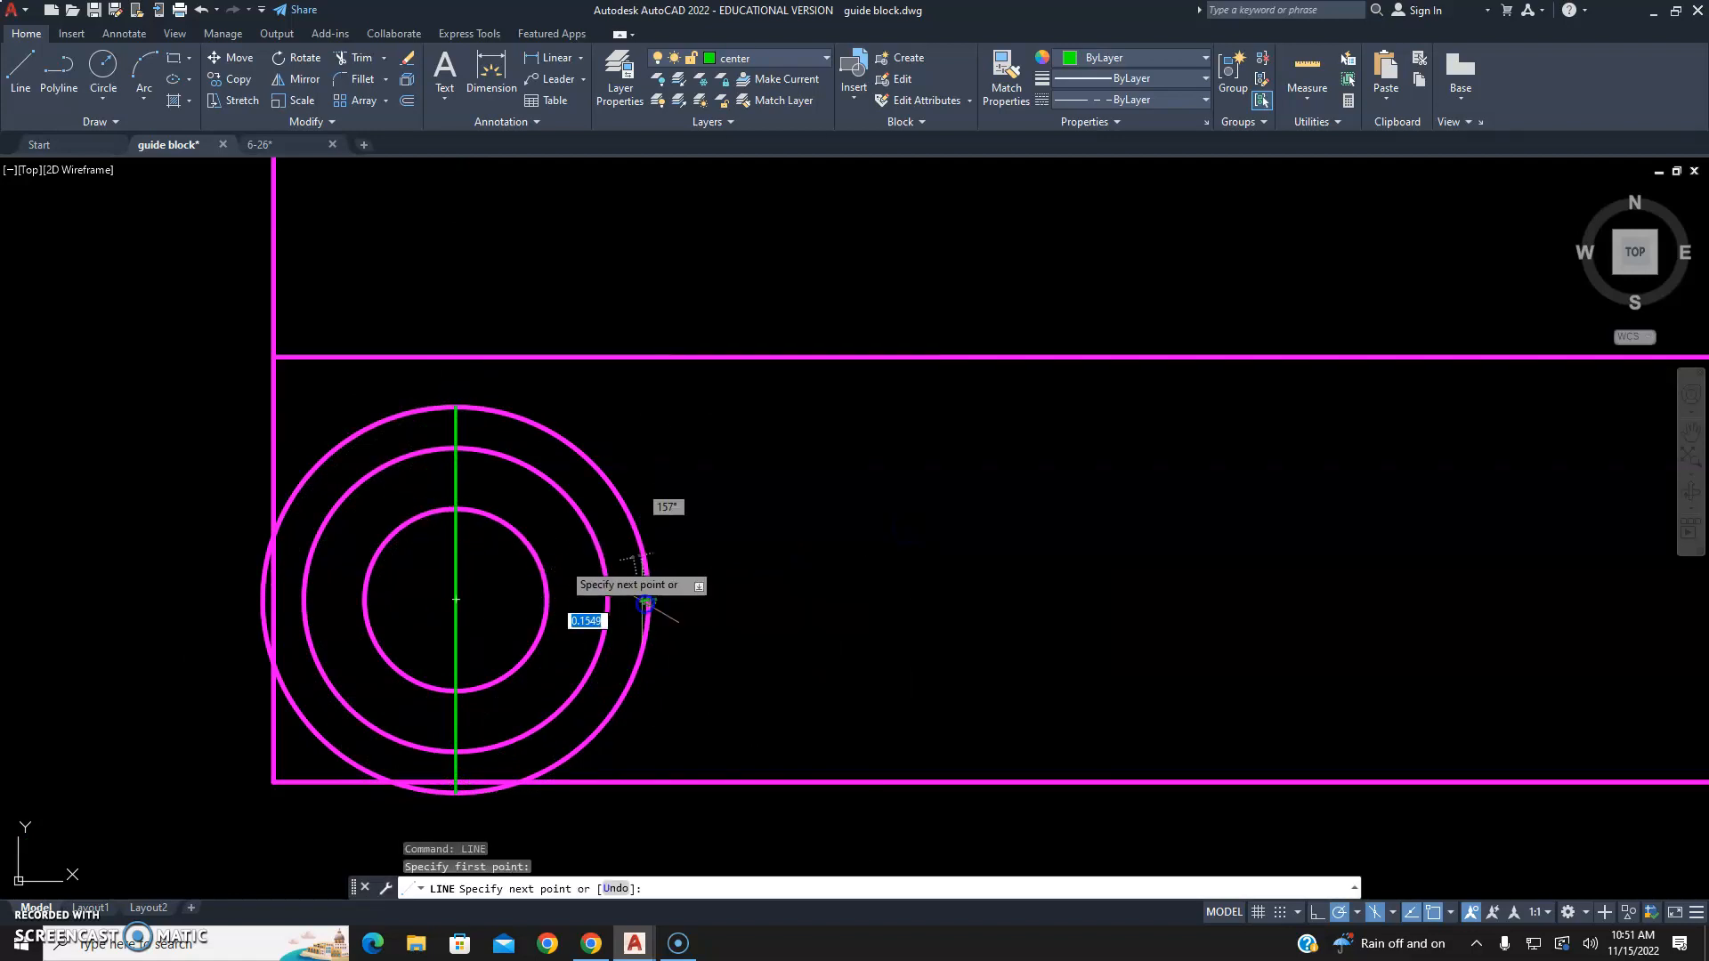
left_click(261, 599)
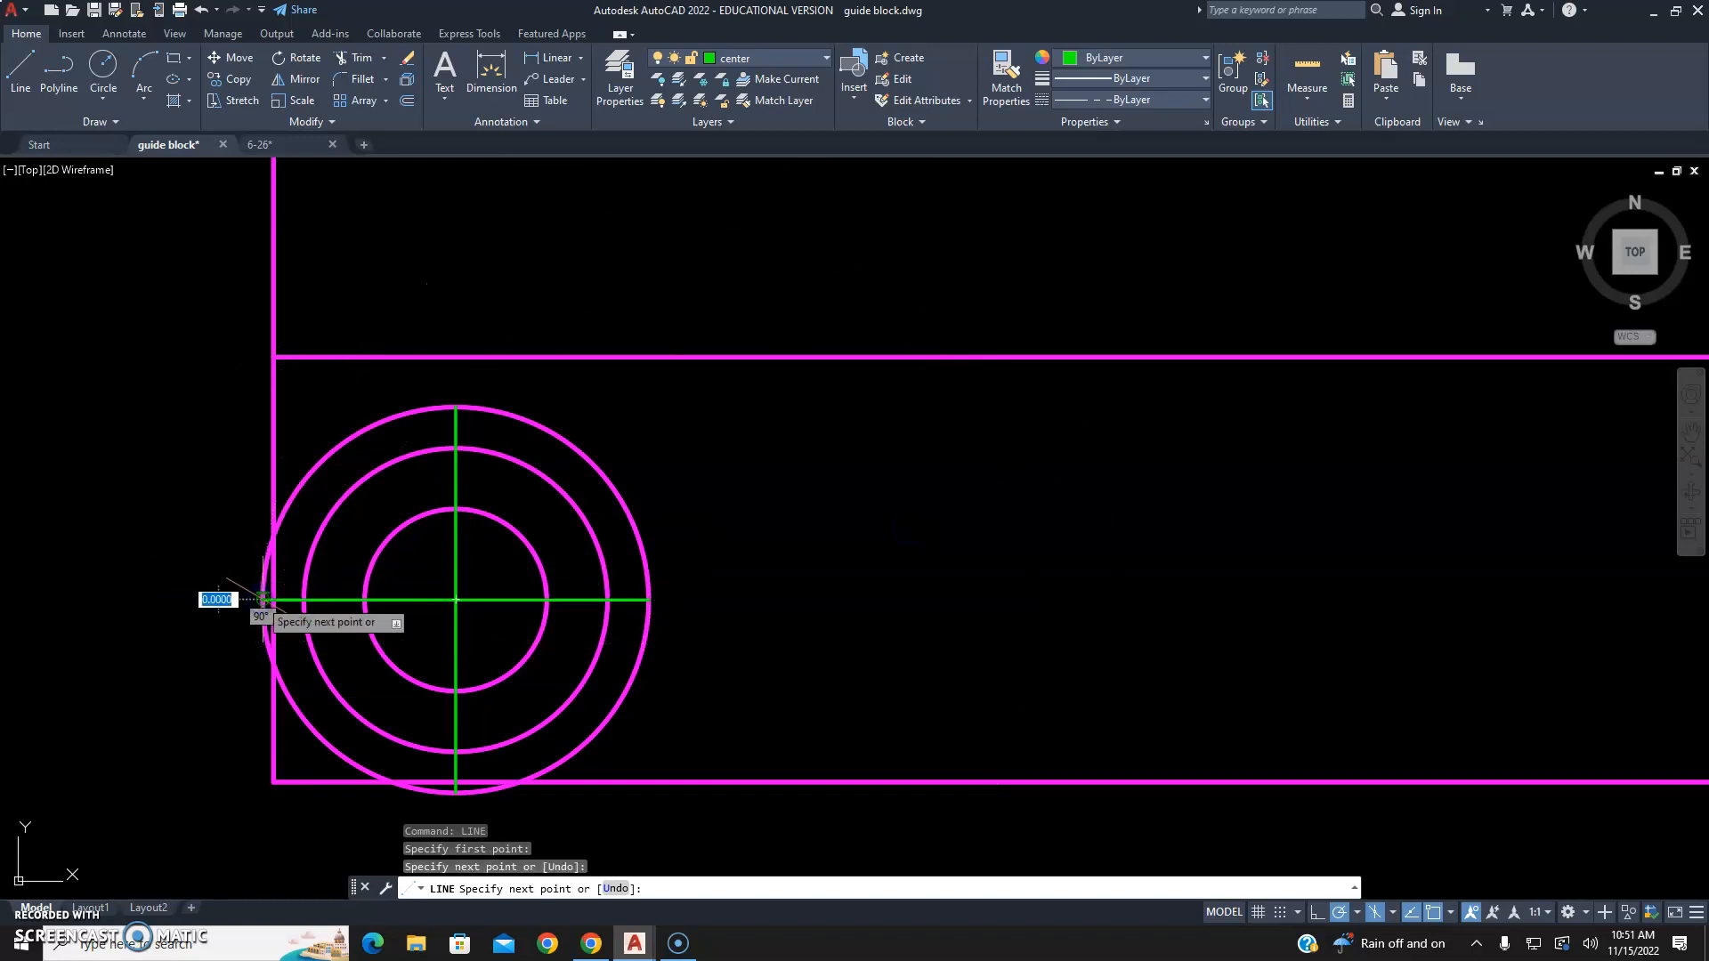
key("Escape")
left_click(293, 704)
key("Delete")
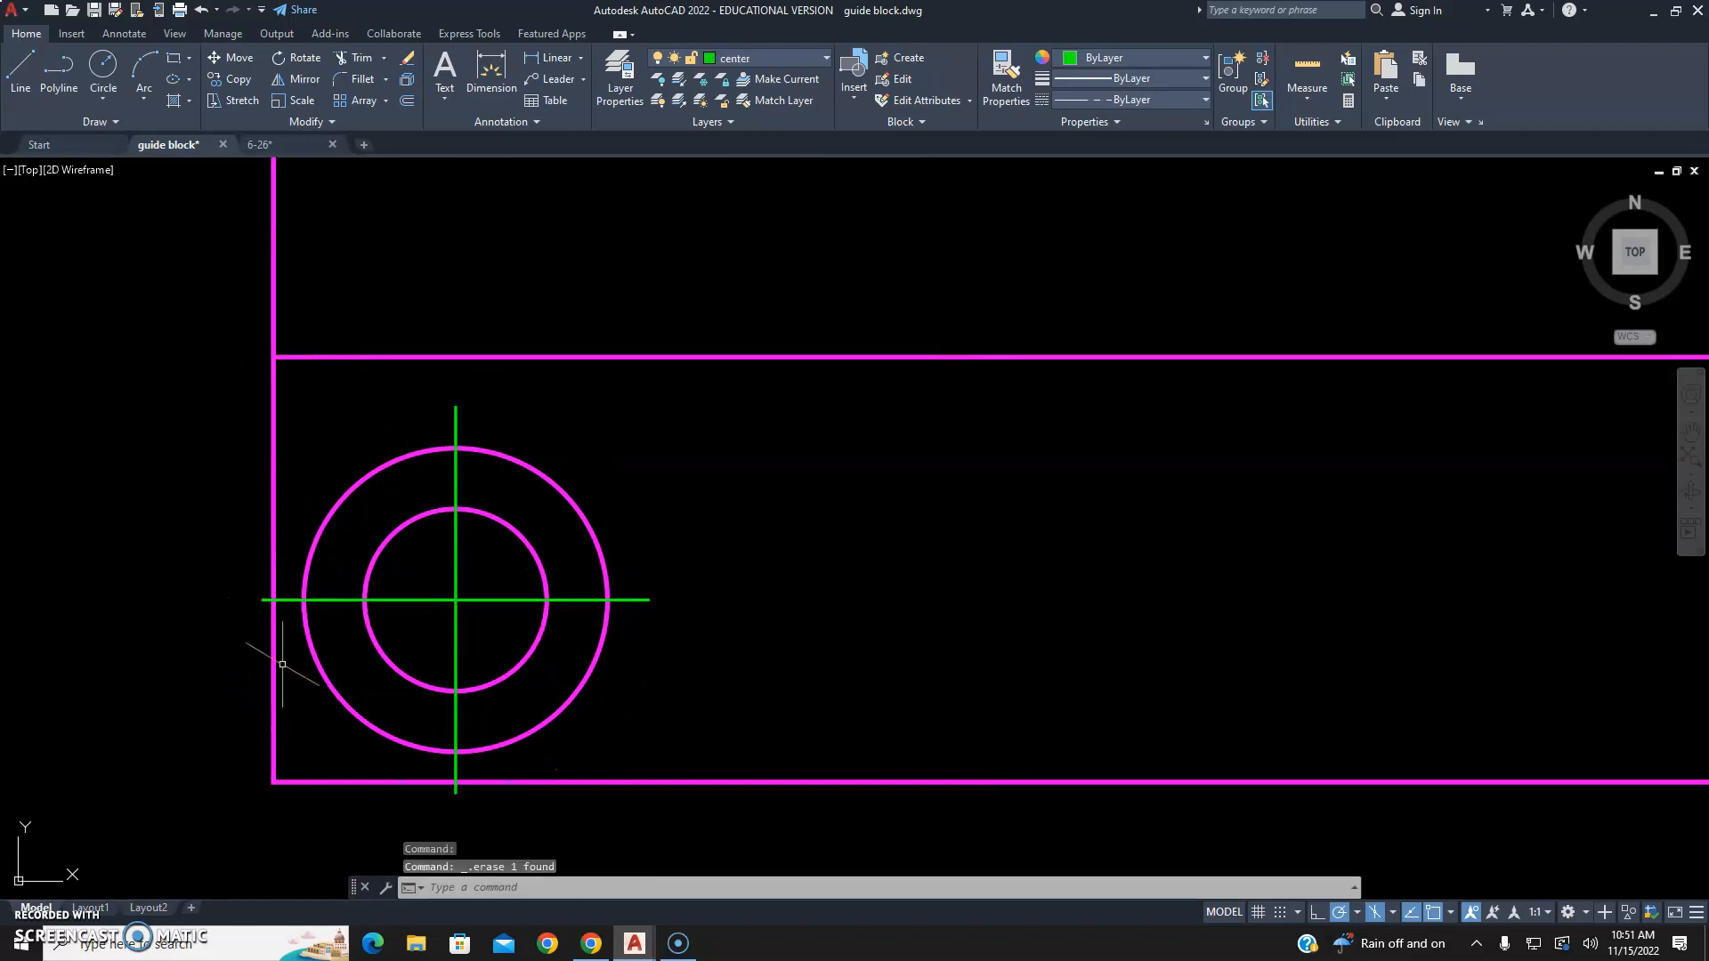
Set the linetype scale of the lower-left hole's two centre lines to 0.1.
left_click(508, 571)
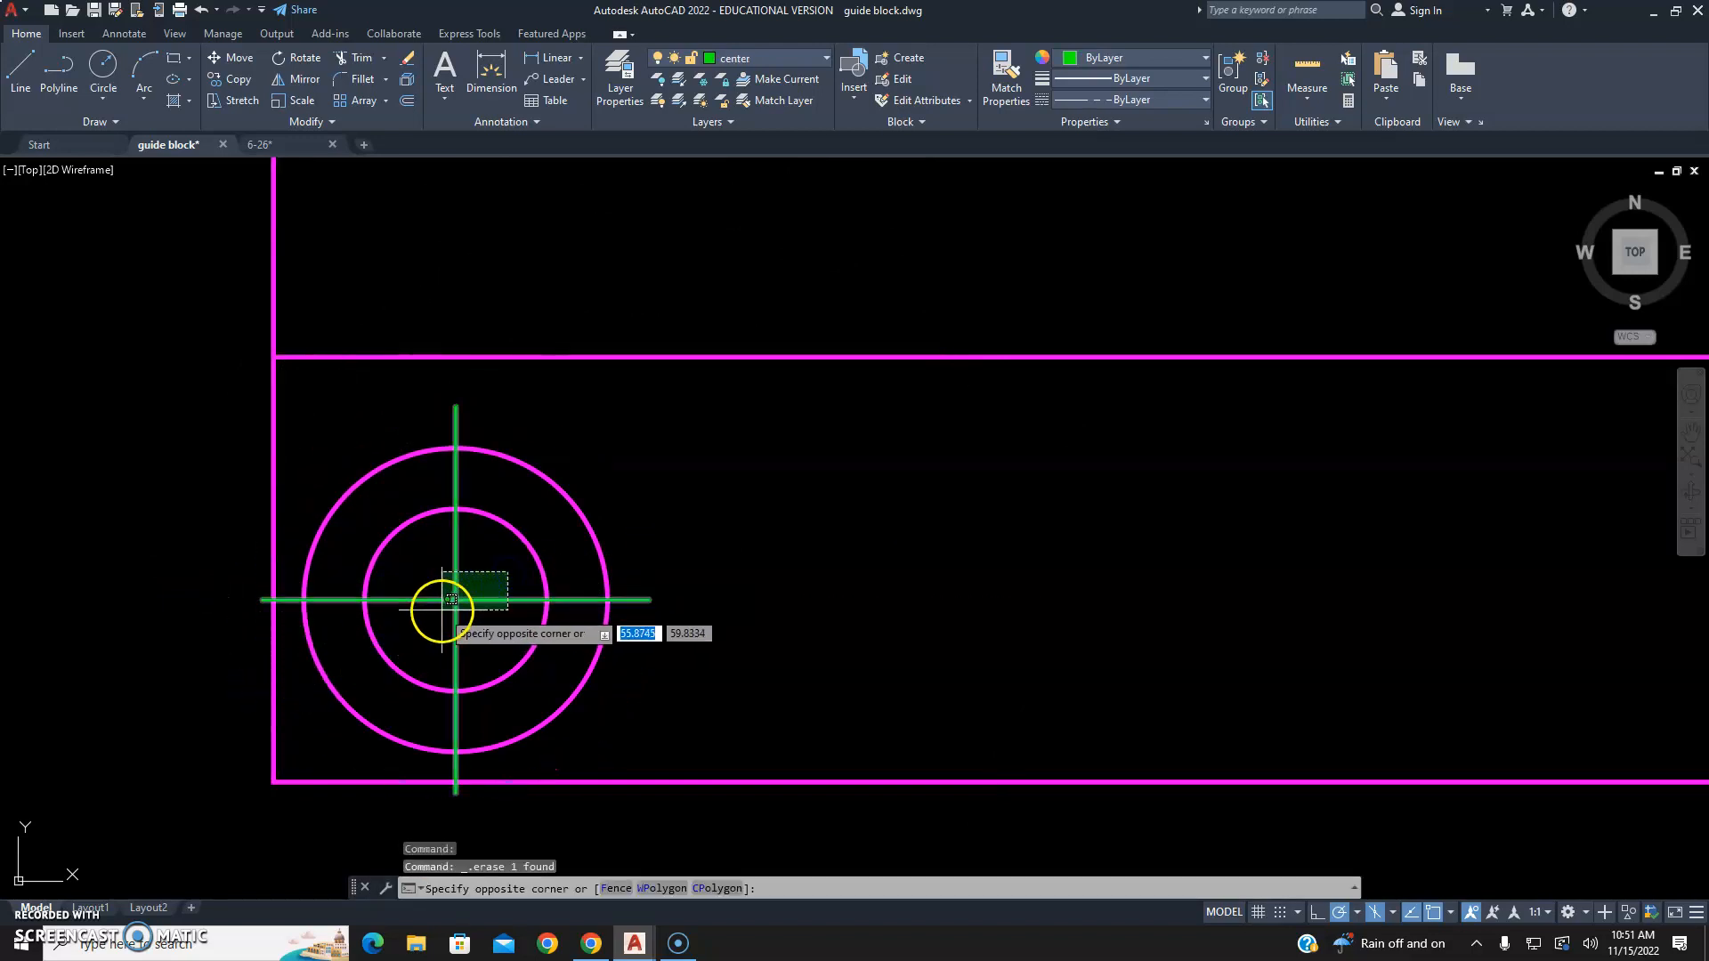
left_click(443, 610)
right_click(431, 604)
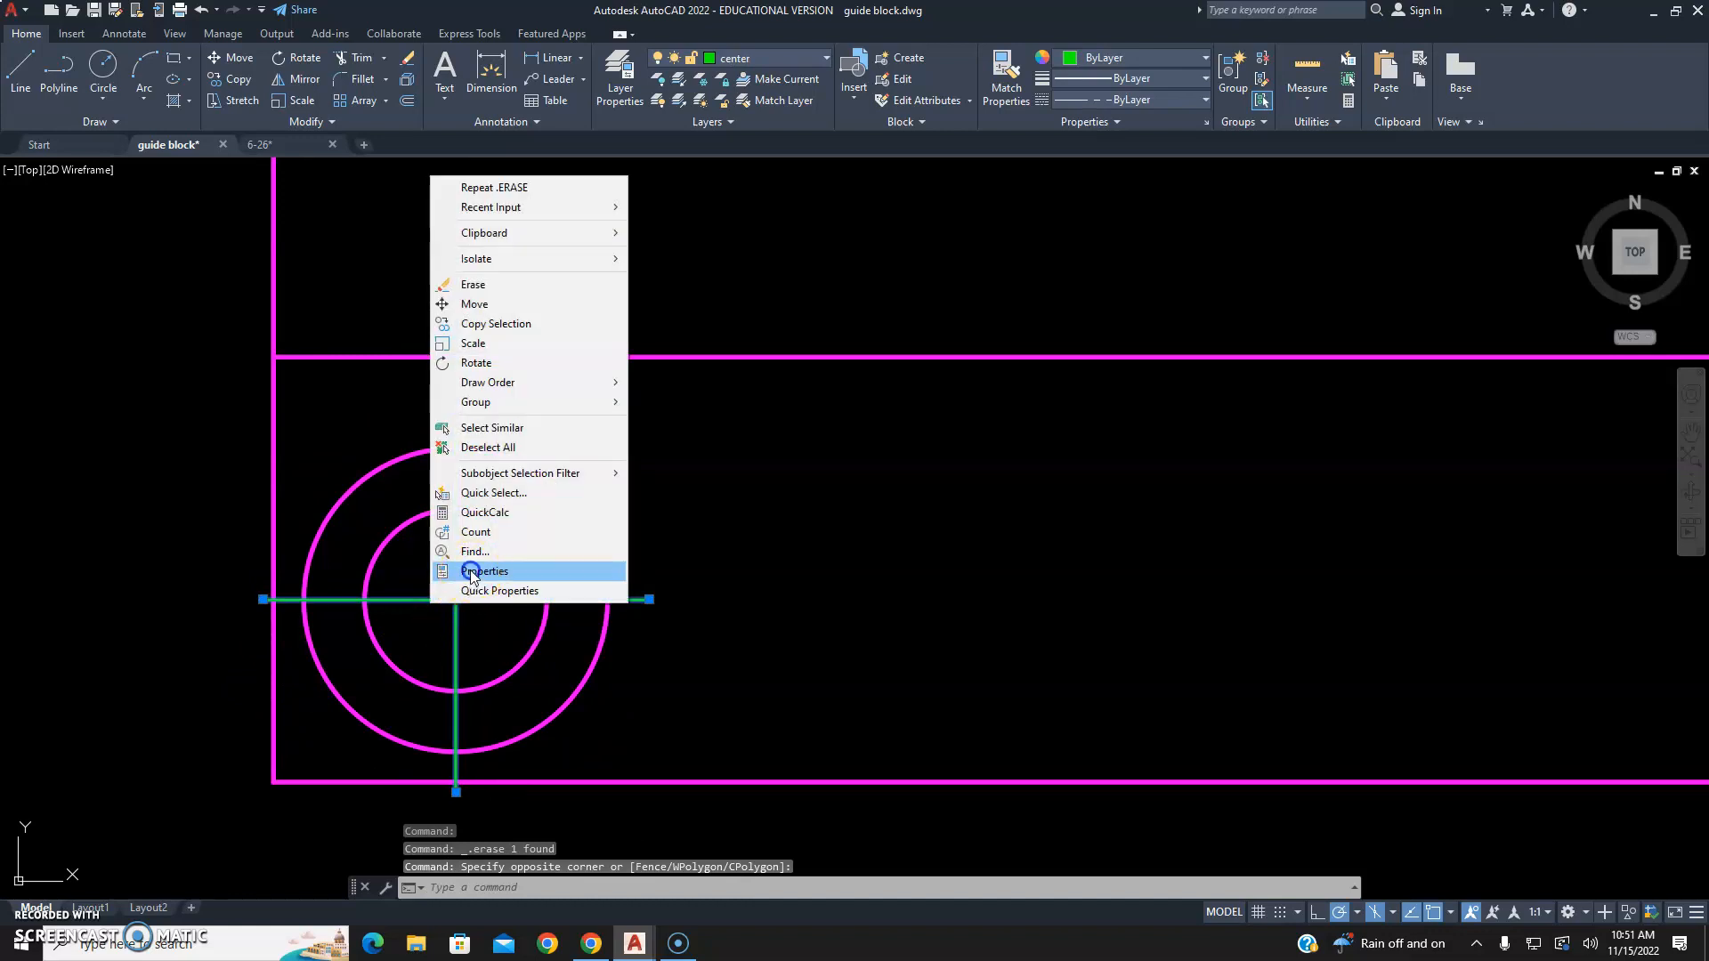
left_click(470, 570)
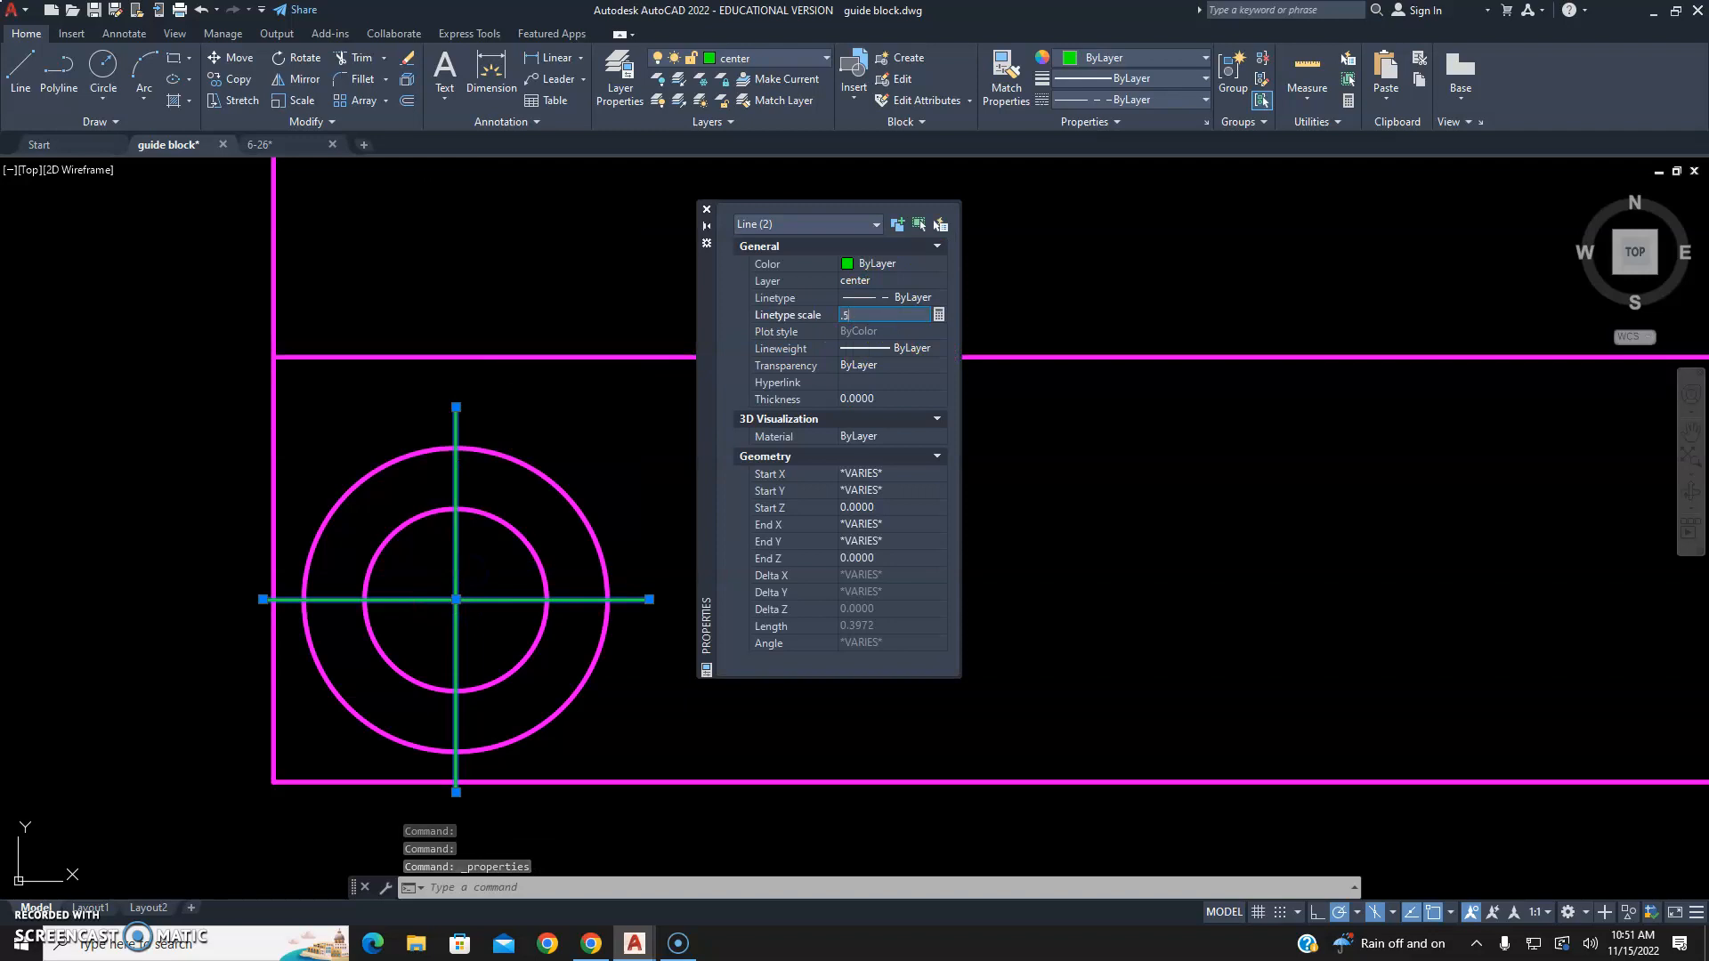
type(".5")
key("Return")
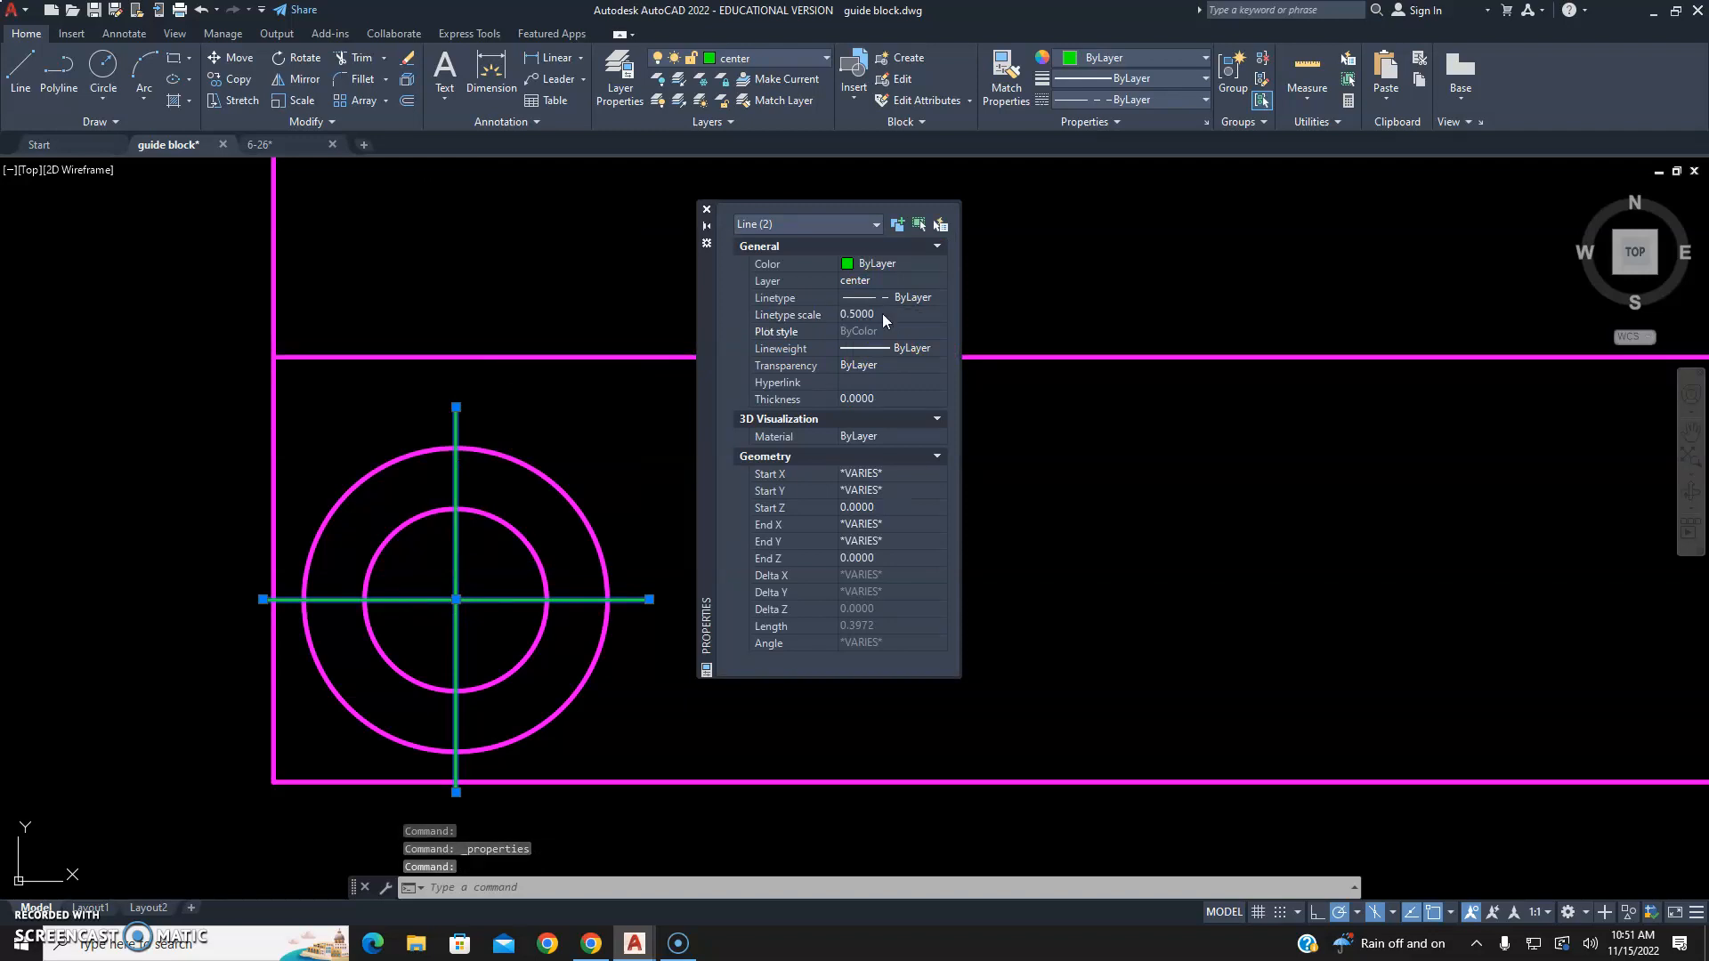
left_click(883, 314)
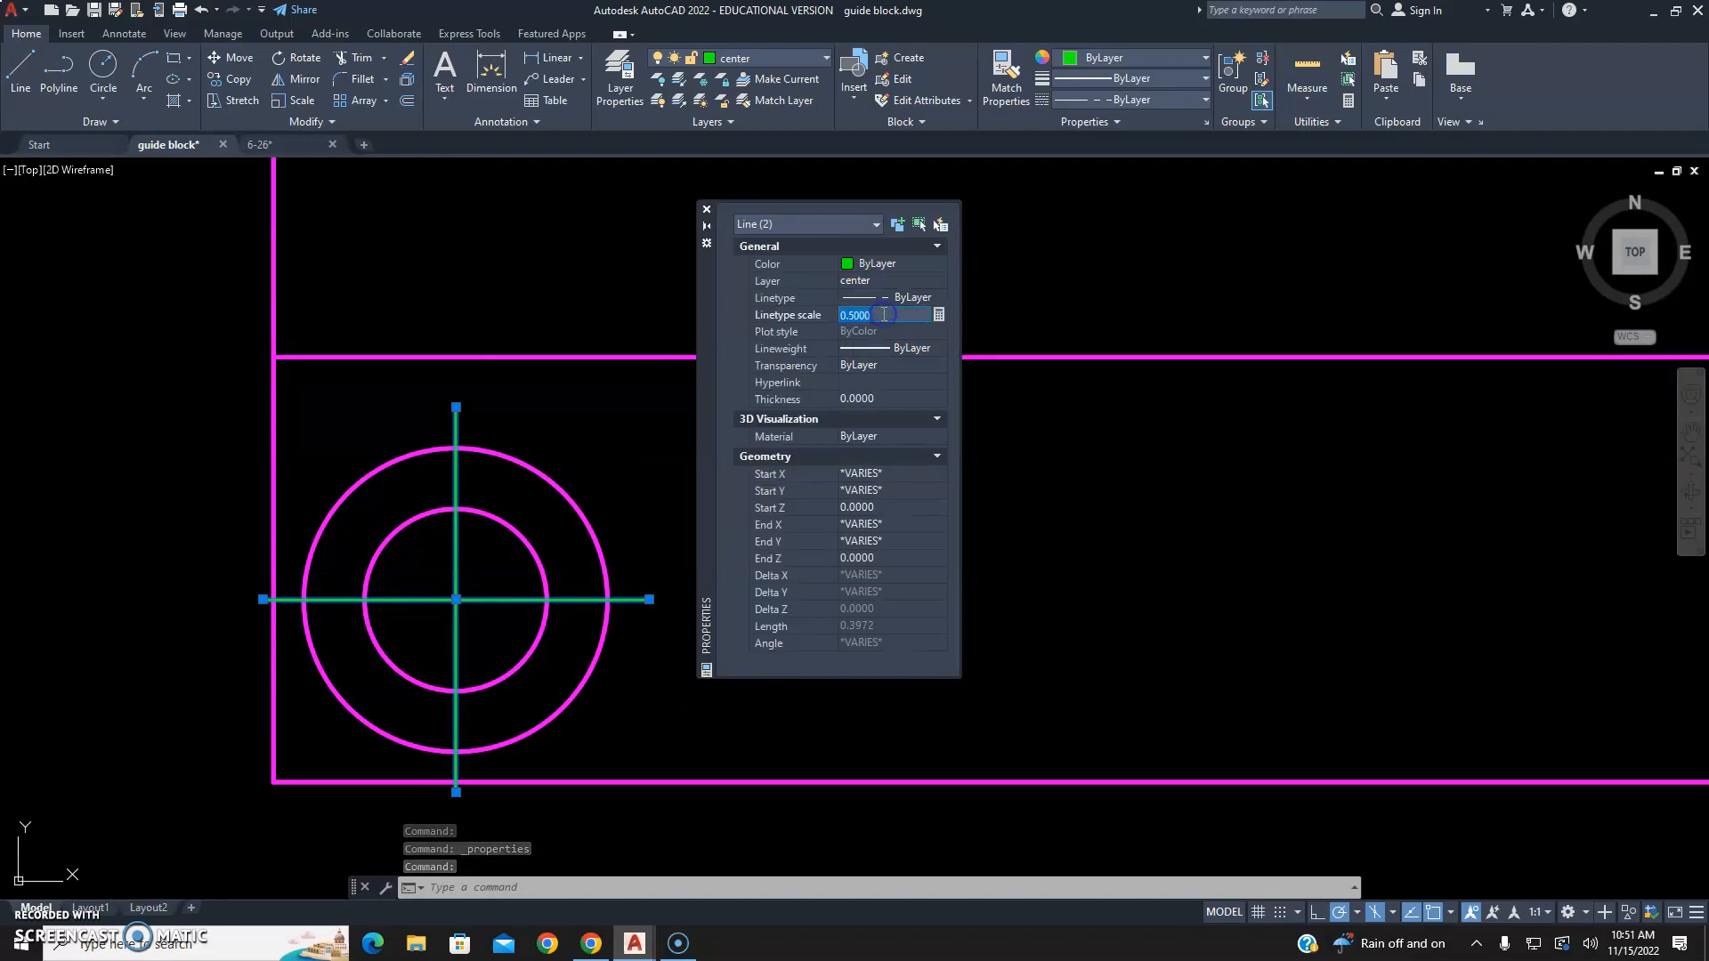
type(".2")
key("Return")
left_click(883, 314)
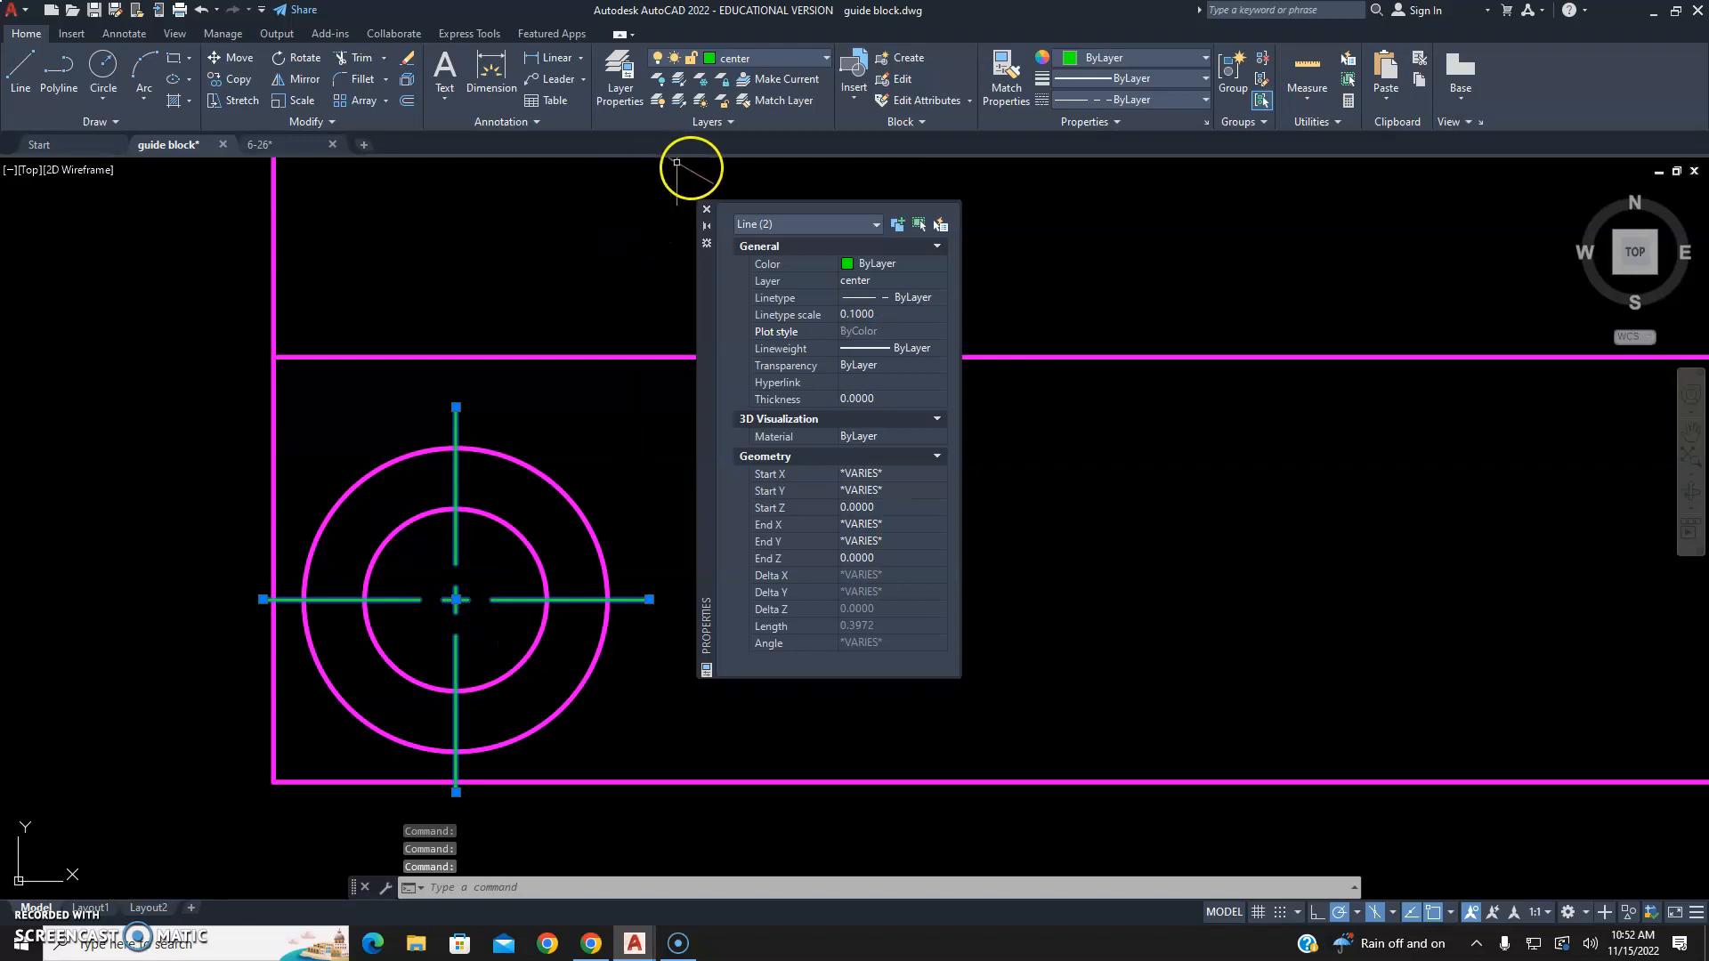
left_click(706, 211)
key("Escape")
key("Escape")
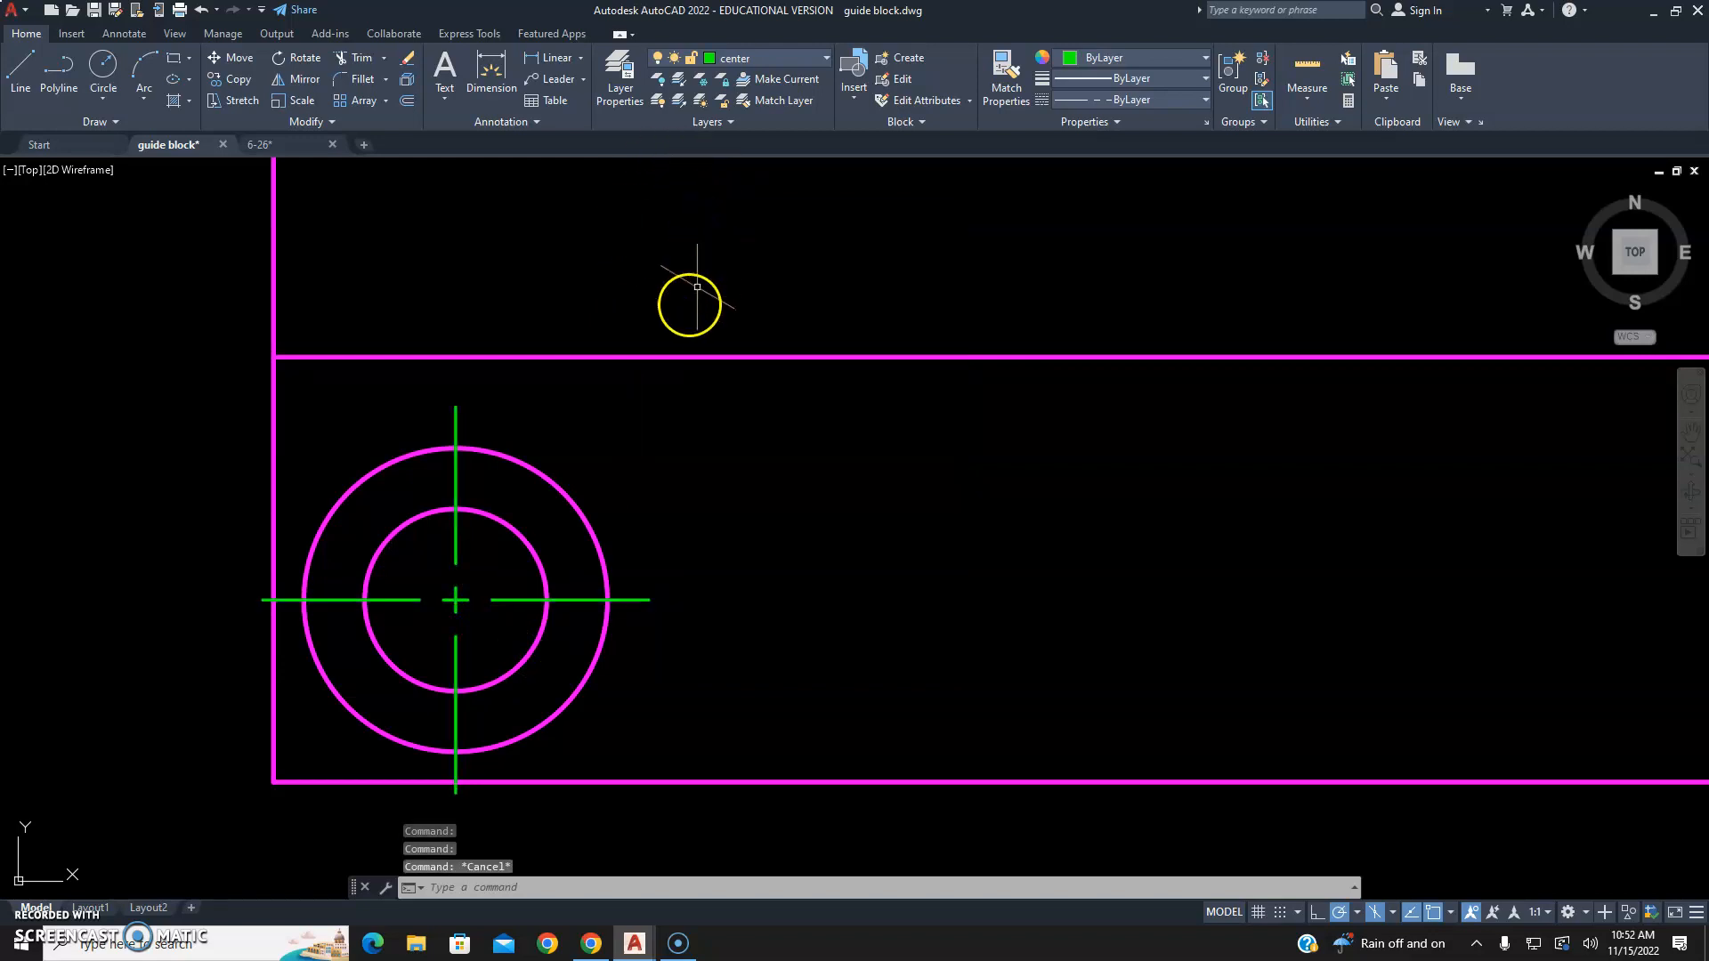
Copy the counterbored hole with its centre lines from its centre to the lower end of the upper-right vertical construction line.
scroll(626, 428, "down", 4)
middle_click_drag(1080, 302, 1026, 416)
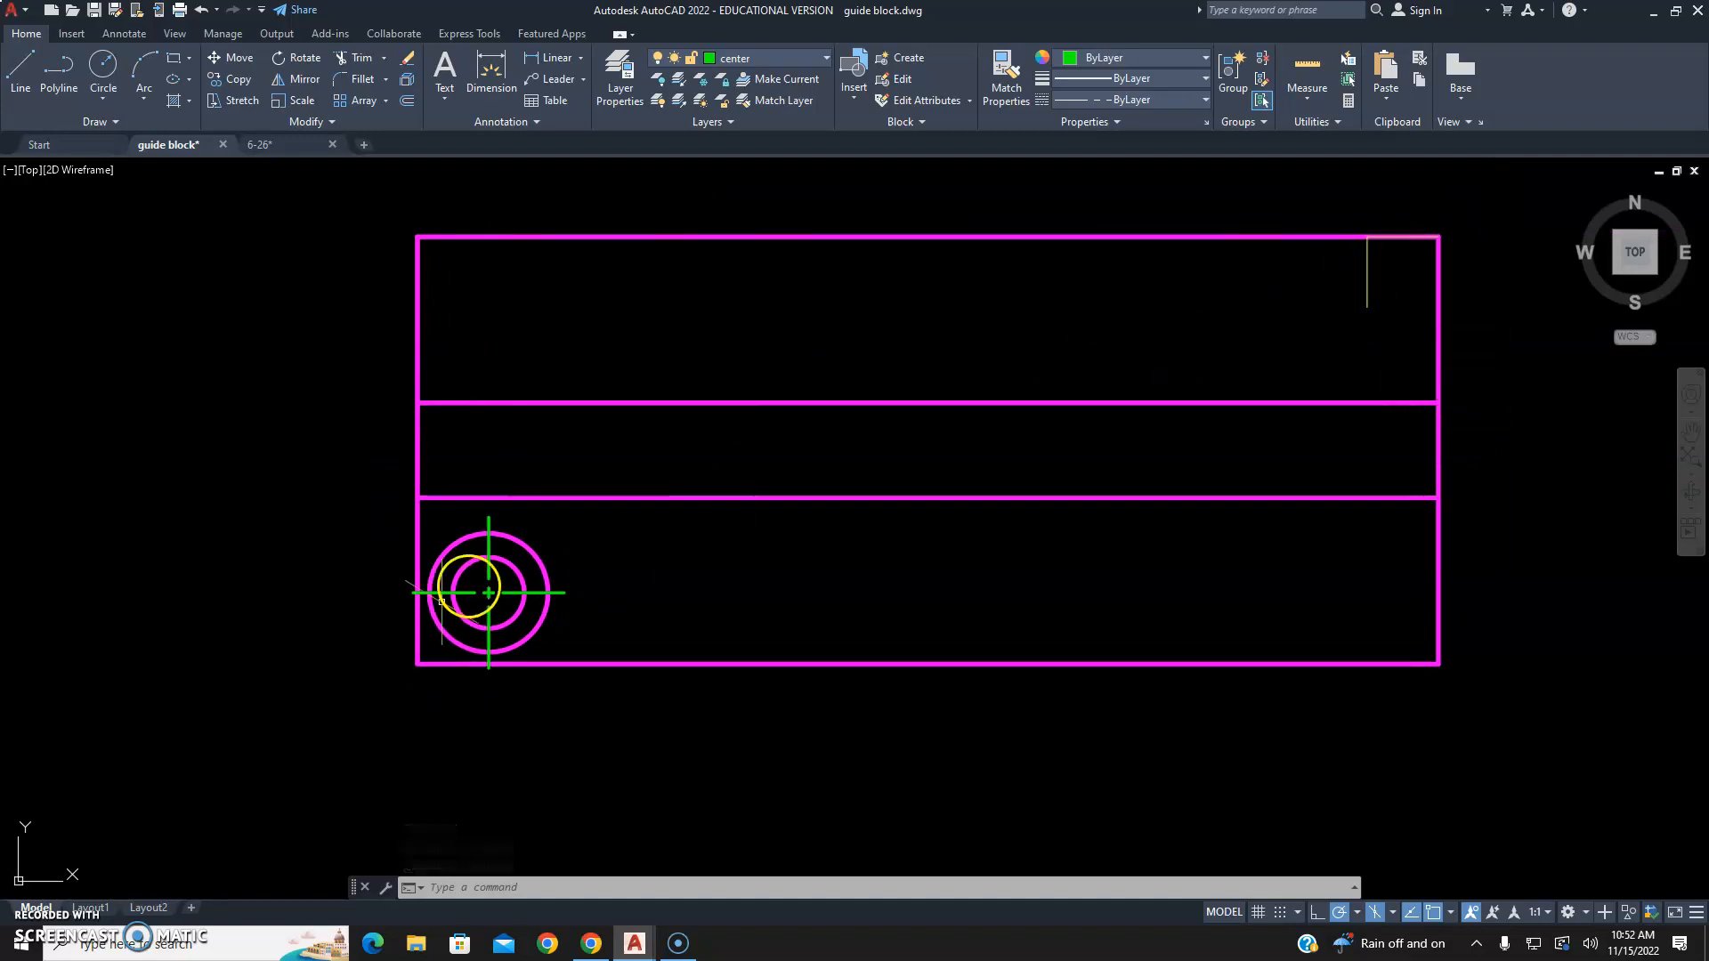
left_click(563, 533)
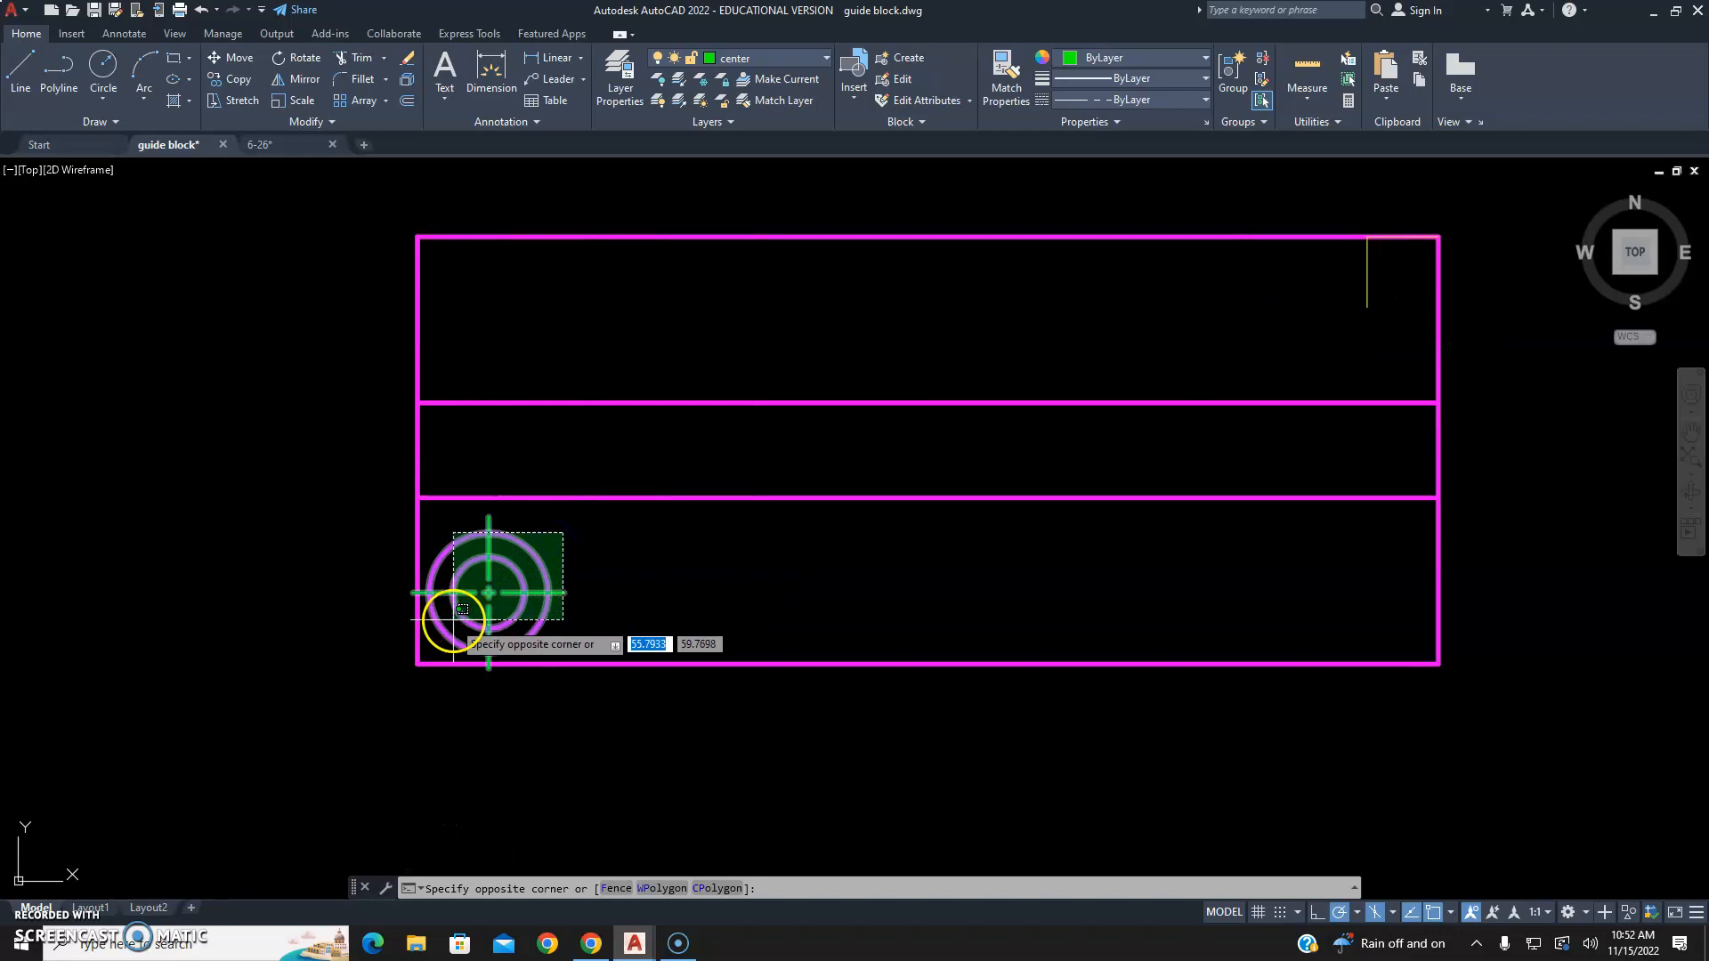
left_click(498, 607)
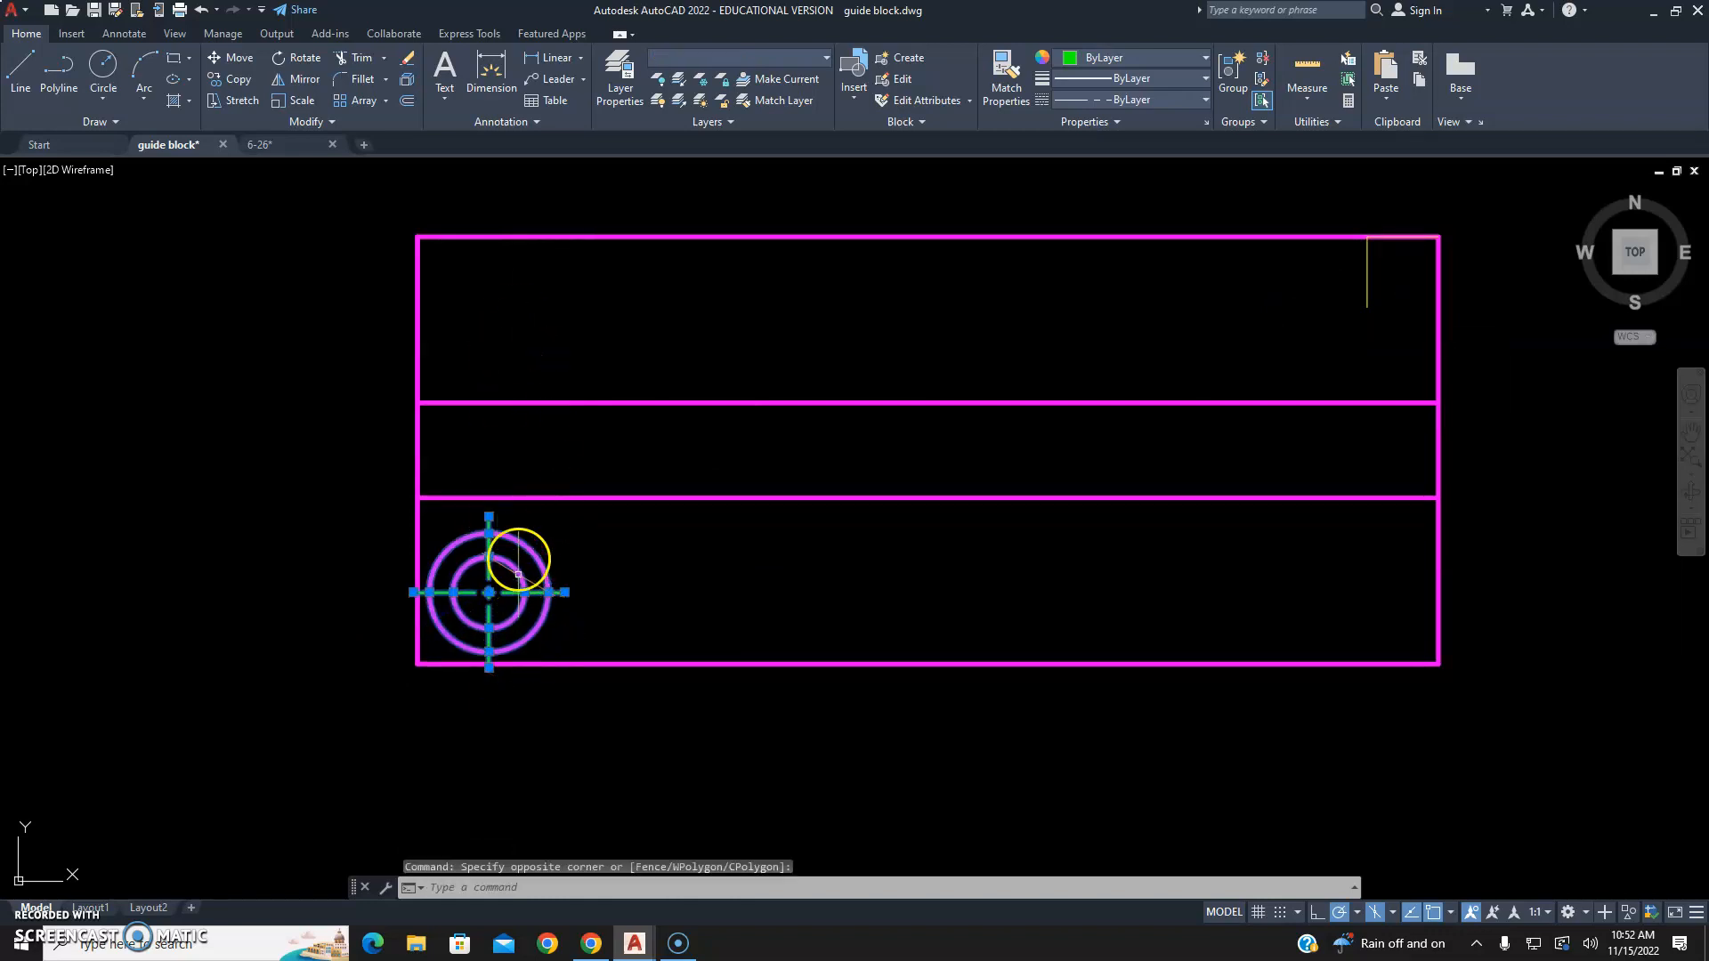
left_click(233, 77)
left_click(489, 593)
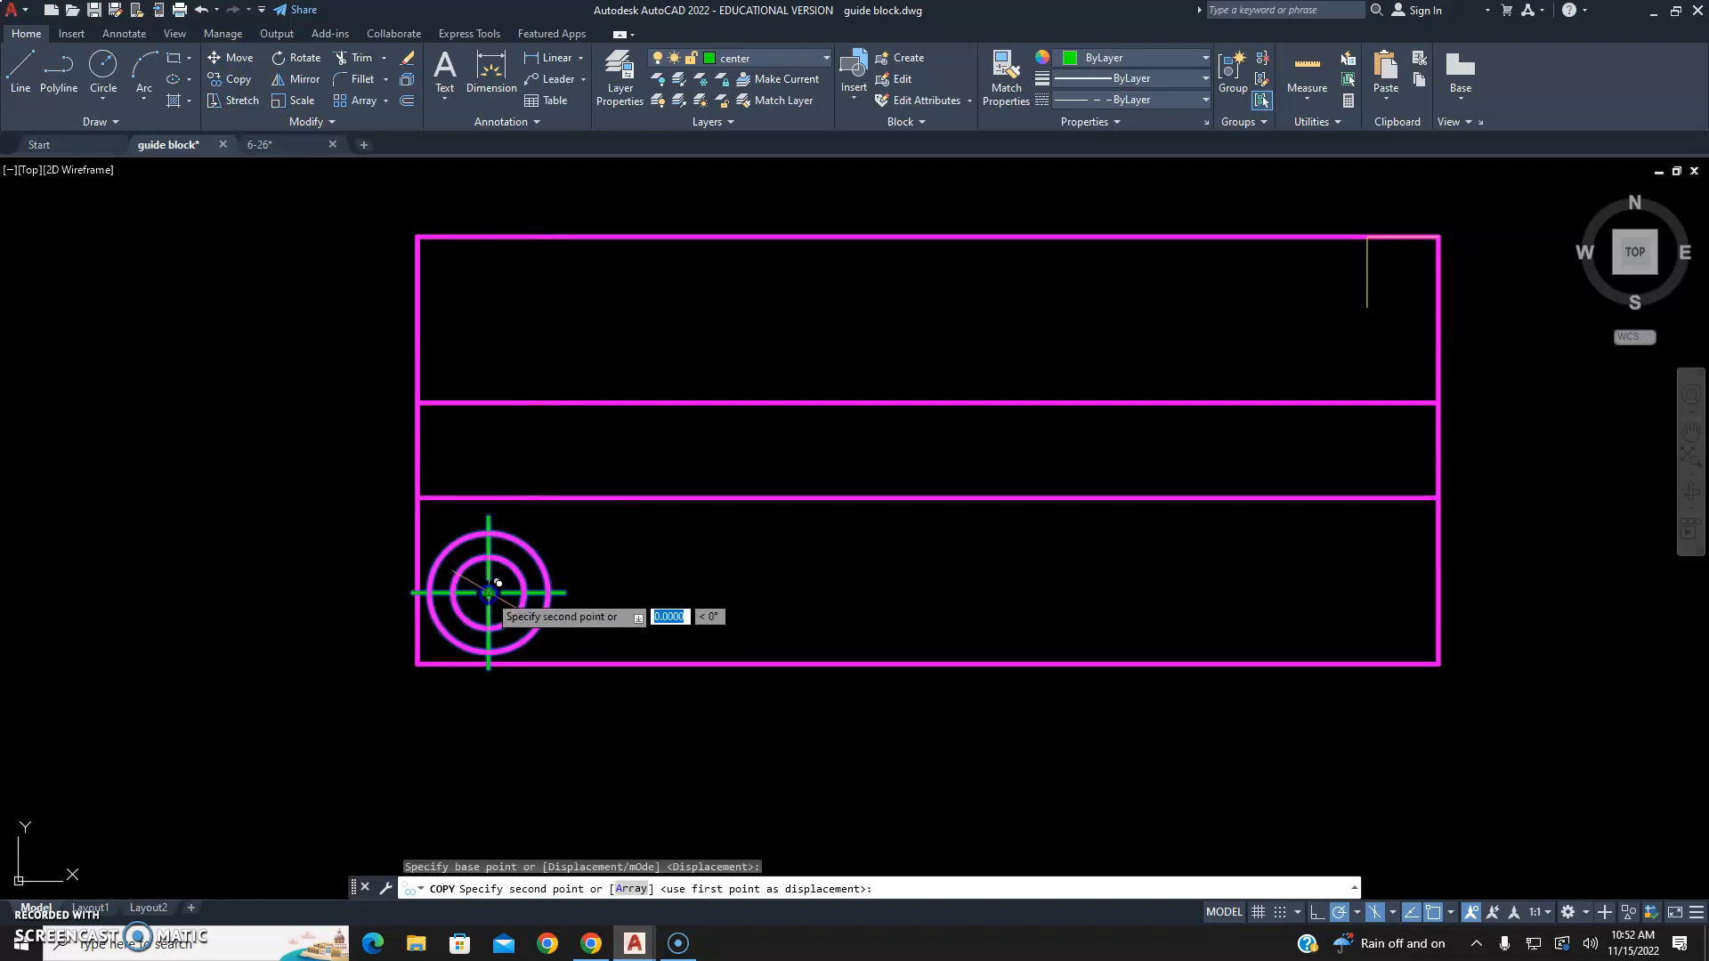
left_click(1367, 308)
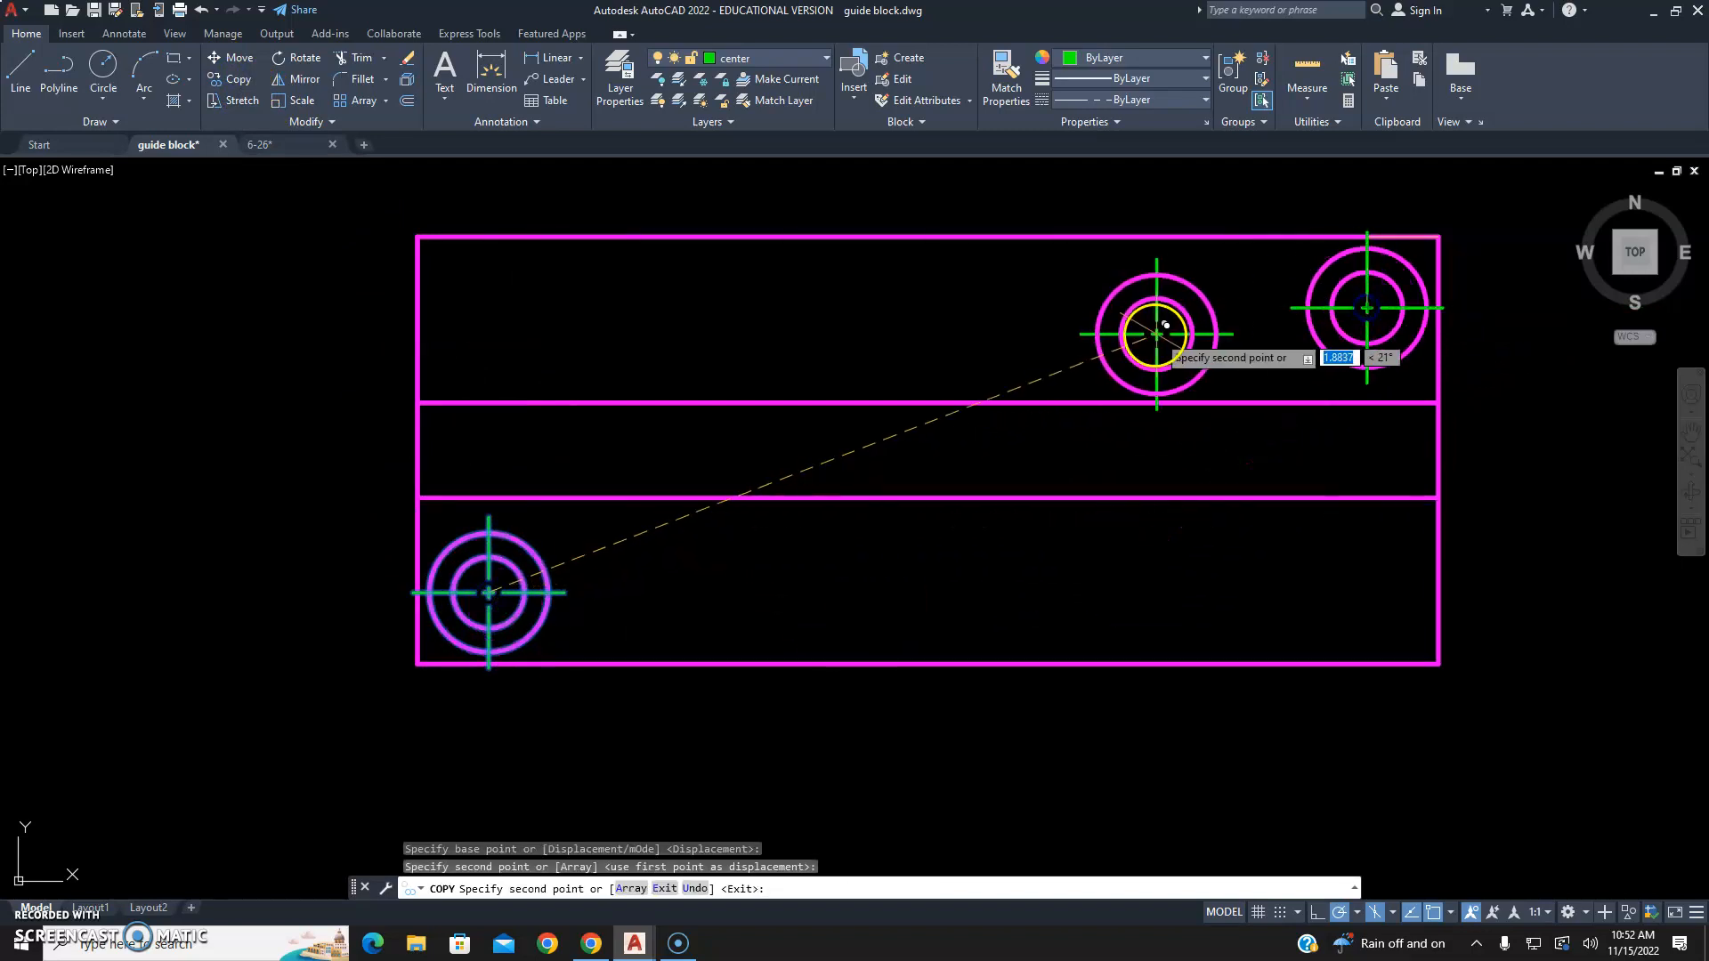
key("Escape")
Try to erase the vertical construction line that lies under the upper-right hole's centre line.
scroll(1378, 294, "up", 8)
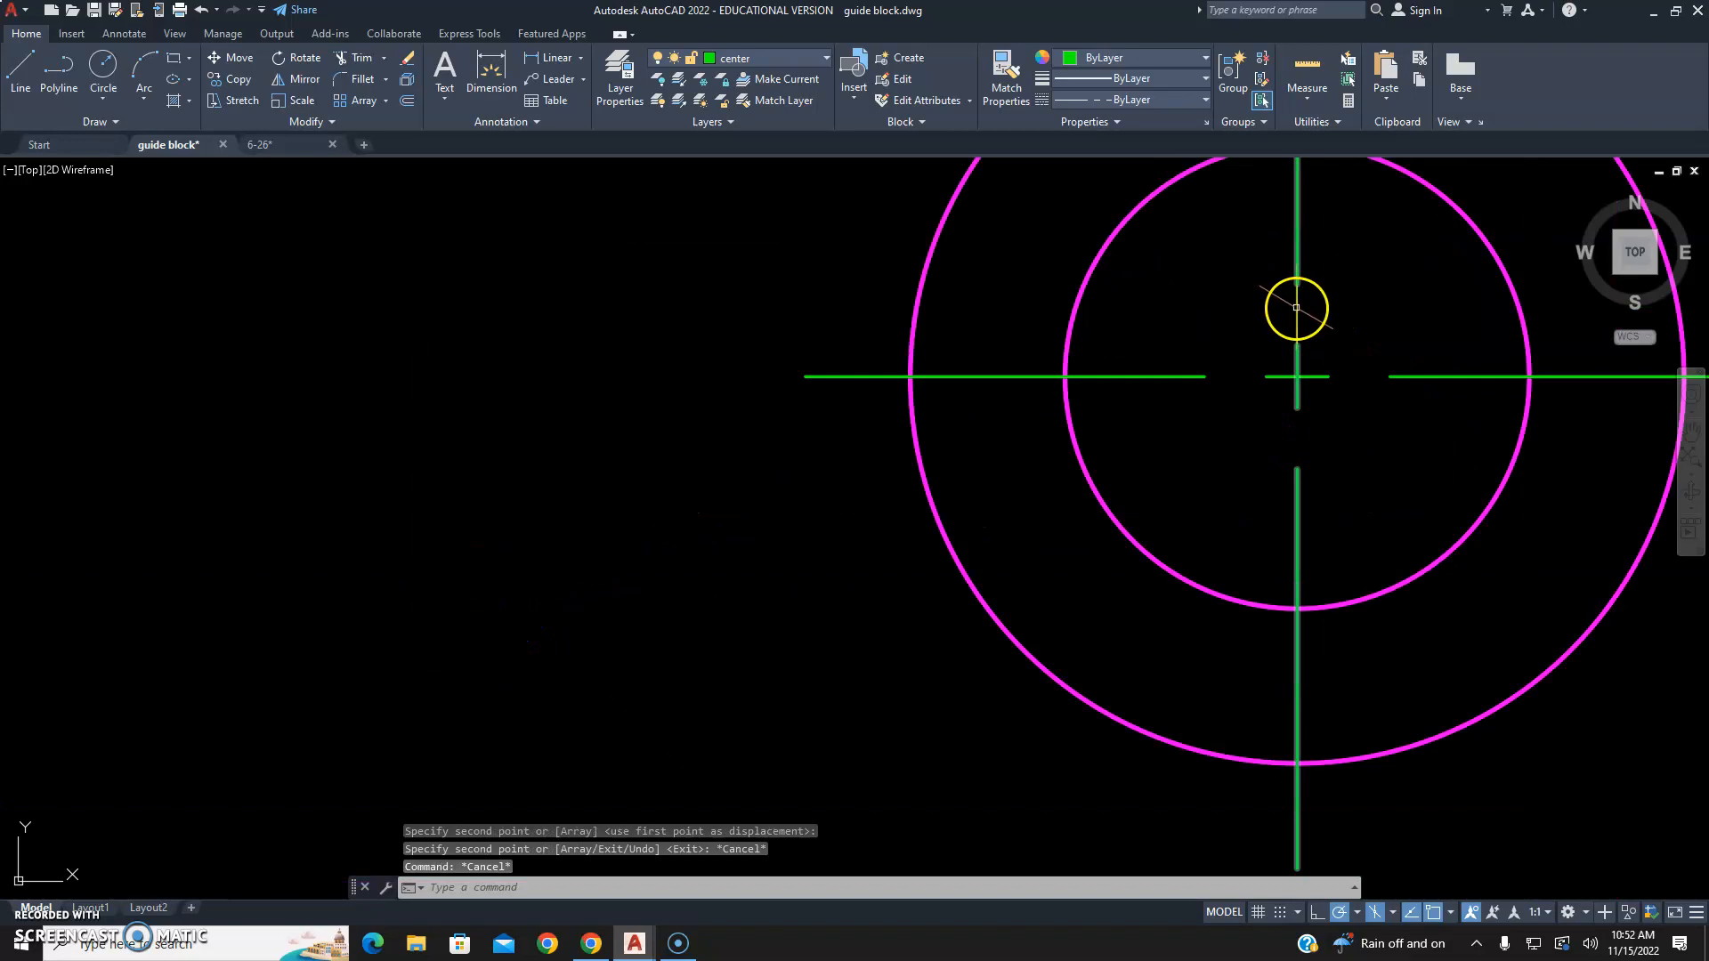
left_click(1297, 308)
key("Delete")
scroll(1220, 381, "down", 2)
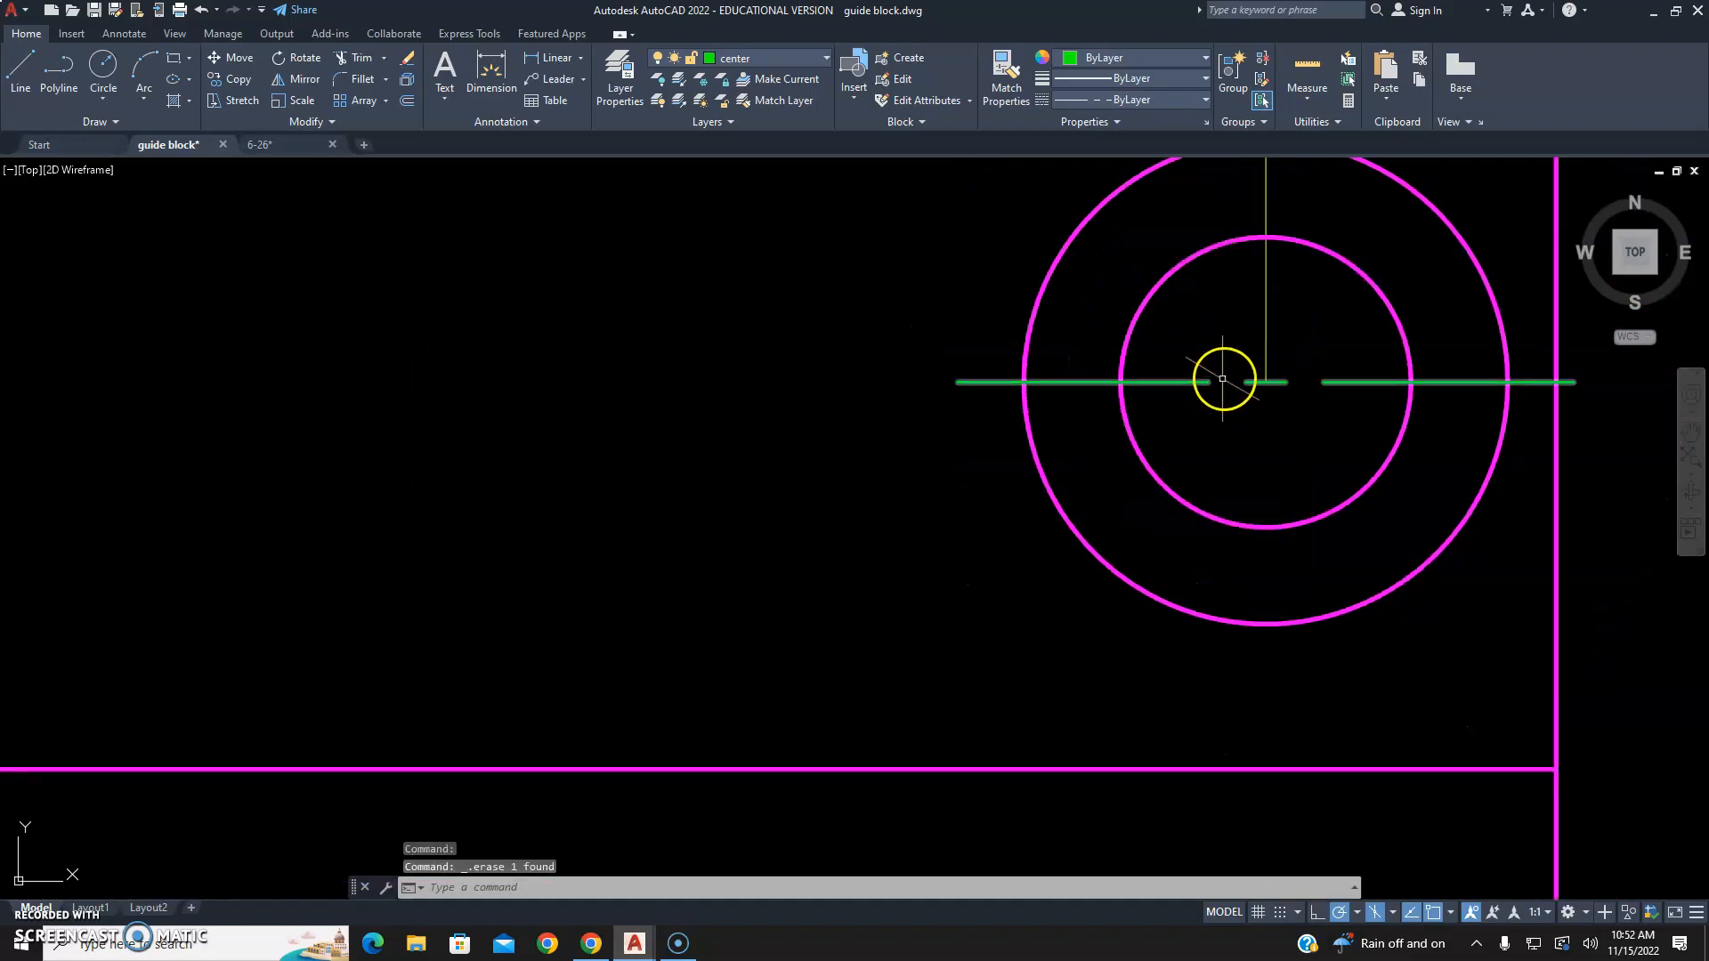
key("ctrl+z")
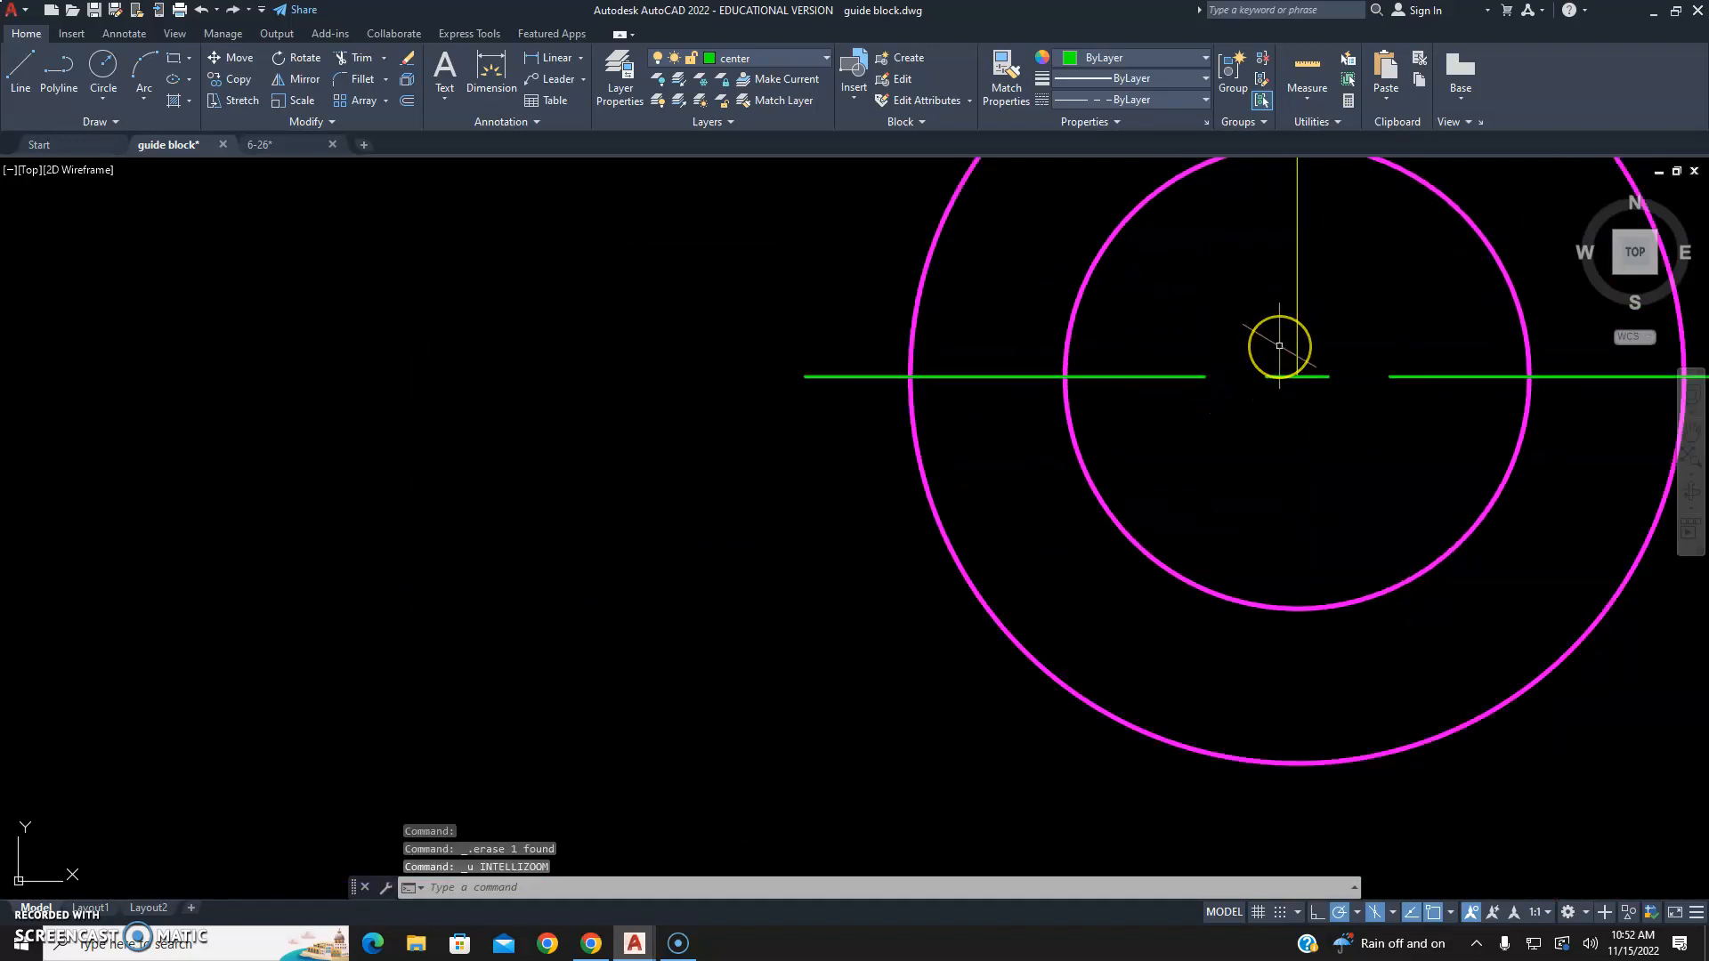
key("ctrl+z")
left_click(1297, 319)
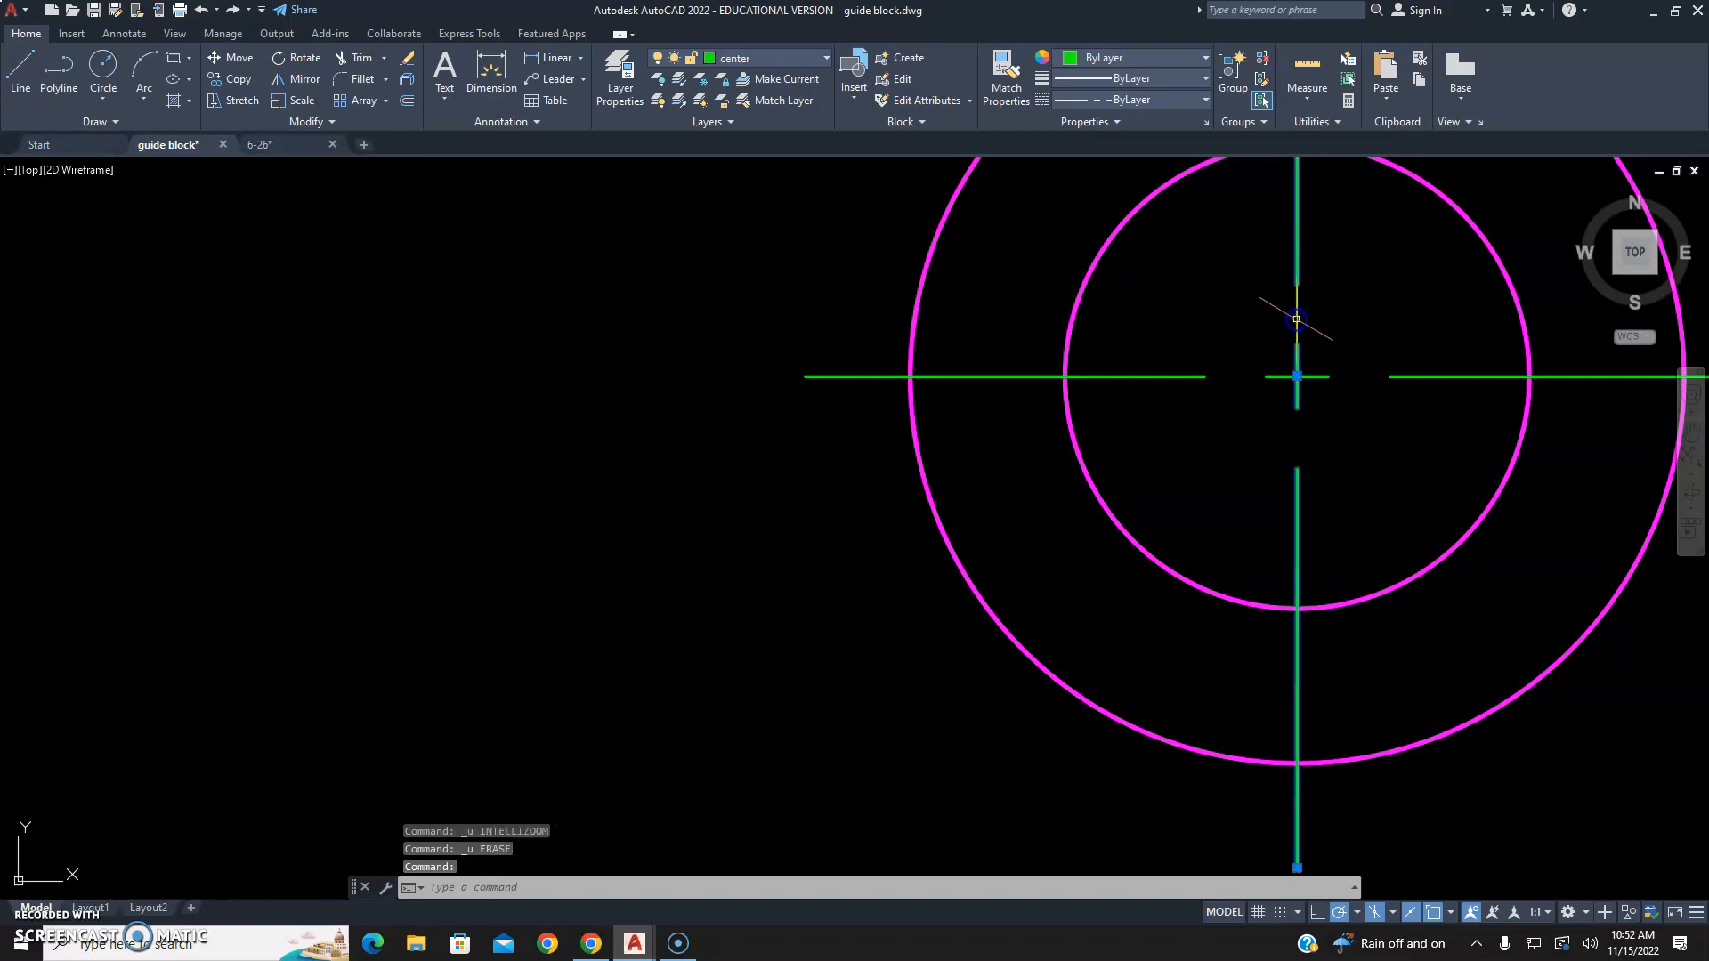
key("Escape")
key("Escape")
Erase the short horizontal construction line overlapping the rectangle's upper edge at the upper-right corner.
middle_click_drag(1371, 316, 1066, 710)
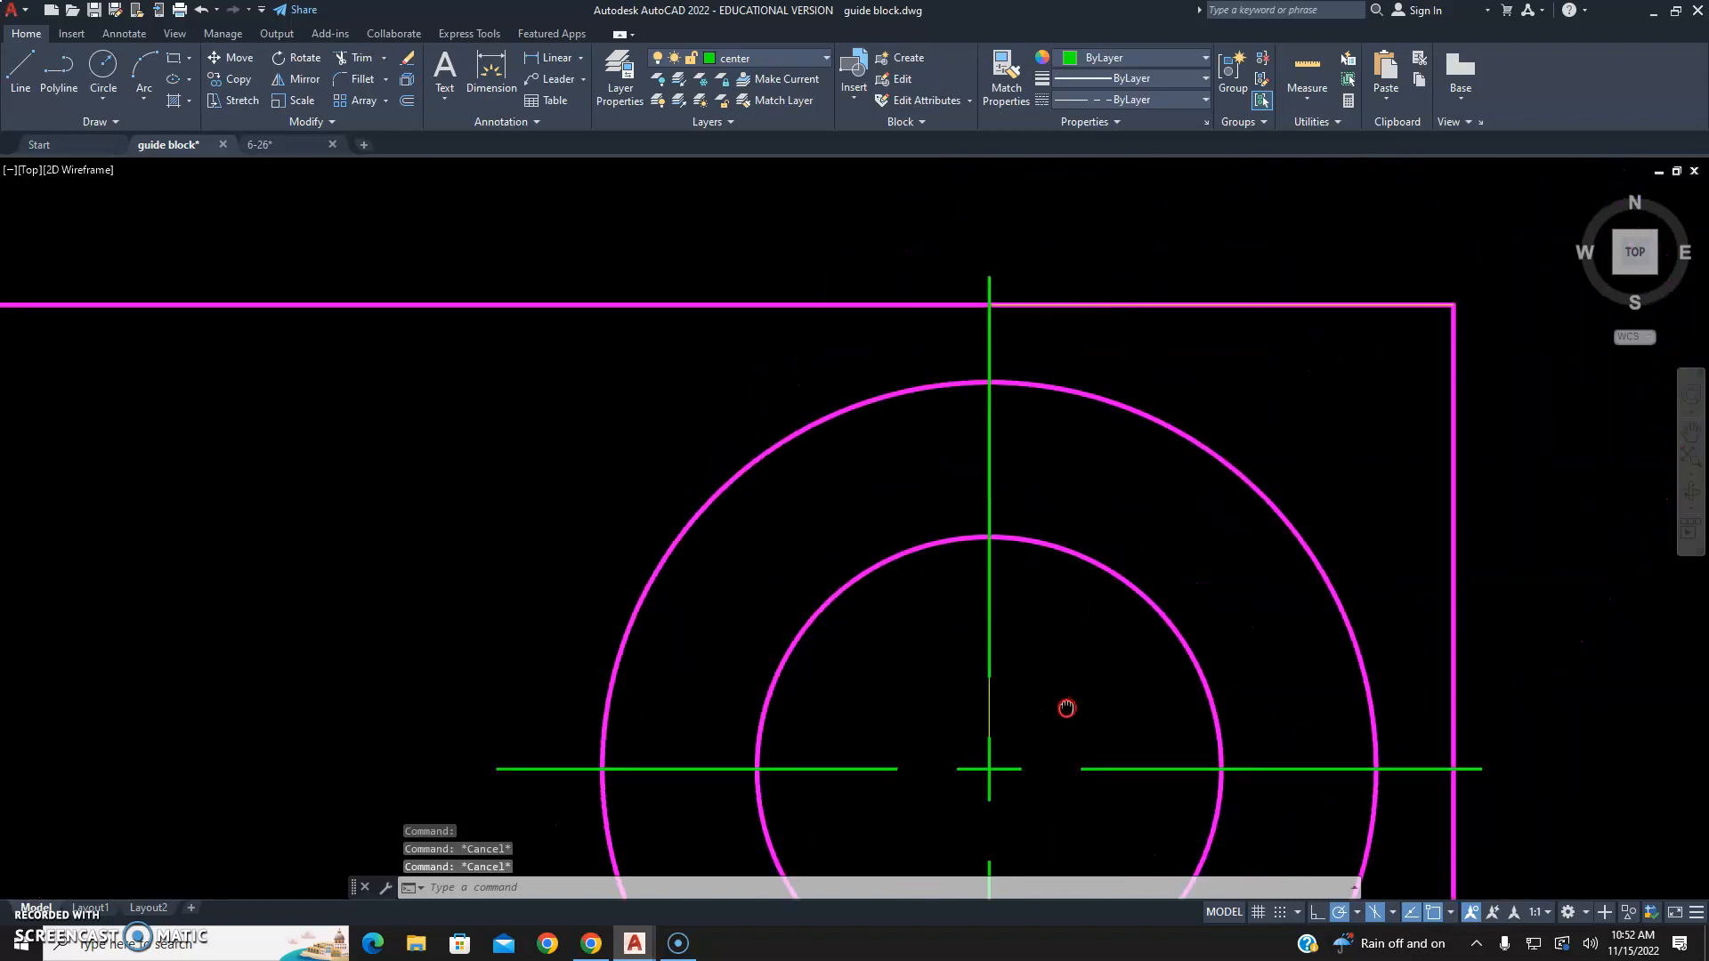
left_click(1051, 305)
key("Delete")
scroll(1023, 482, "down", 4)
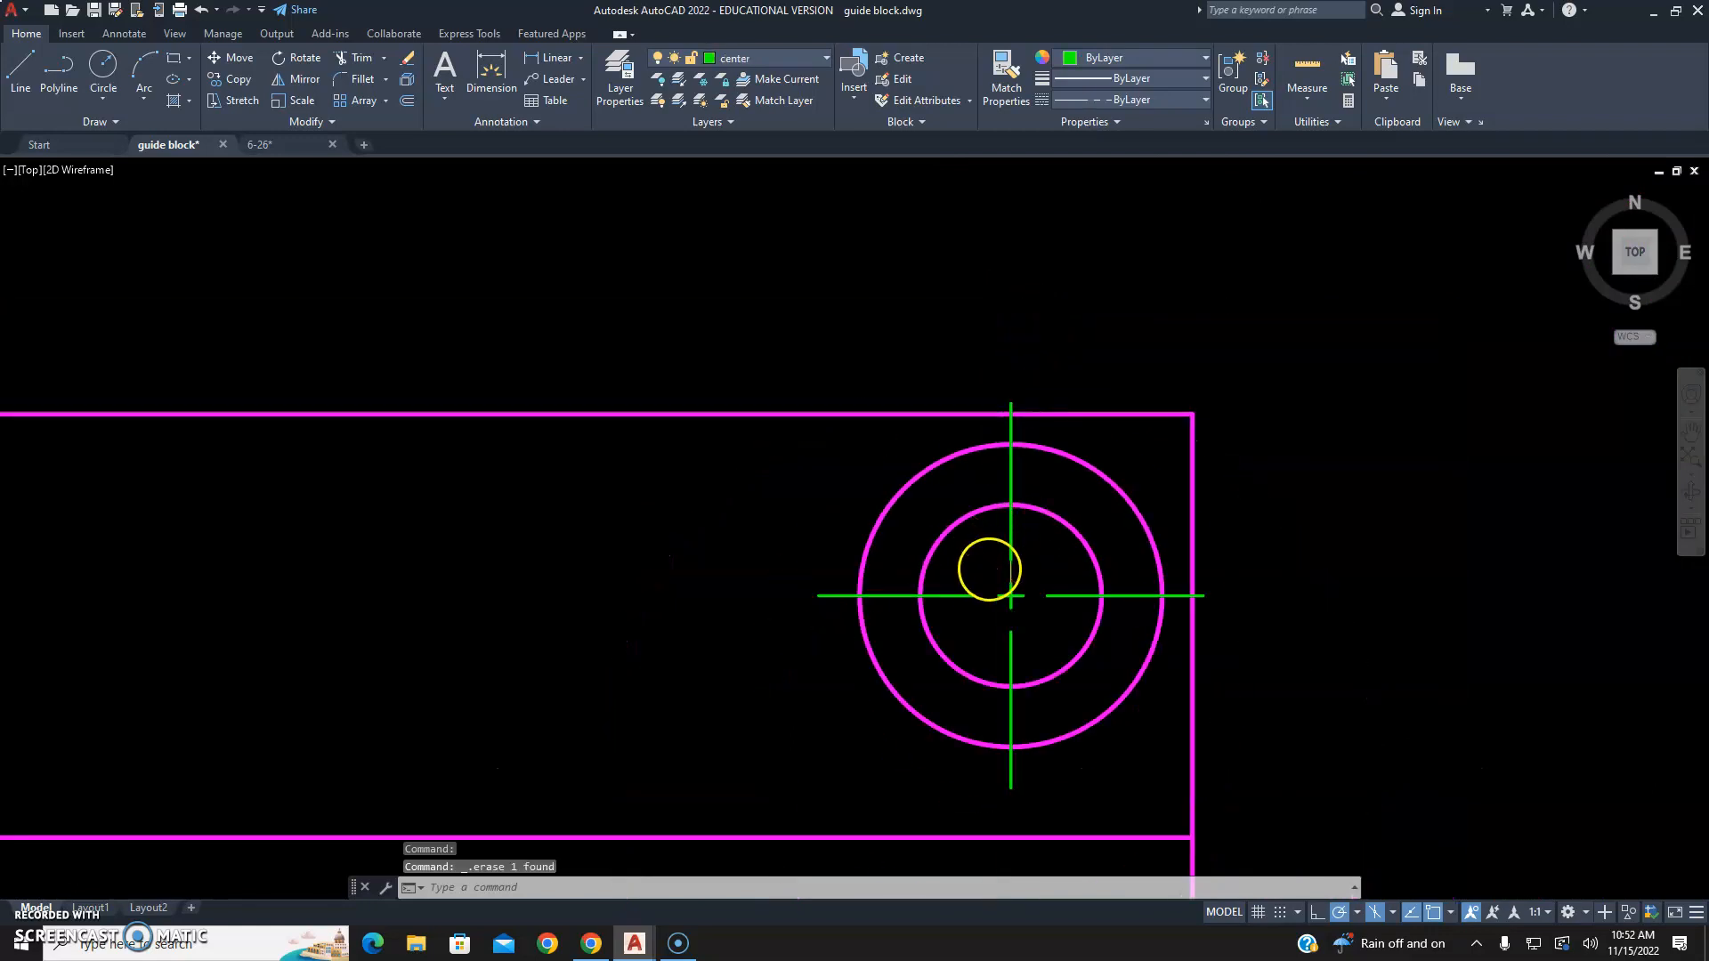
Move the upper-right hole's vertical centre line aside and erase the vertical construction line beneath it.
scroll(988, 568, "up", 4)
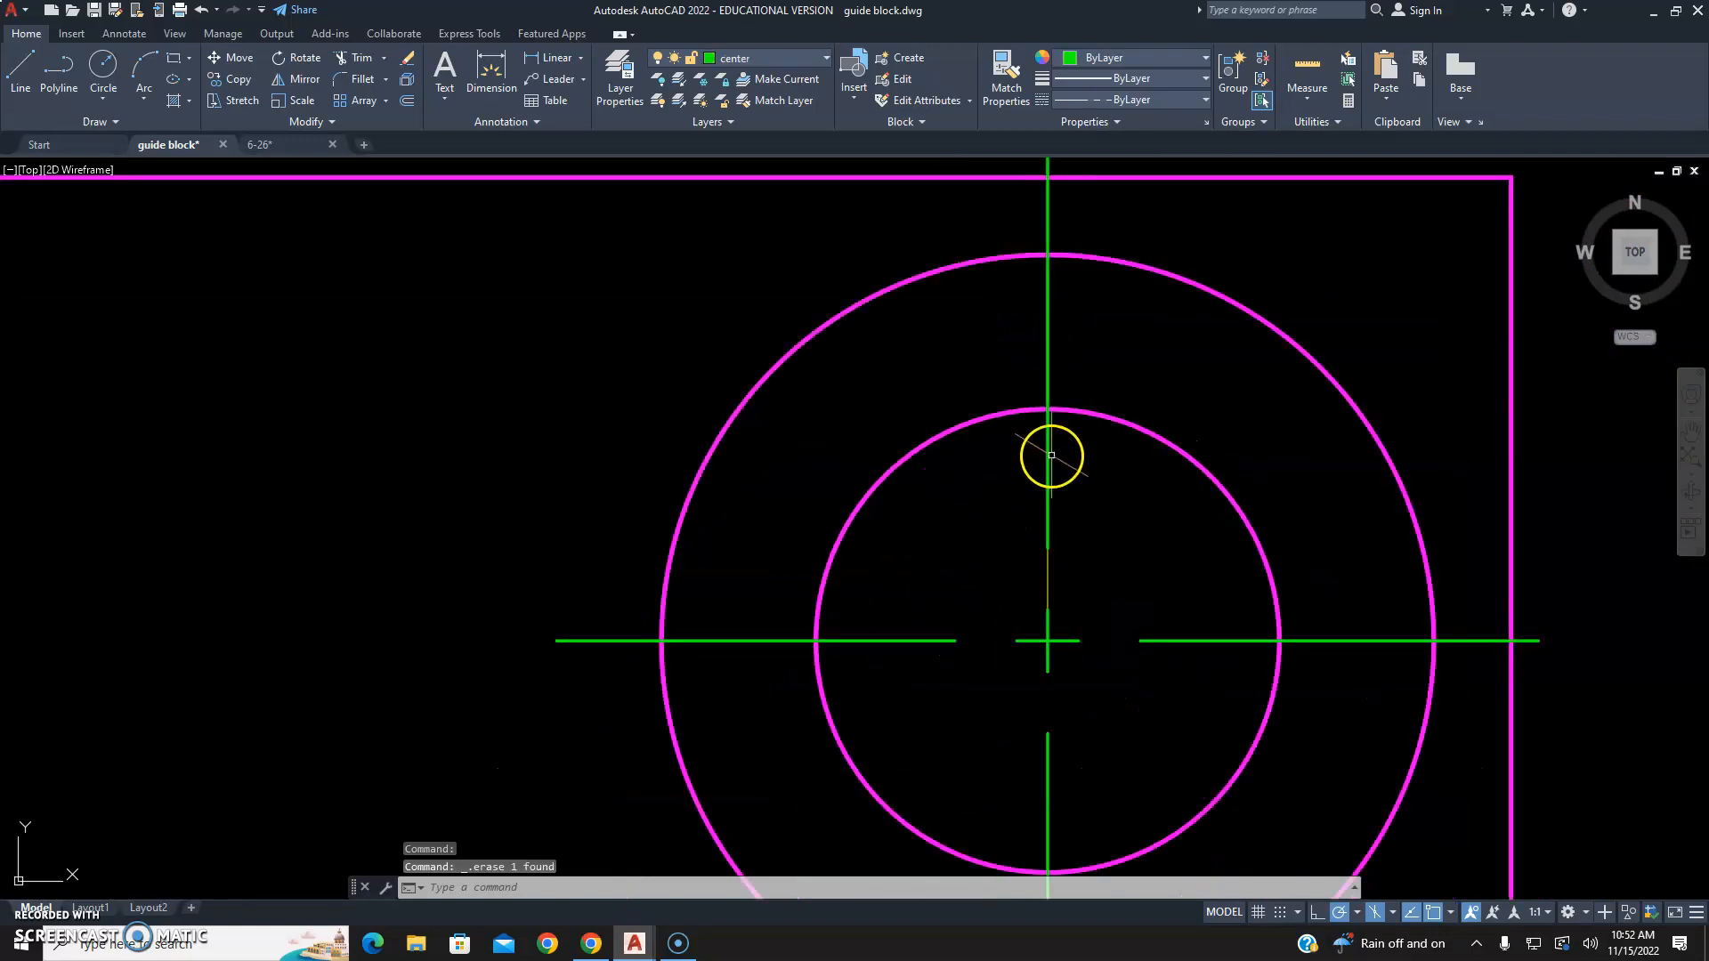
left_click(1048, 640)
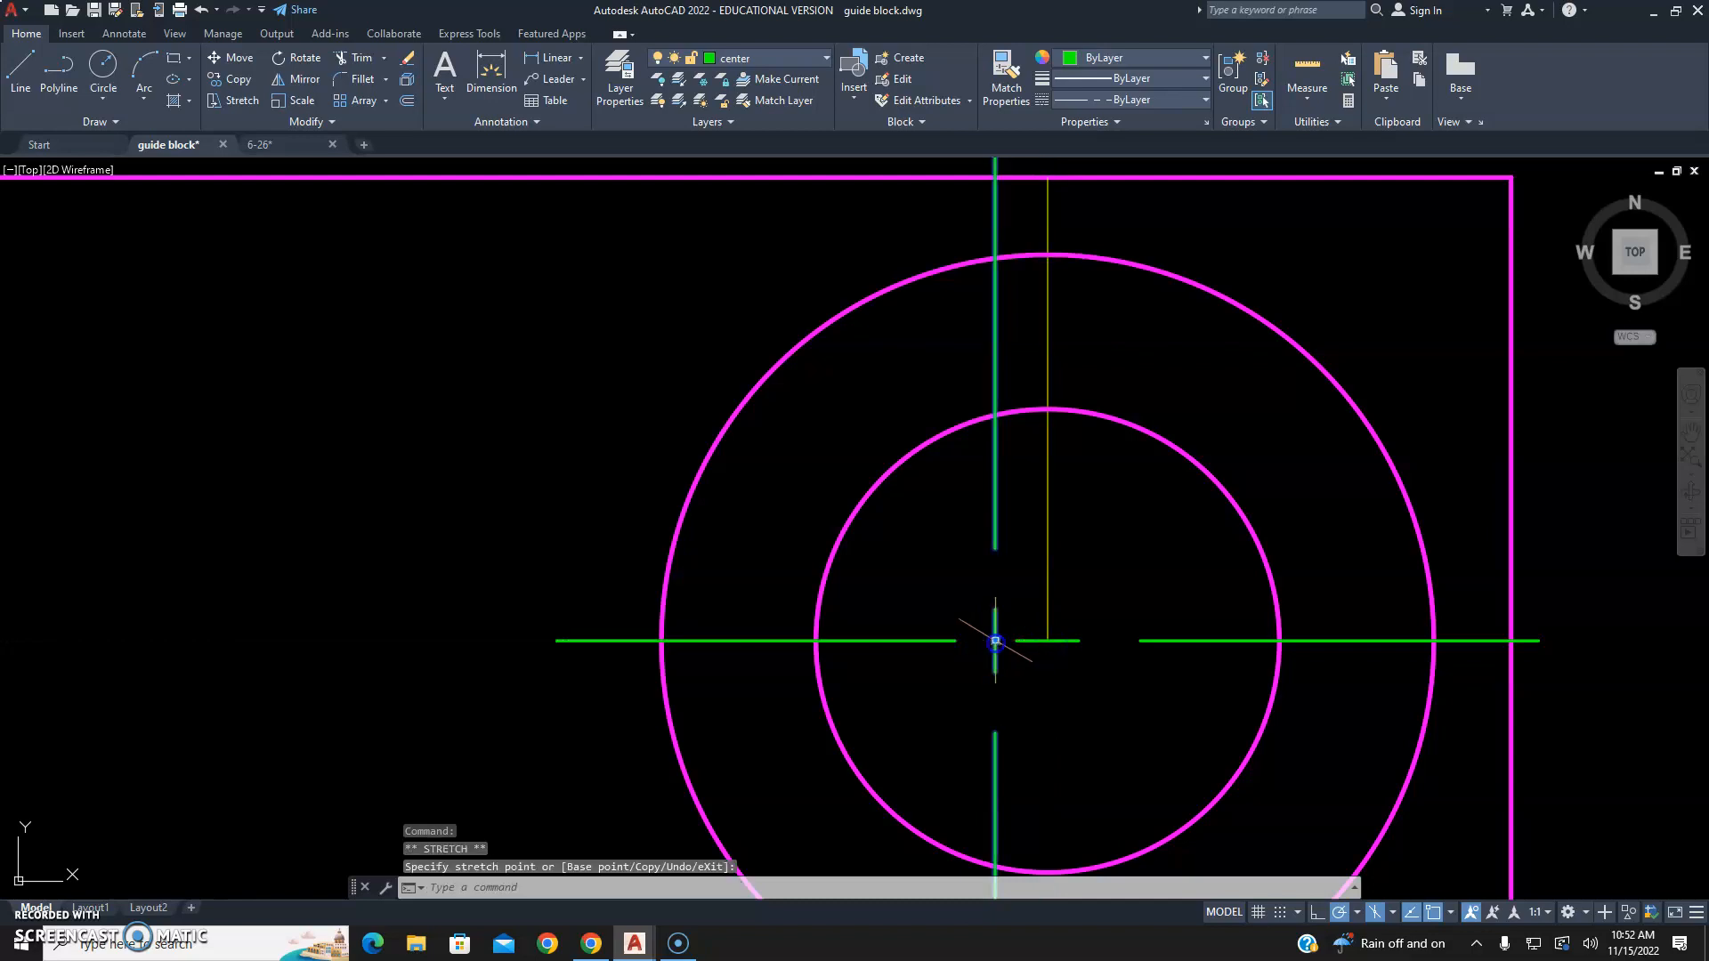
key("Escape")
left_click(1028, 591)
key("Delete")
Move the vertical centre line back onto the centre of the upper-right hole.
left_click(995, 634)
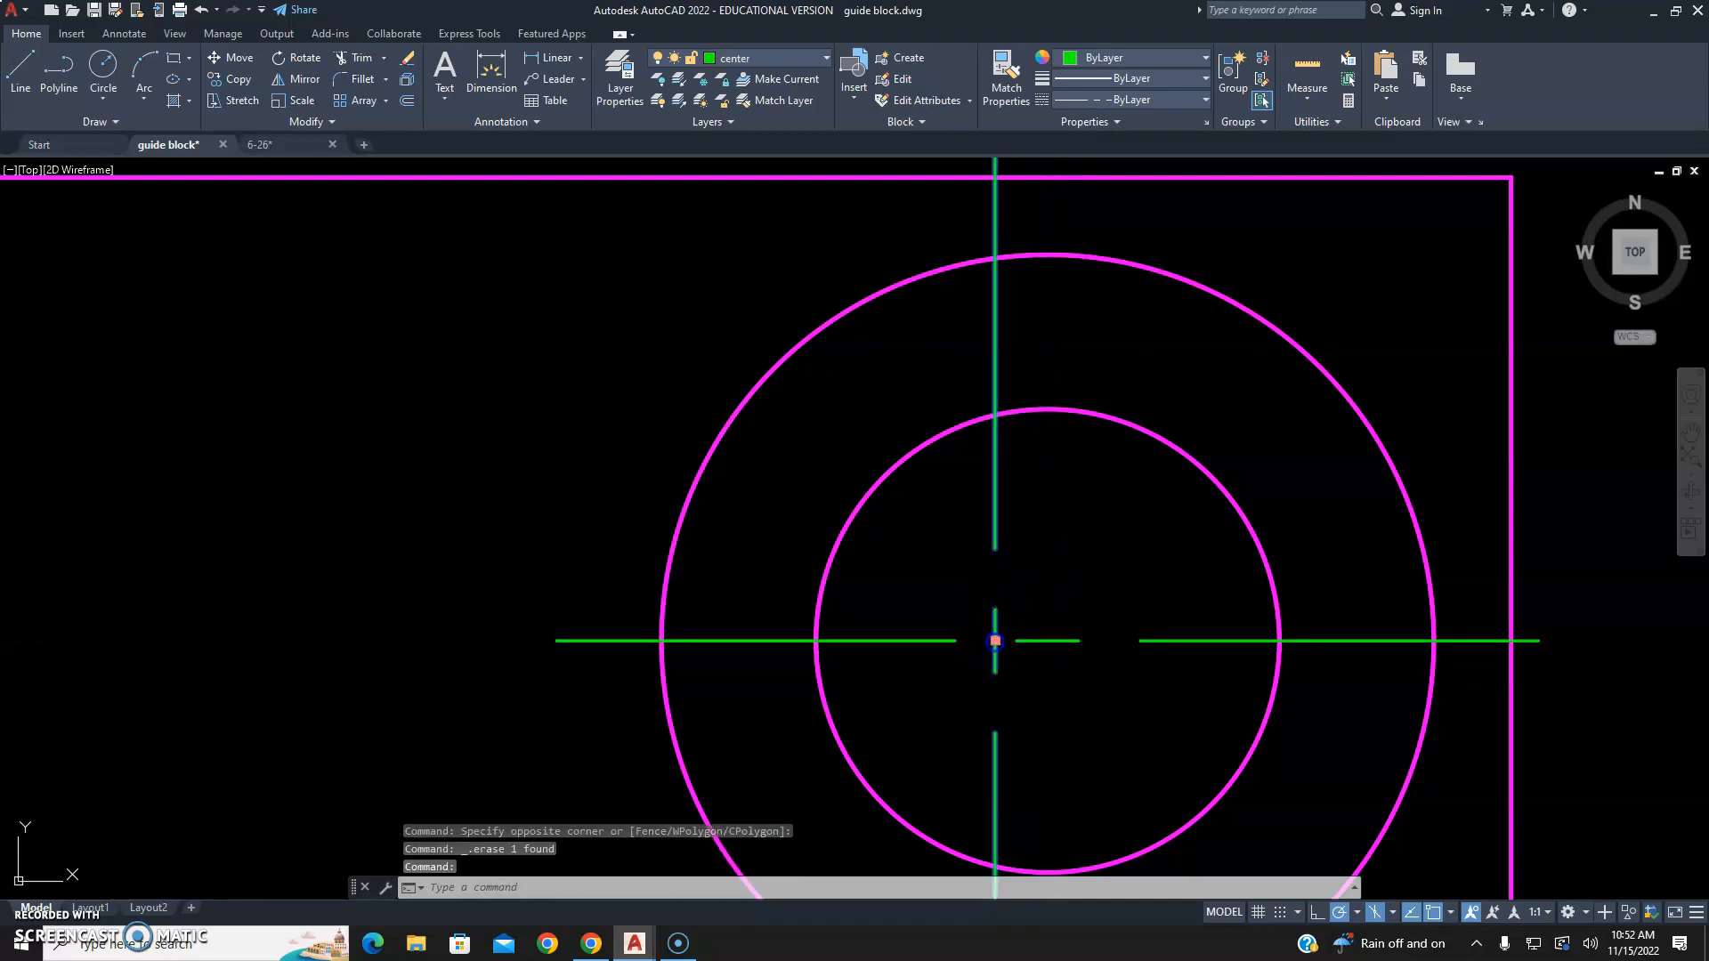
left_click(995, 641)
left_click(1048, 641)
key("Escape")
key("Escape")
scroll(1083, 584, "down", 6)
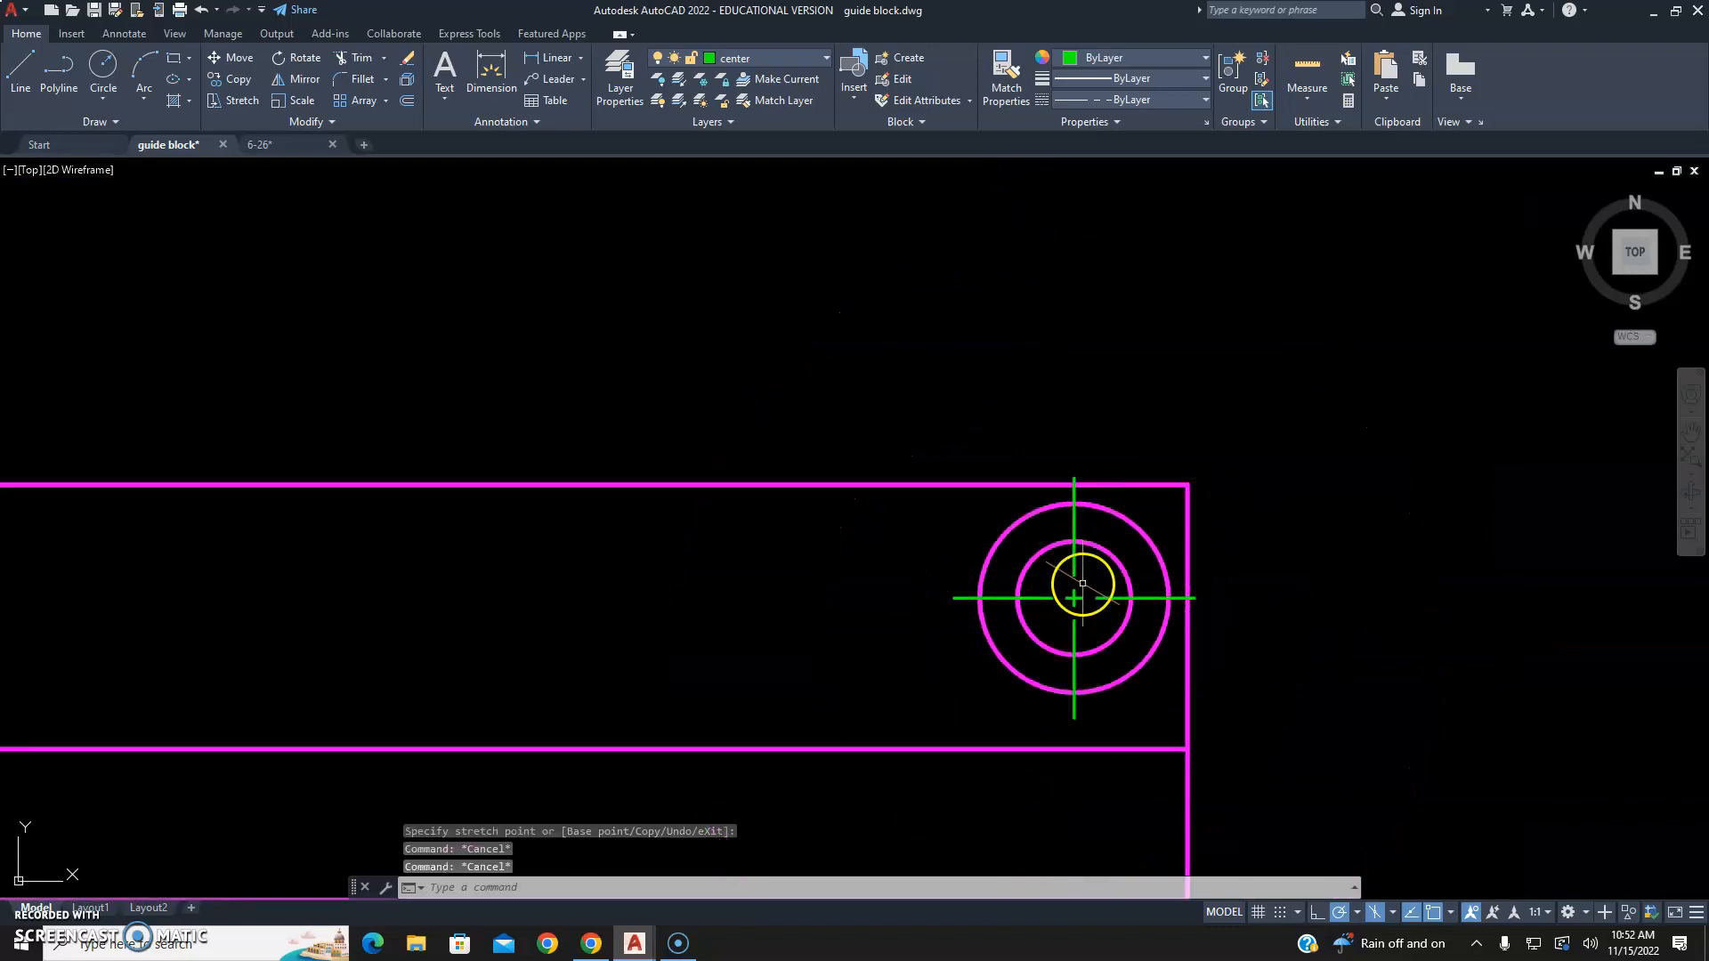
scroll(943, 561, "down", 8)
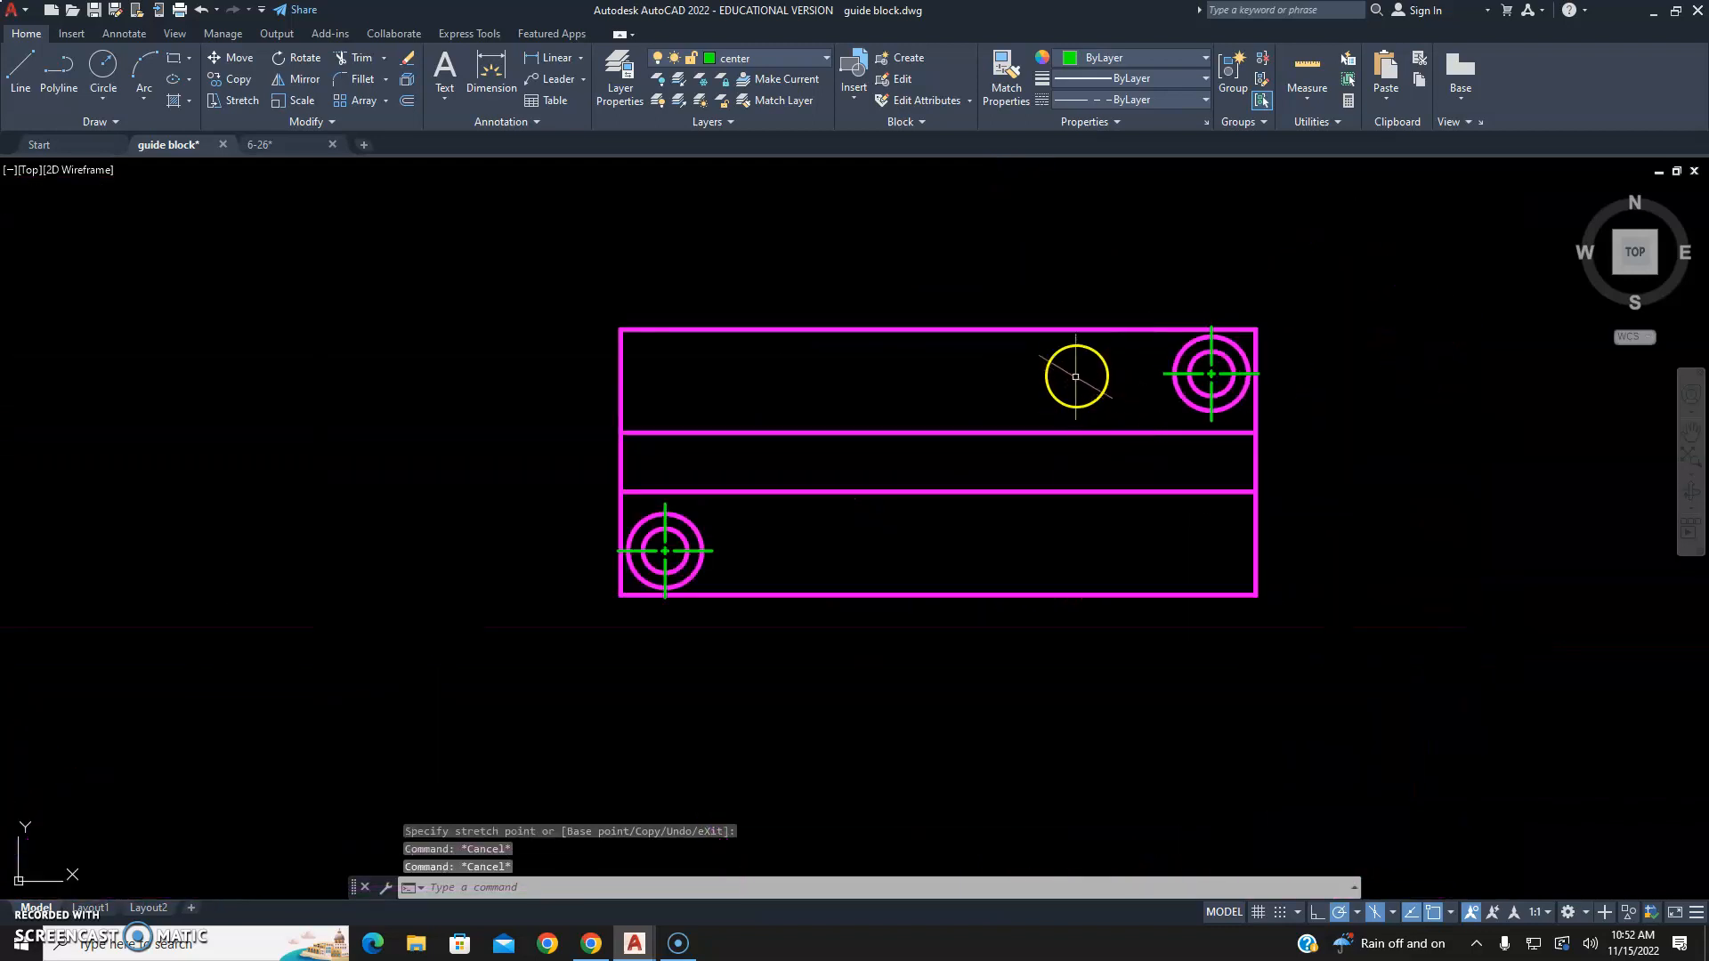
Switch to the 6-26 drawing and examine the isometric guide block's height, slot and counterbore dimensions.
middle_click_drag(1076, 374, 941, 538)
middle_click_drag(1228, 496, 1064, 462)
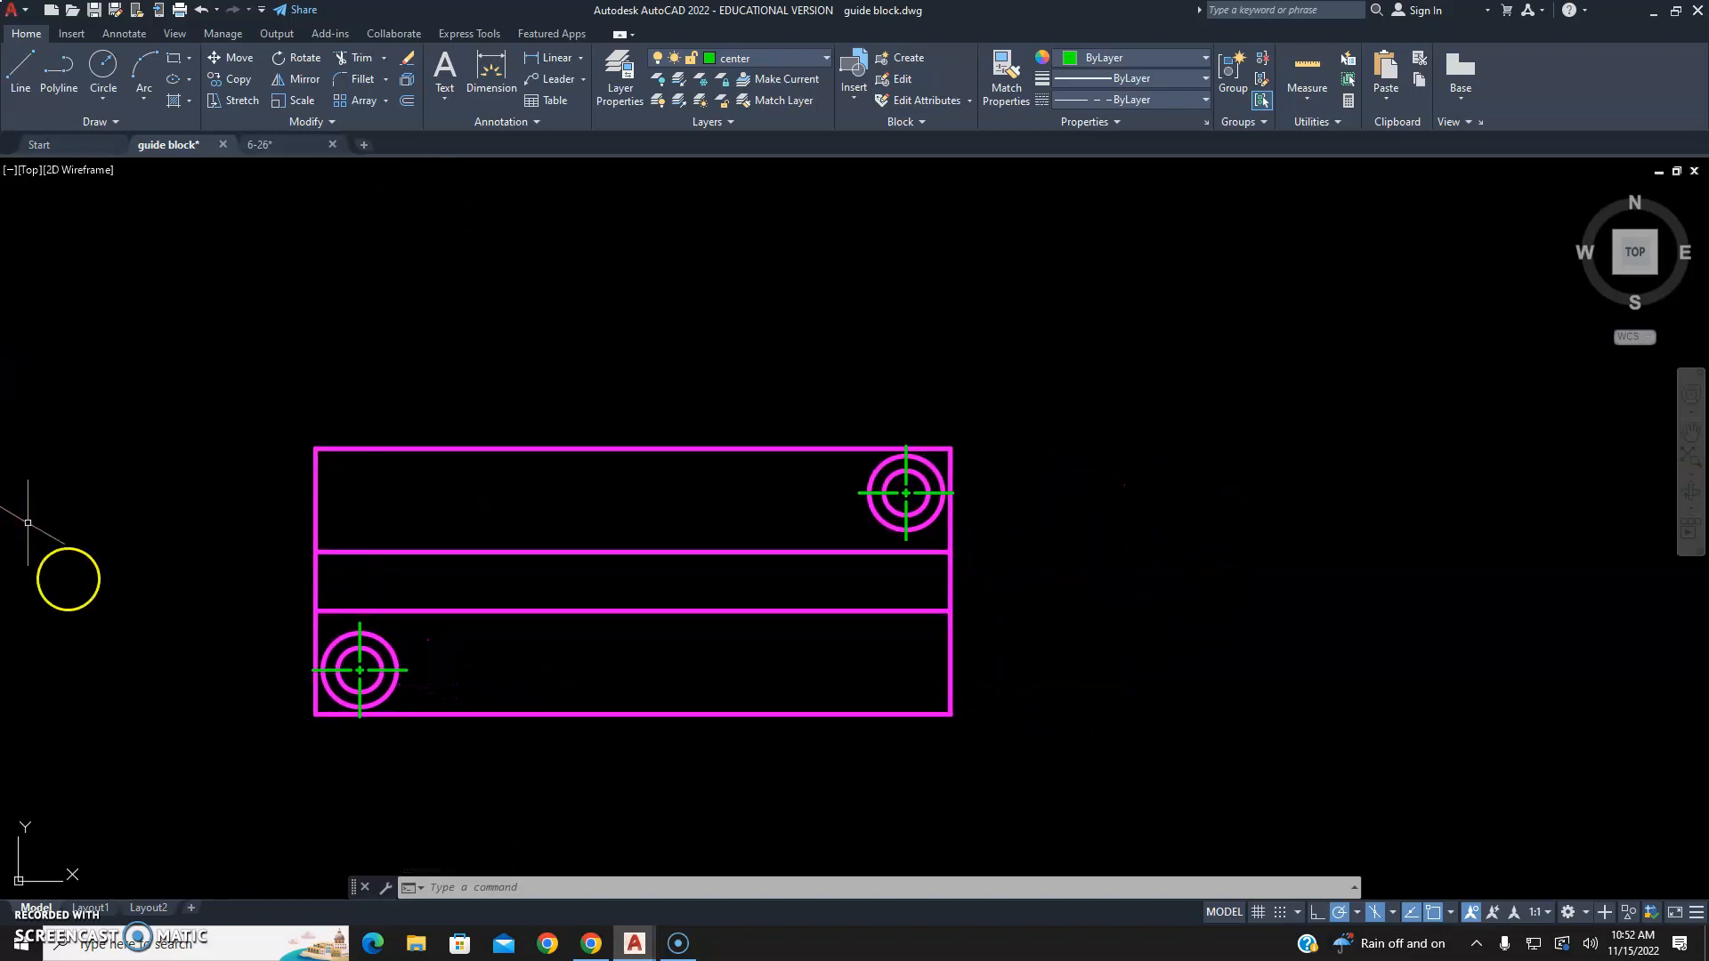
left_click(275, 146)
scroll(801, 463, "up", 2)
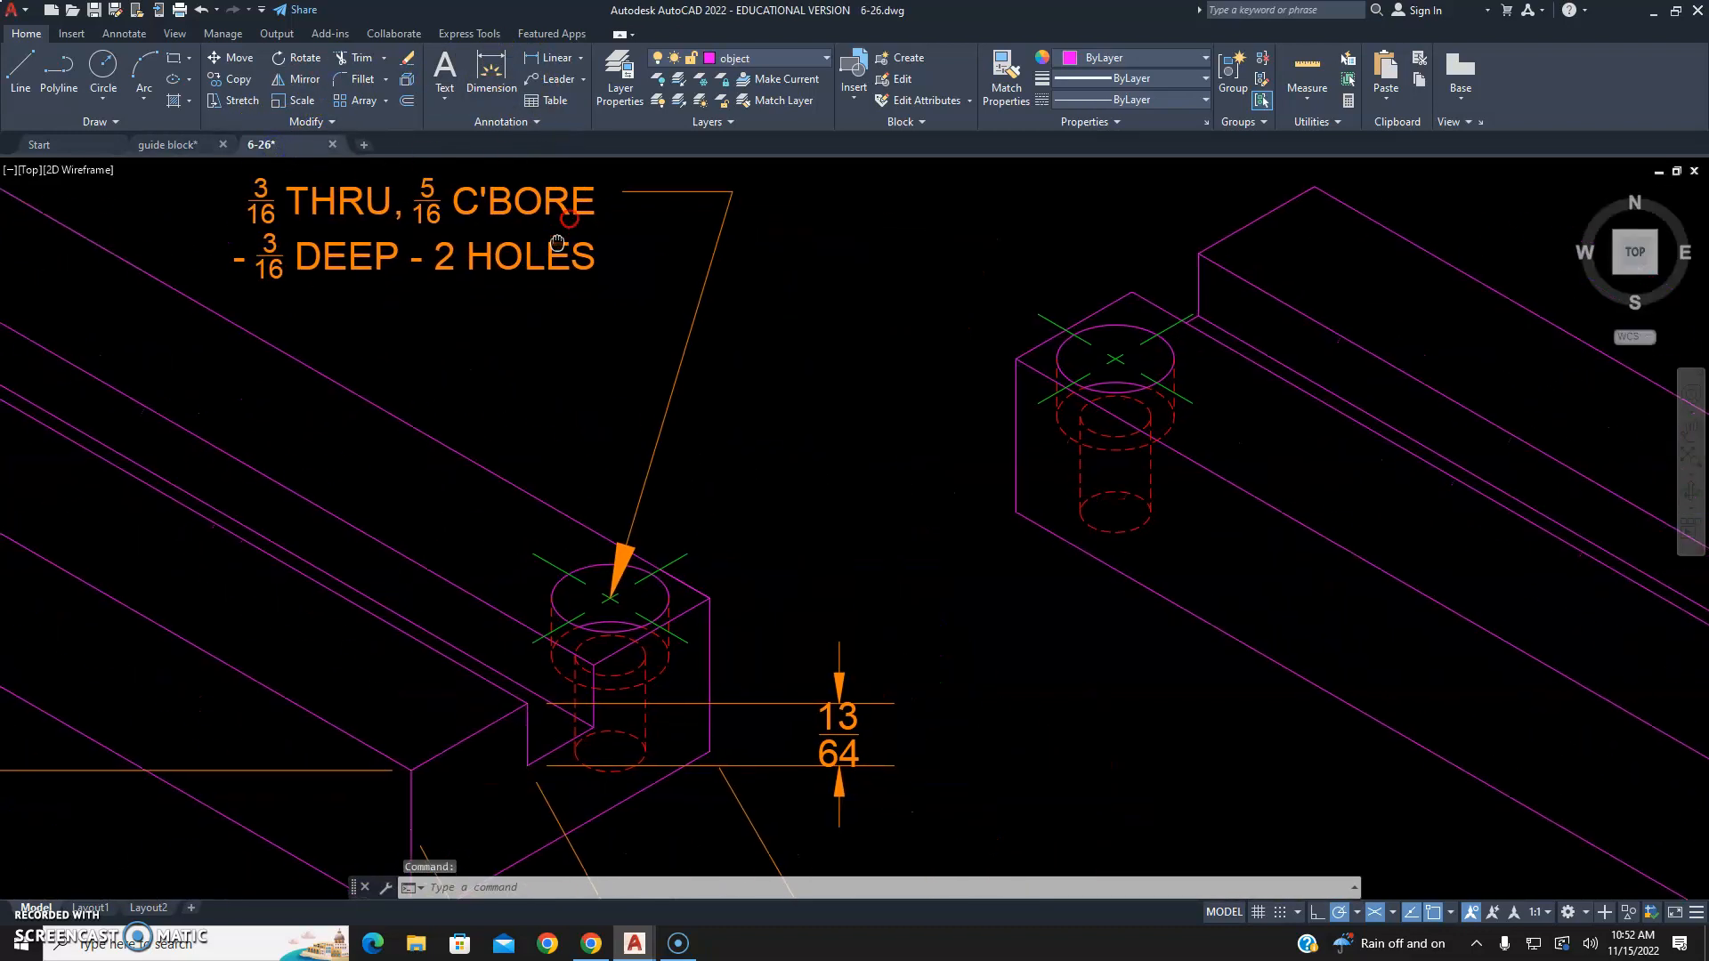
middle_click_drag(673, 597, 383, 336)
mouse_move(899, 449)
middle_mouse_down()
mouse_move(478, 527)
mouse_move(382, 524)
middle_mouse_up()
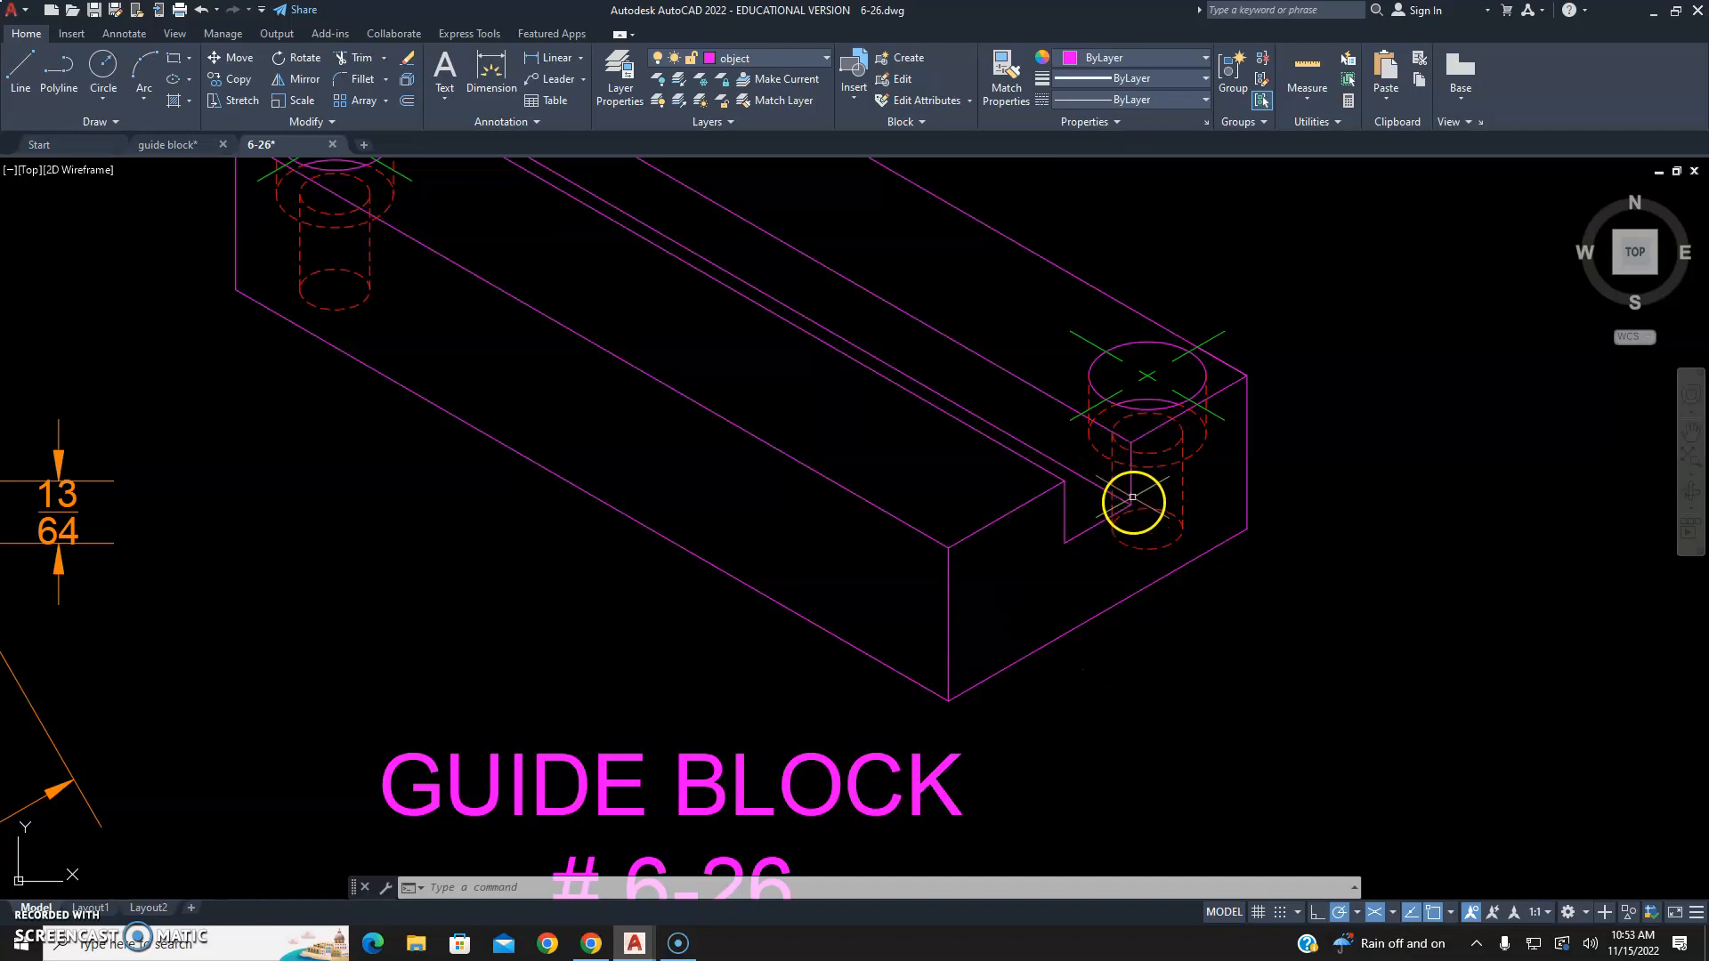
scroll(1133, 497, "down", 5)
scroll(803, 415, "up", 6)
scroll(634, 546, "down", 1)
middle_click_drag(634, 545, 665, 519)
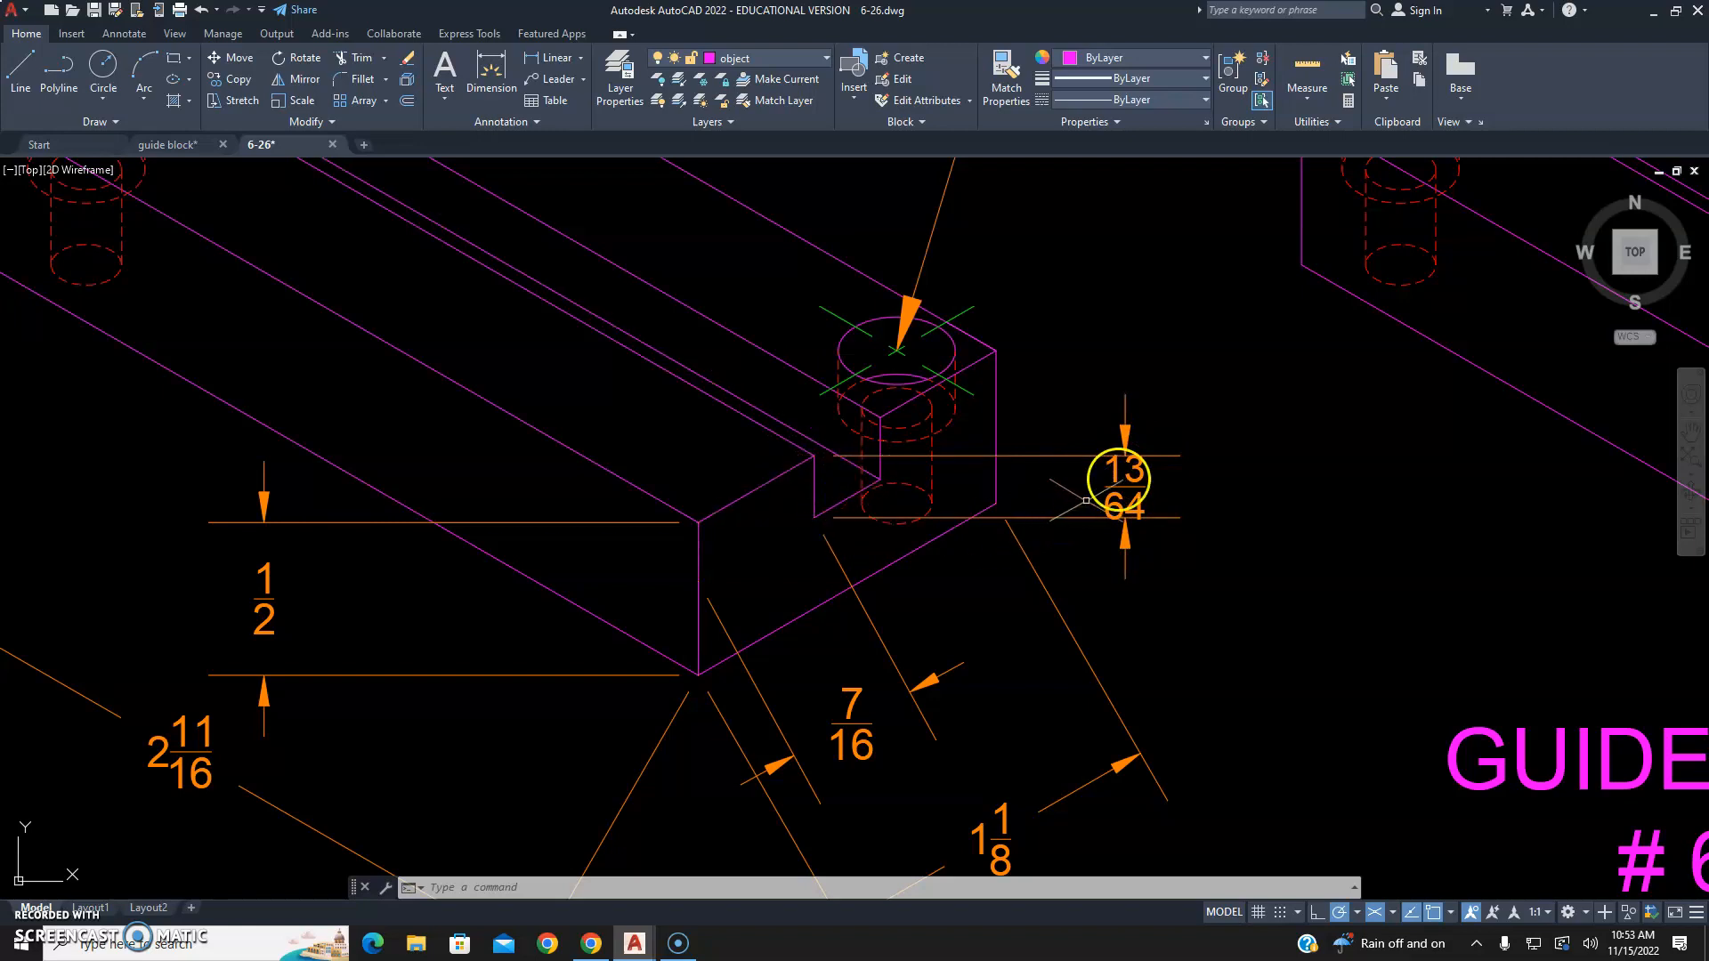
In the guide block drawing, make dim the current layer and draw a horizontal projection line rightward from the top view's upper-right corner.
left_click(178, 145)
middle_click_drag(1186, 462, 1016, 419)
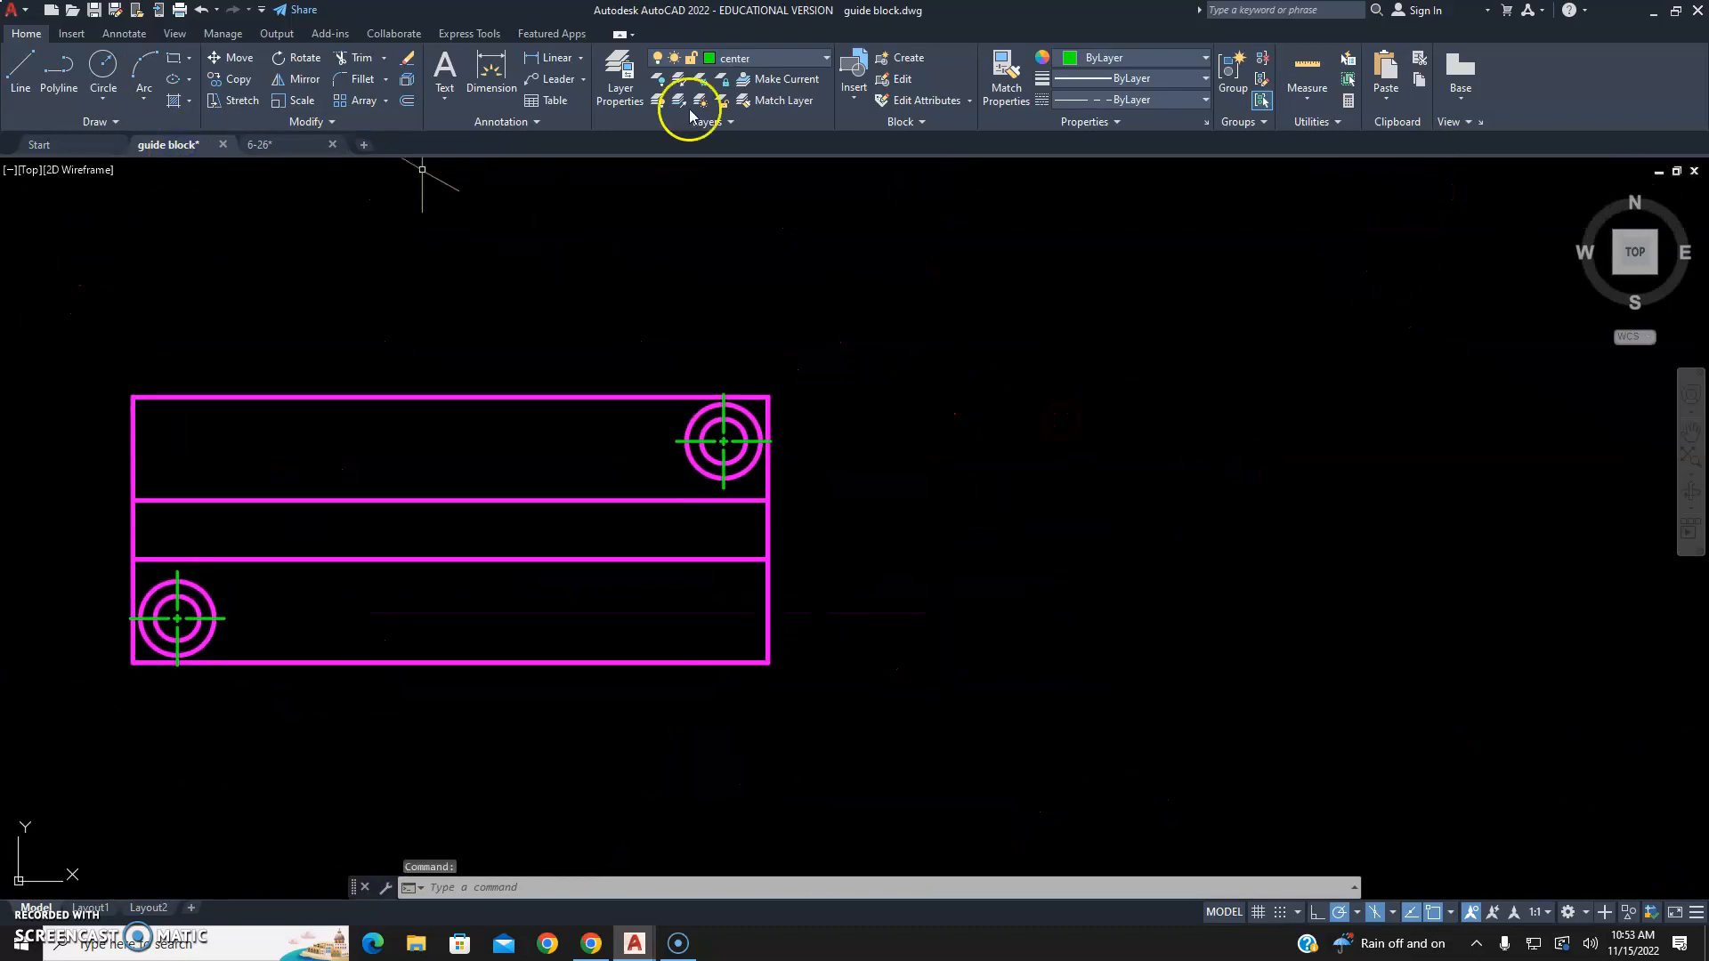
left_click(767, 59)
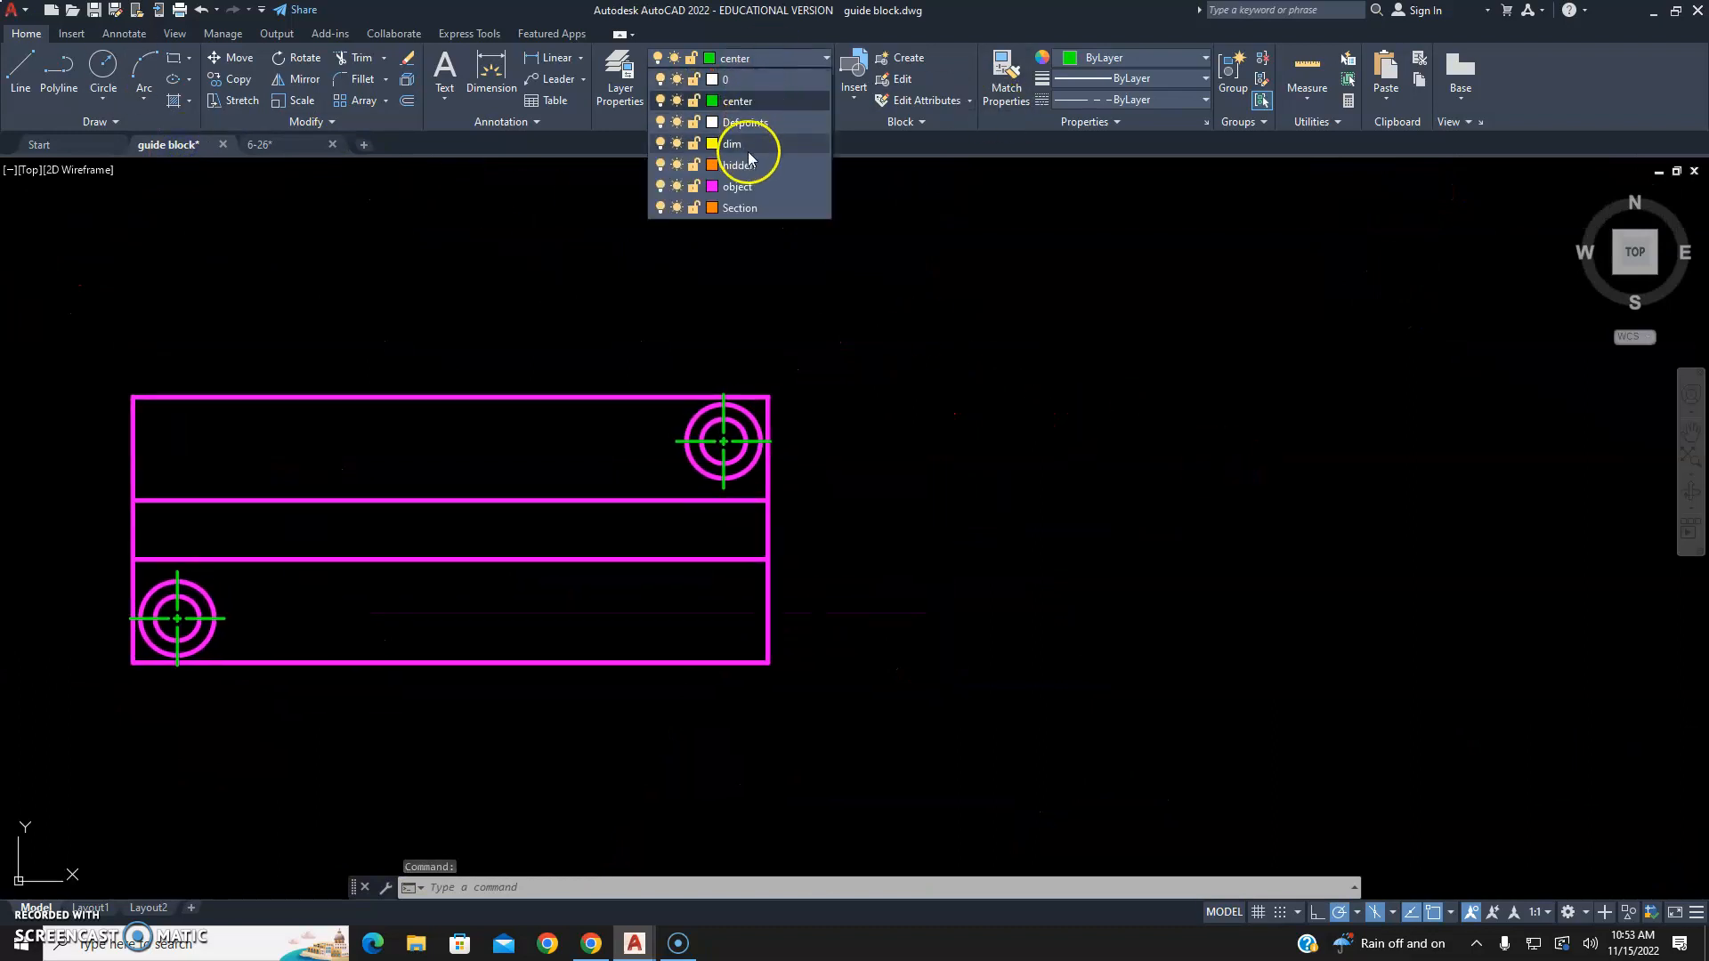
left_click(745, 146)
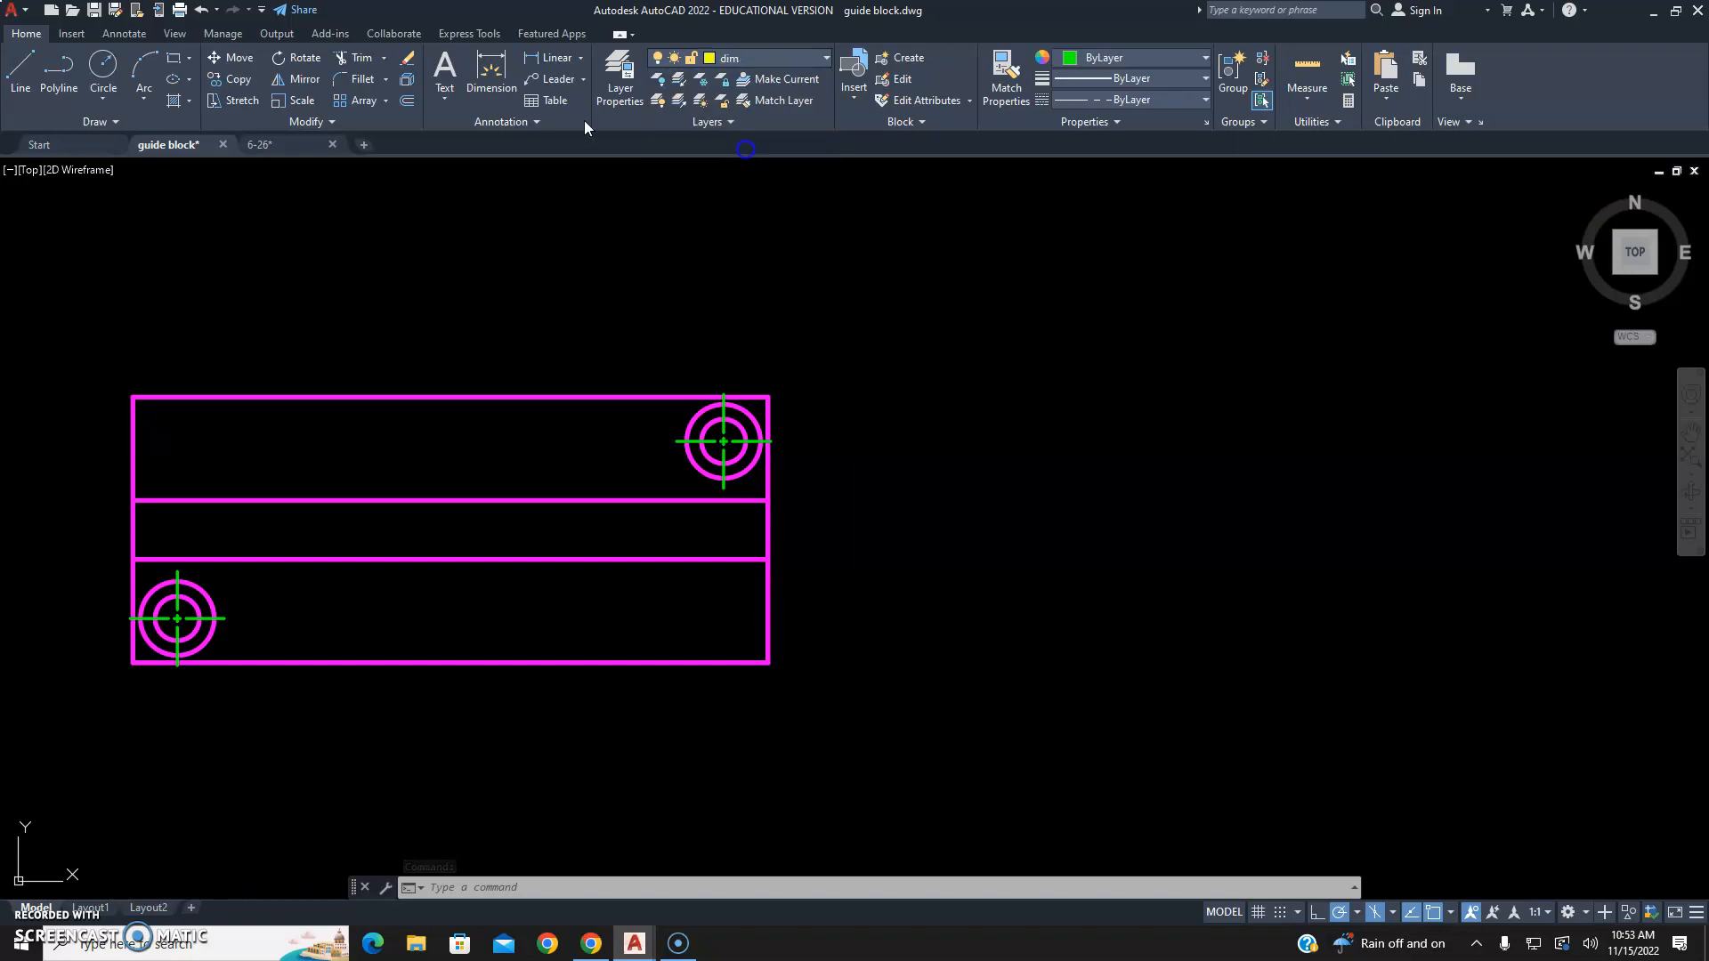
left_click(19, 79)
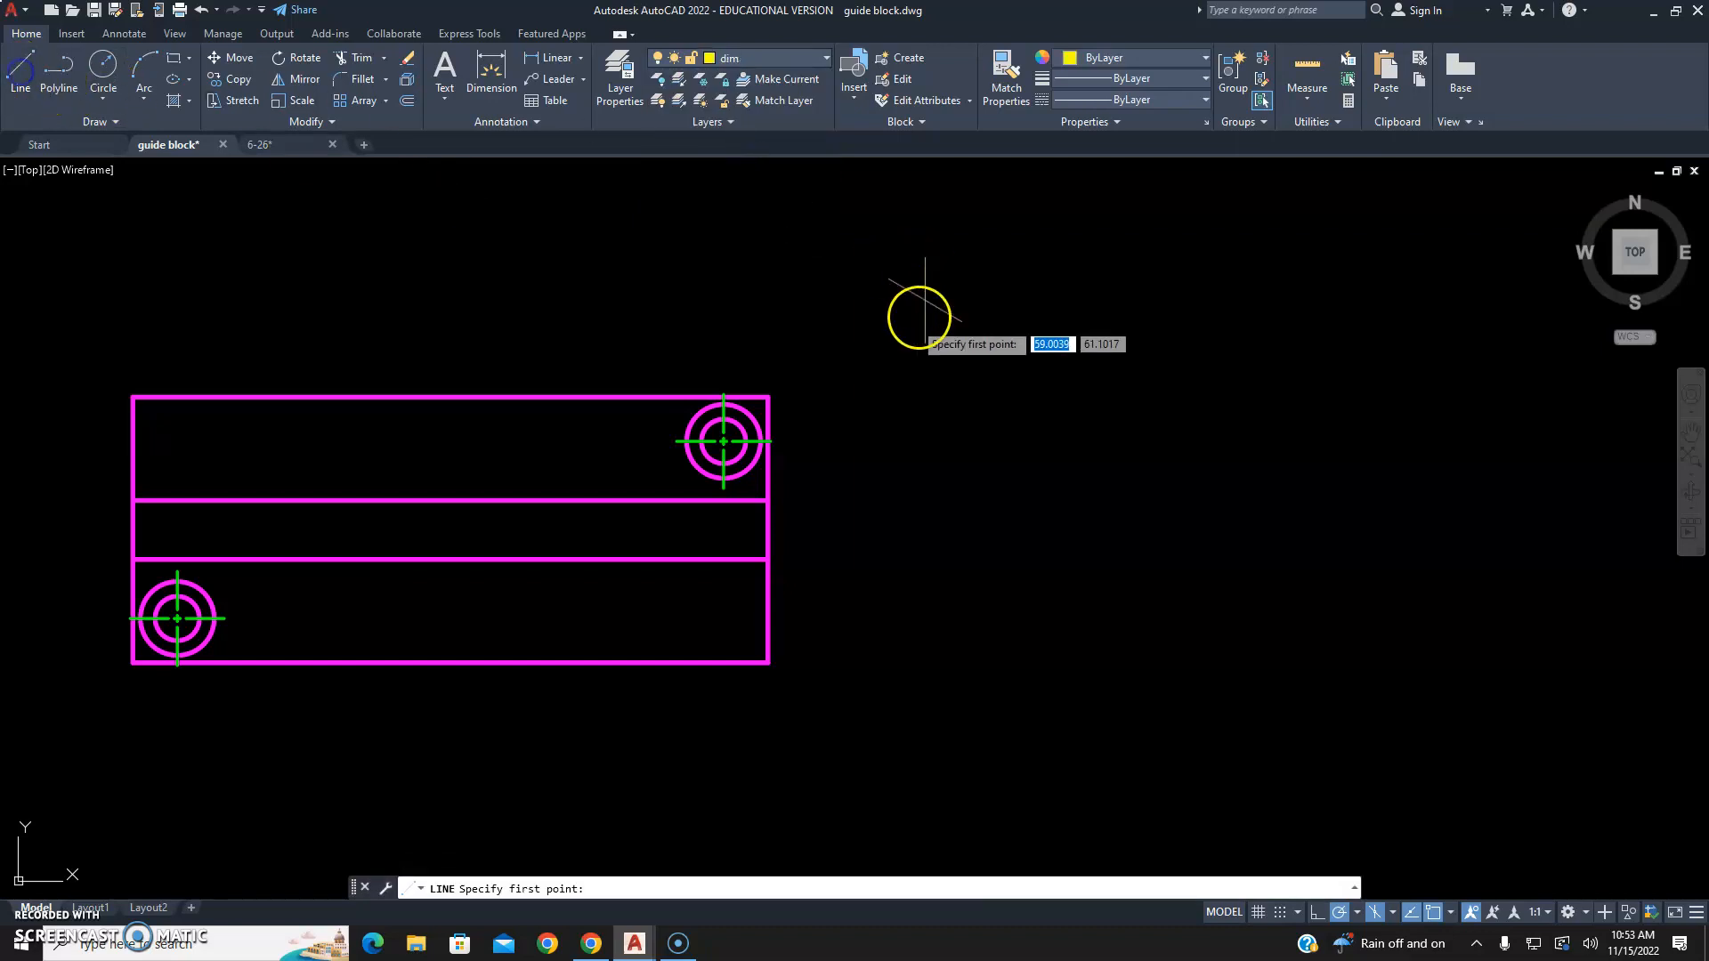
left_click(768, 397)
left_click(1503, 397)
right_click(1509, 400)
left_click(1540, 420)
Draw a horizontal projection line rightward from the top view's lower-right corner.
right_click(1543, 420)
left_click(1556, 429)
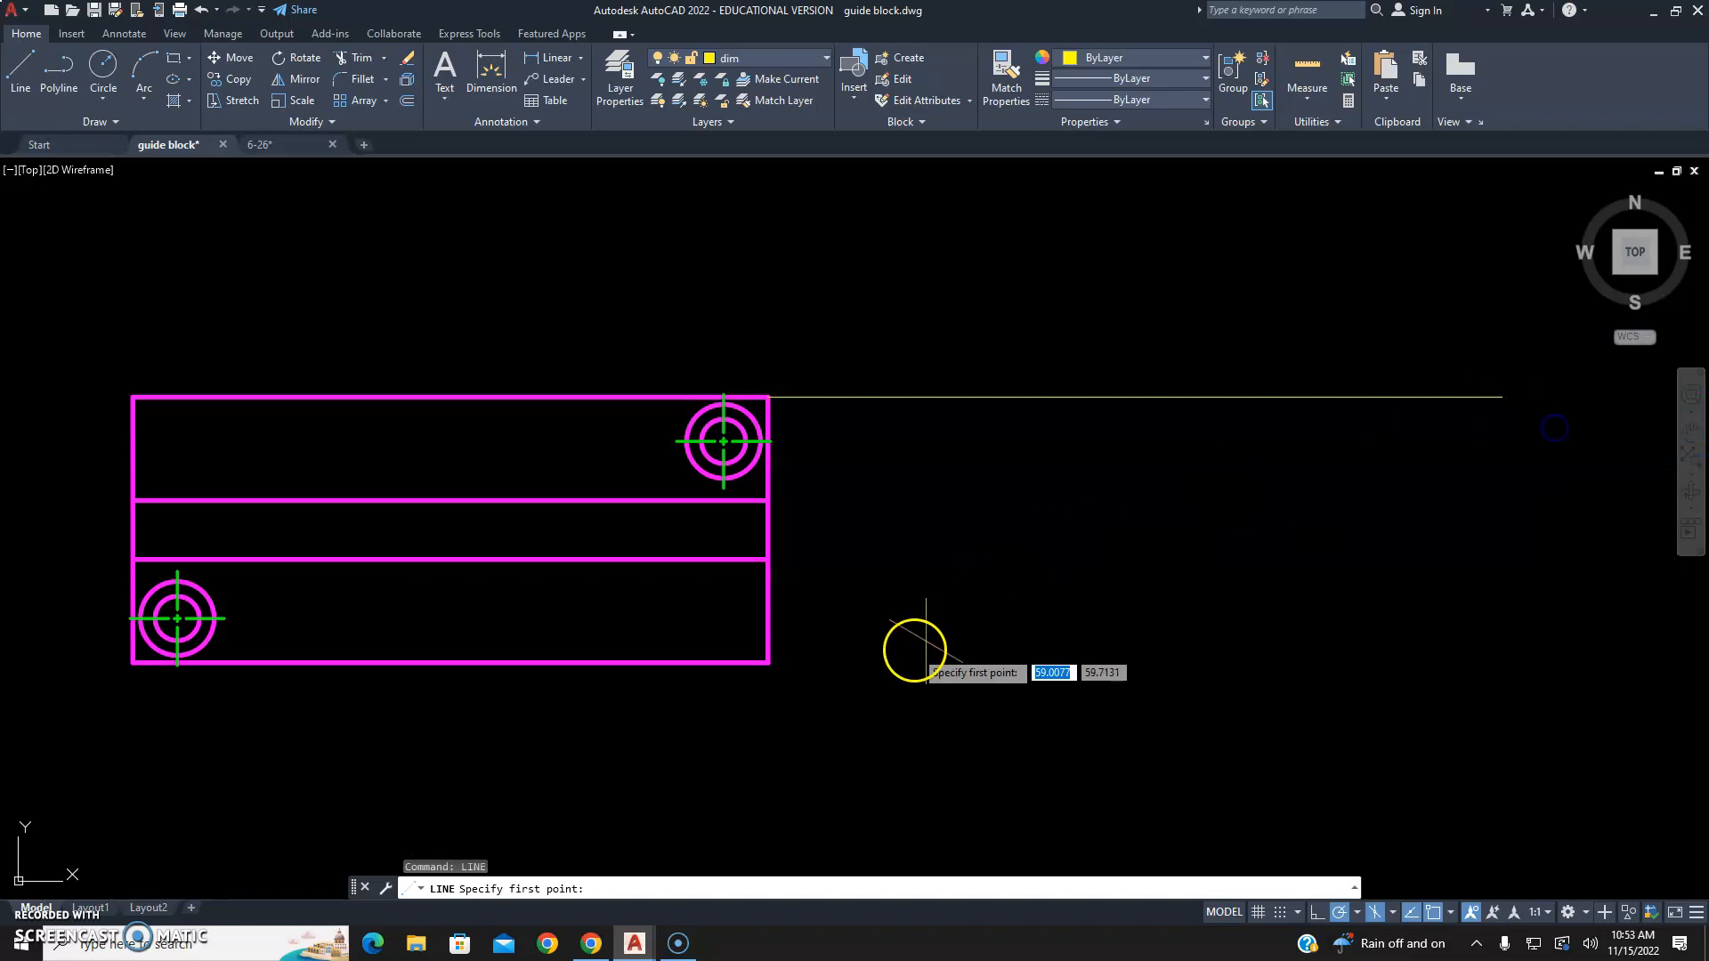
left_click(768, 662)
left_click(1470, 662)
right_click(1470, 663)
left_click(1491, 682)
Project the slot's upper edge rightward with a horizontal line from its right end.
right_click(446, 182)
left_click(499, 202)
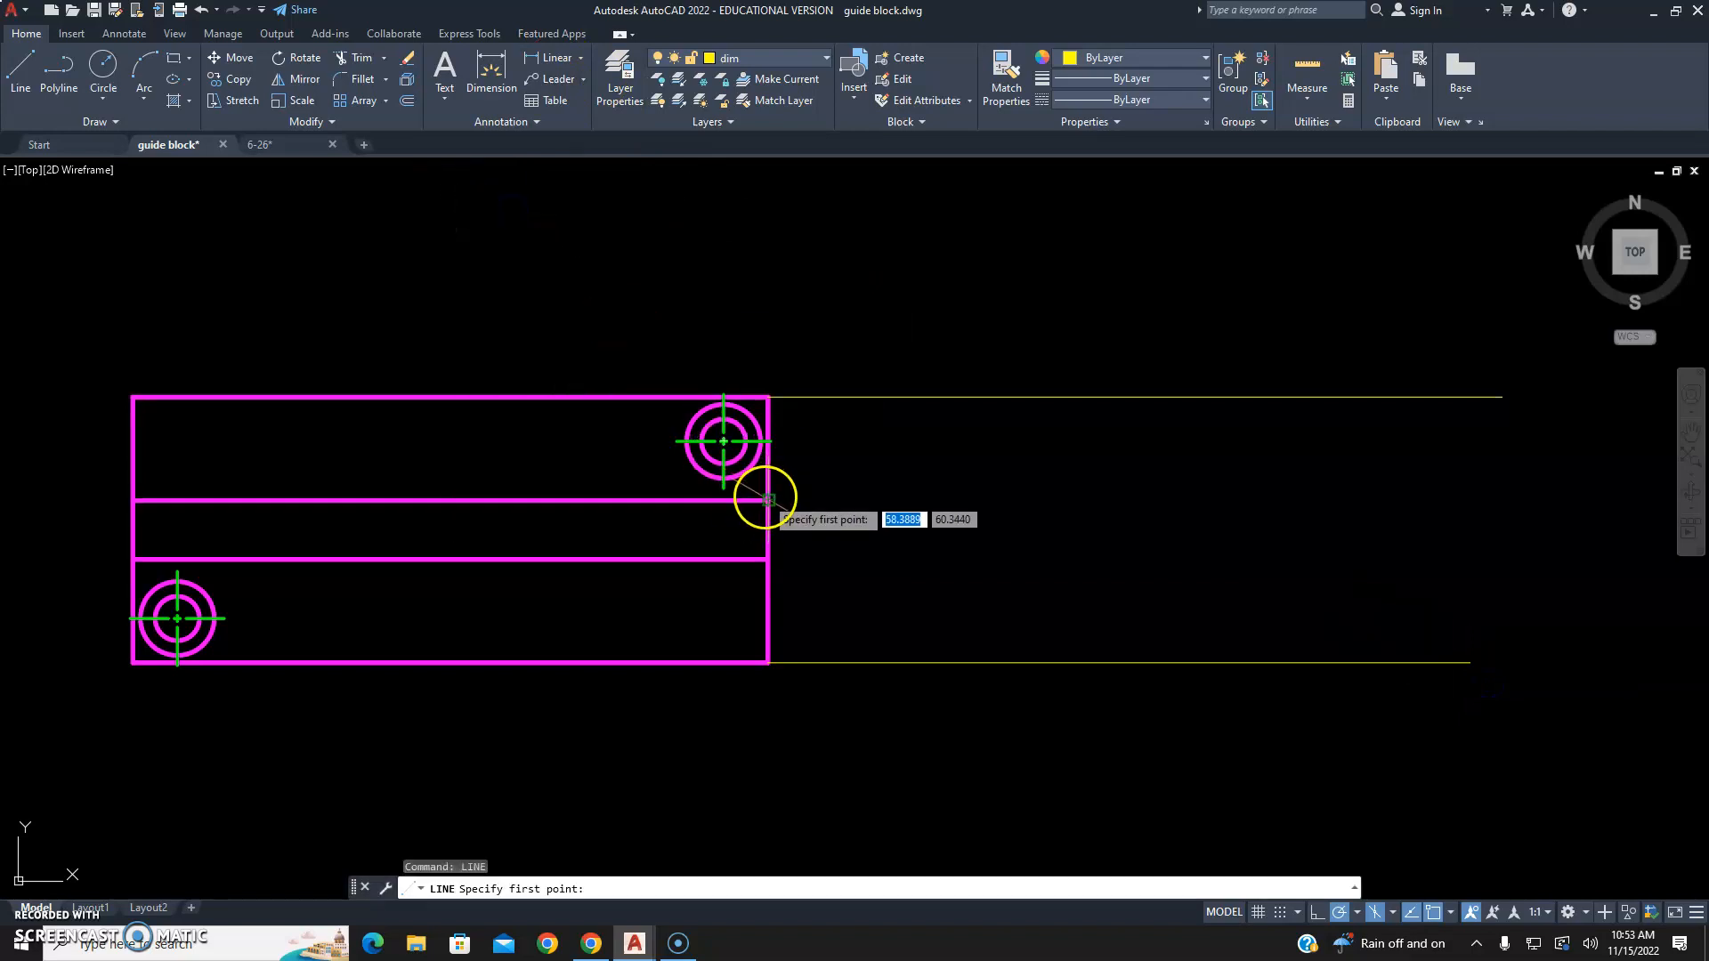
left_click(768, 501)
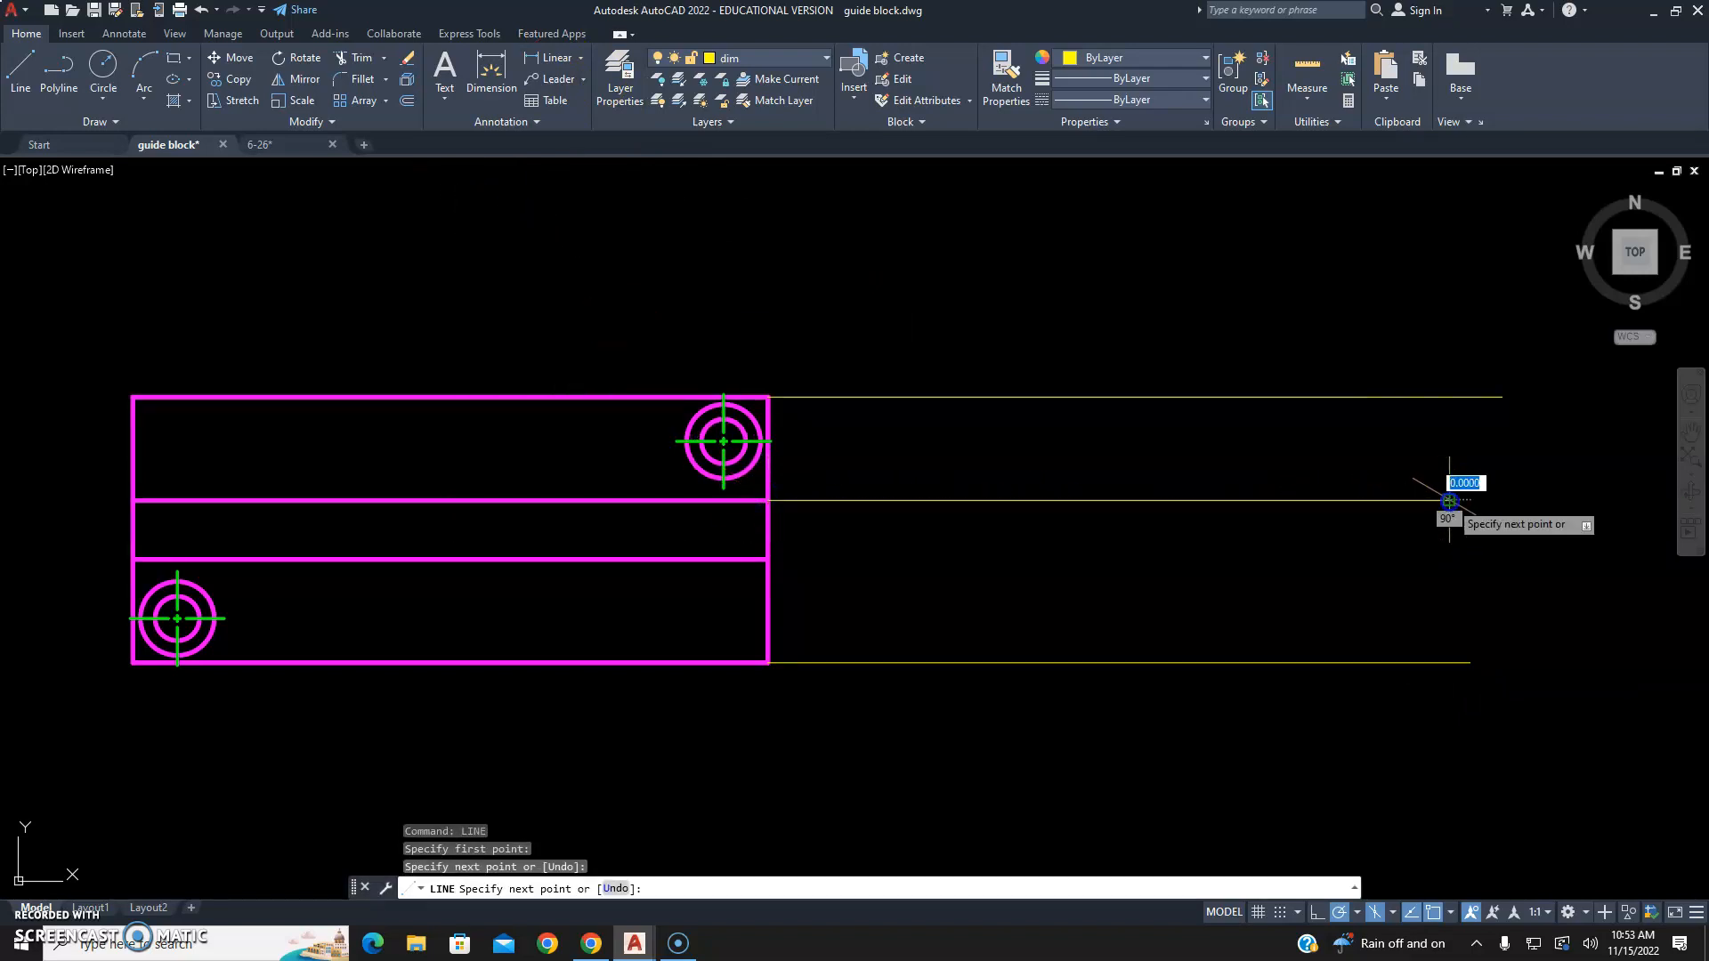
right_click(1449, 500)
left_click(1482, 507)
Project the slot's lower edge rightward with a horizontal line about 3.02 units long.
right_click(1474, 516)
left_click(1498, 524)
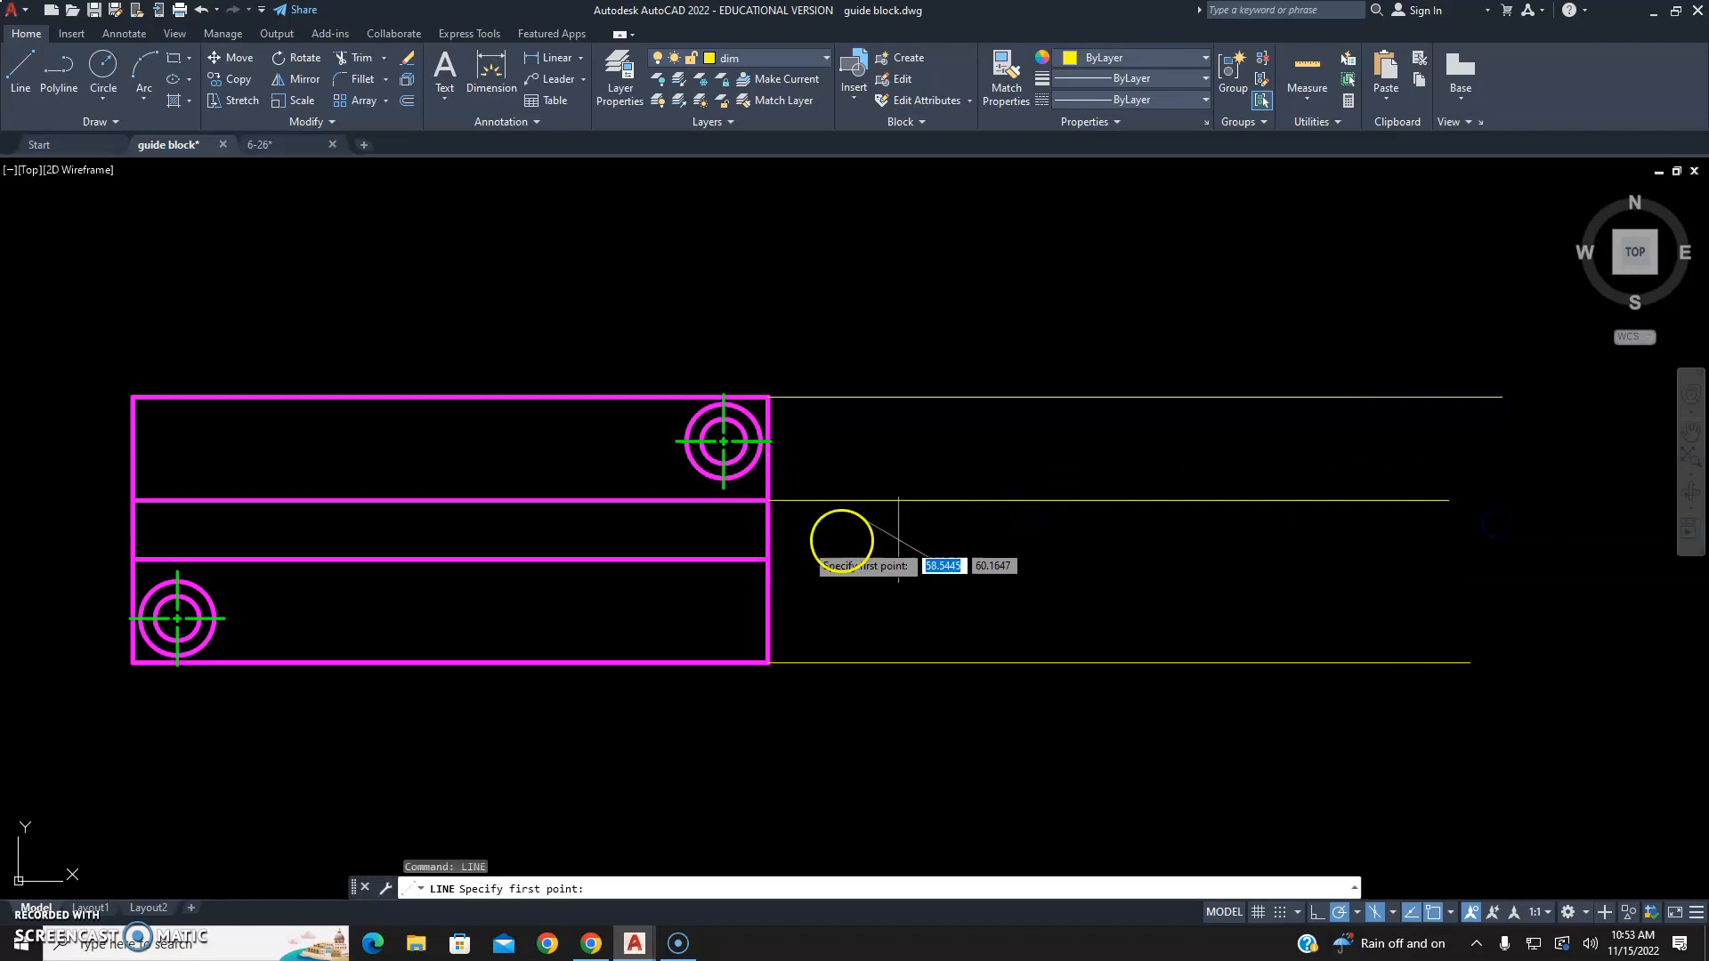
left_click(767, 559)
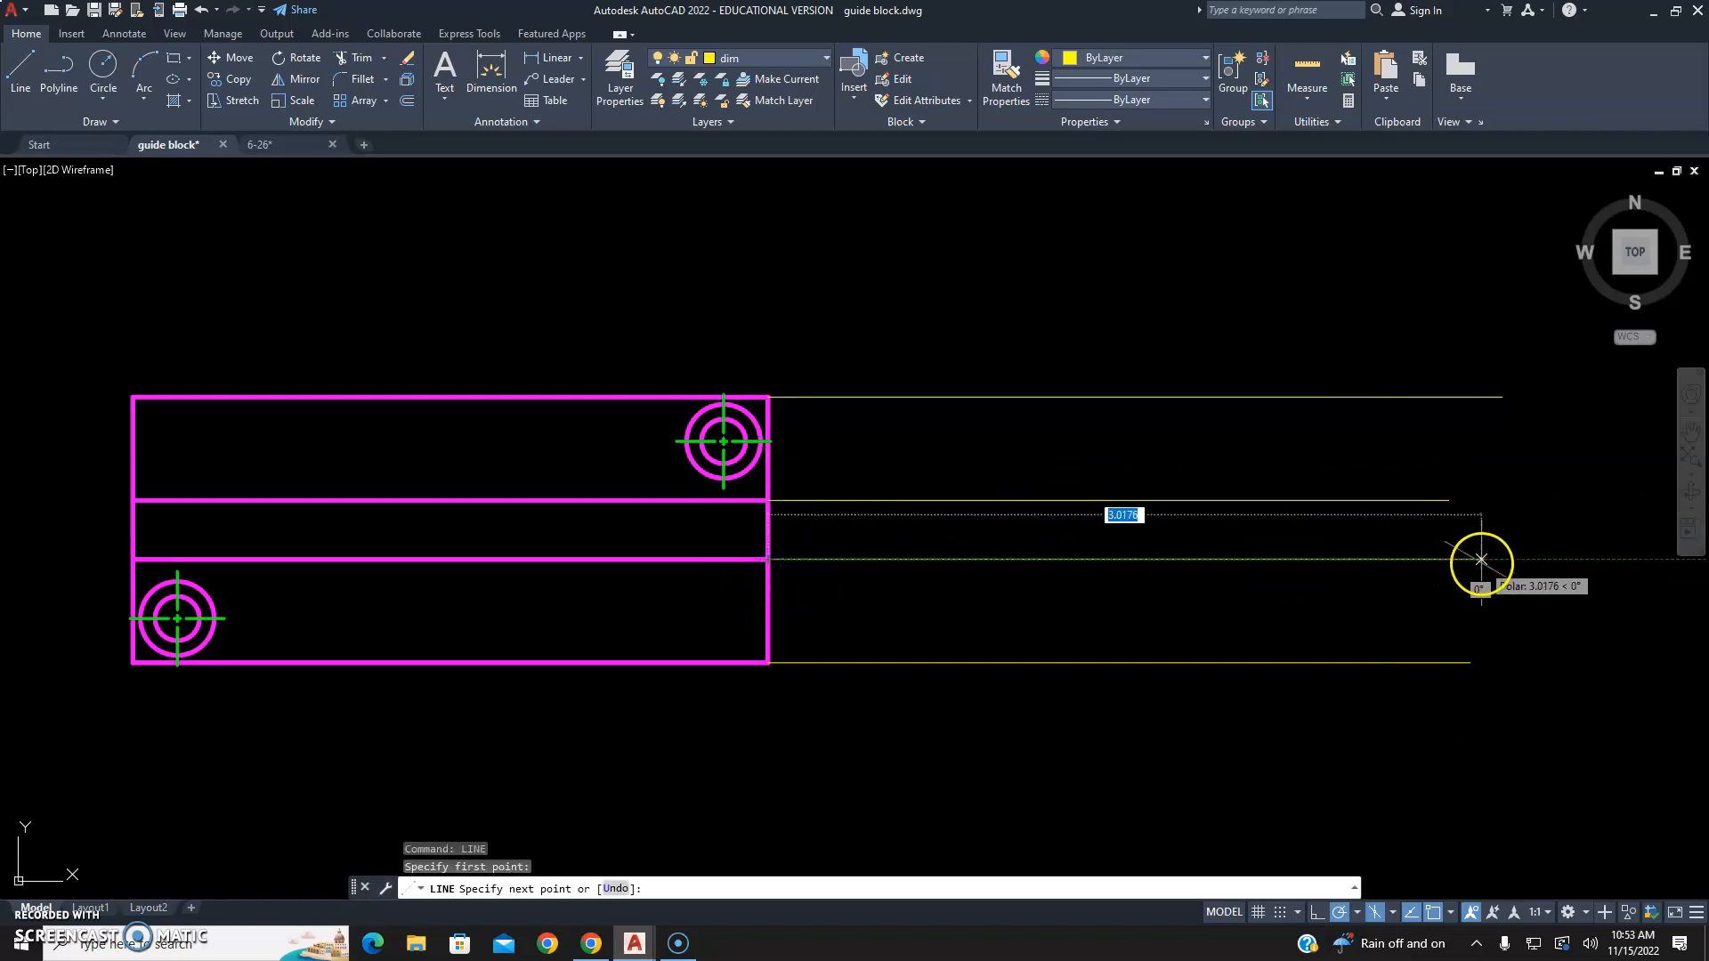
left_click(1481, 559)
key("Escape")
key("Escape")
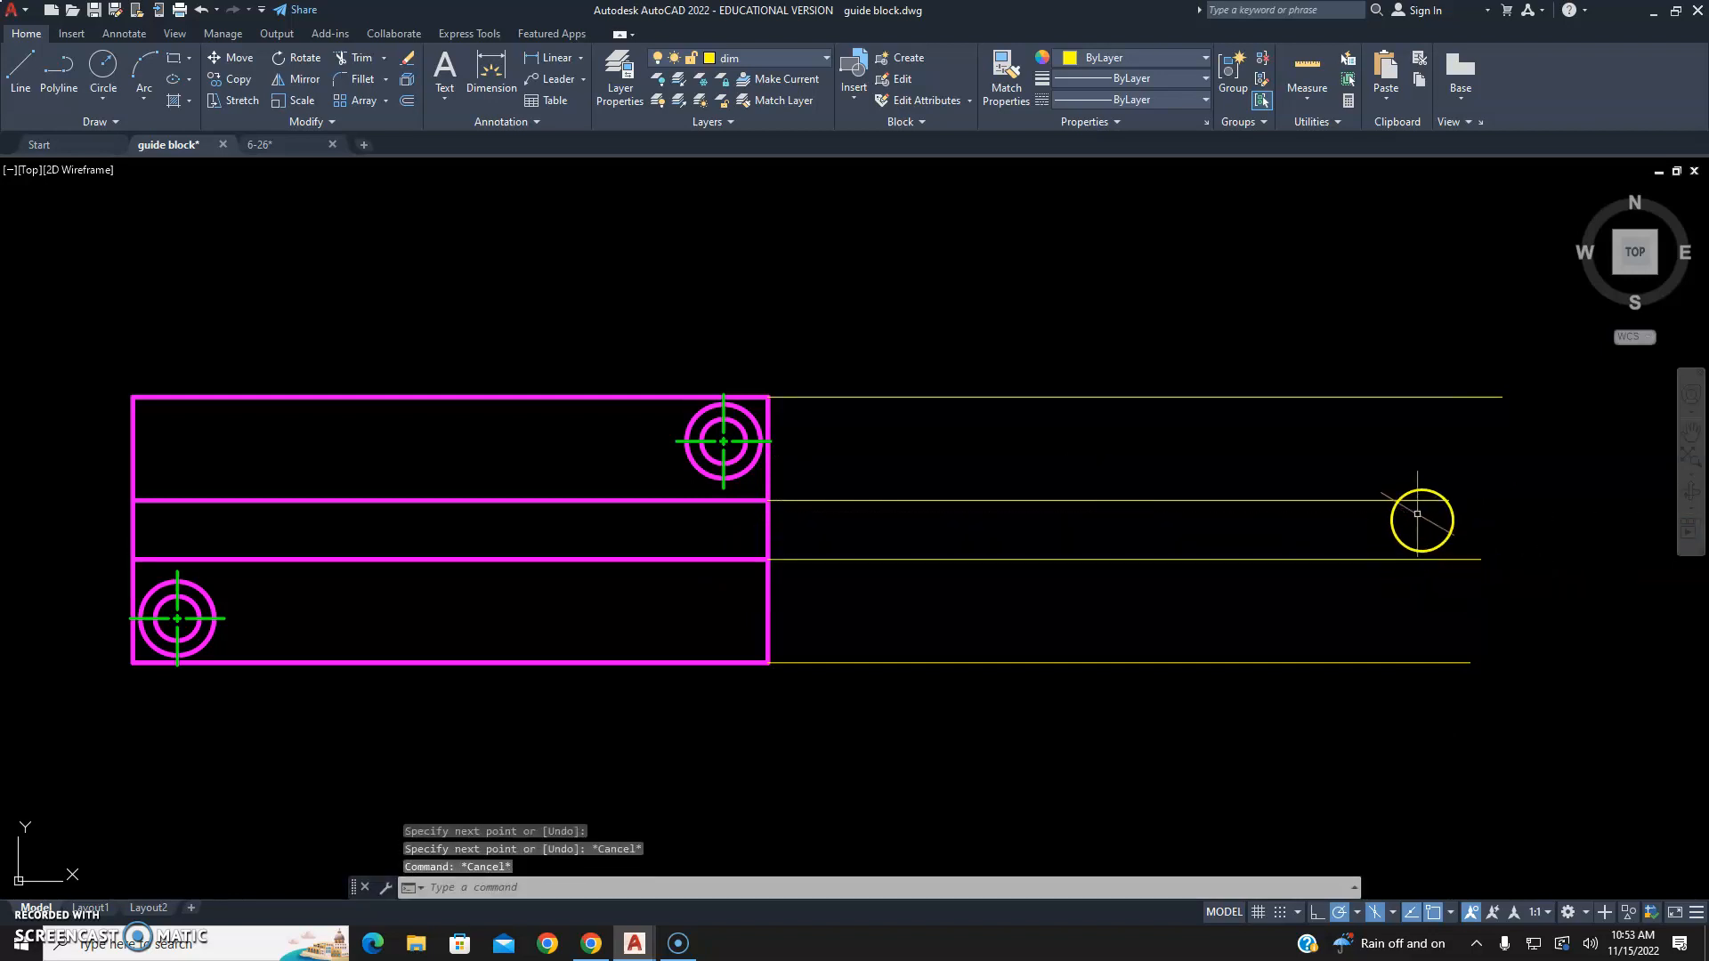
Make object the current layer and draw a vertical line crossing all four projection lines to the right of the top view.
left_click(723, 55)
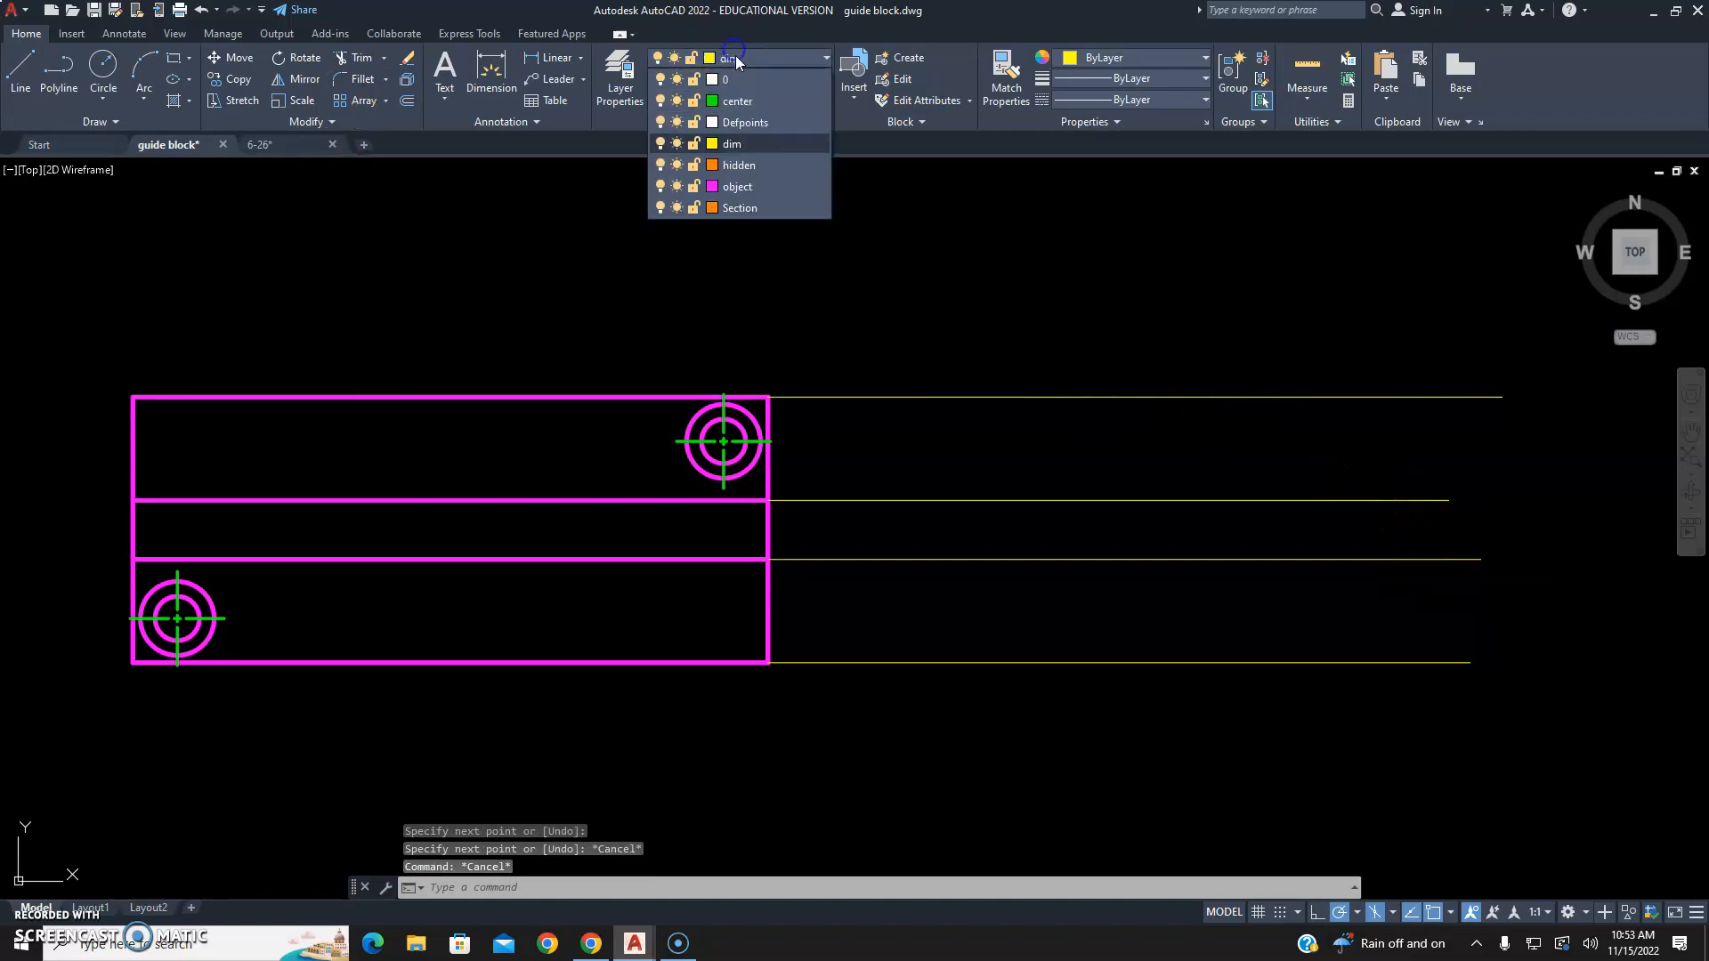
left_click(737, 176)
left_click(16, 93)
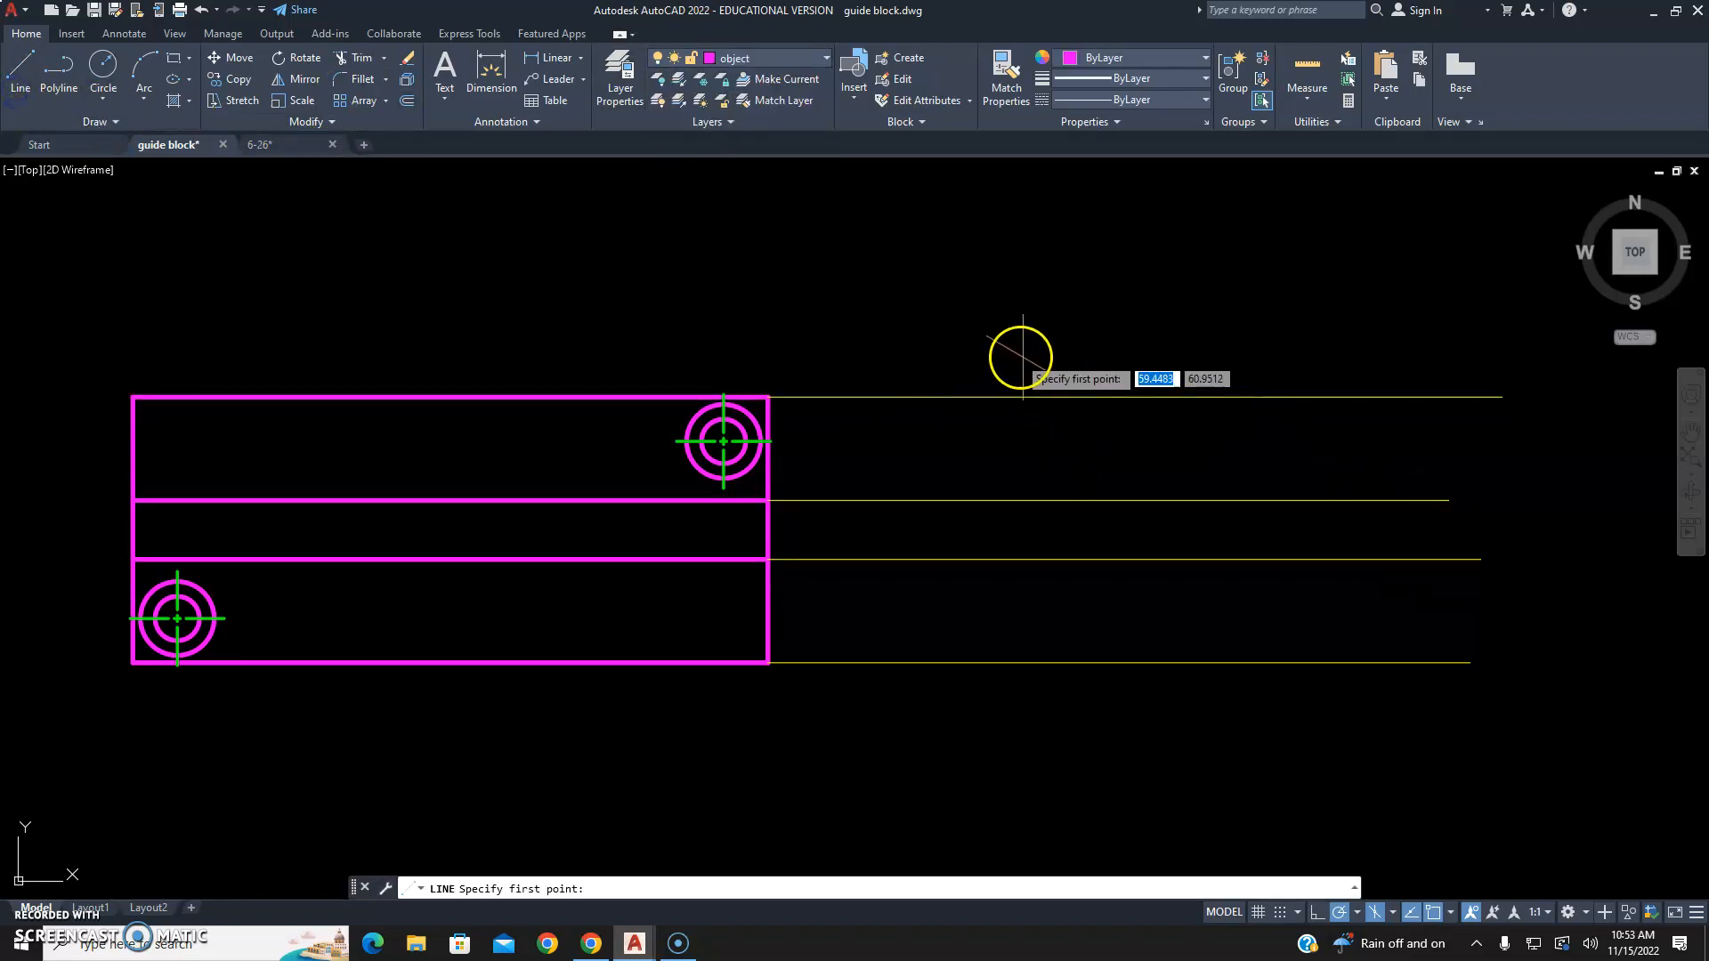
left_click(990, 350)
left_click(987, 720)
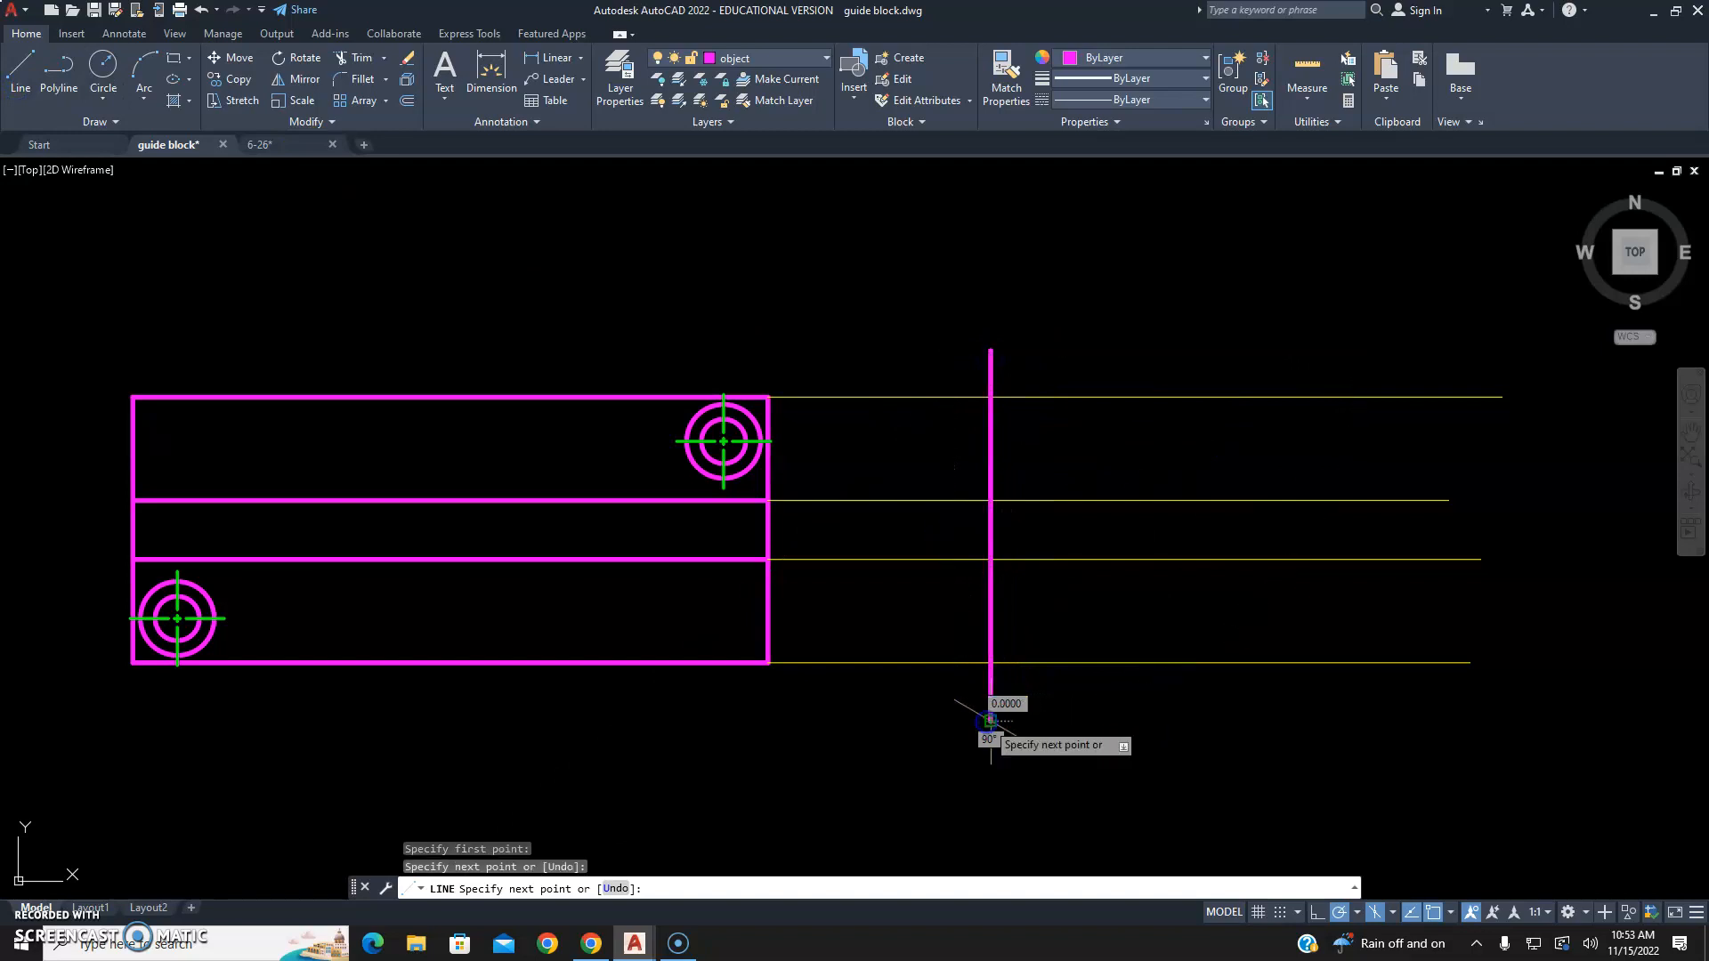
key("Escape")
key("Escape")
key("Escape")
Offset the vertical line .5 to the right to form the other side of the side view.
type("off")
key("Return")
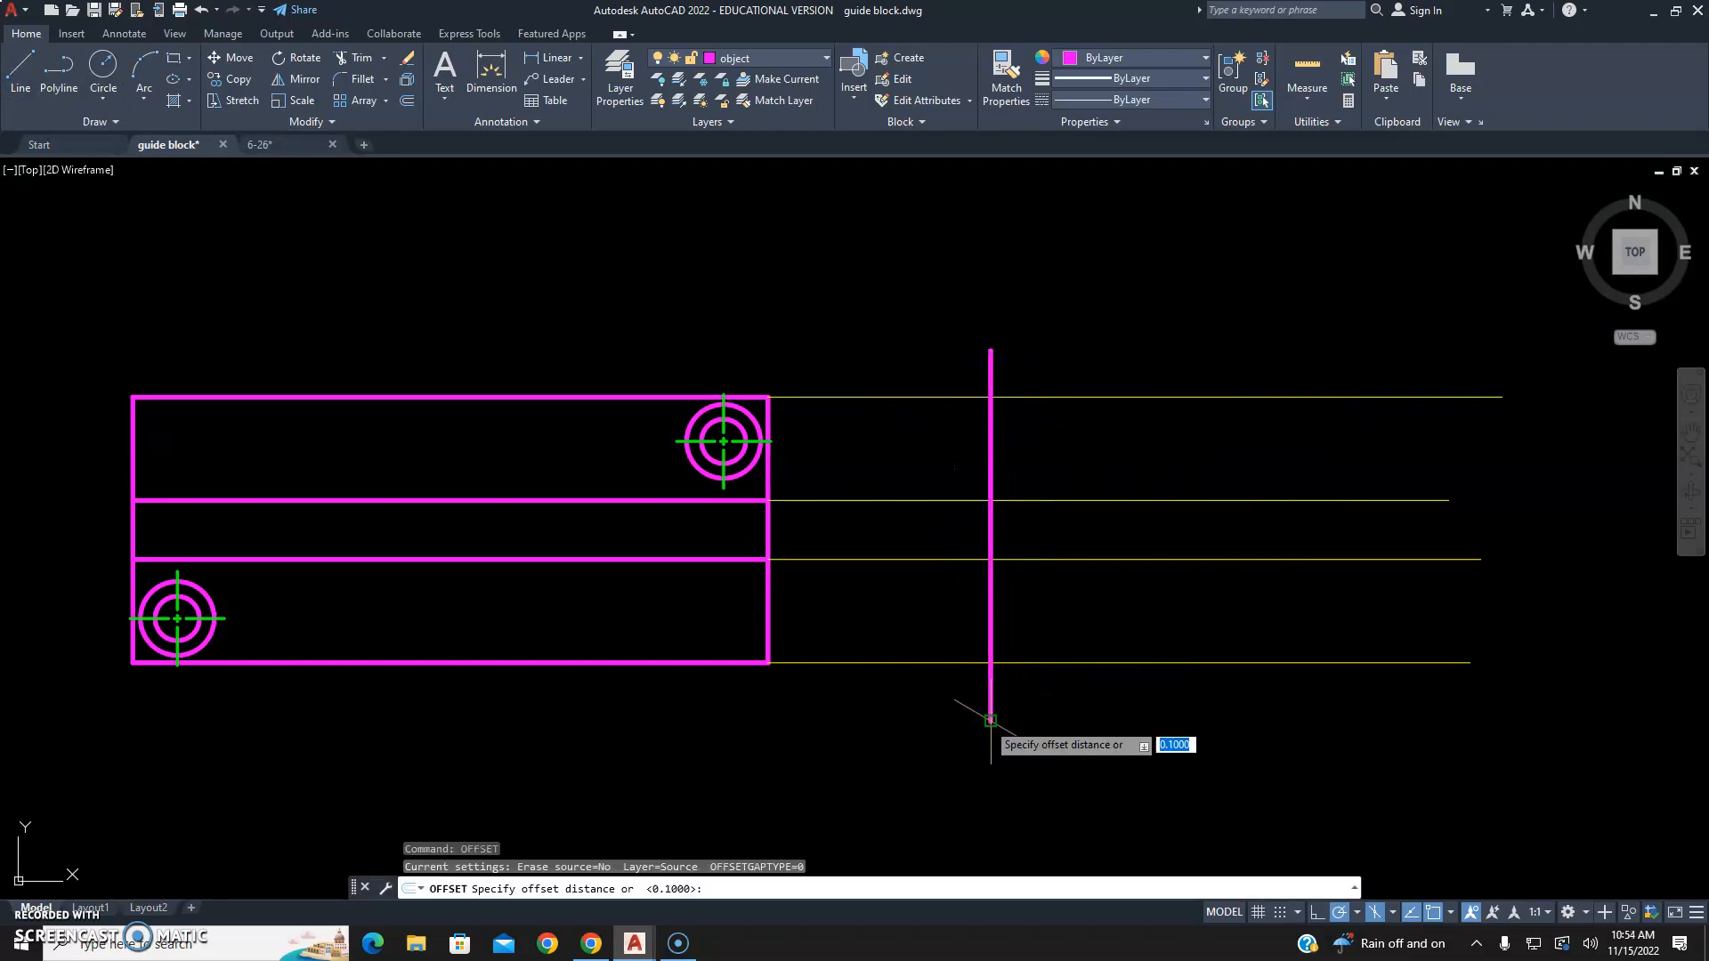
key("Return")
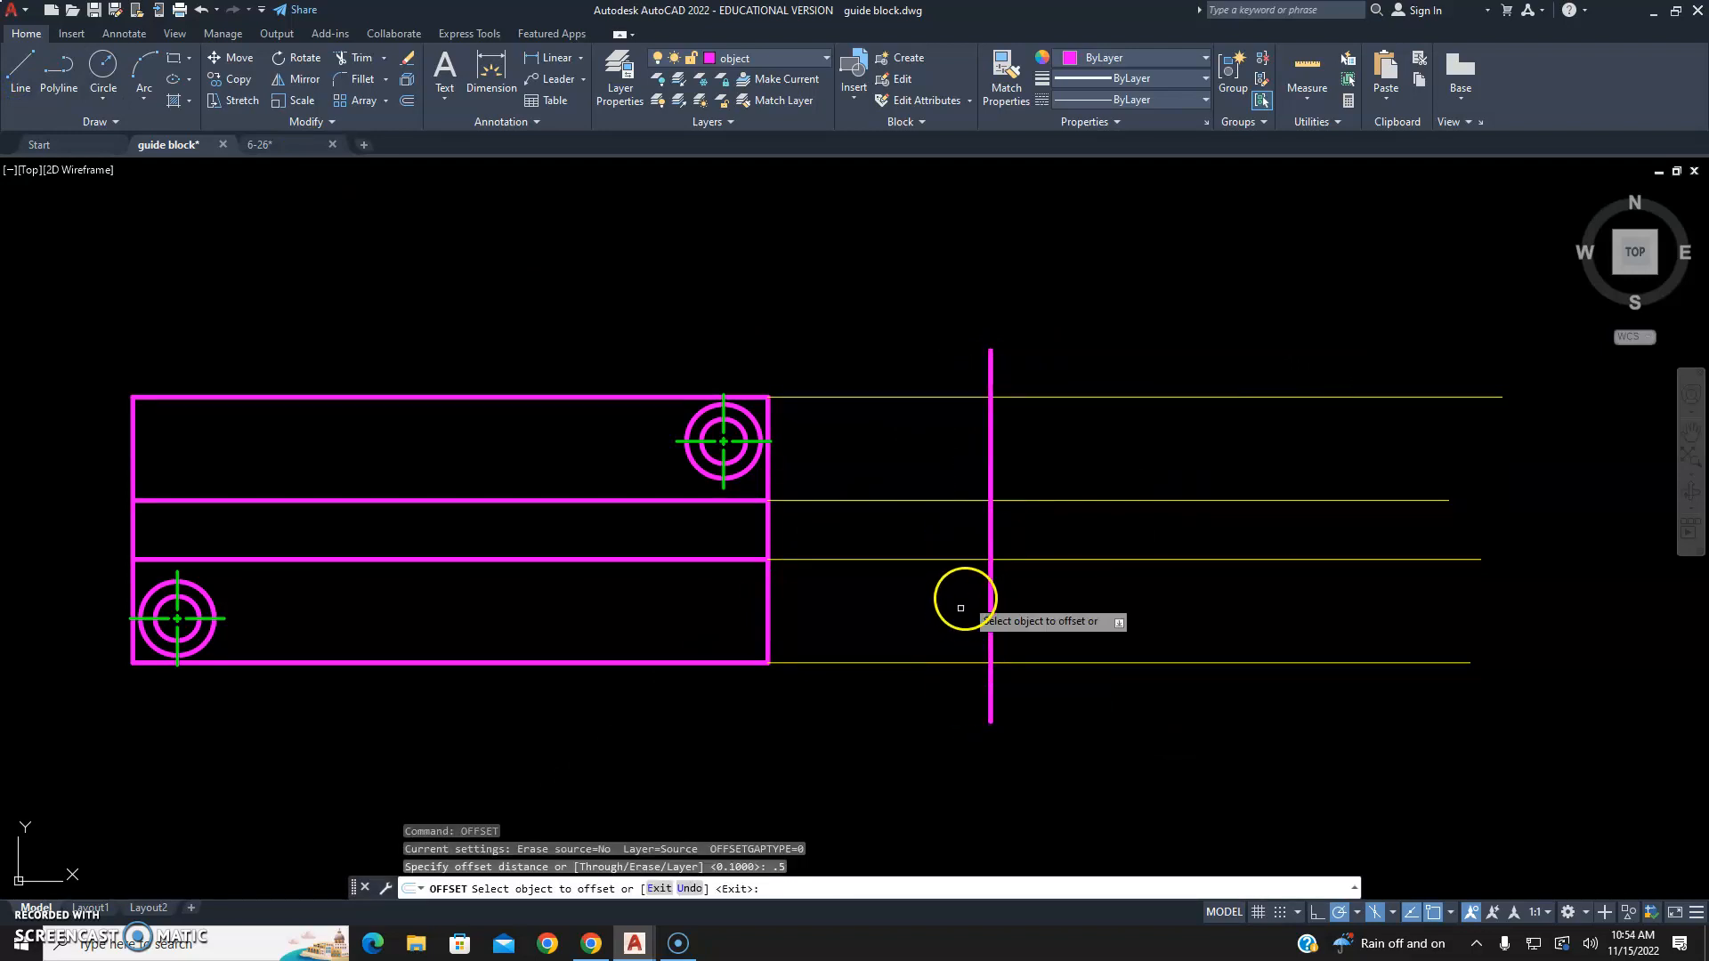
left_click(990, 604)
left_click(1211, 596)
key("Escape")
key("Escape")
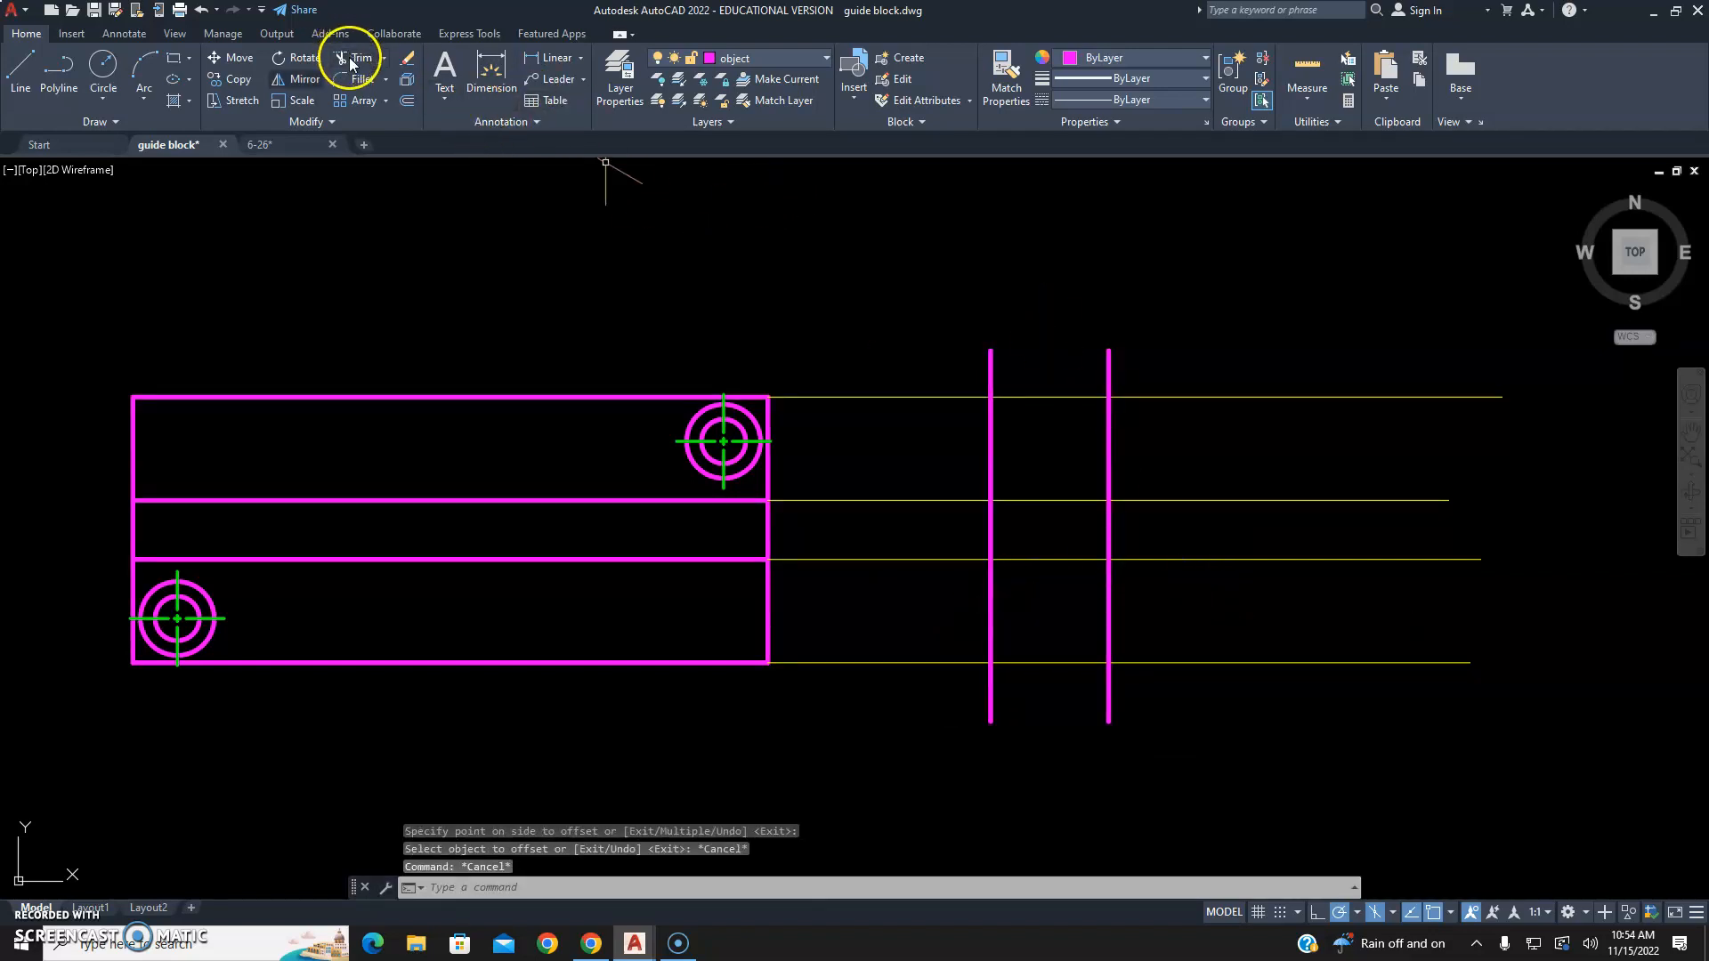
Draw the side view's upper edge between the two vertical lines along the topmost projection line.
left_click(57, 93)
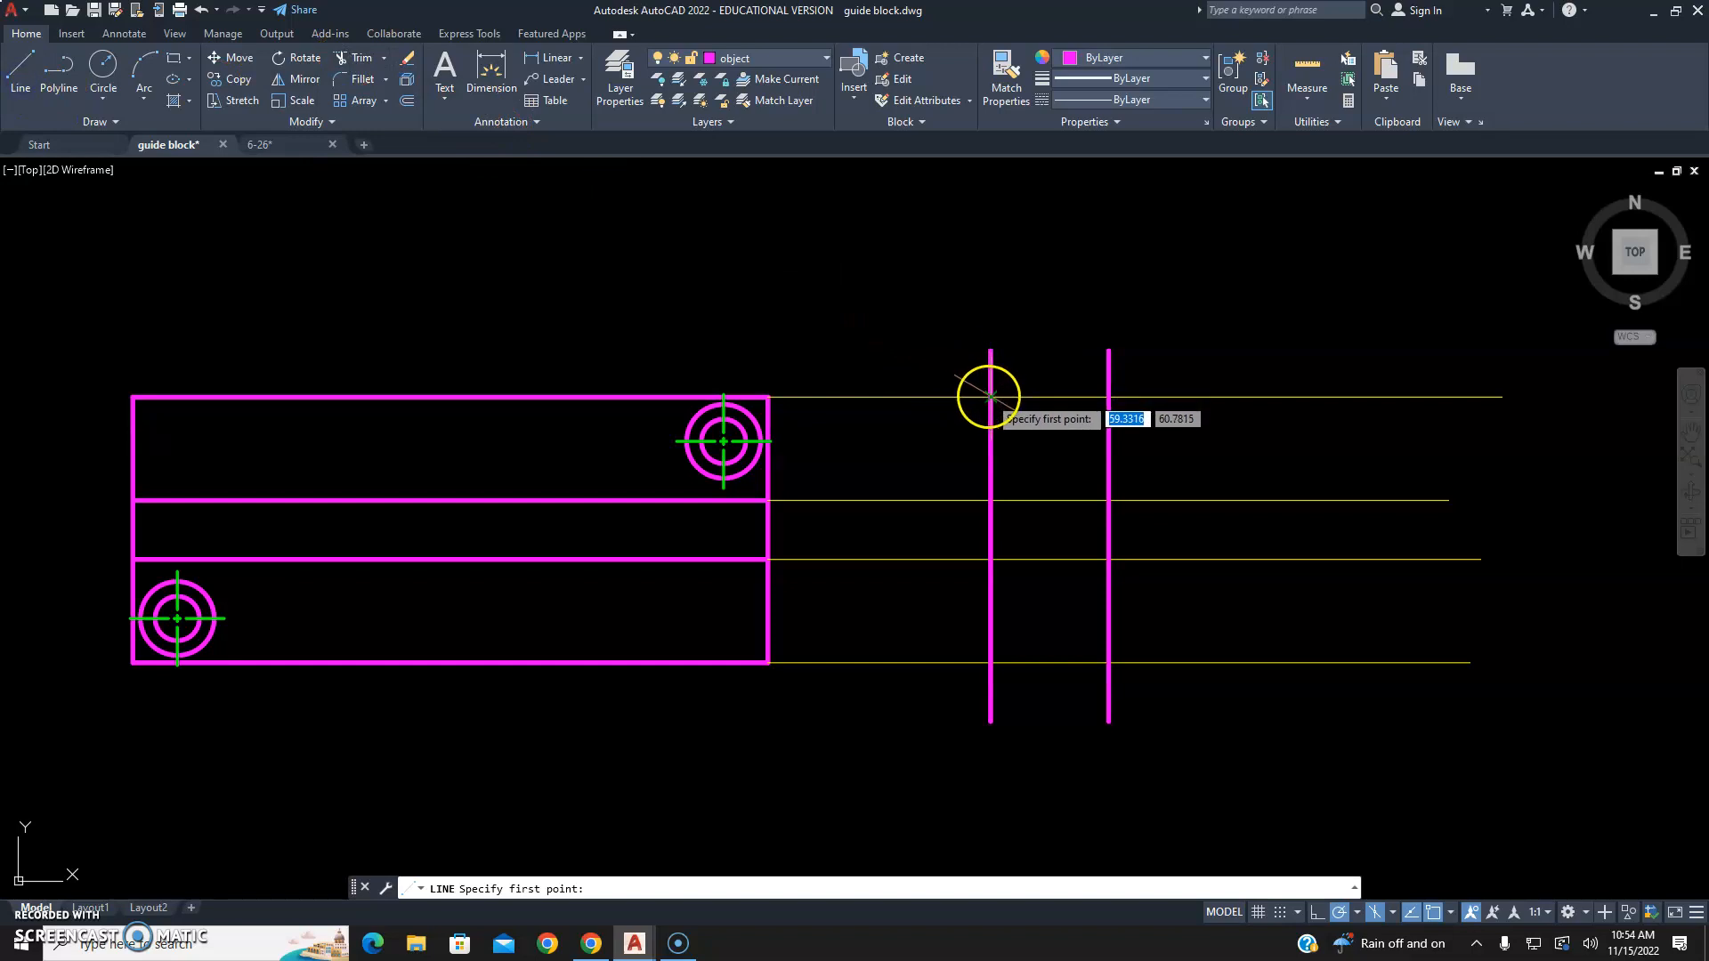
left_click(989, 396)
left_click(1108, 396)
right_click(1156, 392)
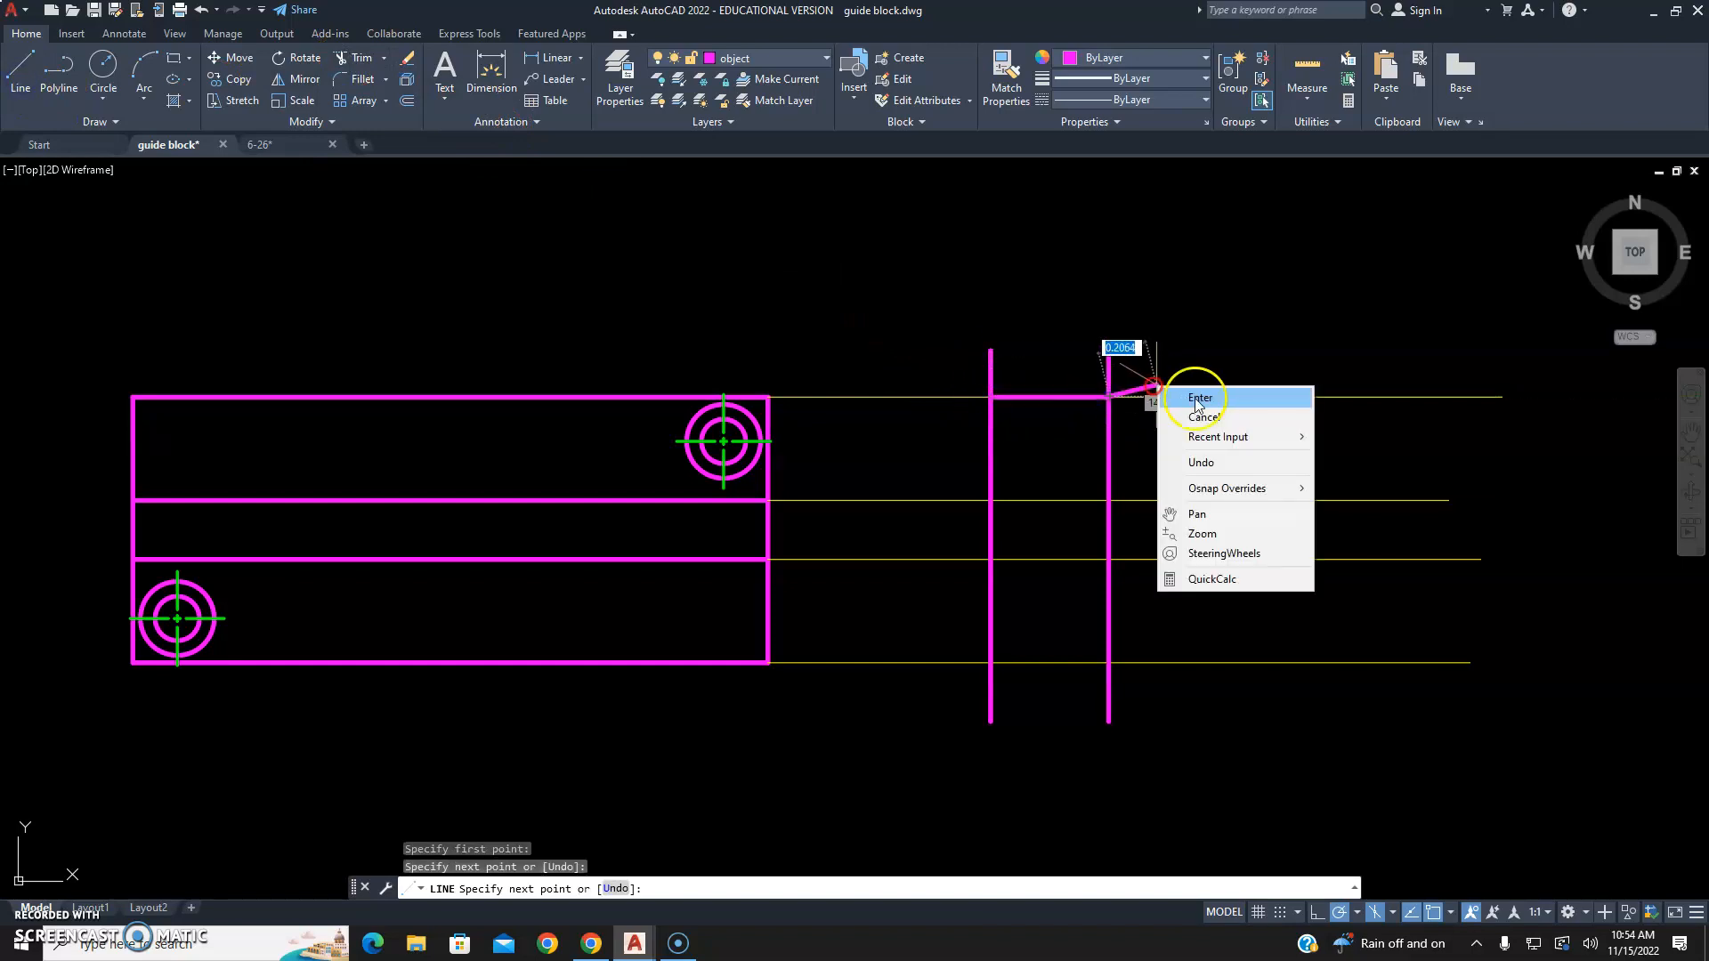
left_click(1206, 398)
Draw the side view's lower edge between the two vertical lines along the bottommost projection line.
right_click(1221, 372)
left_click(1242, 378)
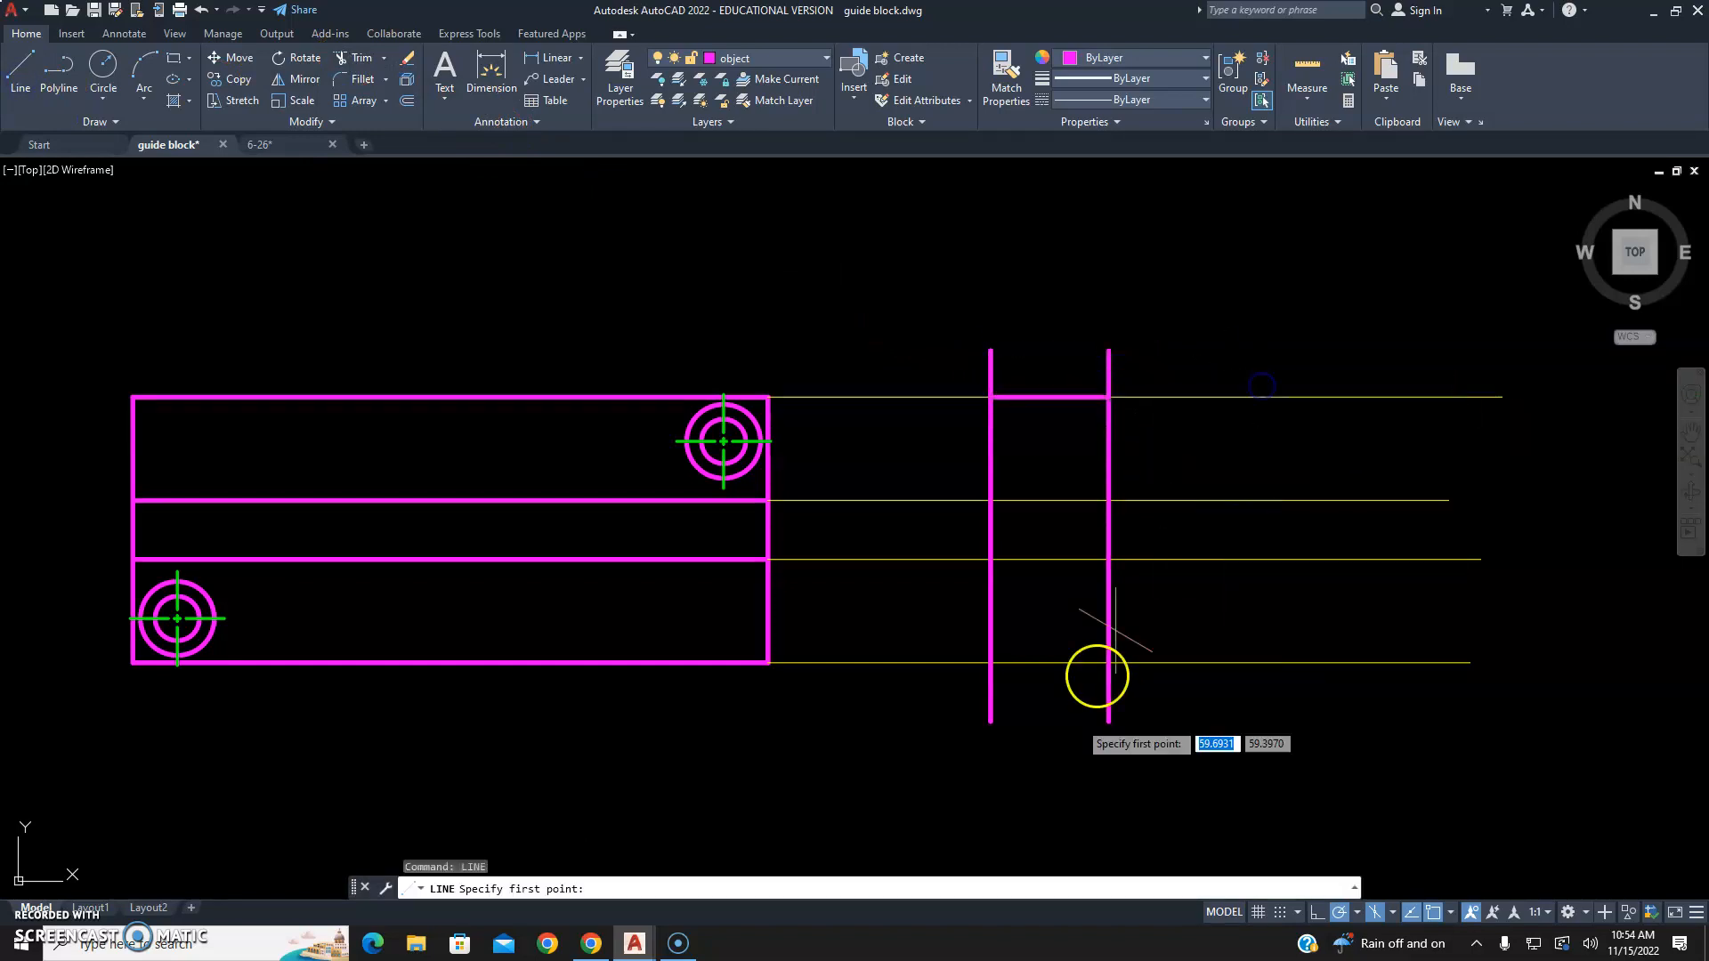
left_click(990, 663)
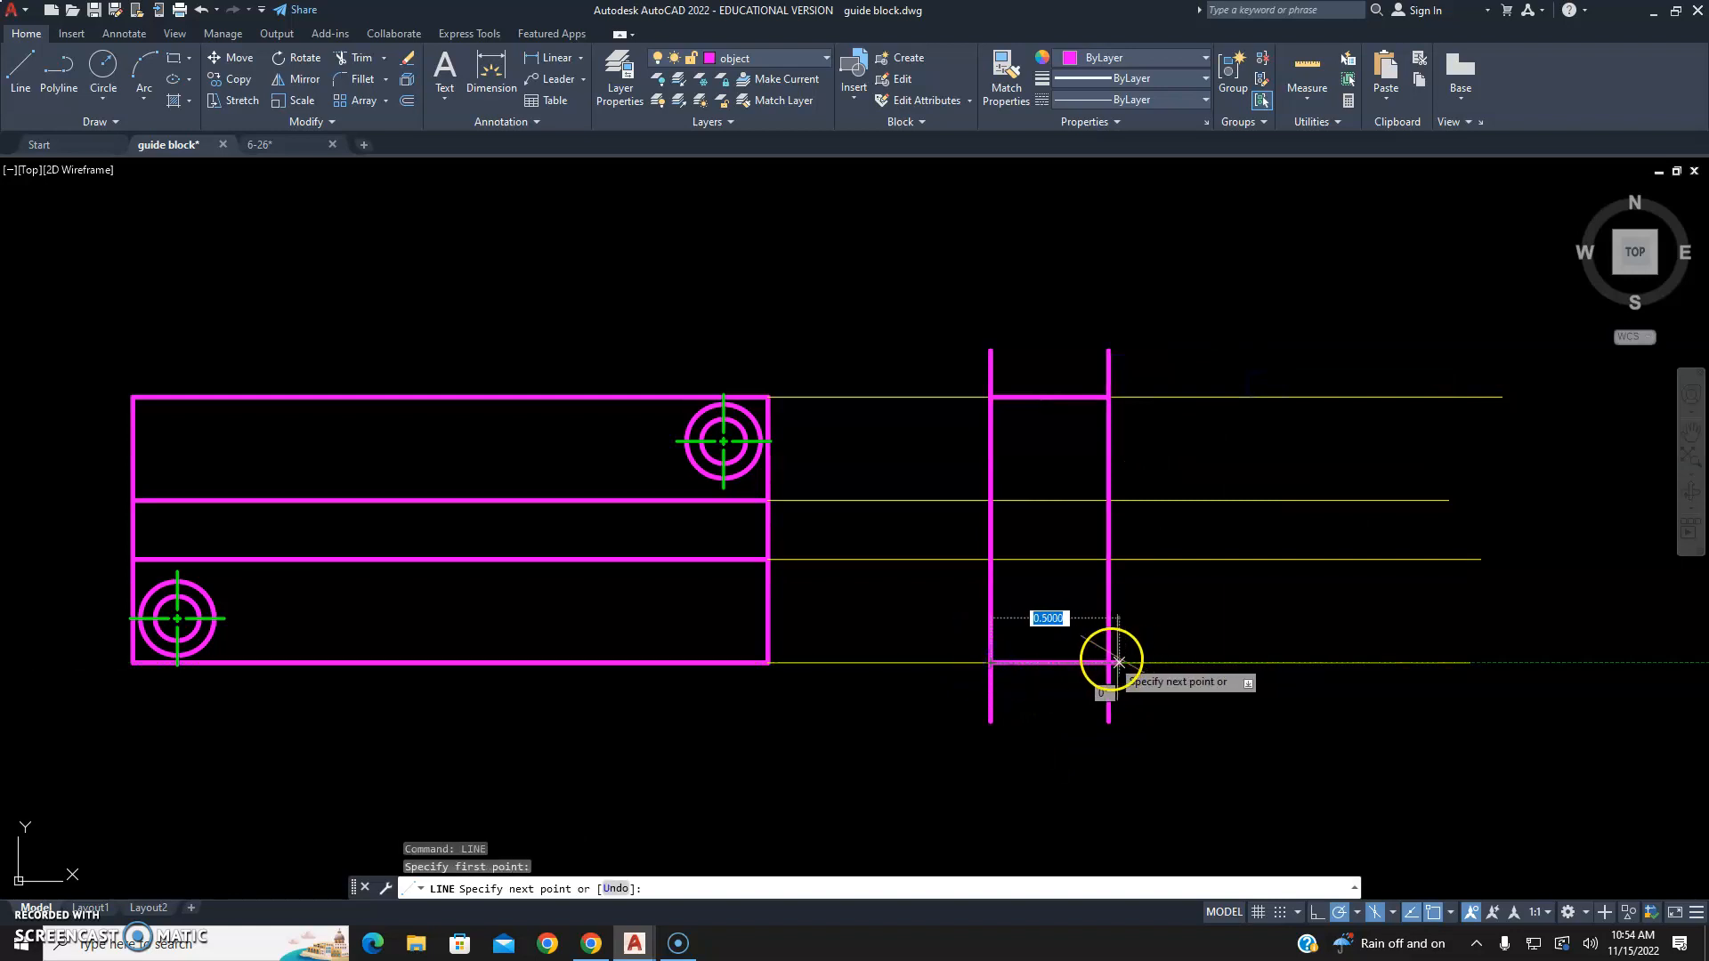
left_click(1108, 661)
key("Escape")
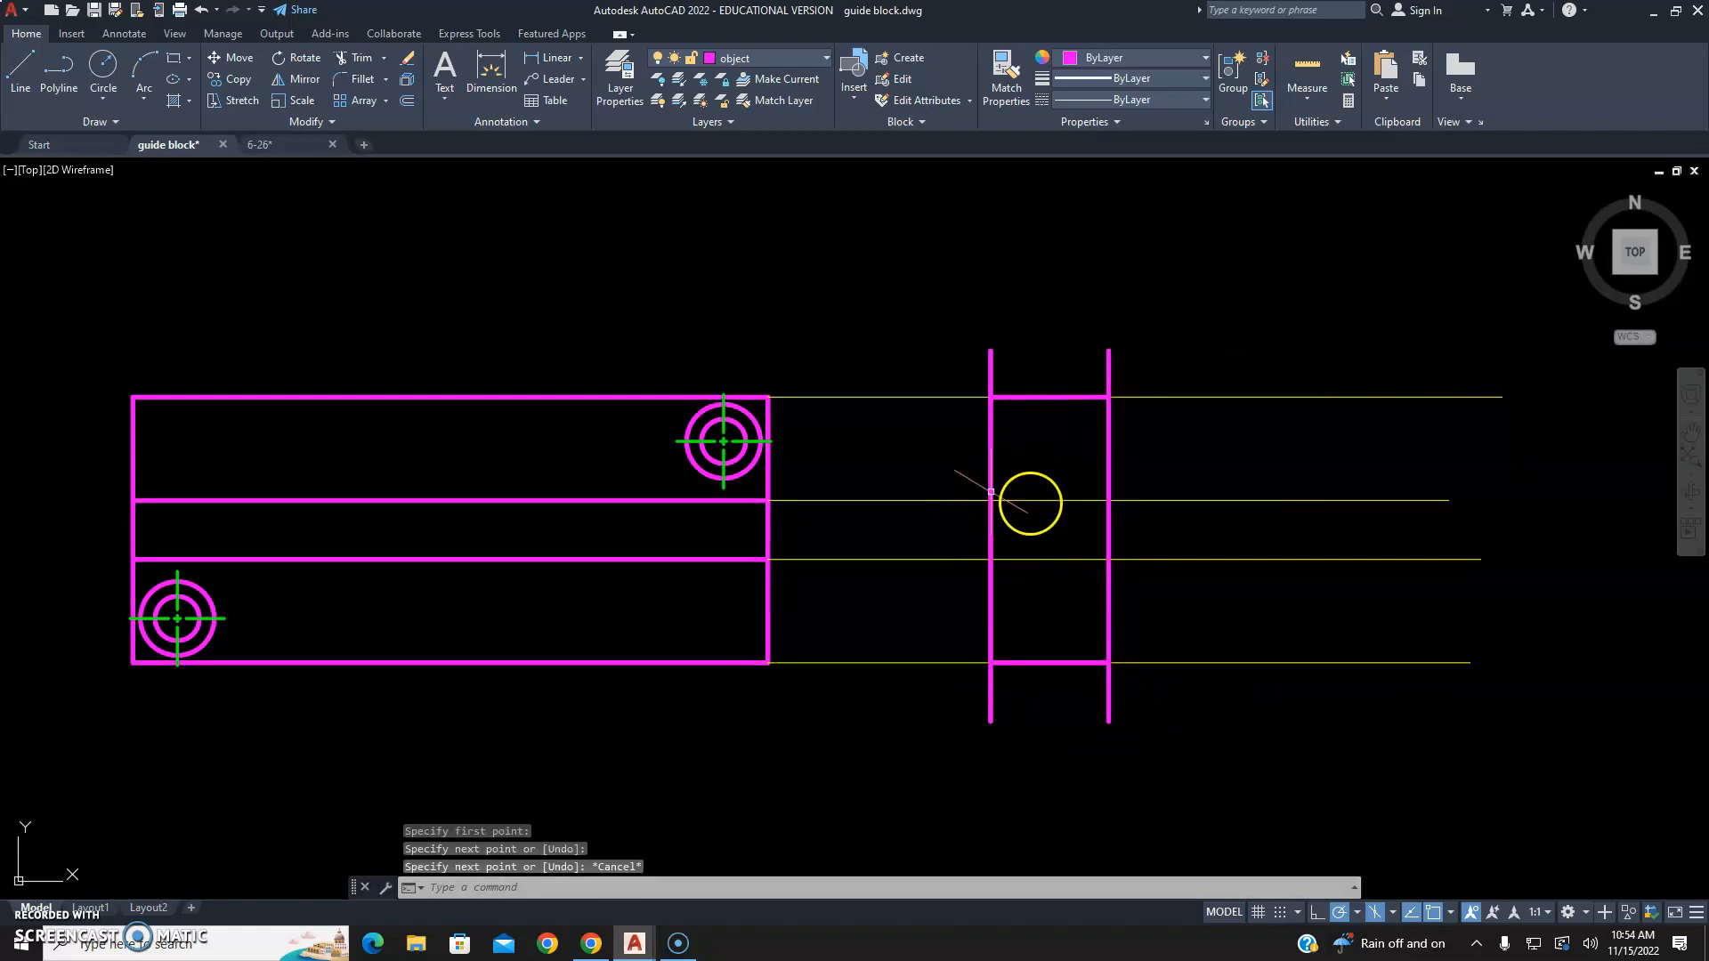
Erase the topmost and bottommost projection lines, keeping the two slot projection lines.
left_click(904, 362)
left_click(892, 412)
key("Delete")
left_click(871, 649)
left_click(821, 715)
key("Delete")
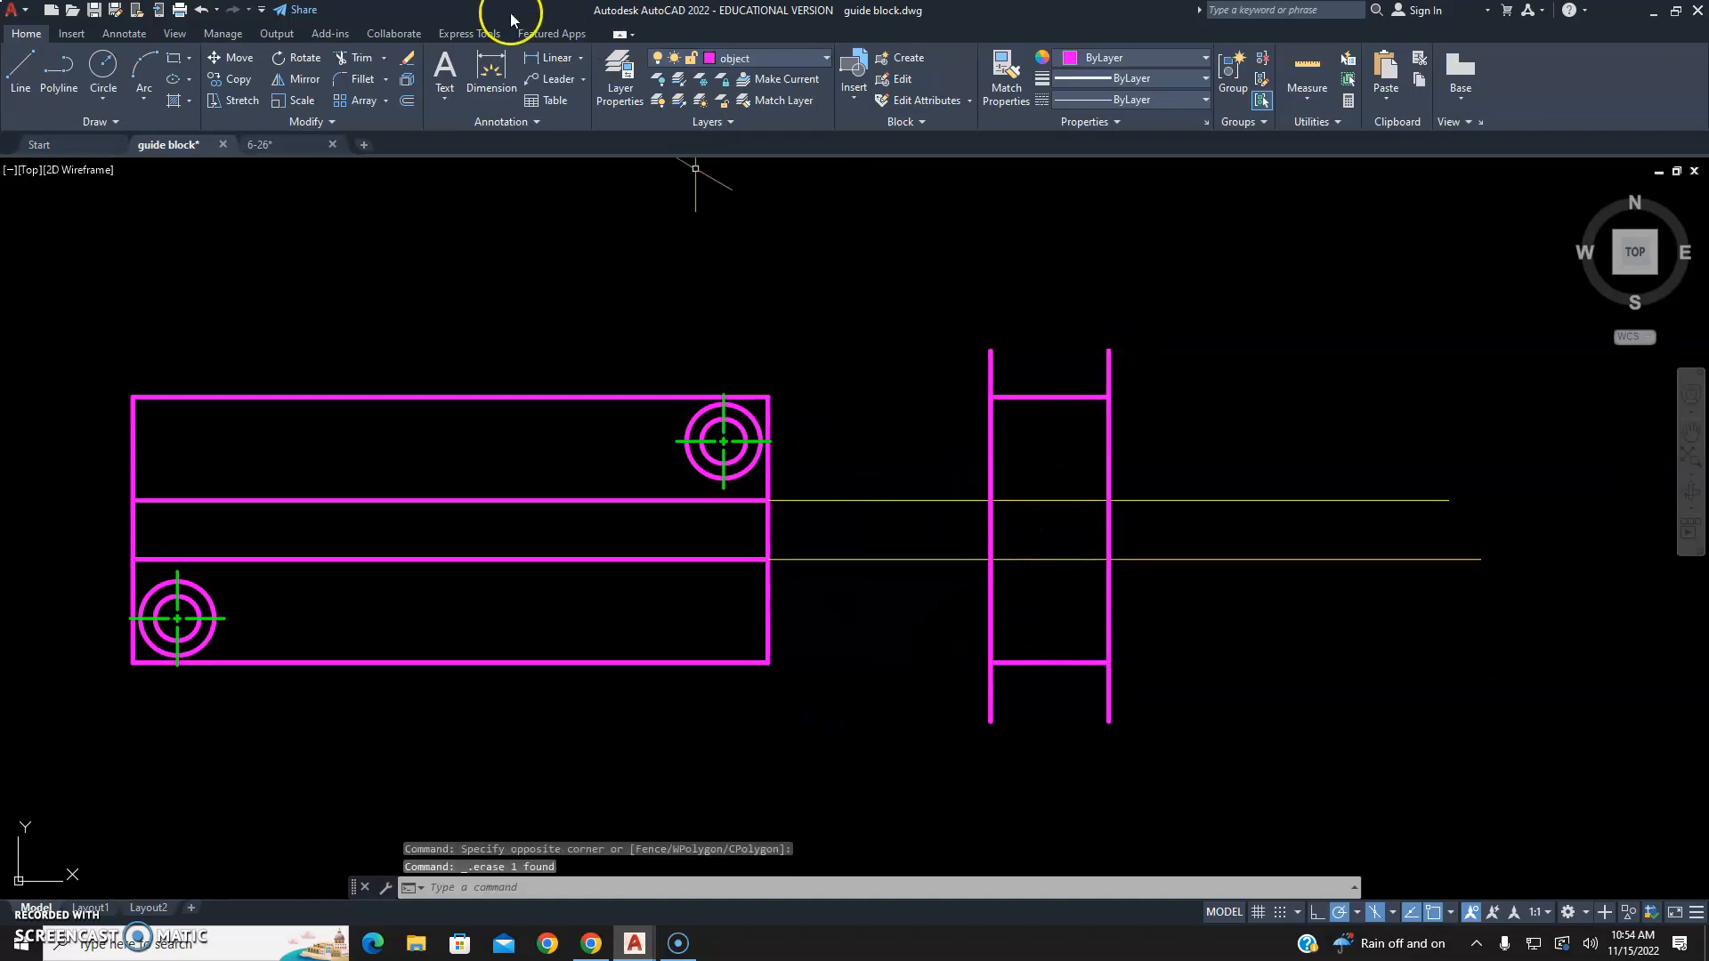
Trim the ends of both vertical lines that extend above and below the side view's rectangle.
left_click(341, 68)
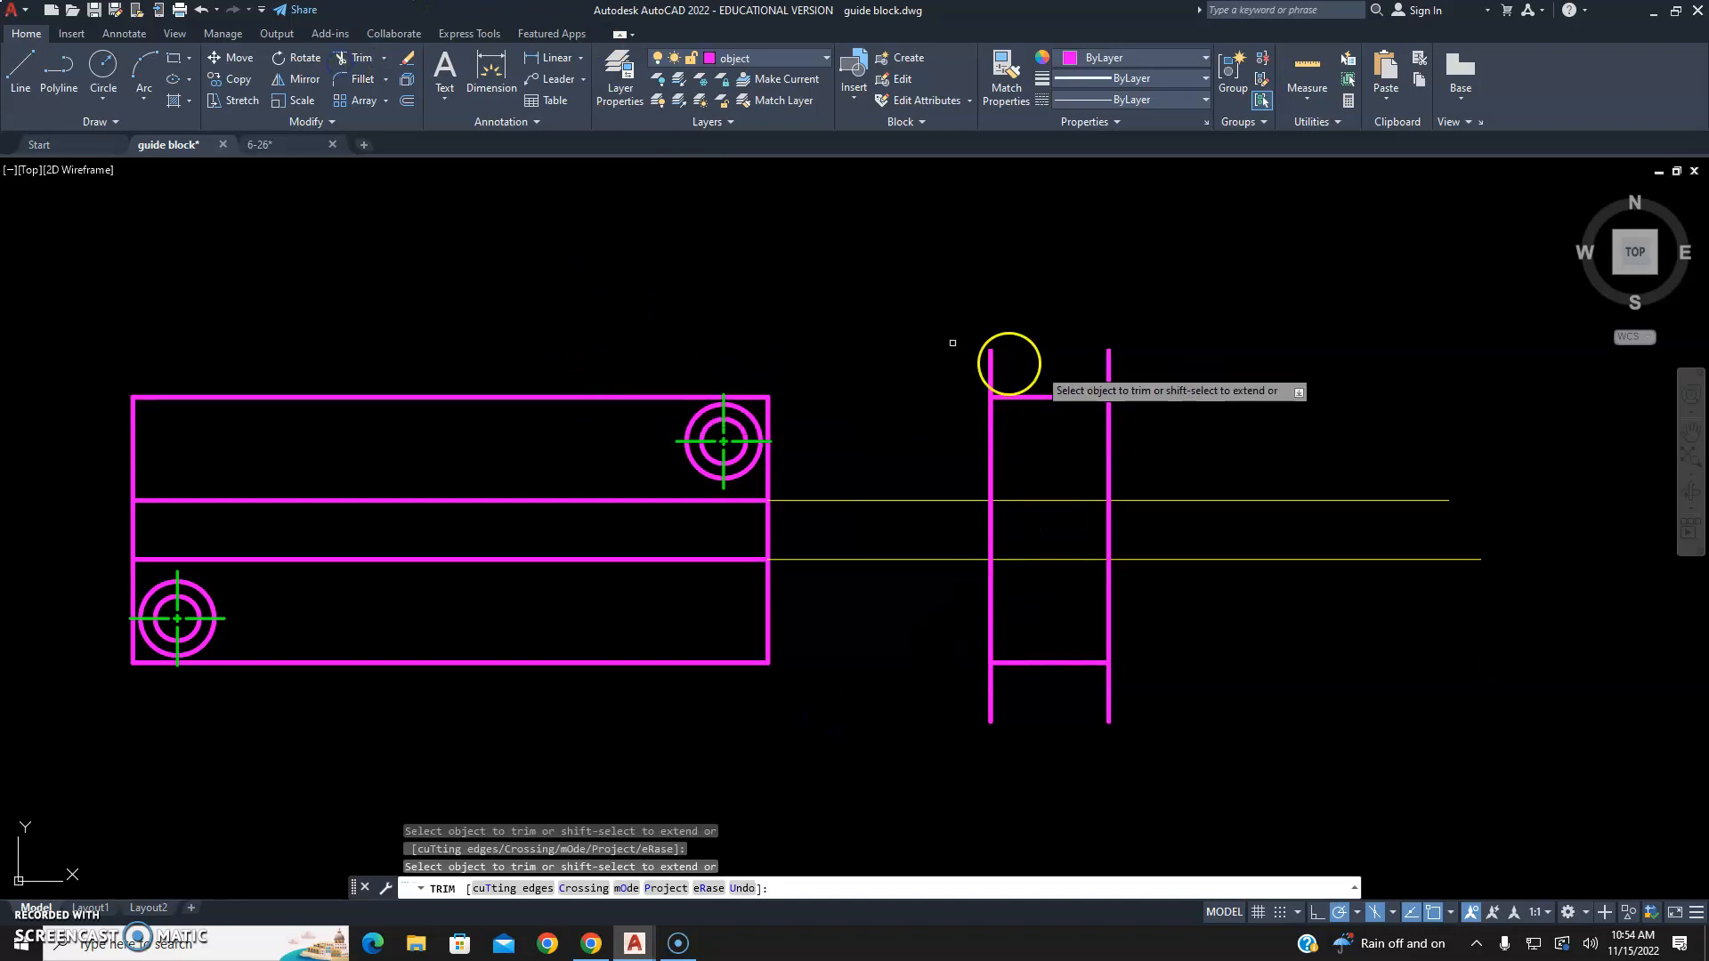
left_click_drag(1130, 362, 961, 370)
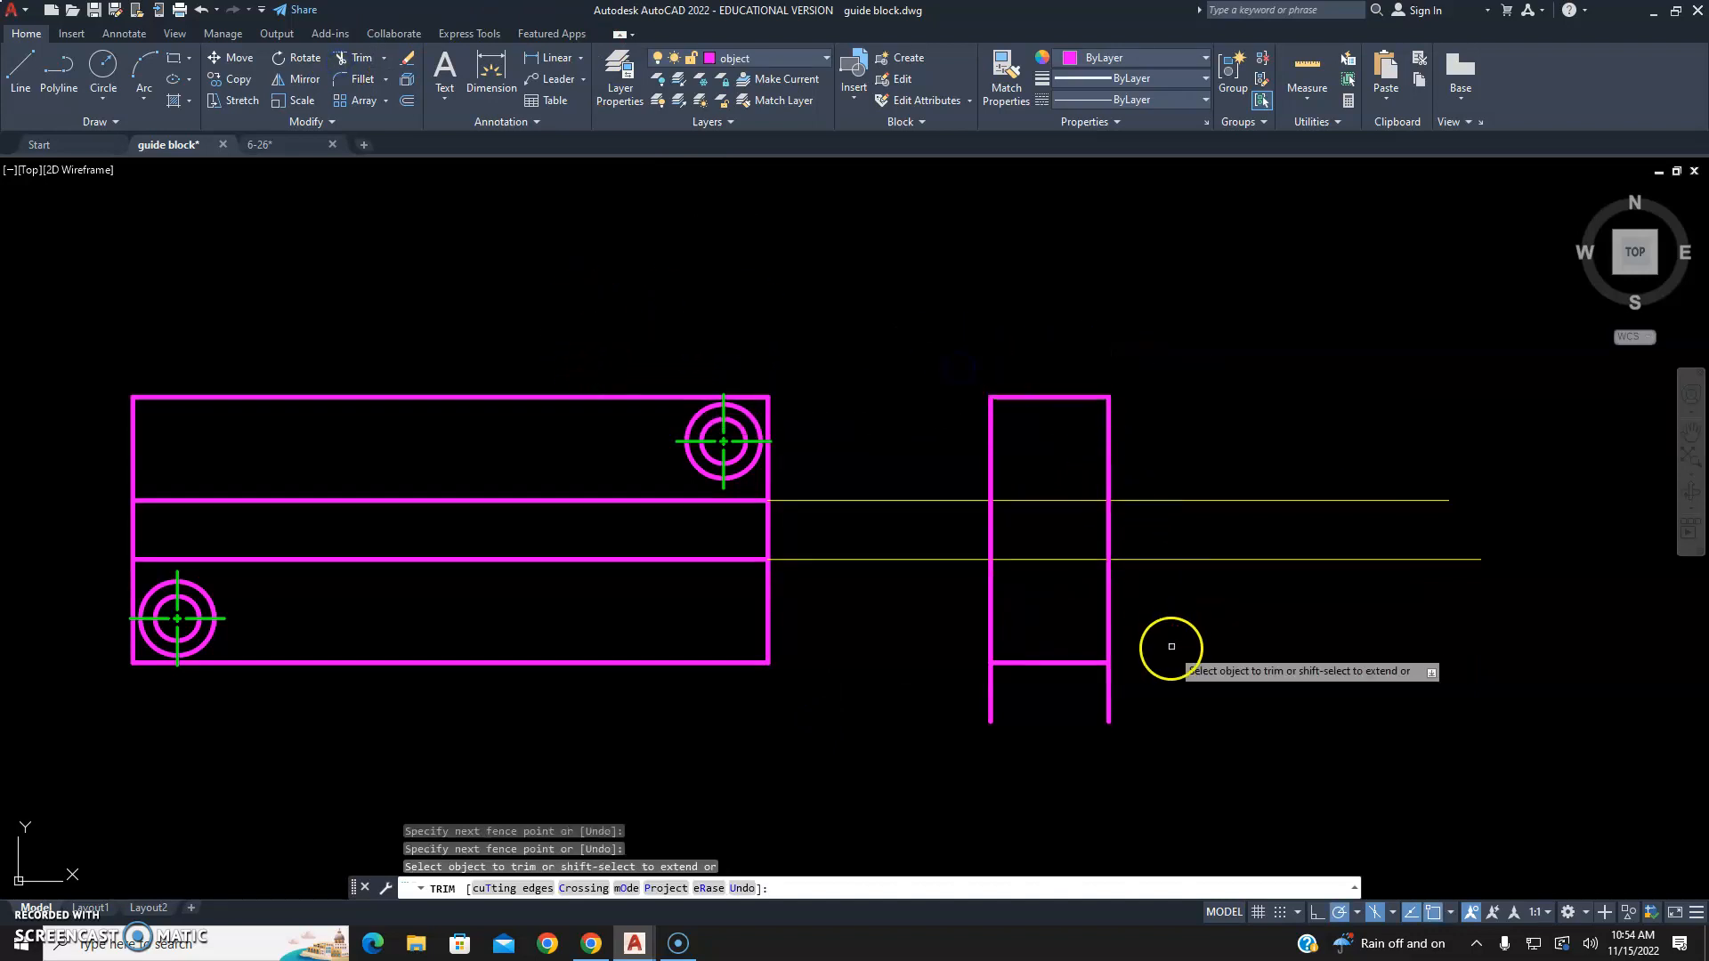
left_click_drag(1136, 679, 921, 684)
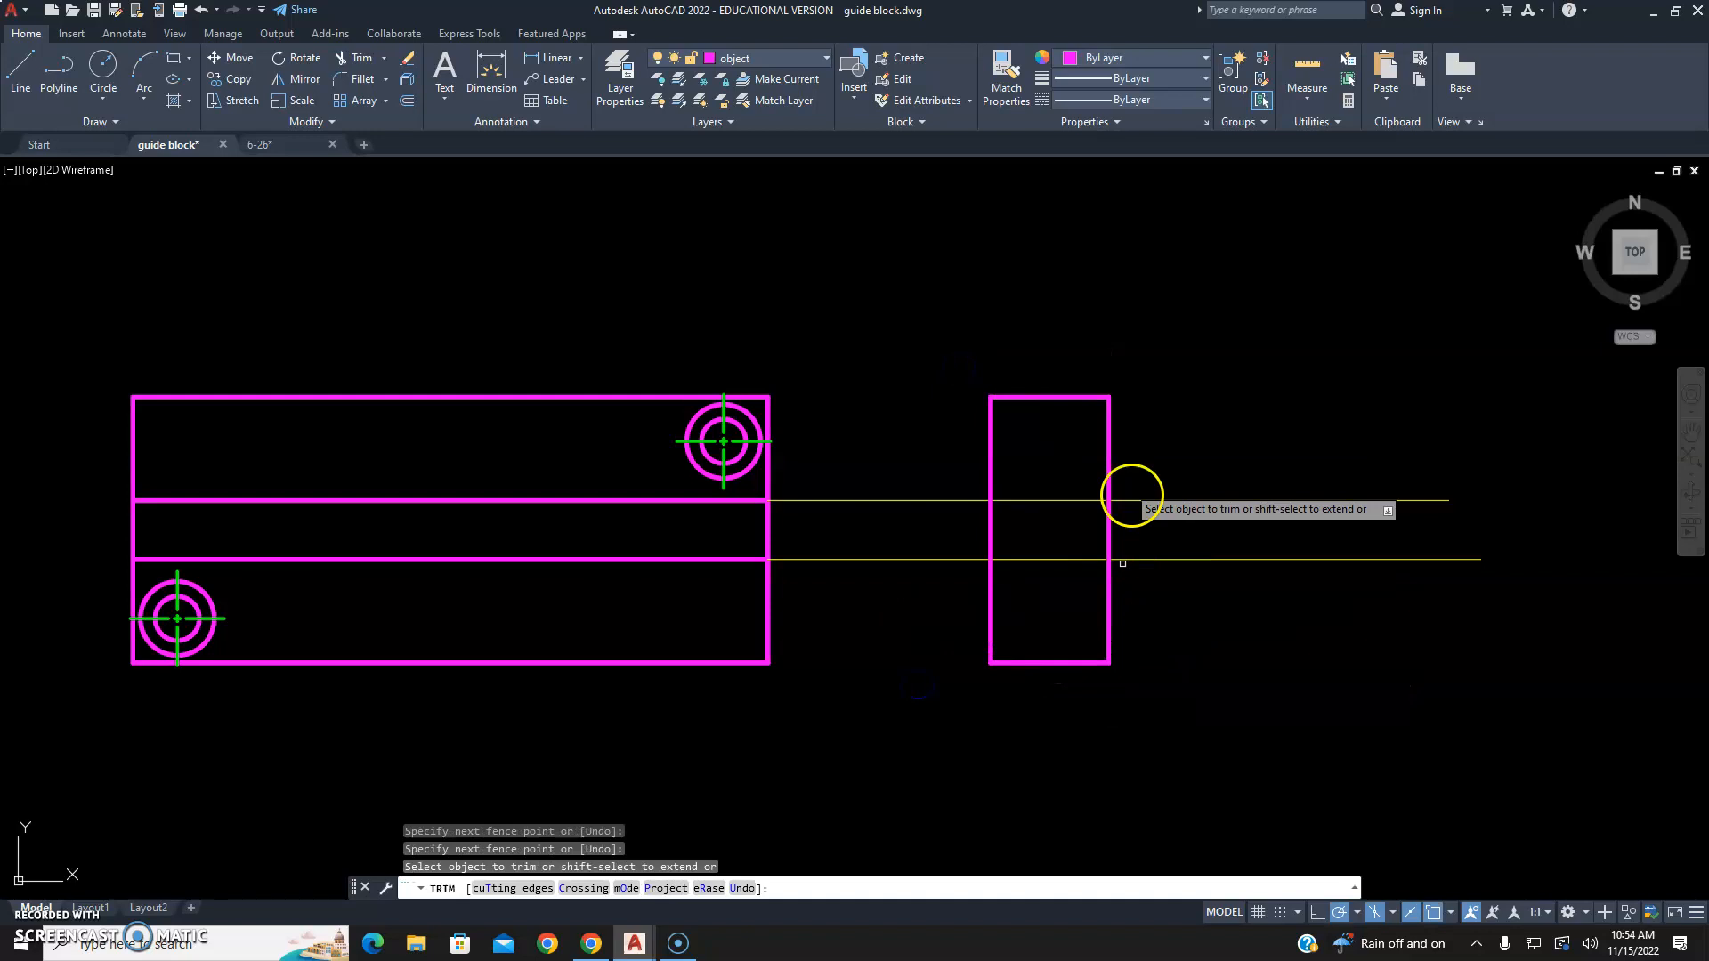
key("Escape")
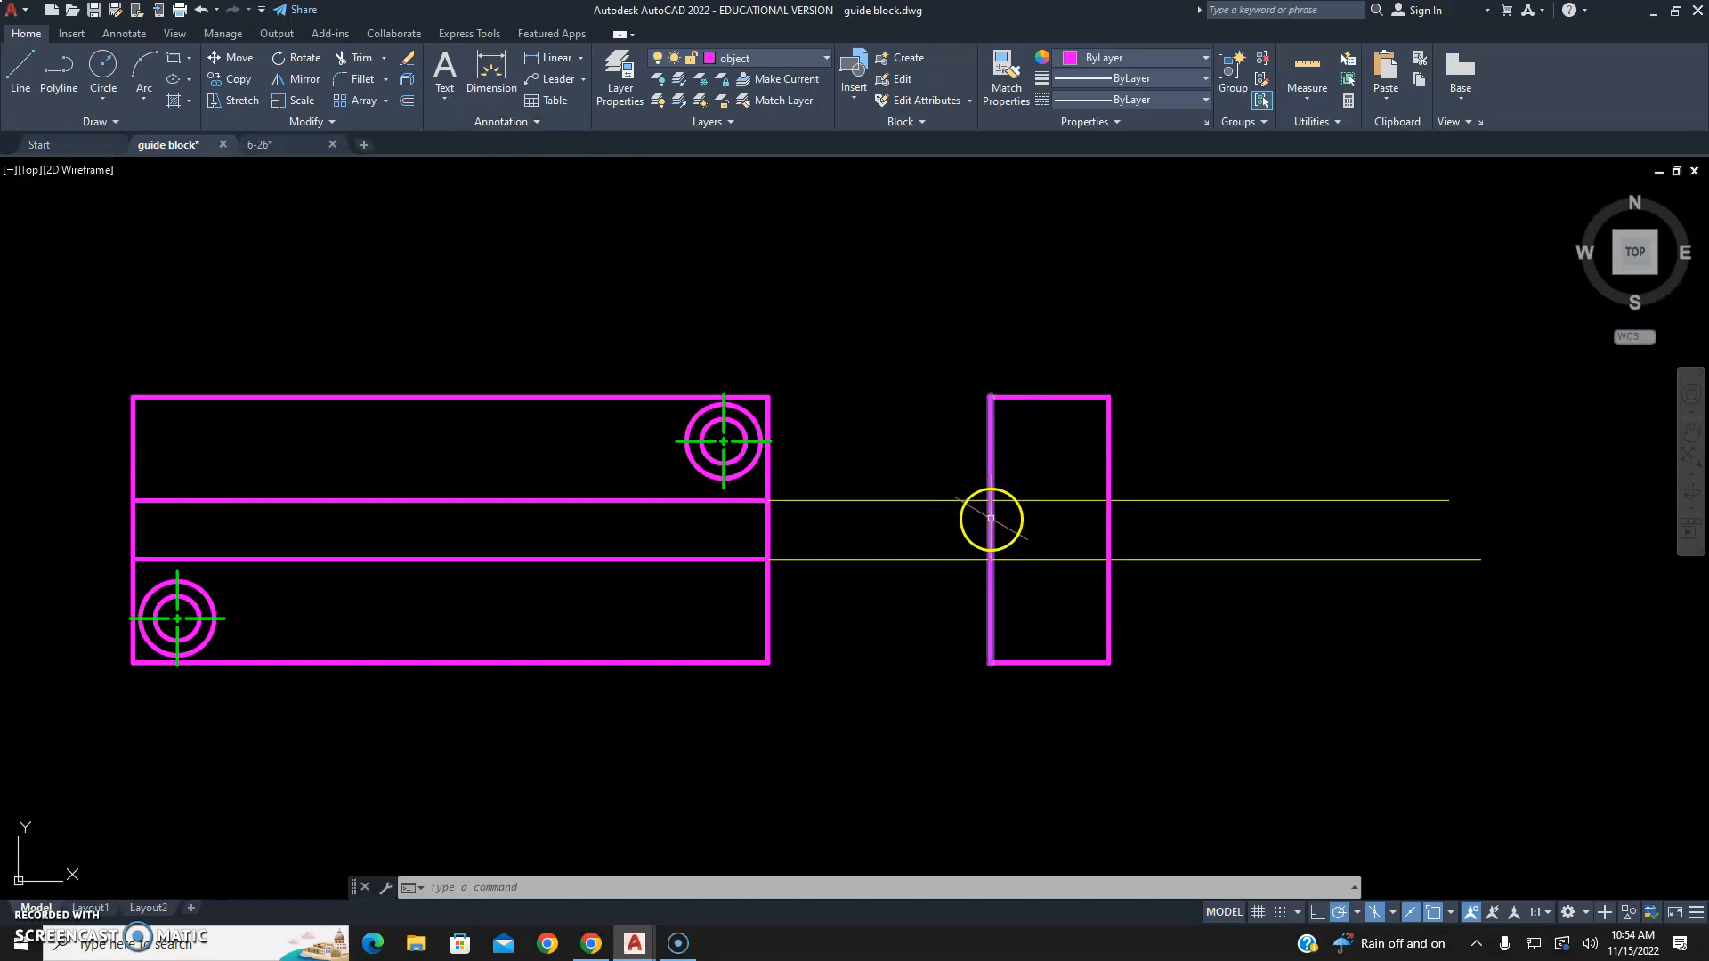
Check the slot depth in the 6-26 drawing, and offset the guide block side view's left edge 13/64 inward.
left_click(264, 144)
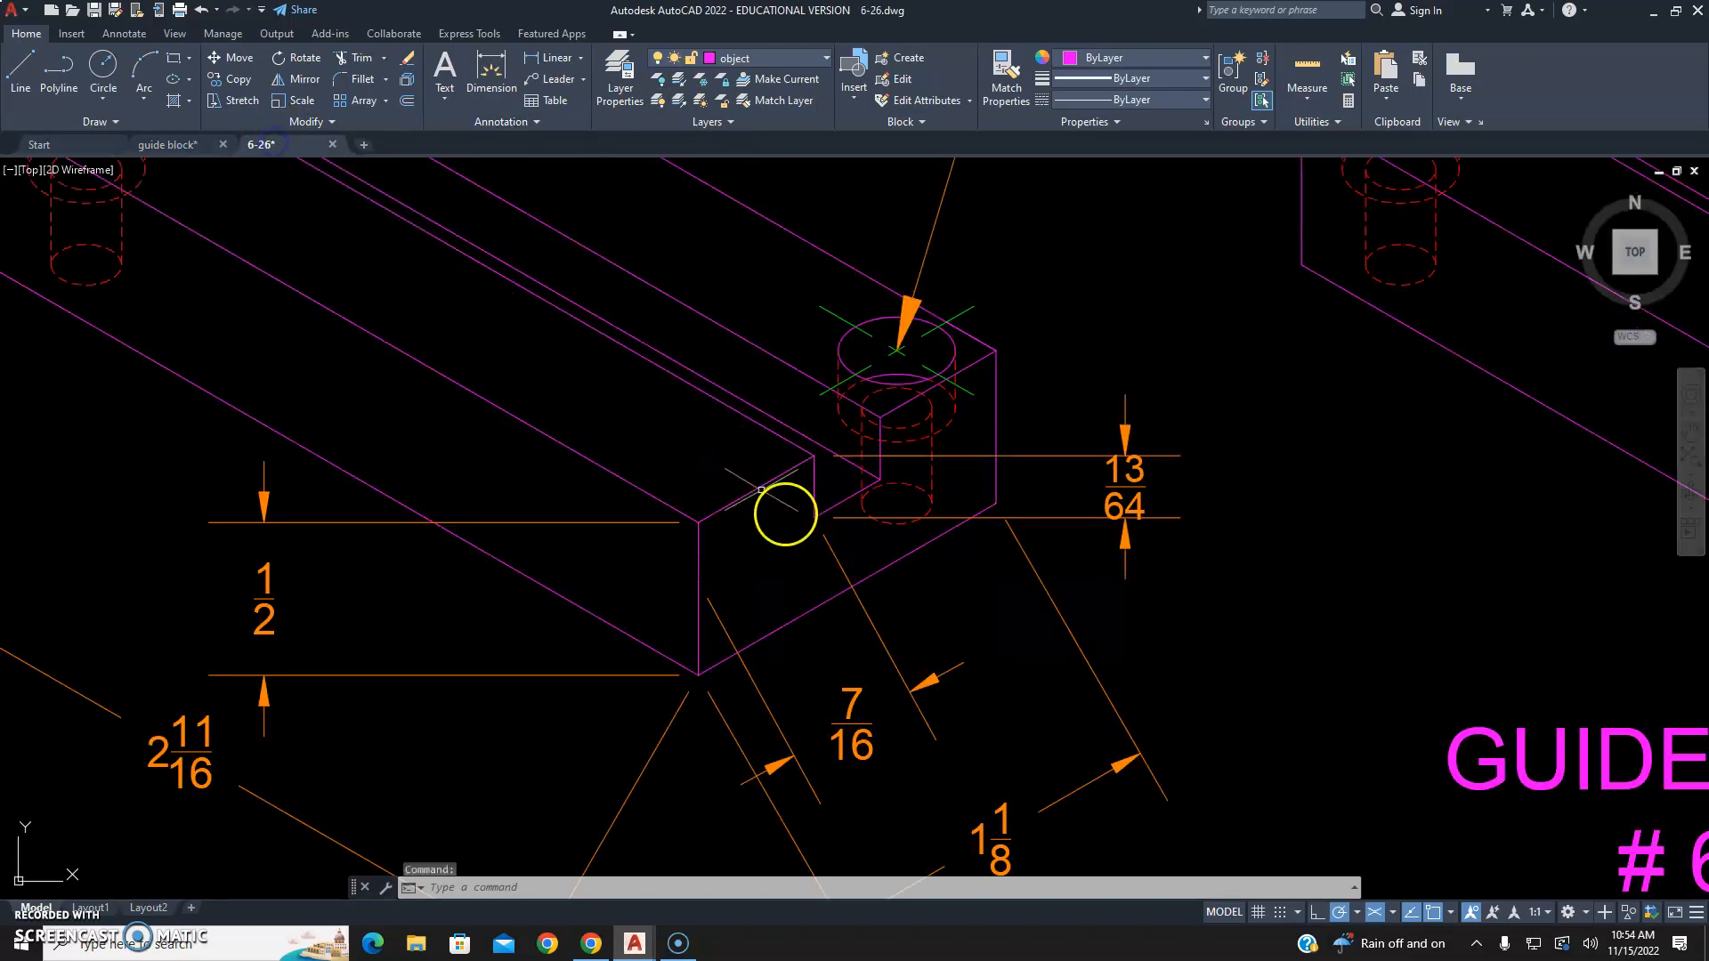
left_click(179, 143)
left_click(751, 322)
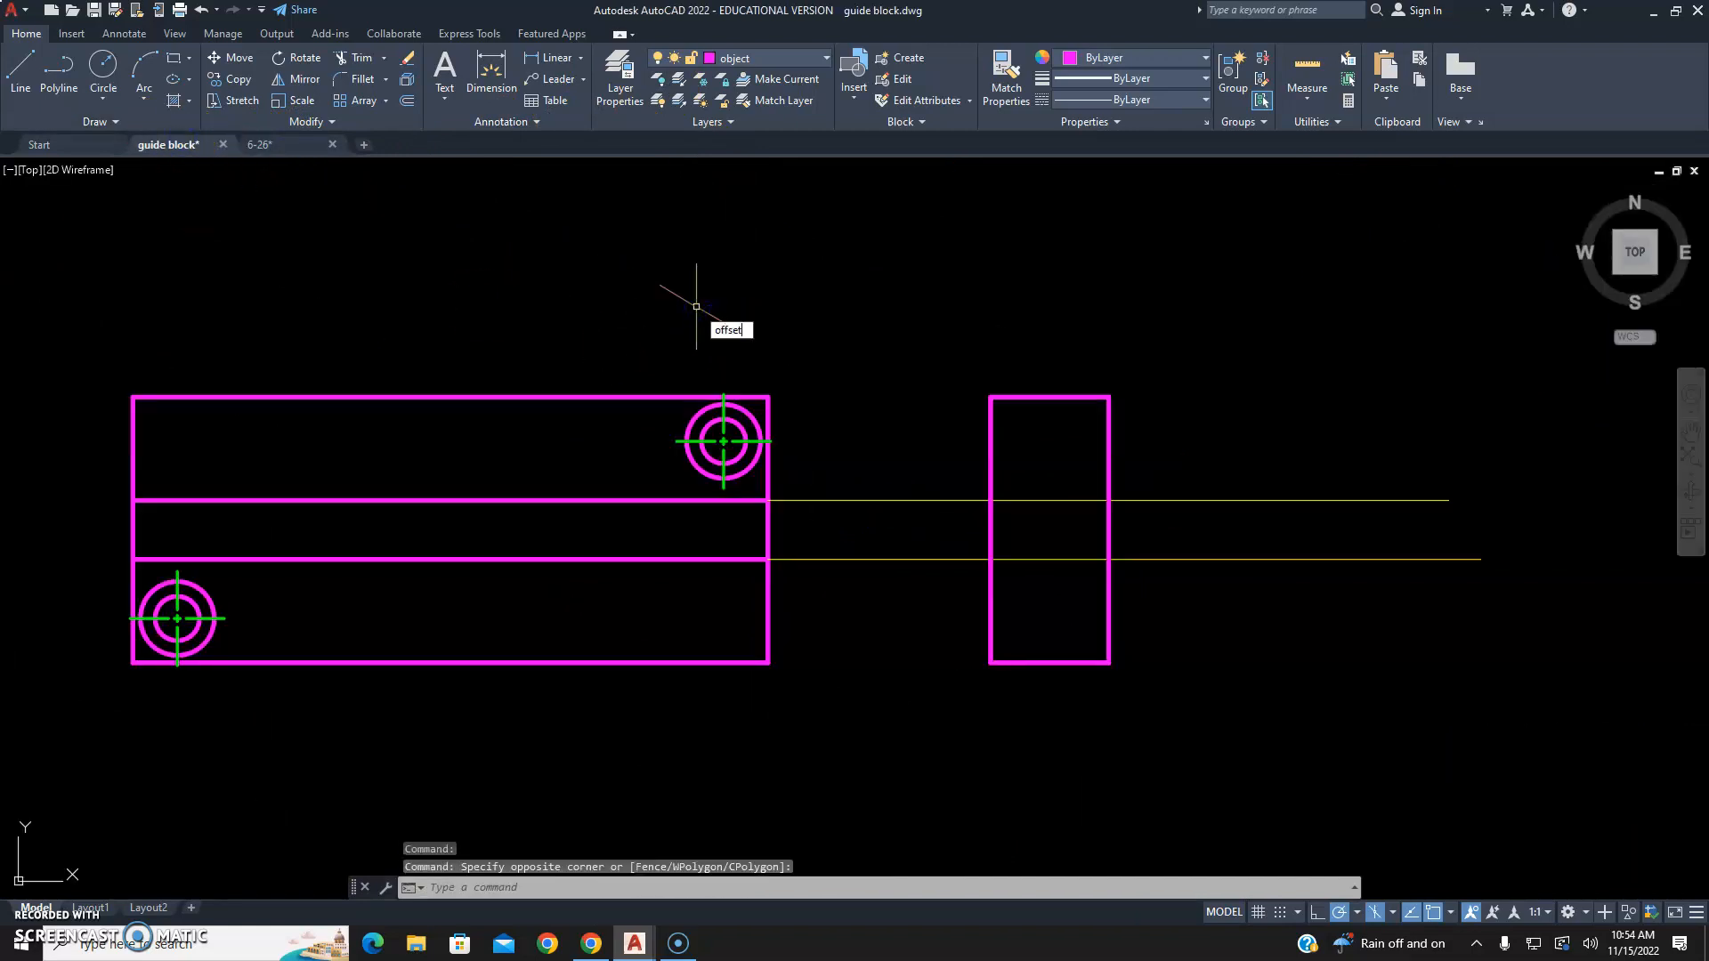
key("Return")
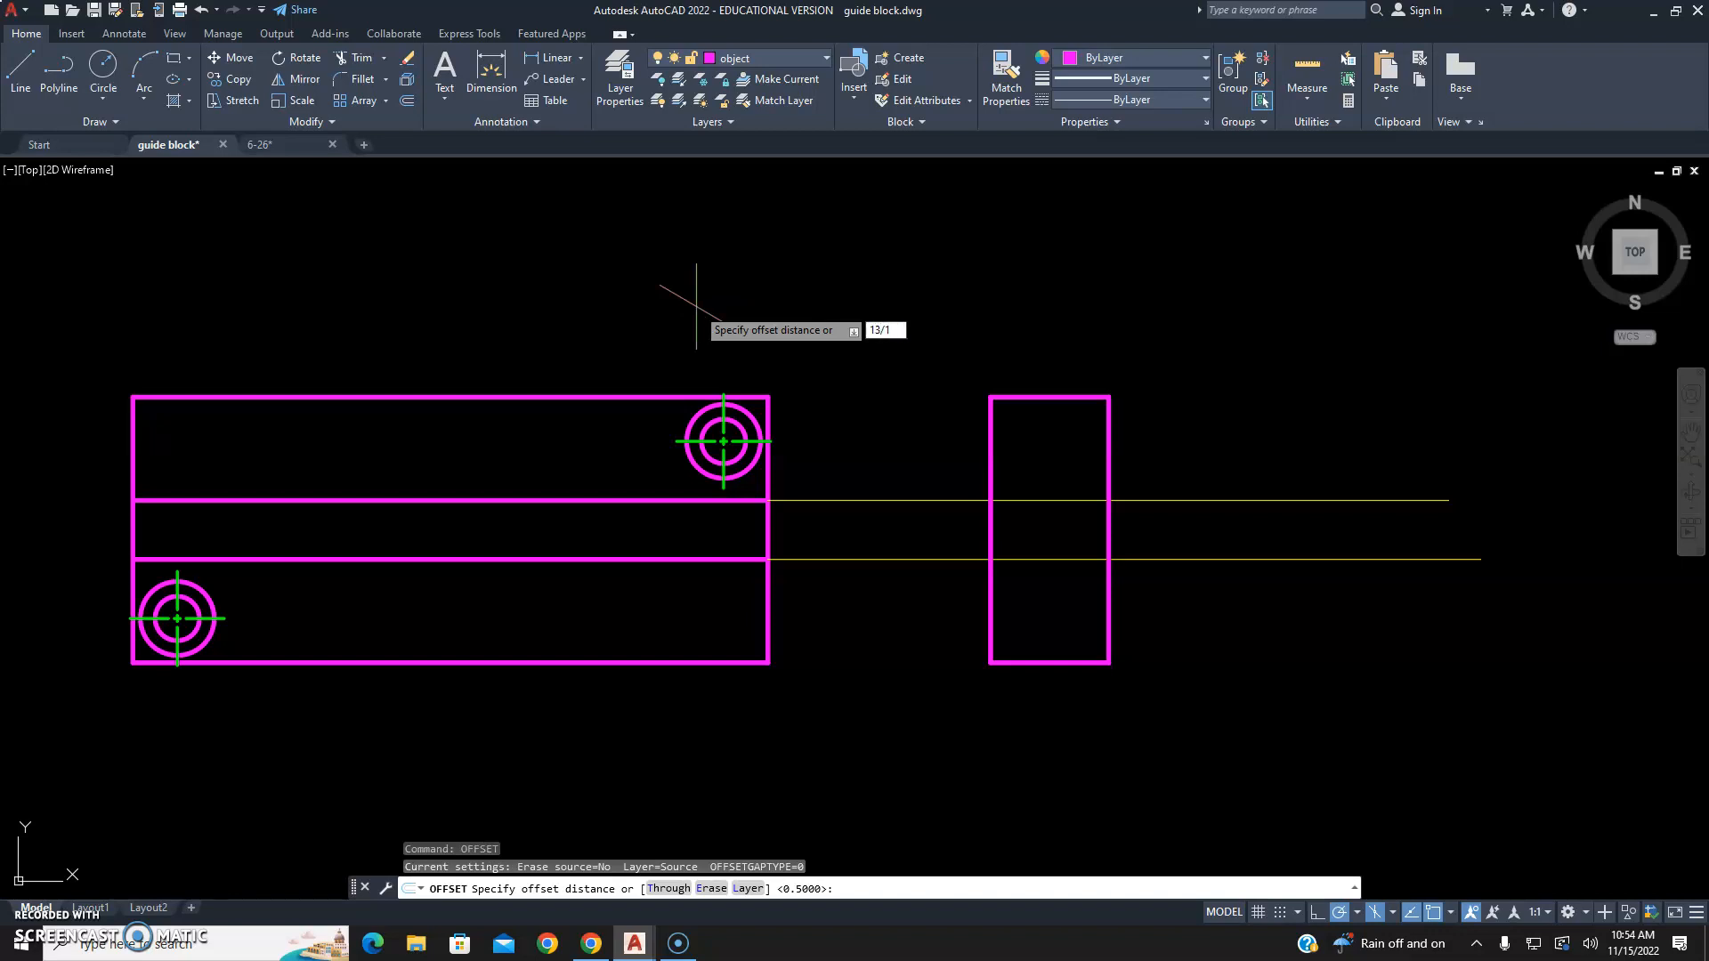
key("Return")
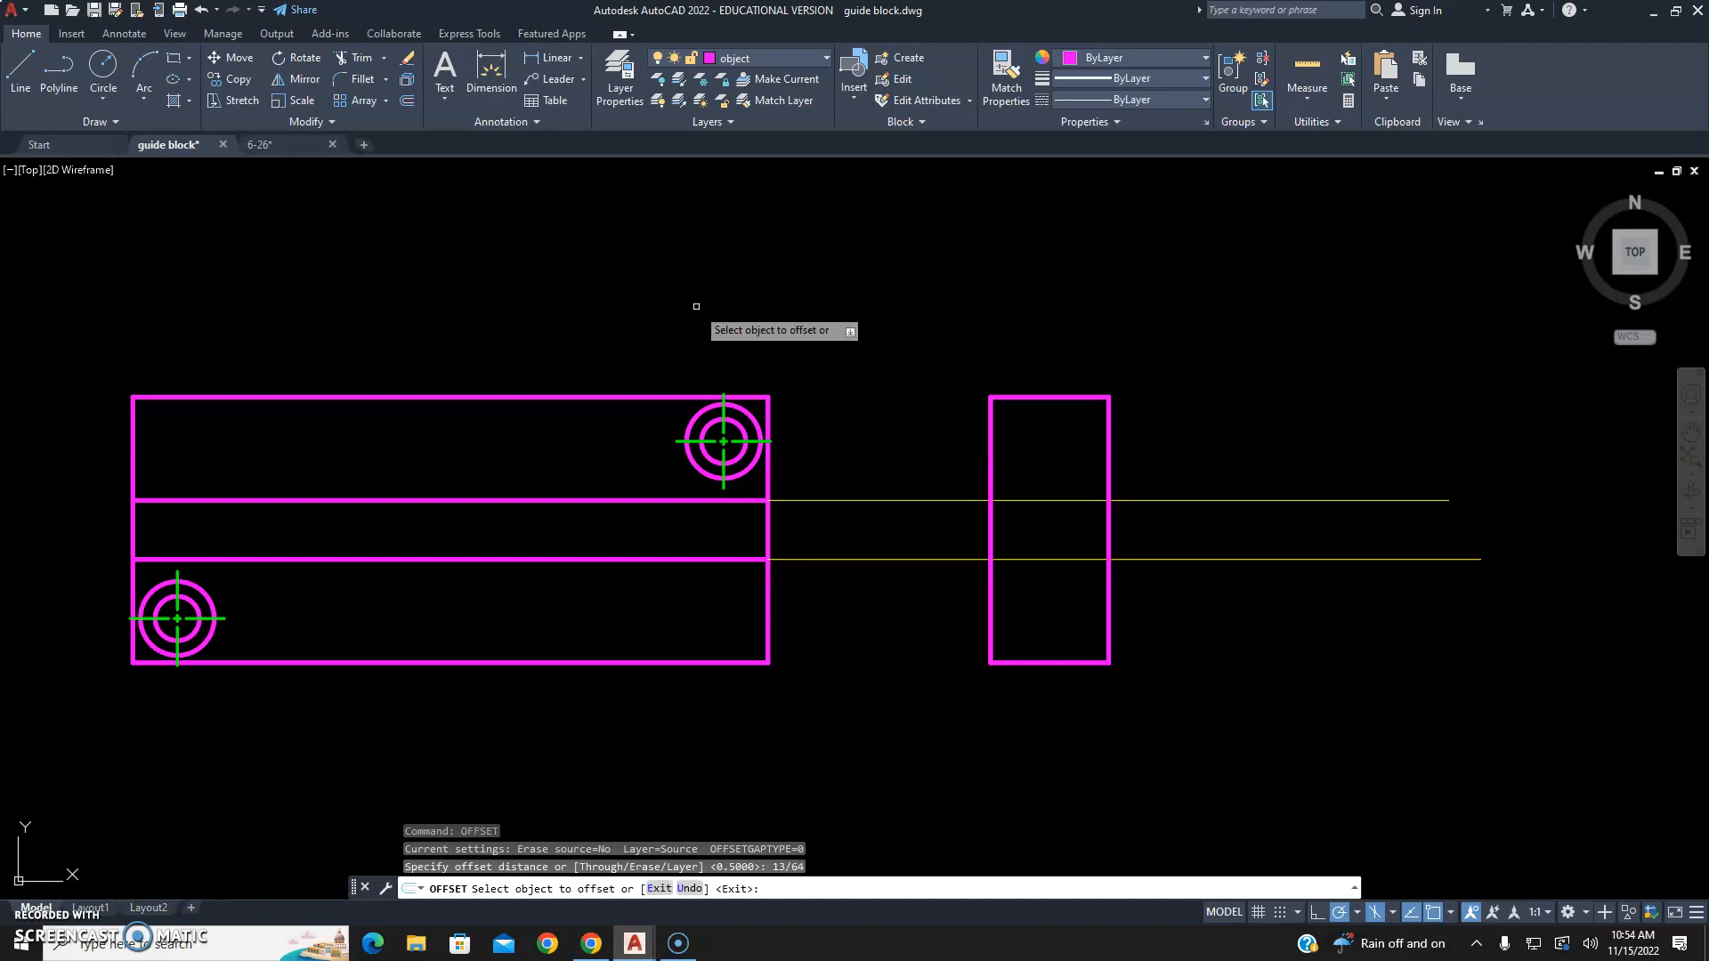
left_click(991, 529)
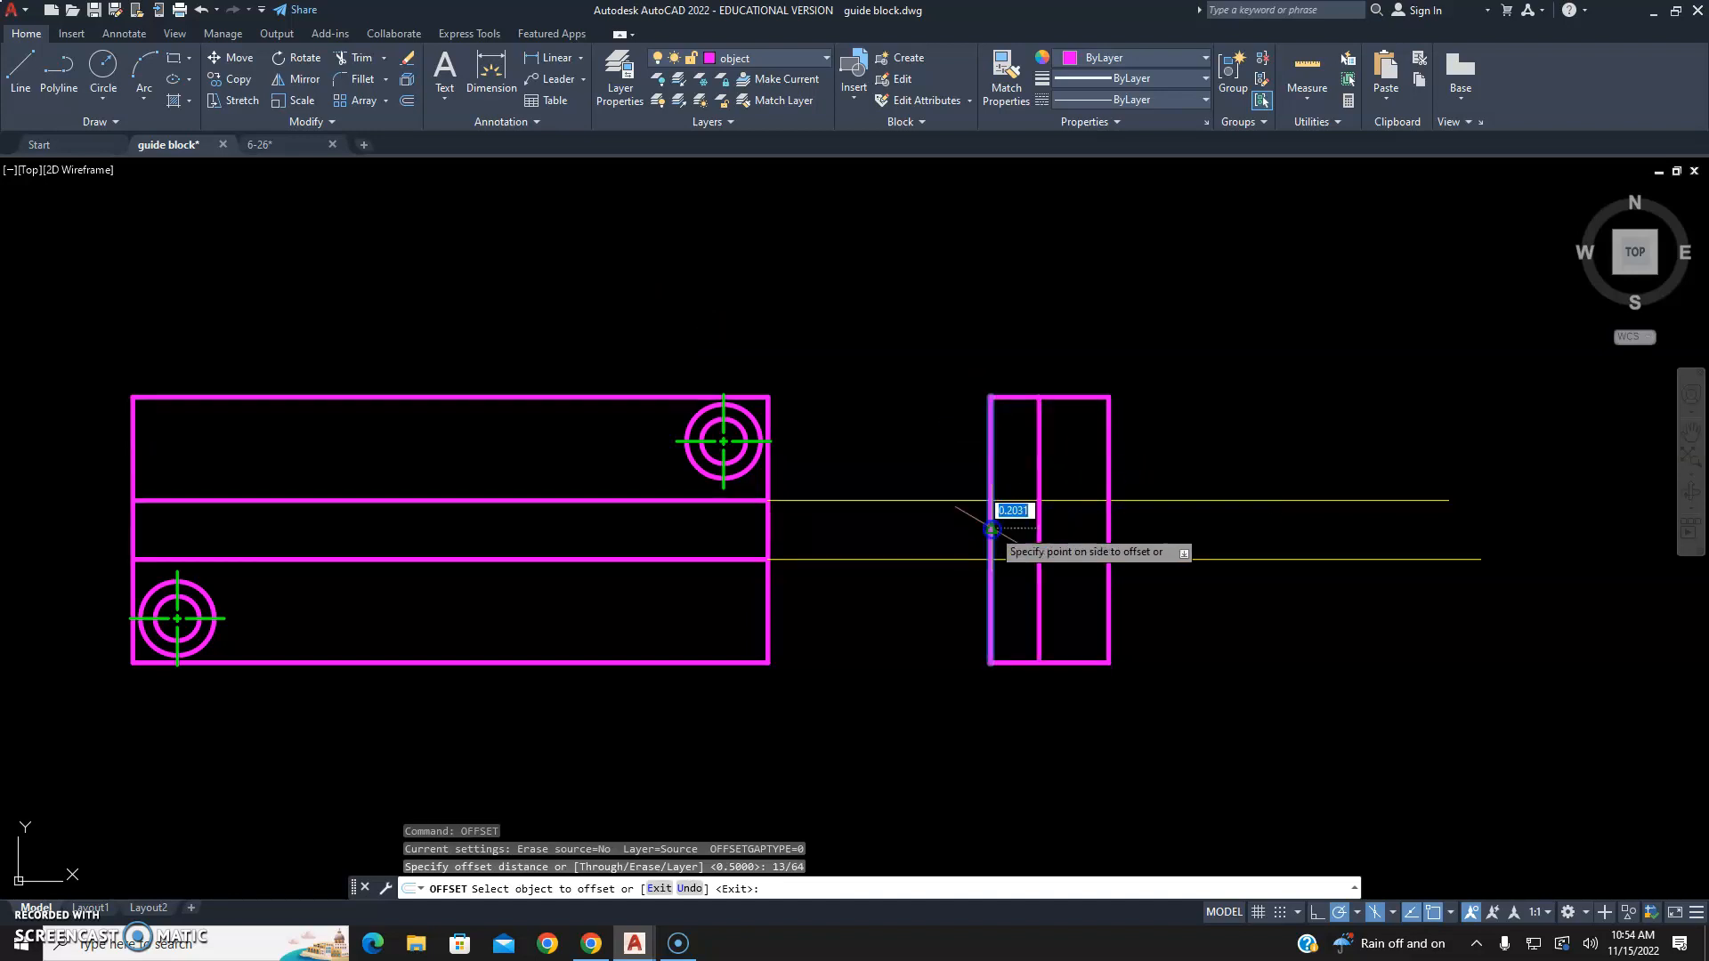
left_click(1075, 538)
key("Escape")
key("Escape")
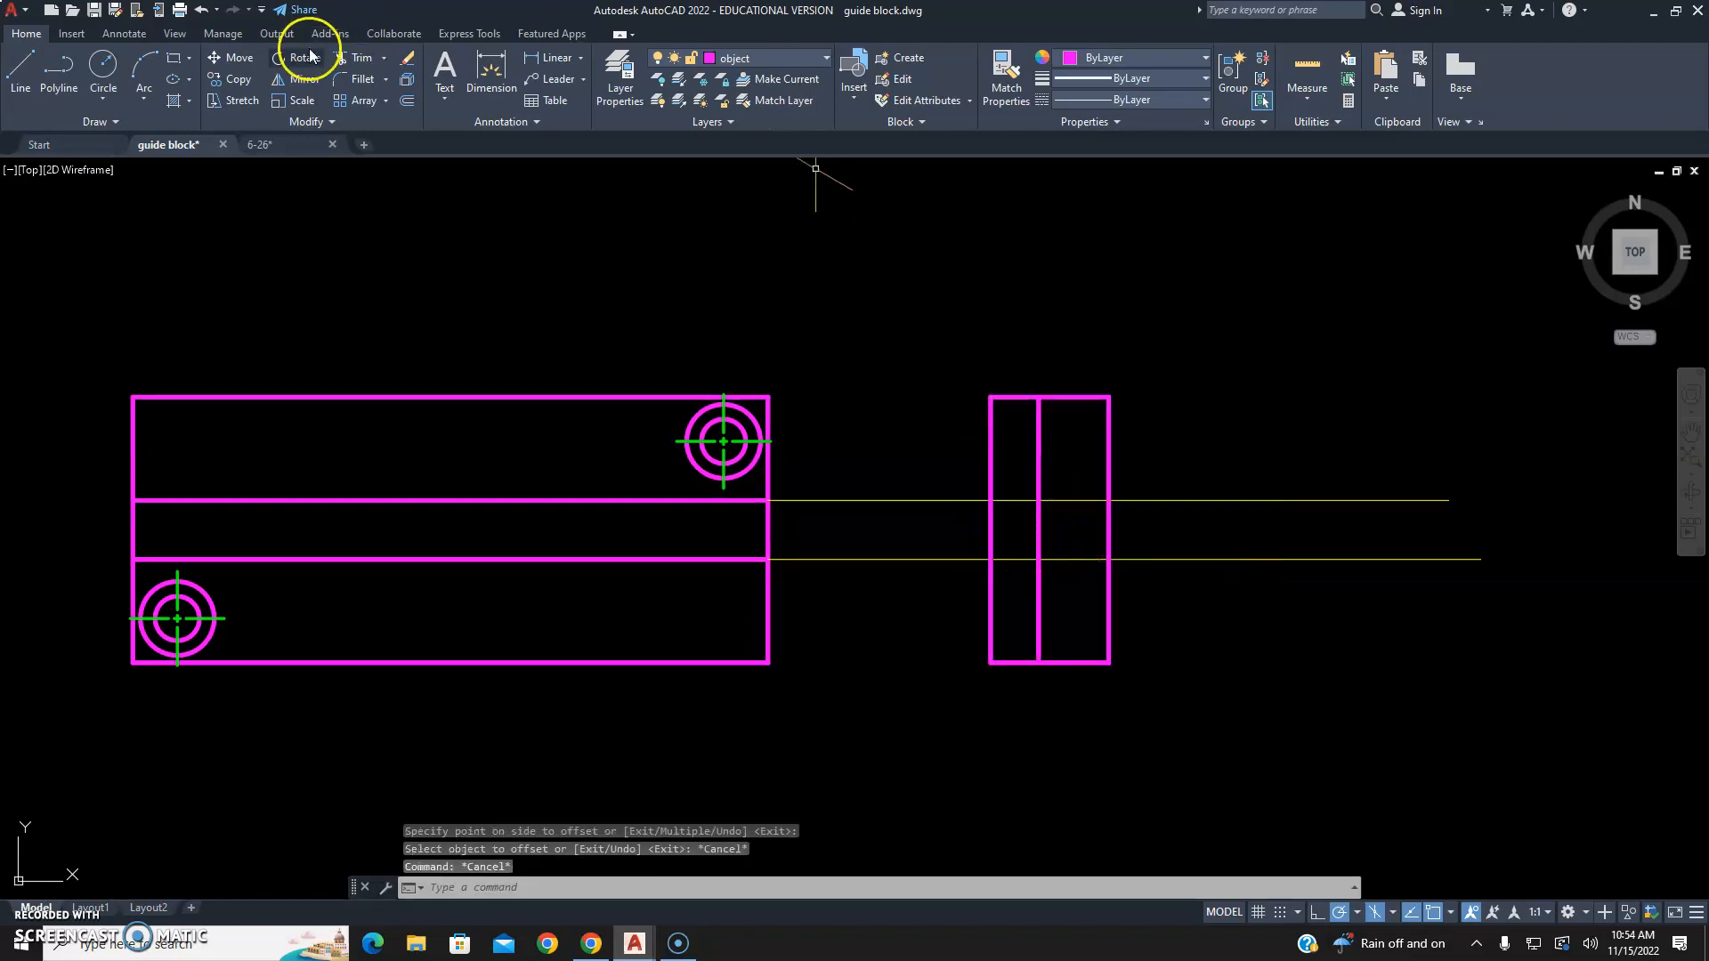
Draw the slot's upper and lower edges along the two projection lines, from the side view's left edge to the offset line.
left_click(21, 66)
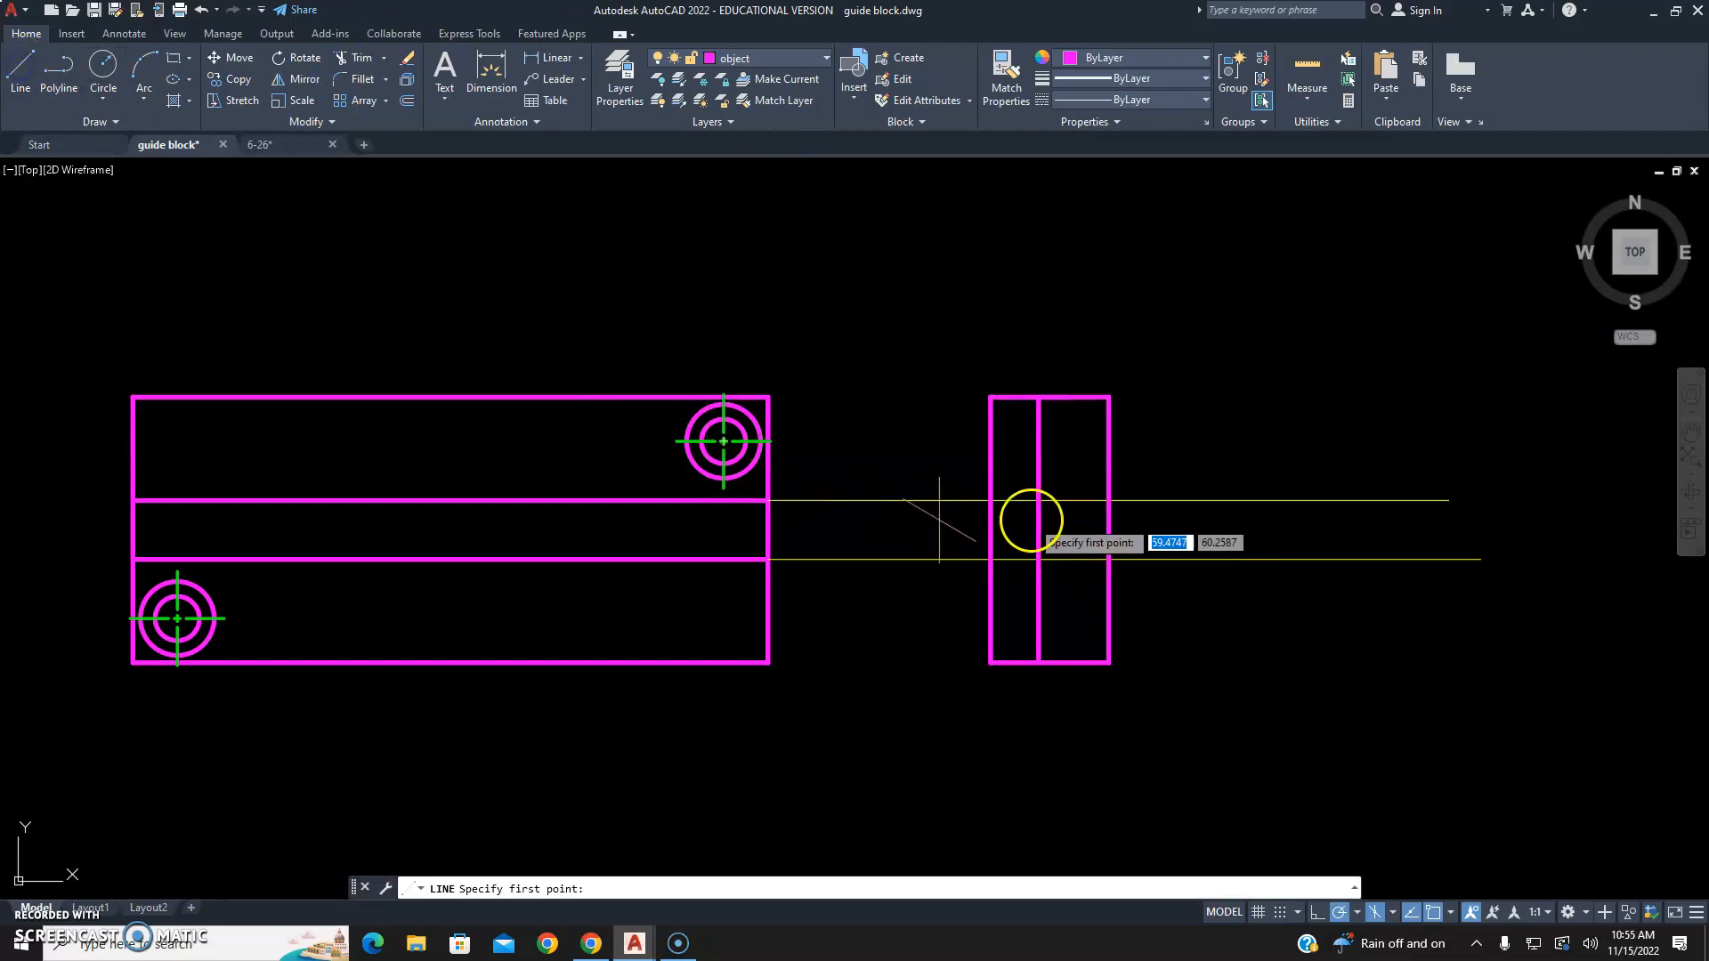
left_click(989, 501)
left_click(1039, 500)
right_click(1100, 474)
left_click(1104, 481)
right_click(1120, 484)
left_click(1129, 488)
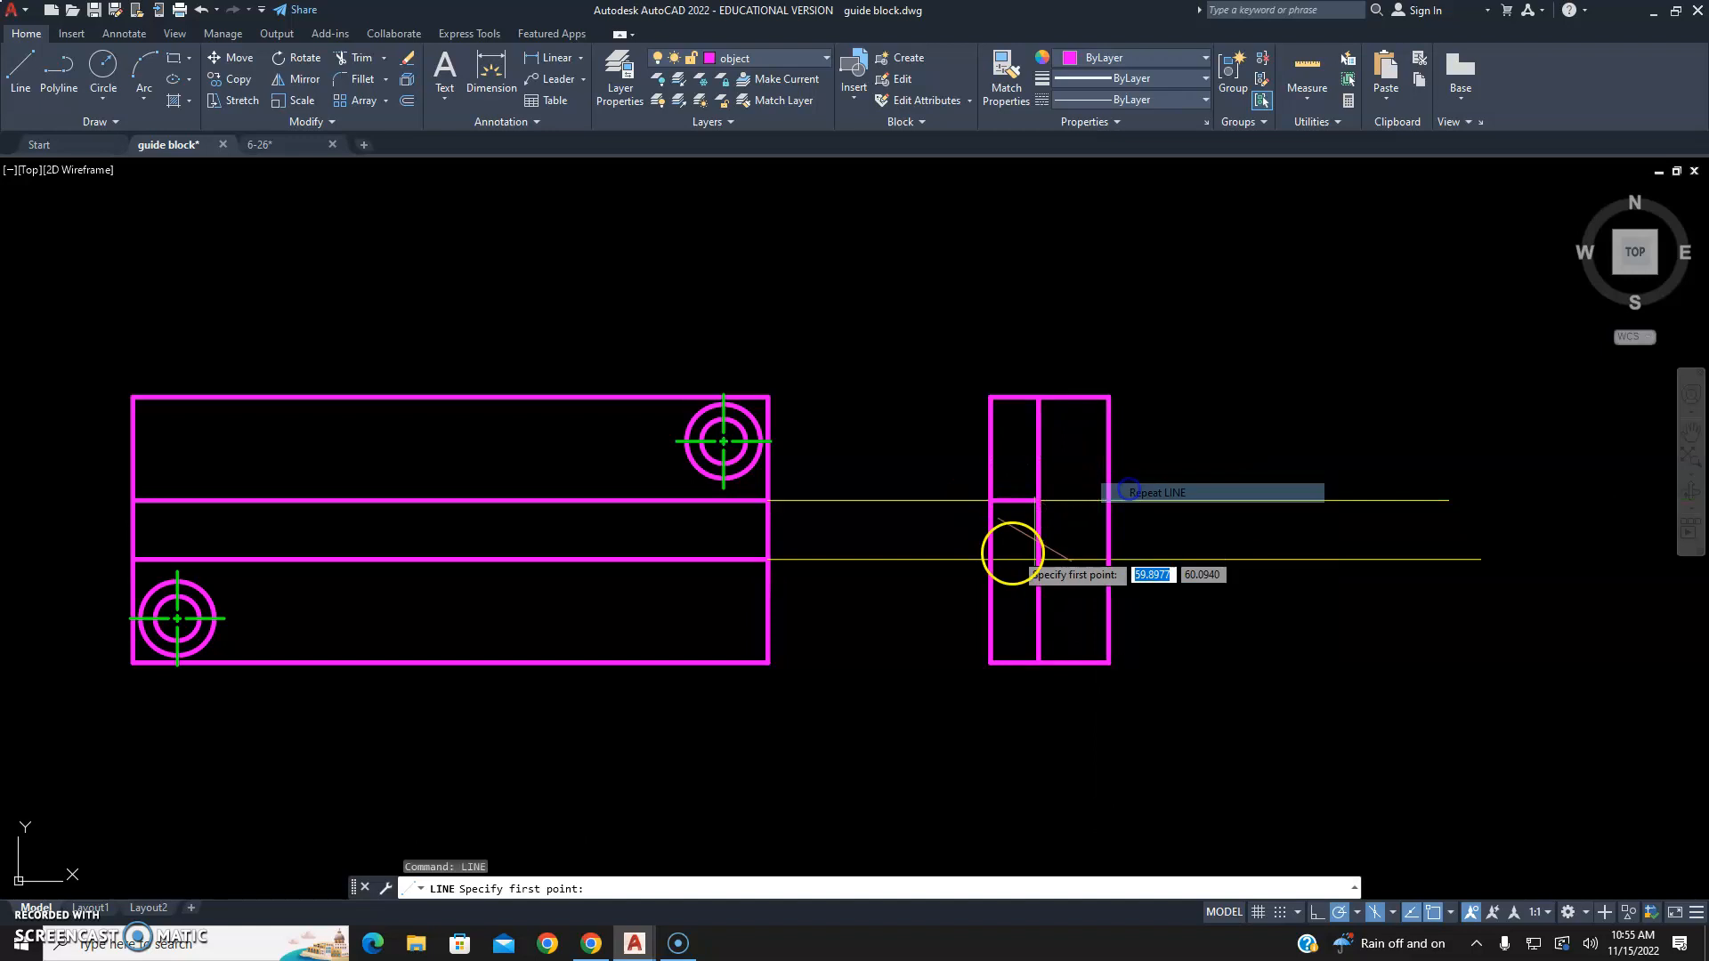
left_click(987, 559)
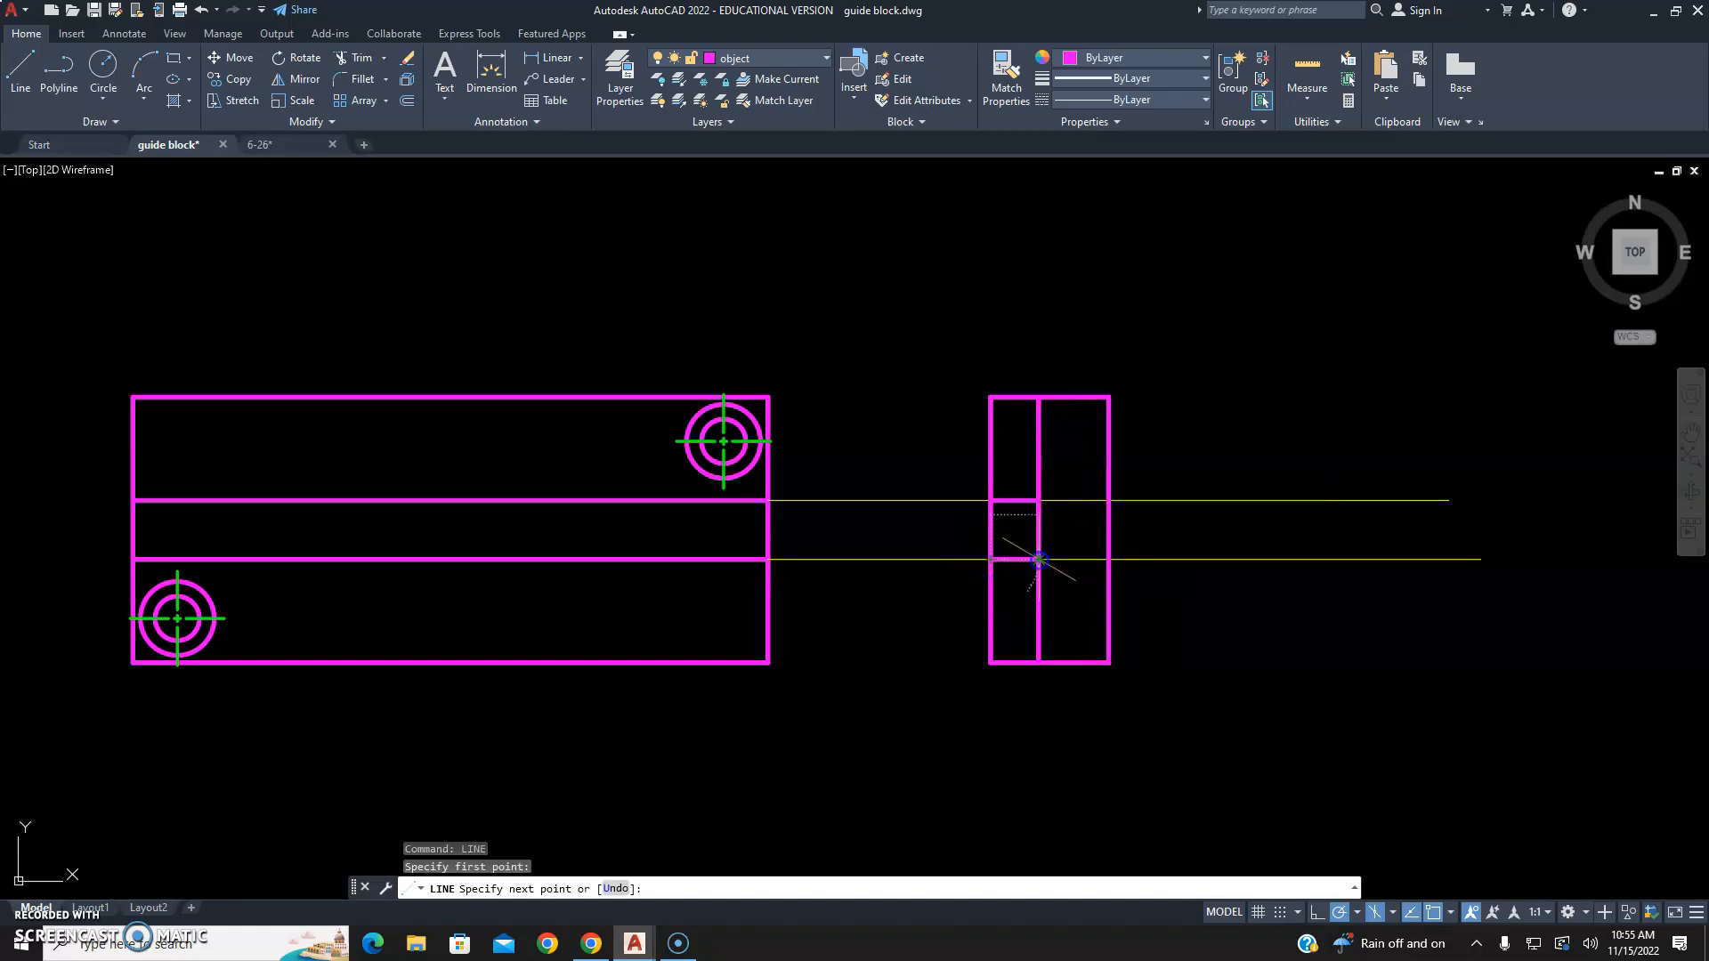
key("Escape")
key("Escape")
Erase the two slot projection lines running between the top view and the side view.
left_click(1255, 468)
left_click(1191, 599)
key("Delete")
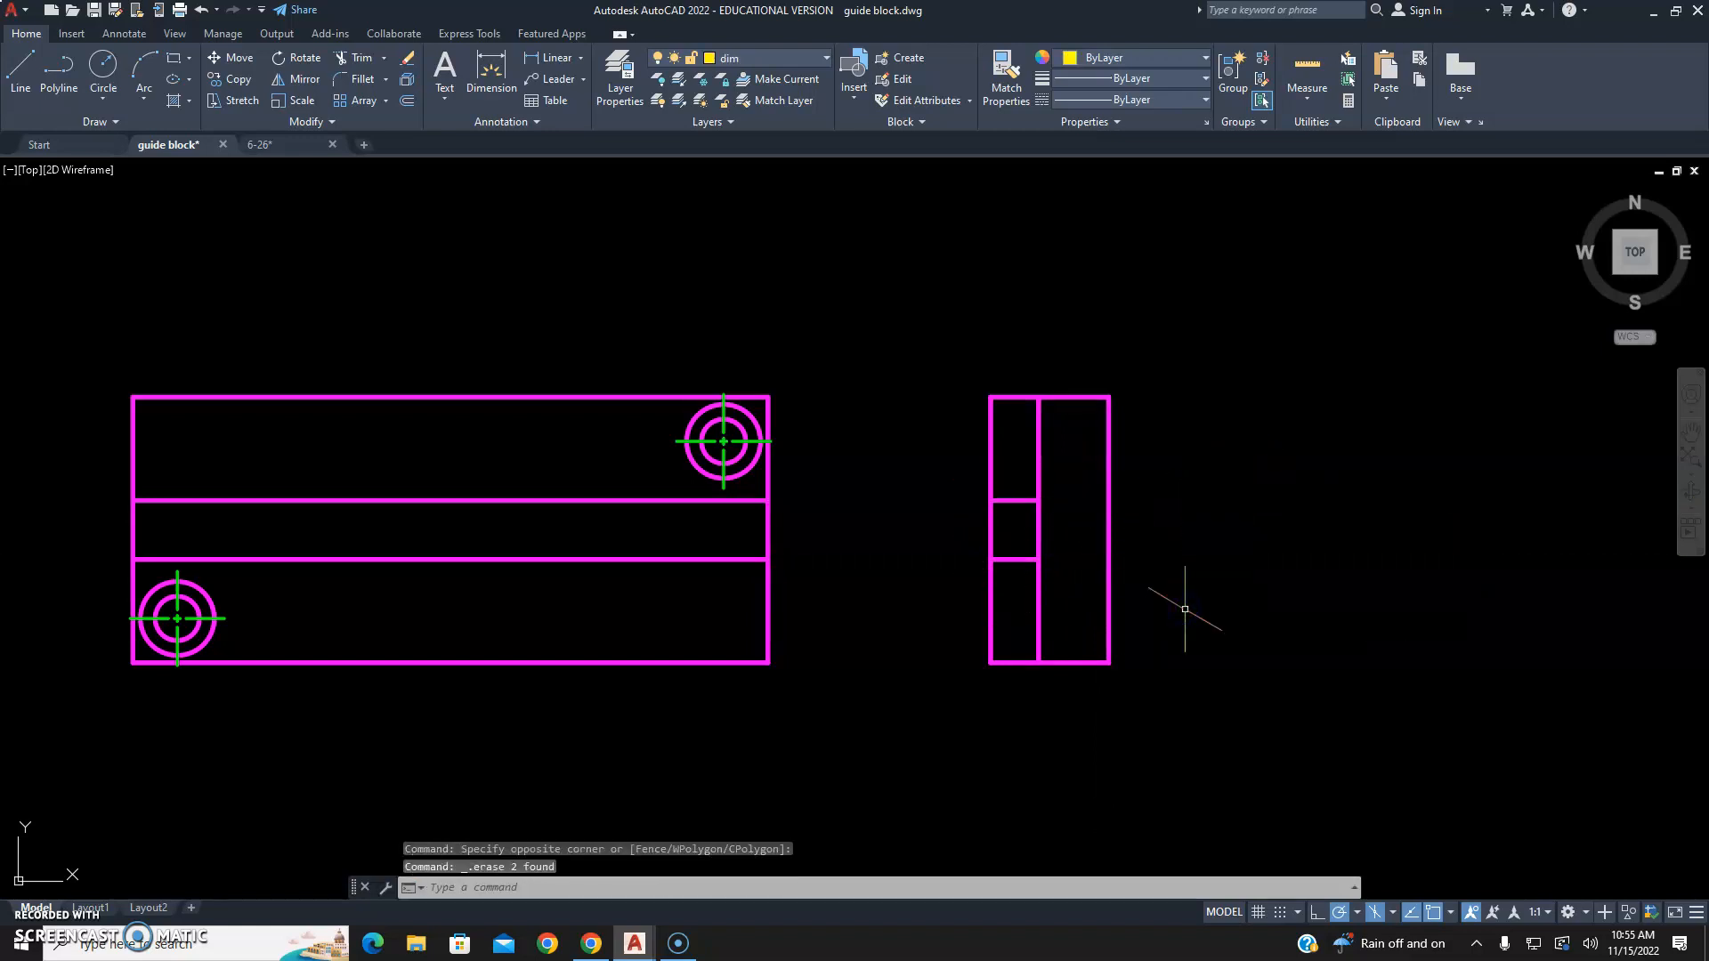
Trim the offset line above and below the slot, and the left edge across the slot opening.
scroll(1078, 556, "up", 2)
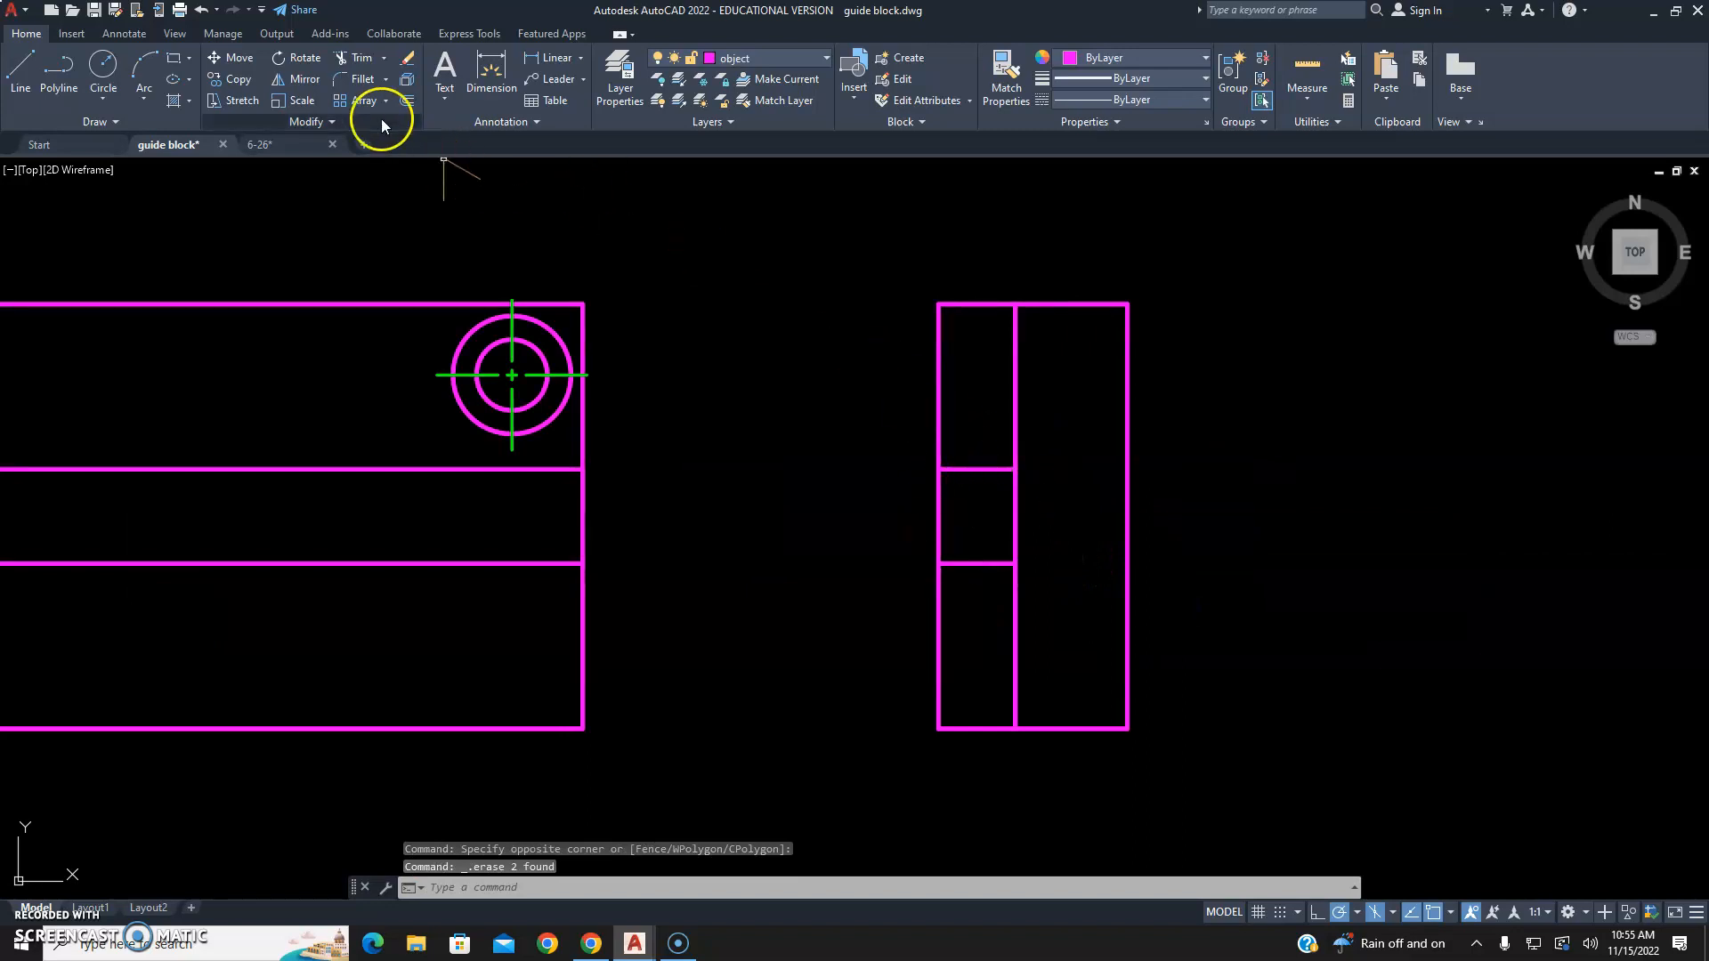
left_click(355, 70)
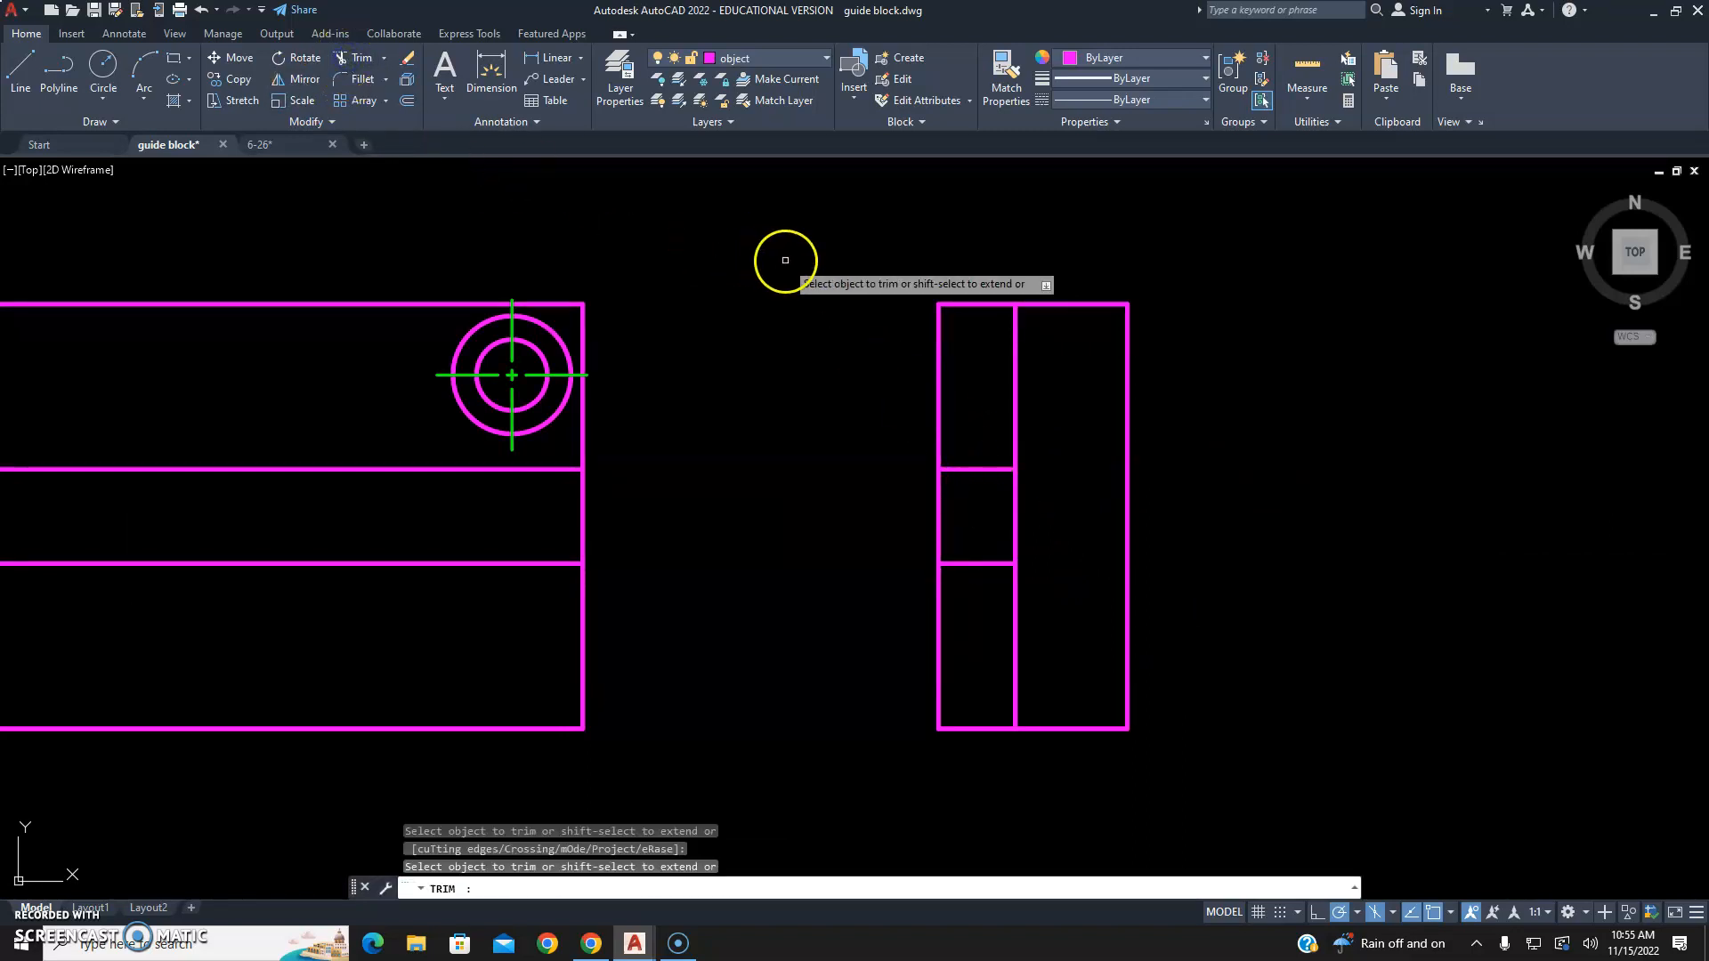
left_click(1013, 381)
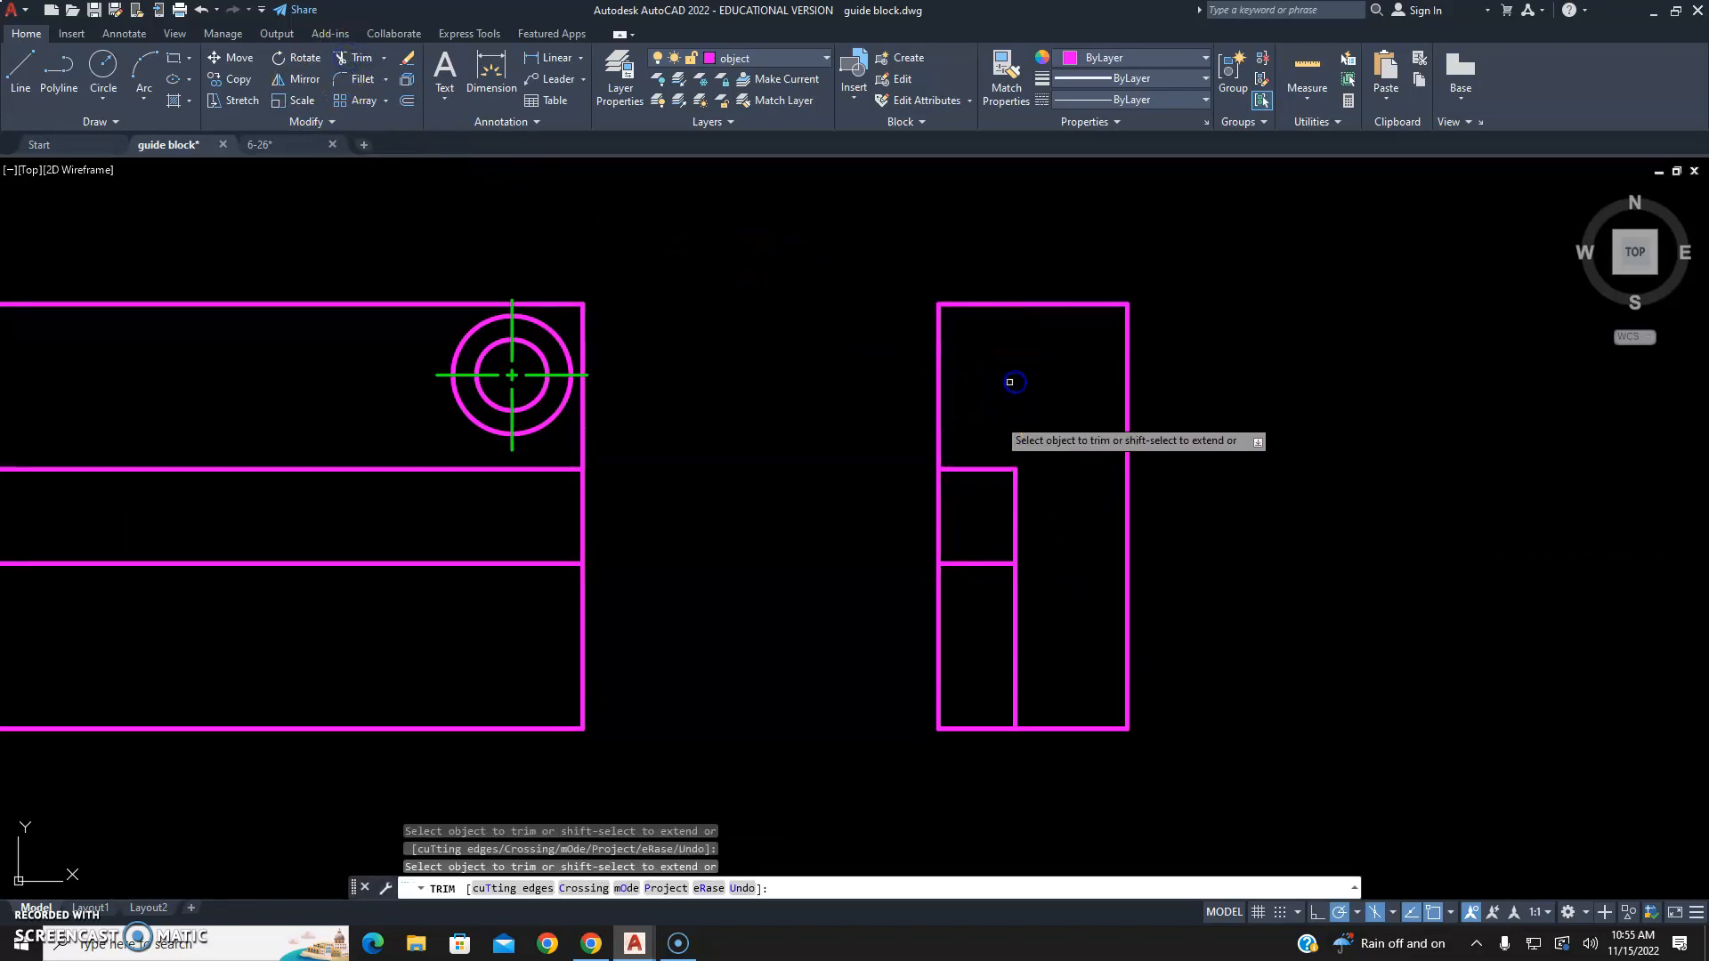
left_click(1012, 654)
left_click(941, 537)
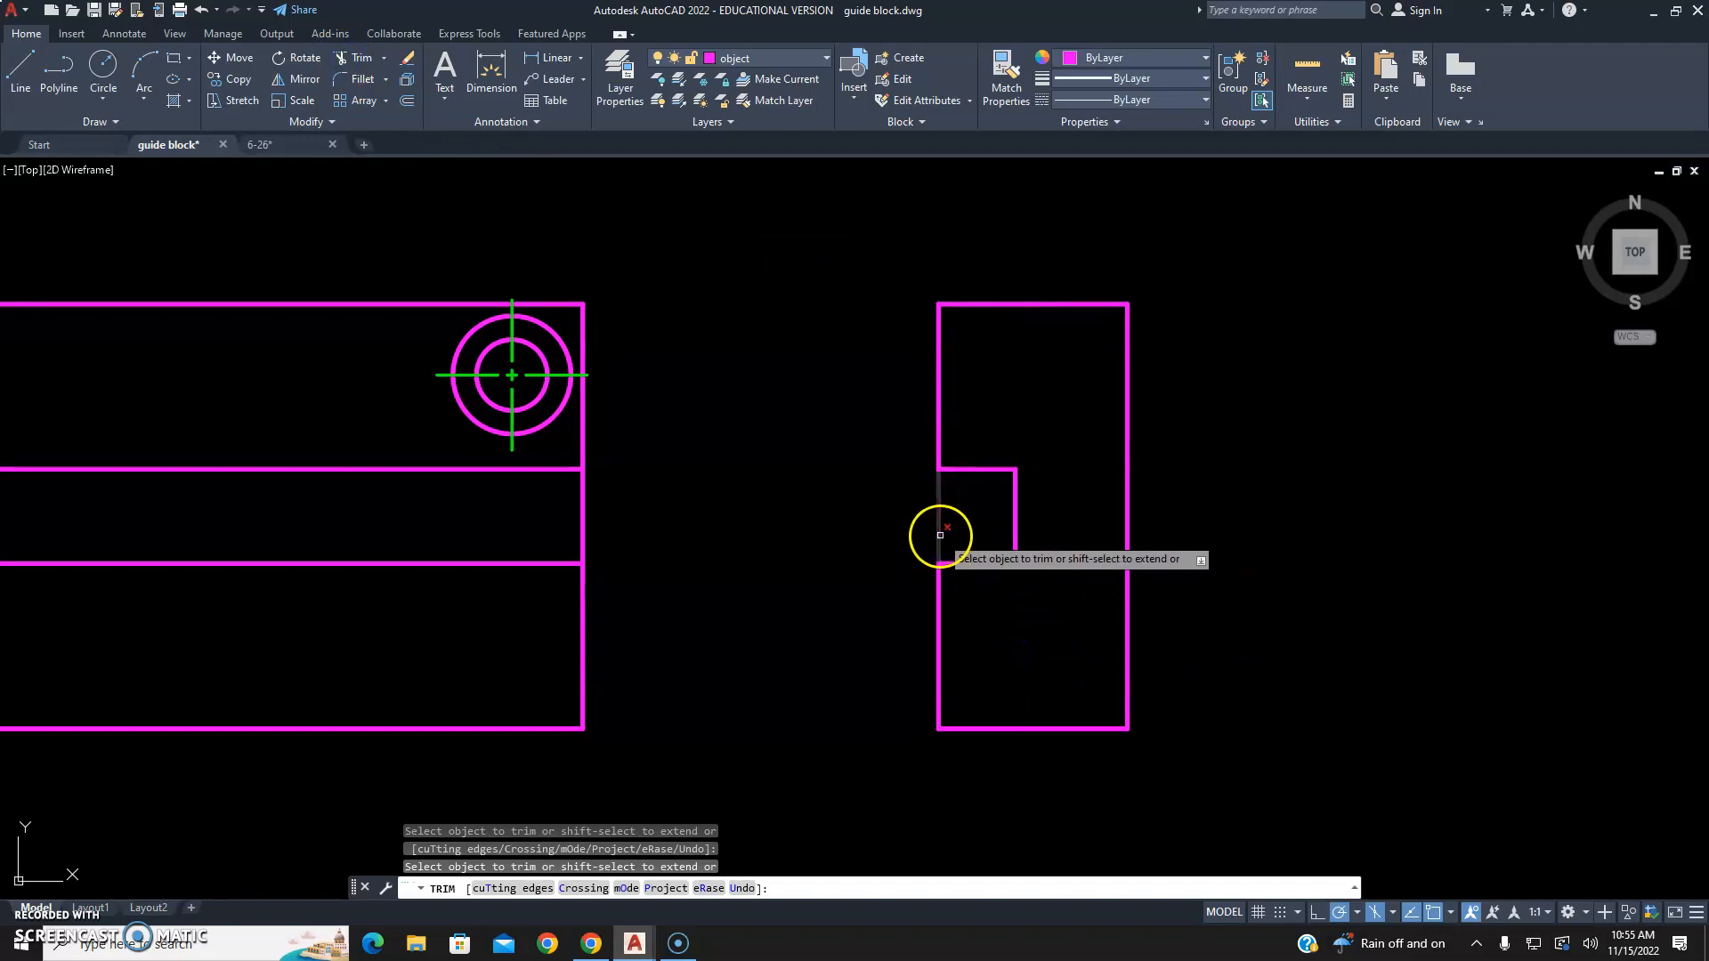
left_click(932, 494)
key("Escape")
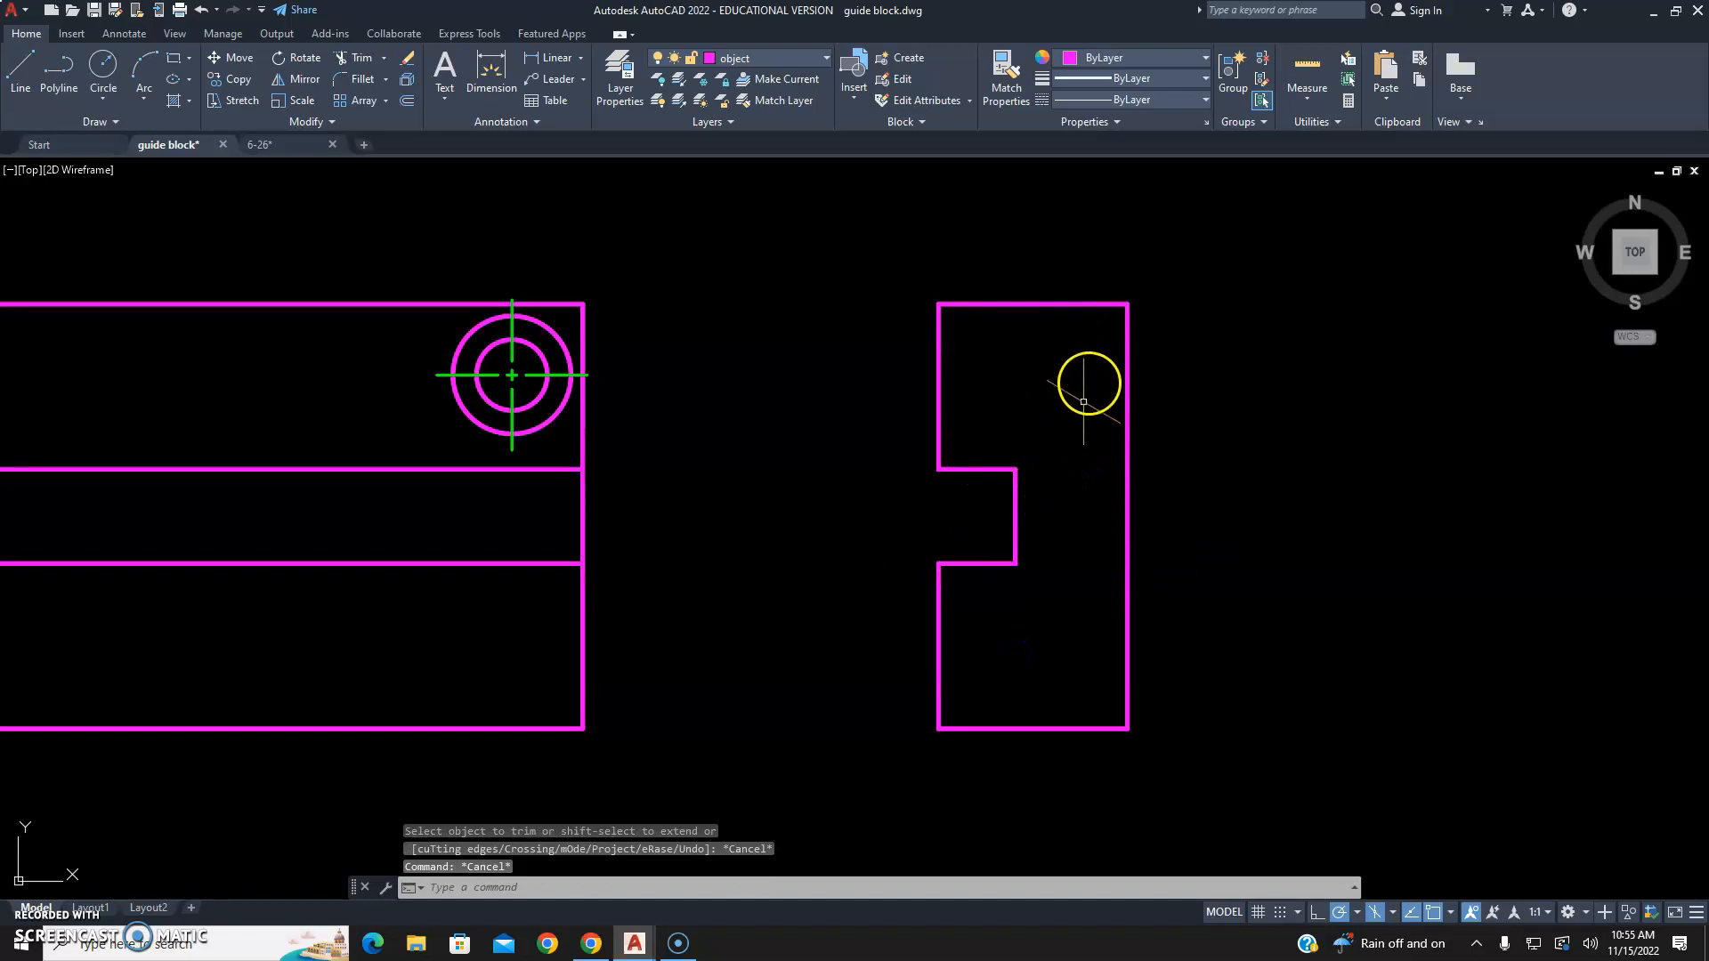
Make the dim layer current and draw a horizontal projection line from the top of the upper-right counterbore circle past the side view.
scroll(723, 368, "down", 3)
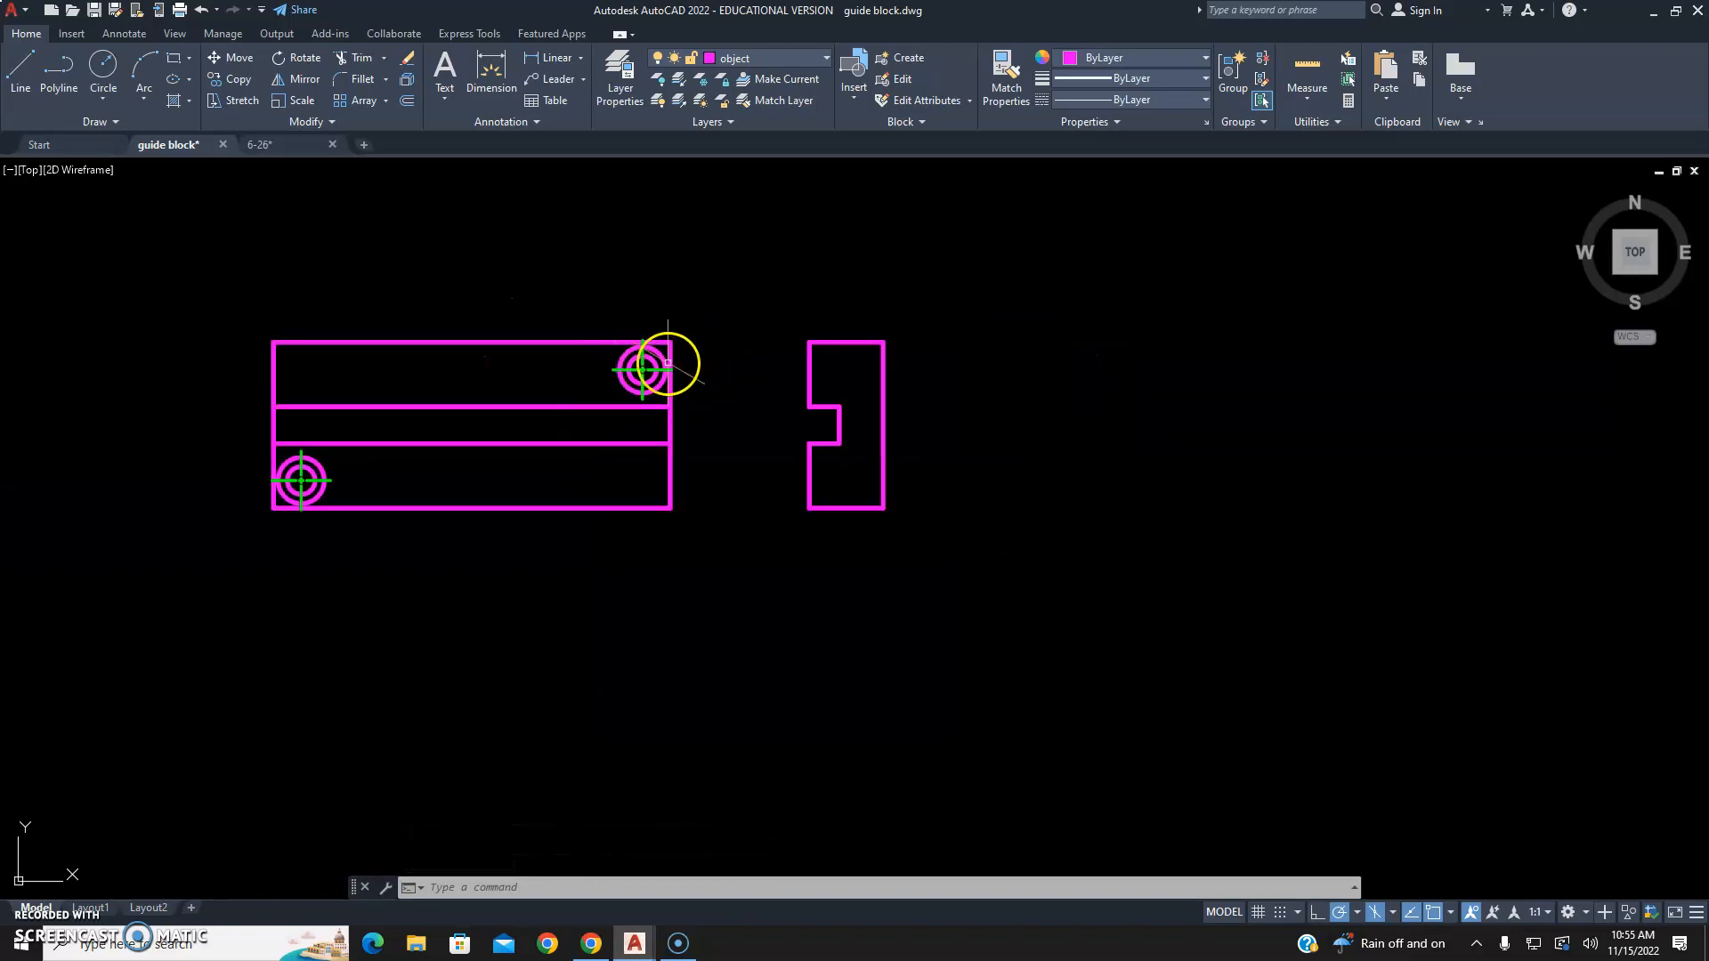
scroll(837, 361, "up", 5)
middle_click_drag(694, 380, 881, 315)
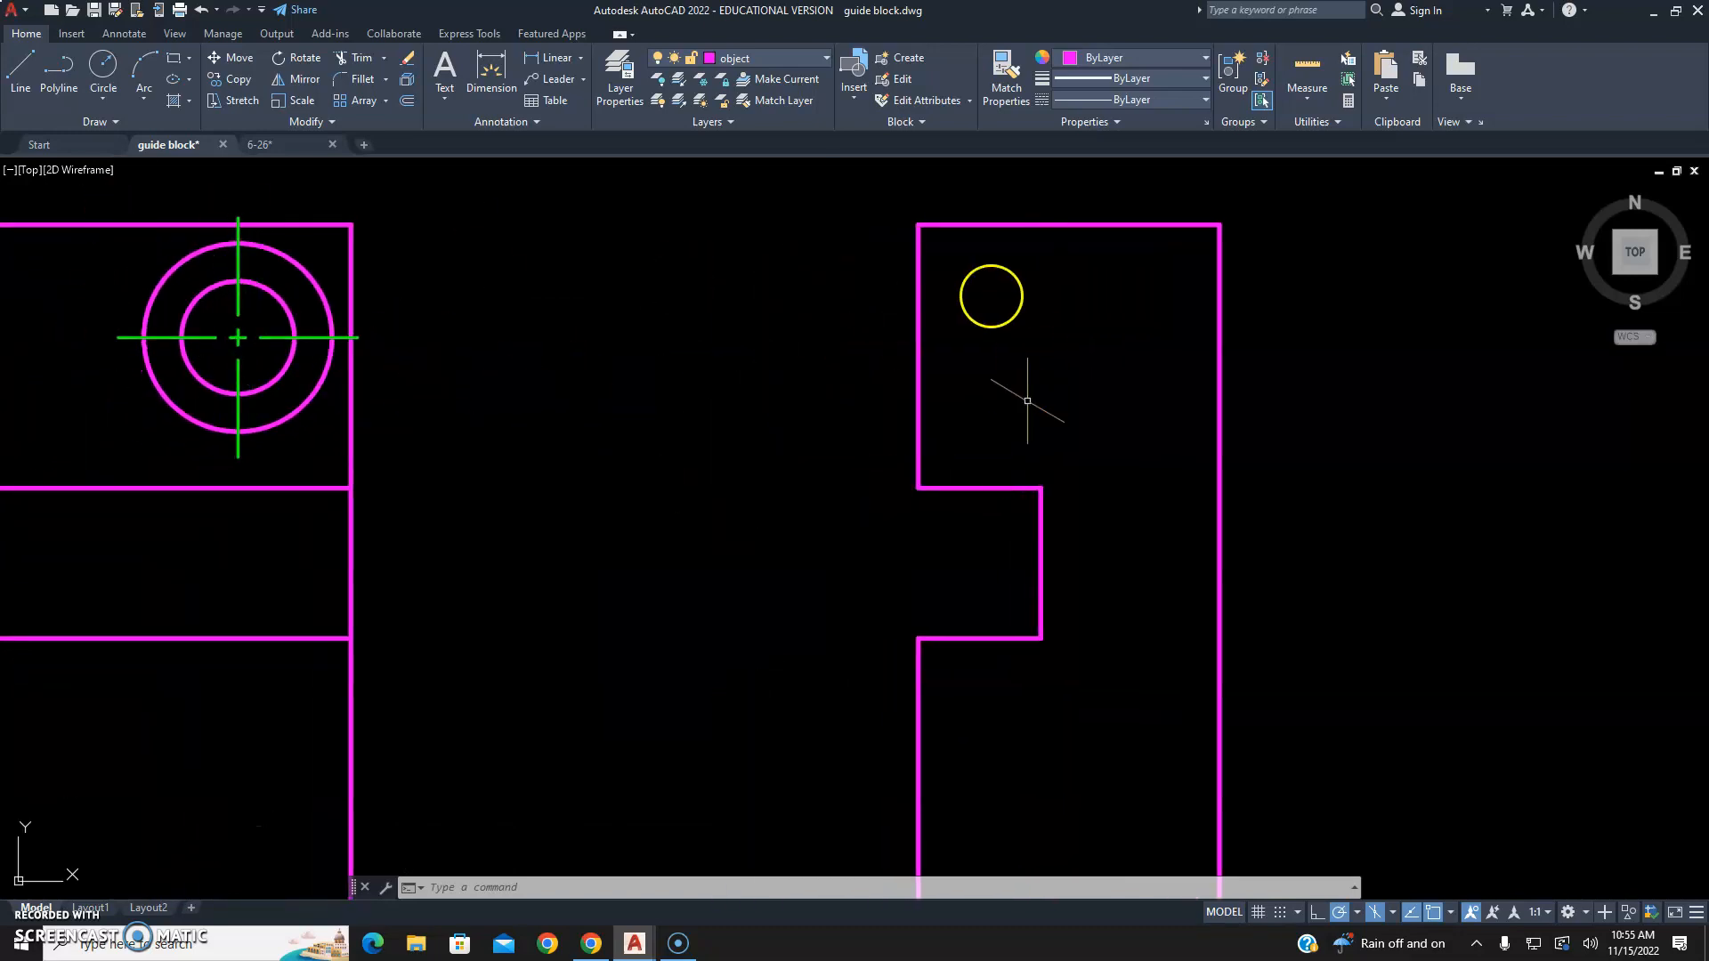
middle_click_drag(1165, 678, 1168, 488)
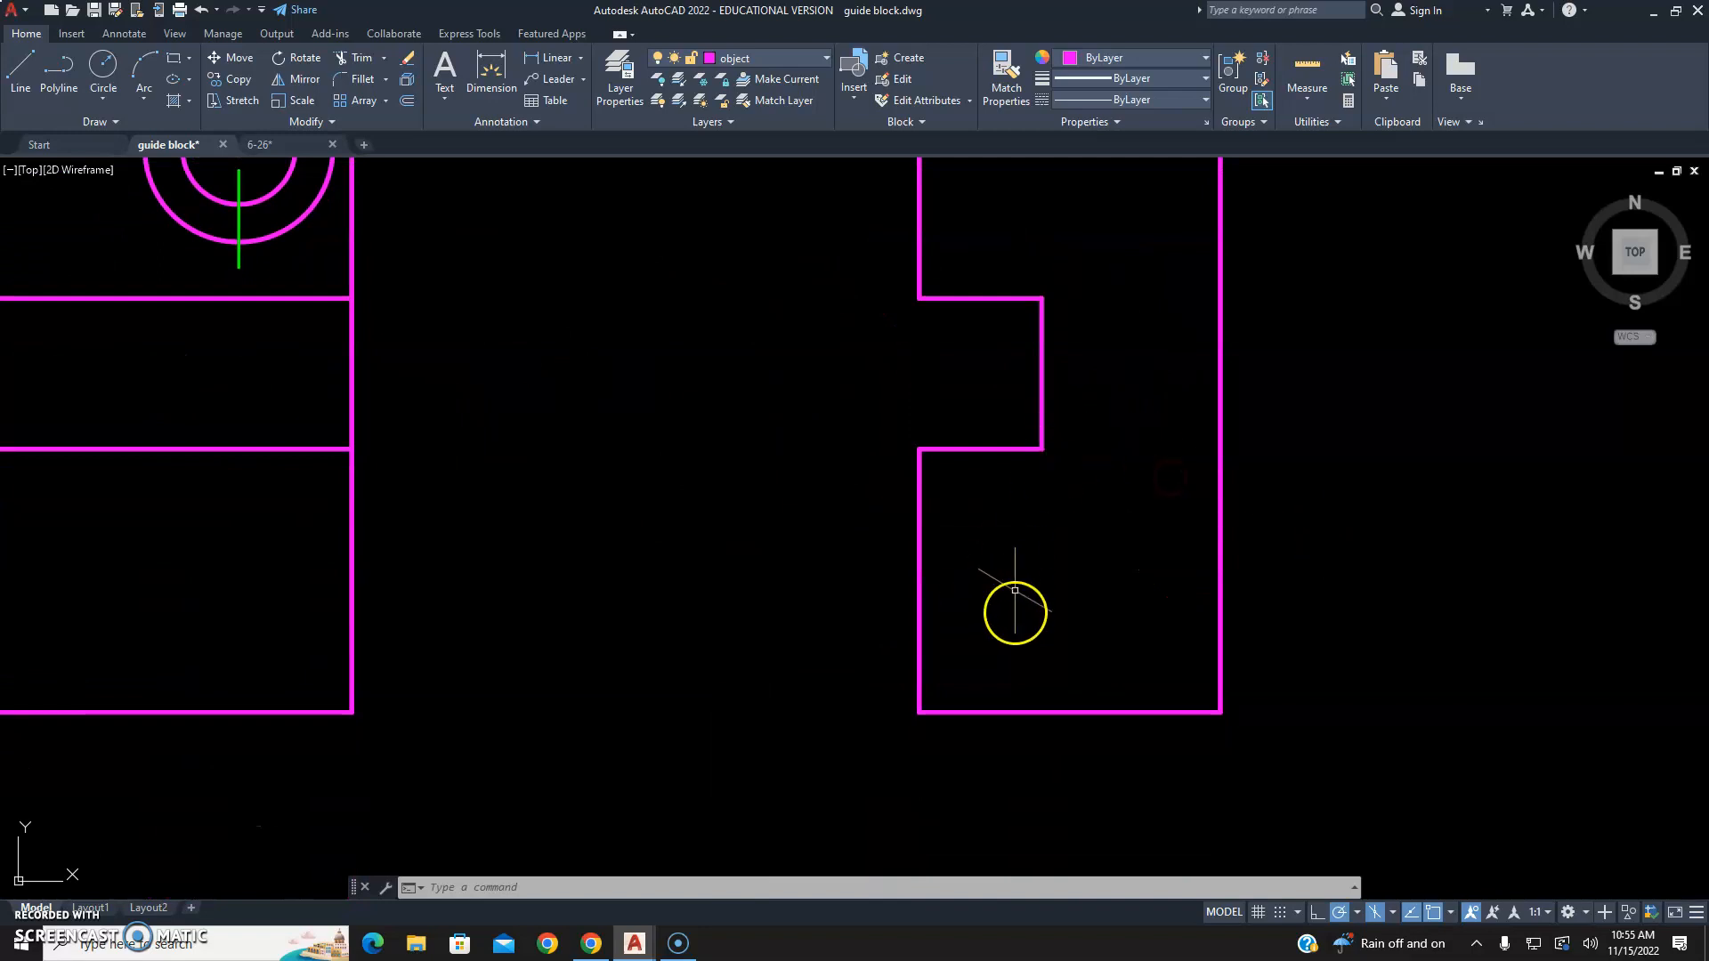
middle_click_drag(1072, 308, 1004, 587)
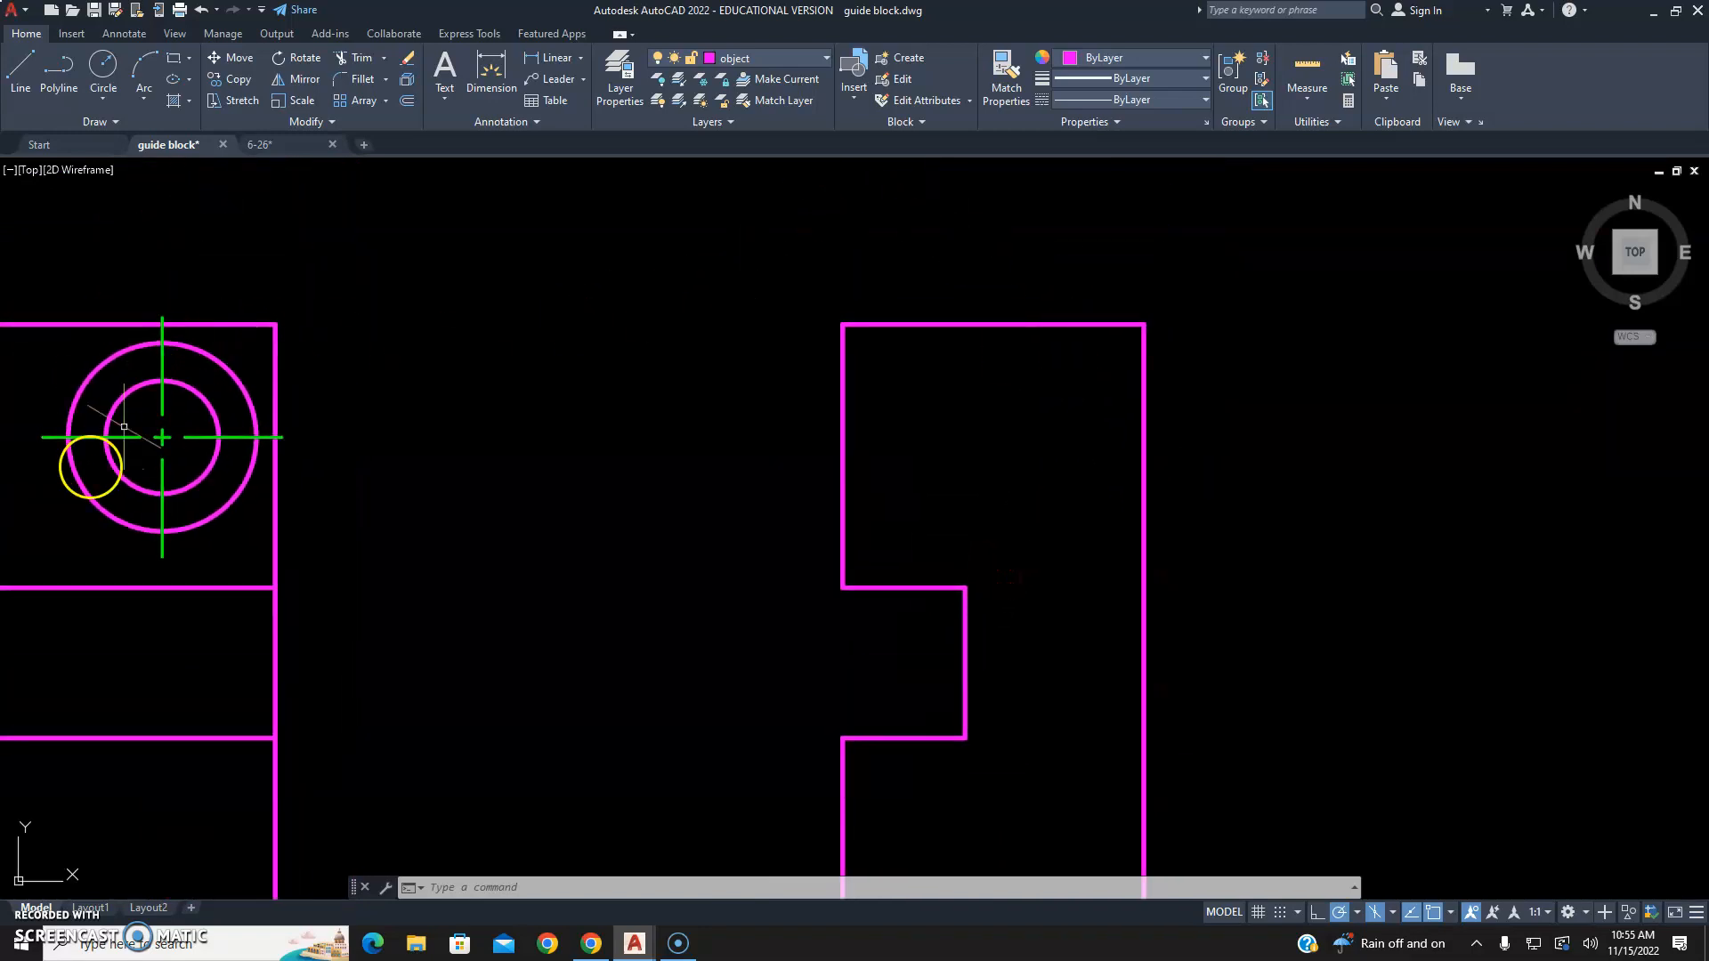
left_click(761, 57)
left_click(739, 145)
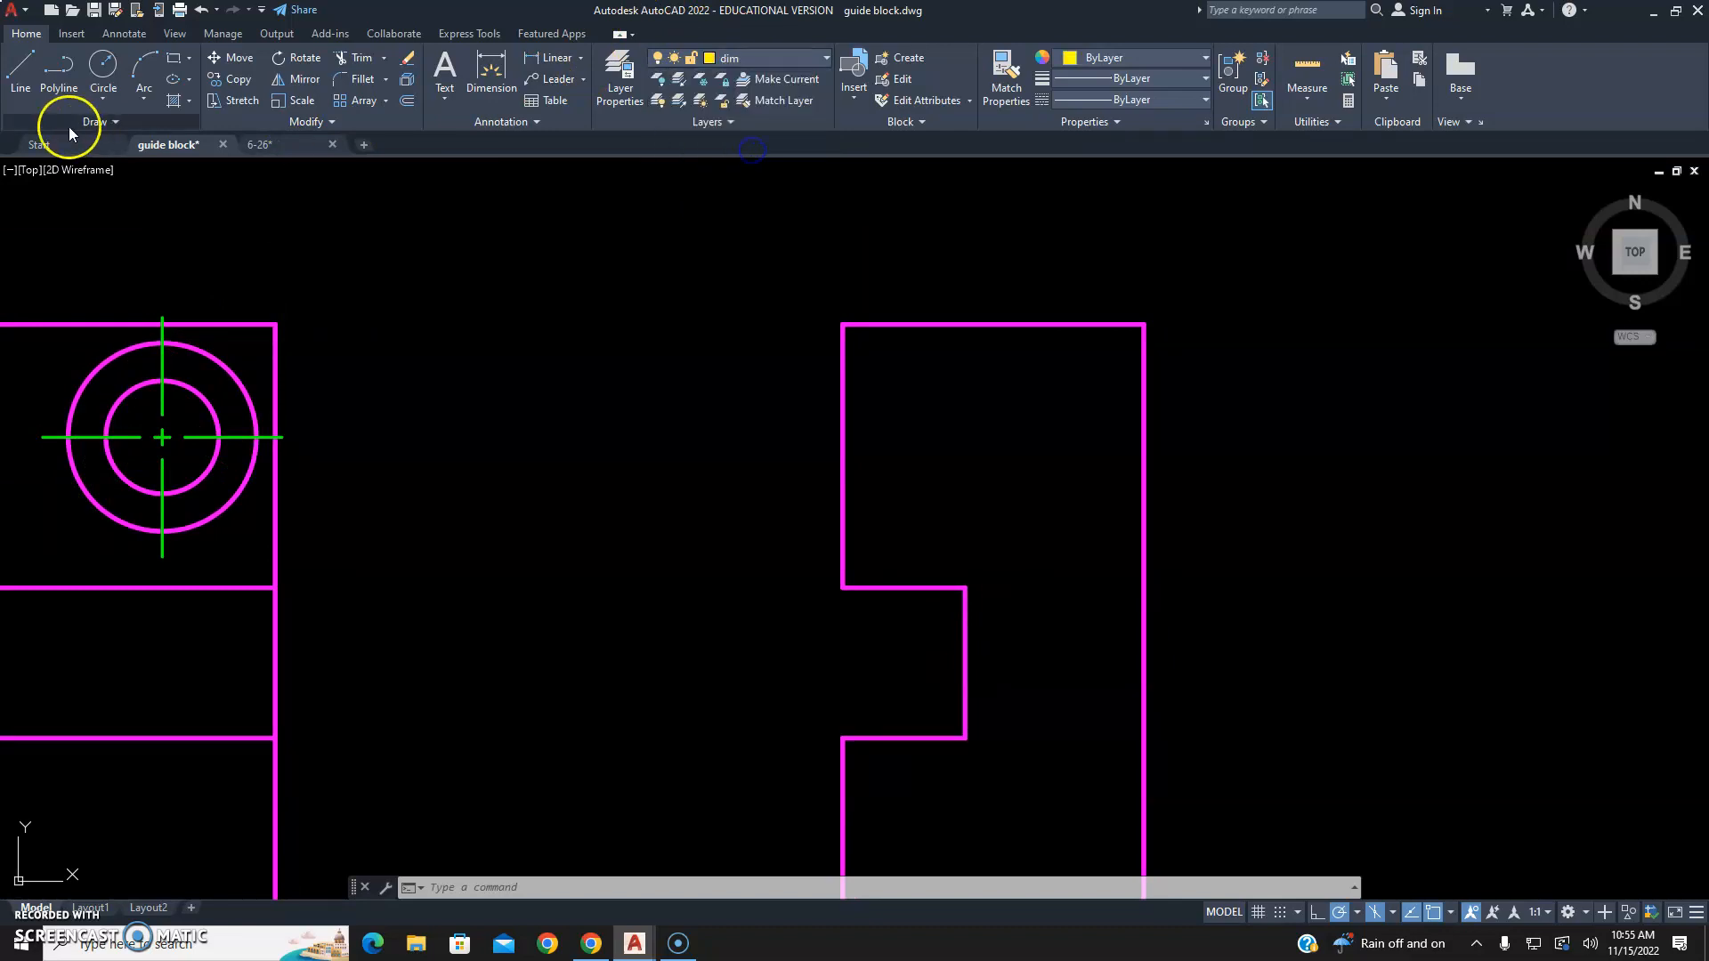
left_click(19, 71)
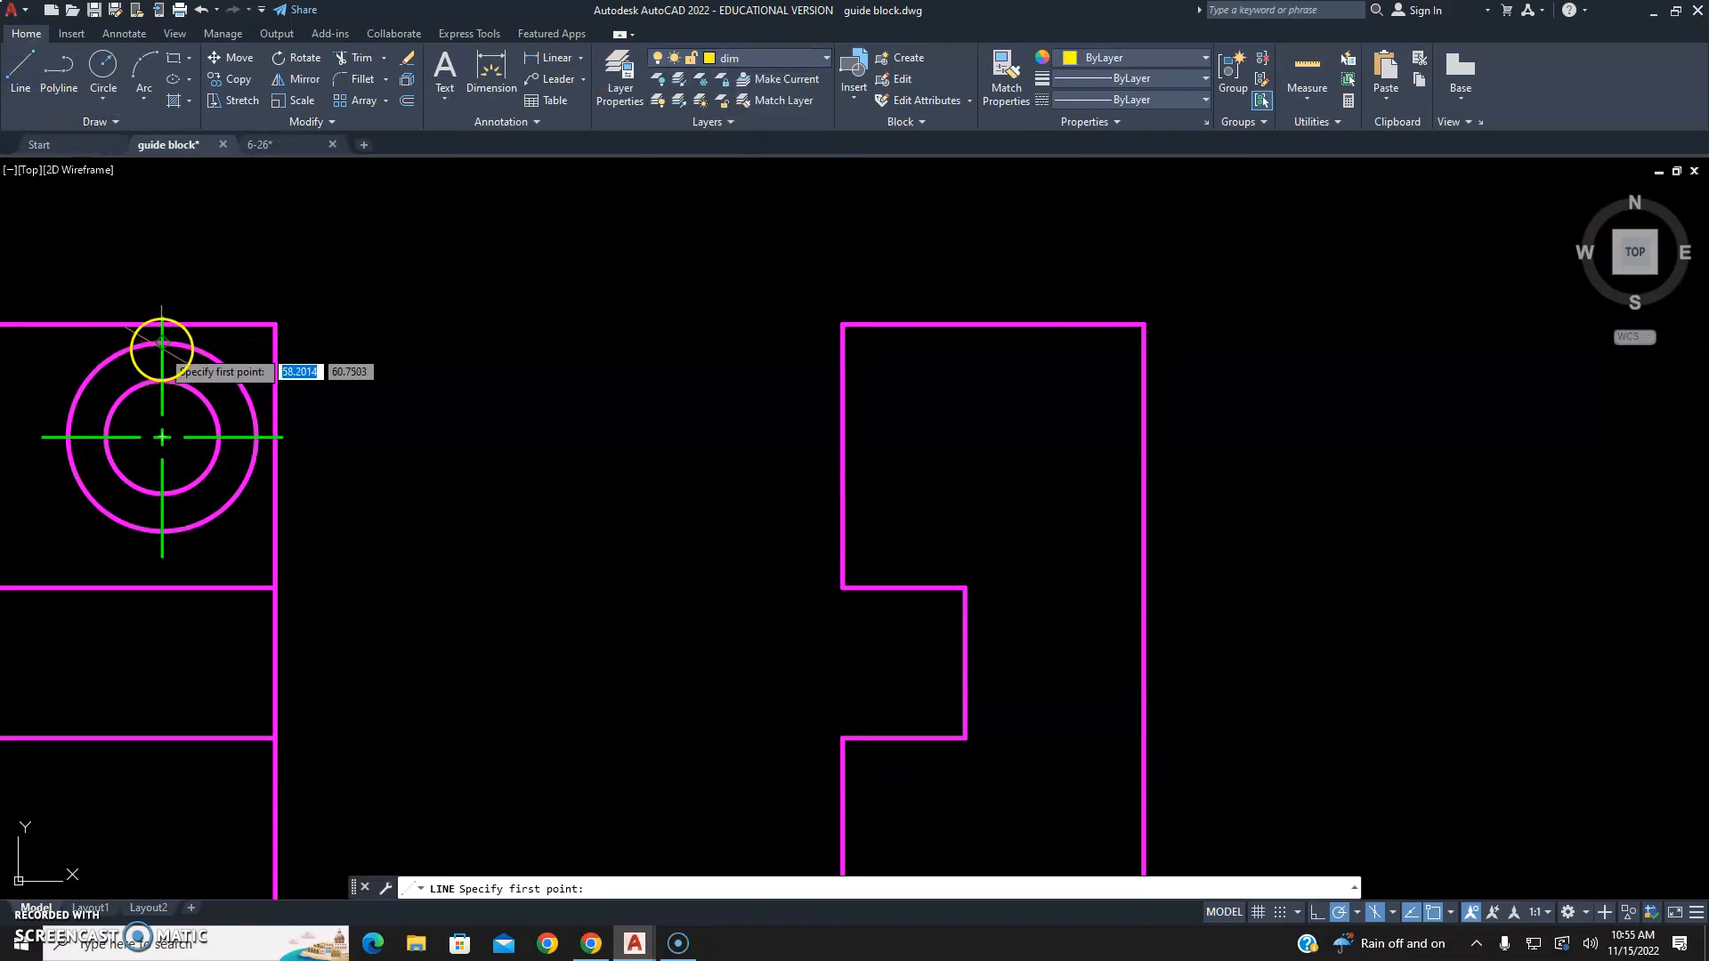
left_click(162, 344)
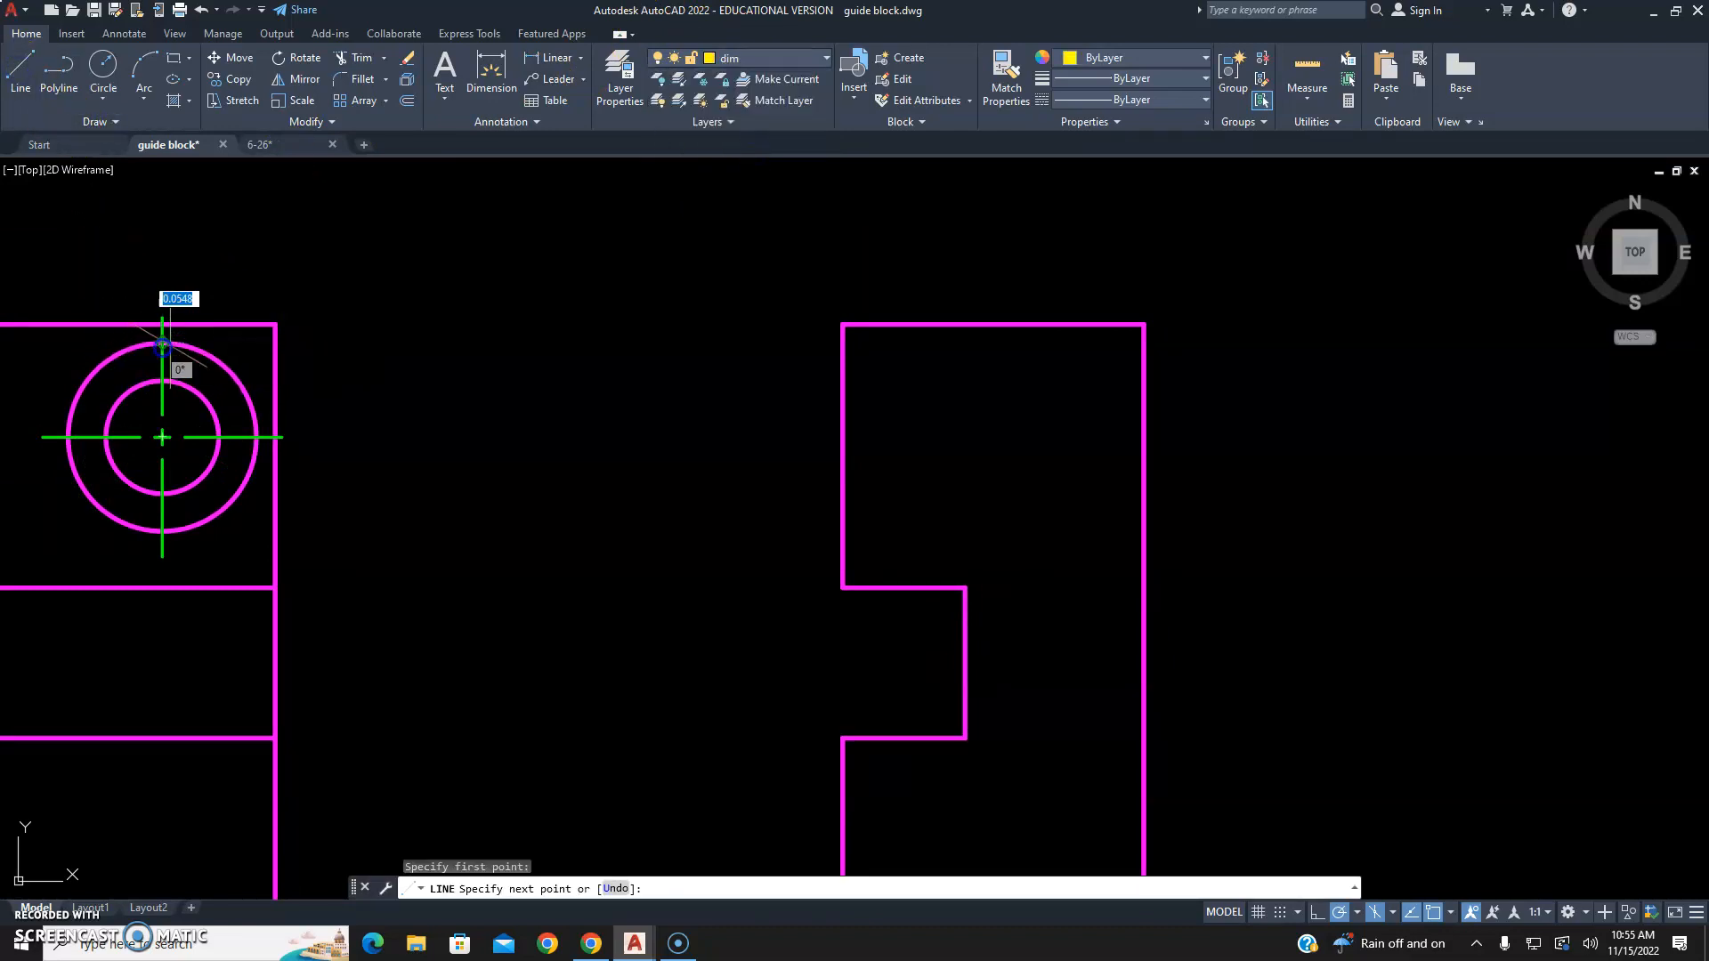
left_click(1244, 345)
right_click(1243, 346)
left_click(1273, 358)
Draw a horizontal projection line from the top of the inner hole circle past the side view's right edge.
right_click(1264, 347)
left_click(1282, 360)
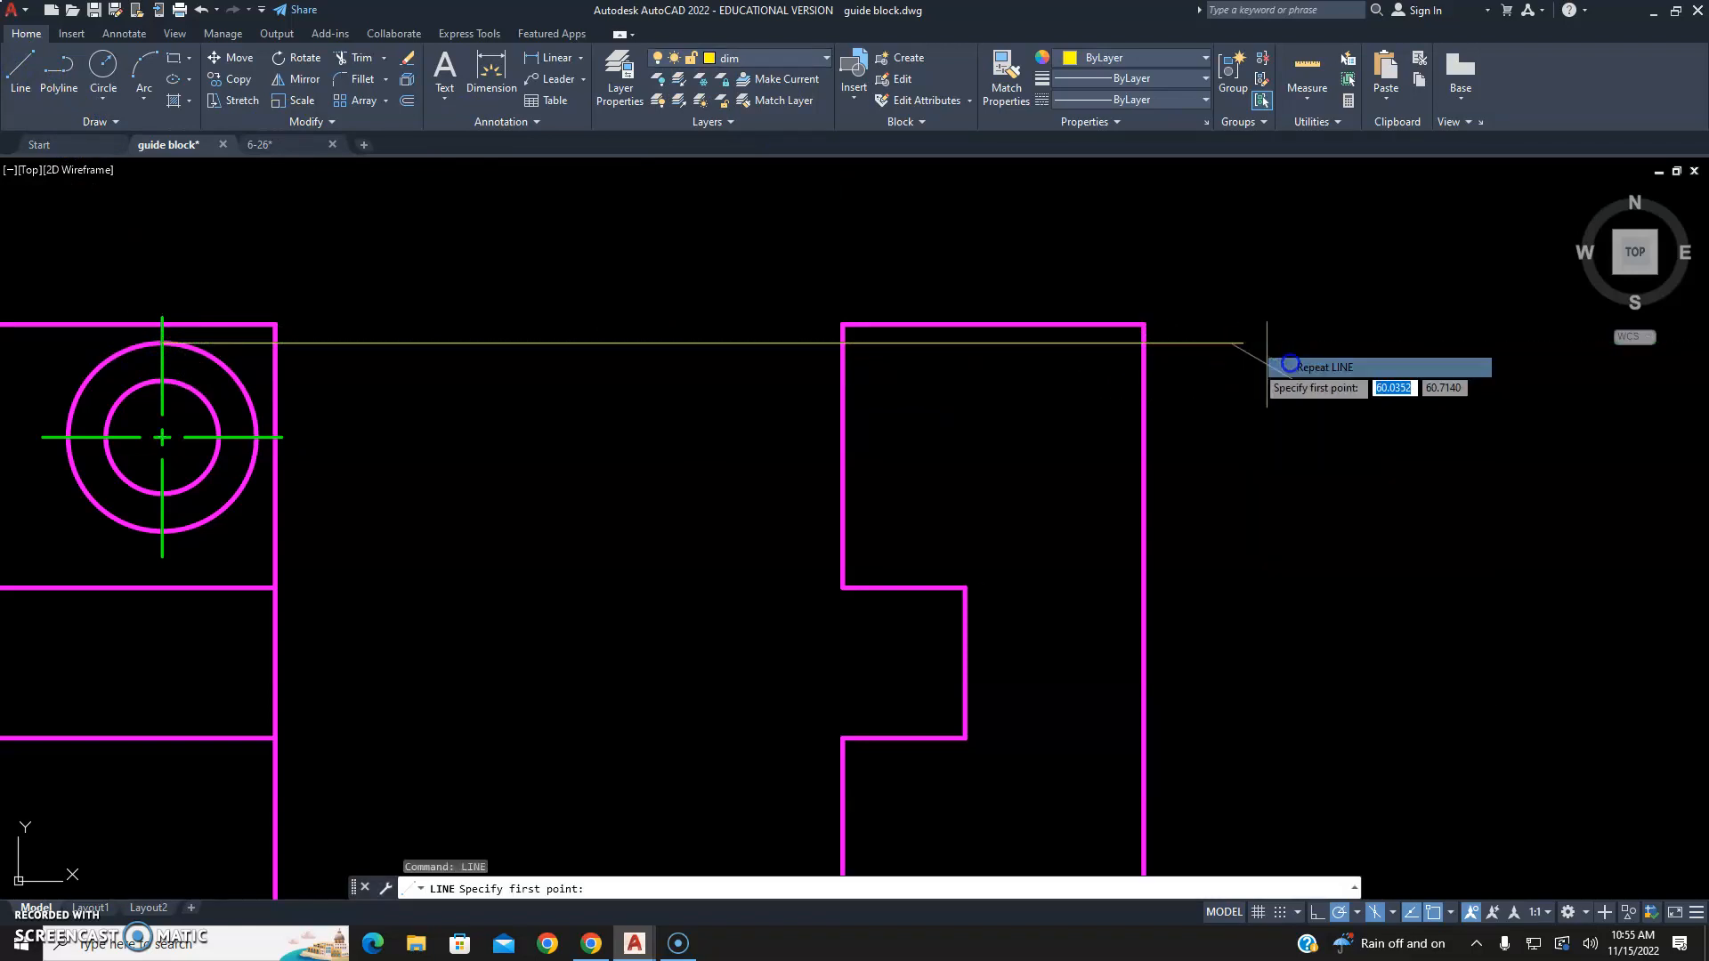
left_click(162, 381)
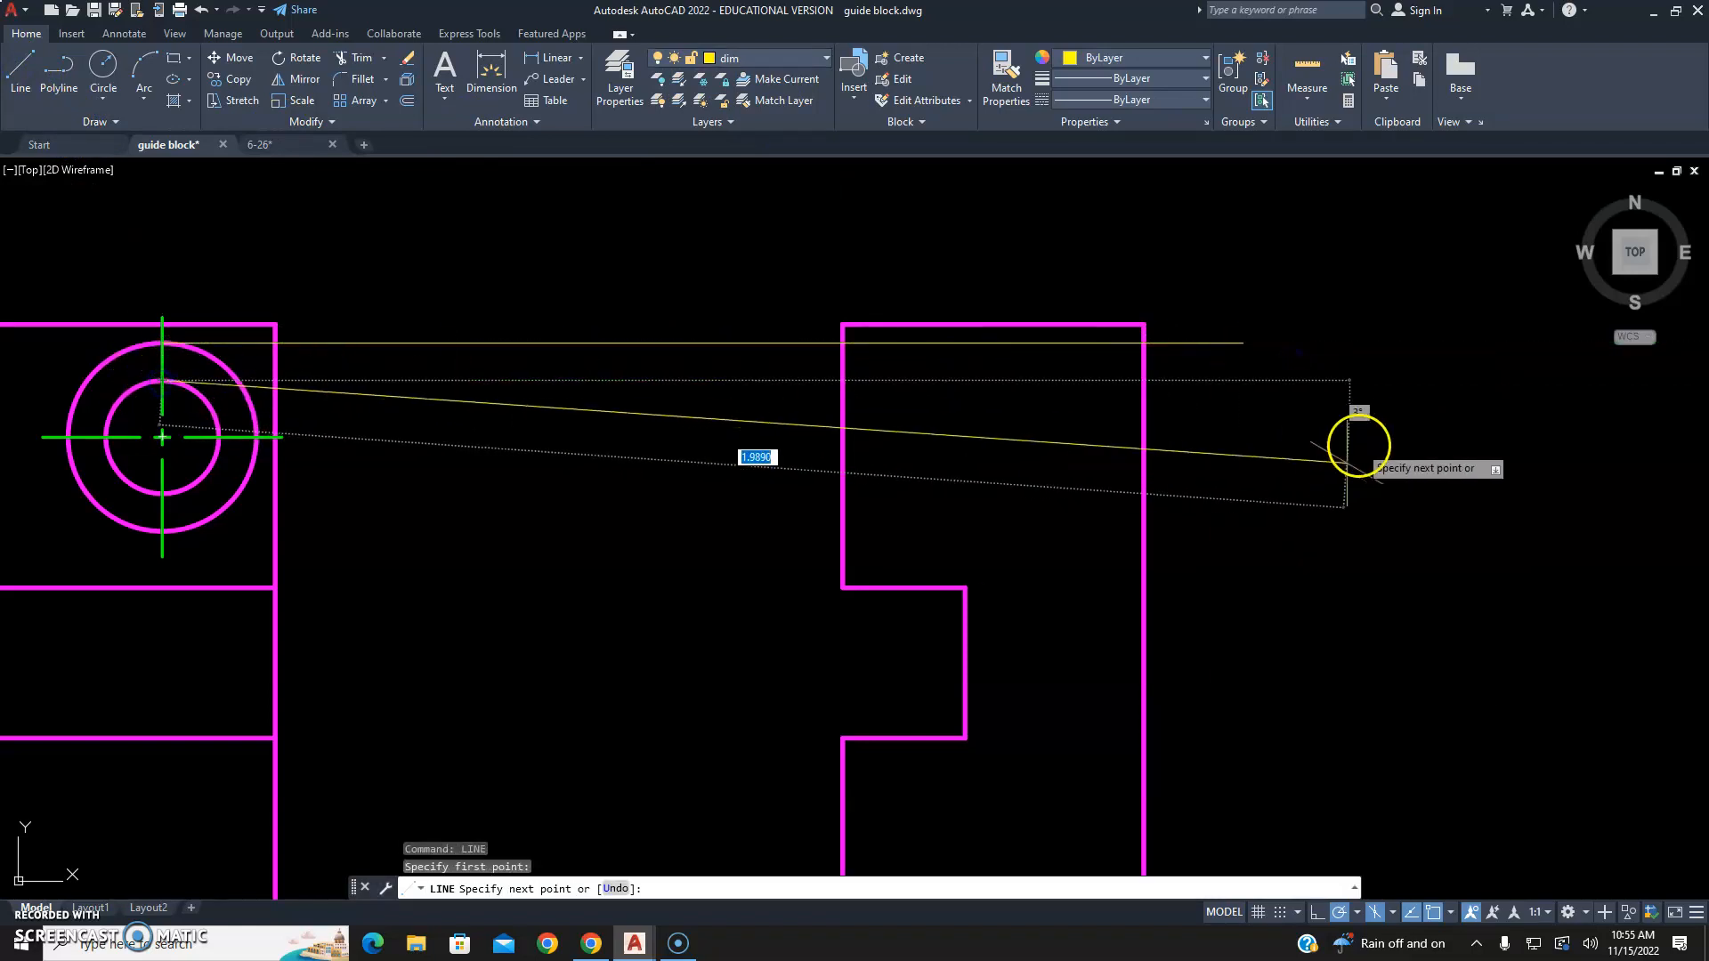
left_click(1334, 390)
right_click(1333, 384)
left_click(1353, 392)
Draw a horizontal projection line from the right end of the hole's center line past the side view.
right_click(1362, 392)
left_click(1380, 404)
left_click(281, 437)
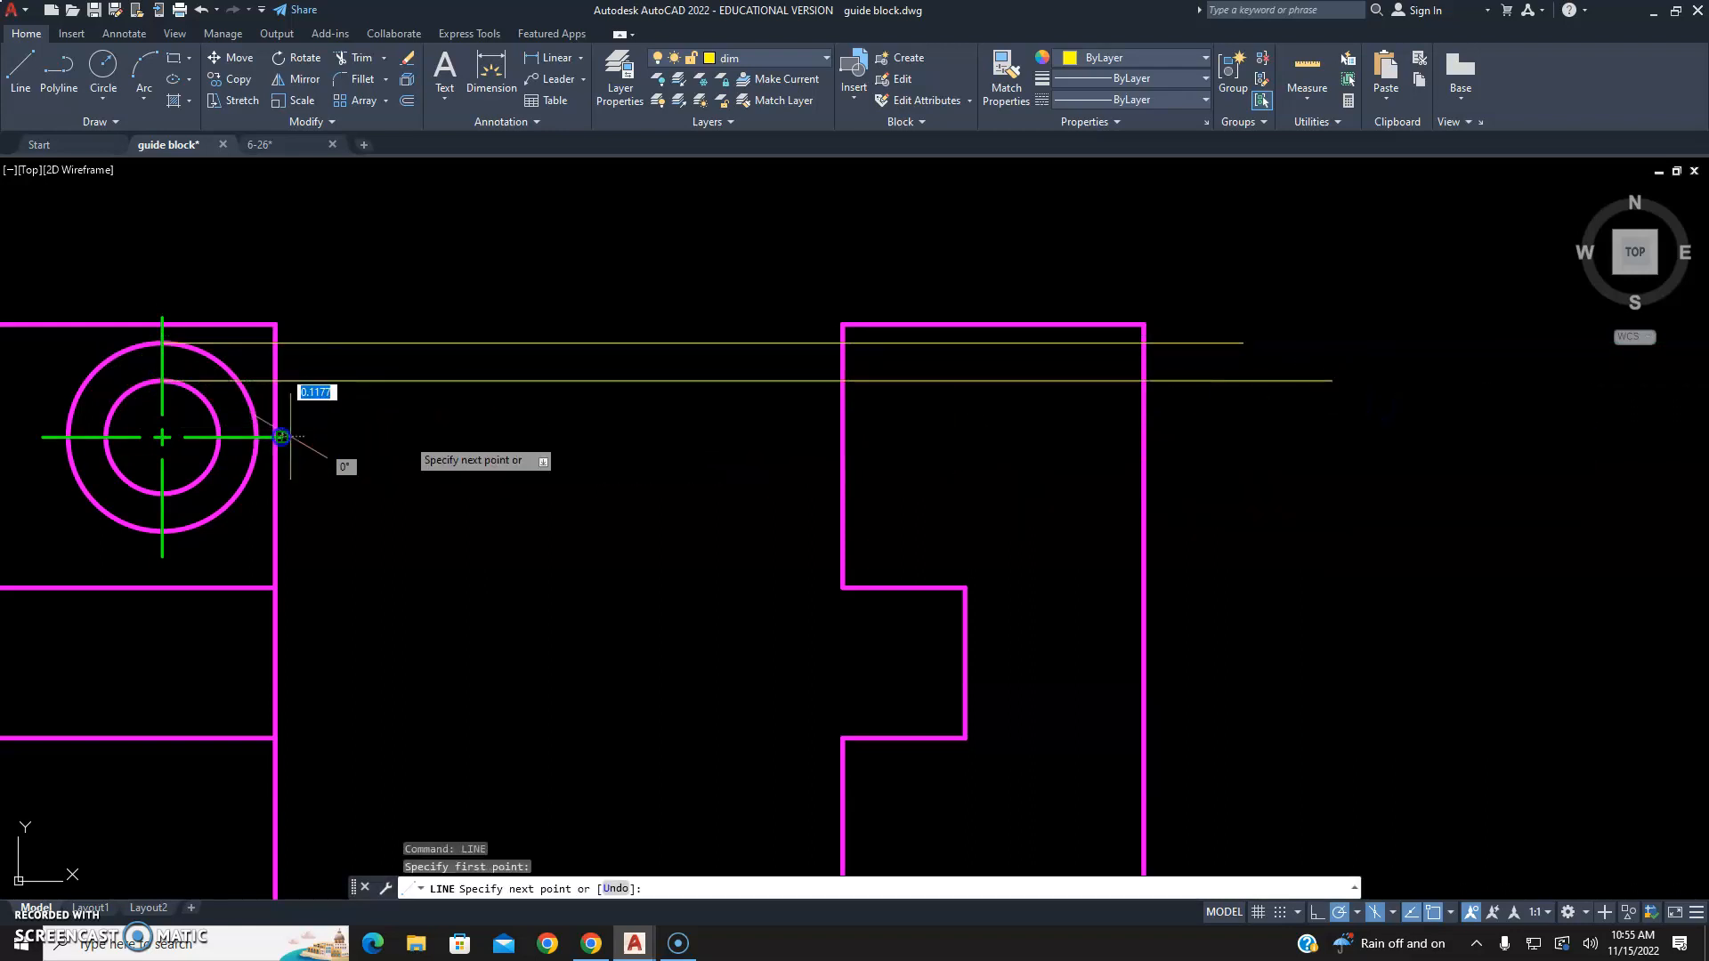
left_click(1438, 437)
right_click(1429, 442)
left_click(1446, 450)
Draw a horizontal projection line from the bottom of the inner hole circle past the side view's right edge.
right_click(1462, 448)
left_click(1481, 458)
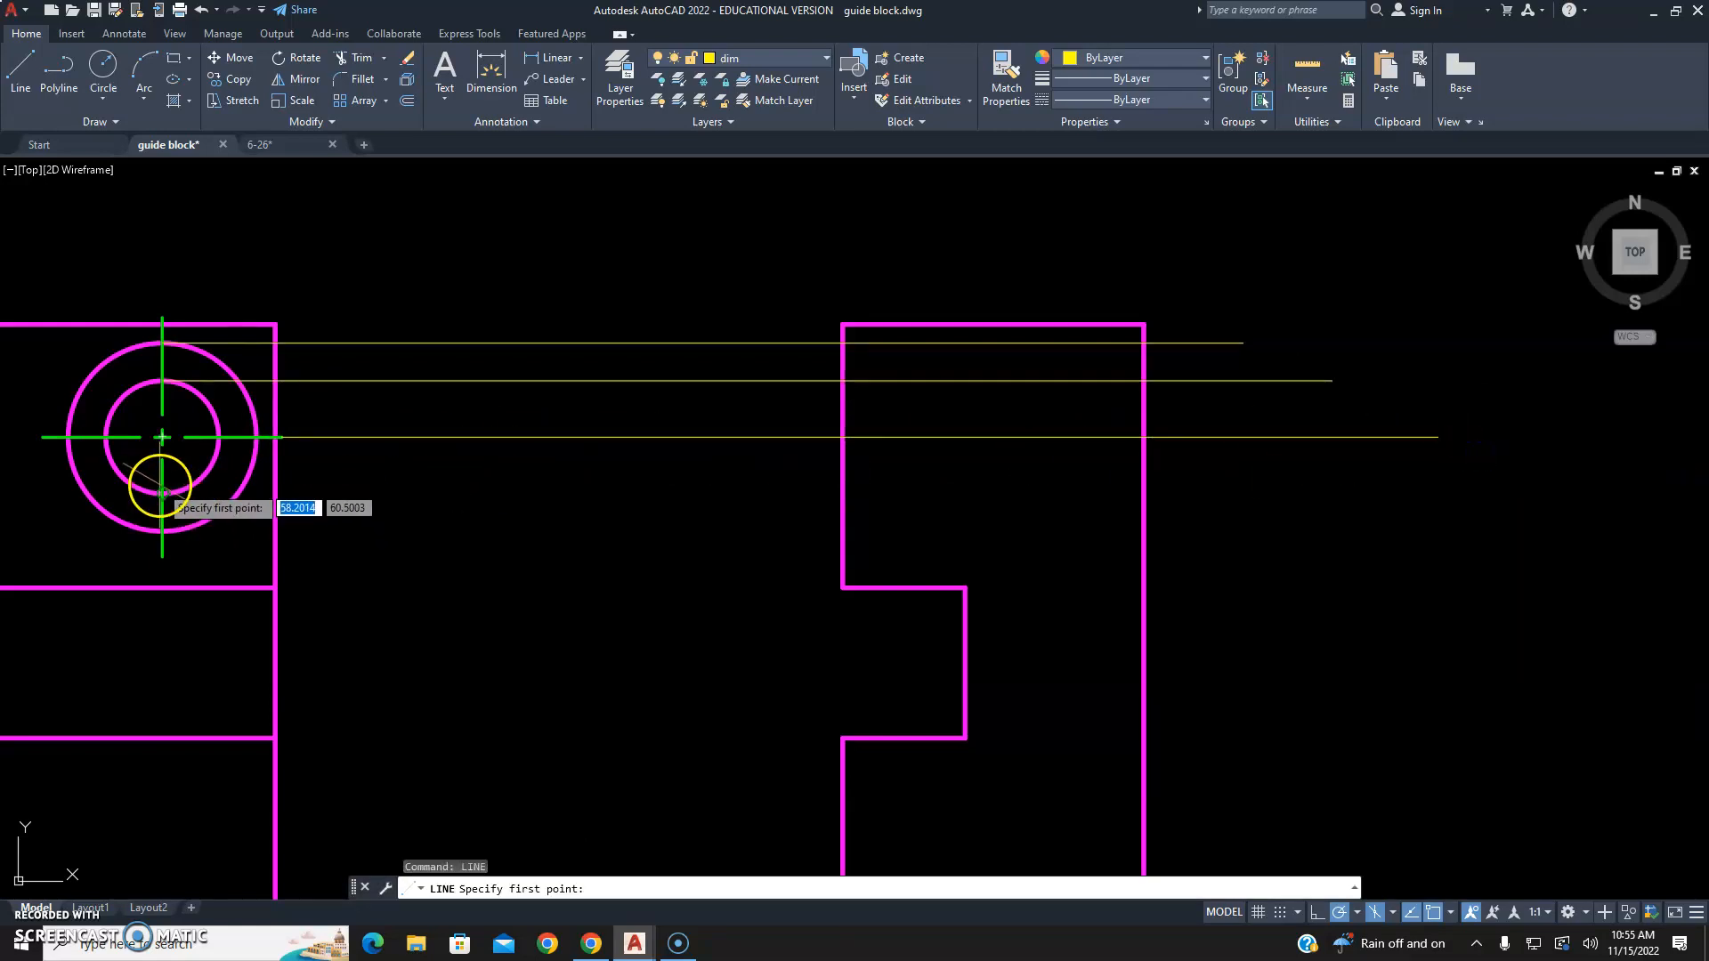
left_click(160, 493)
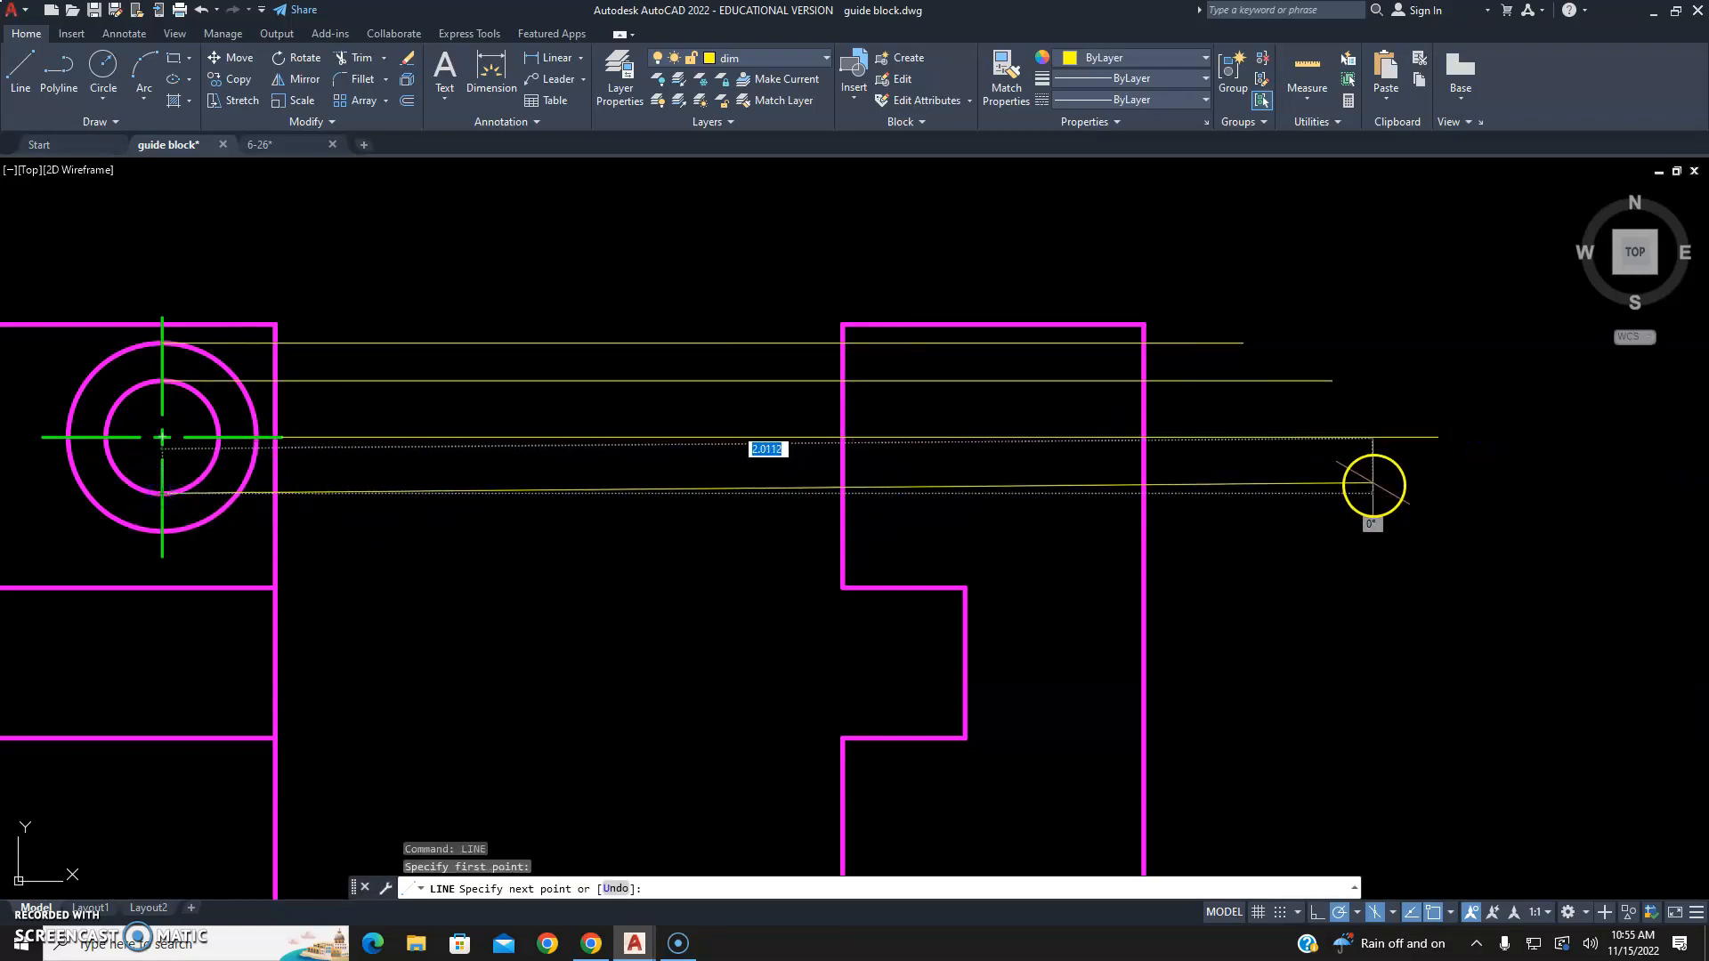
left_click(1373, 493)
right_click(1374, 494)
left_click(1394, 508)
Draw a horizontal projection line from the bottom of the outer counterbore circle past the side view.
right_click(1378, 498)
left_click(1406, 509)
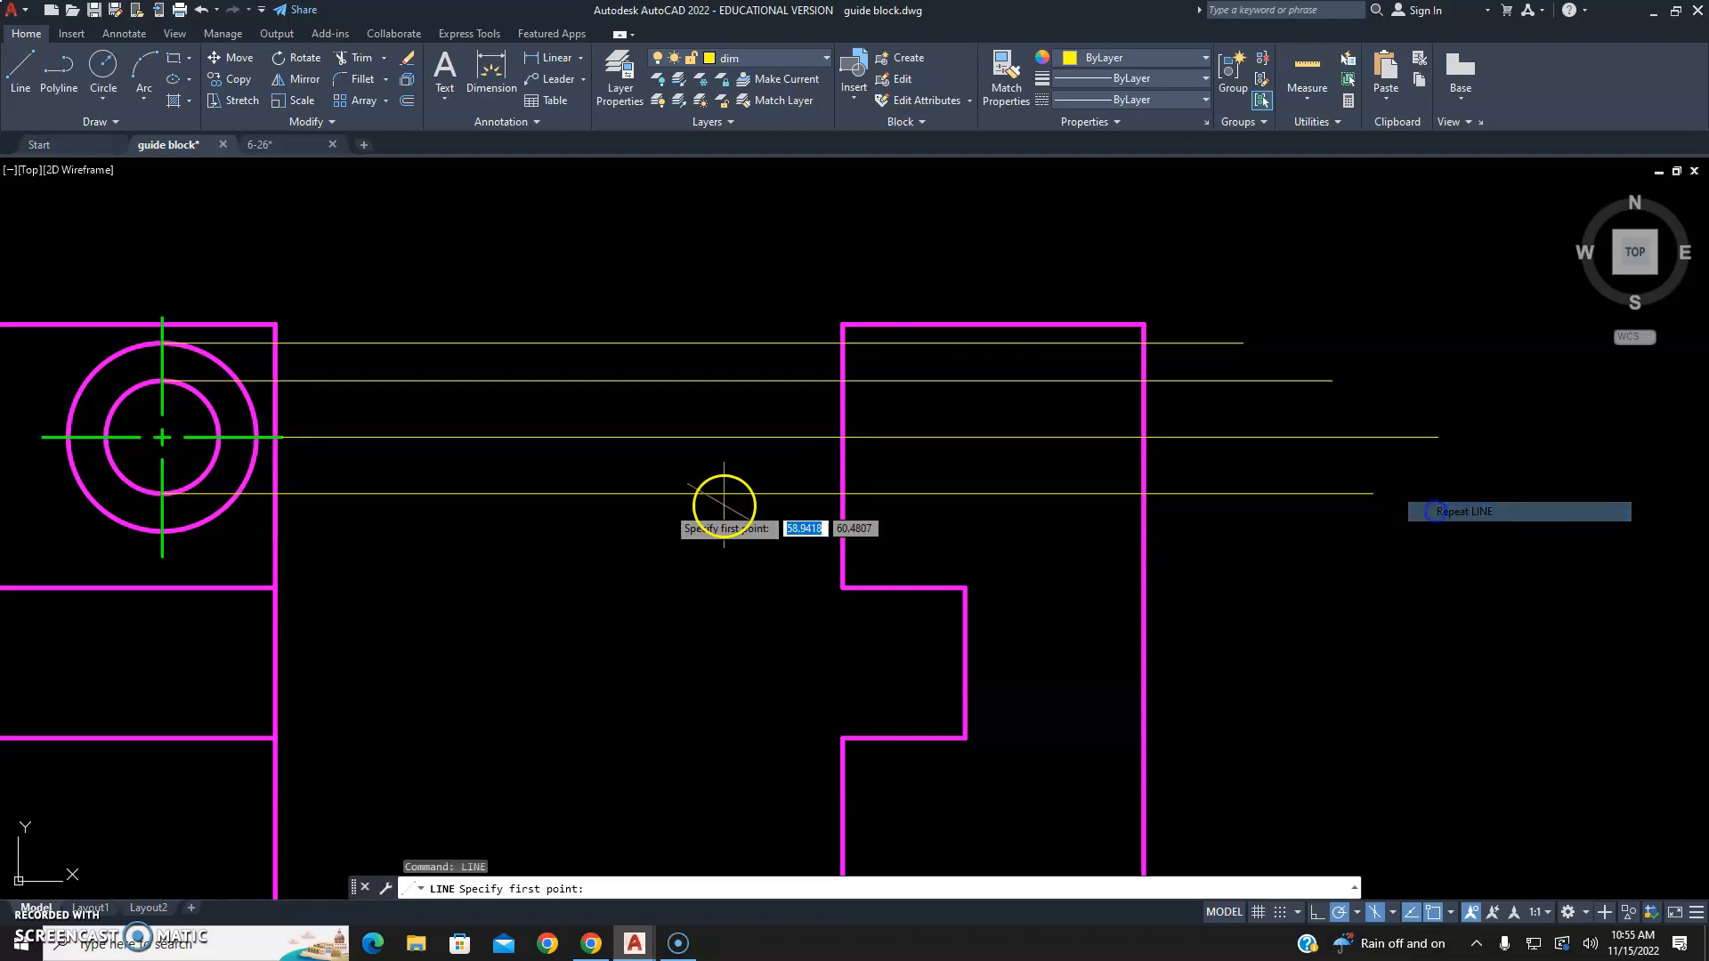
left_click(162, 532)
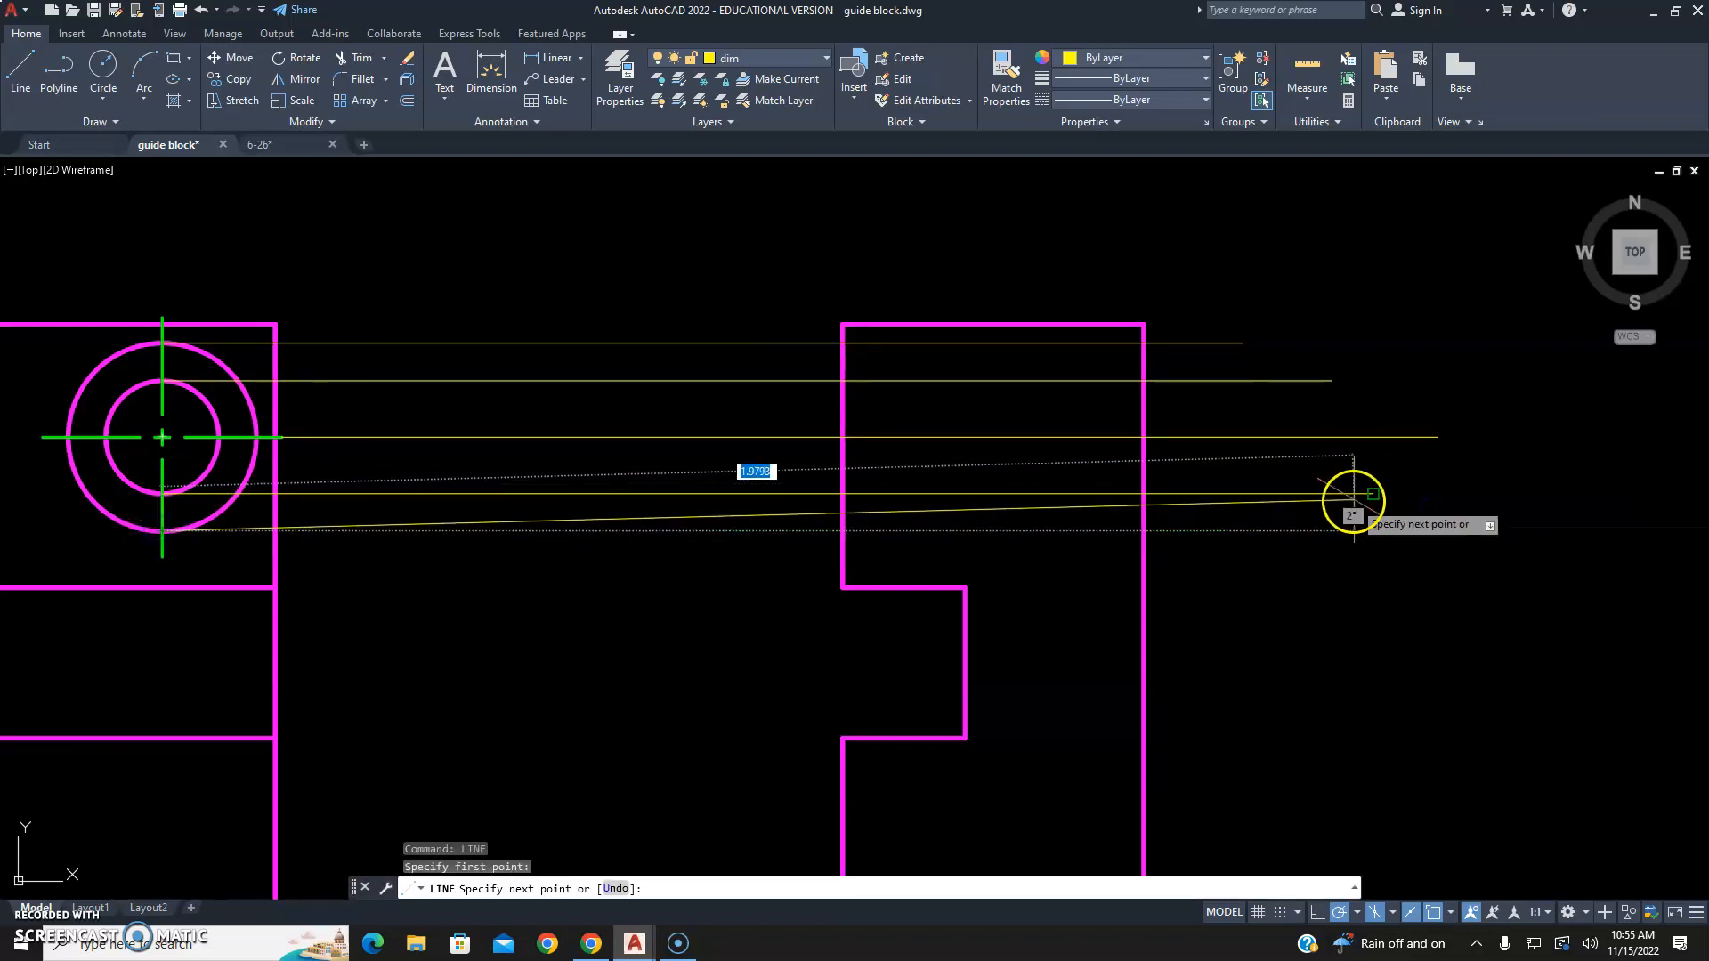
left_click(1368, 530)
key("Escape")
key("Escape")
key("Escape")
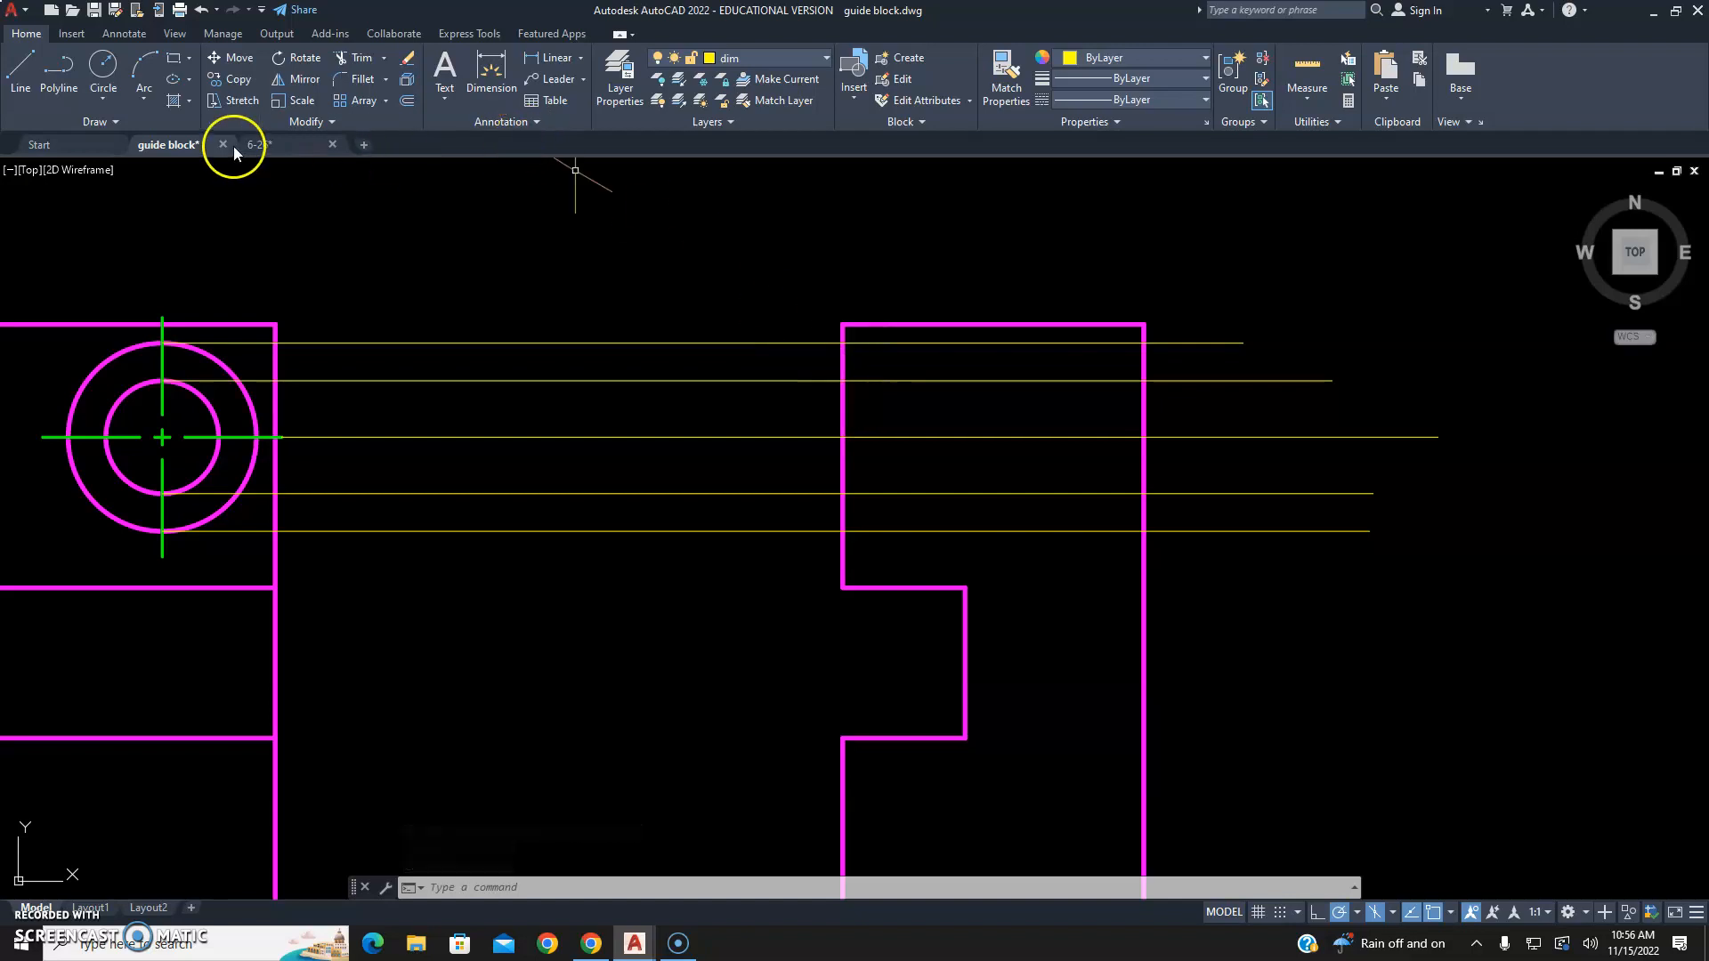
Offset the side view's upper left edge 3/16 inward, taking the counterbore depth from the hole note in the 6-26 drawing.
left_click(267, 143)
scroll(878, 378, "down", 4)
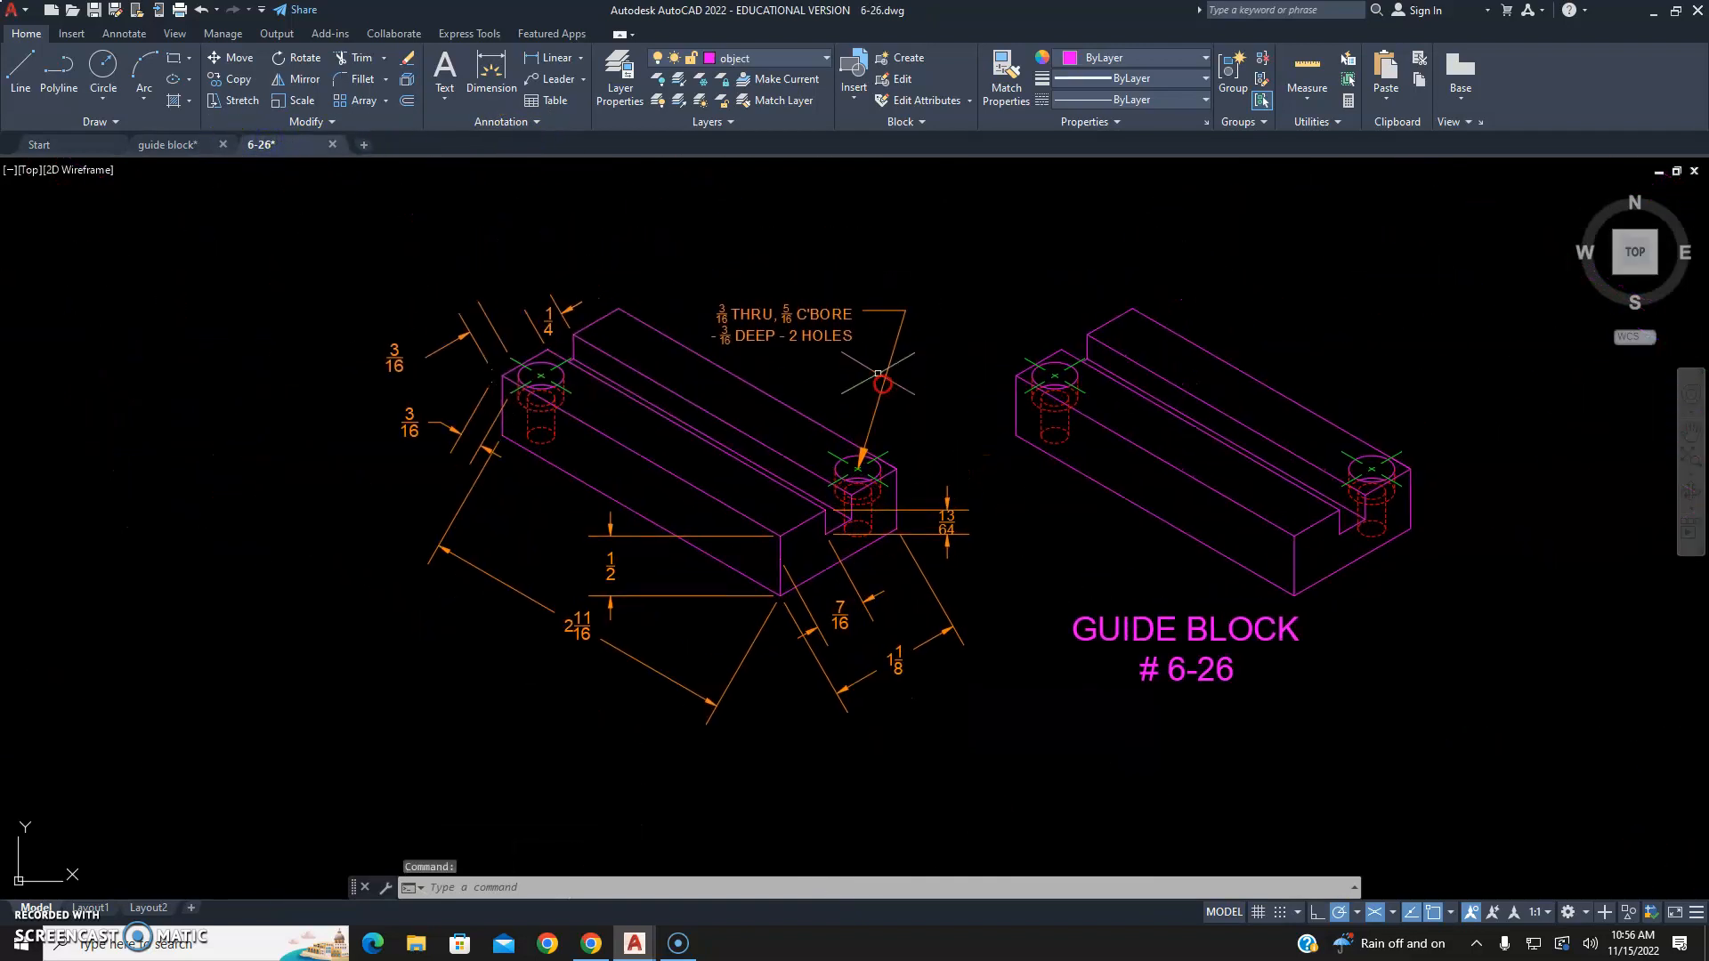
scroll(879, 376, "up", 6)
scroll(845, 353, "down", 2)
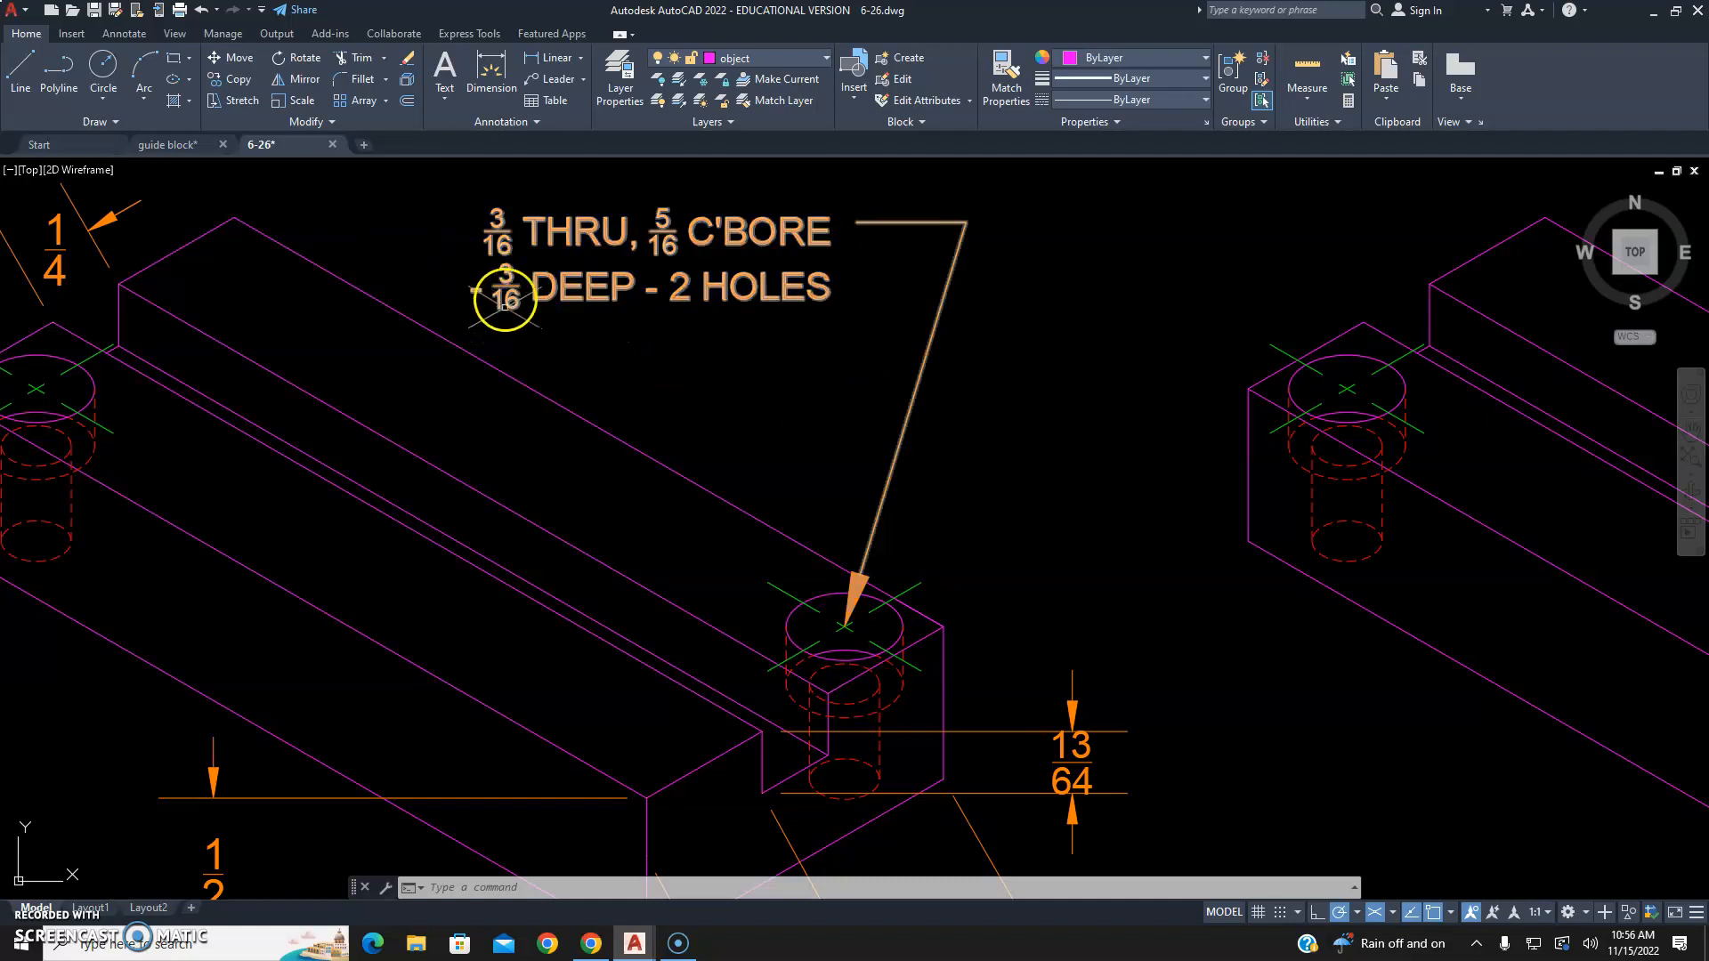
left_click(173, 145)
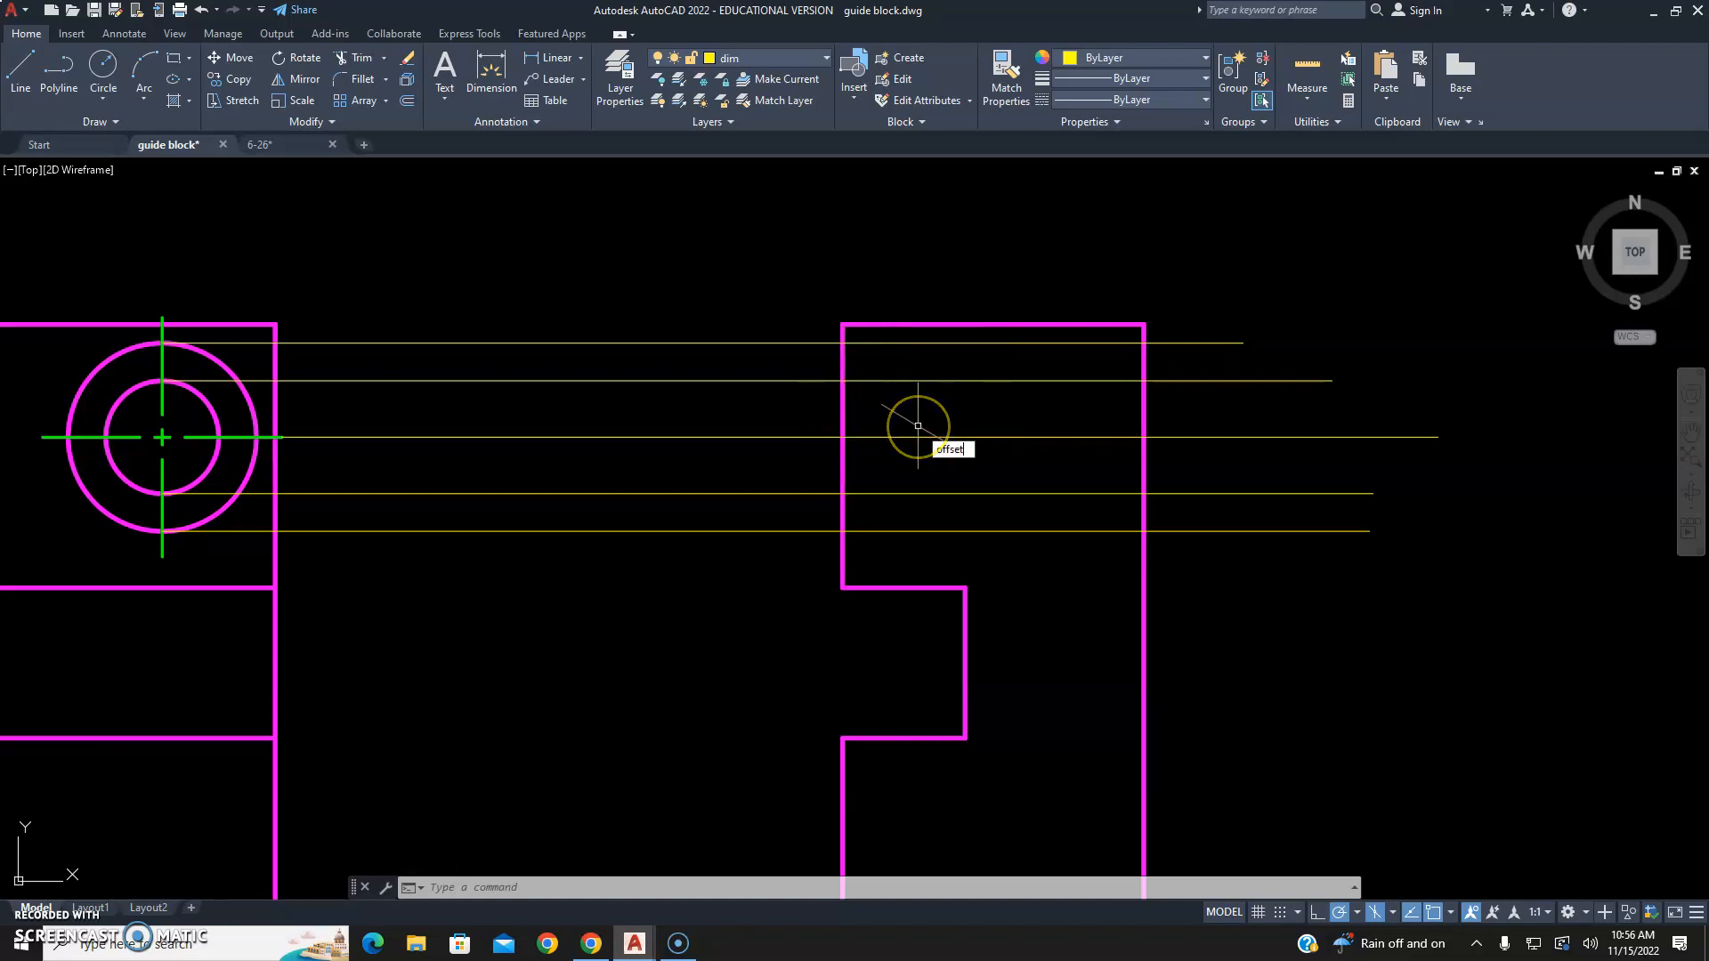
key("Return")
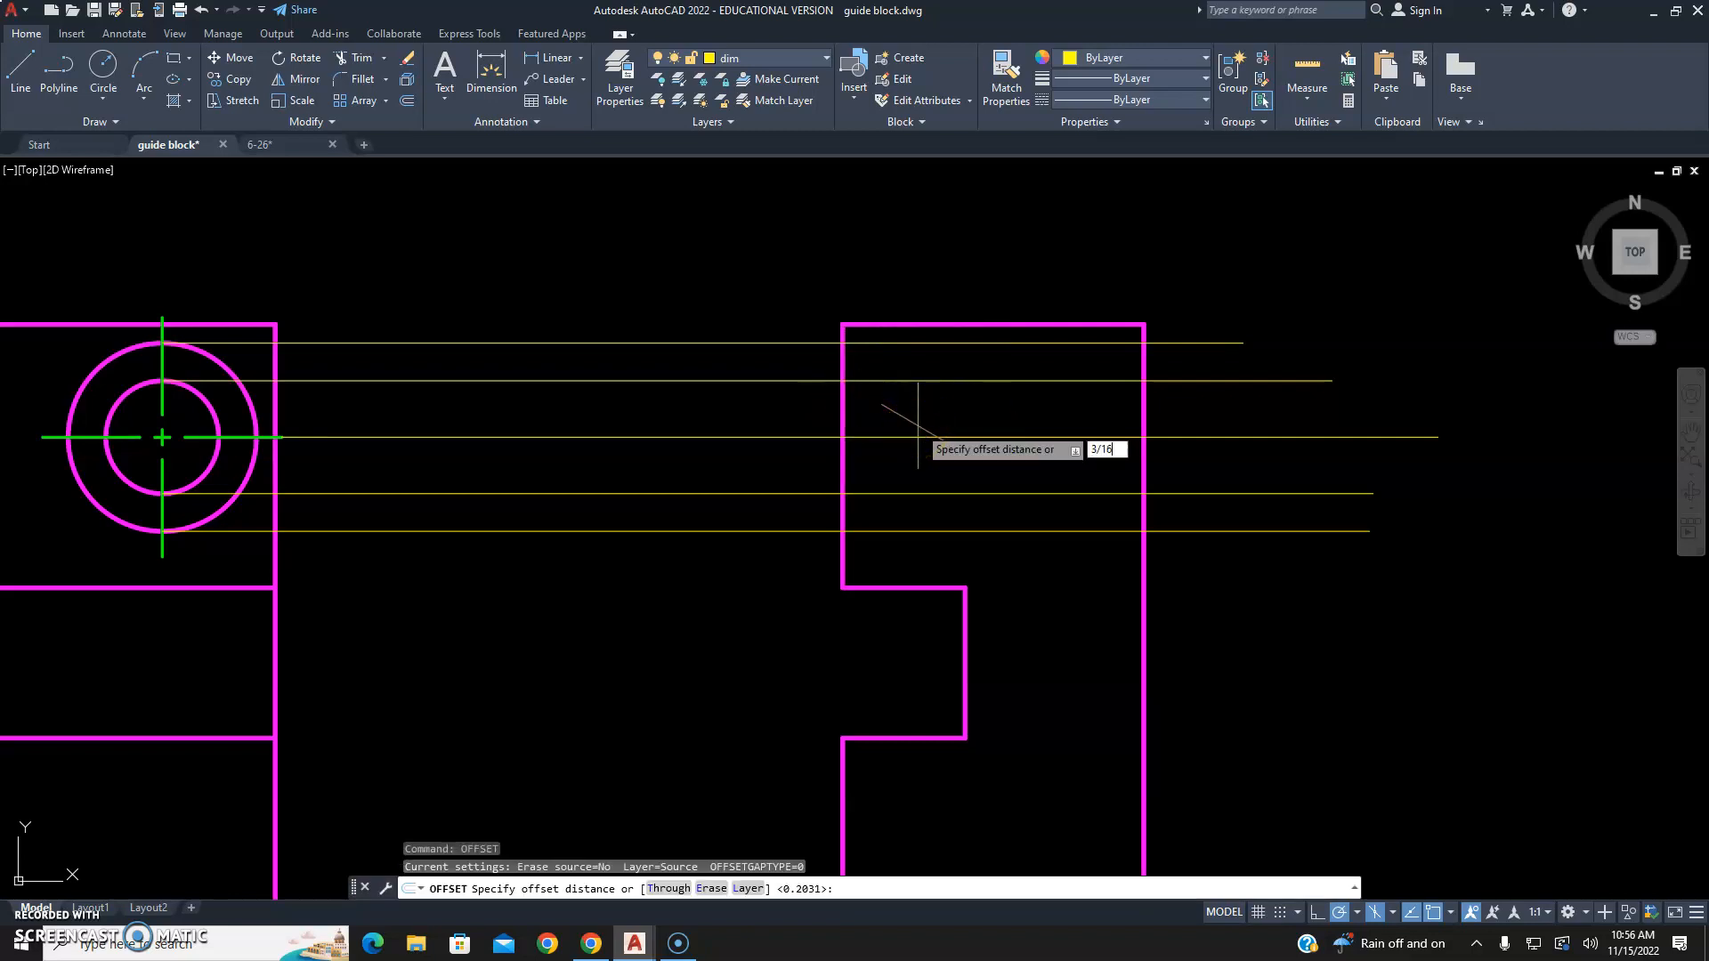
key("Return")
left_click(841, 409)
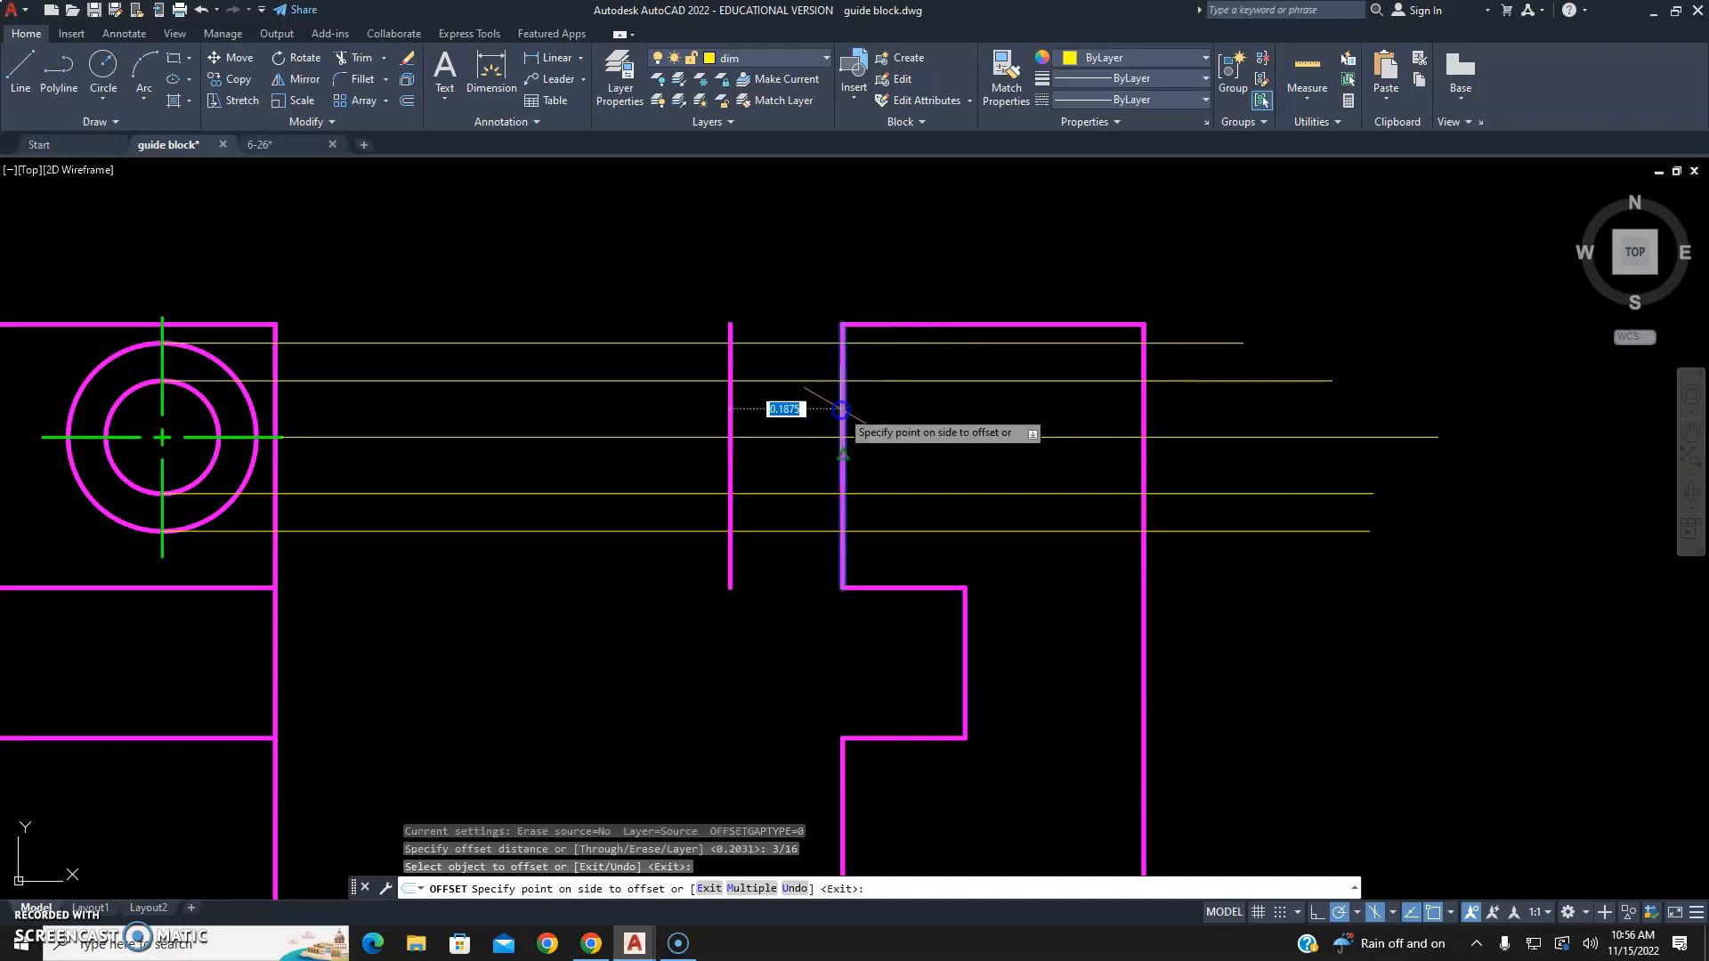
left_click(890, 411)
key("Escape")
Move the offset counterbore depth line in the side view to the hidden layer.
left_click(992, 473)
left_click(895, 462)
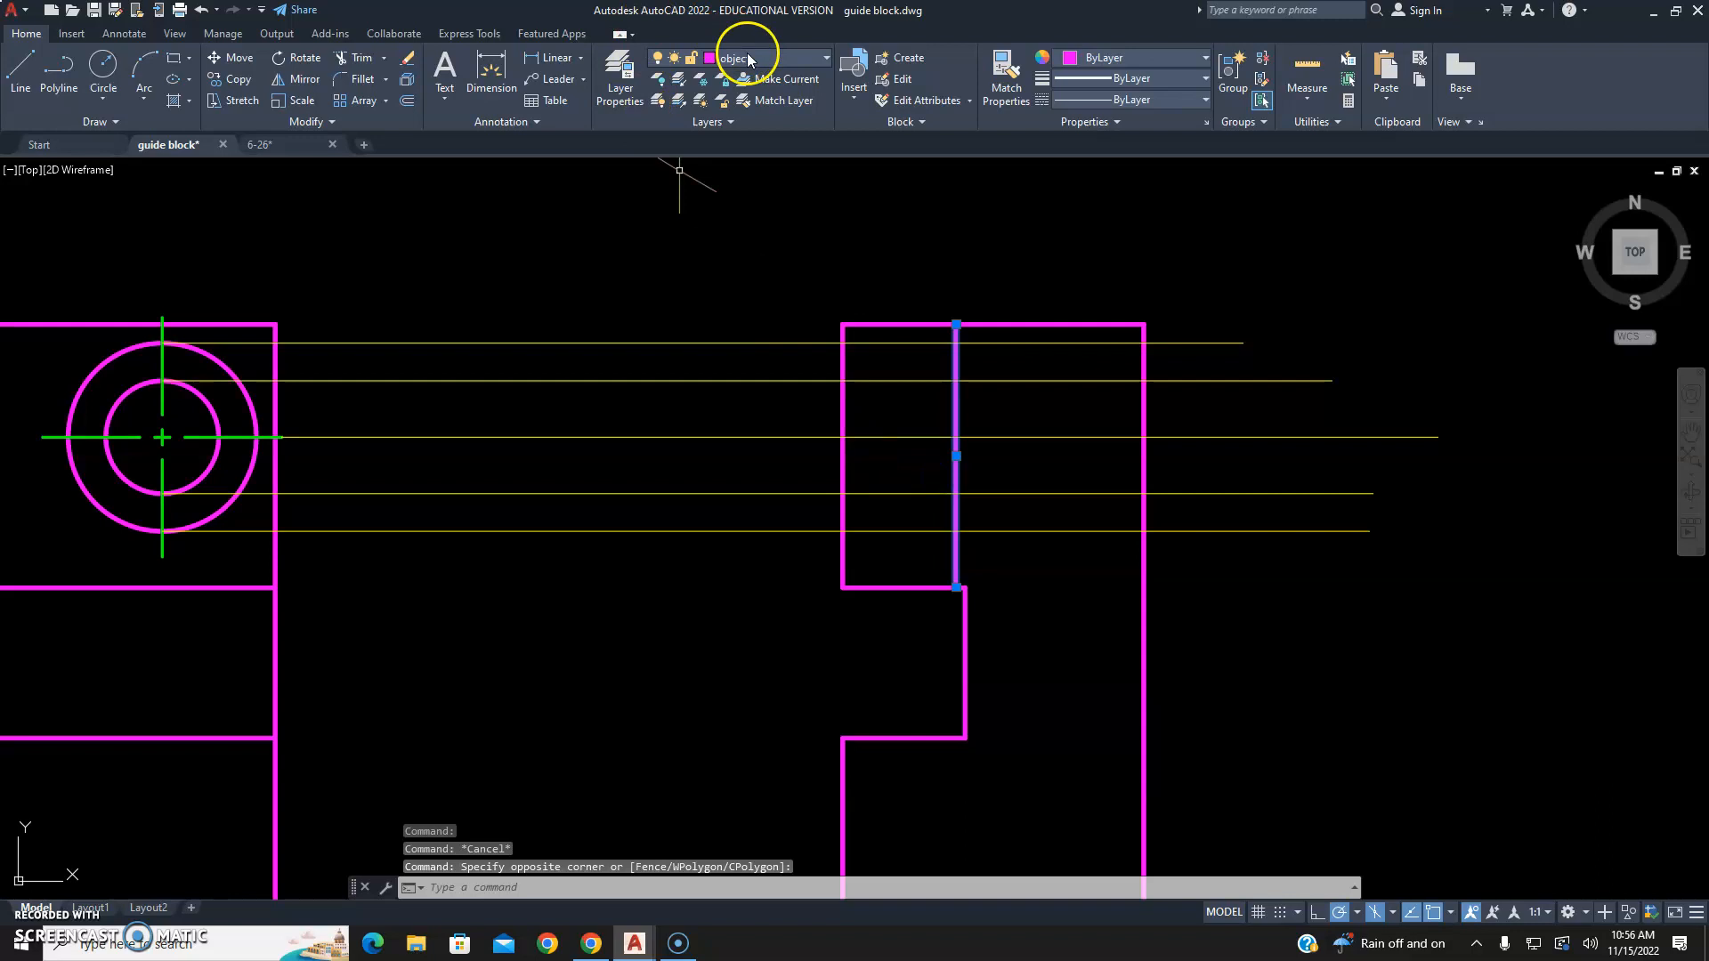
left_click(748, 59)
left_click(734, 169)
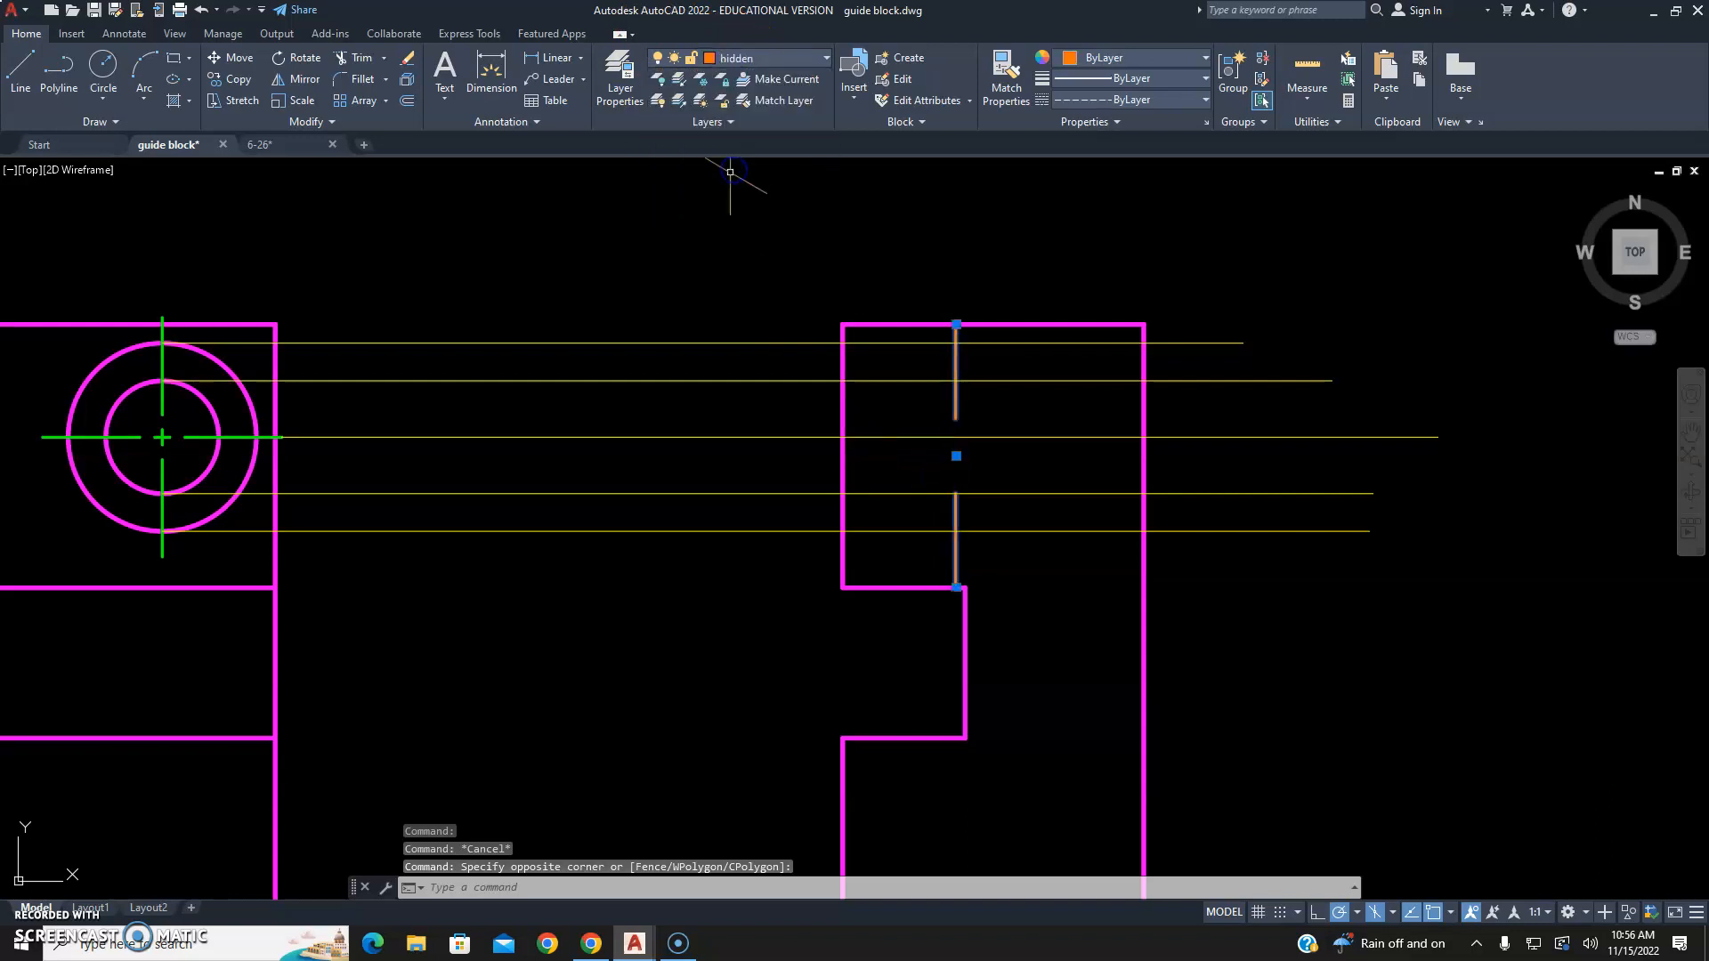
key("Escape")
key("Escape")
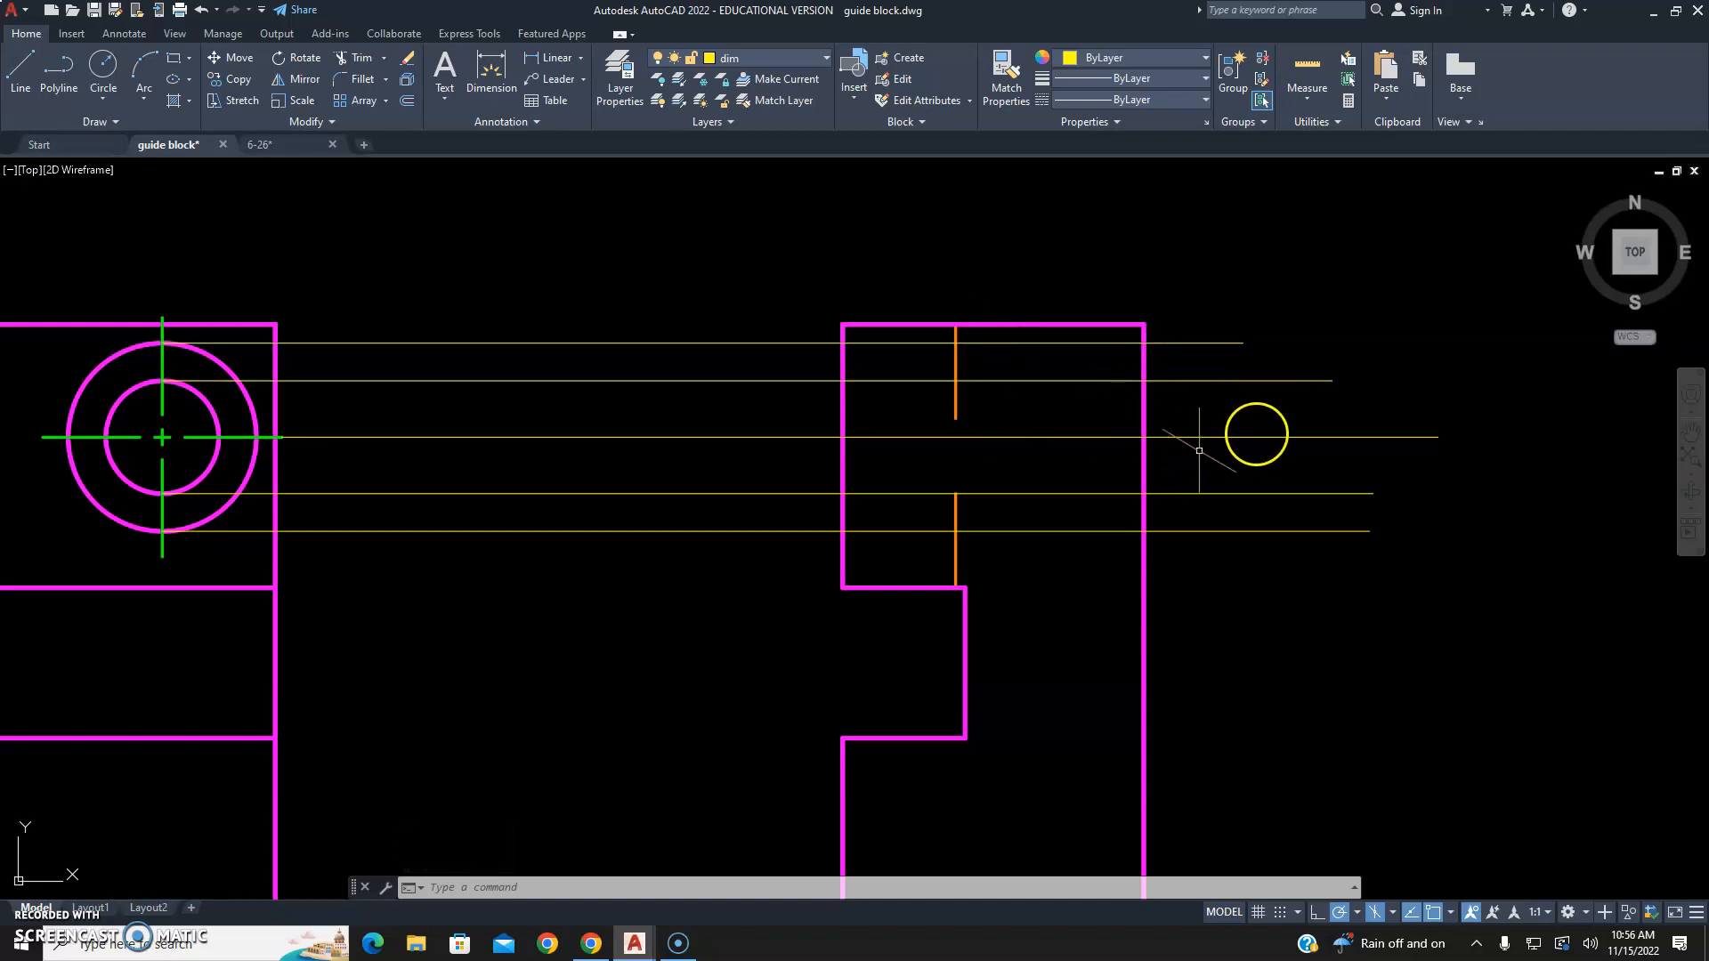
Shorten the hole's center projection line so it spans only from the side view's left edge to its right edge.
left_click(1260, 412)
left_click(1254, 442)
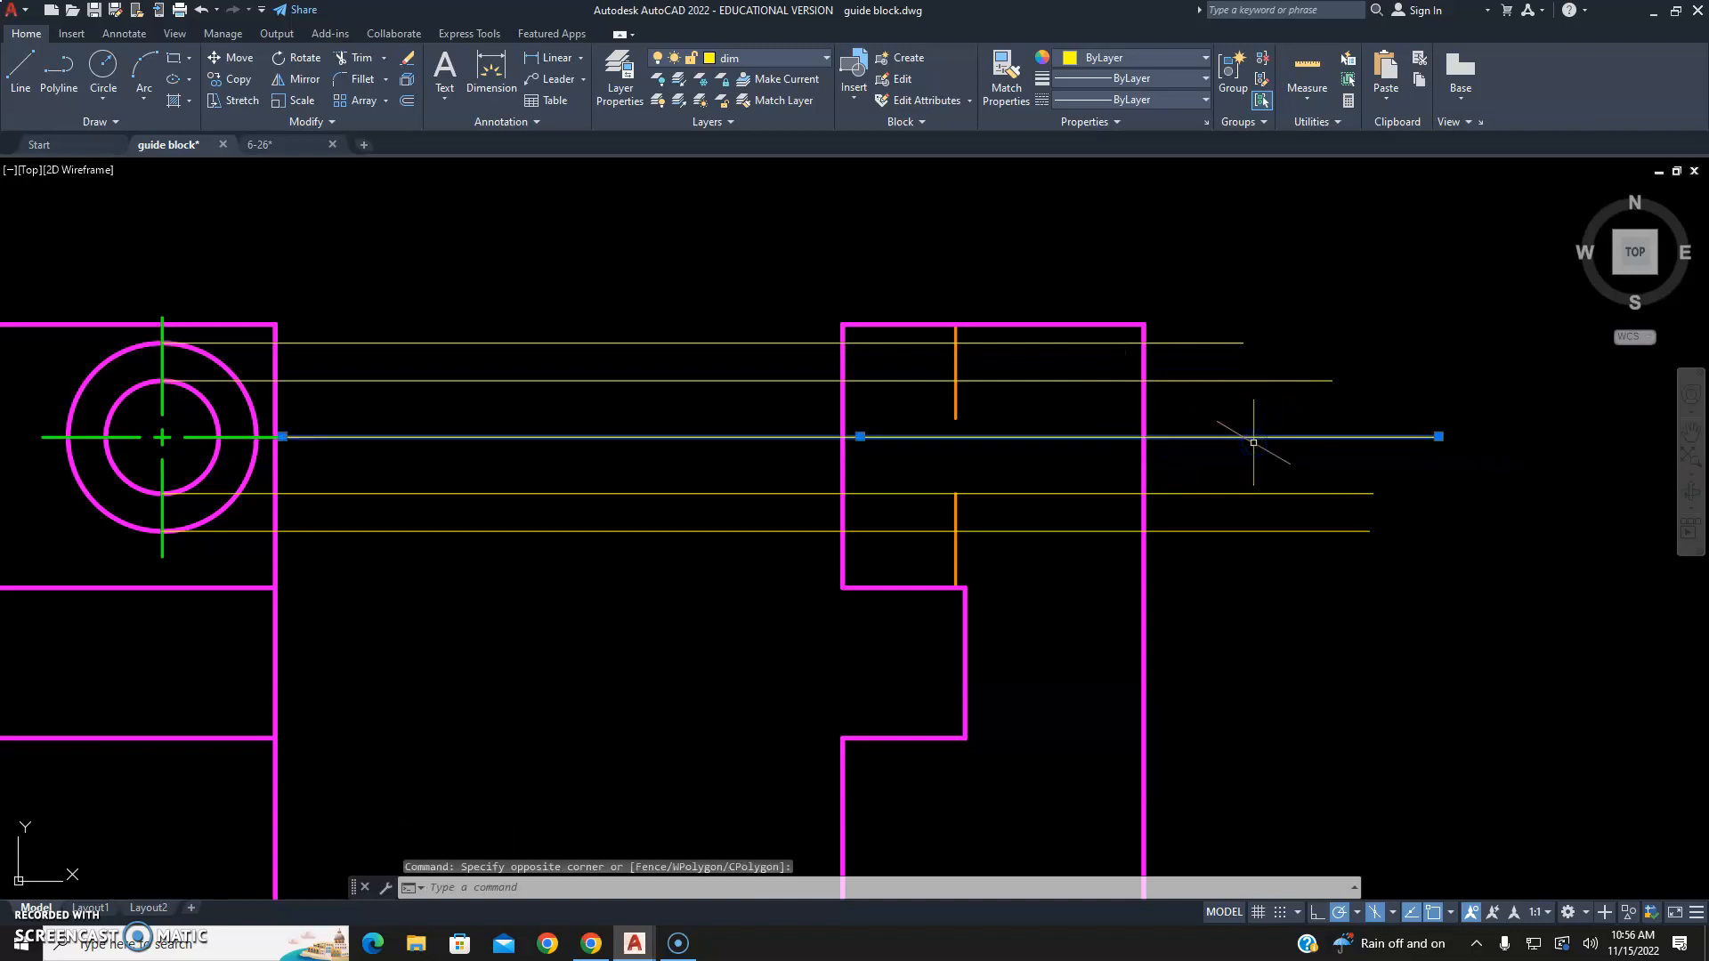
left_click(1438, 437)
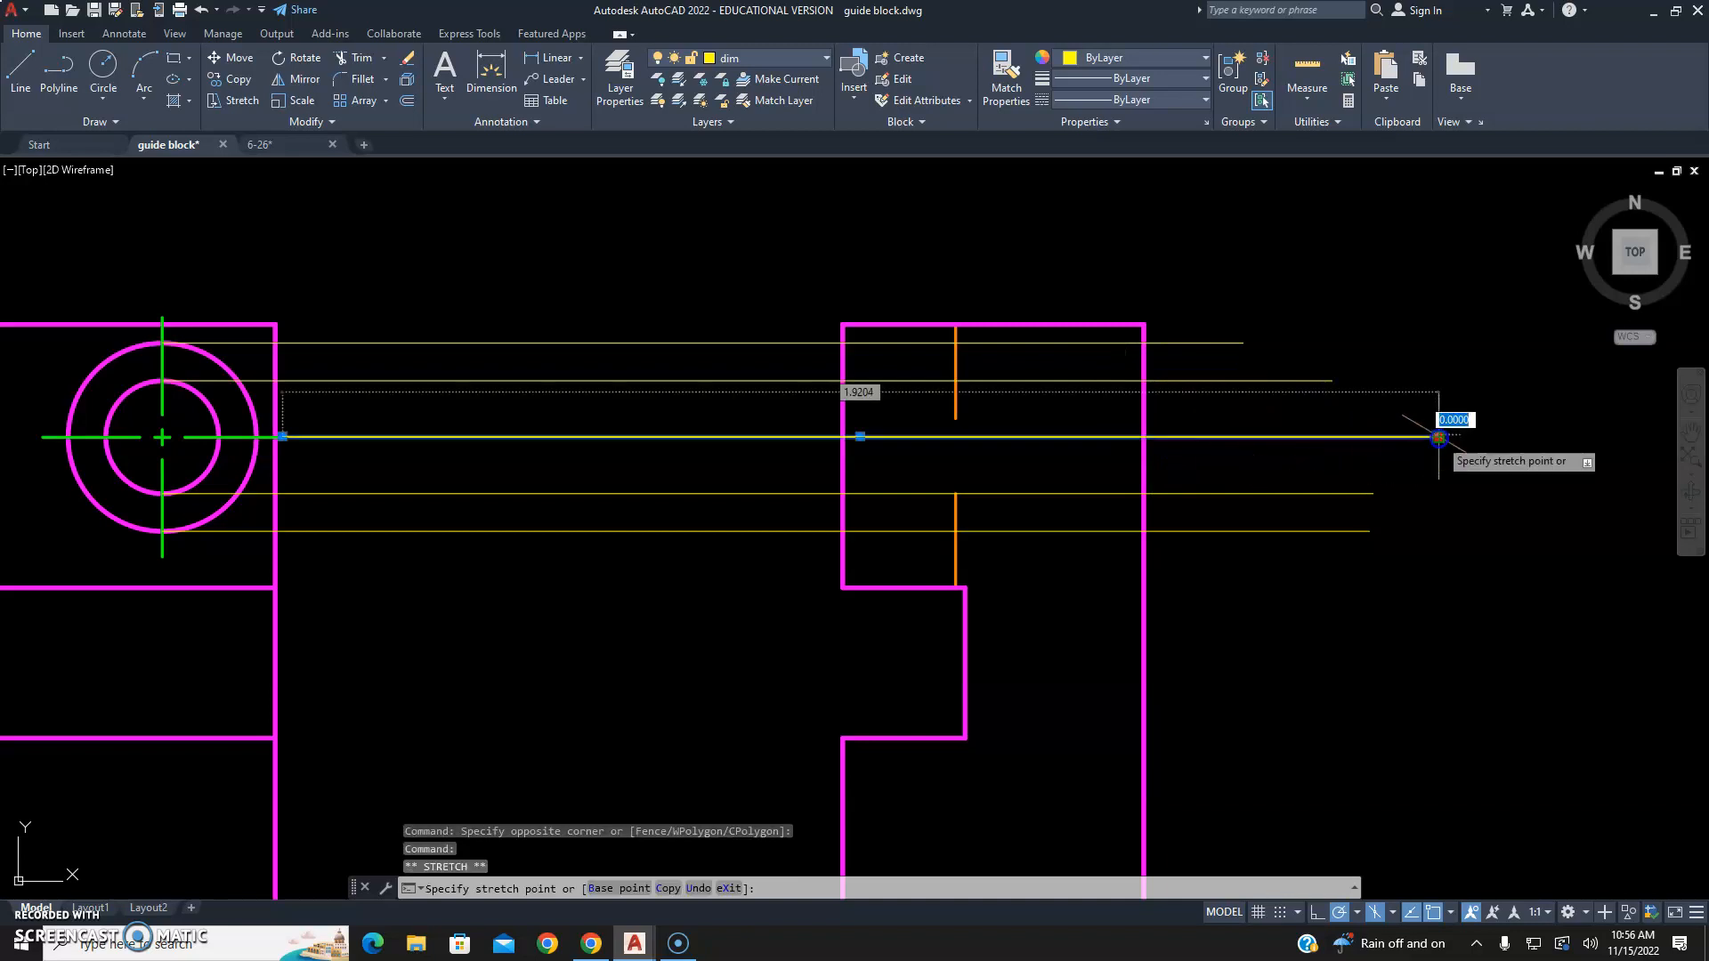
left_click(1143, 435)
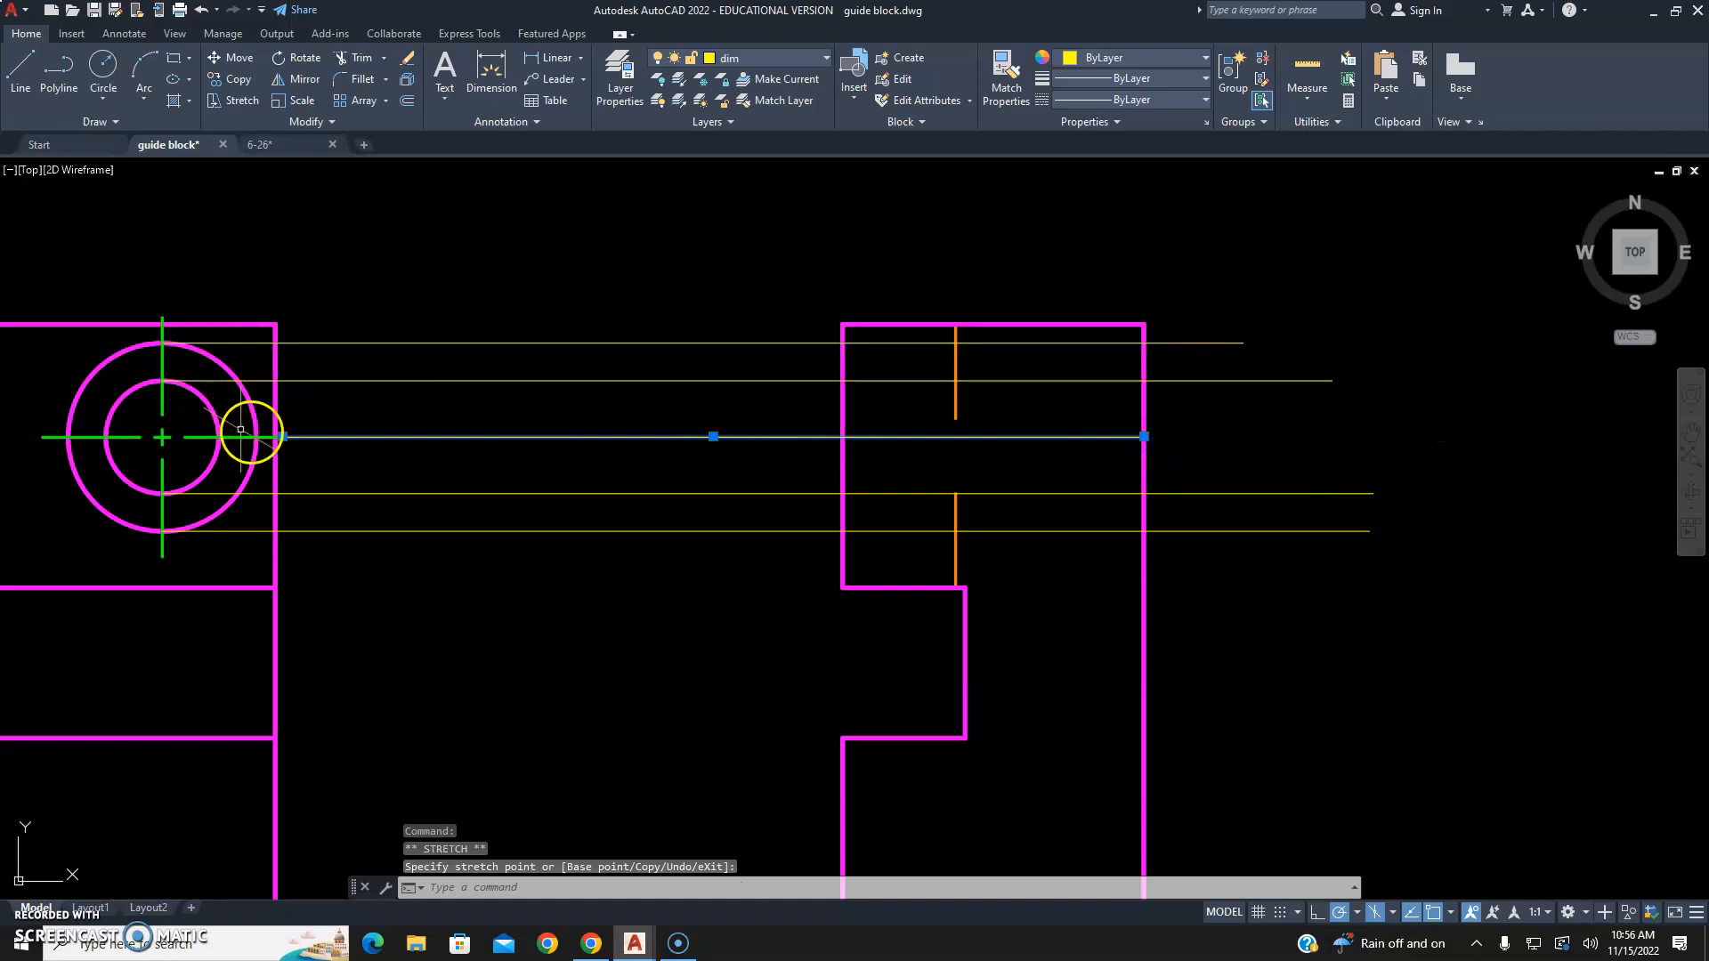
left_click(282, 436)
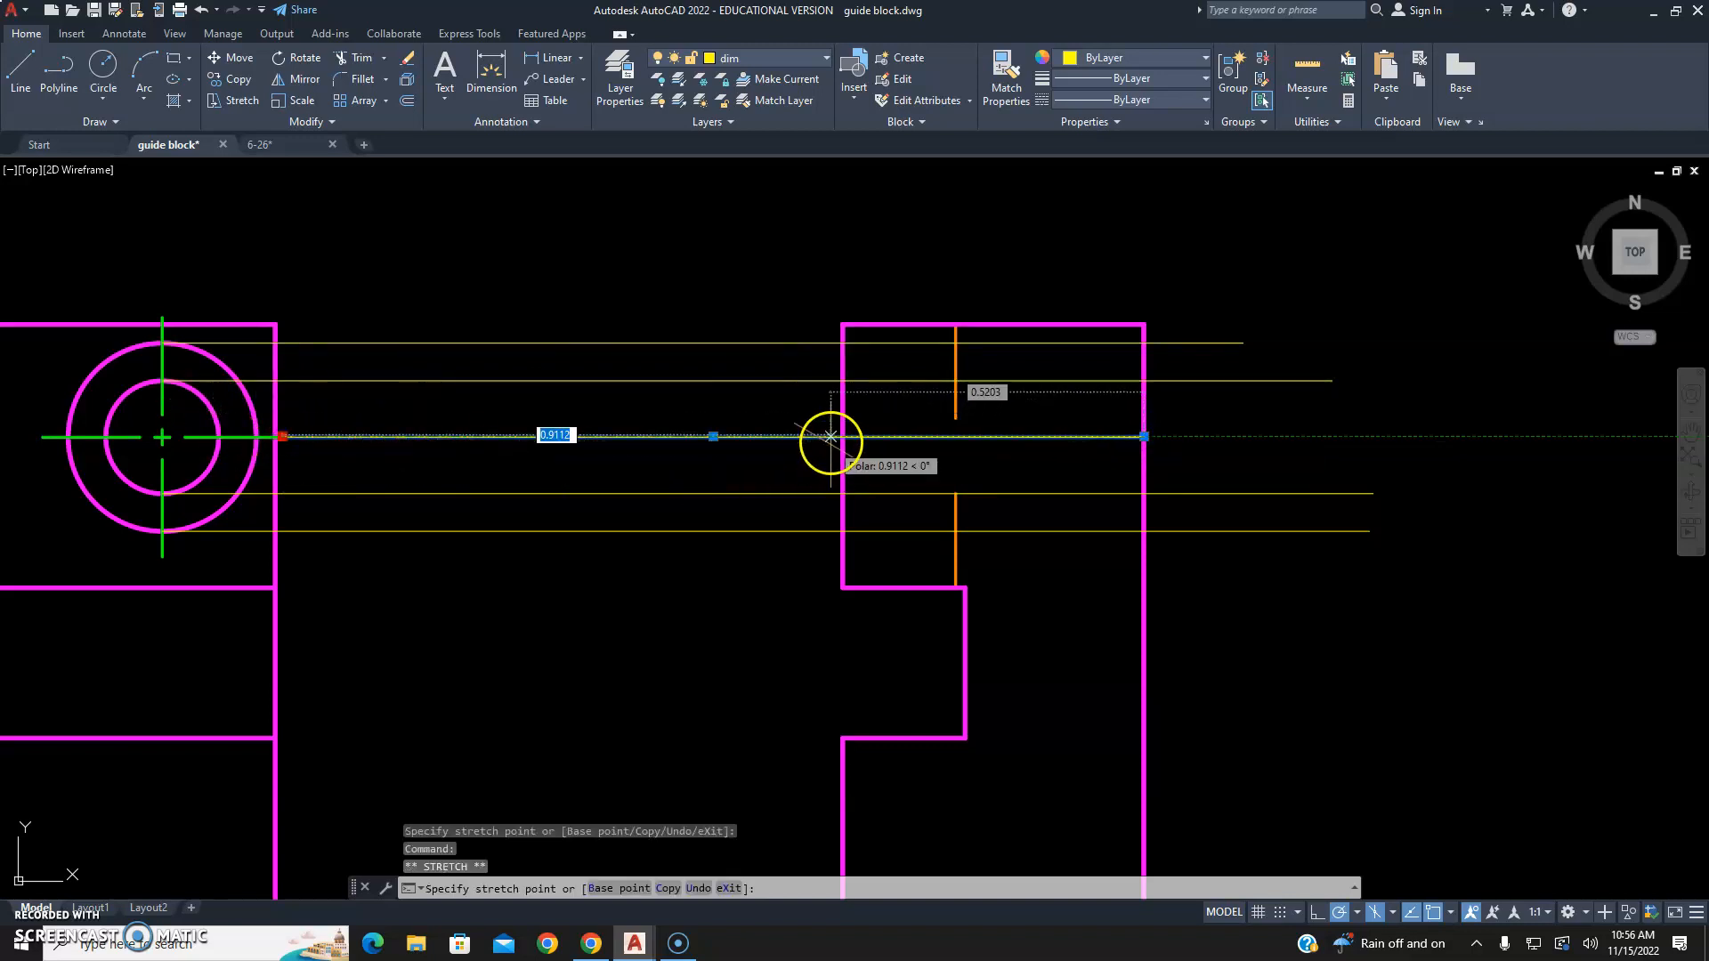
left_click(843, 436)
key("Escape")
key("Escape")
Move the shortened middle line of the hole in the side view to the center layer.
left_click(900, 416)
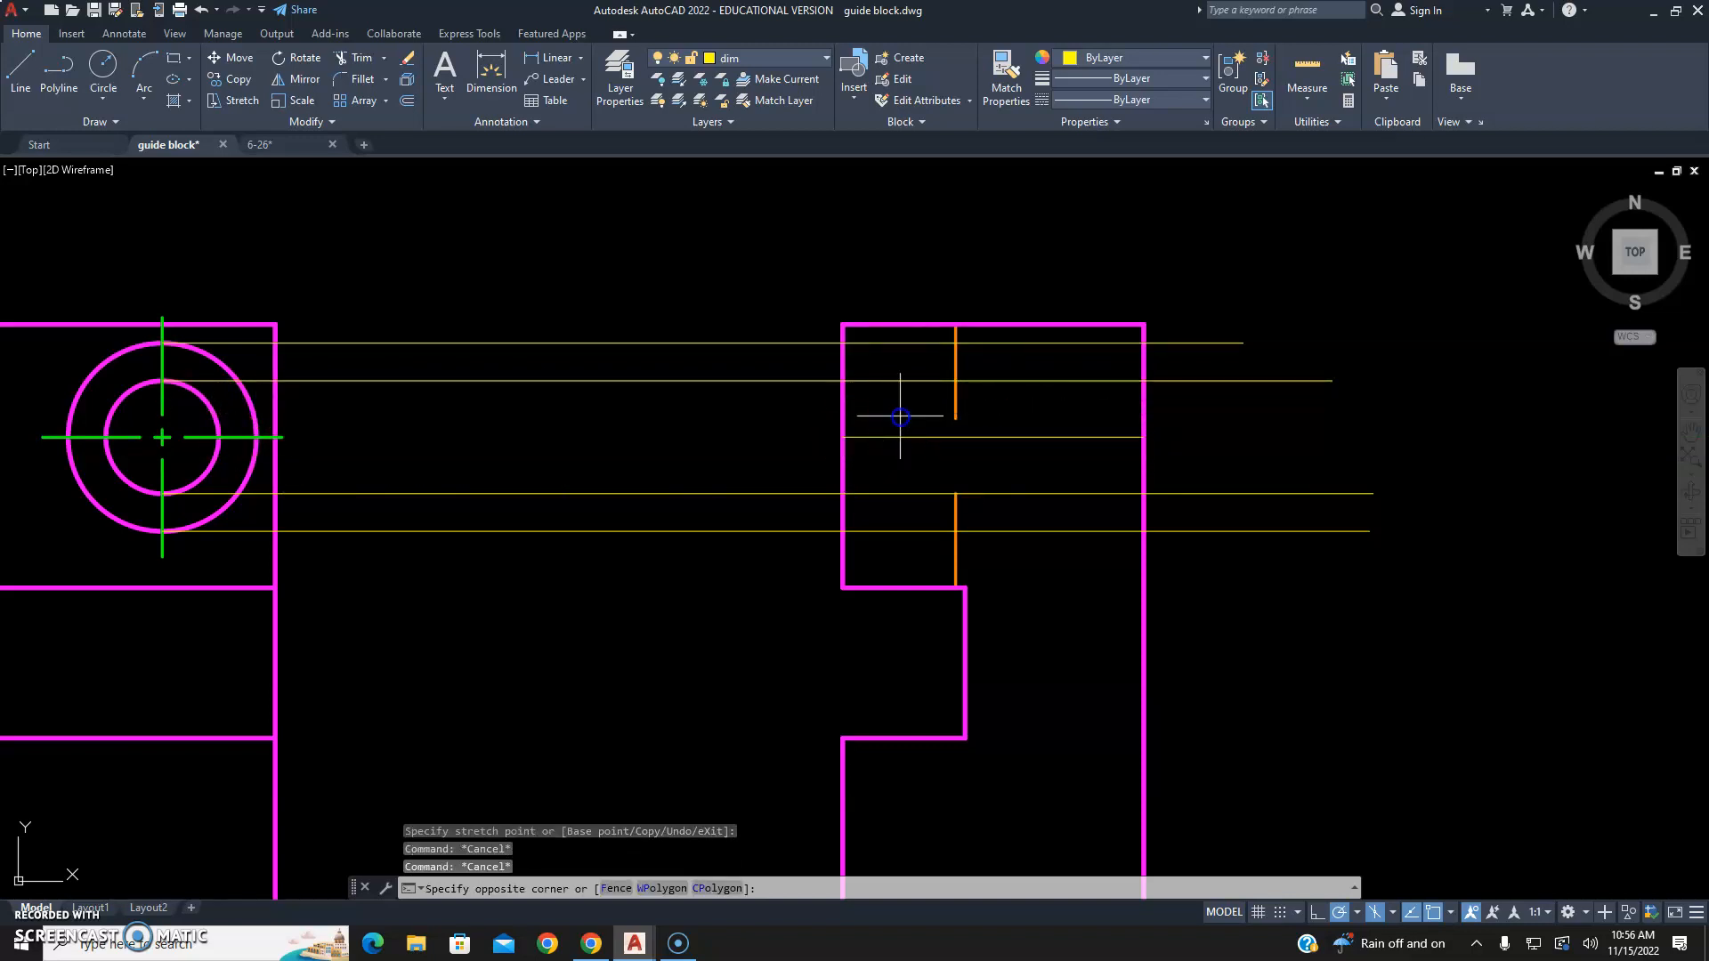
left_click(888, 437)
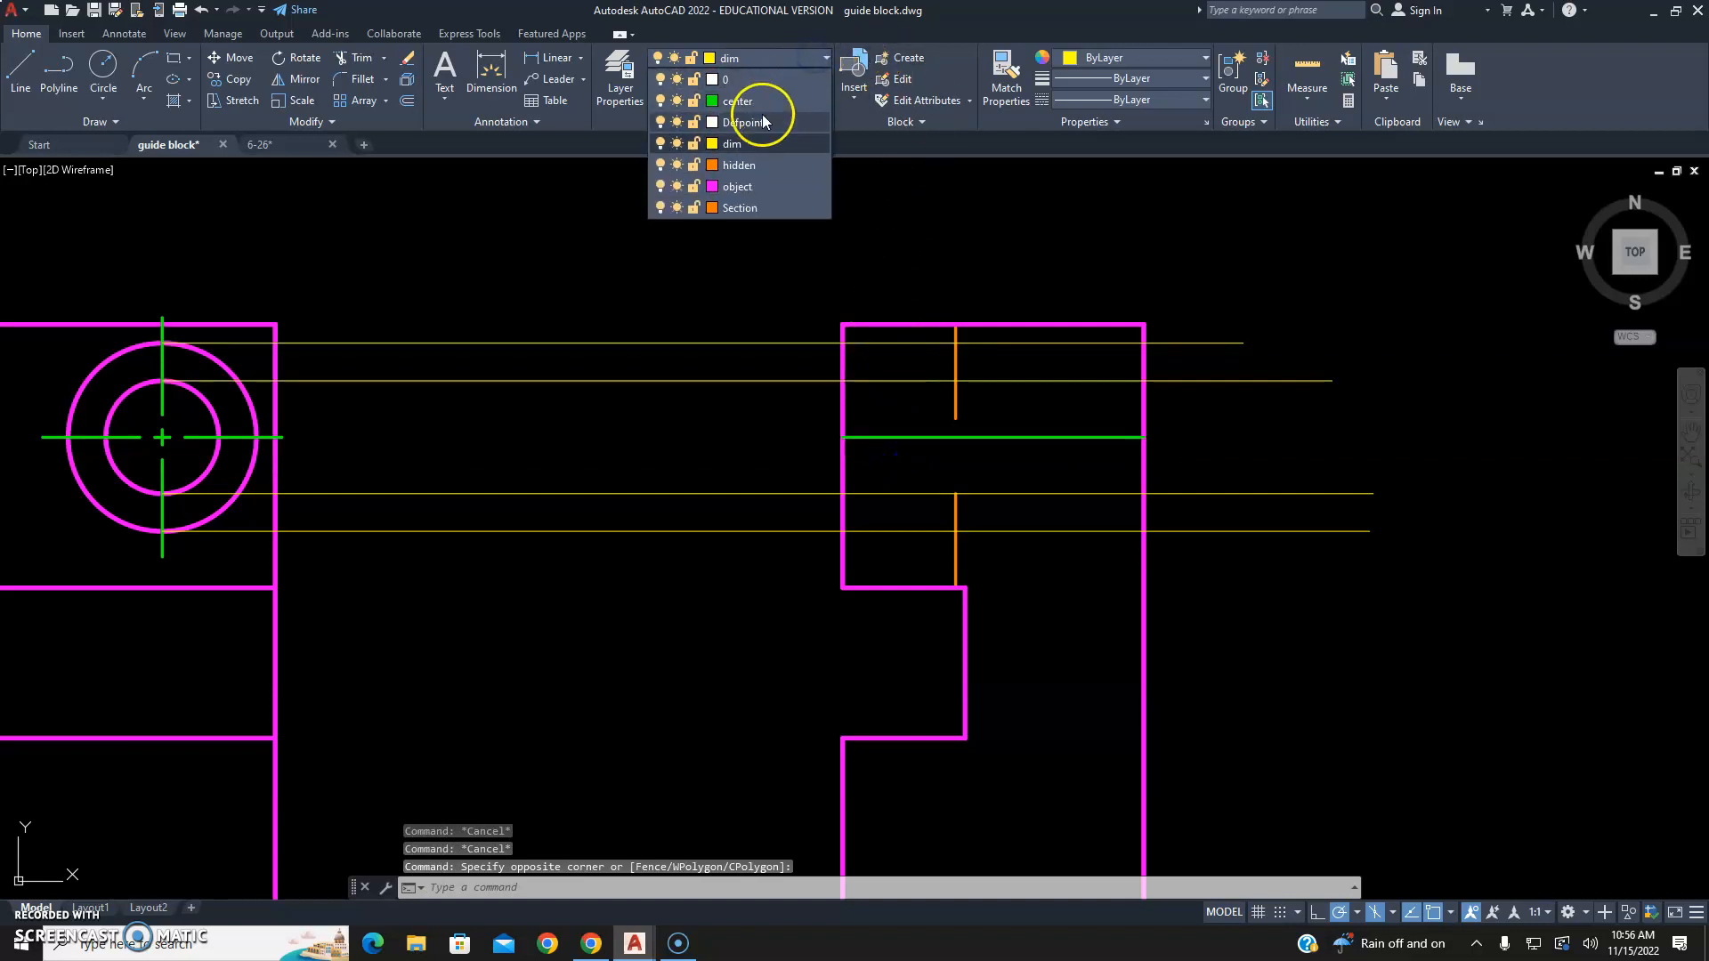
left_click(751, 106)
key("Escape")
key("Escape")
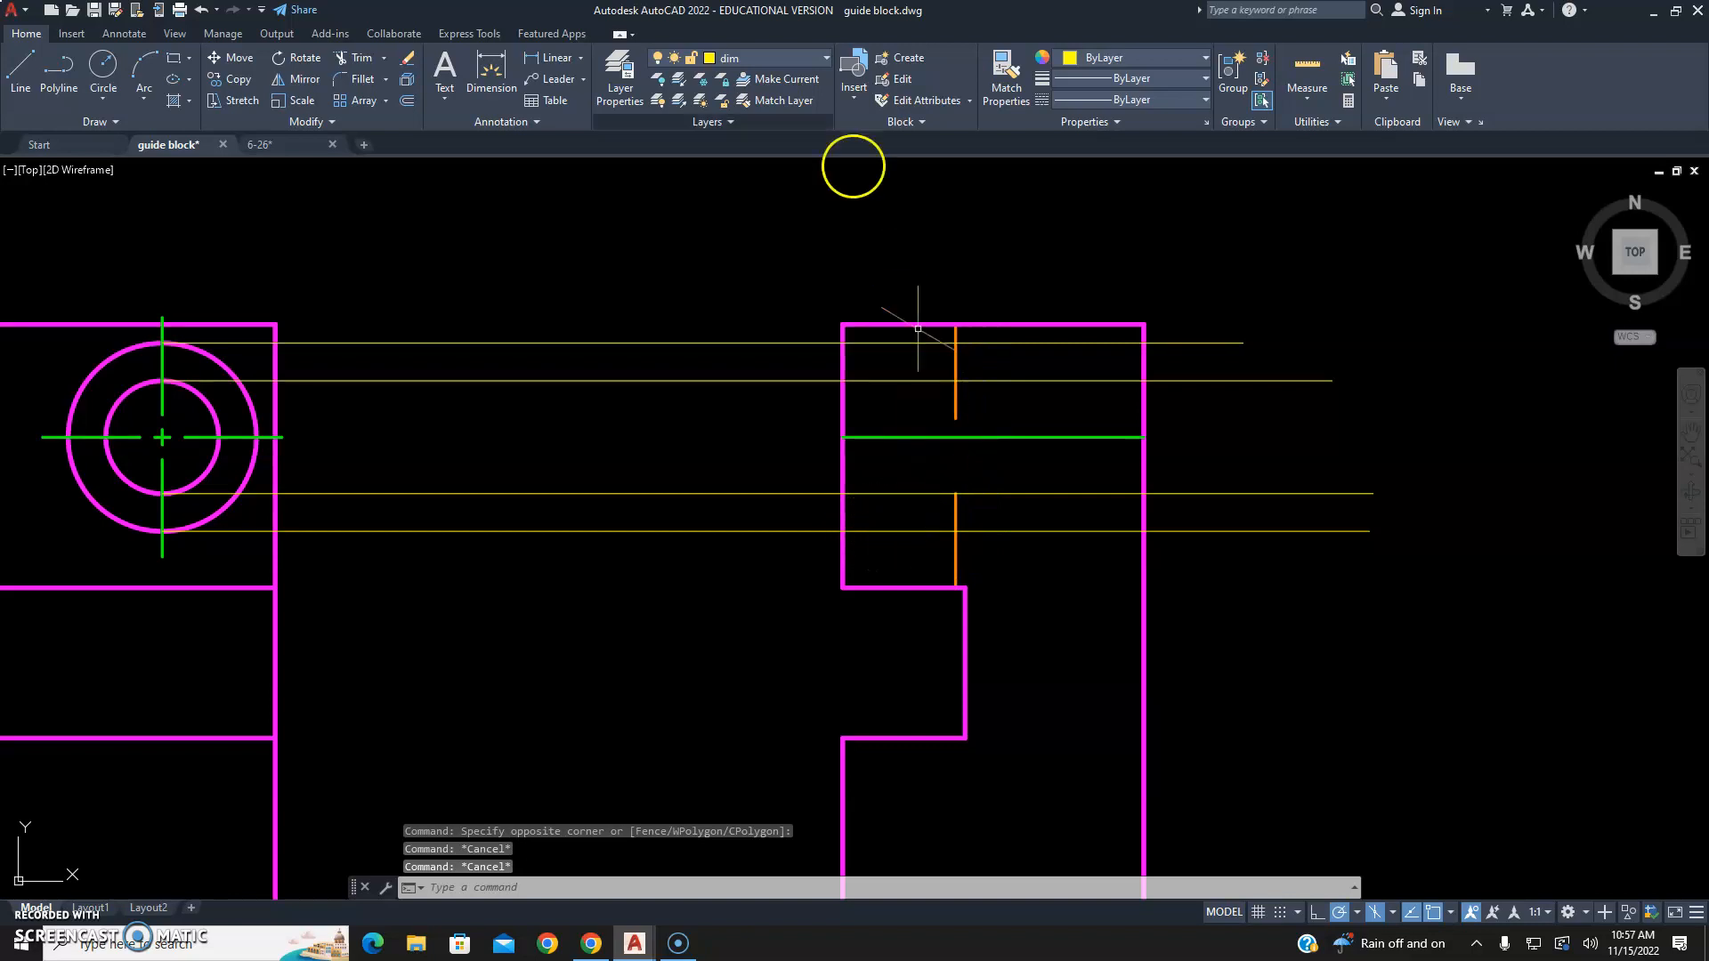
On the hidden layer, draw the counterbore's three-sided outline between the outer projection lines, from the left edge to the depth line.
left_click(801, 59)
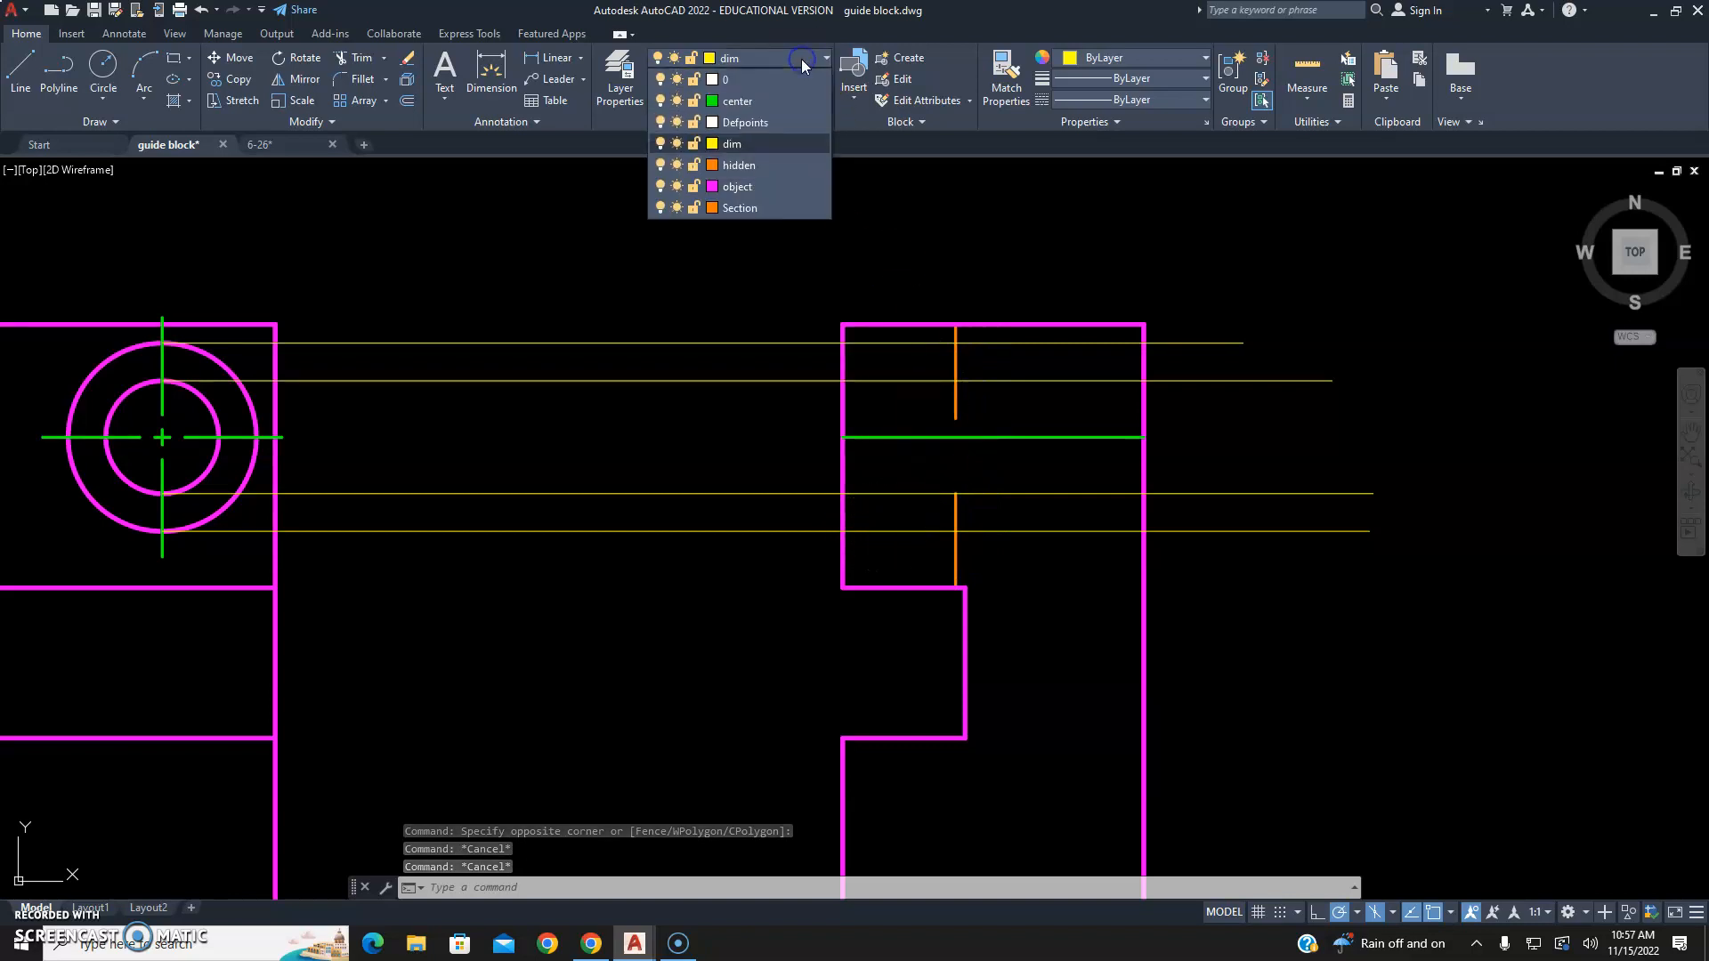
left_click(749, 166)
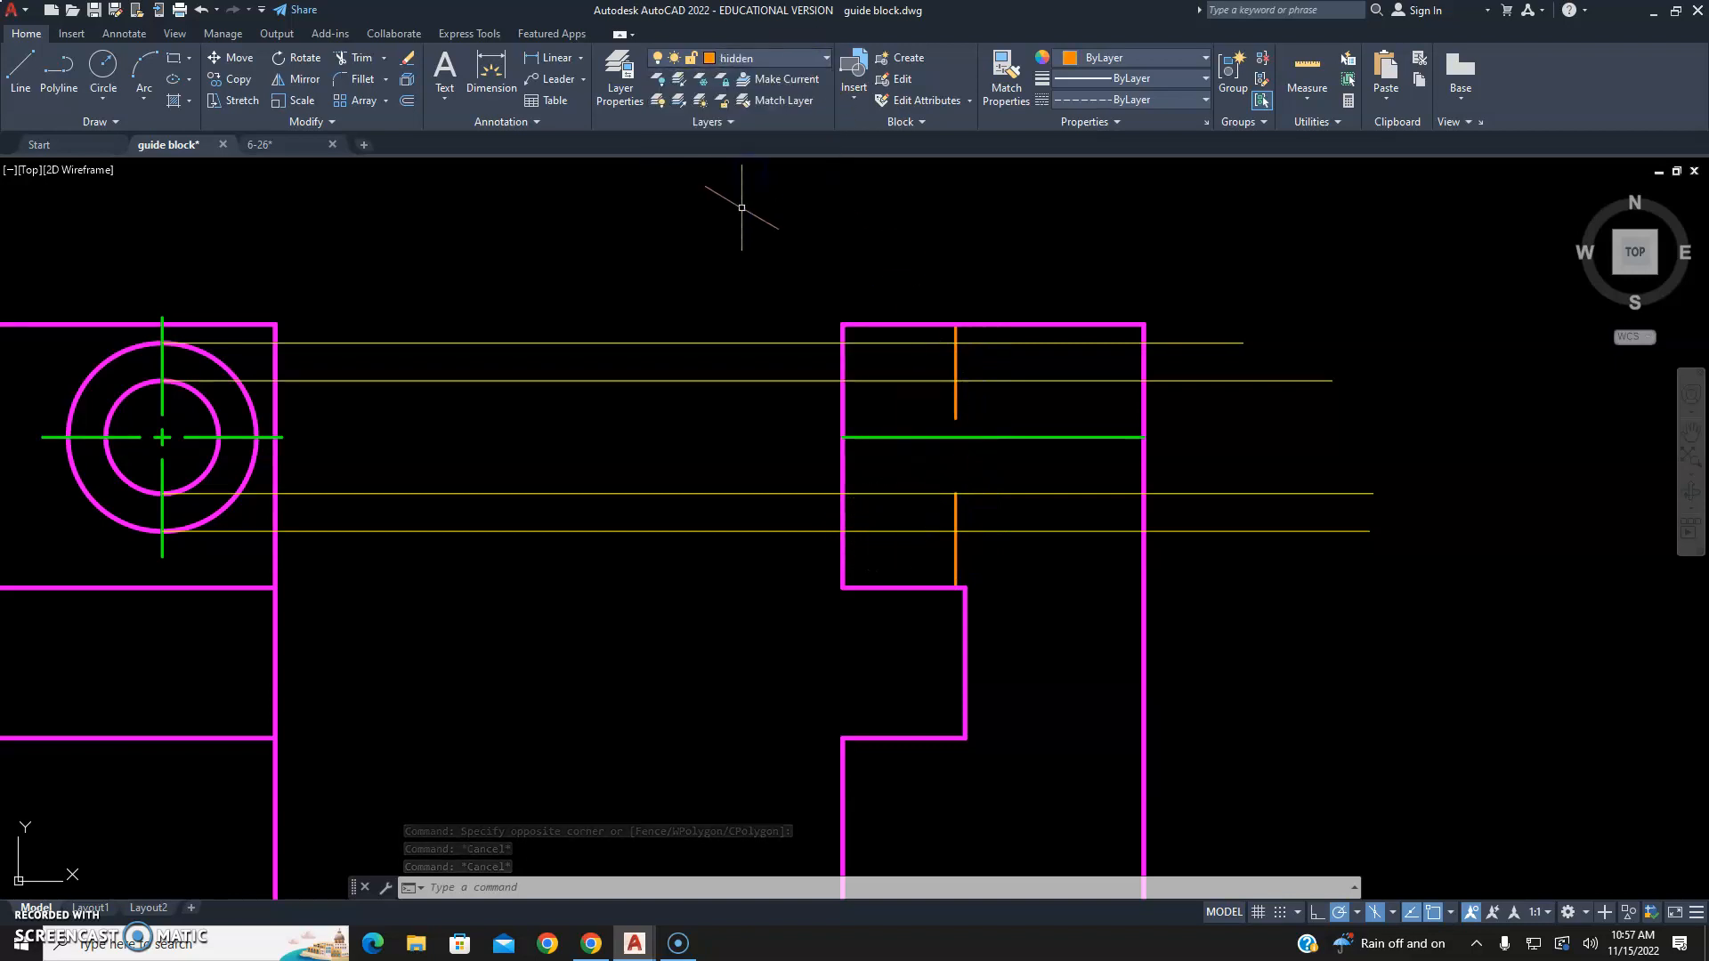
left_click(21, 85)
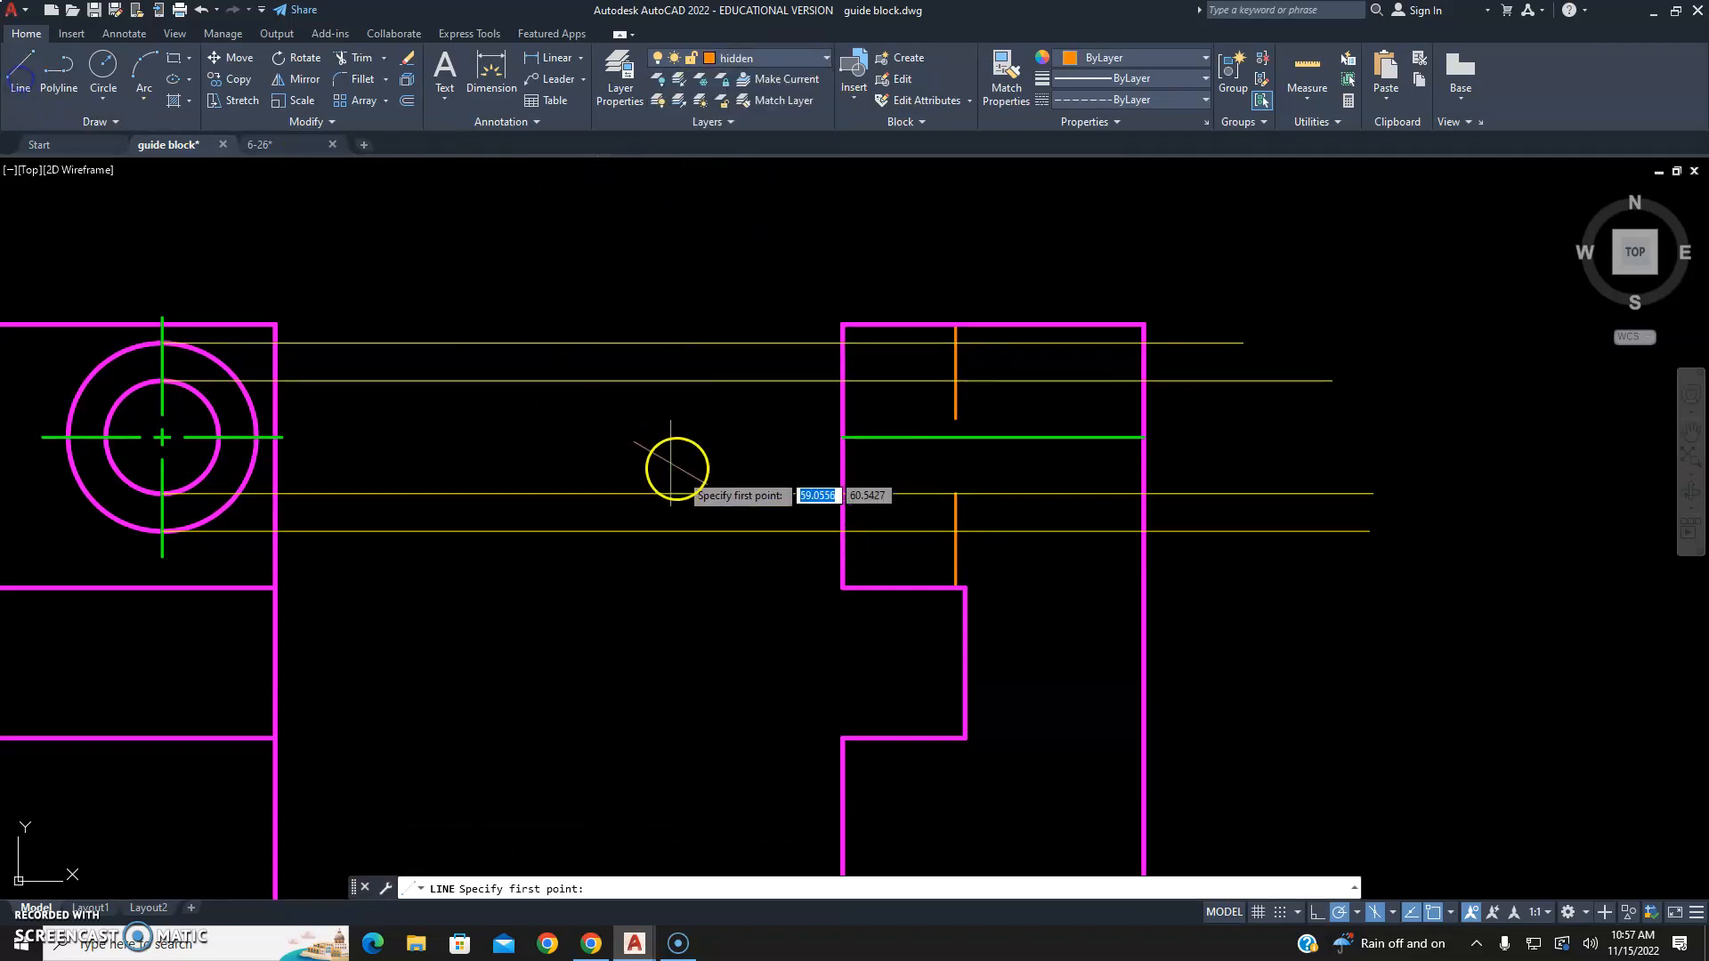
left_click(841, 531)
left_click(955, 531)
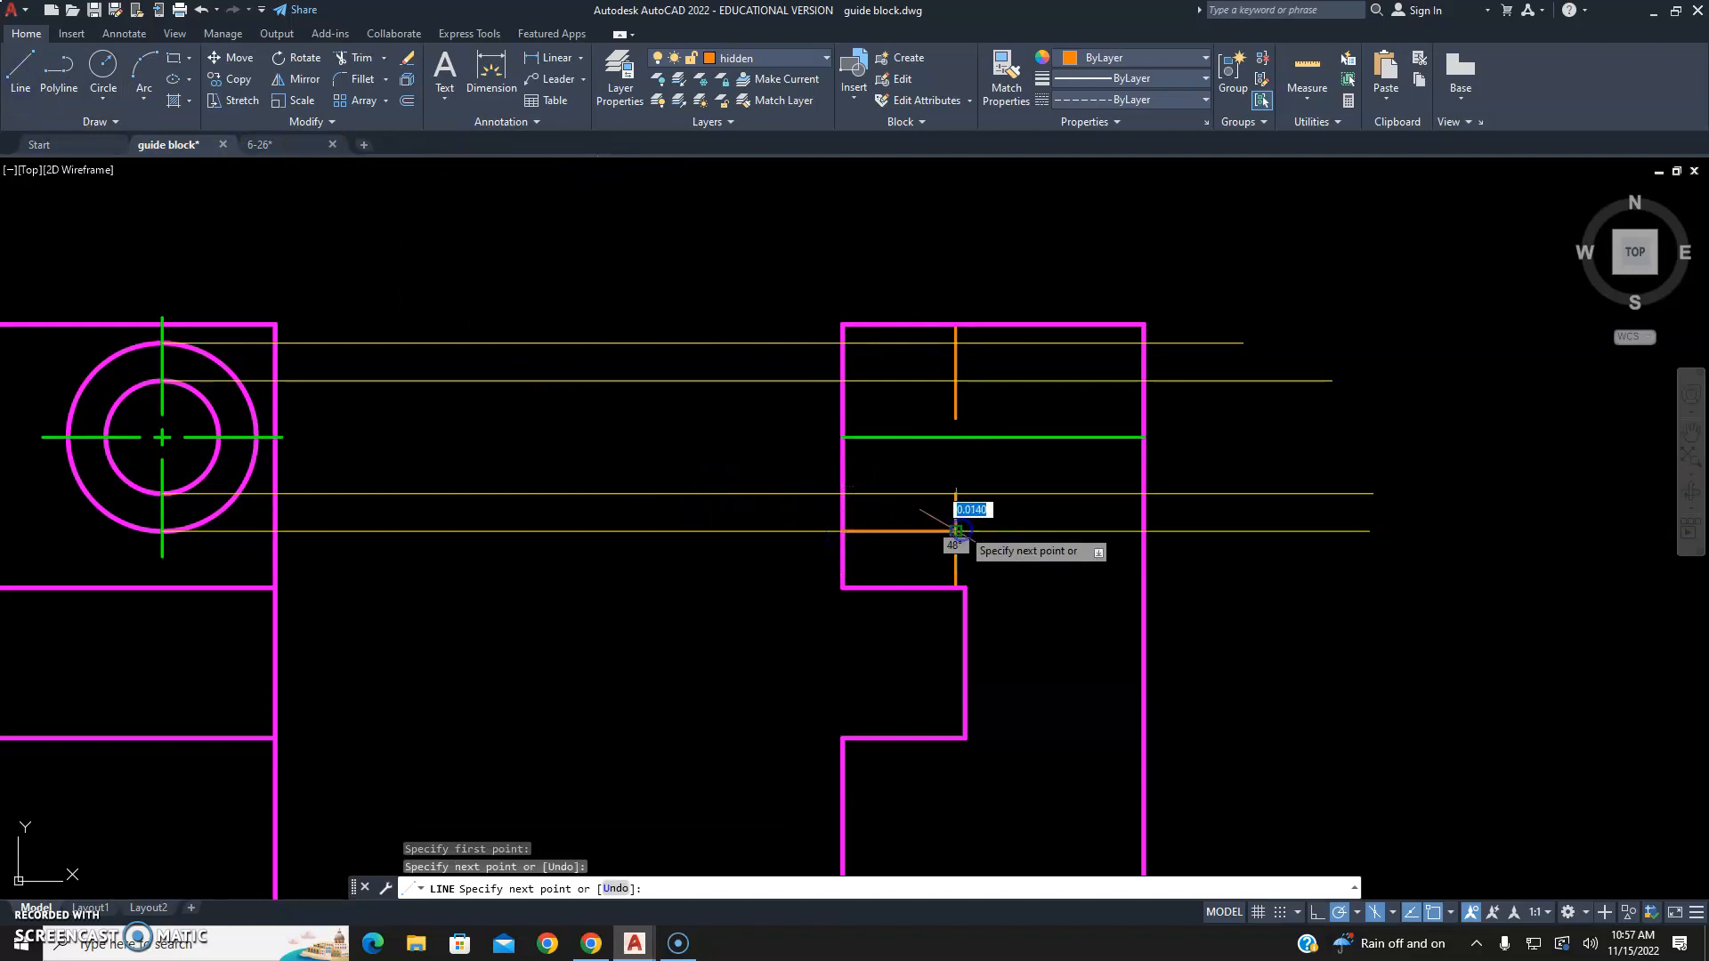
left_click(955, 343)
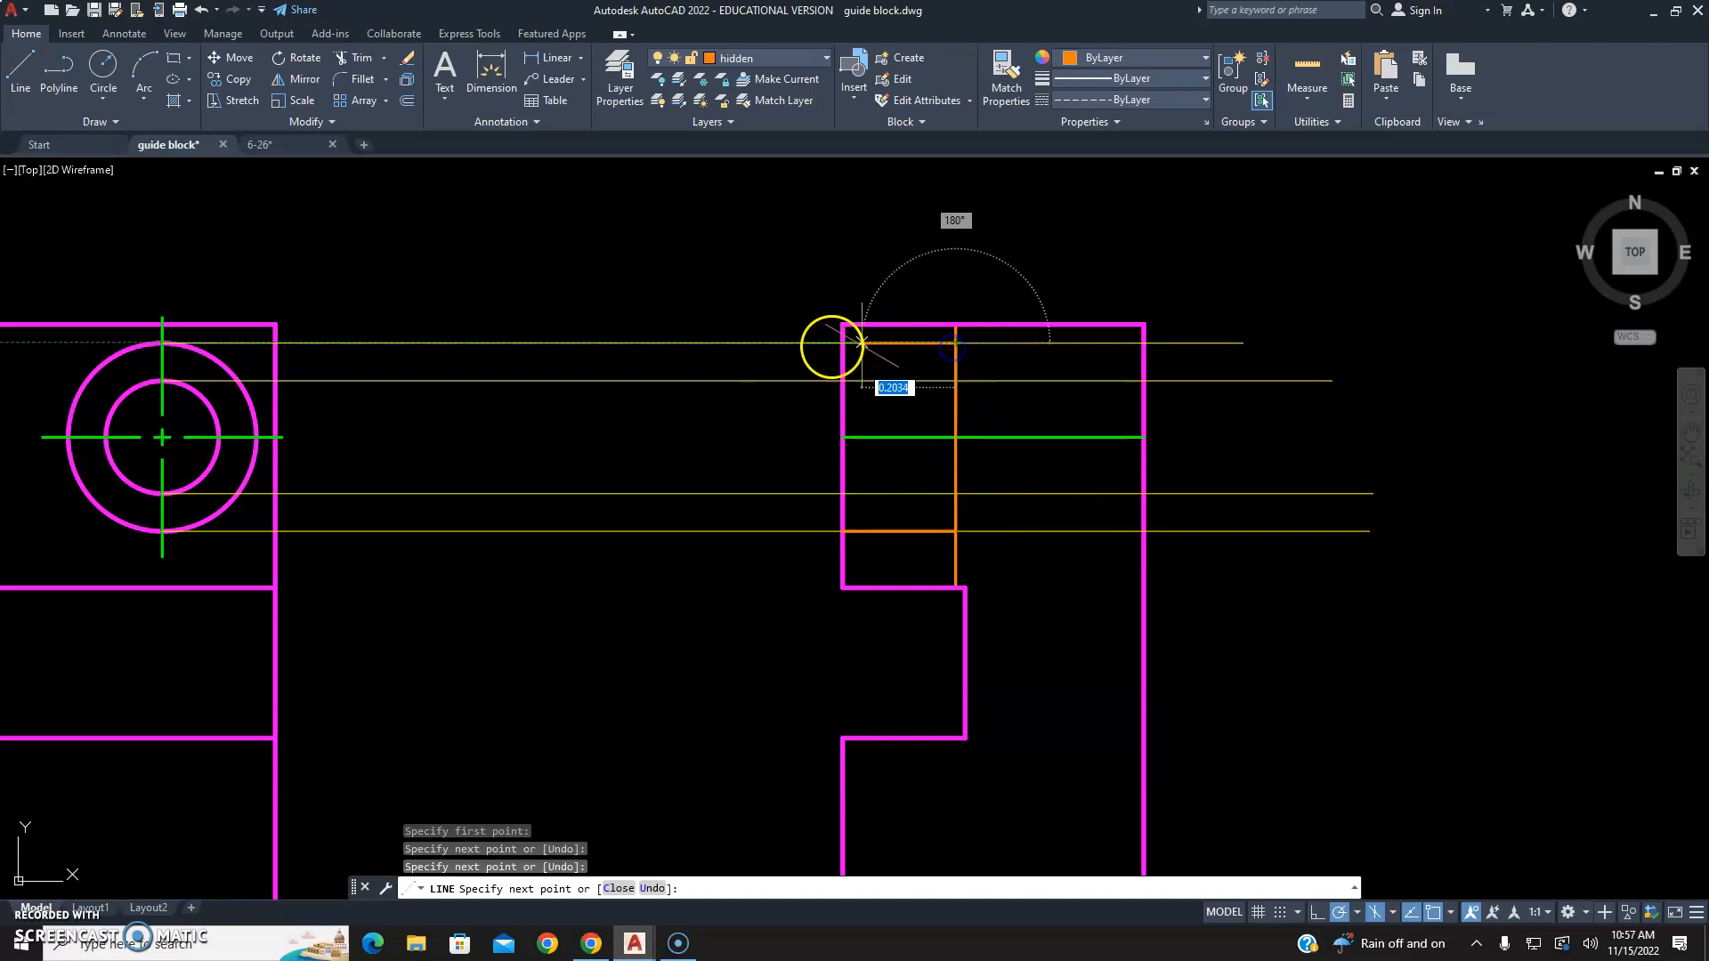
left_click(841, 343)
key("Escape")
key("Escape")
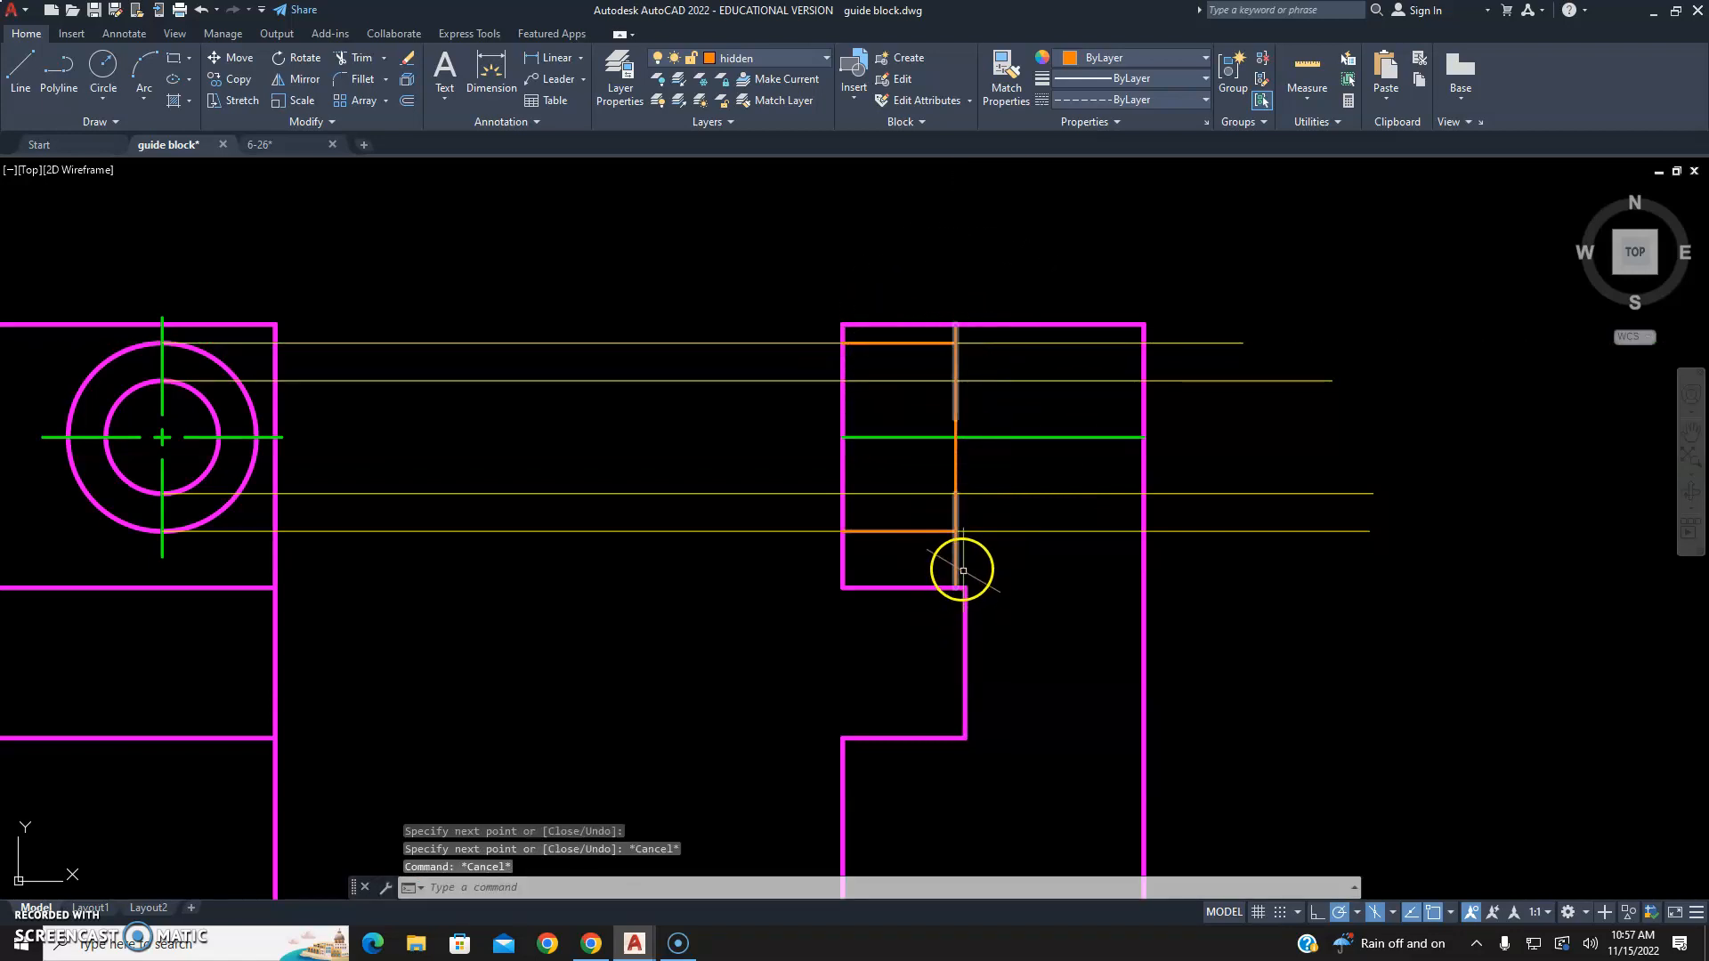
Trim the depth line's excess ends above and below the counterbore outline in the side view.
left_click(957, 560)
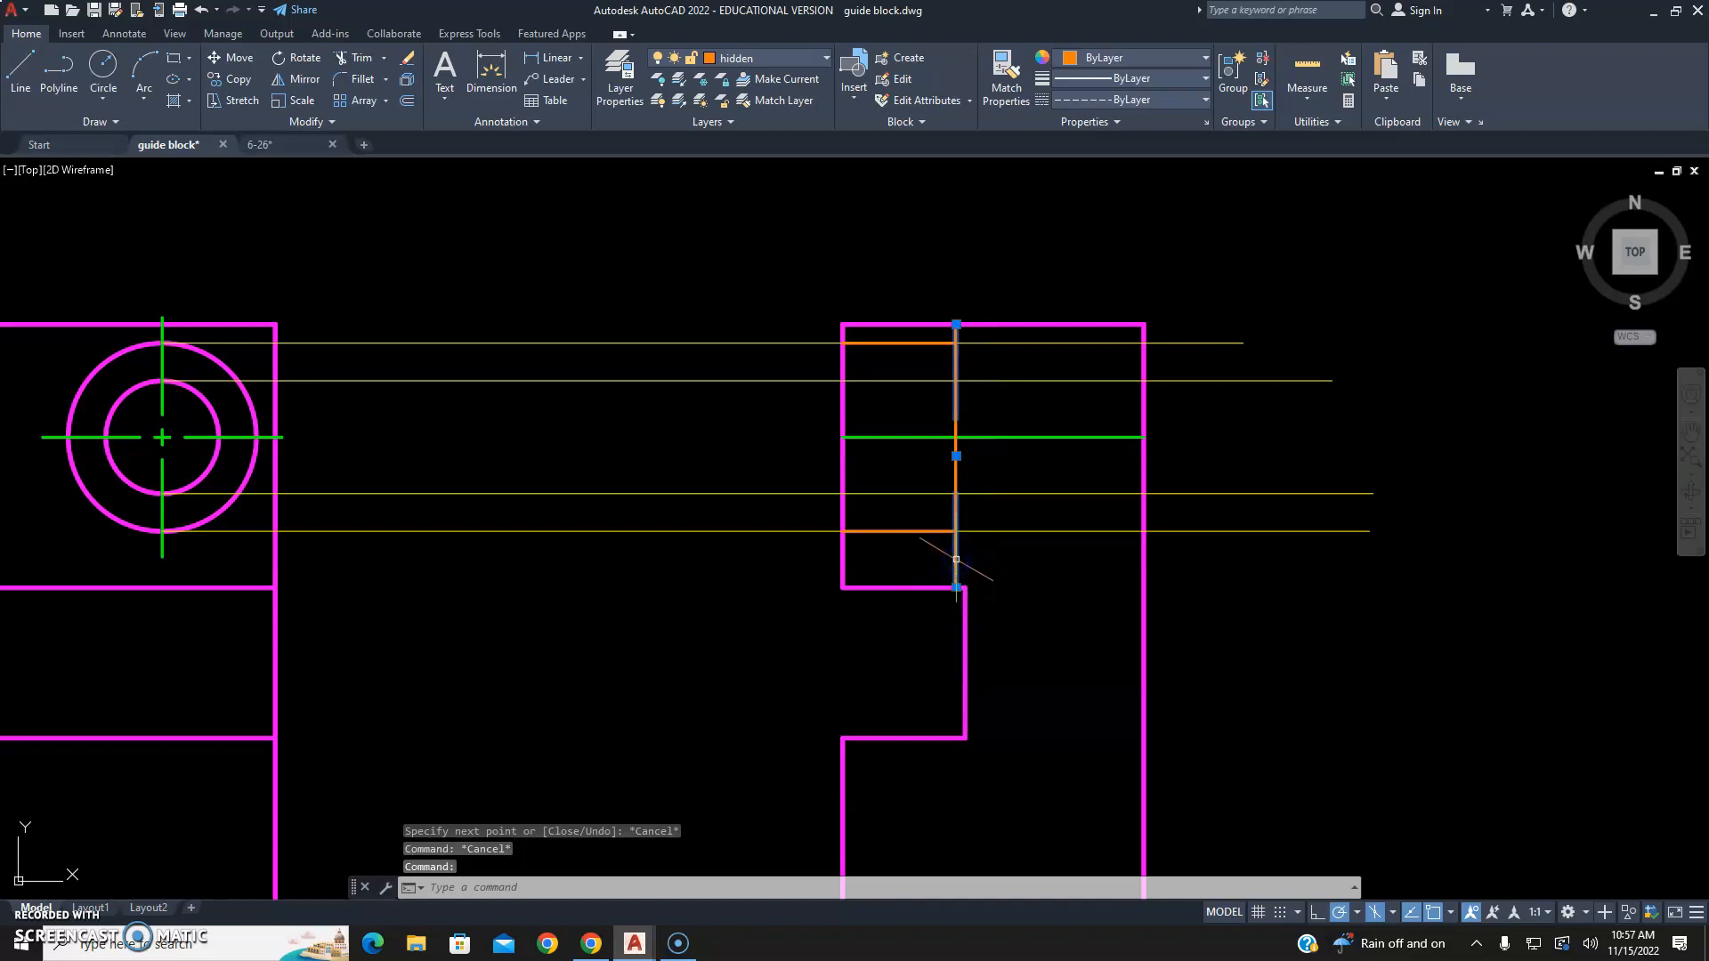
key("Escape")
key("Escape")
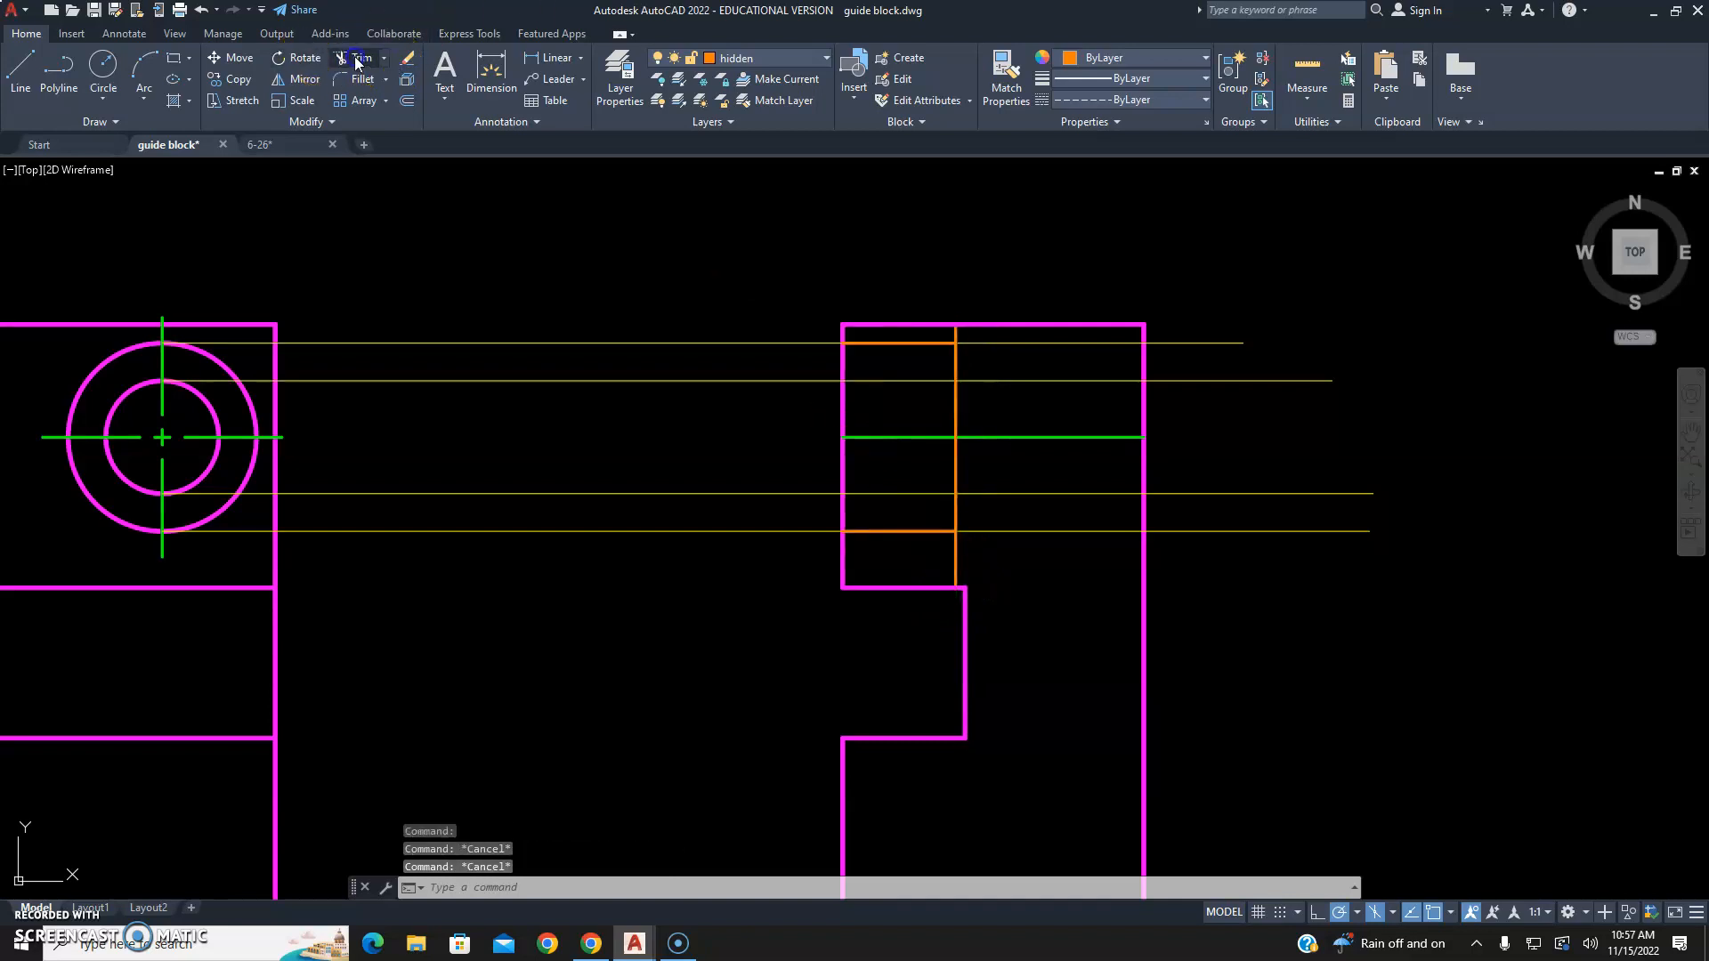
left_click(354, 56)
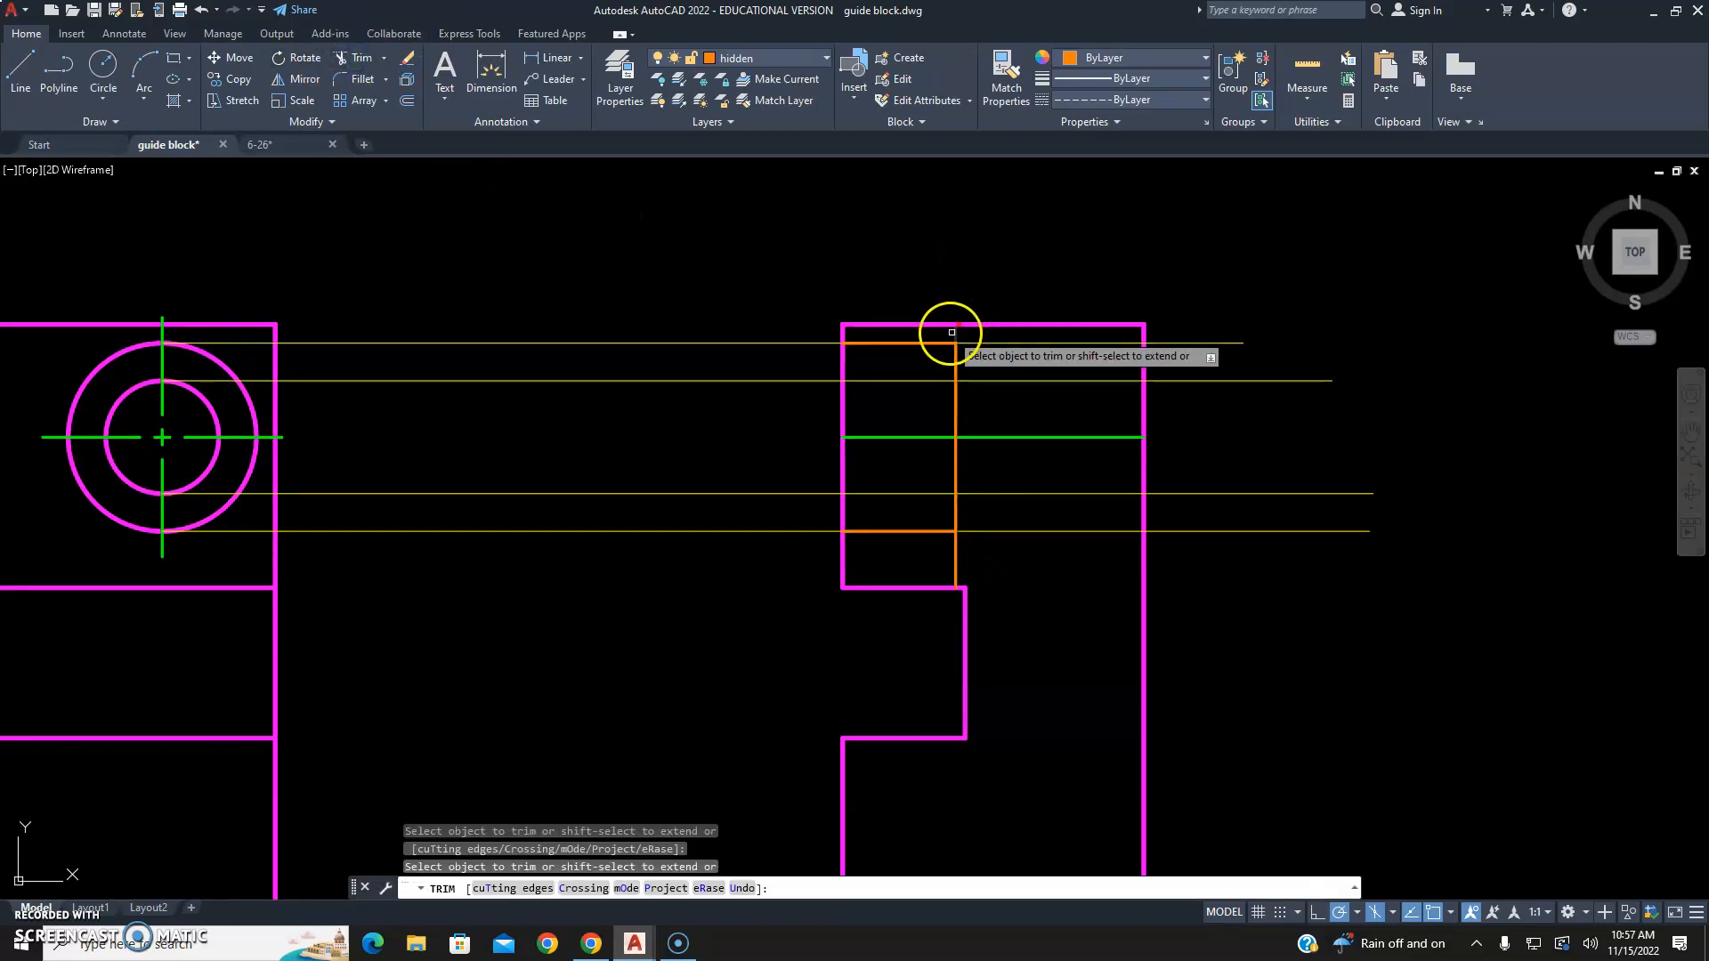
scroll(953, 334, "up", 5)
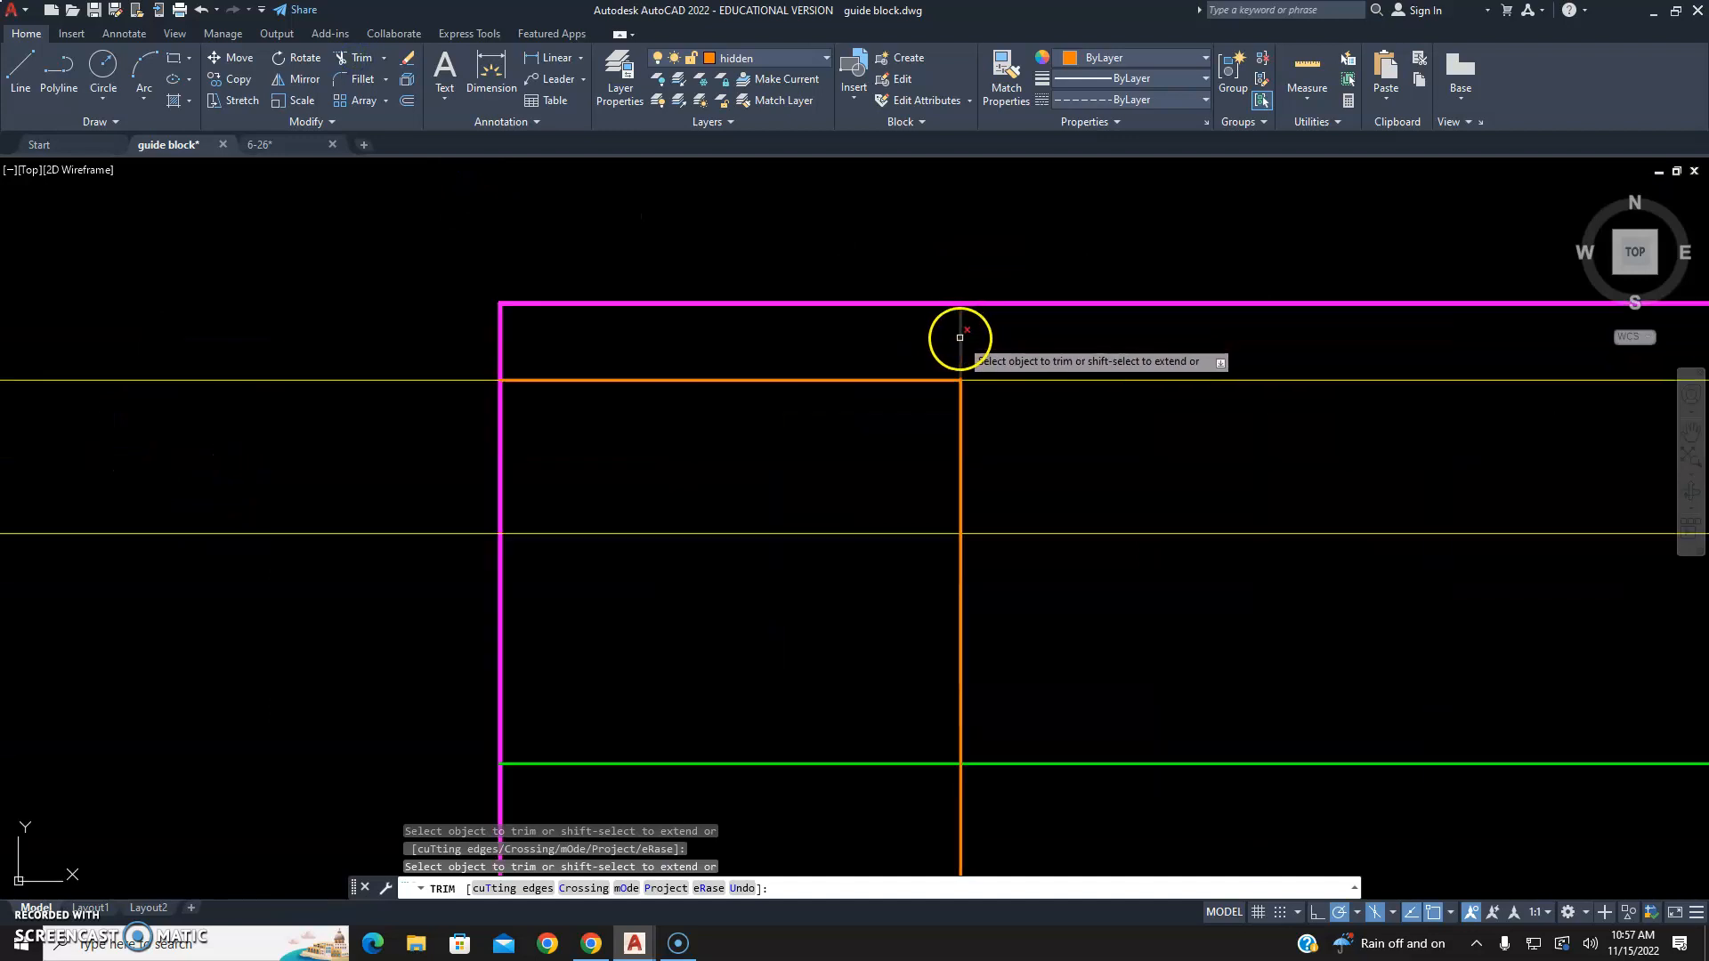
scroll(962, 312, "down", 4)
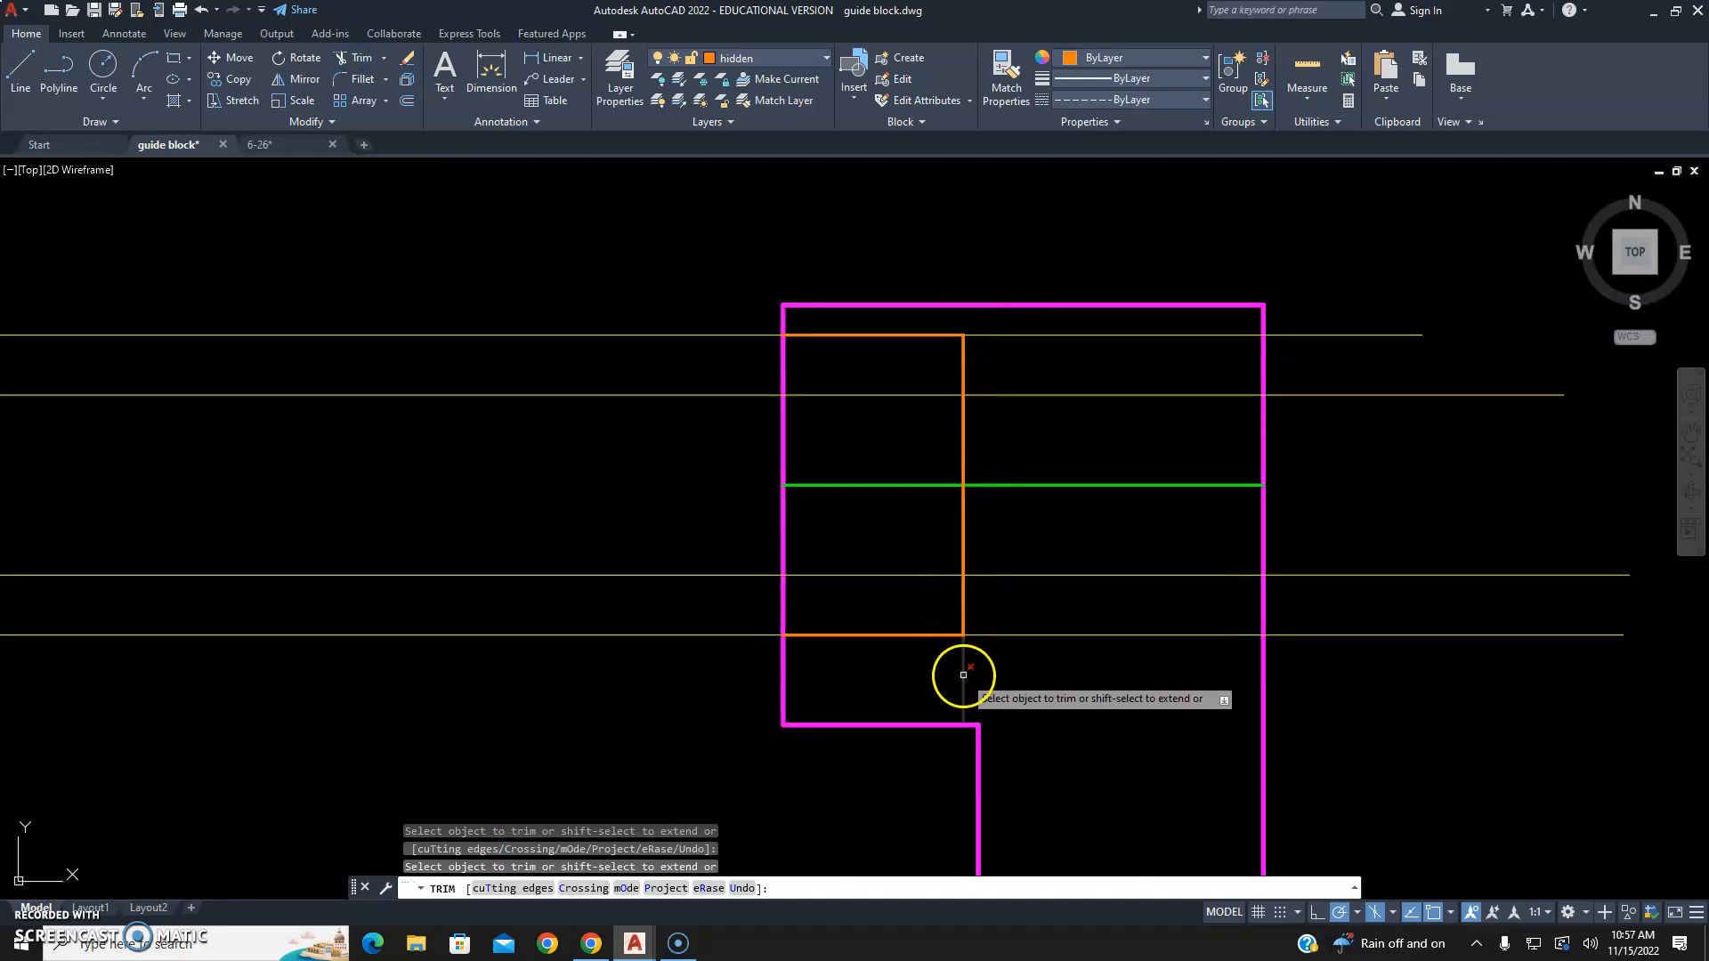
key("Escape")
key("Escape")
Delete the two projection lines coming from the top and bottom of the outer counterbore circle.
left_click(695, 327)
left_click(683, 342)
key("Delete")
left_click(604, 616)
left_click(561, 687)
key("Delete")
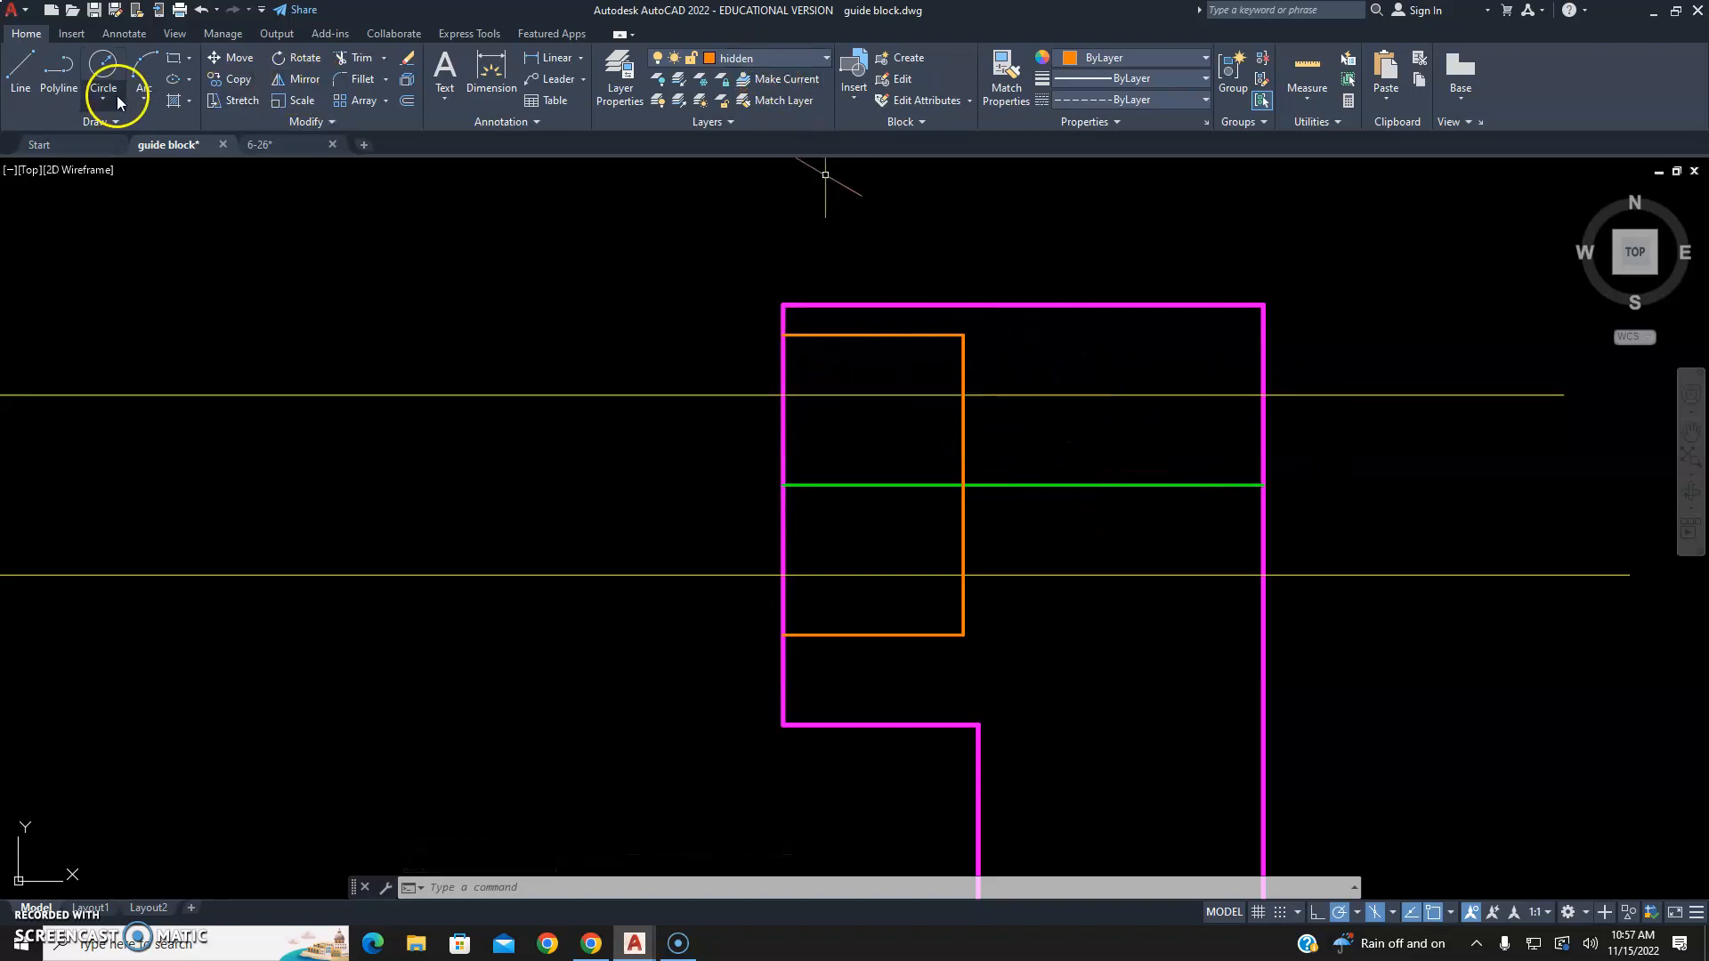
Draw the through hole's two hidden lines along the inner projection lines, from the counterbore bottom to the side view's right edge.
left_click(39, 87)
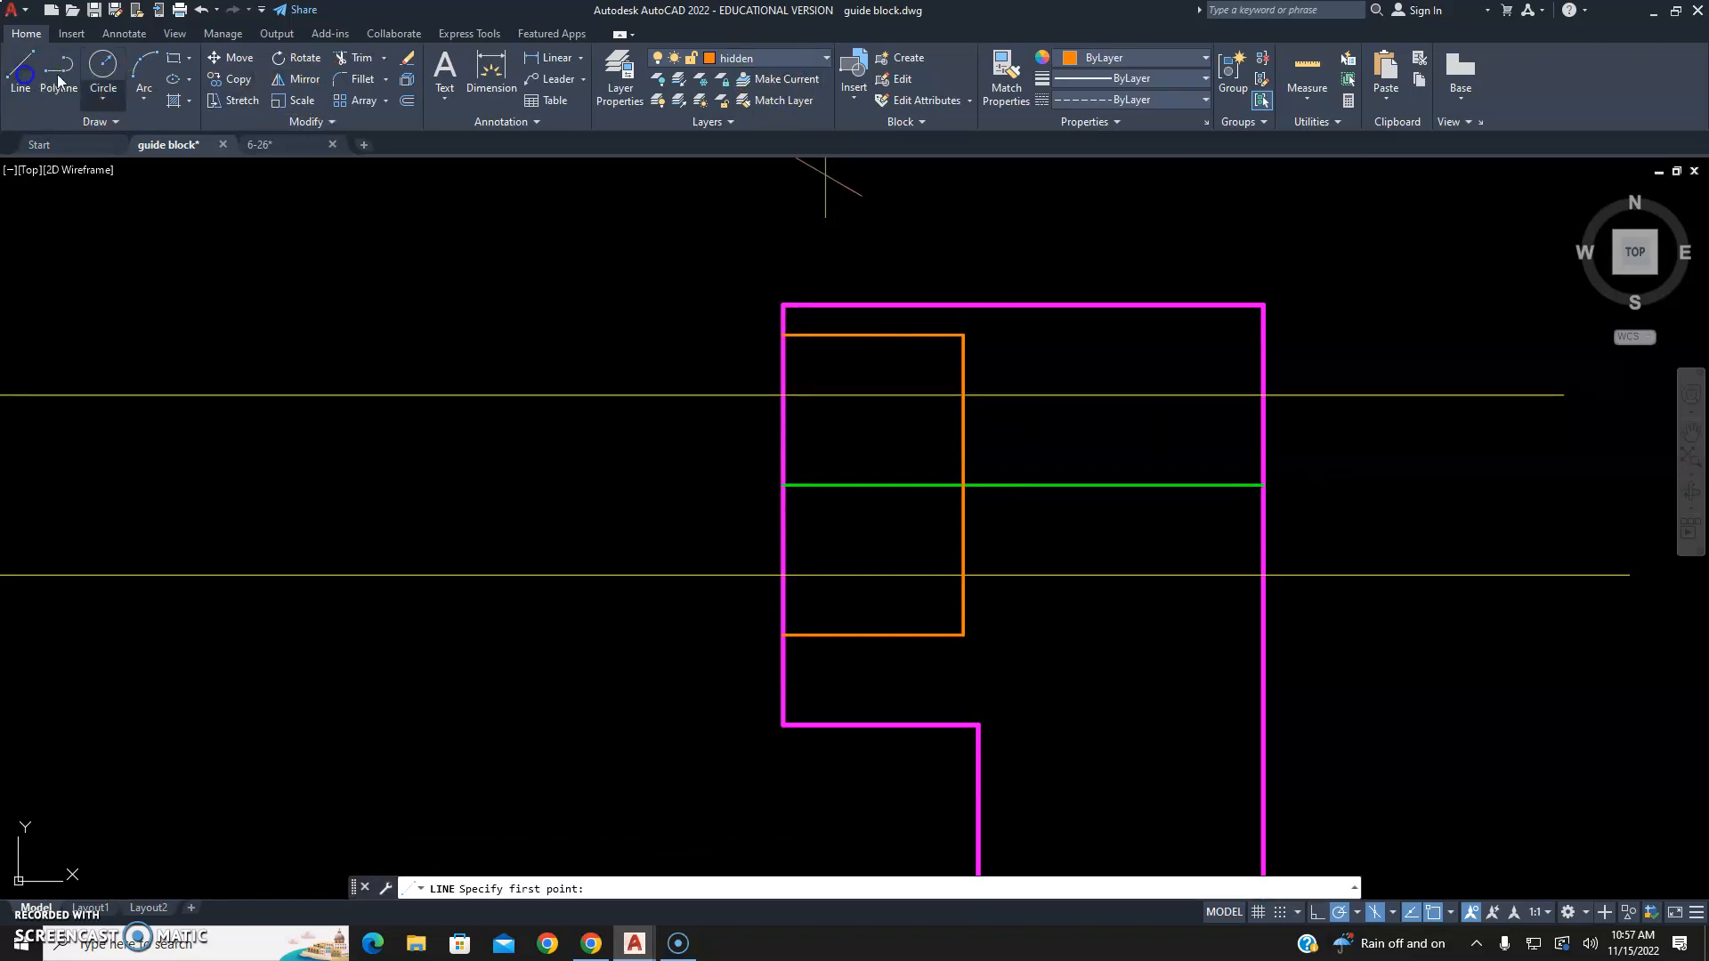
left_click(963, 396)
left_click(1264, 394)
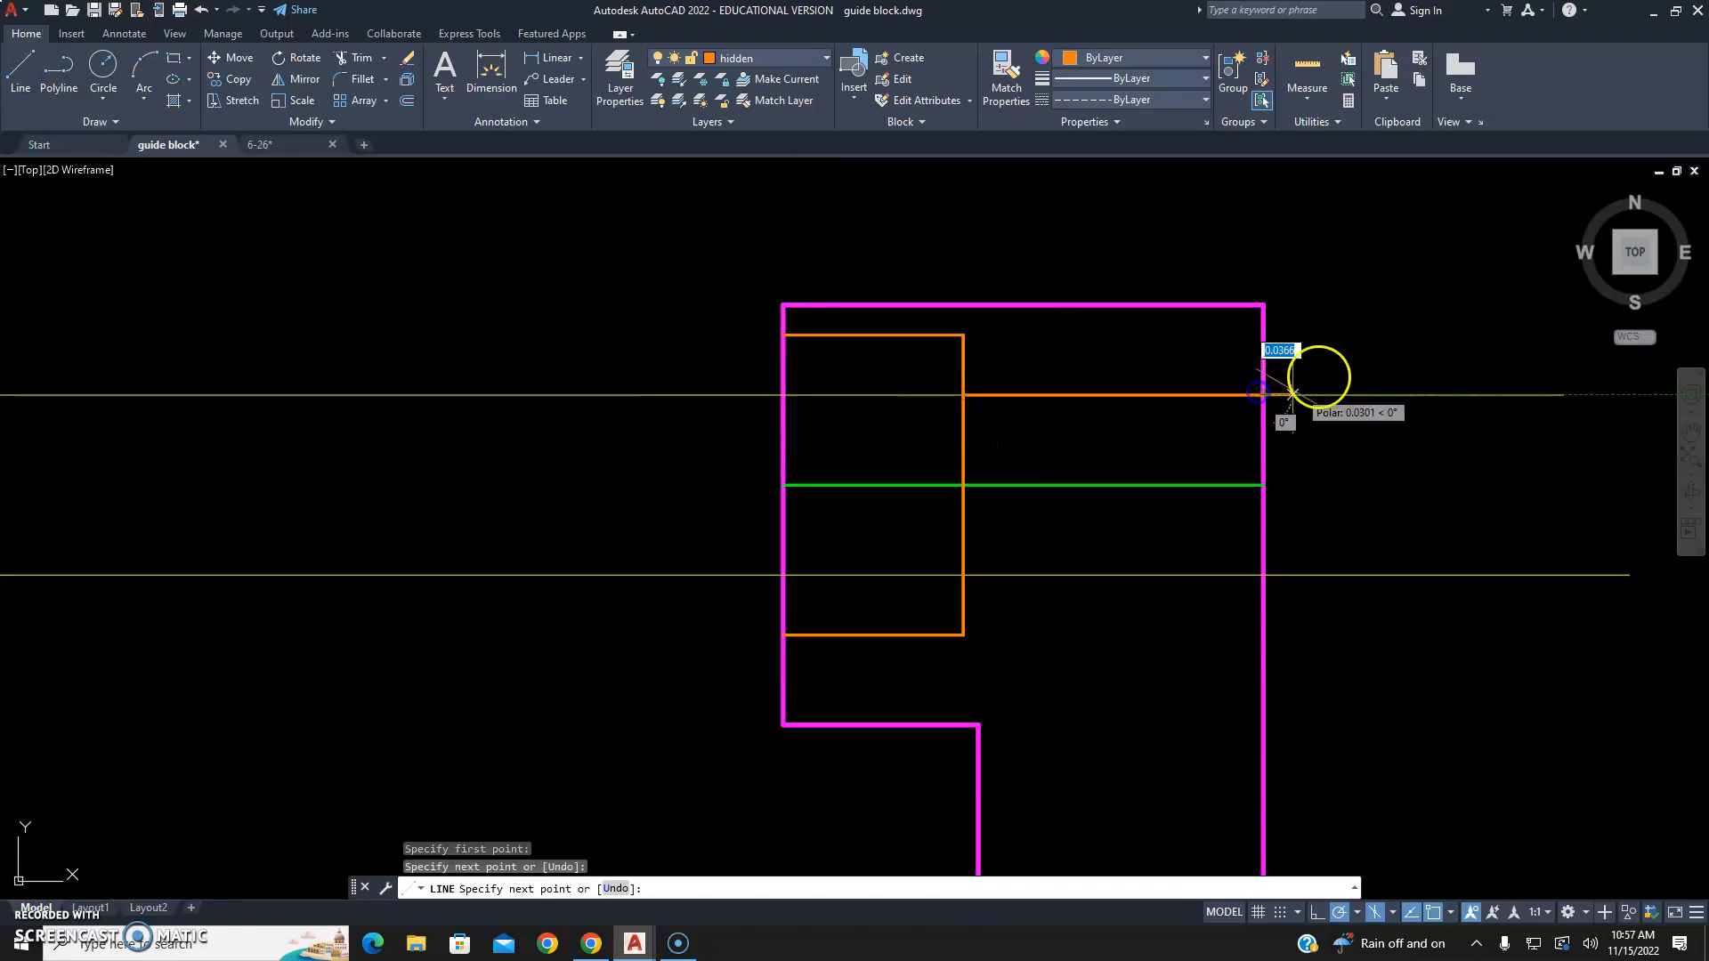
right_click(1348, 359)
left_click(1389, 372)
right_click(1389, 374)
left_click(1415, 381)
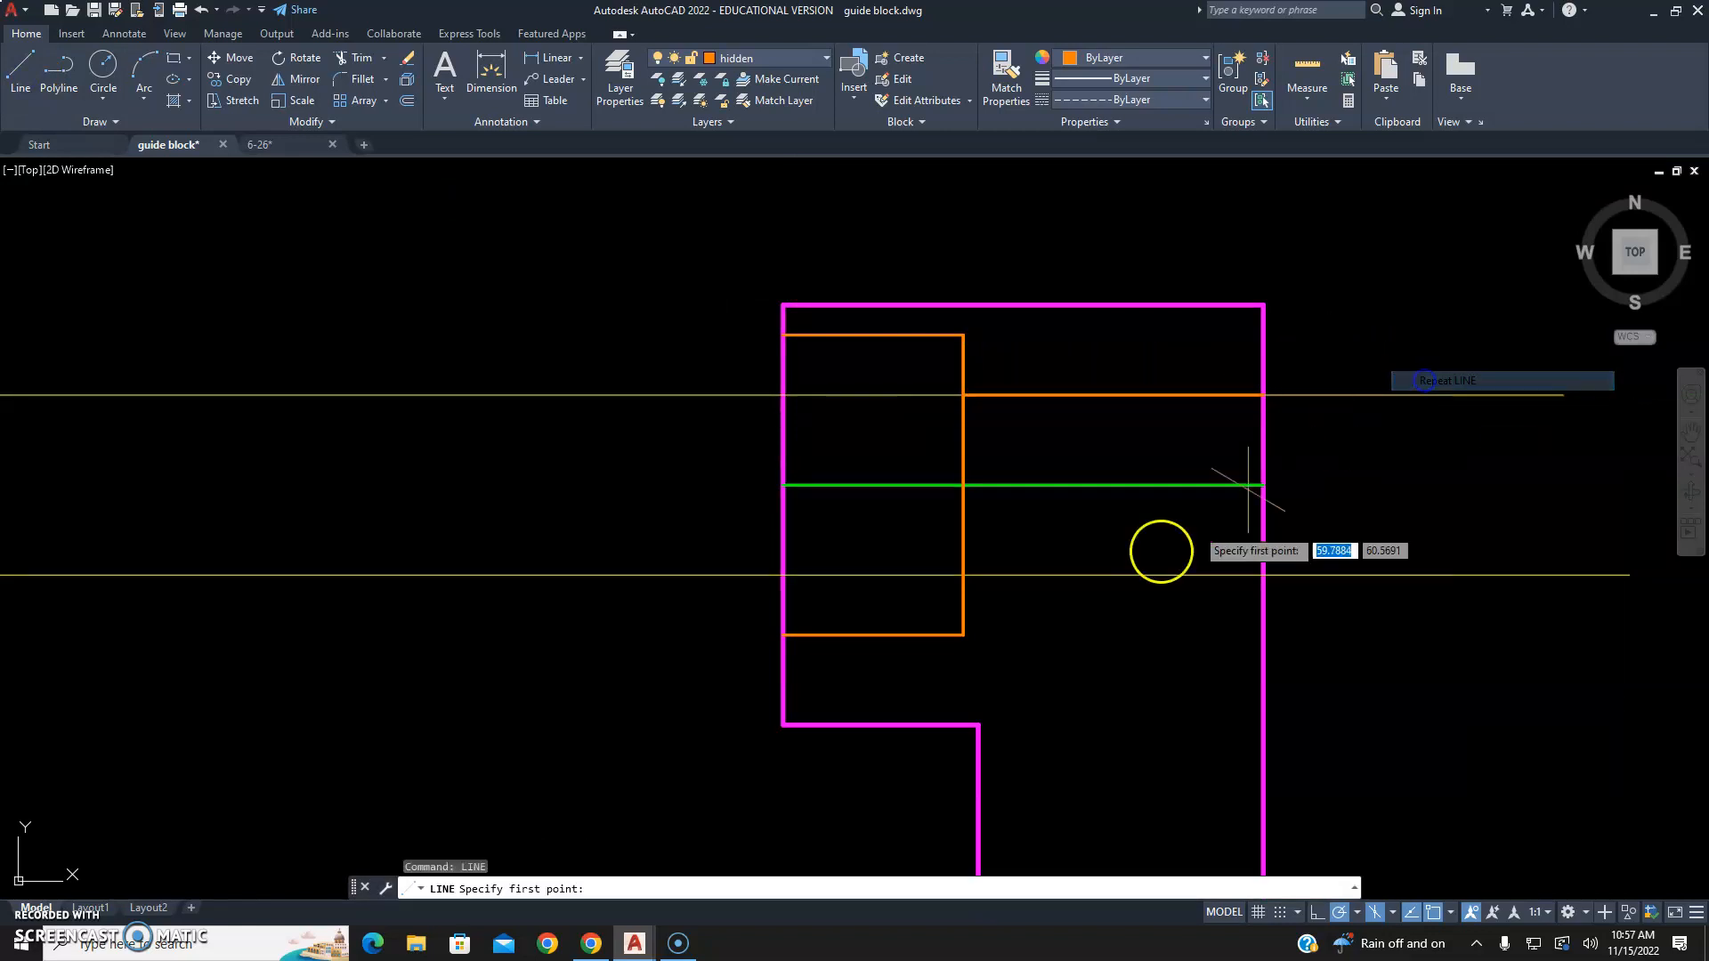
left_click(963, 576)
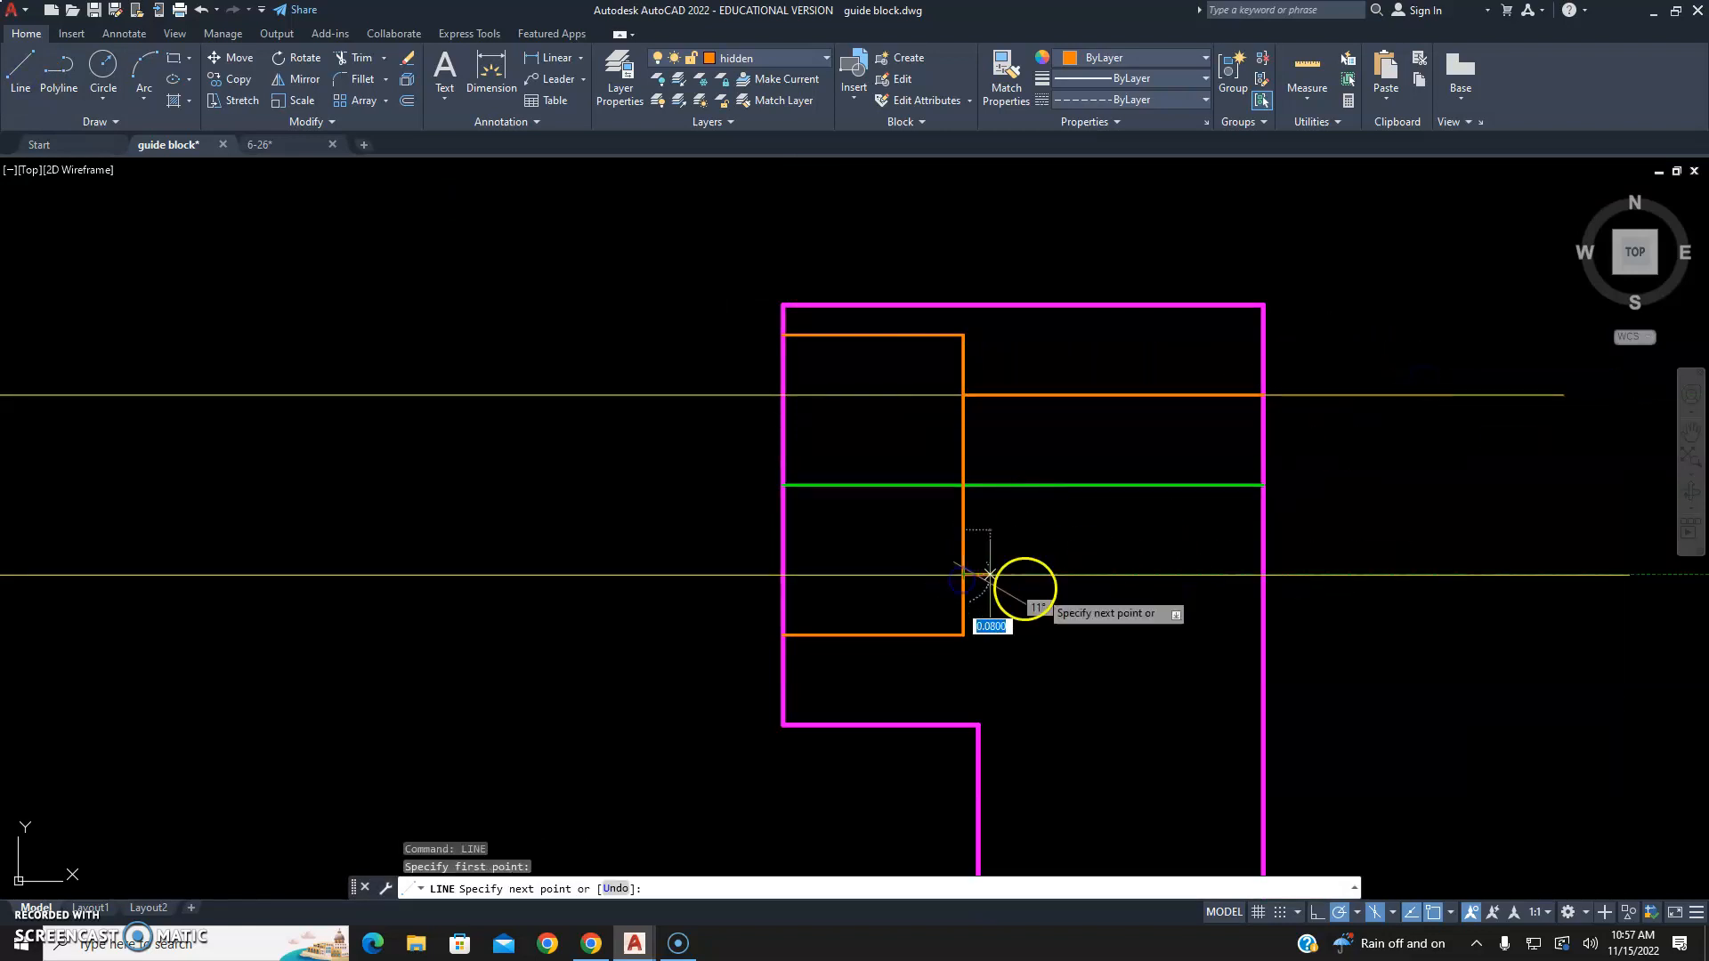
left_click(1264, 576)
key("Escape")
Delete the two remaining projection lines coming from the inner hole circle.
scroll(1160, 537, "down", 4)
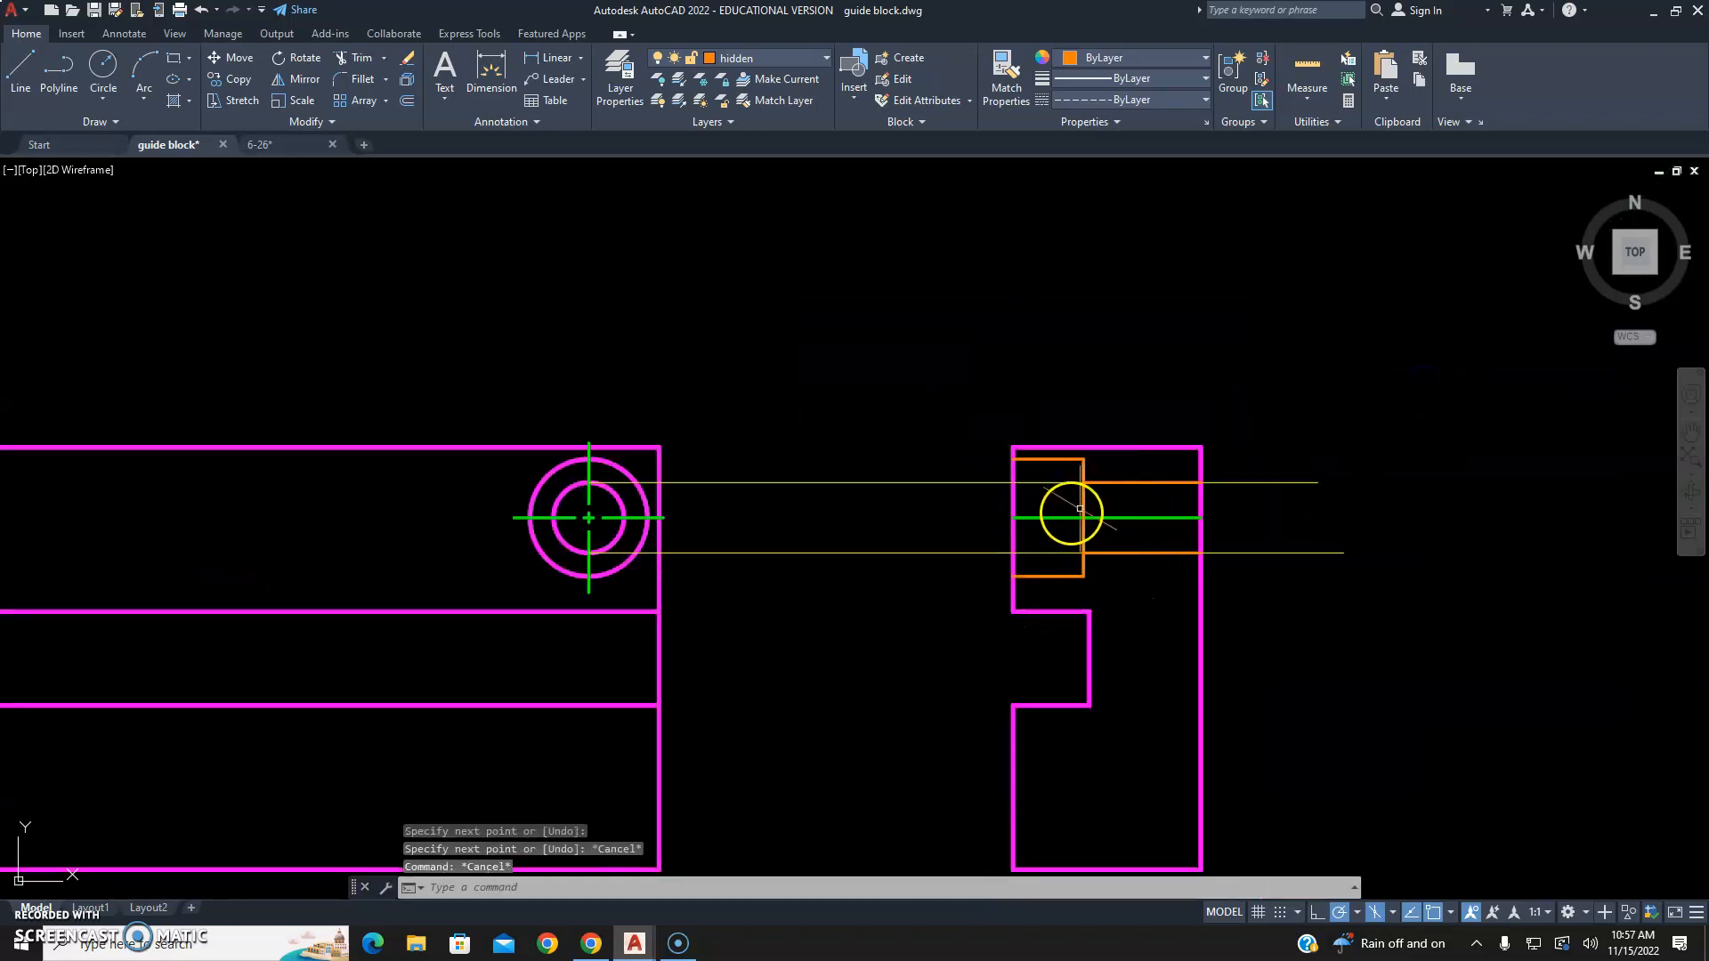
scroll(1079, 509, "up", 2)
left_click(866, 412)
left_click(801, 605)
key("Delete")
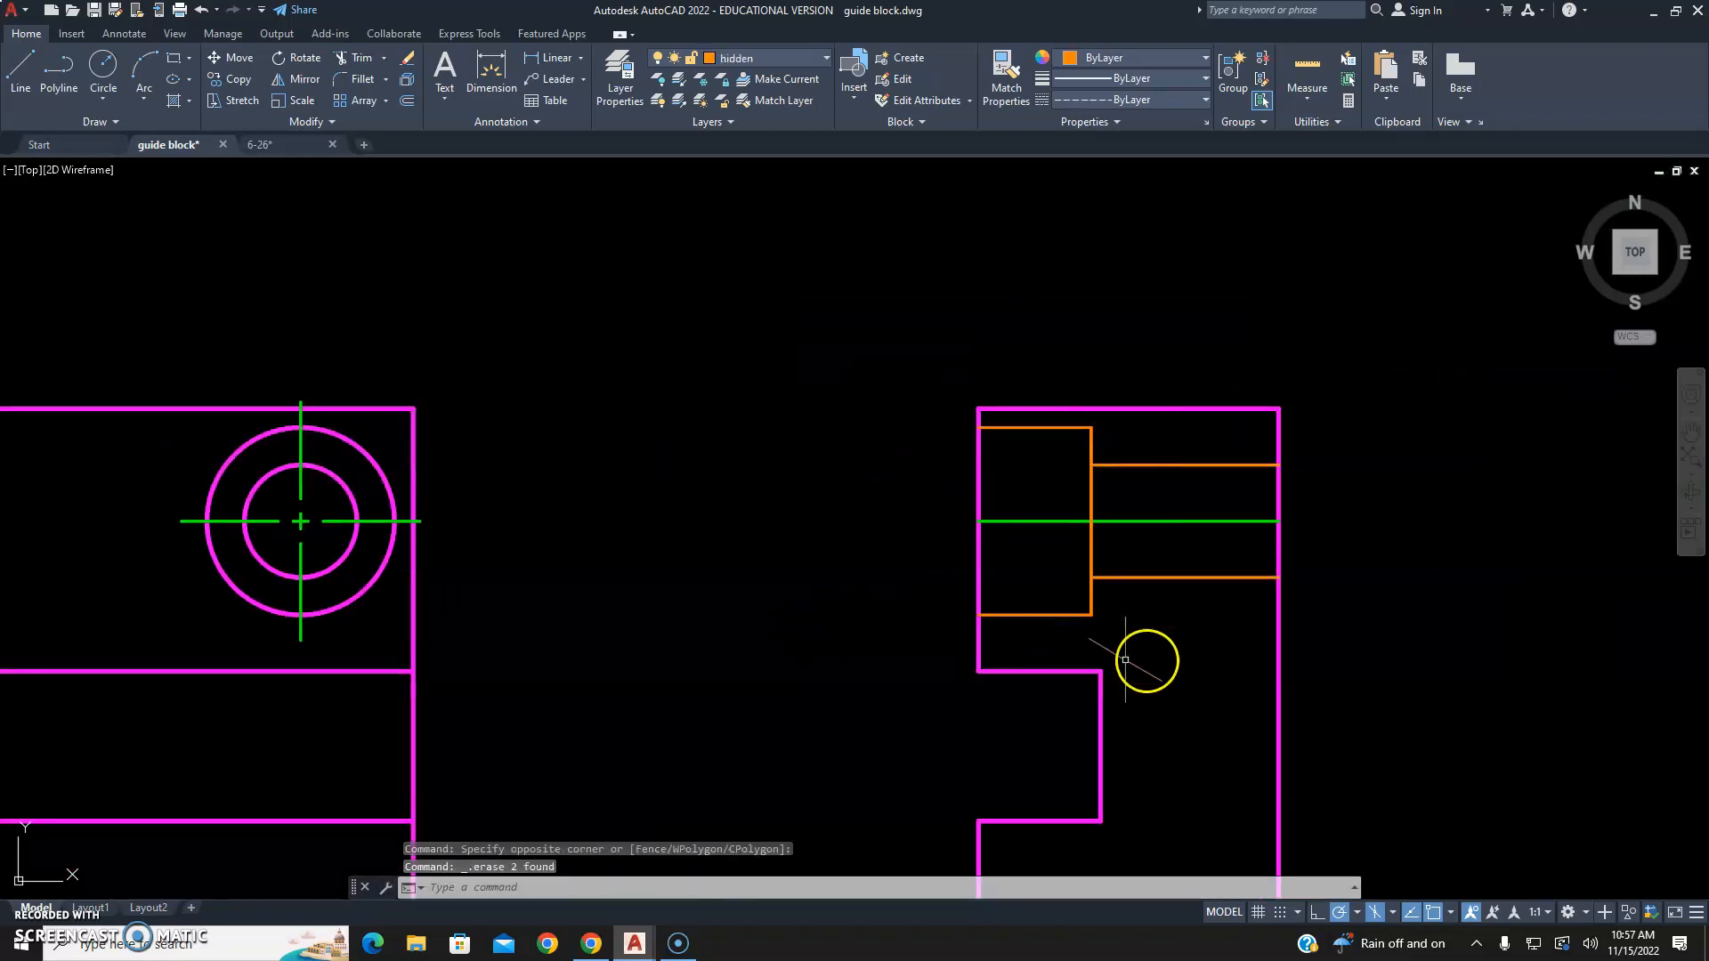
Extend the center line of the side view's counterbored hole 0.1 past both the left and right edges.
scroll(1254, 492, "up", 2)
middle_click_drag(1234, 523, 1094, 462)
left_click(745, 430)
left_click(732, 487)
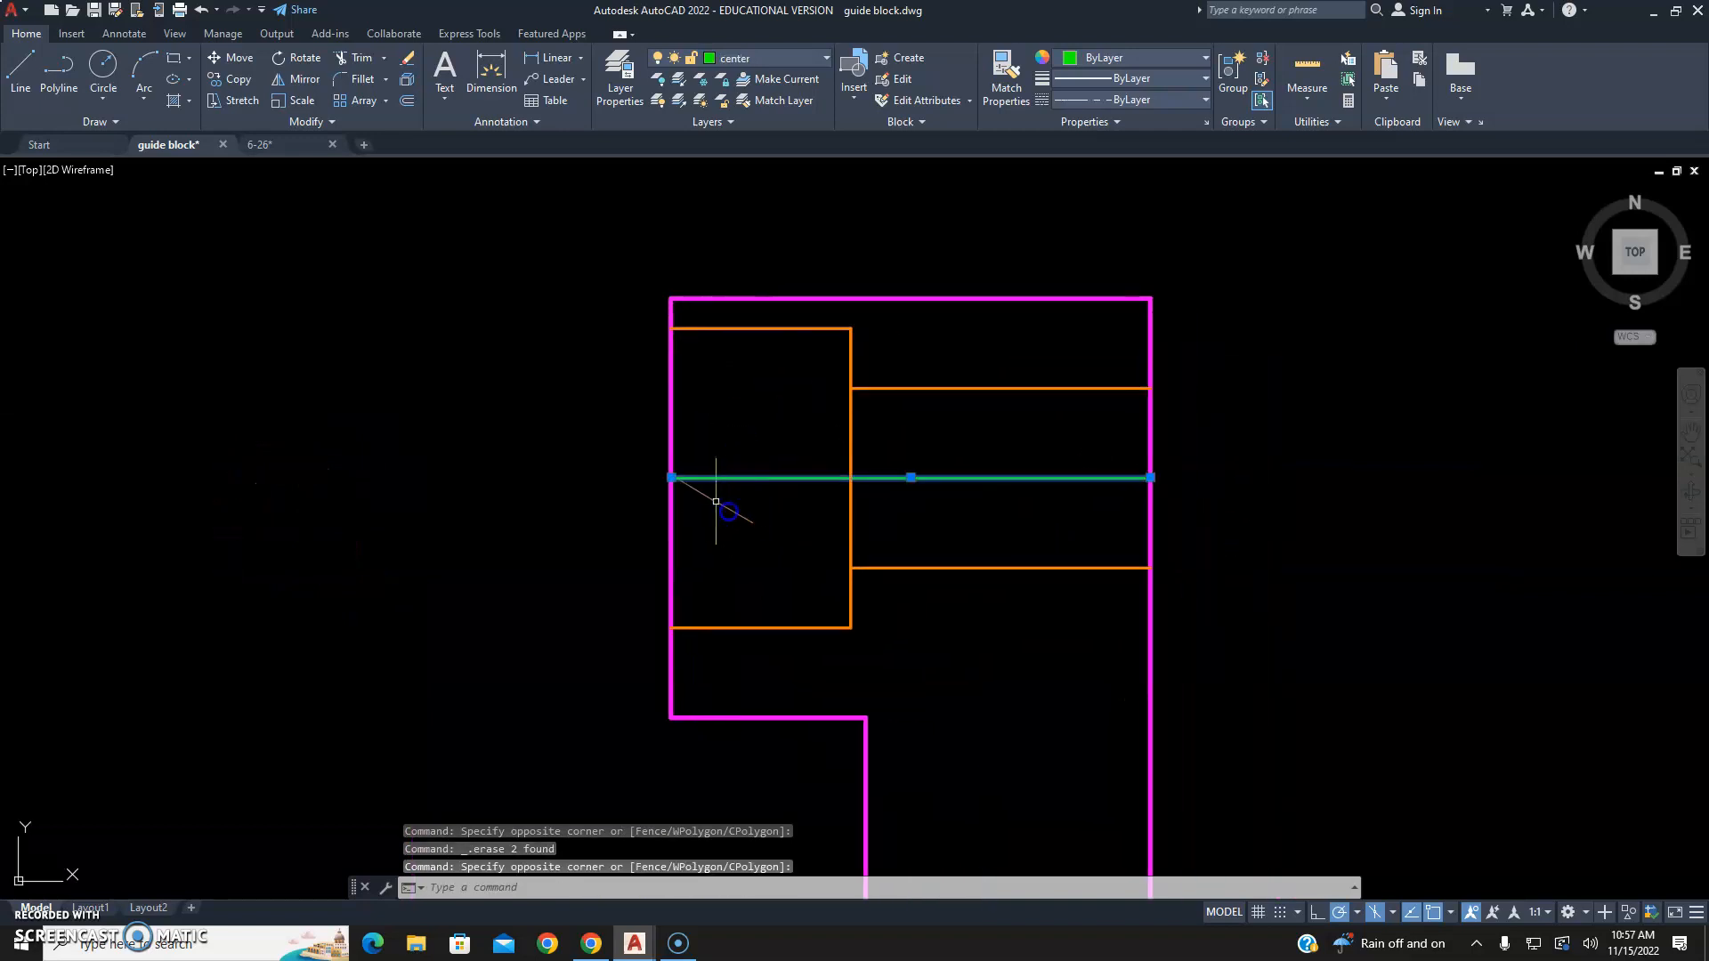
left_click(672, 478)
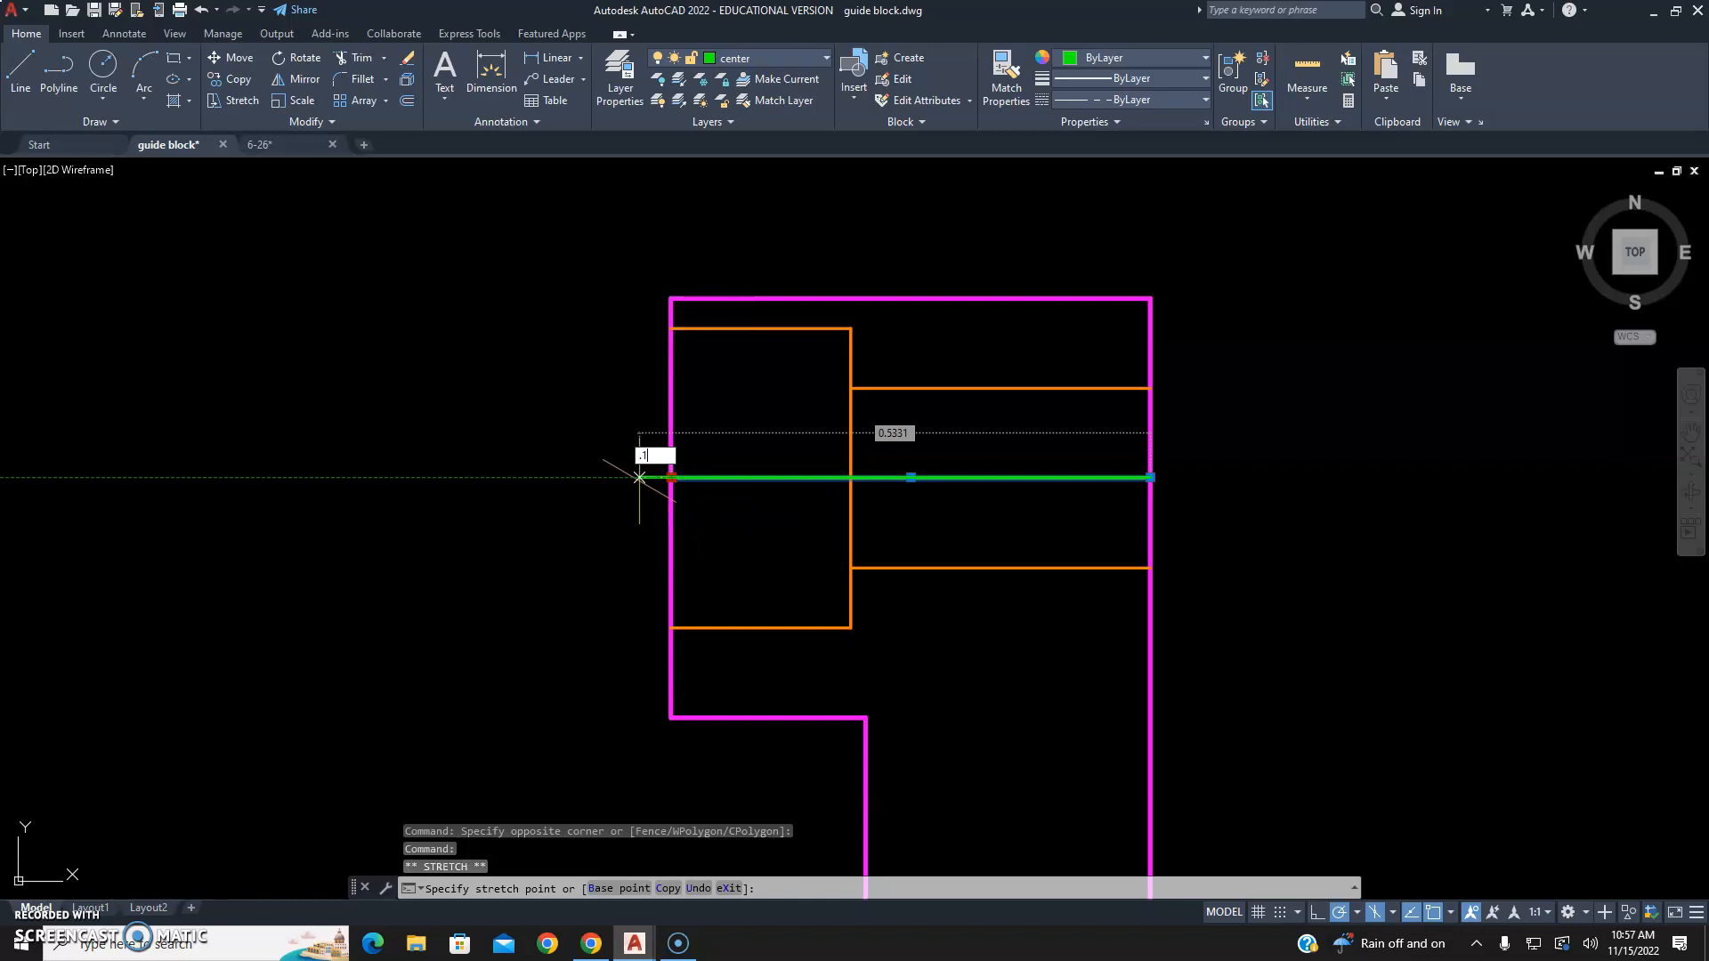
key("Return")
left_click(850, 482)
left_click(1153, 478)
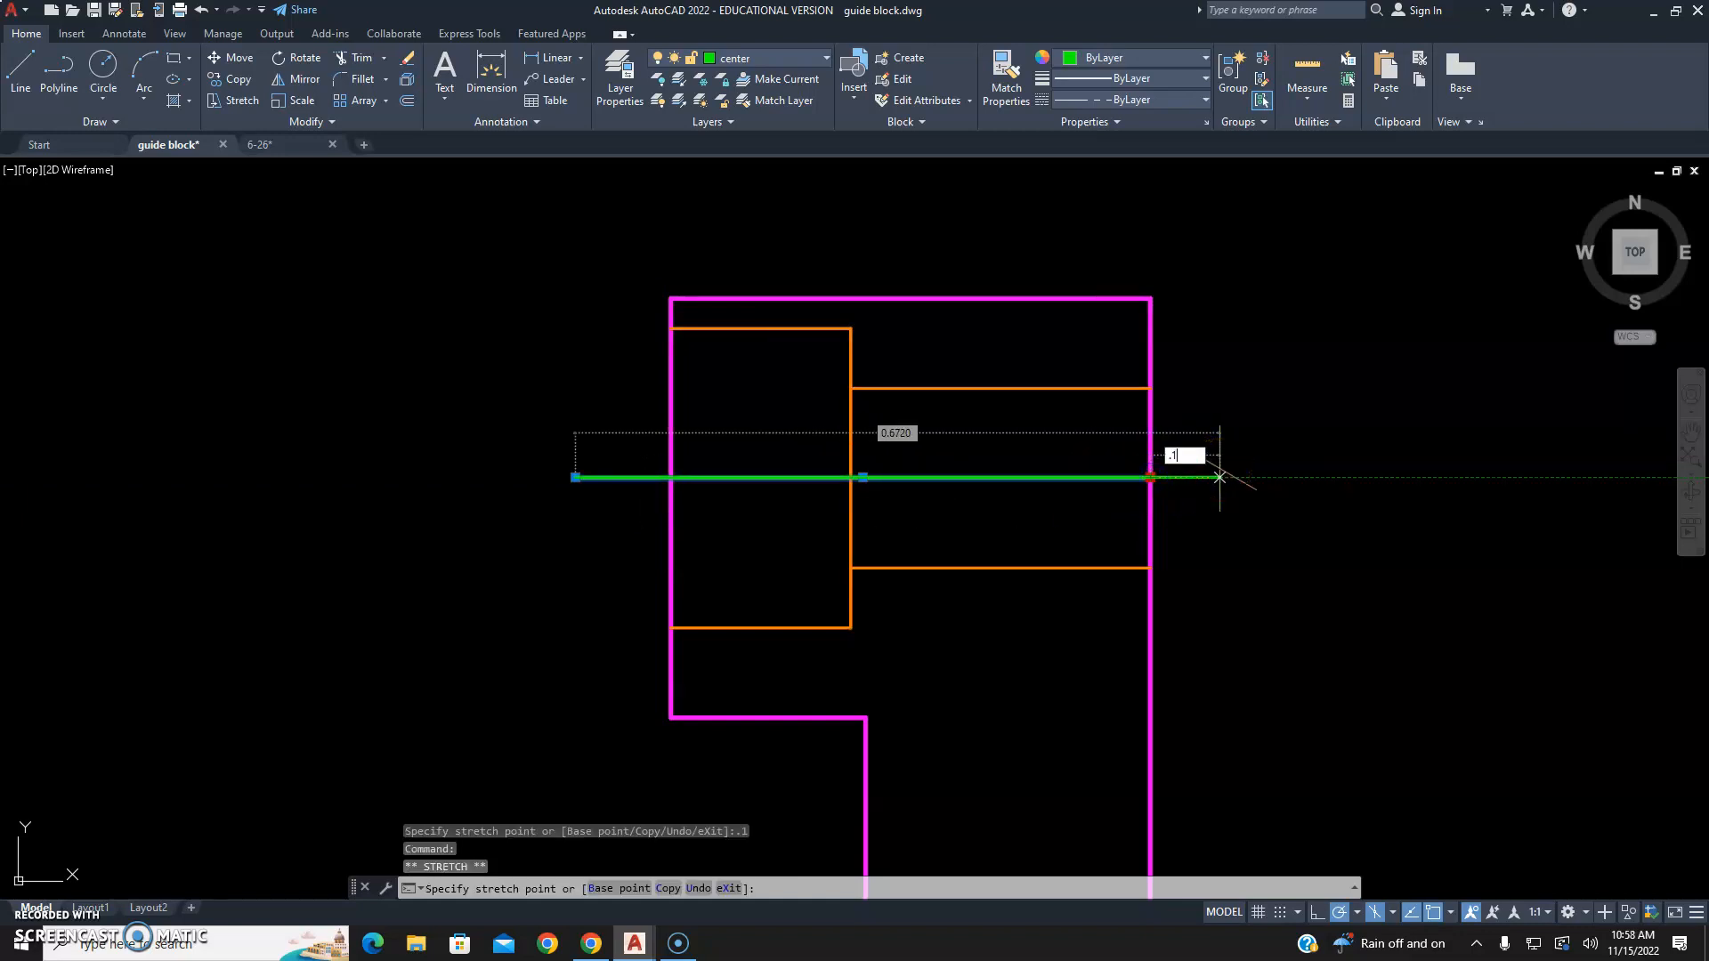
key("Return")
key("Escape")
key("Escape")
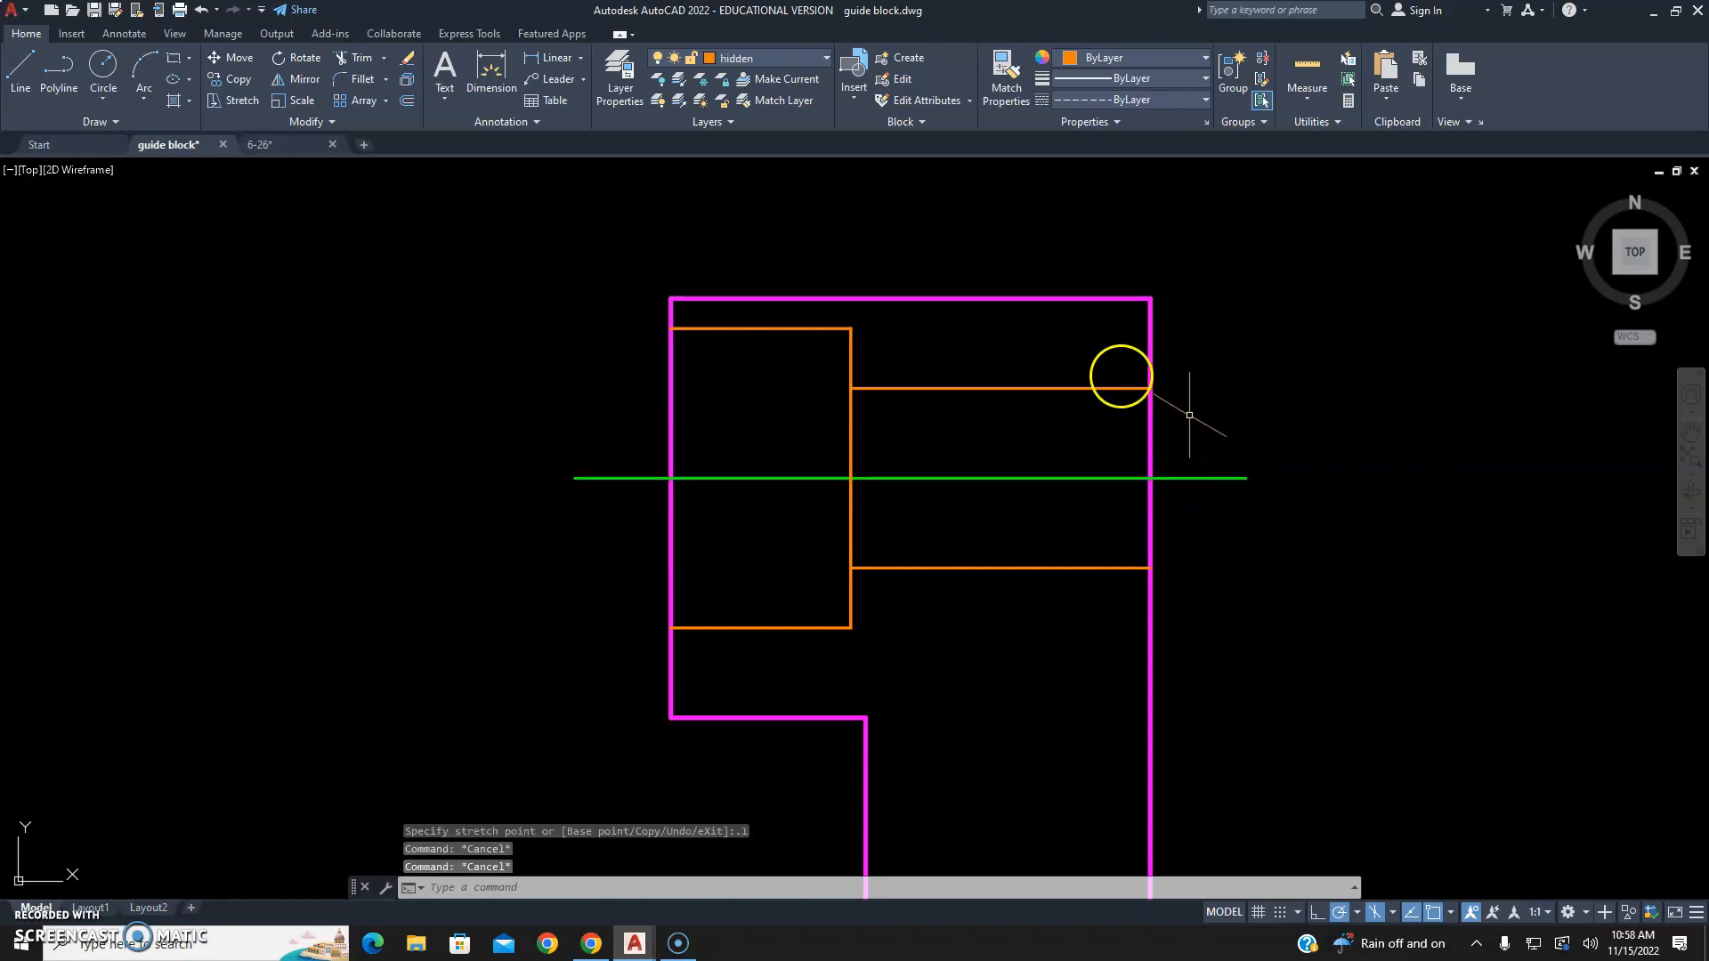
Set the linetype scale of the counterbored hole's hidden lines and center line in the side view to 0.2.
left_click(1063, 322)
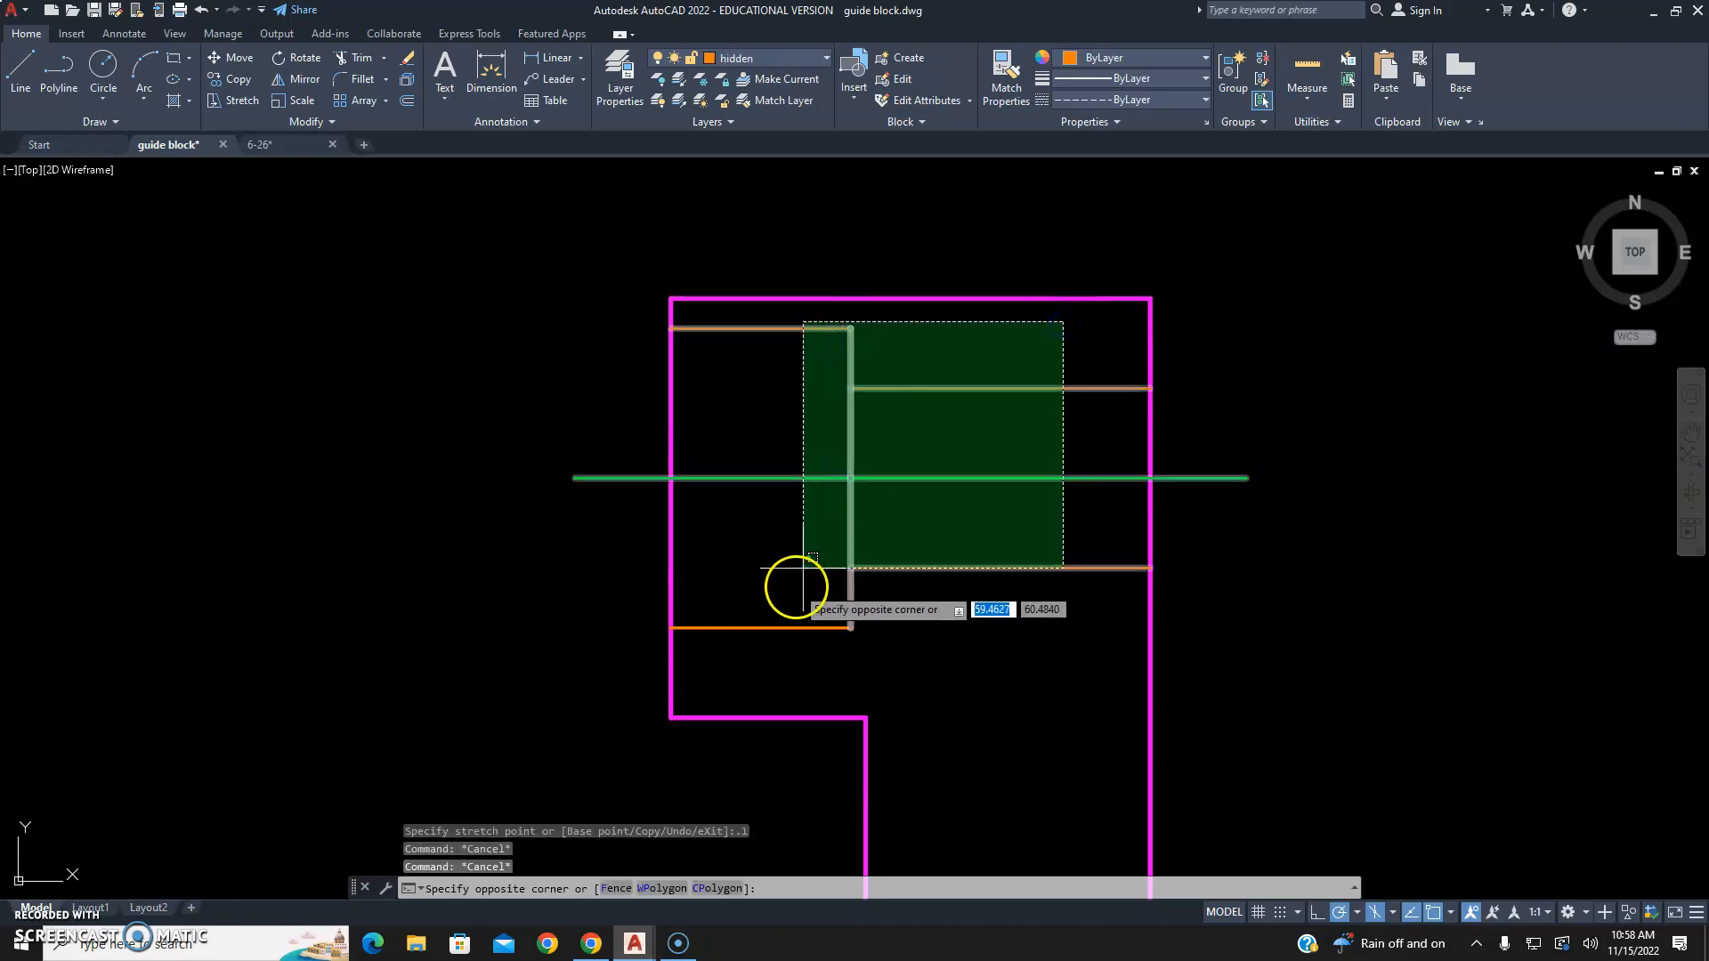
left_click(766, 618)
right_click(787, 628)
left_click(853, 597)
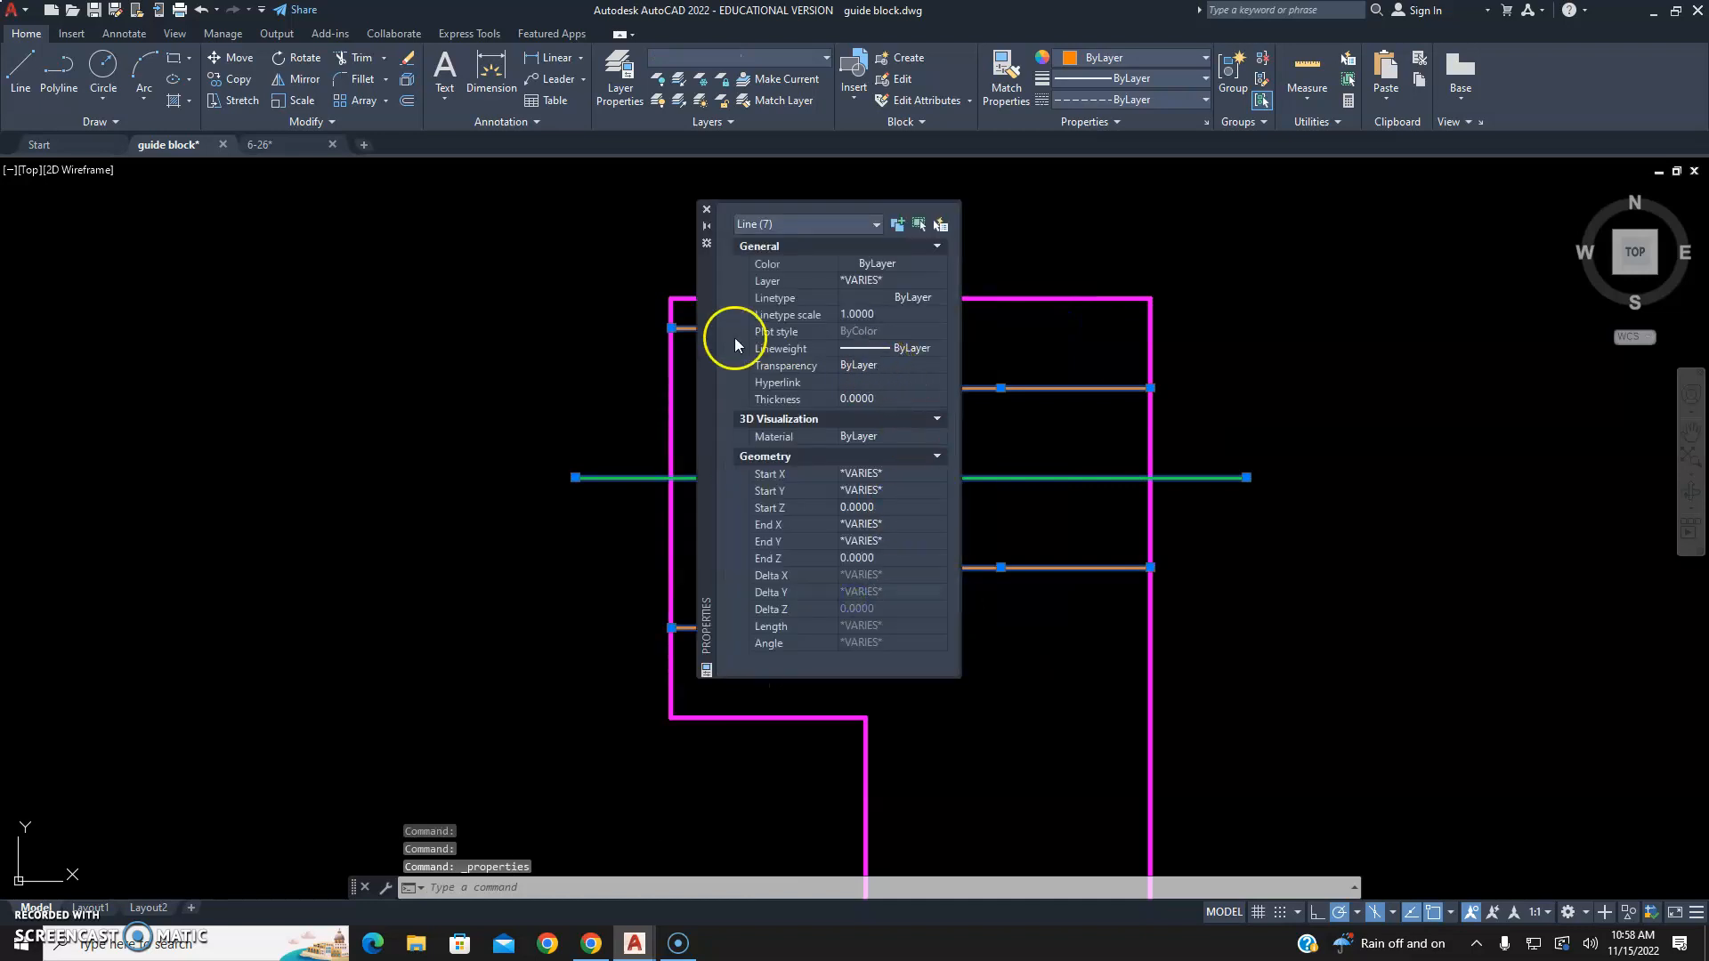
left_click_drag(705, 344, 181, 372)
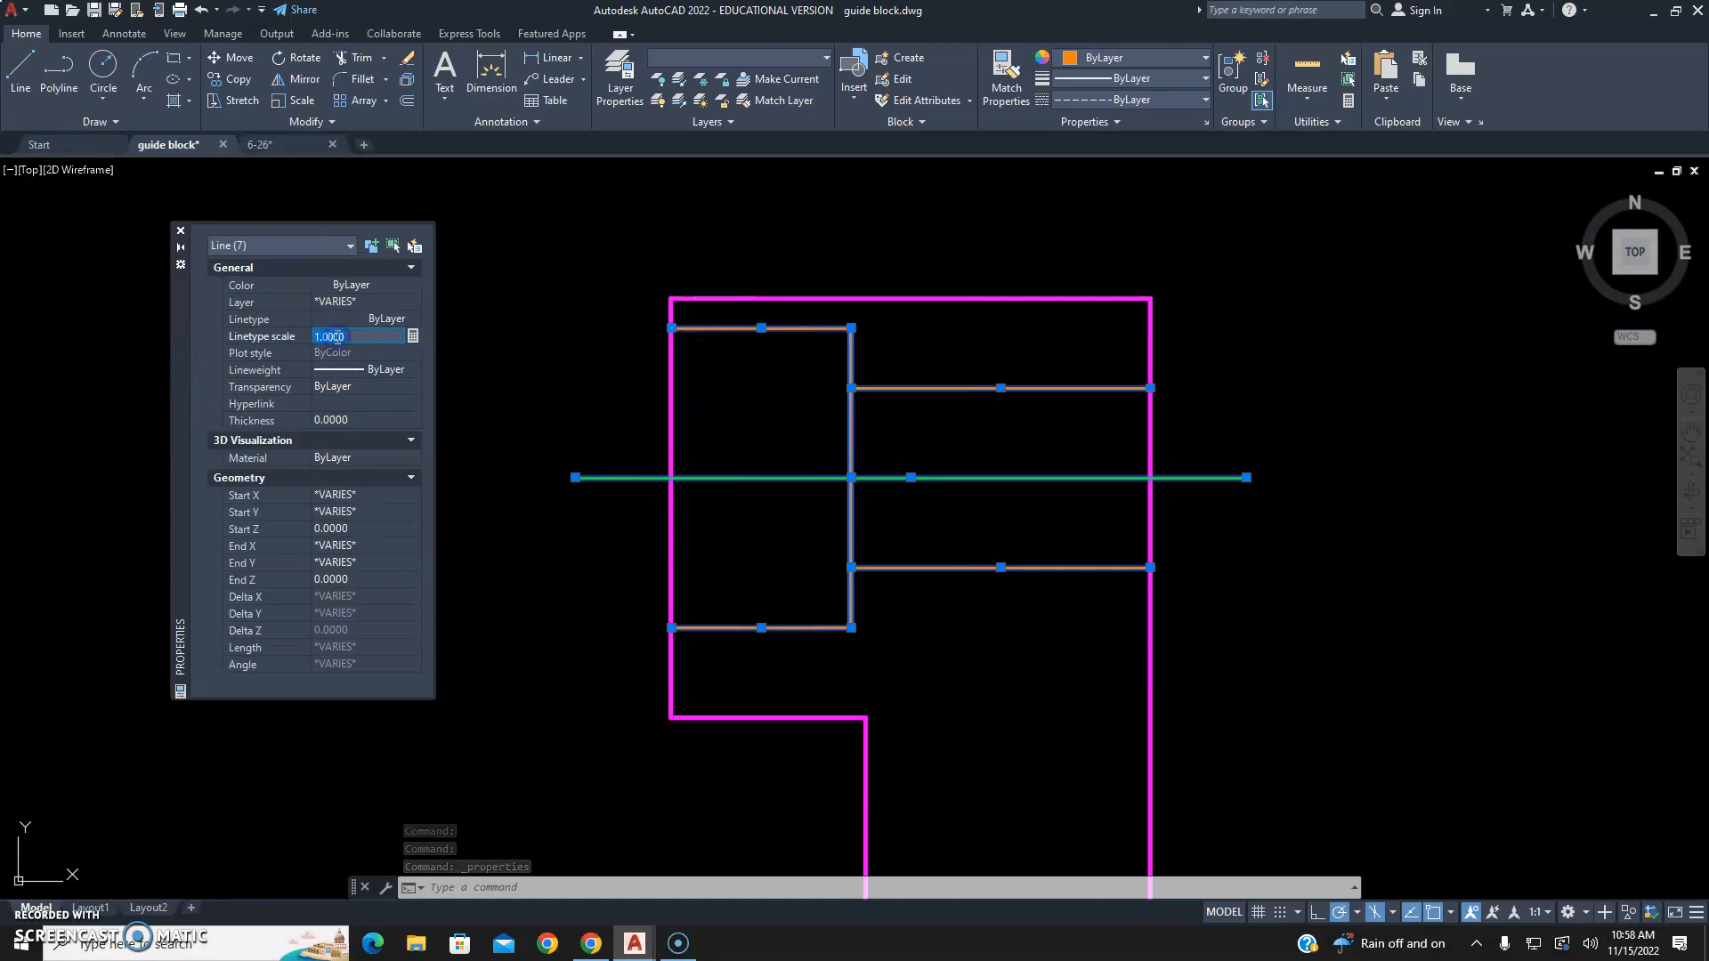
type(".2")
key("Return")
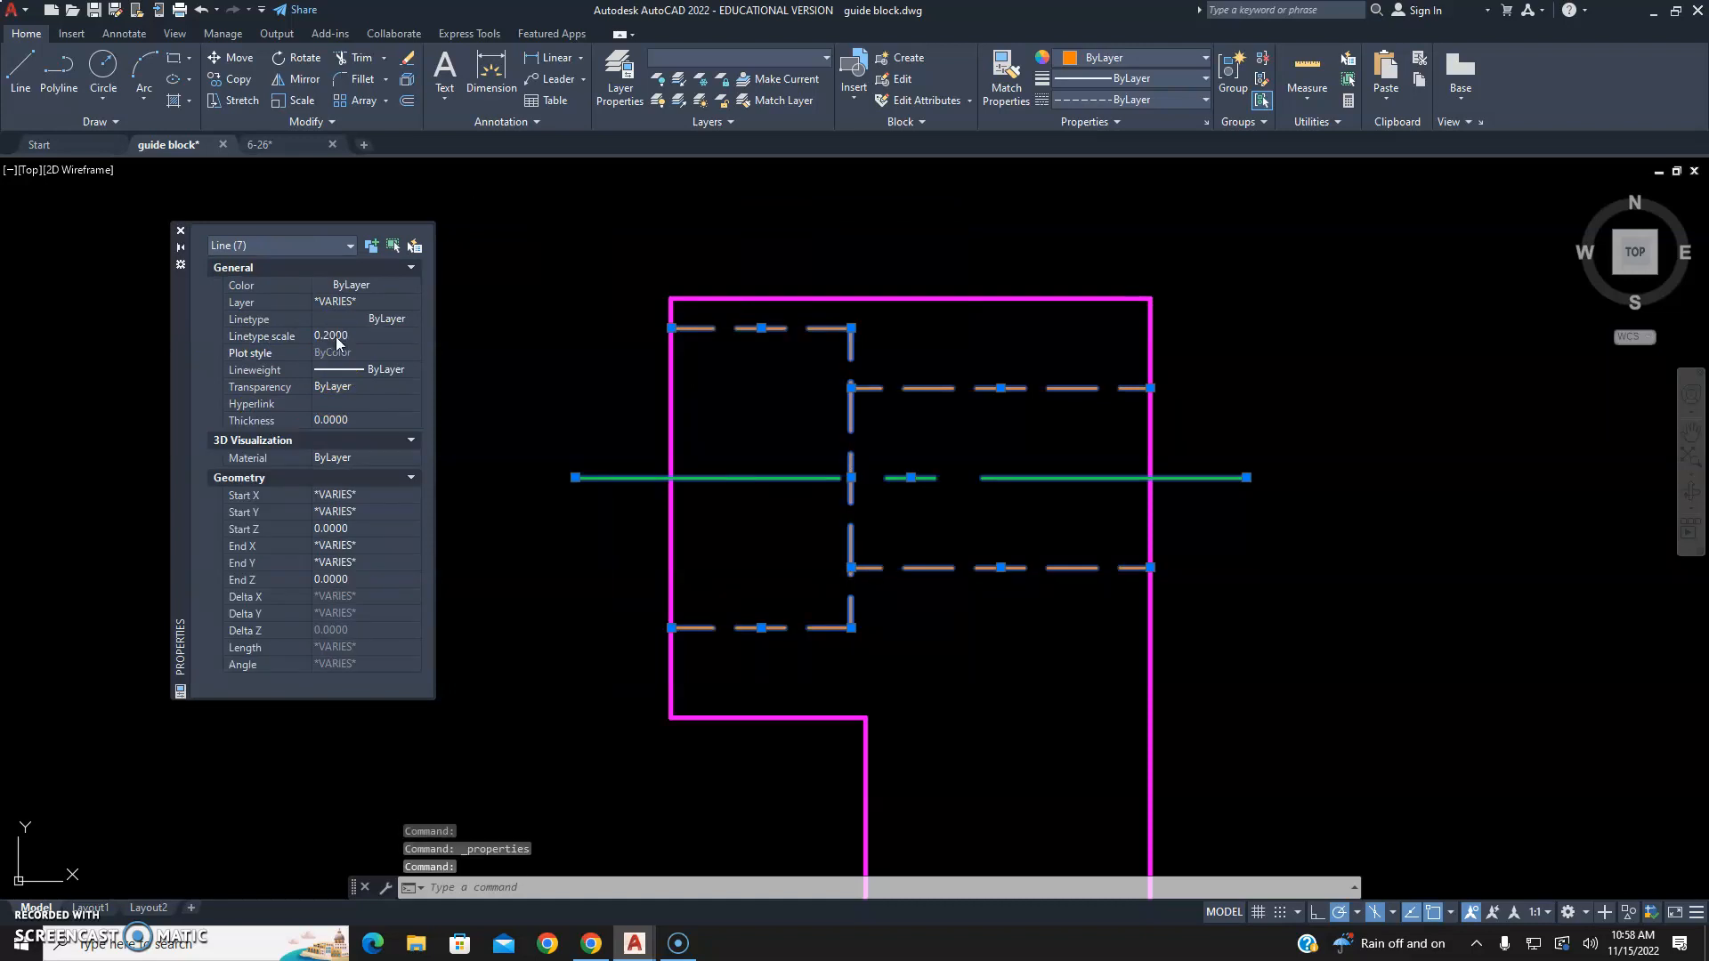
left_click(180, 232)
key("Escape")
key("Escape")
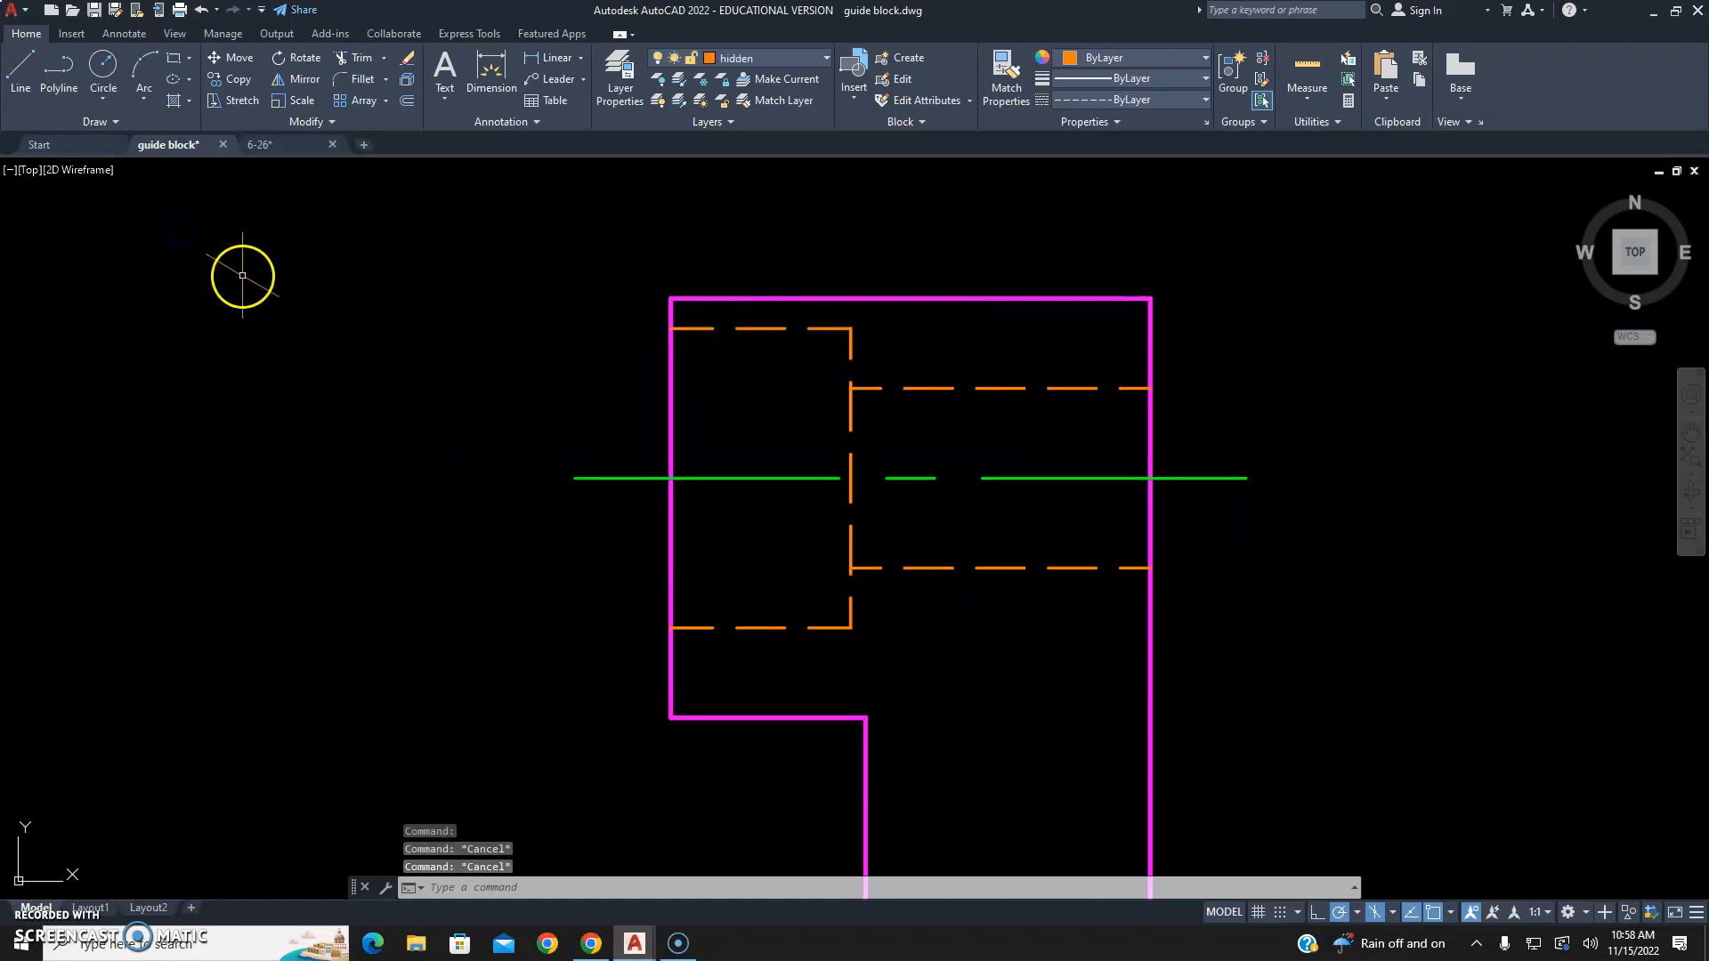
On the dim layer, draw a horizontal projection line from the lower-left hole's center line to the side view's left edge.
scroll(904, 317, "down", 4)
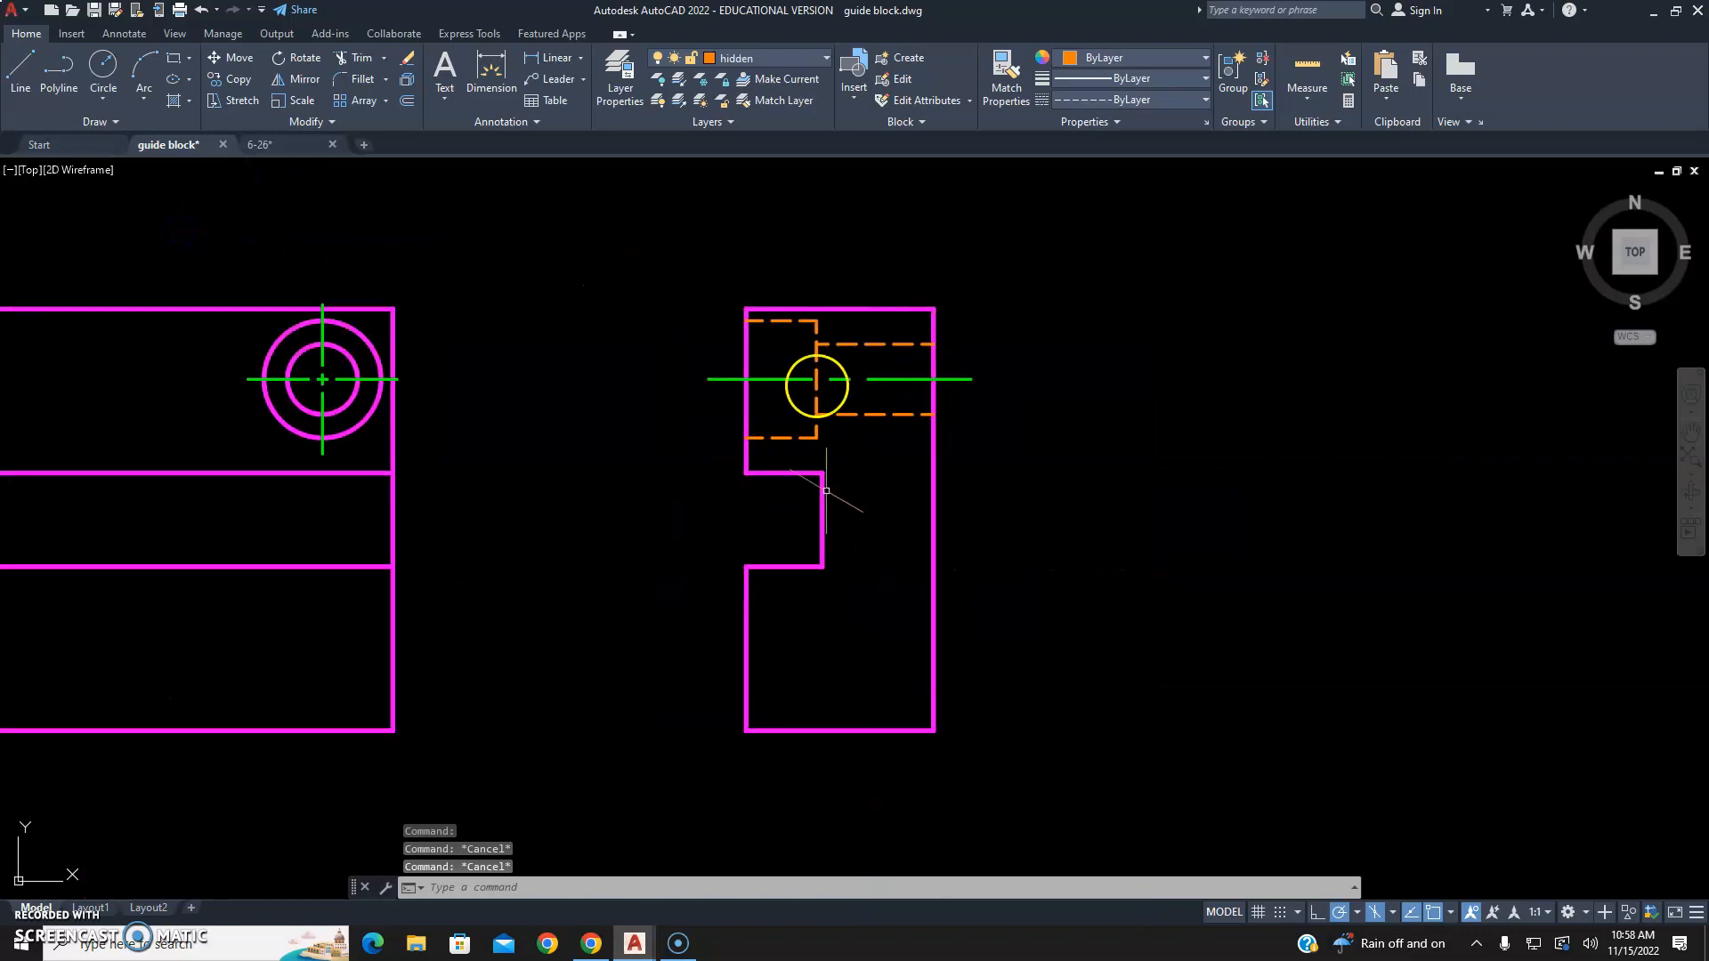
mouse_move(769, 524)
middle_mouse_down()
mouse_move(1023, 499)
mouse_move(1232, 526)
middle_mouse_up()
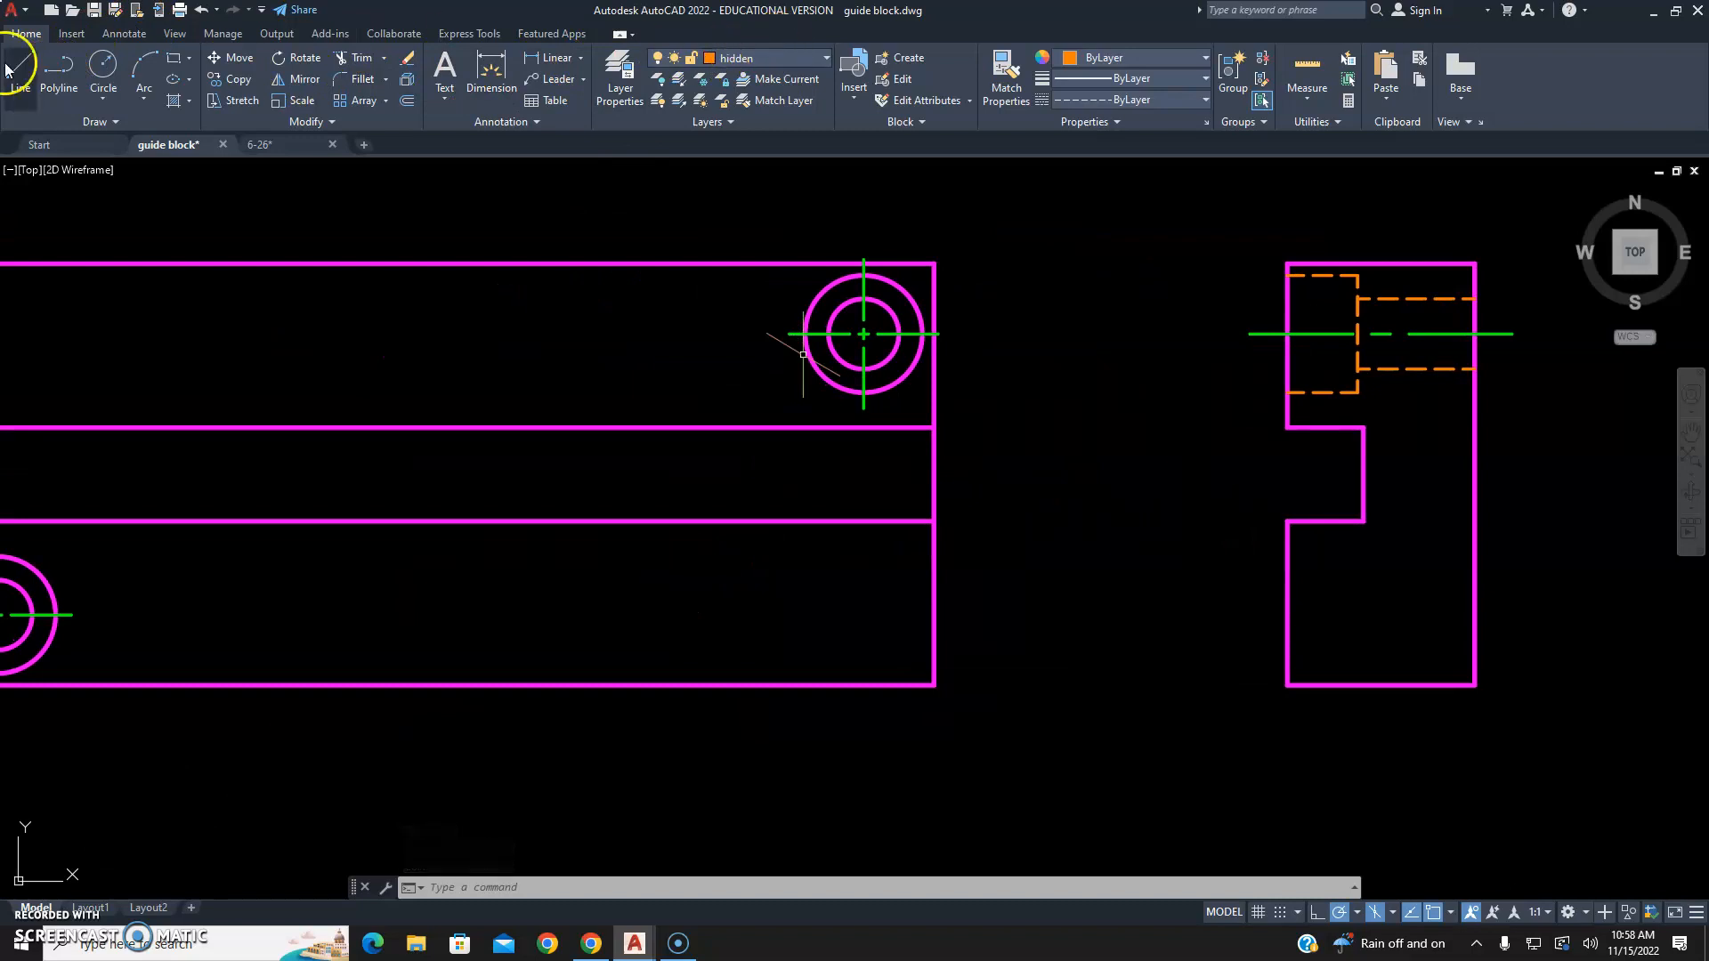
left_click(735, 149)
left_click(24, 88)
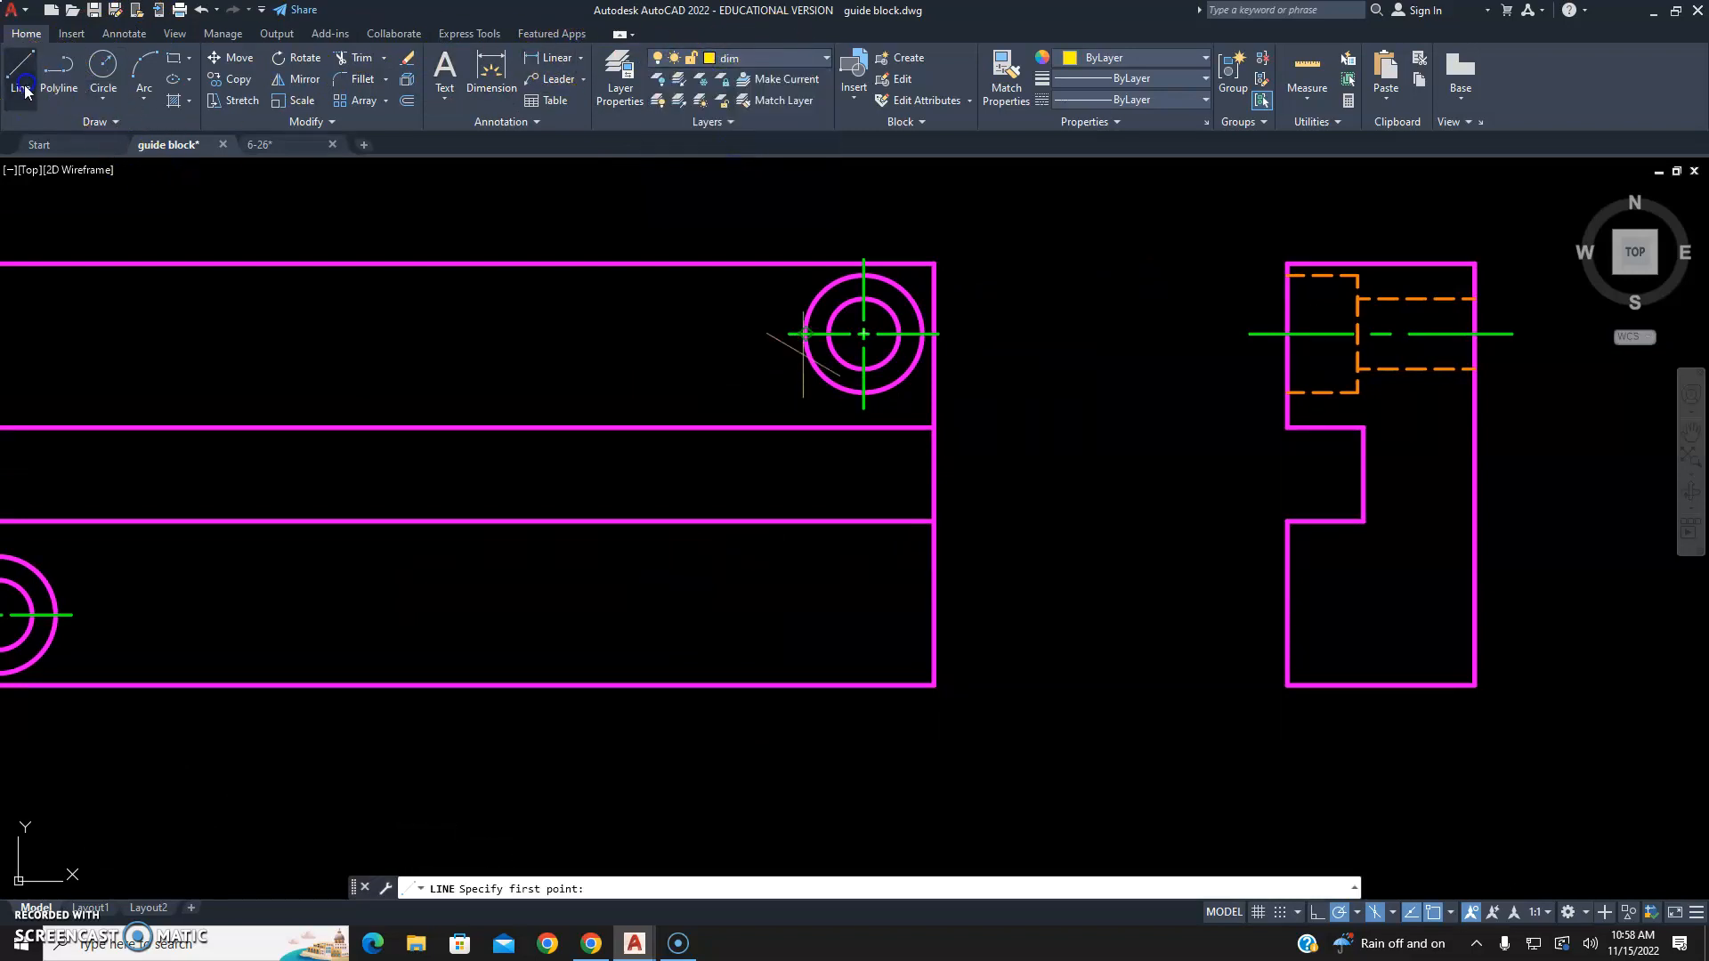
left_click(71, 614)
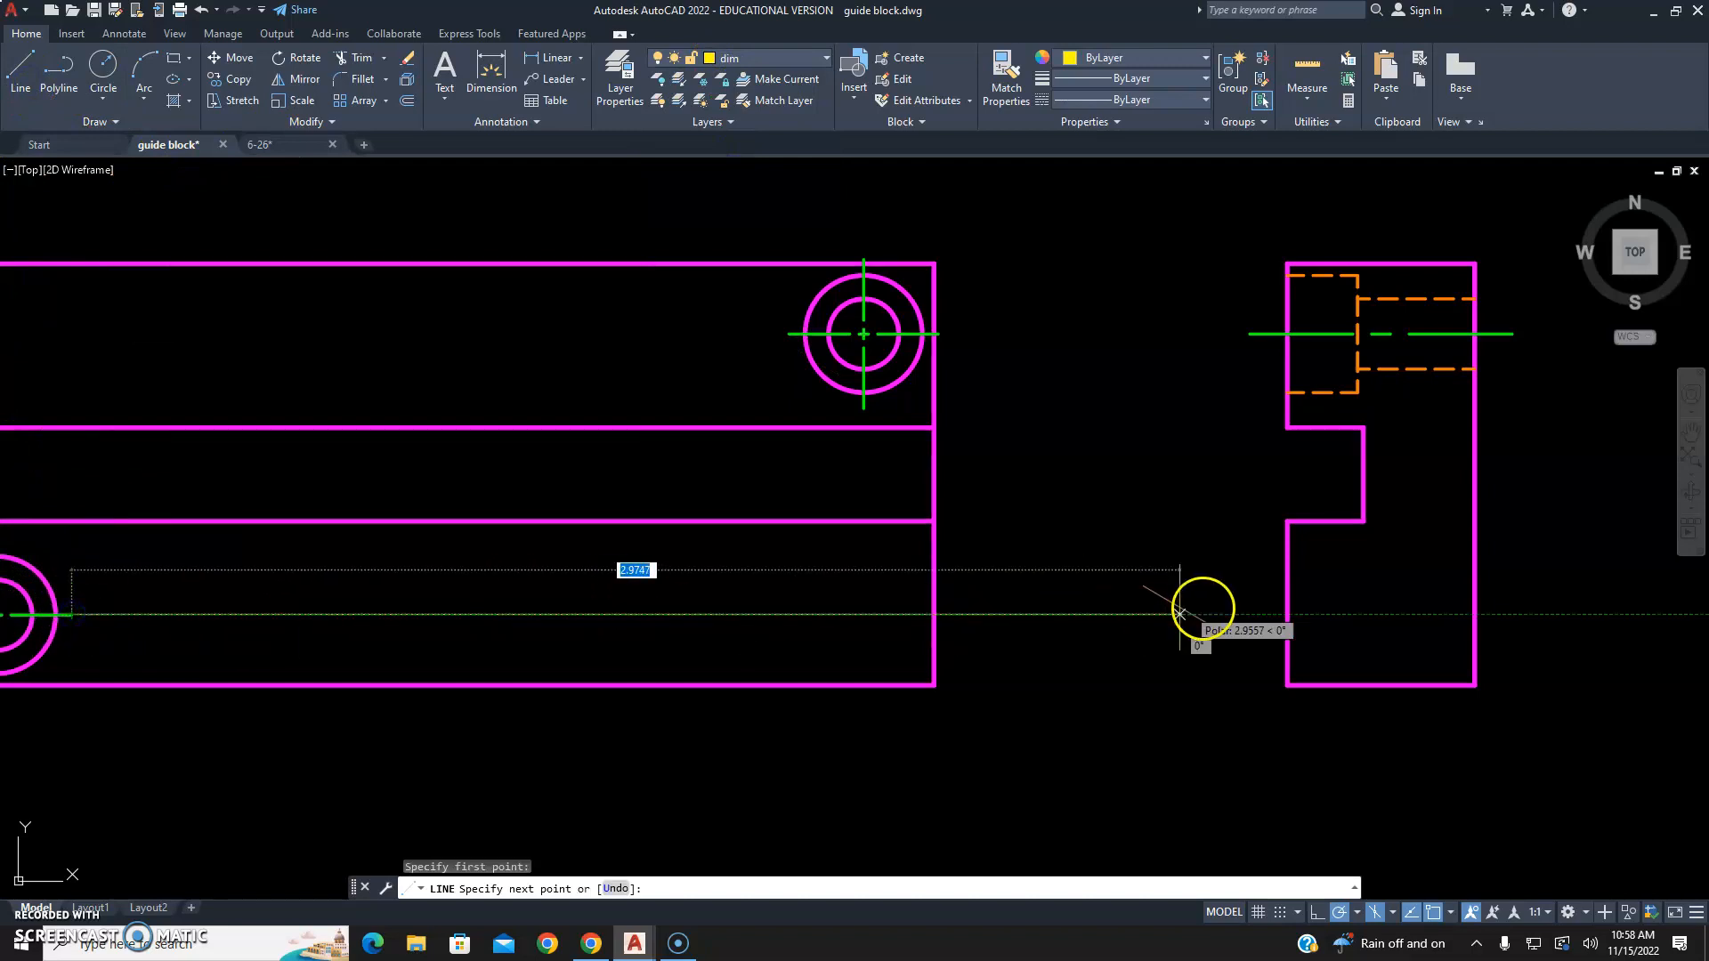
left_click(1285, 614)
key("Escape")
key("Escape")
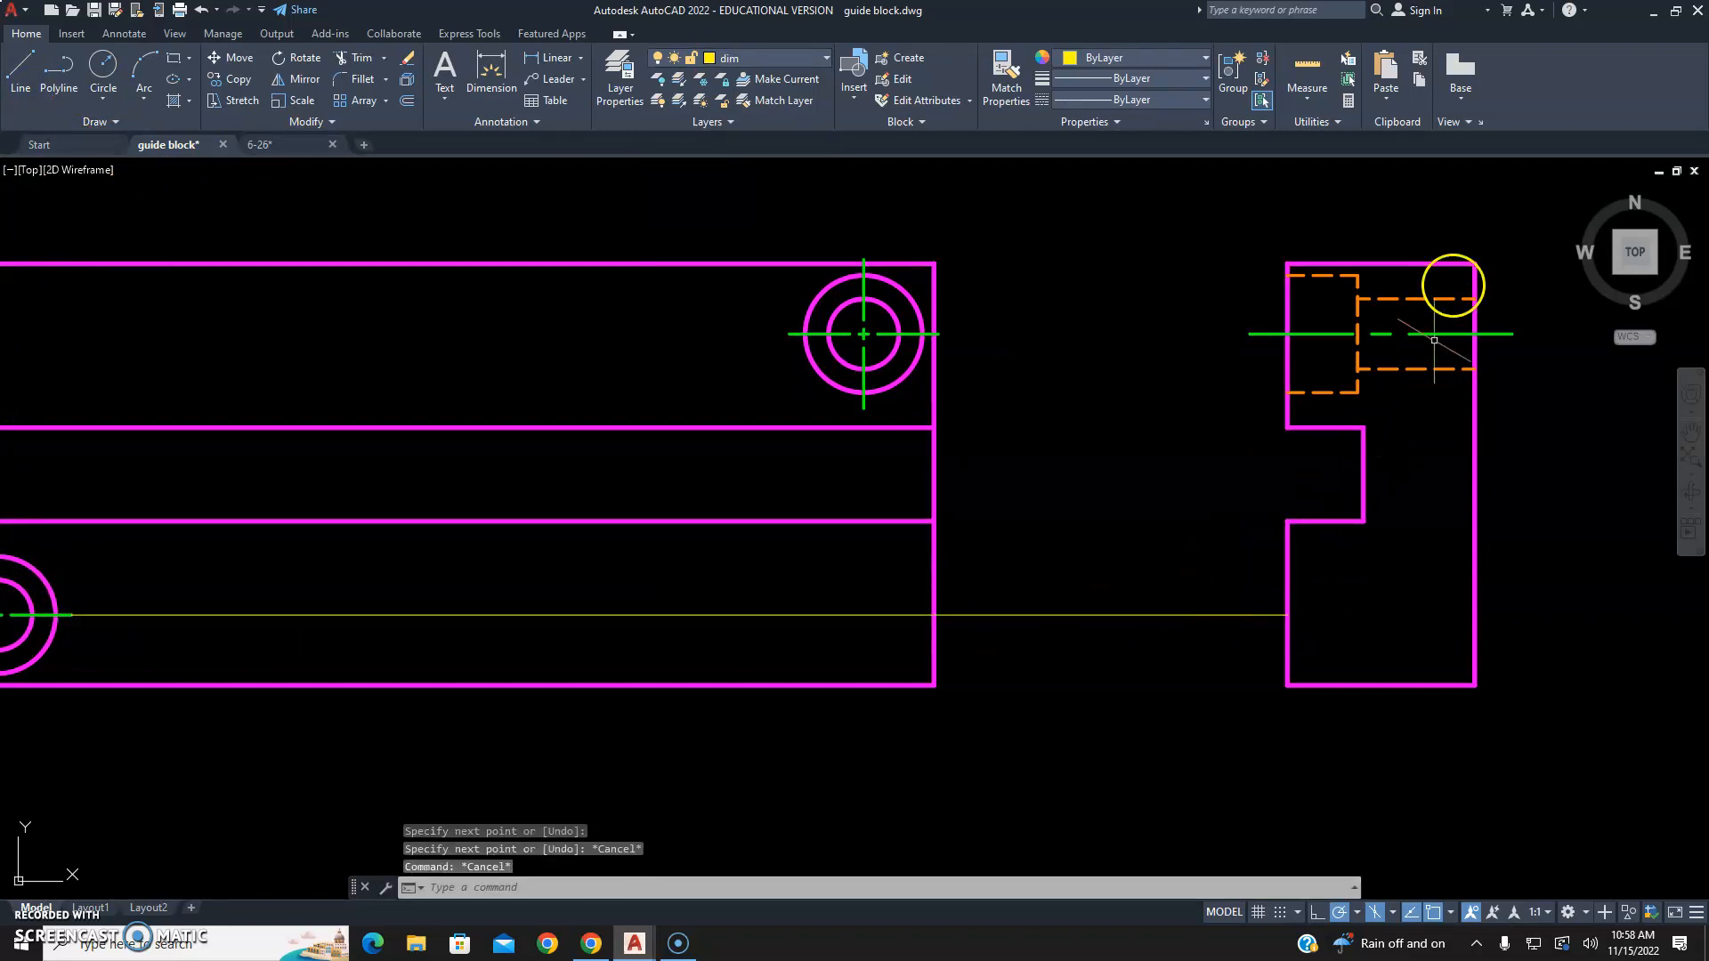
Copy the side view's hidden lines and center line from the upper hole's axis at the left edge to the projection line's end.
scroll(1462, 248, "up", 4)
left_click(1462, 265)
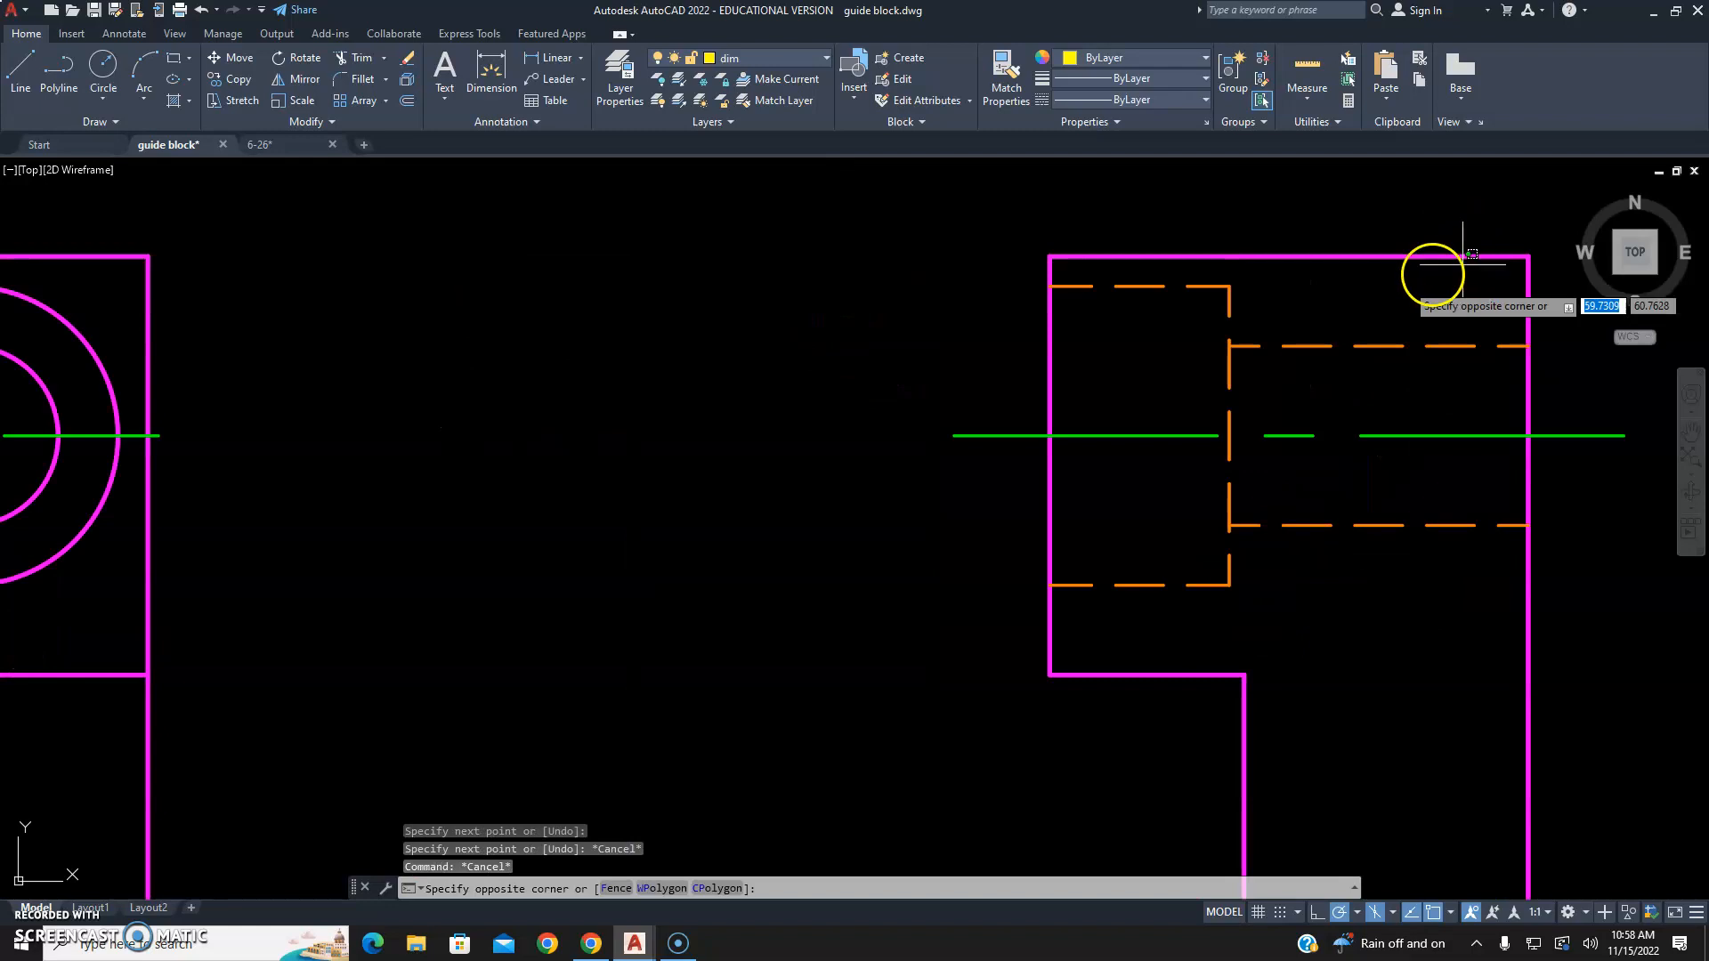
left_click(1106, 643)
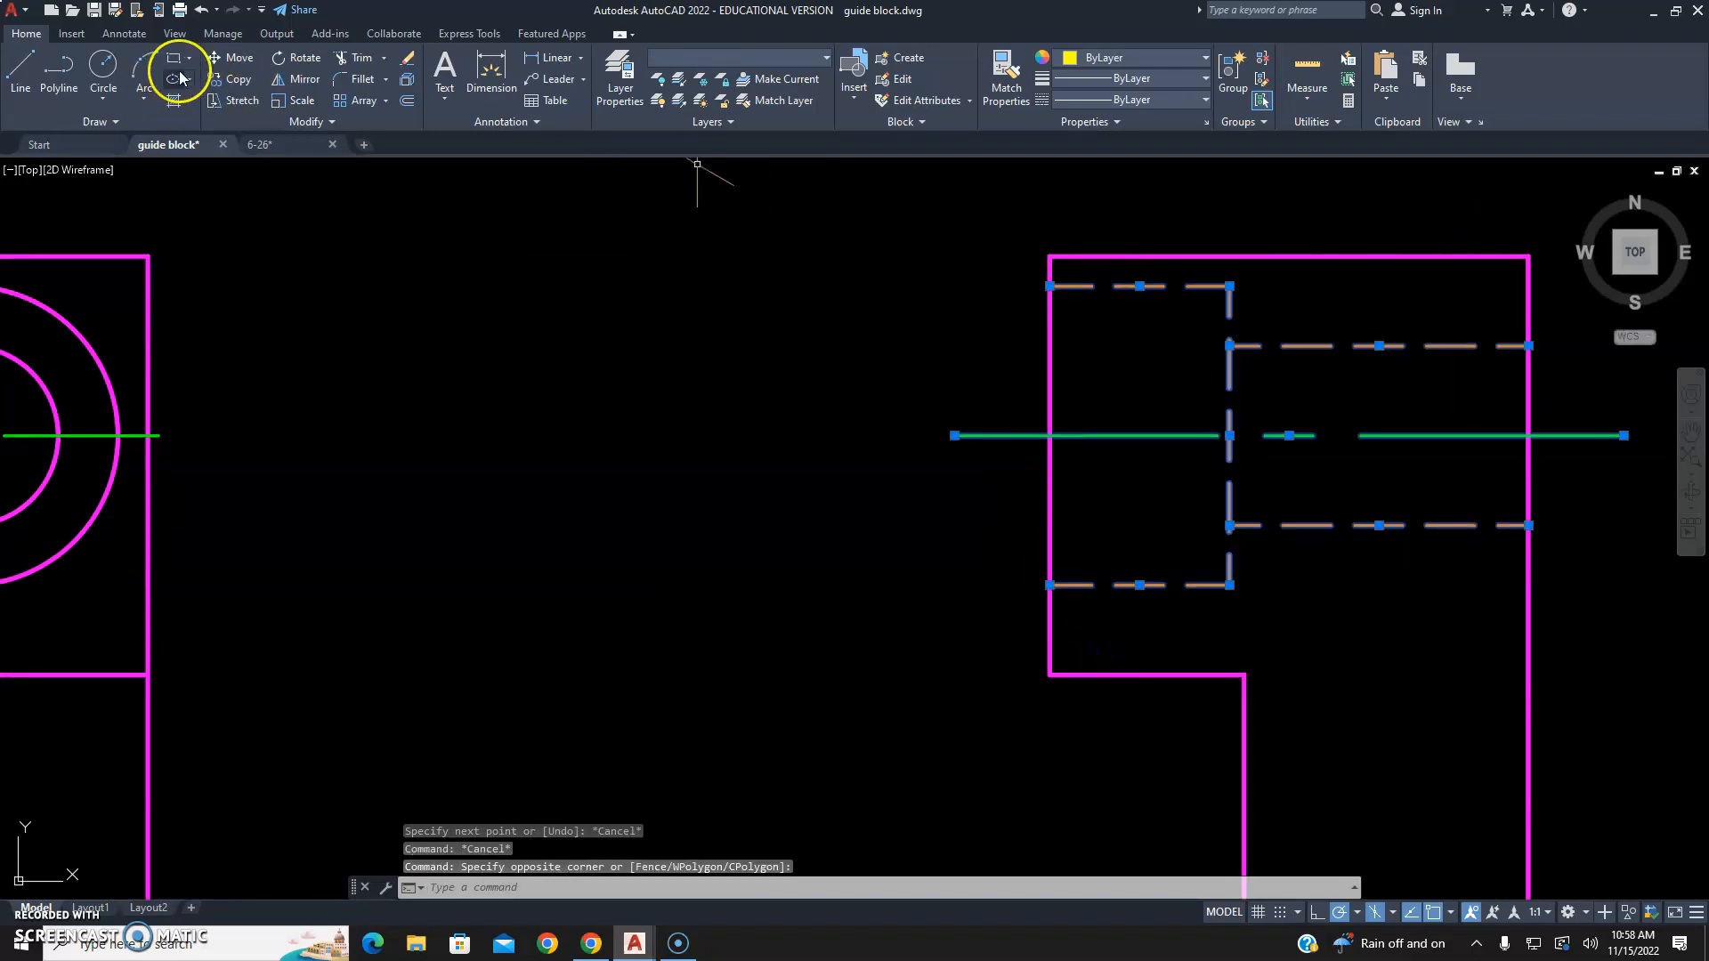
left_click(223, 82)
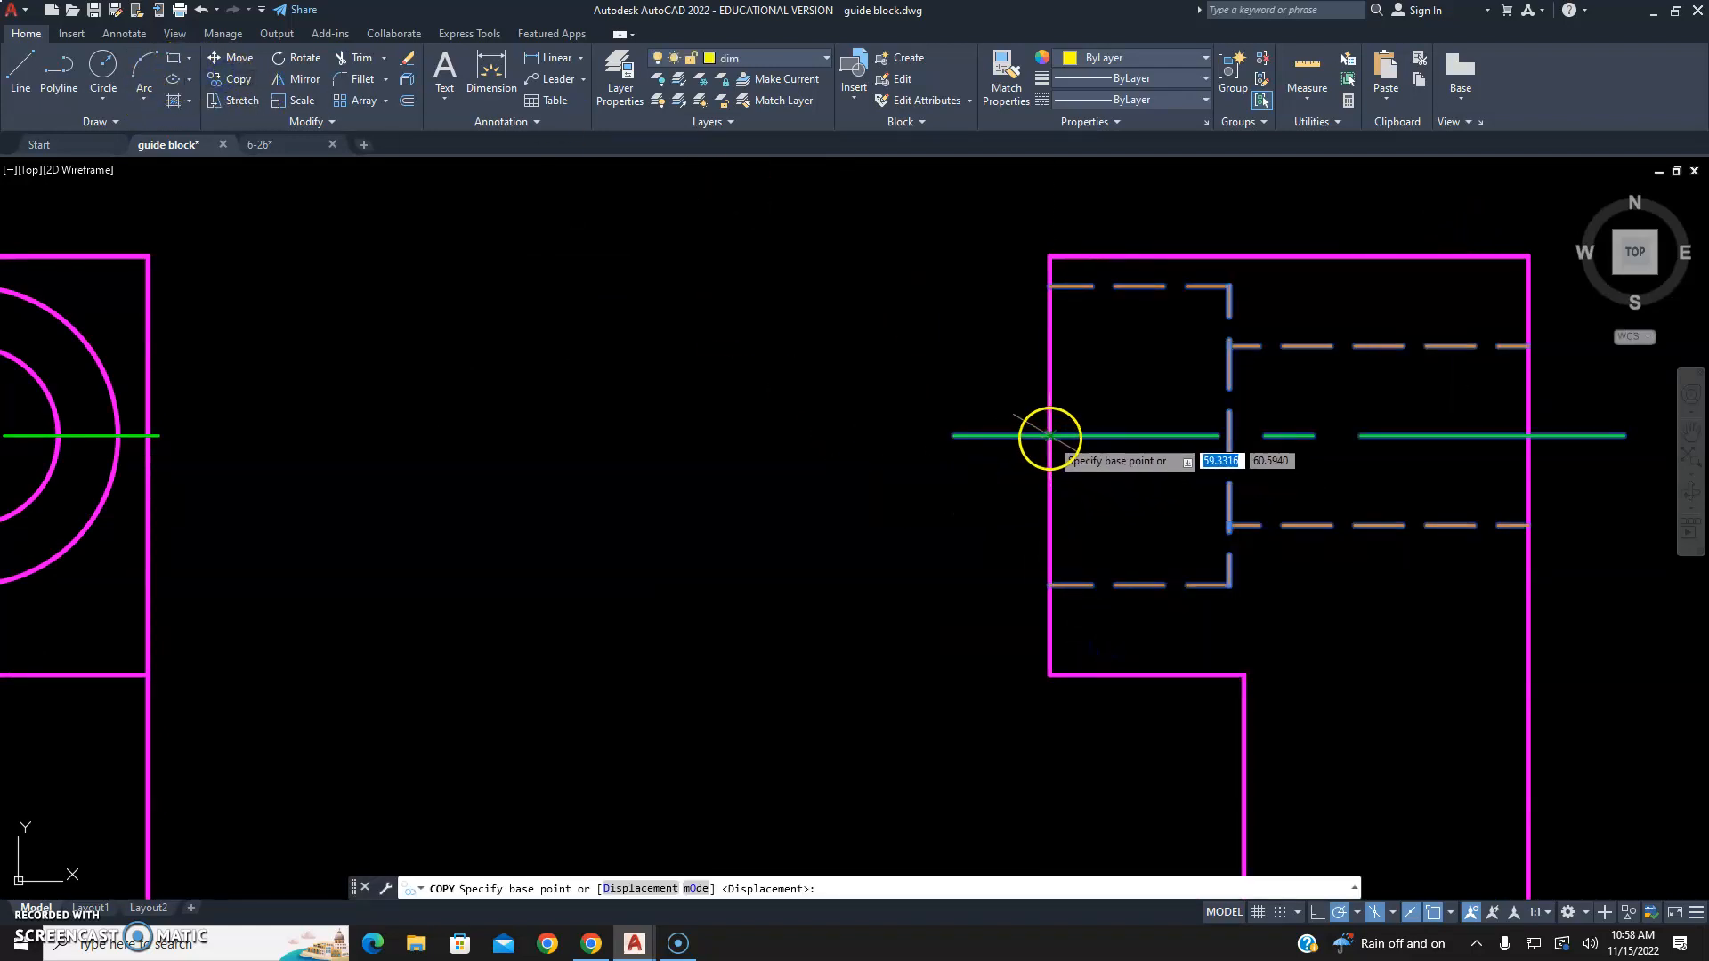
left_click(1046, 436)
scroll(1003, 392, "down", 5)
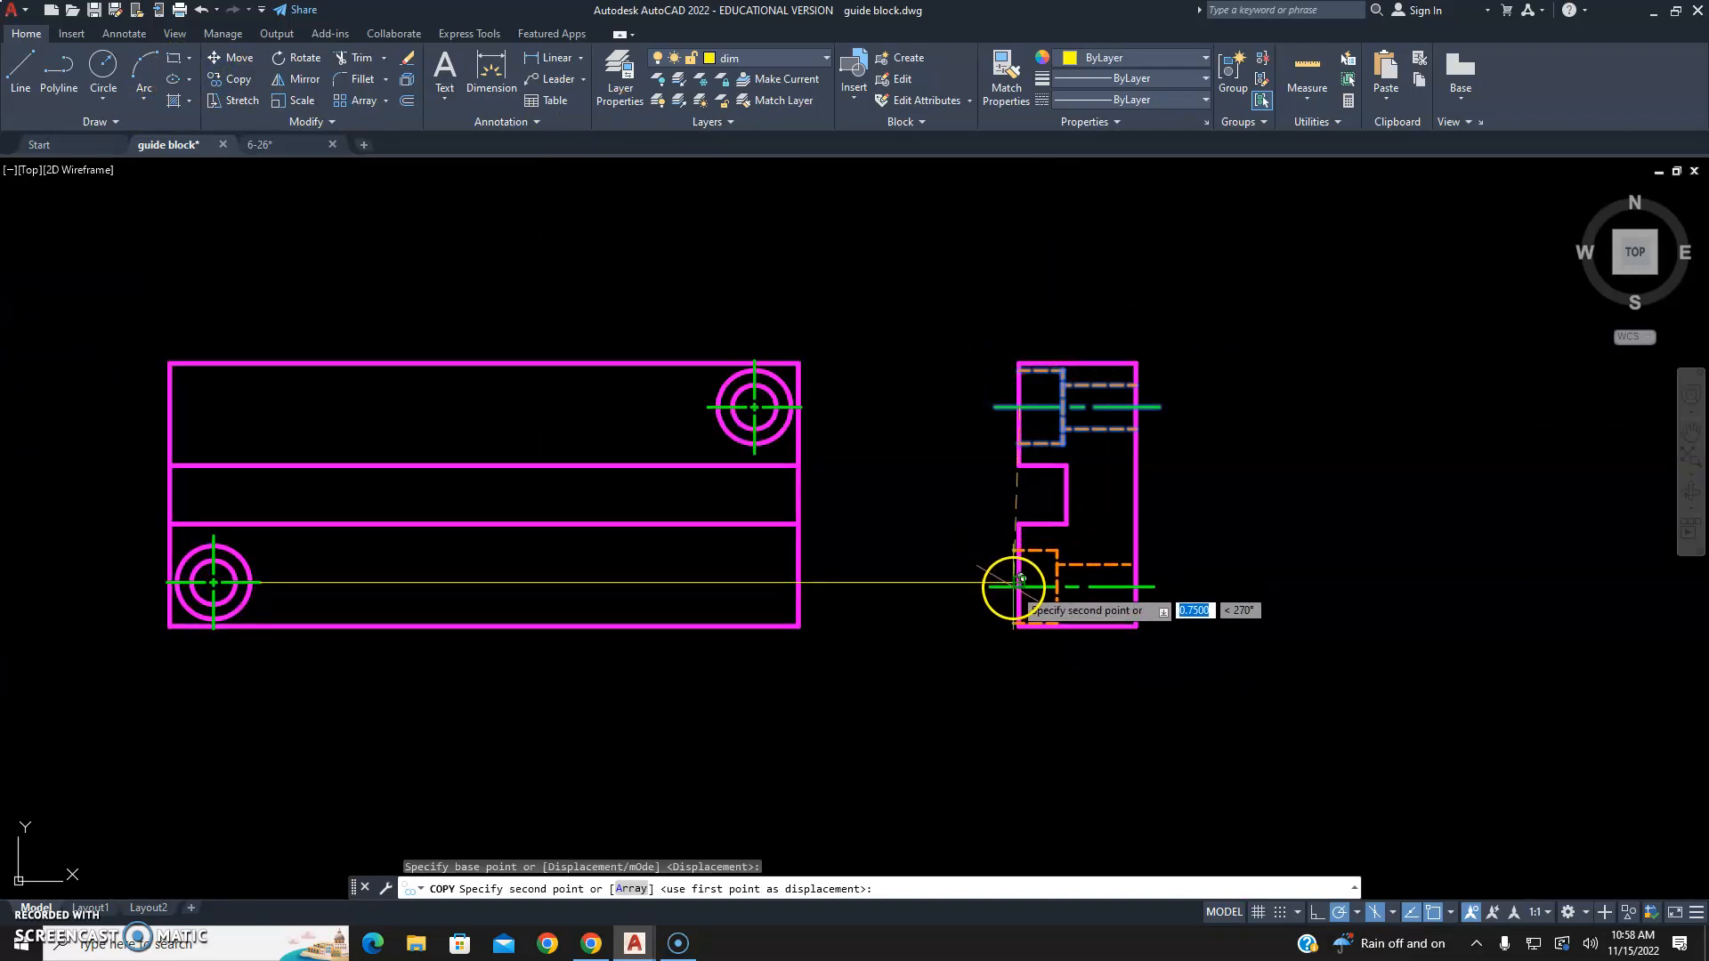
left_click(1019, 581)
key("Return")
Delete the horizontal projection line coming from the lower-left hole.
left_click(896, 564)
left_click(878, 623)
key("Delete")
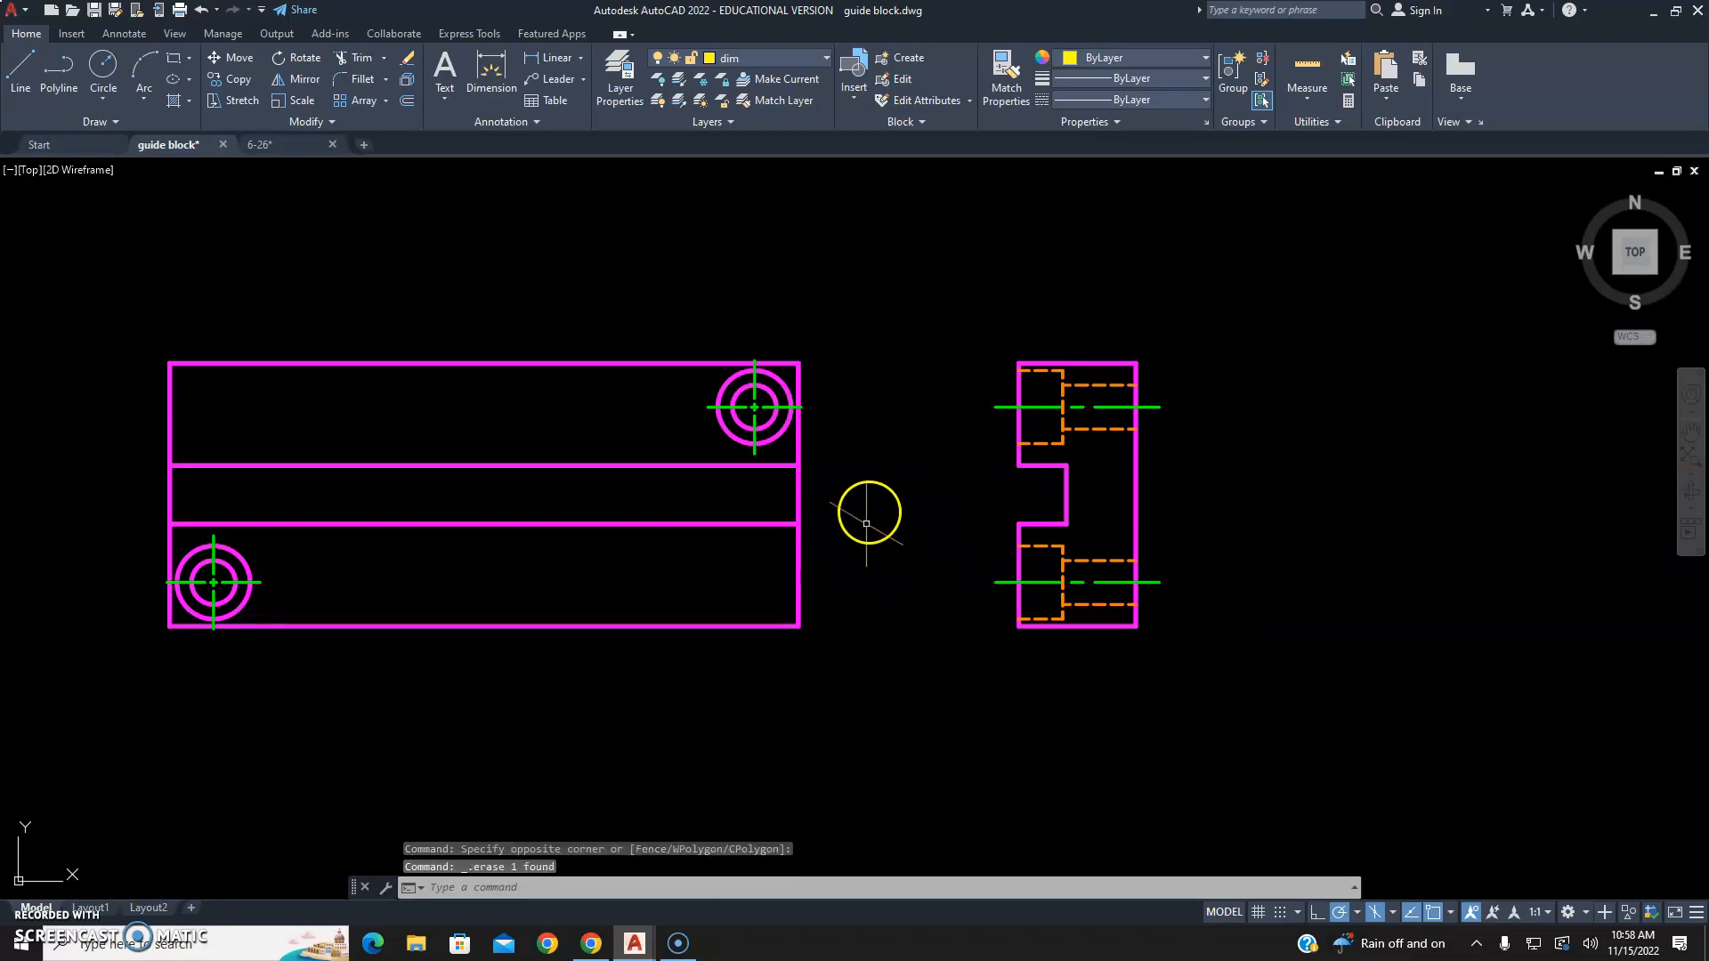
Draw two vertical projection lines upward from the front view's top-left and top-right corners on the dim layer.
middle_click_drag(867, 523, 1068, 622)
scroll(1069, 627, "down", 2)
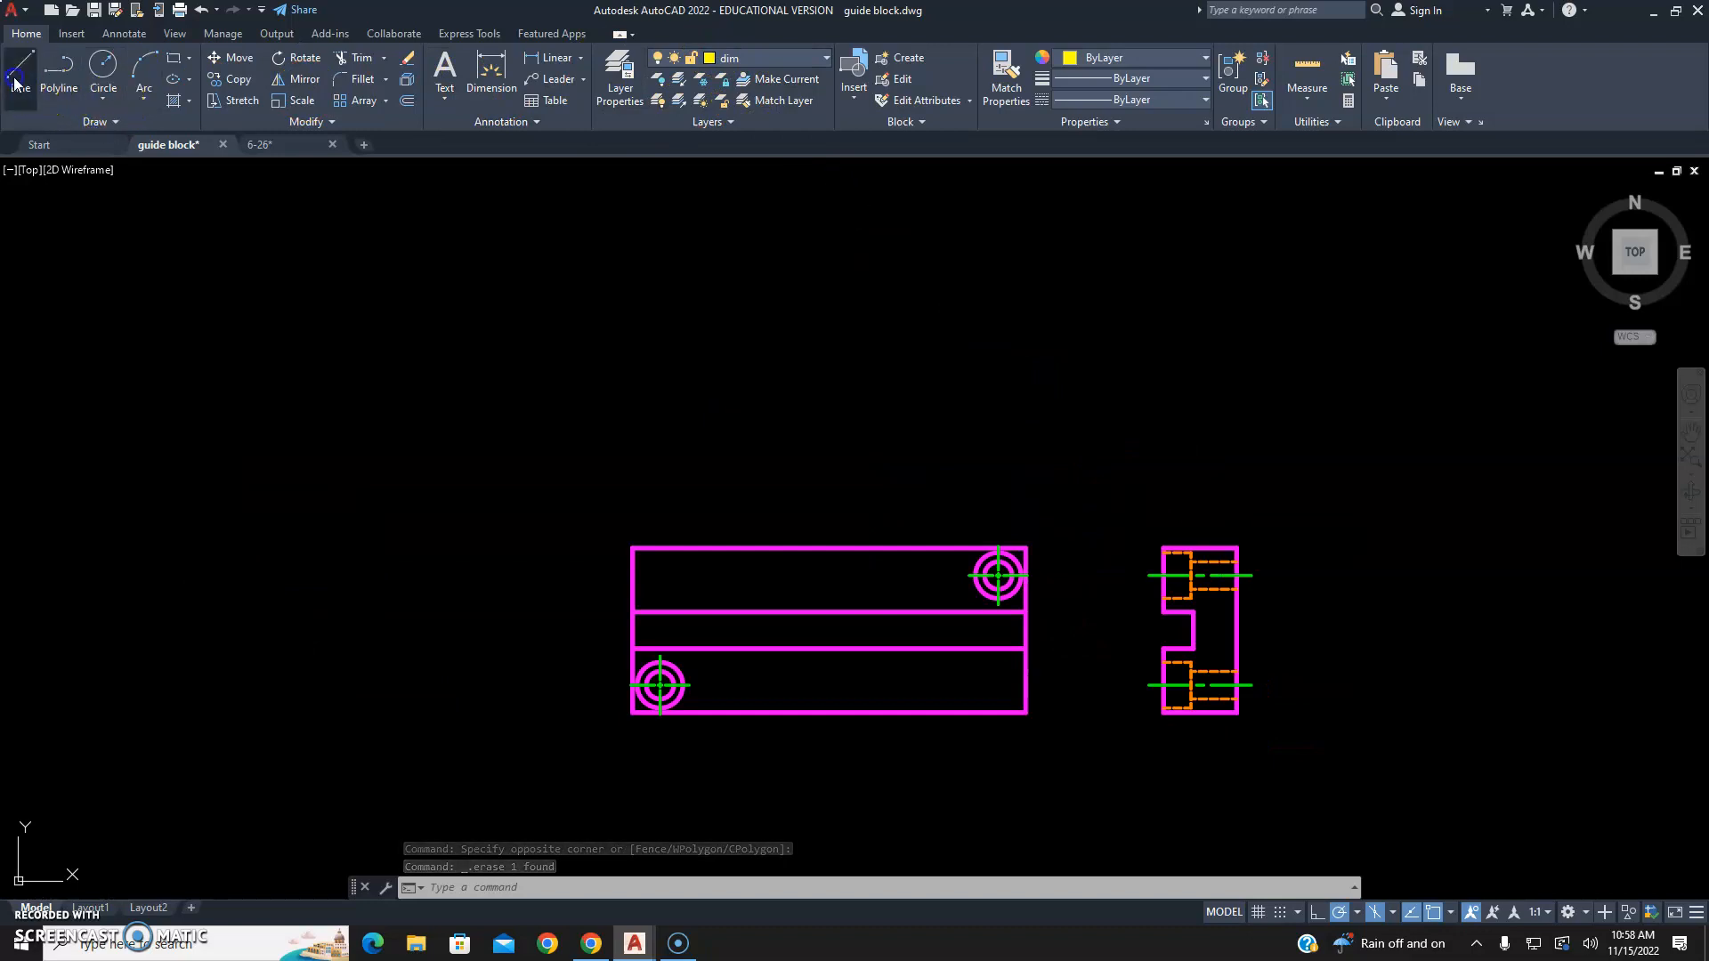
left_click(40, 89)
left_click(632, 547)
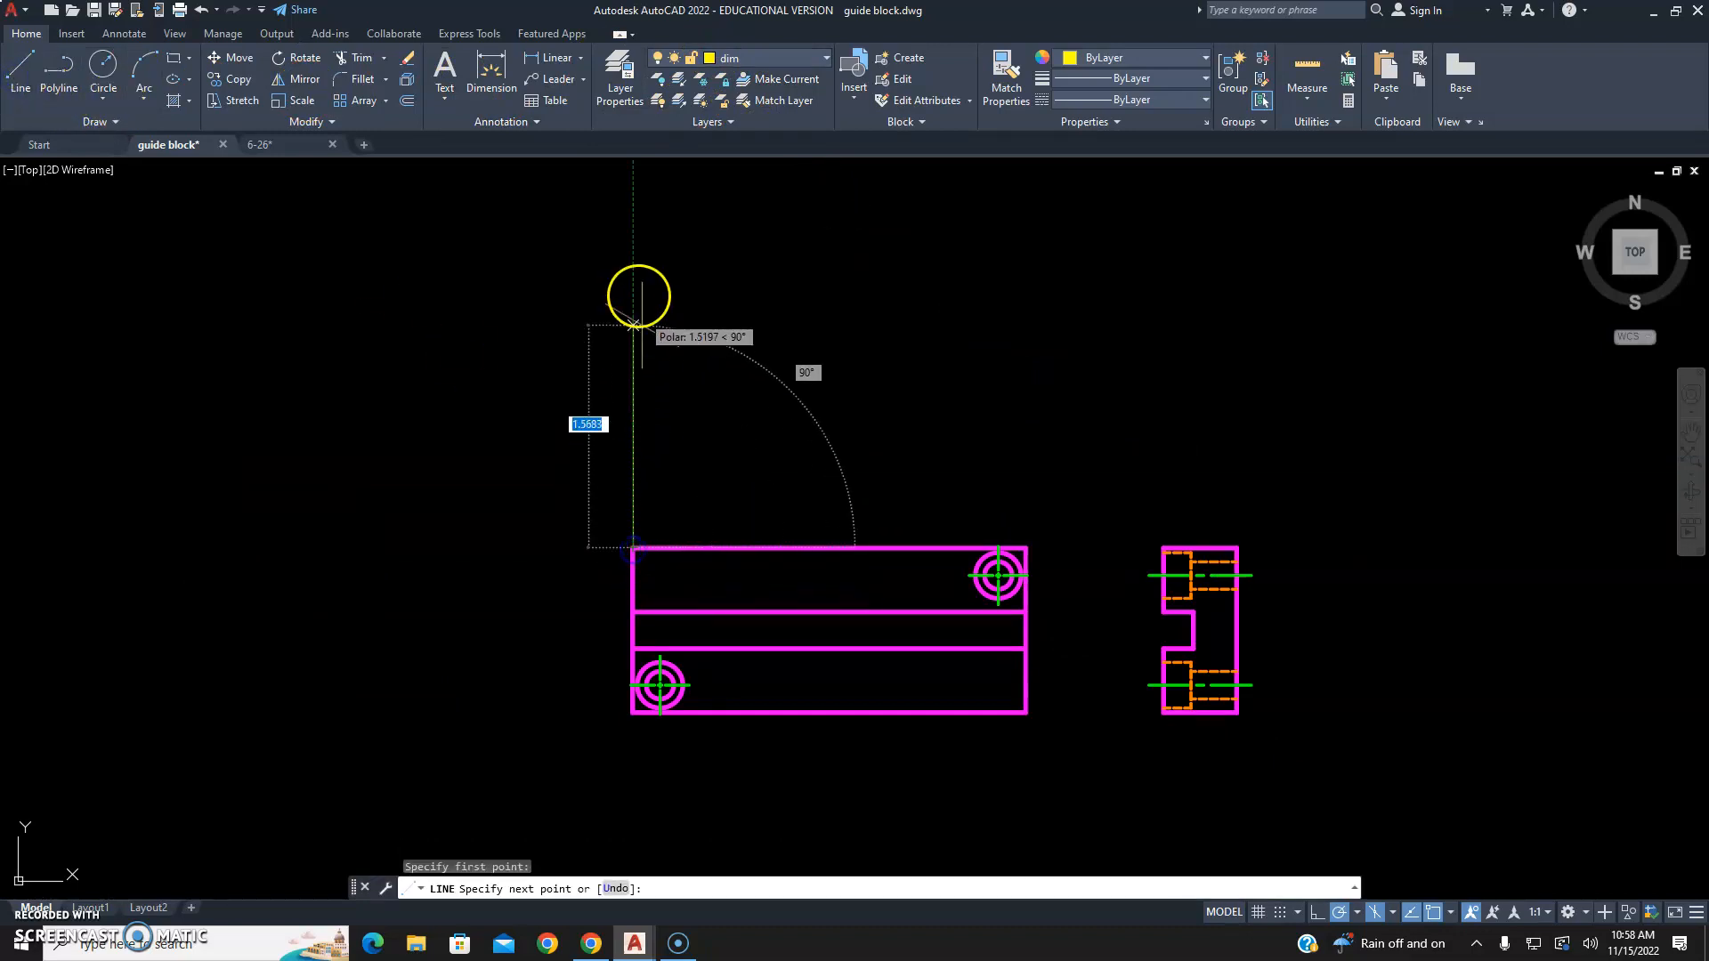
left_click(632, 249)
right_click(949, 335)
left_click(976, 347)
right_click(974, 343)
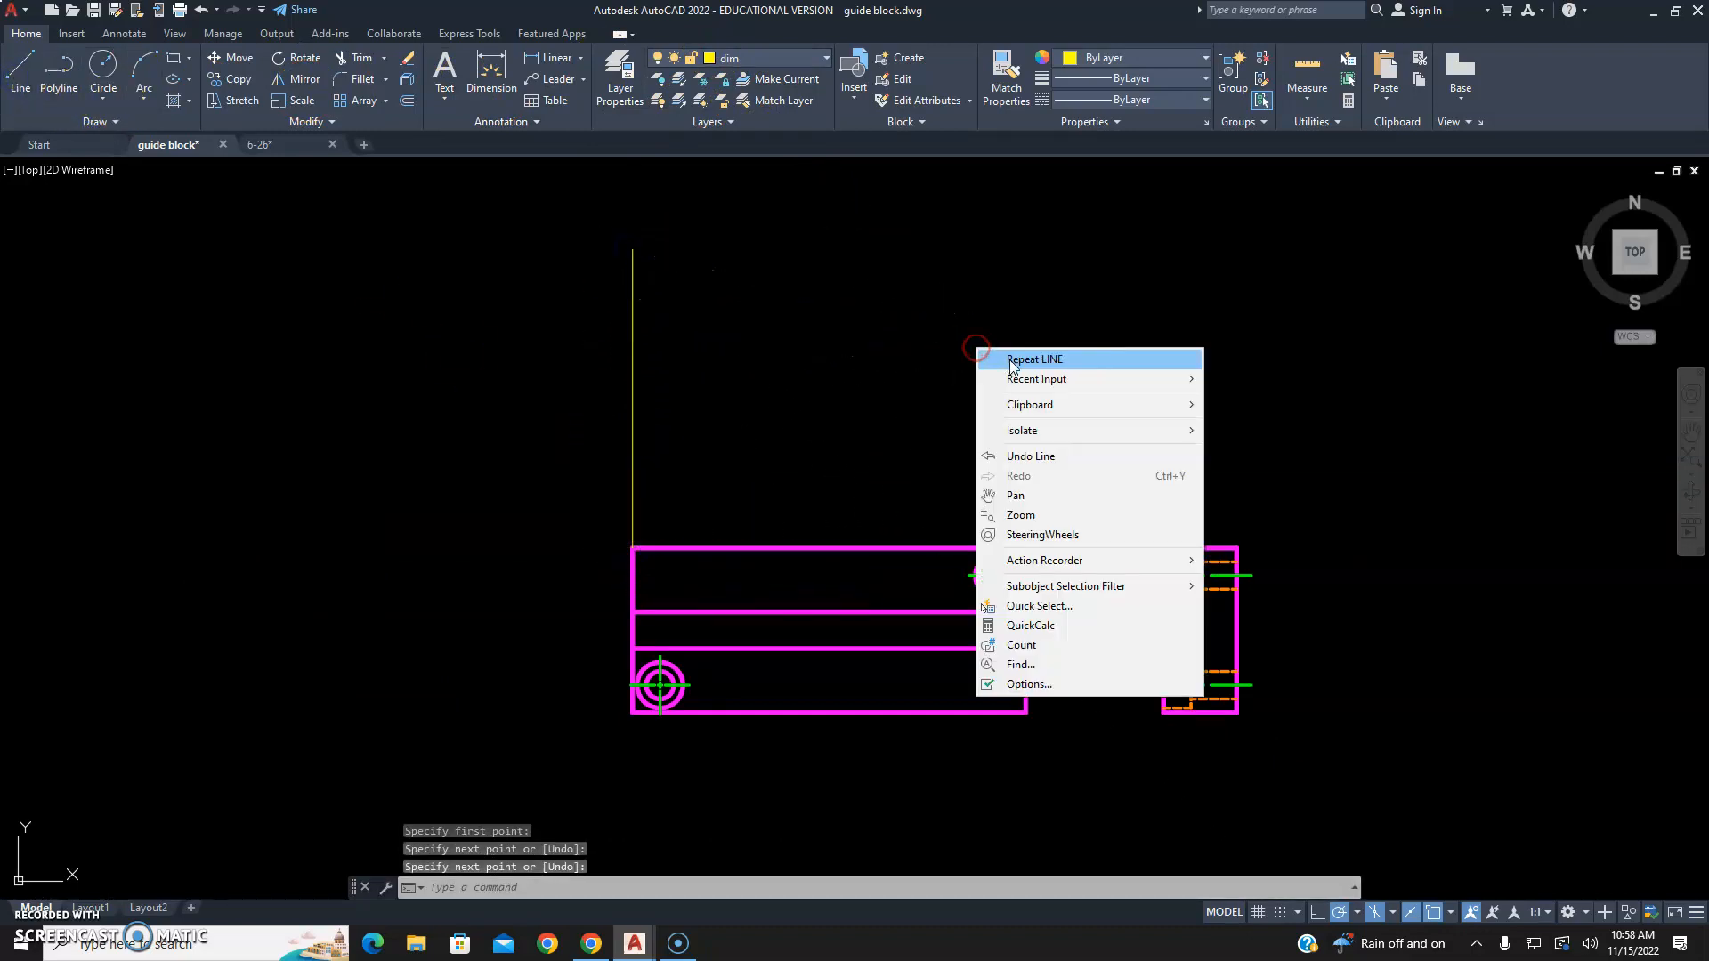
left_click(1006, 349)
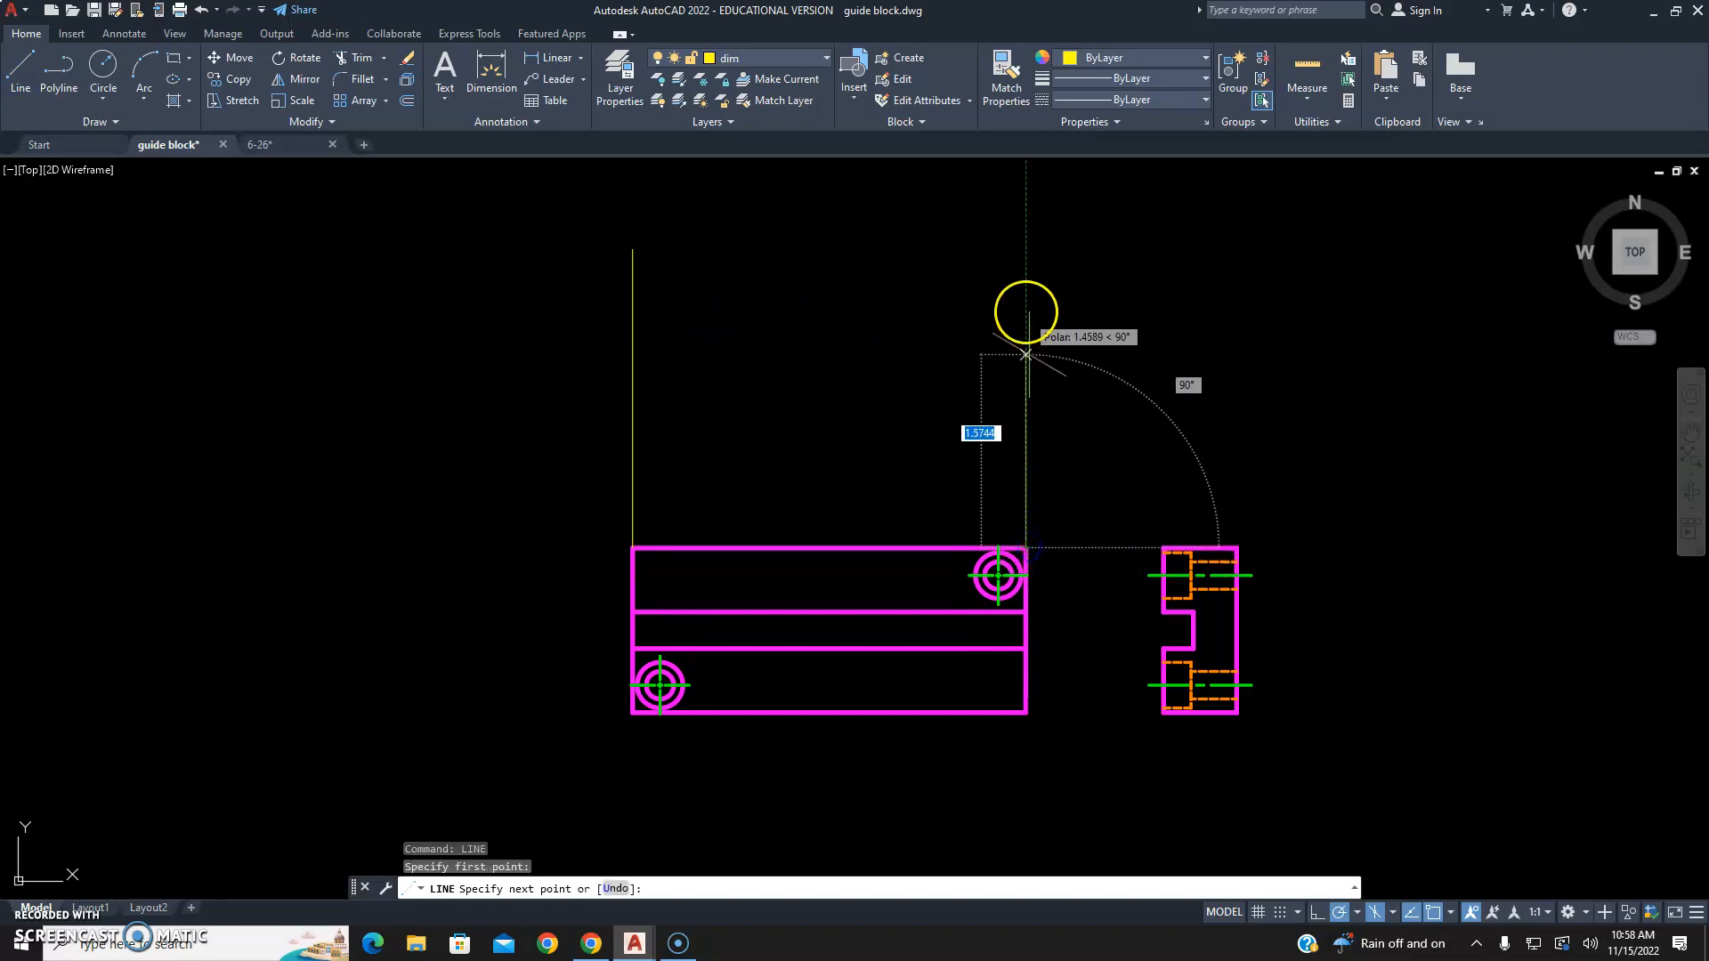
left_click(1026, 230)
right_click(1028, 231)
left_click(1066, 242)
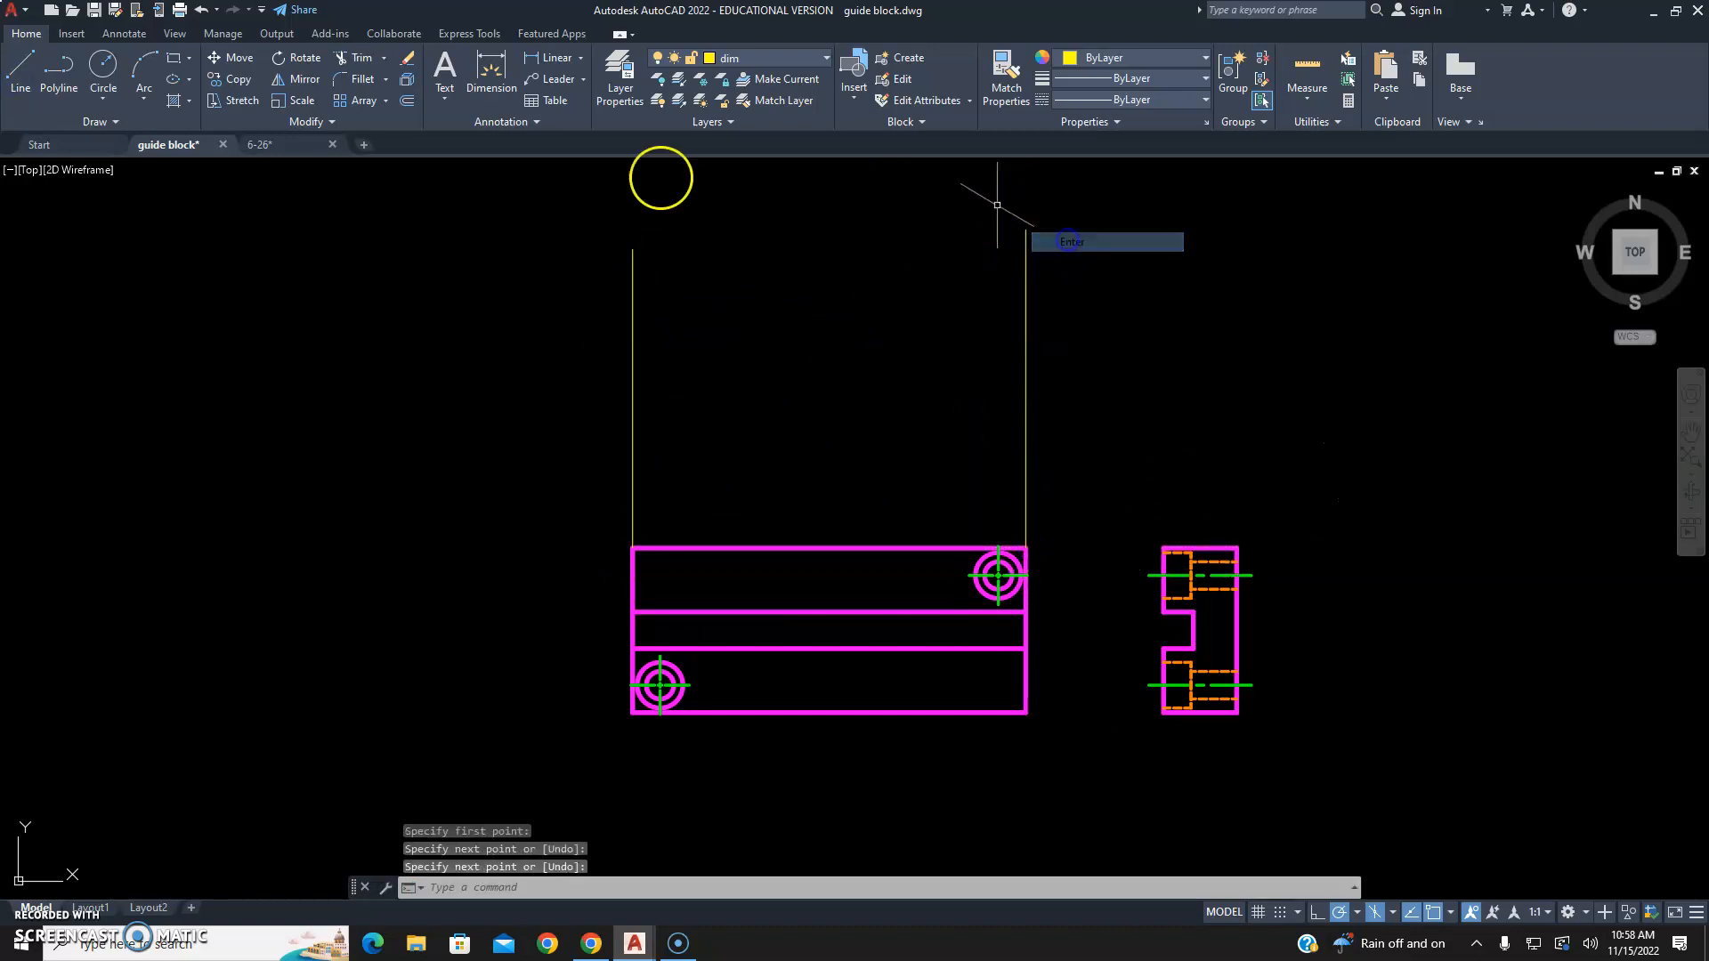
On the object layer, draw a horizontal line above the front view that crosses both vertical projection lines.
left_click(733, 60)
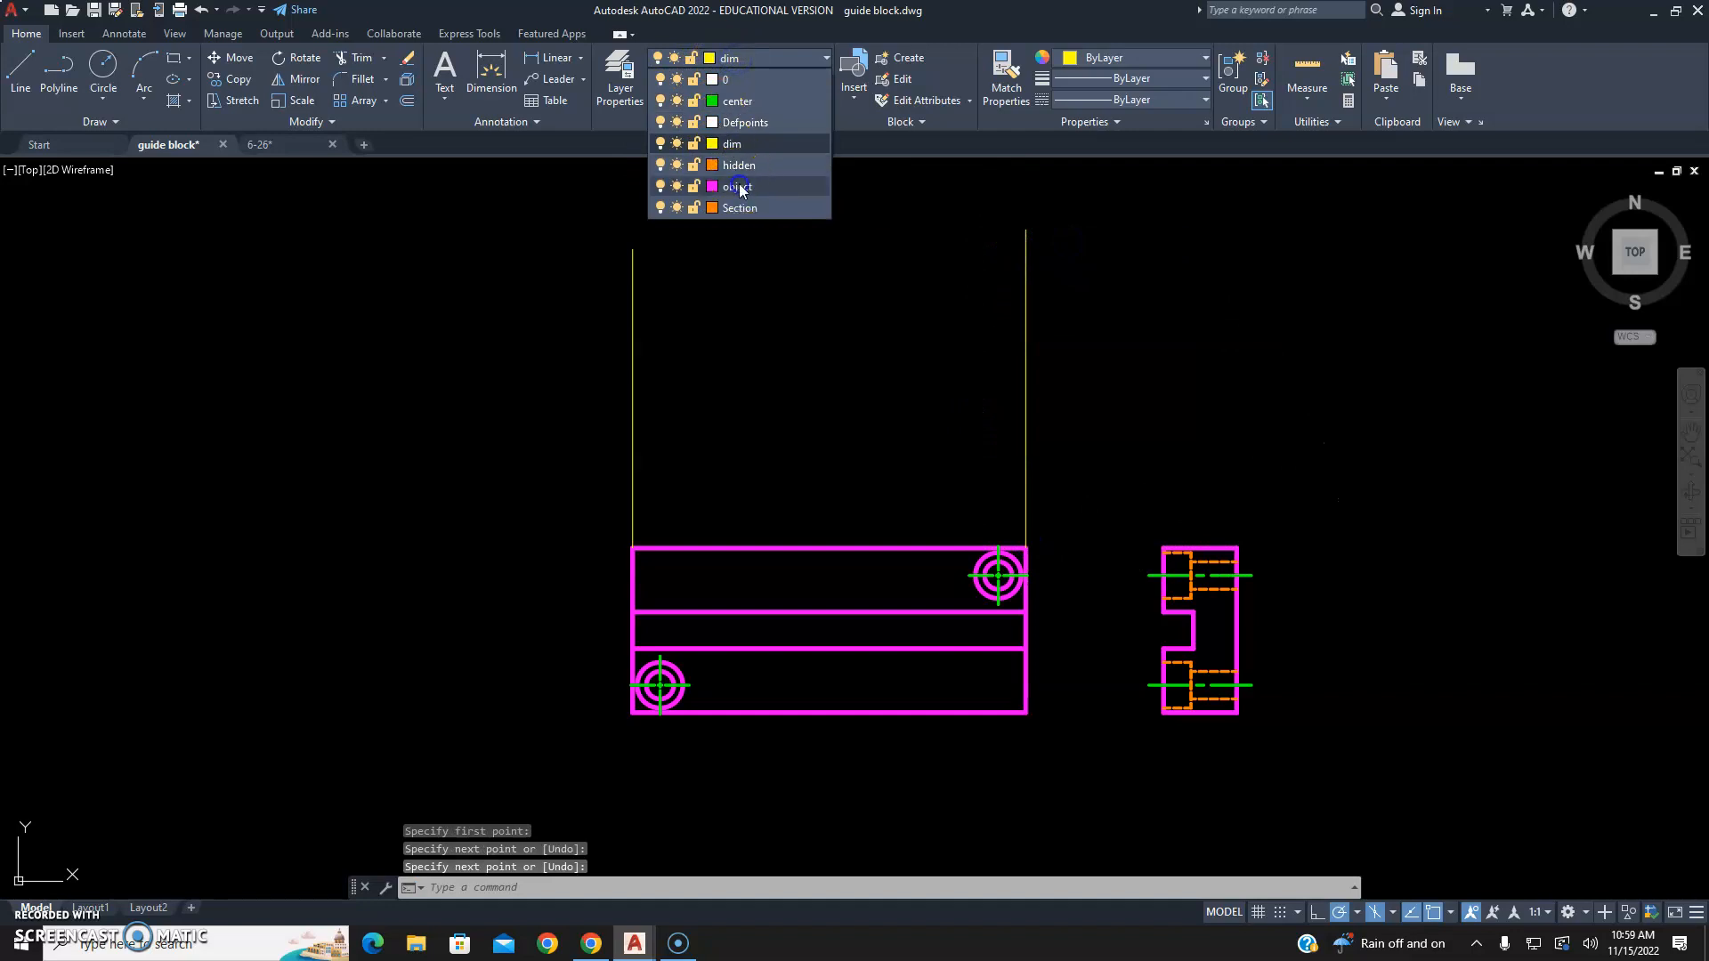
left_click(738, 187)
left_click(24, 87)
left_click(501, 429)
key("Escape")
key("Escape")
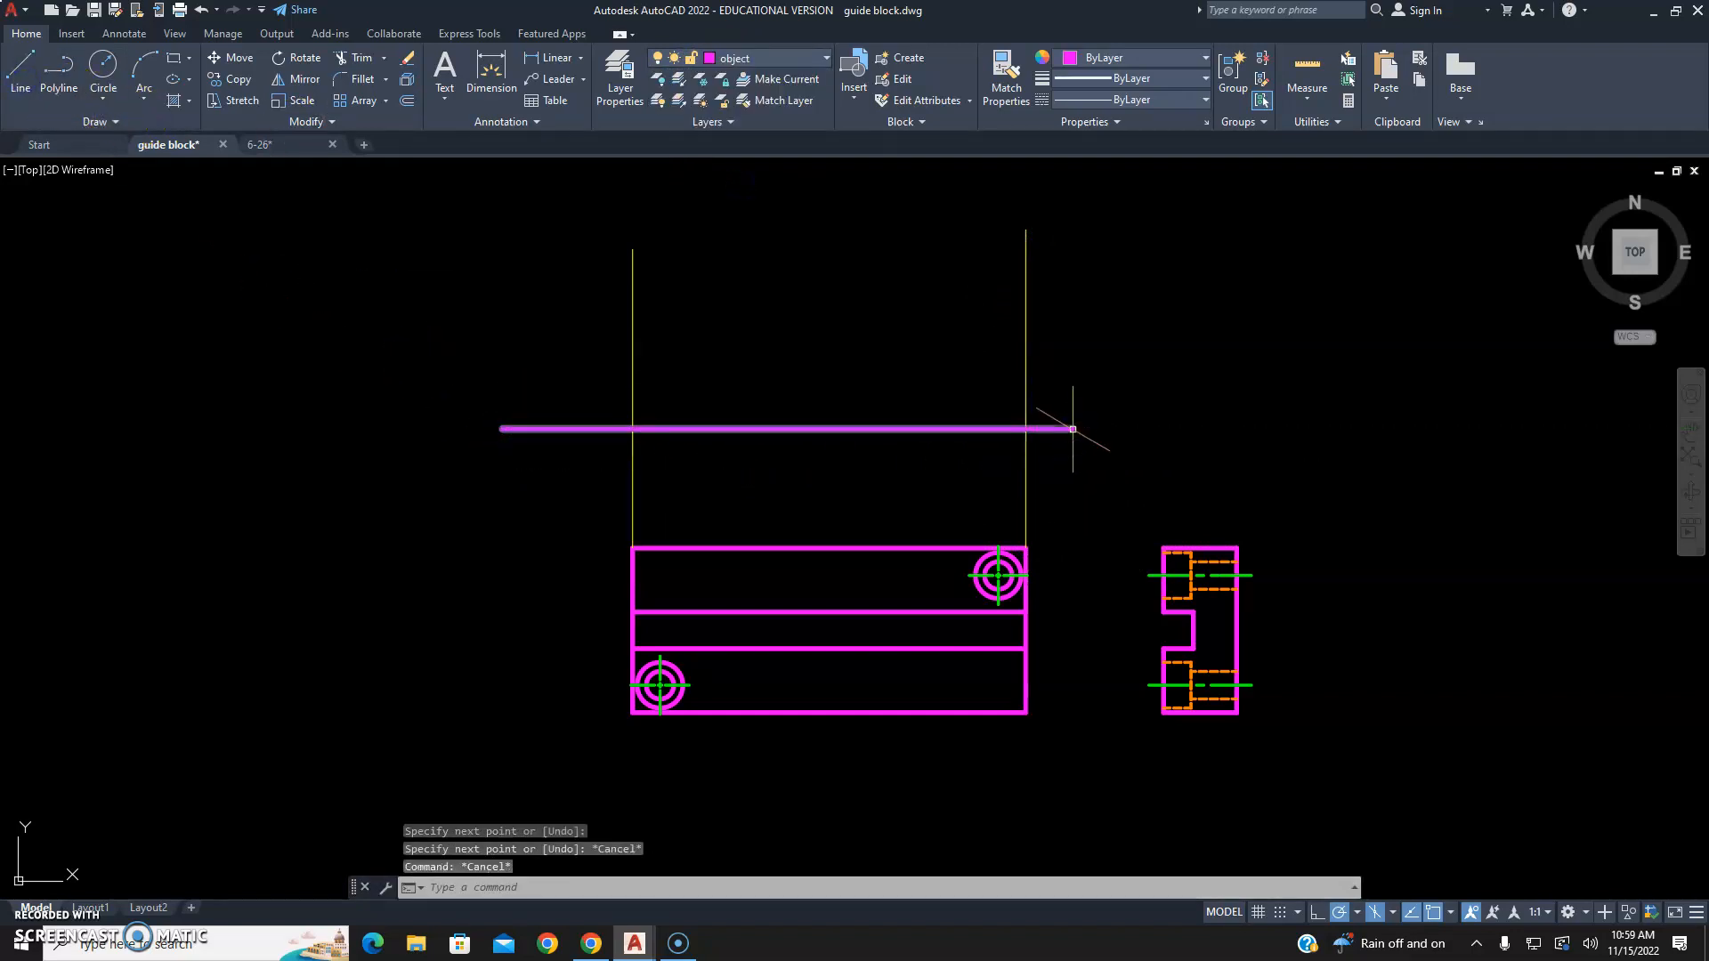
Offset the horizontal line upward by 0.5 for the top view's upper edge.
key("Return")
type(".")
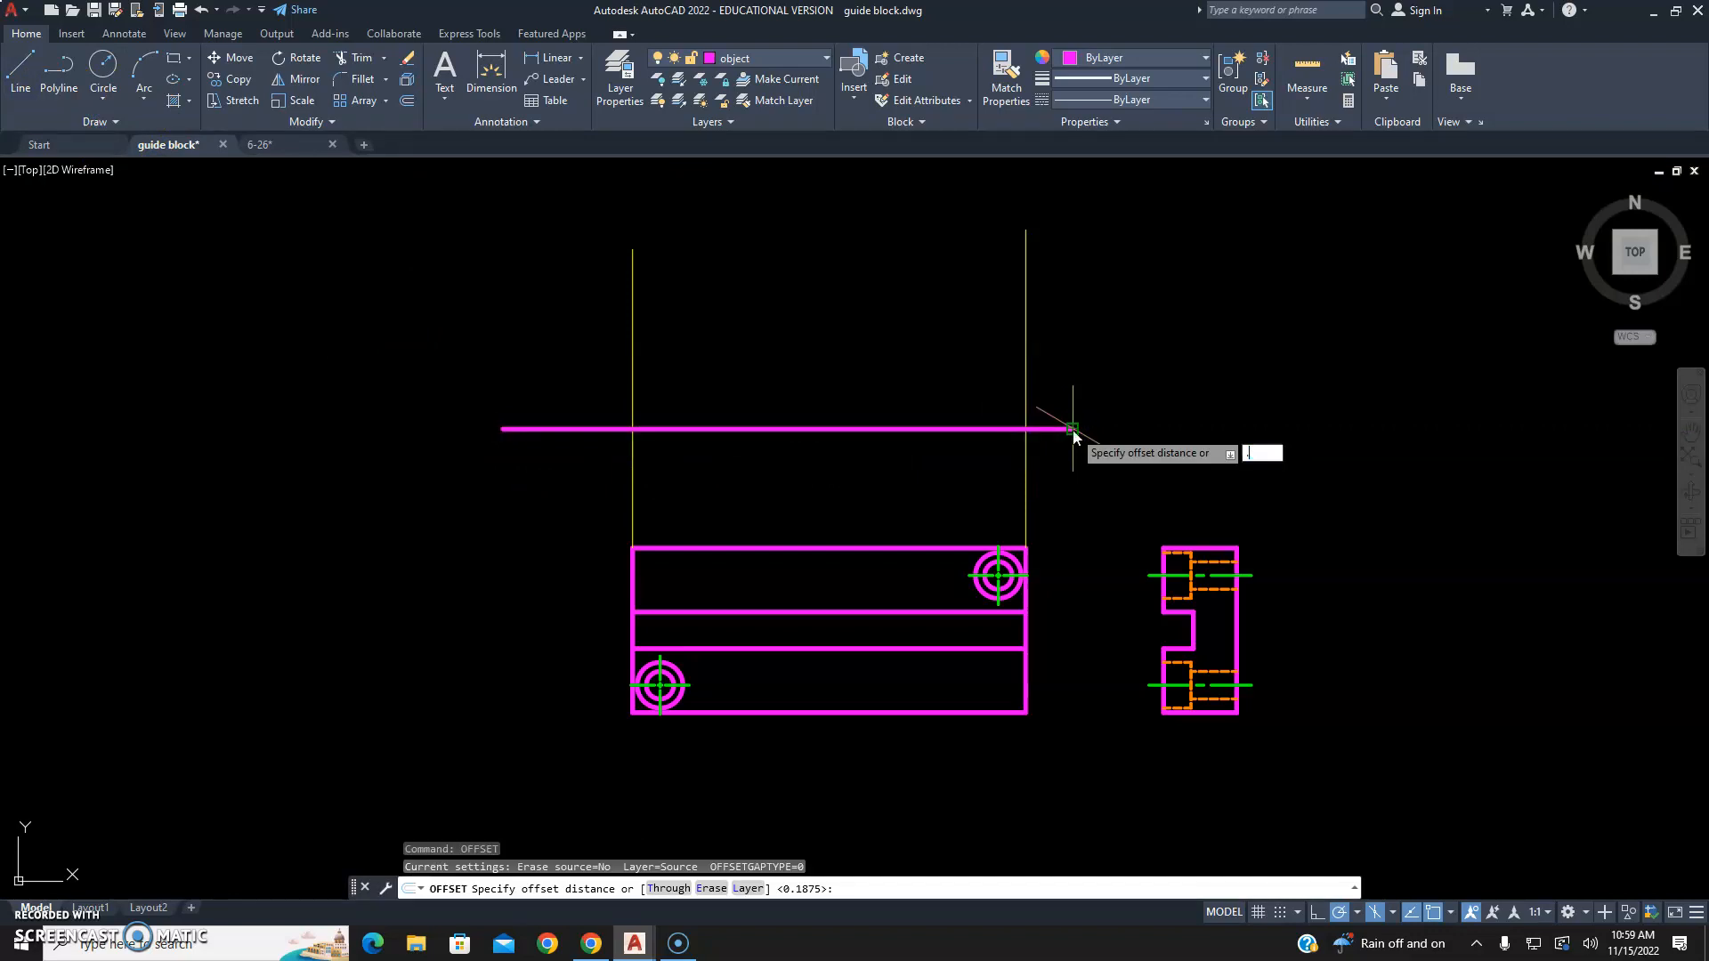
type("5")
key("Return")
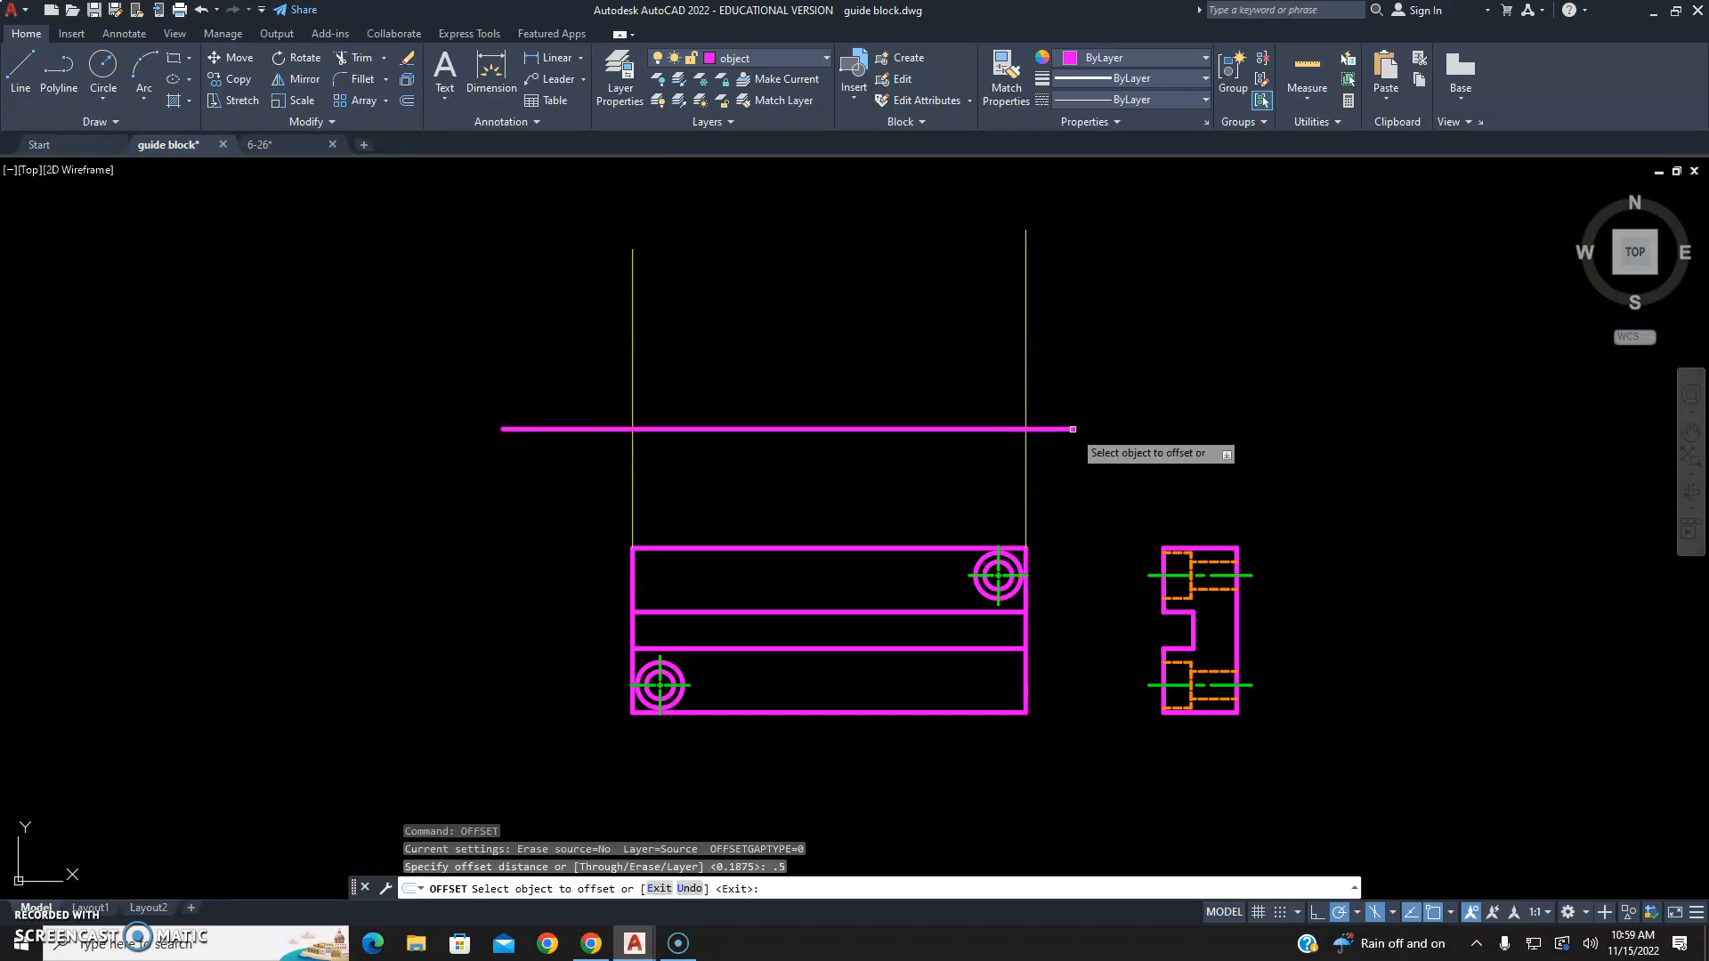
left_click(973, 431)
left_click(972, 389)
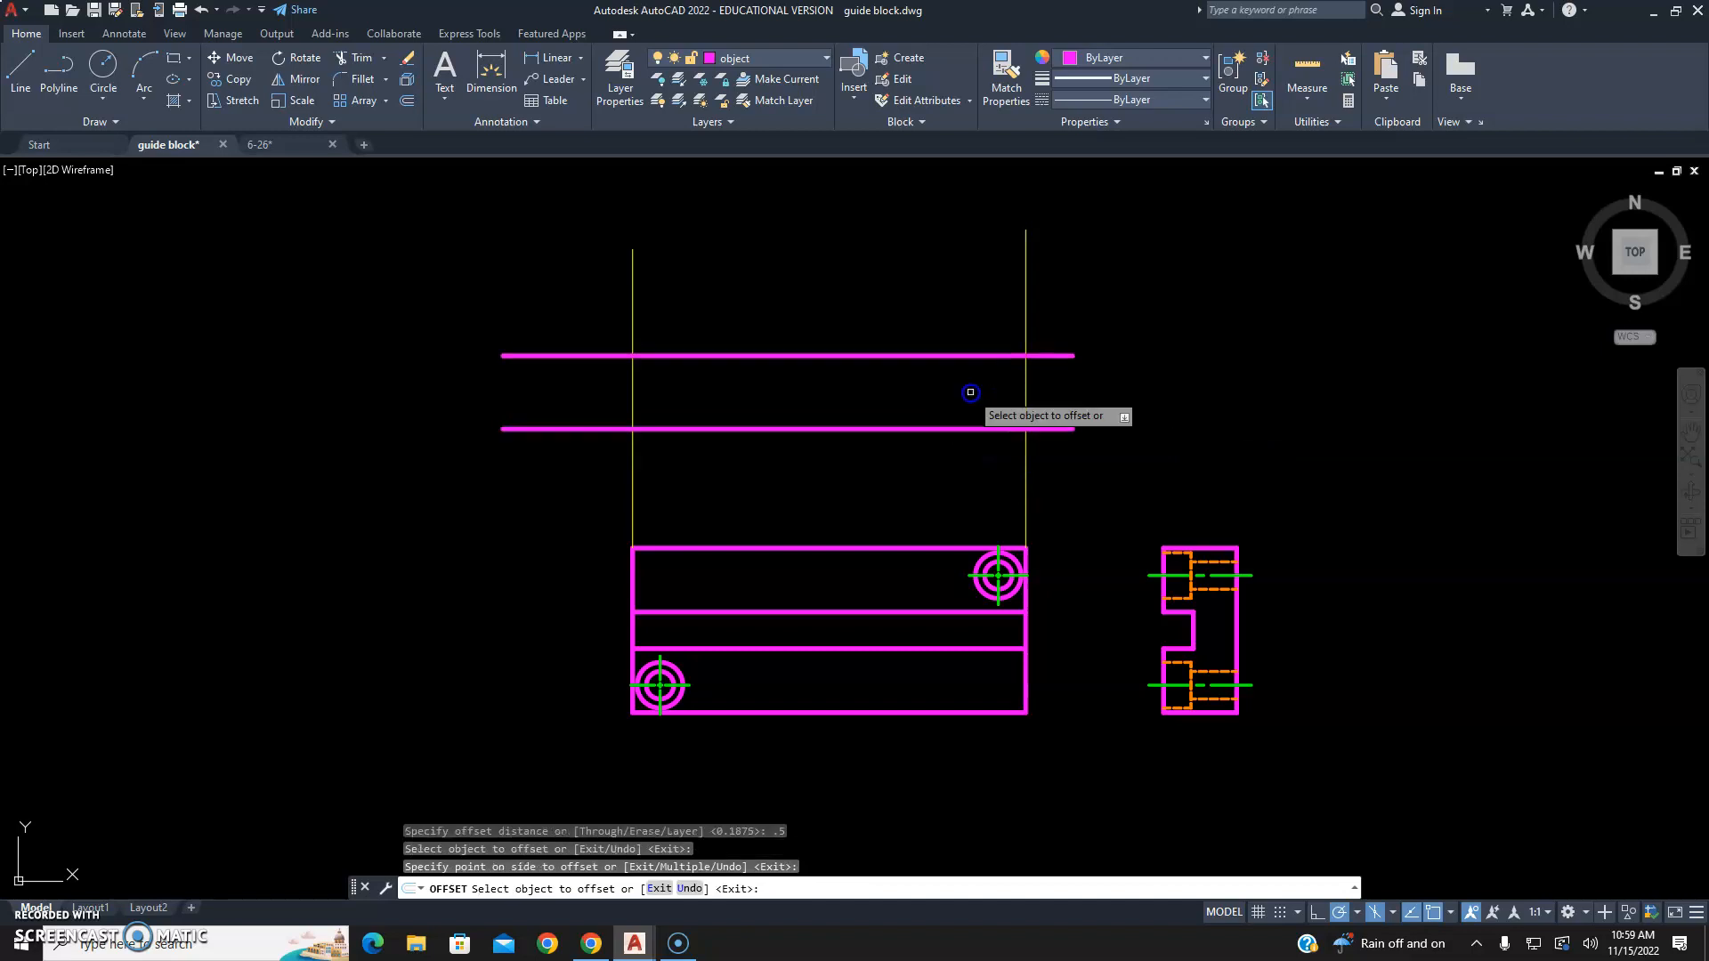
key("Escape")
Draw the top view's left edge along the left projection line, from the lower horizontal line to just above the upper one.
left_click(19, 70)
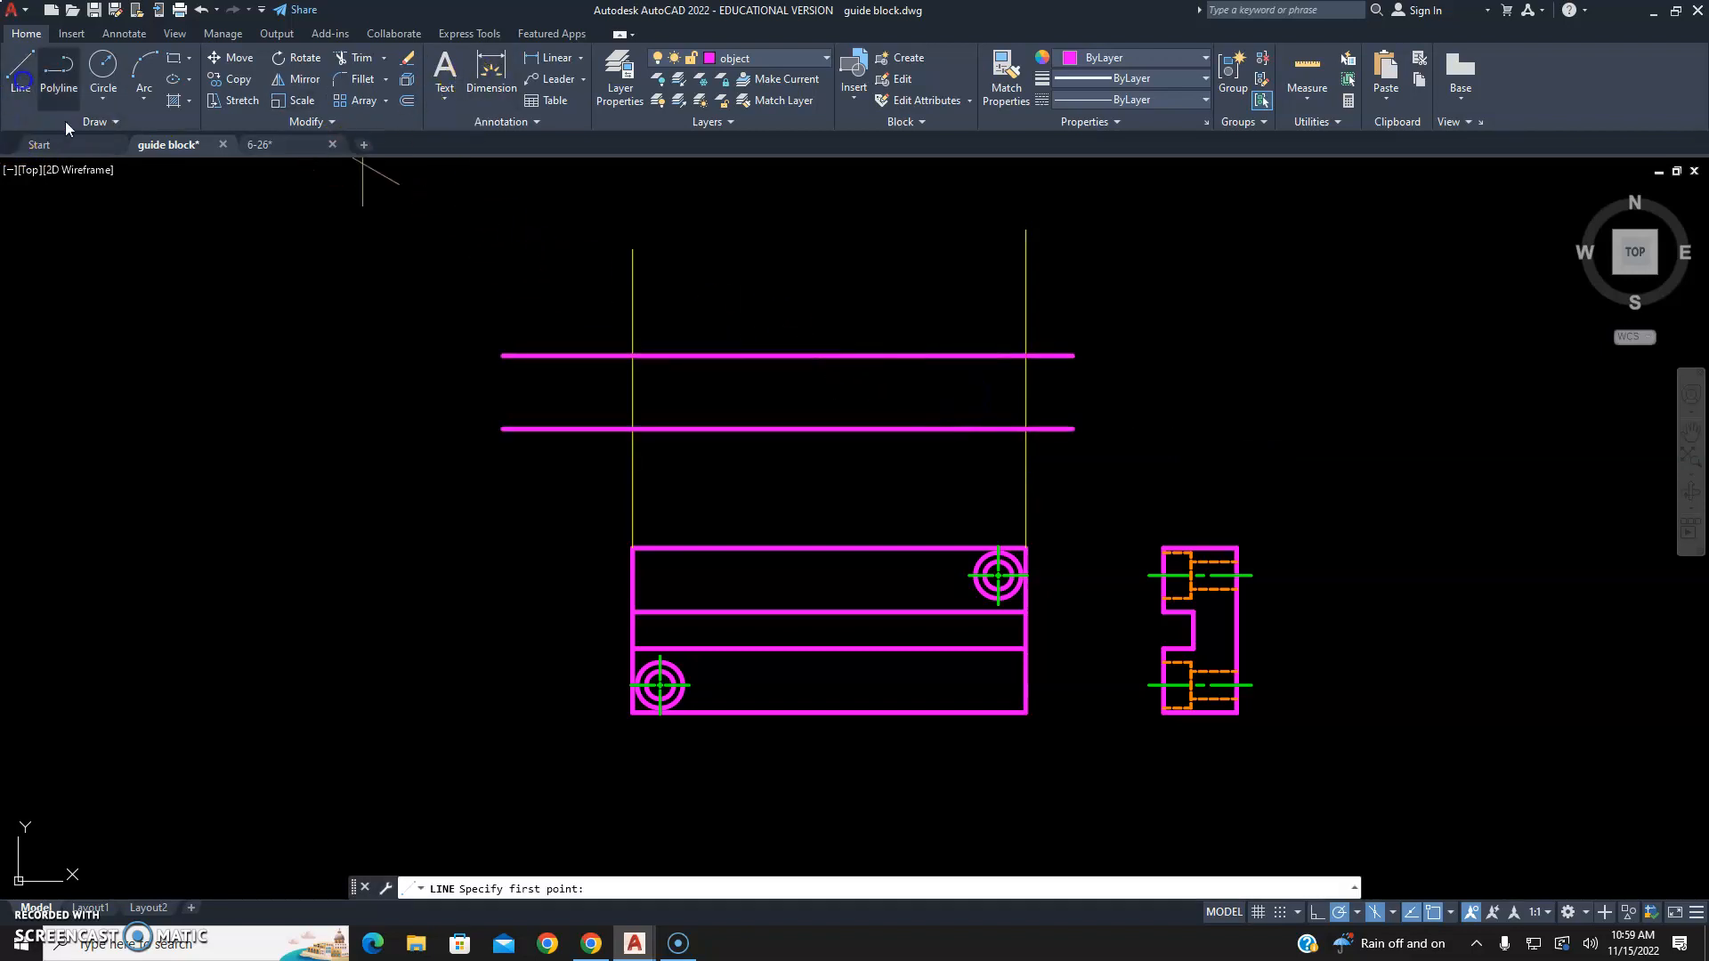
left_click(631, 429)
left_click(631, 345)
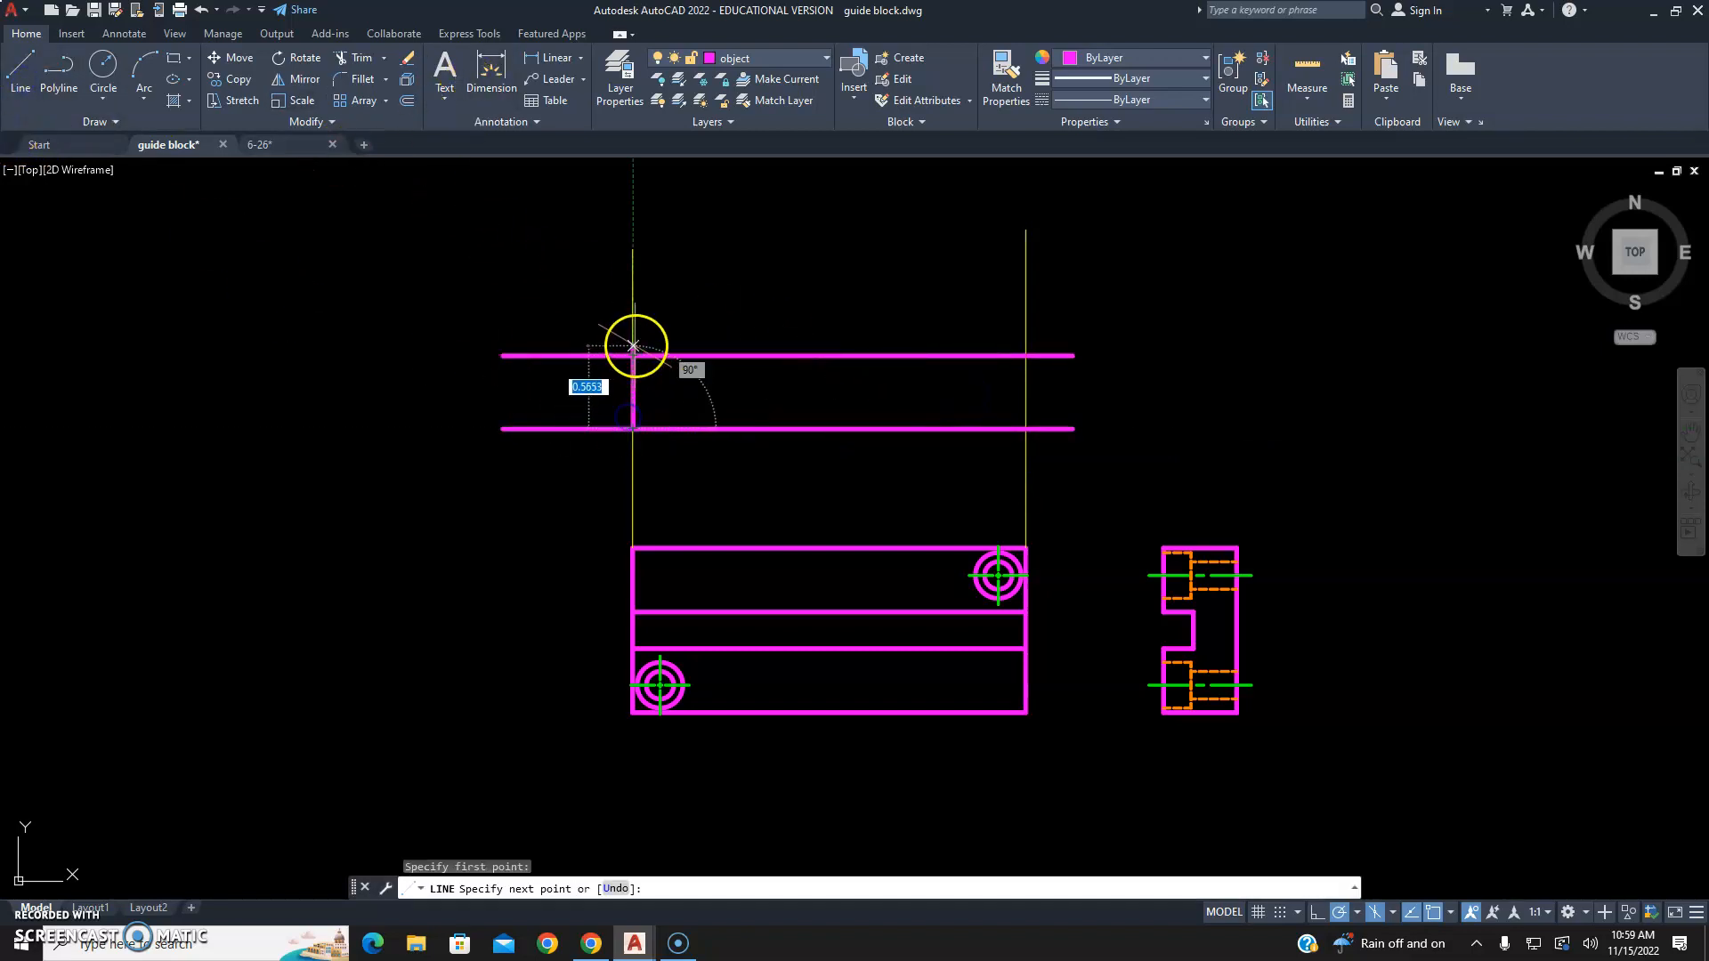
key("Escape")
key("Escape")
Draw the top view's right edge along the right projection line, from the upper horizontal line to the lower one.
right_click(926, 294)
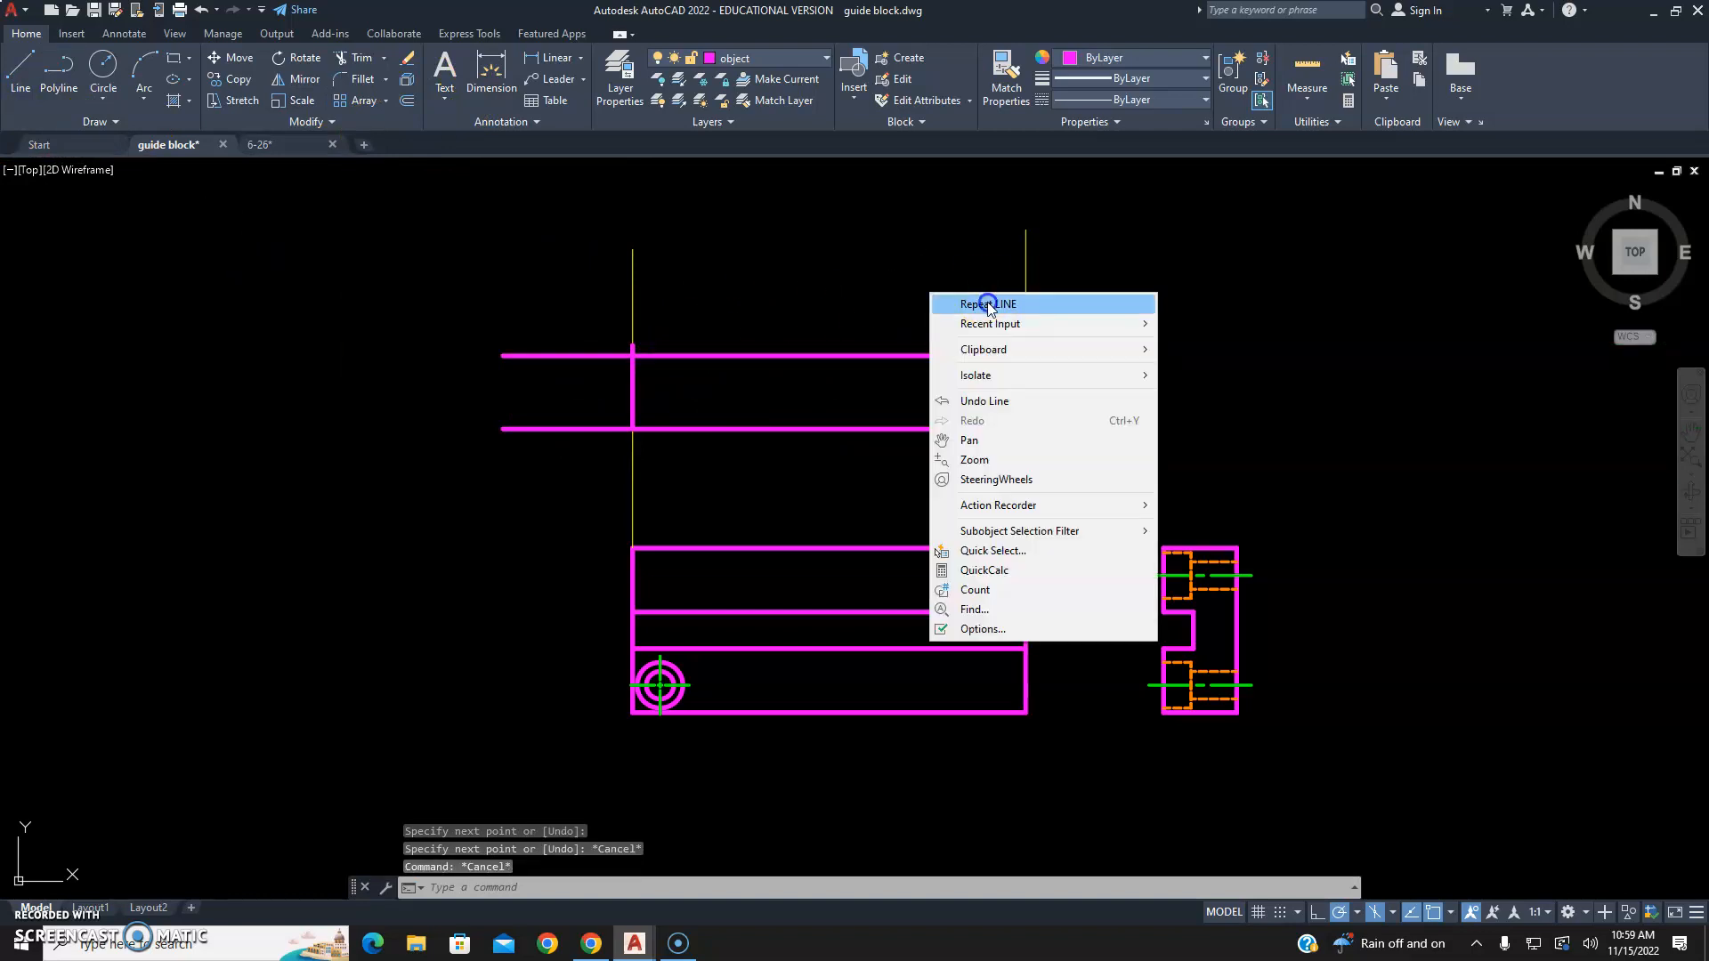
left_click(983, 304)
left_click(1026, 356)
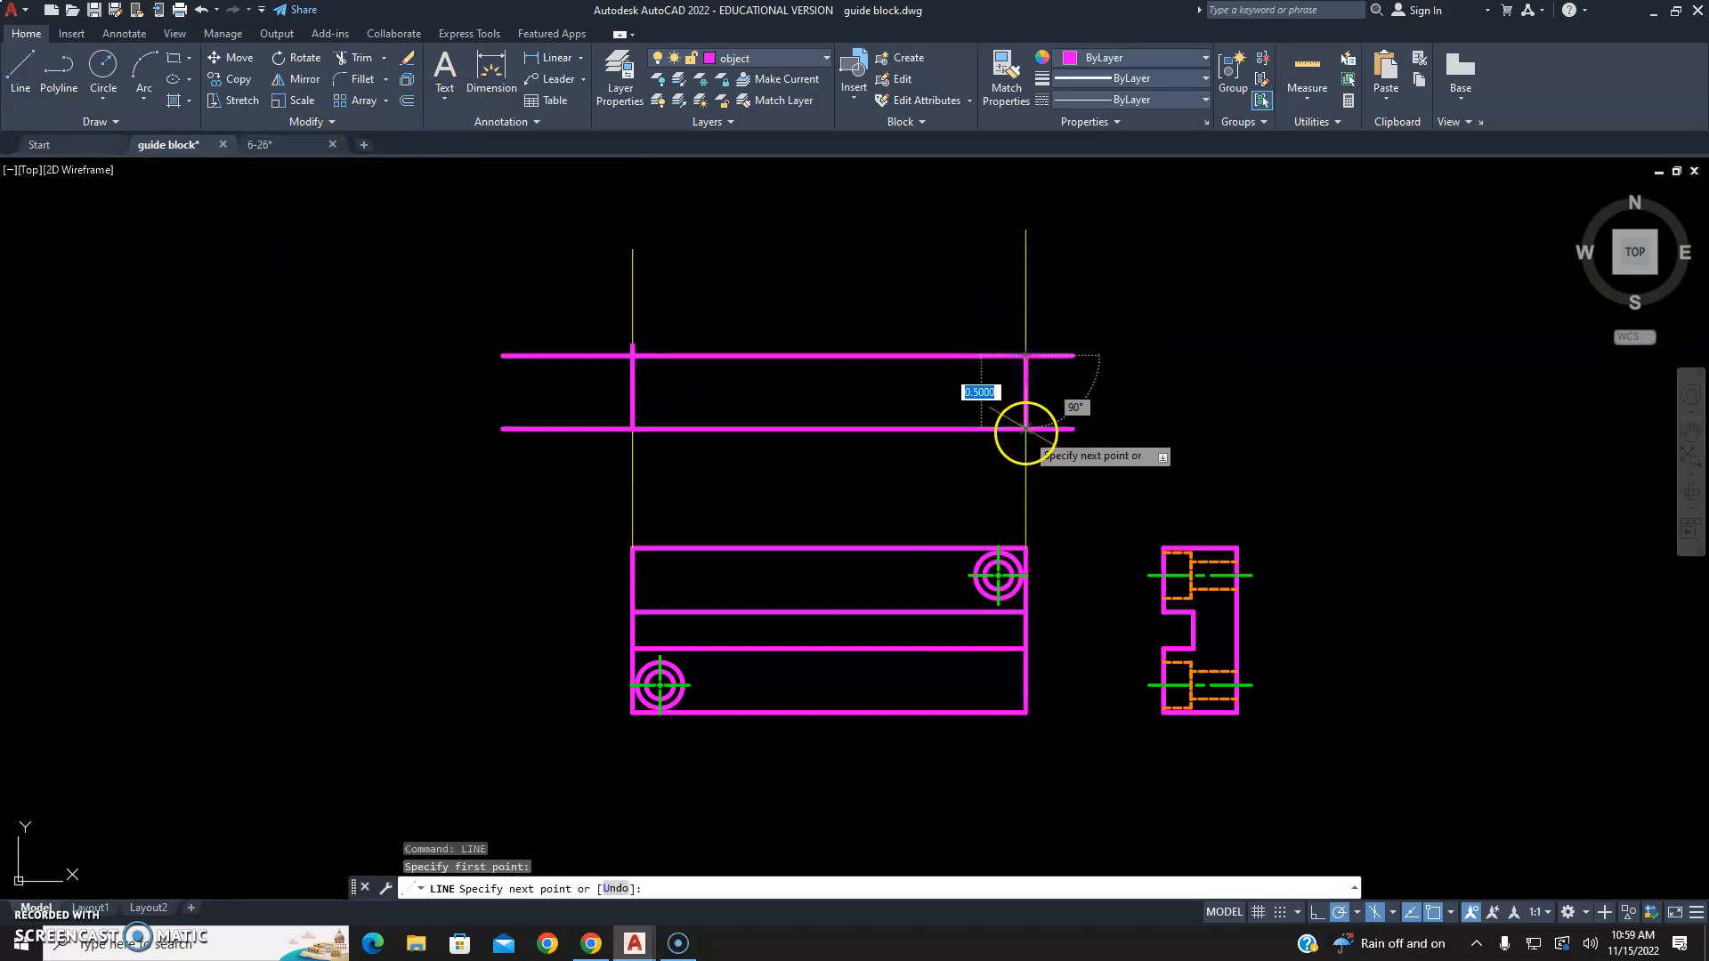
left_click(1026, 429)
key("Escape")
key("Escape")
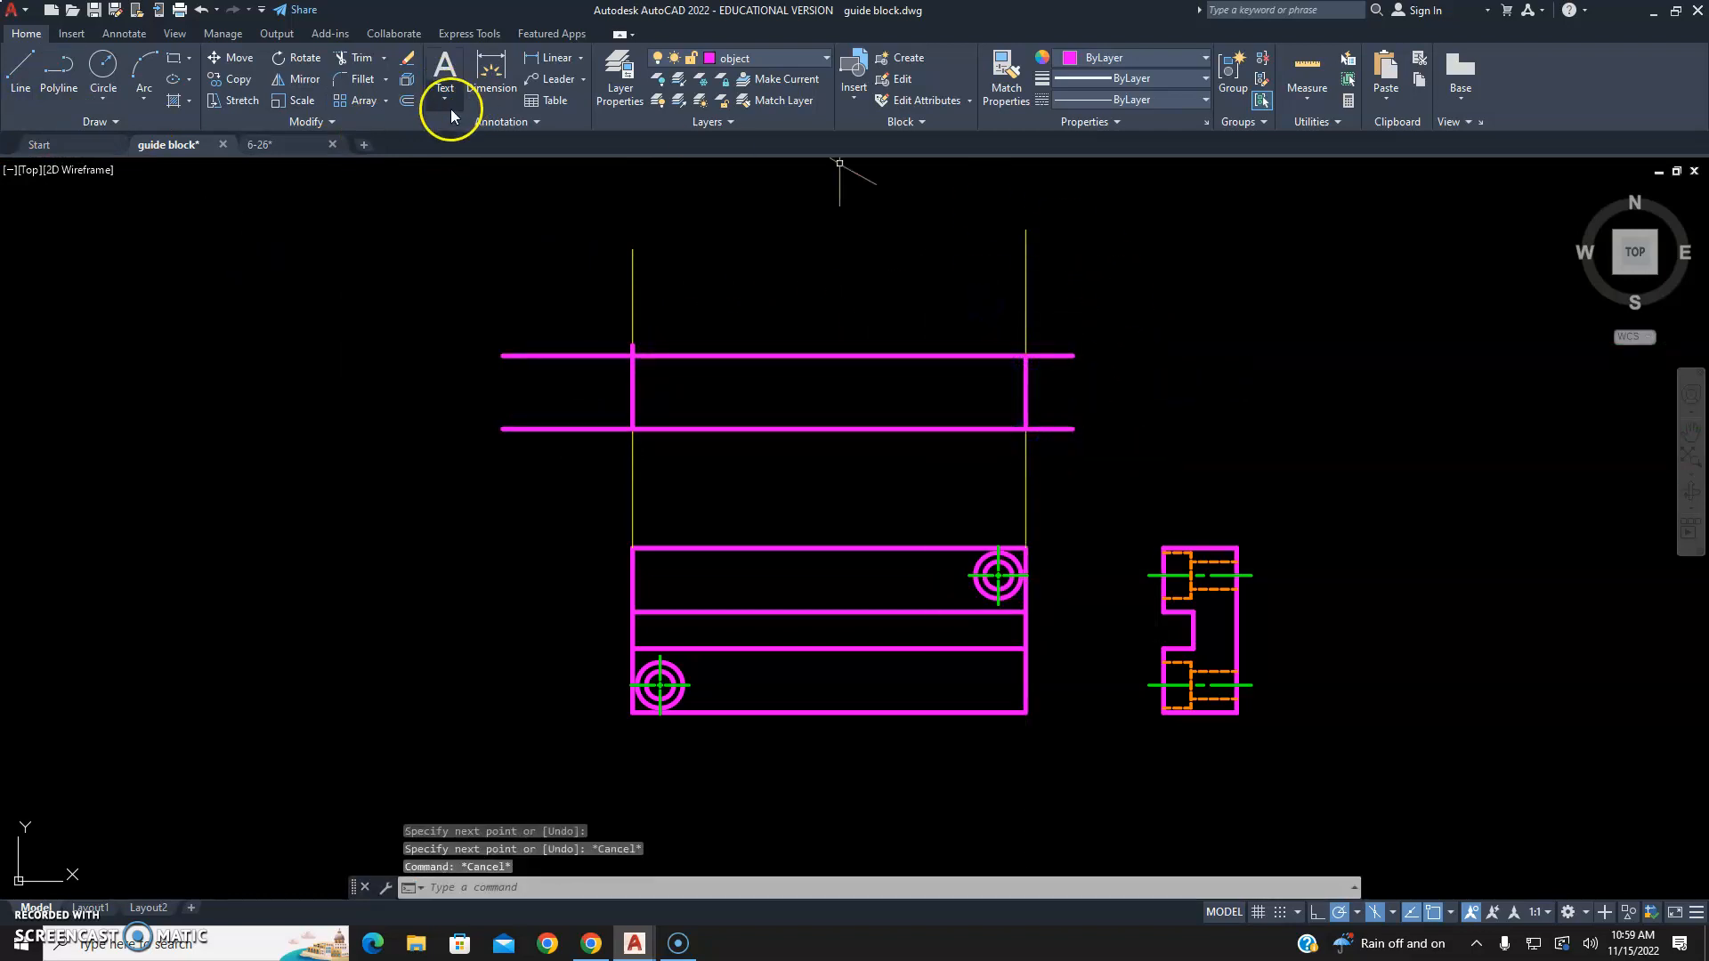
Delete the two vertical projection lines between the front view and the top view.
left_click(1141, 454)
left_click(573, 488)
key("Delete")
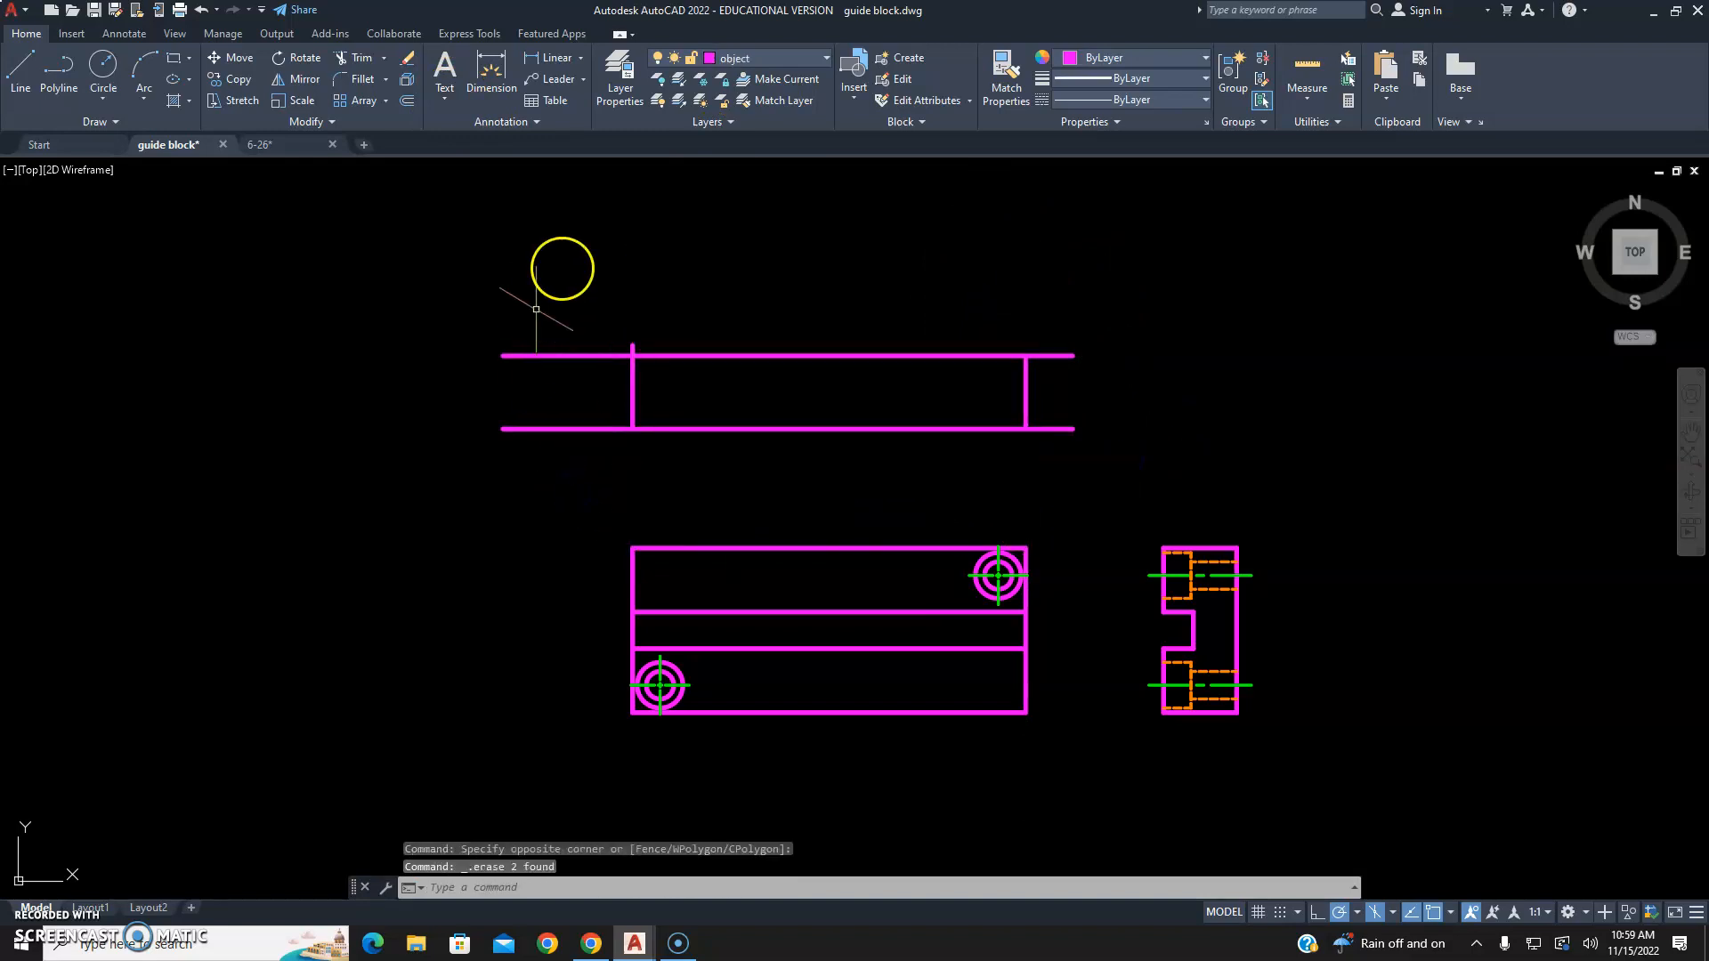
Trim the horizontal and vertical line ends that overhang the top view's corners, leaving a clean rectangle.
left_click(351, 60)
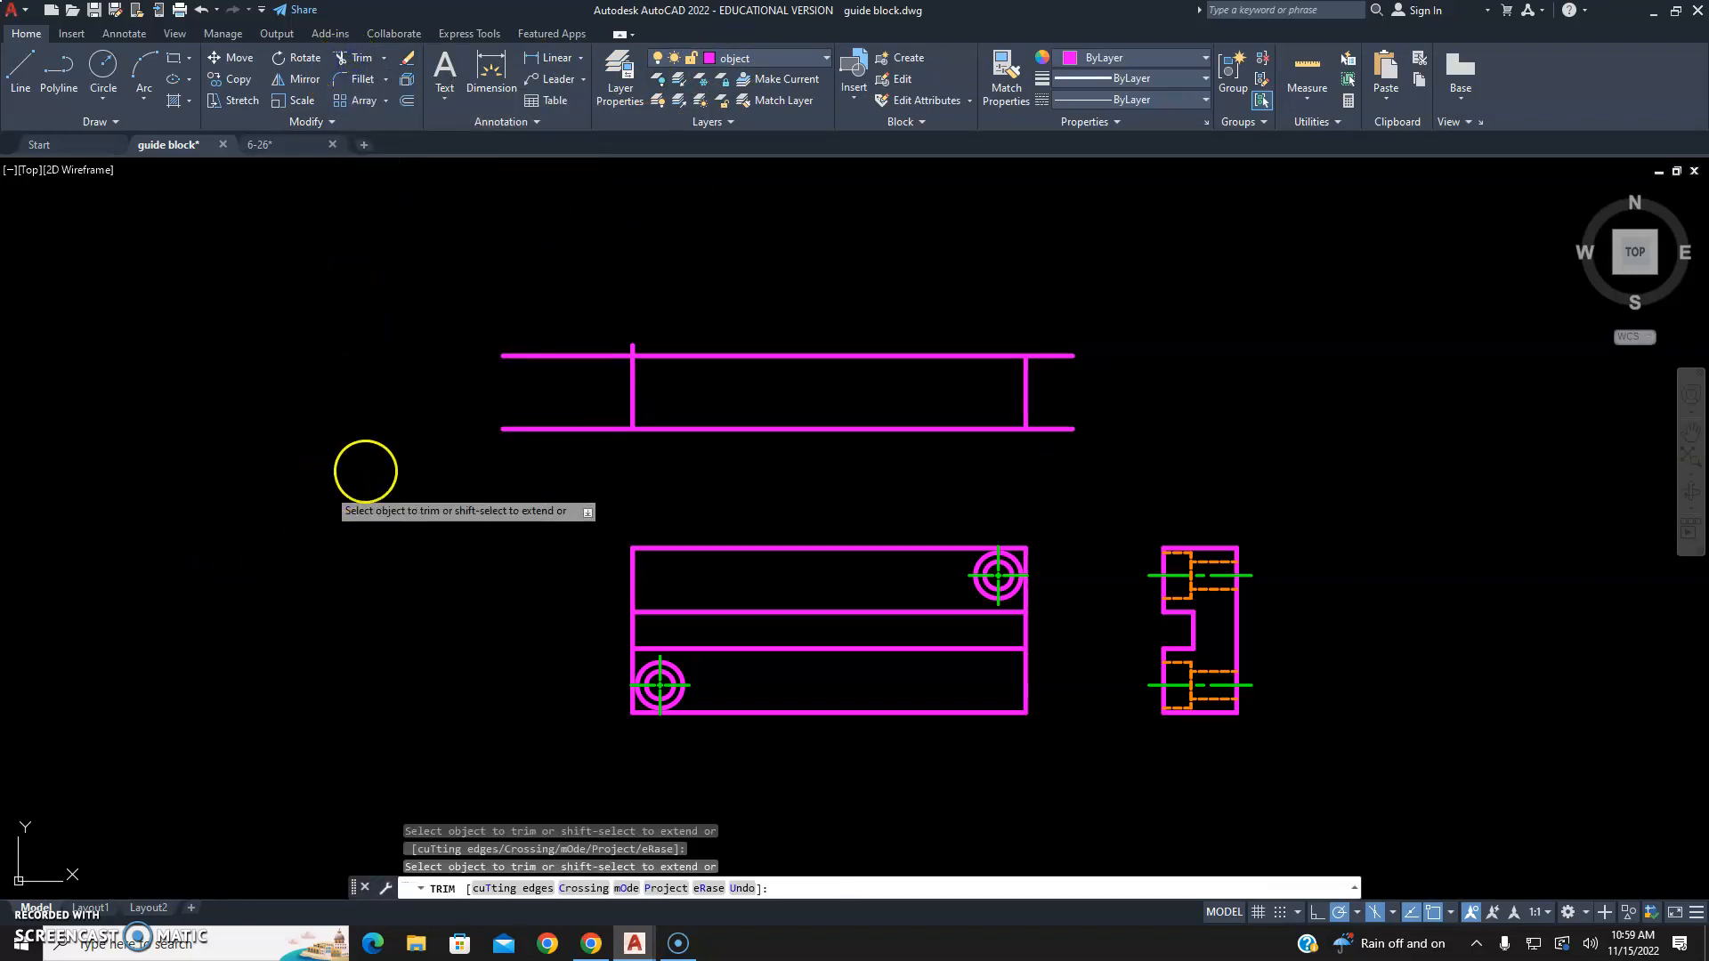
left_click(553, 309)
left_click(561, 479)
key("Return")
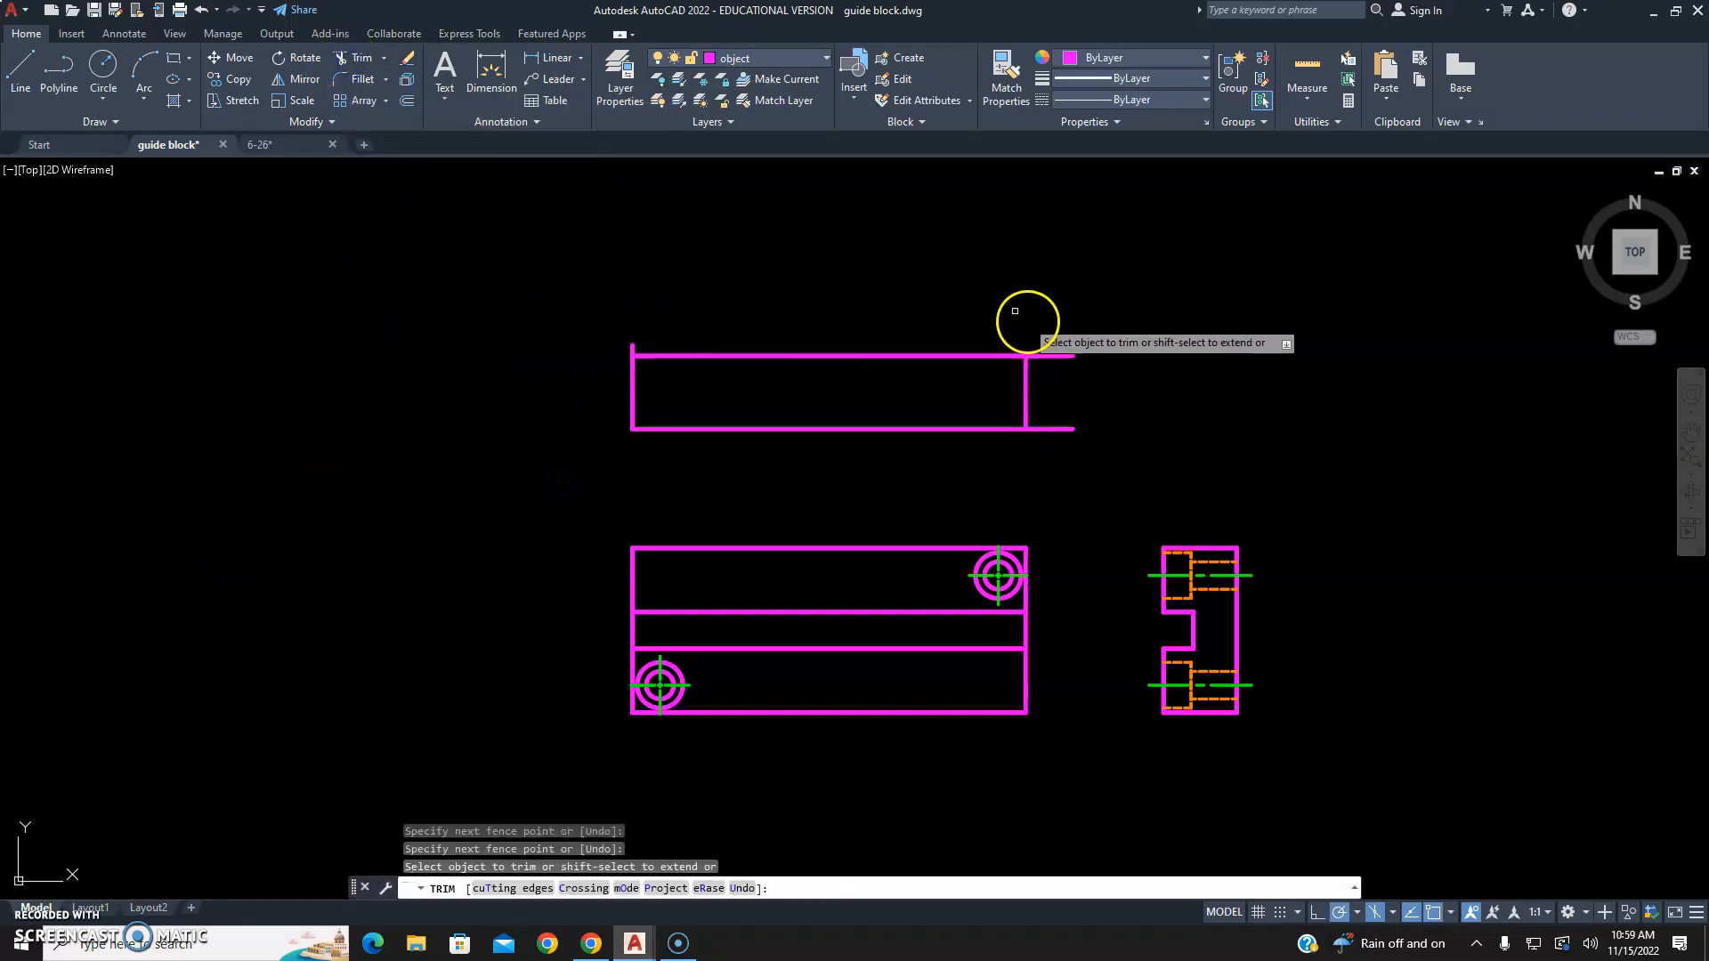
left_click(1025, 331)
left_click(1061, 458)
key("Return")
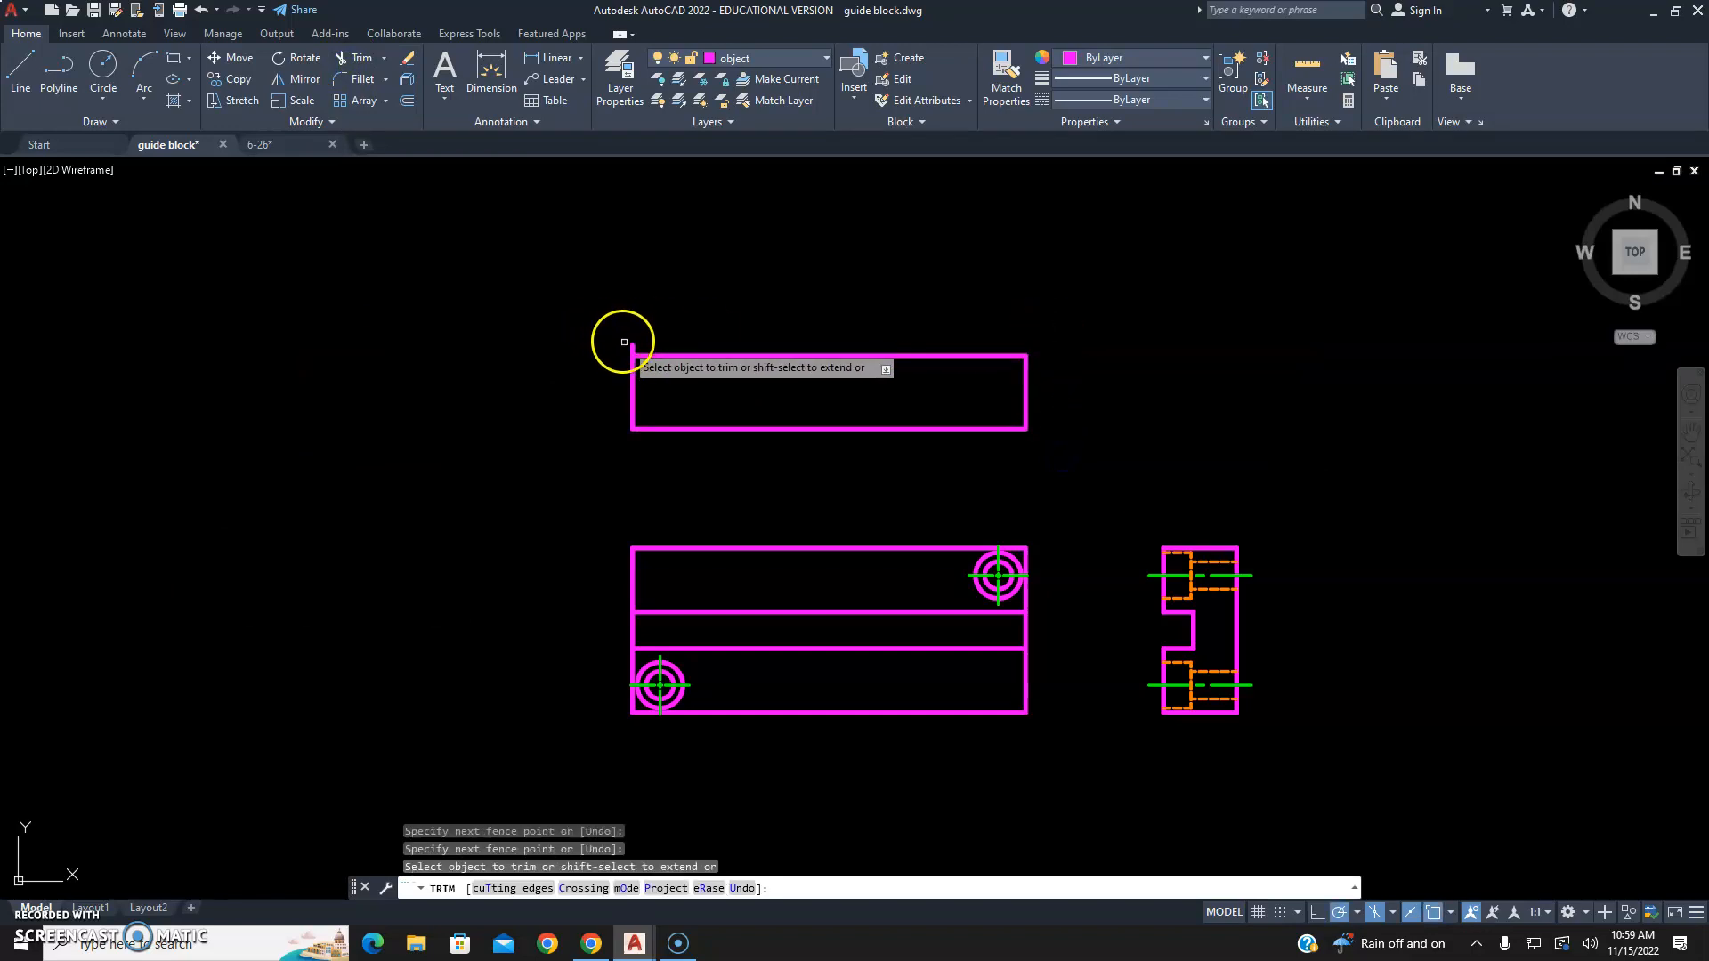
key("Return")
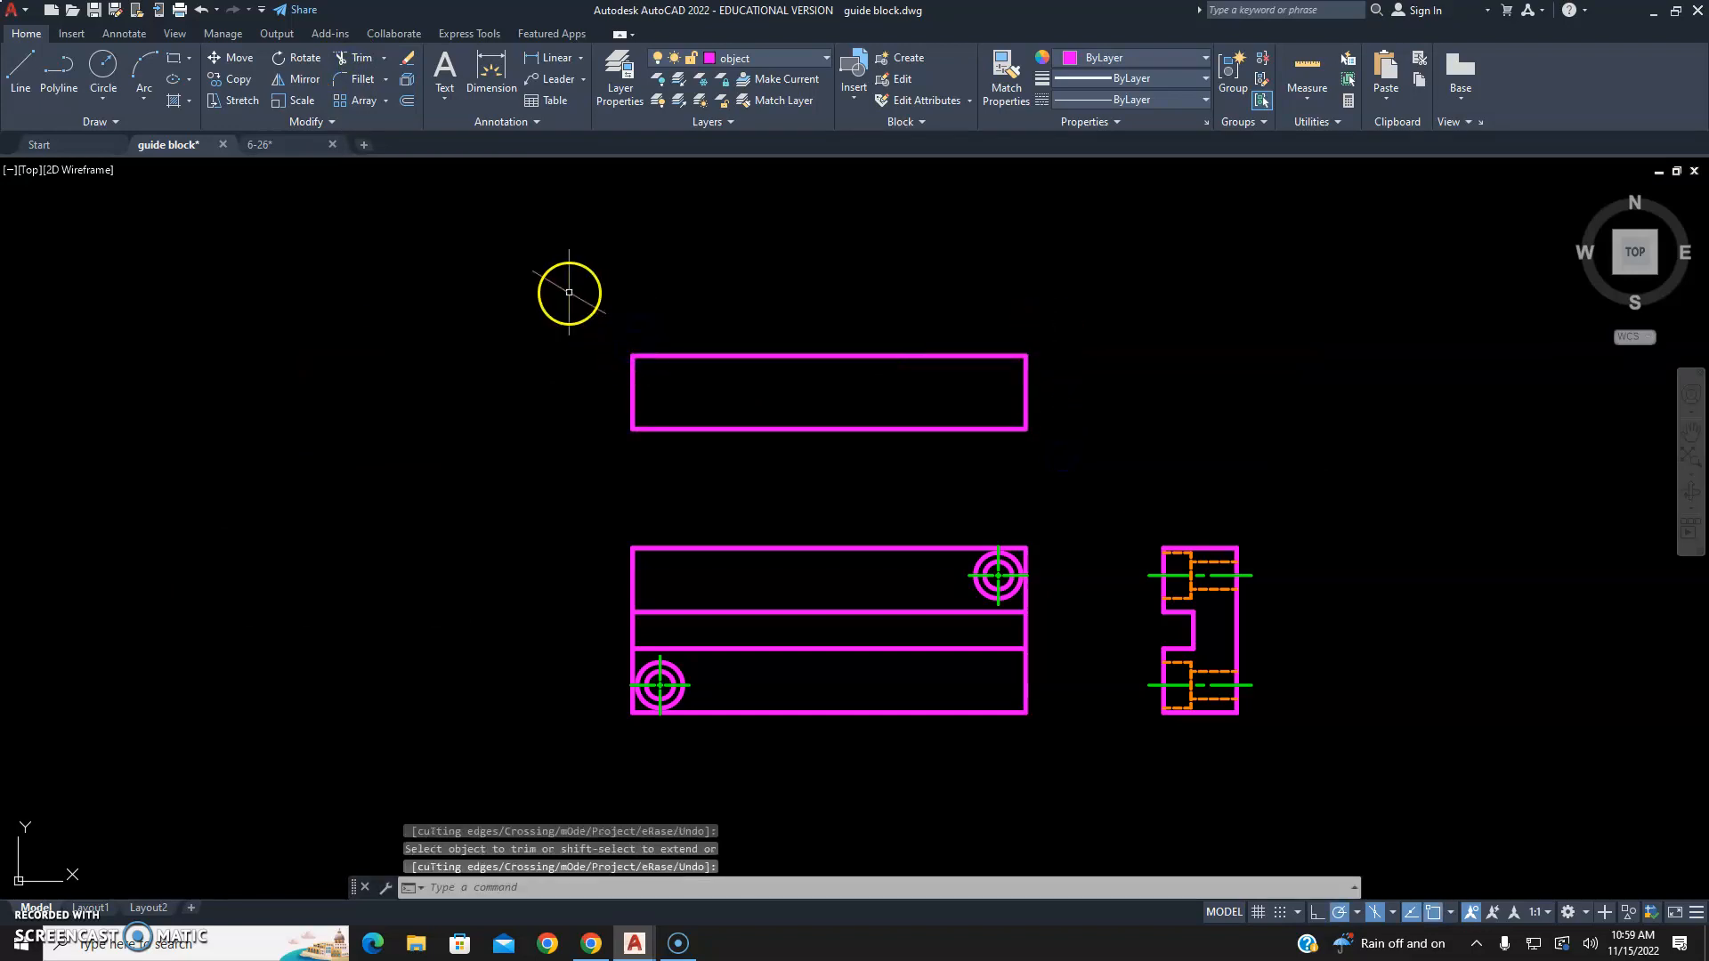
key("Escape")
key("Escape")
key("Escape")
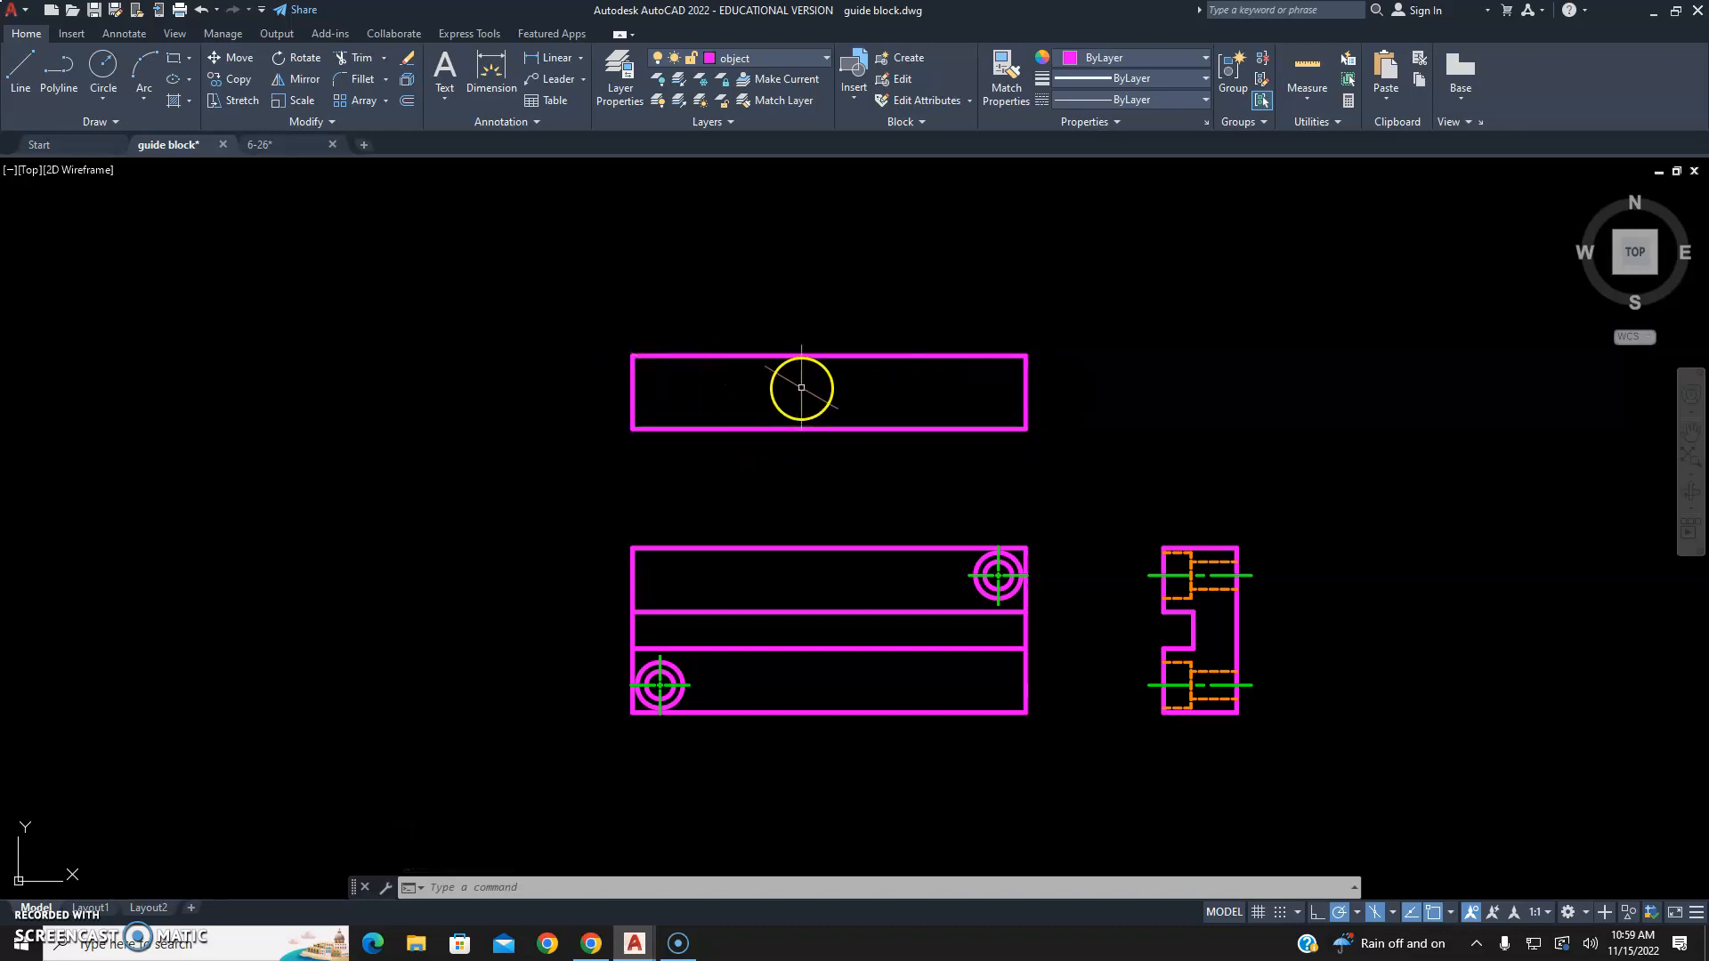
Offset the top view's lower edge upward by 13/64 to mark the depth of the slot.
scroll(824, 382, "up", 2)
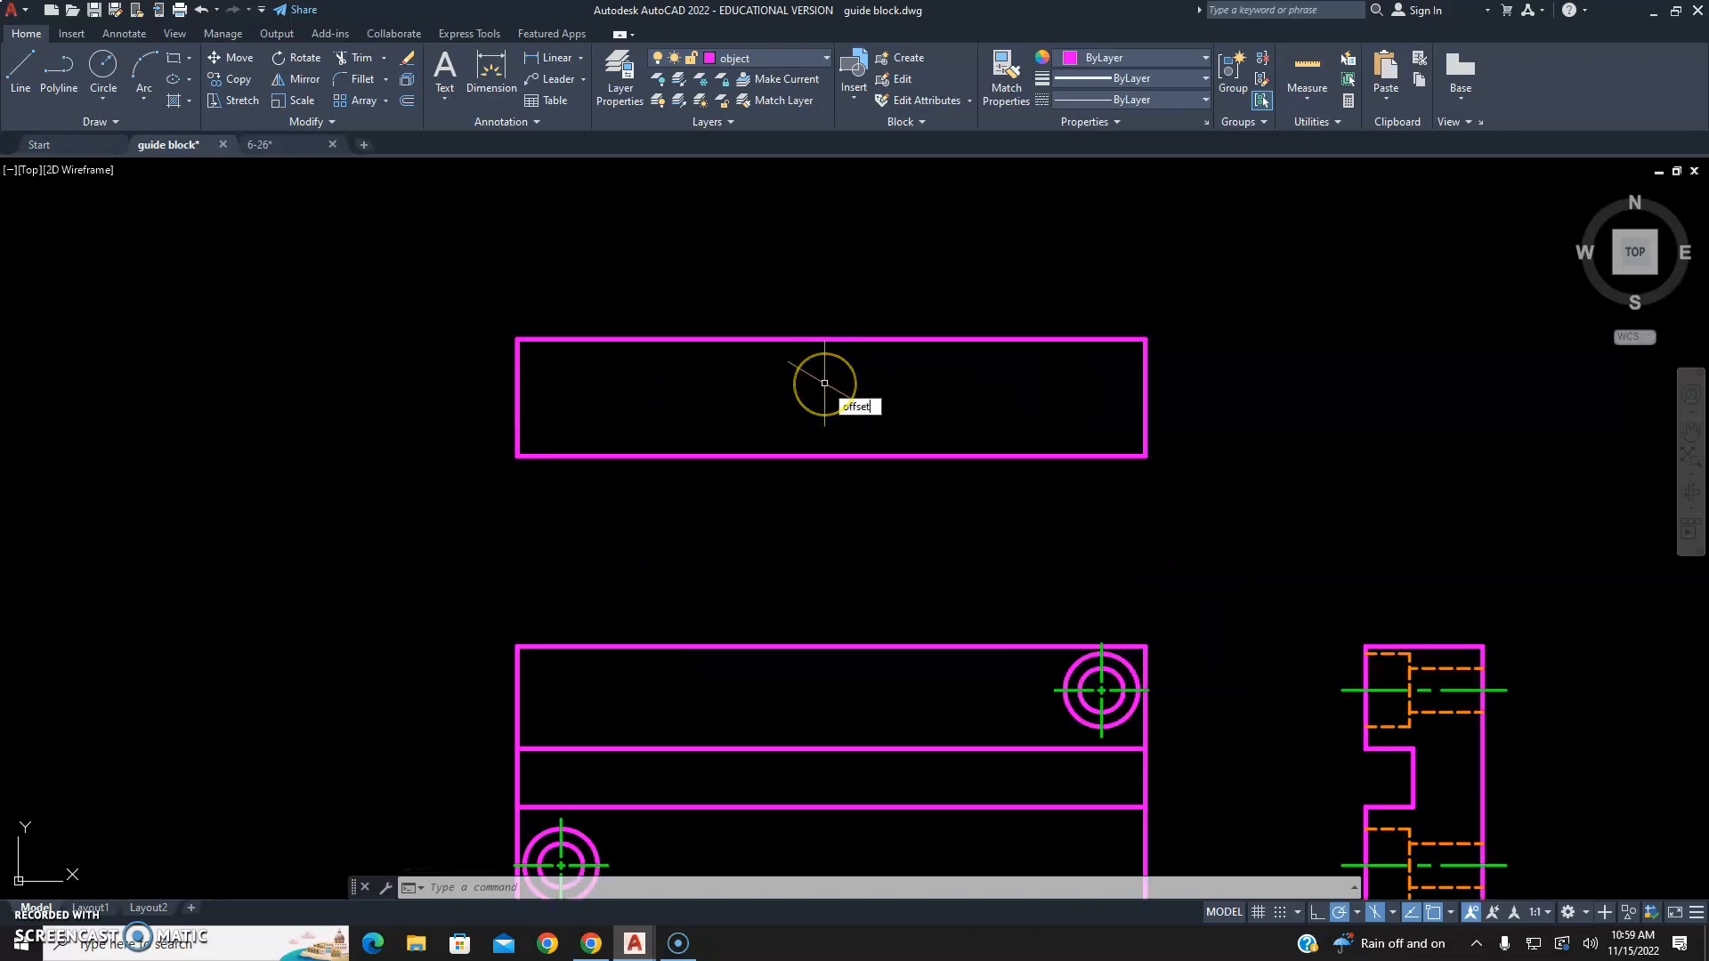
key("Return")
type("13/")
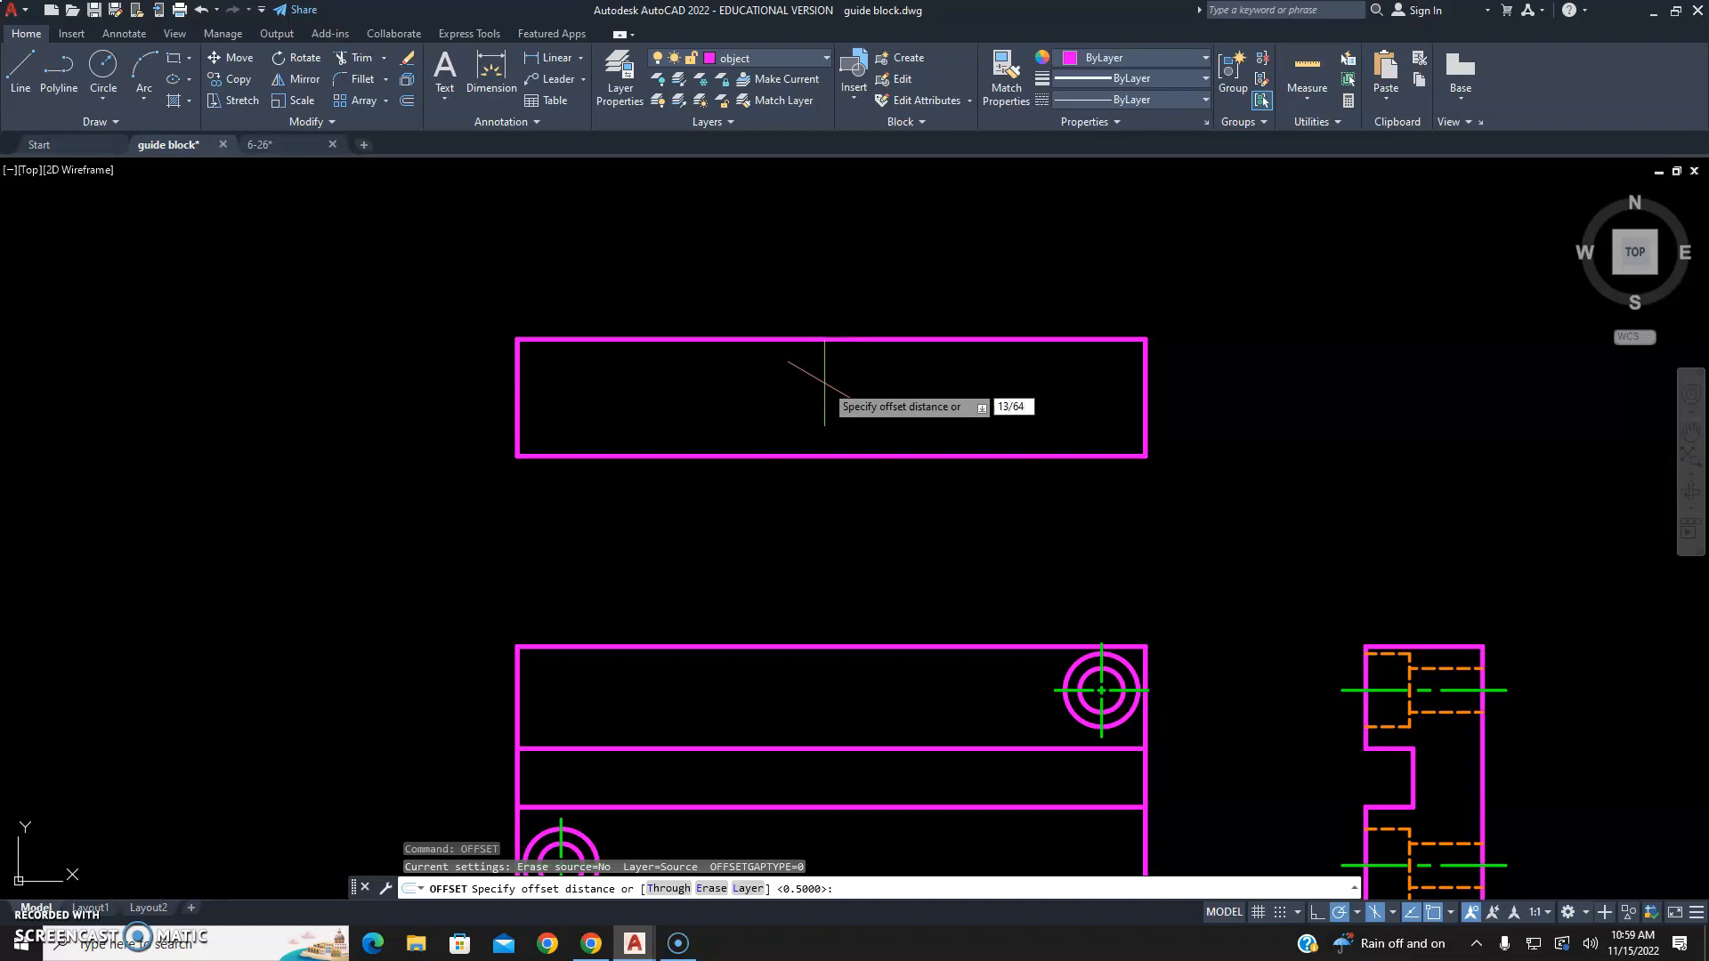
type("64")
key("Return")
left_click(845, 457)
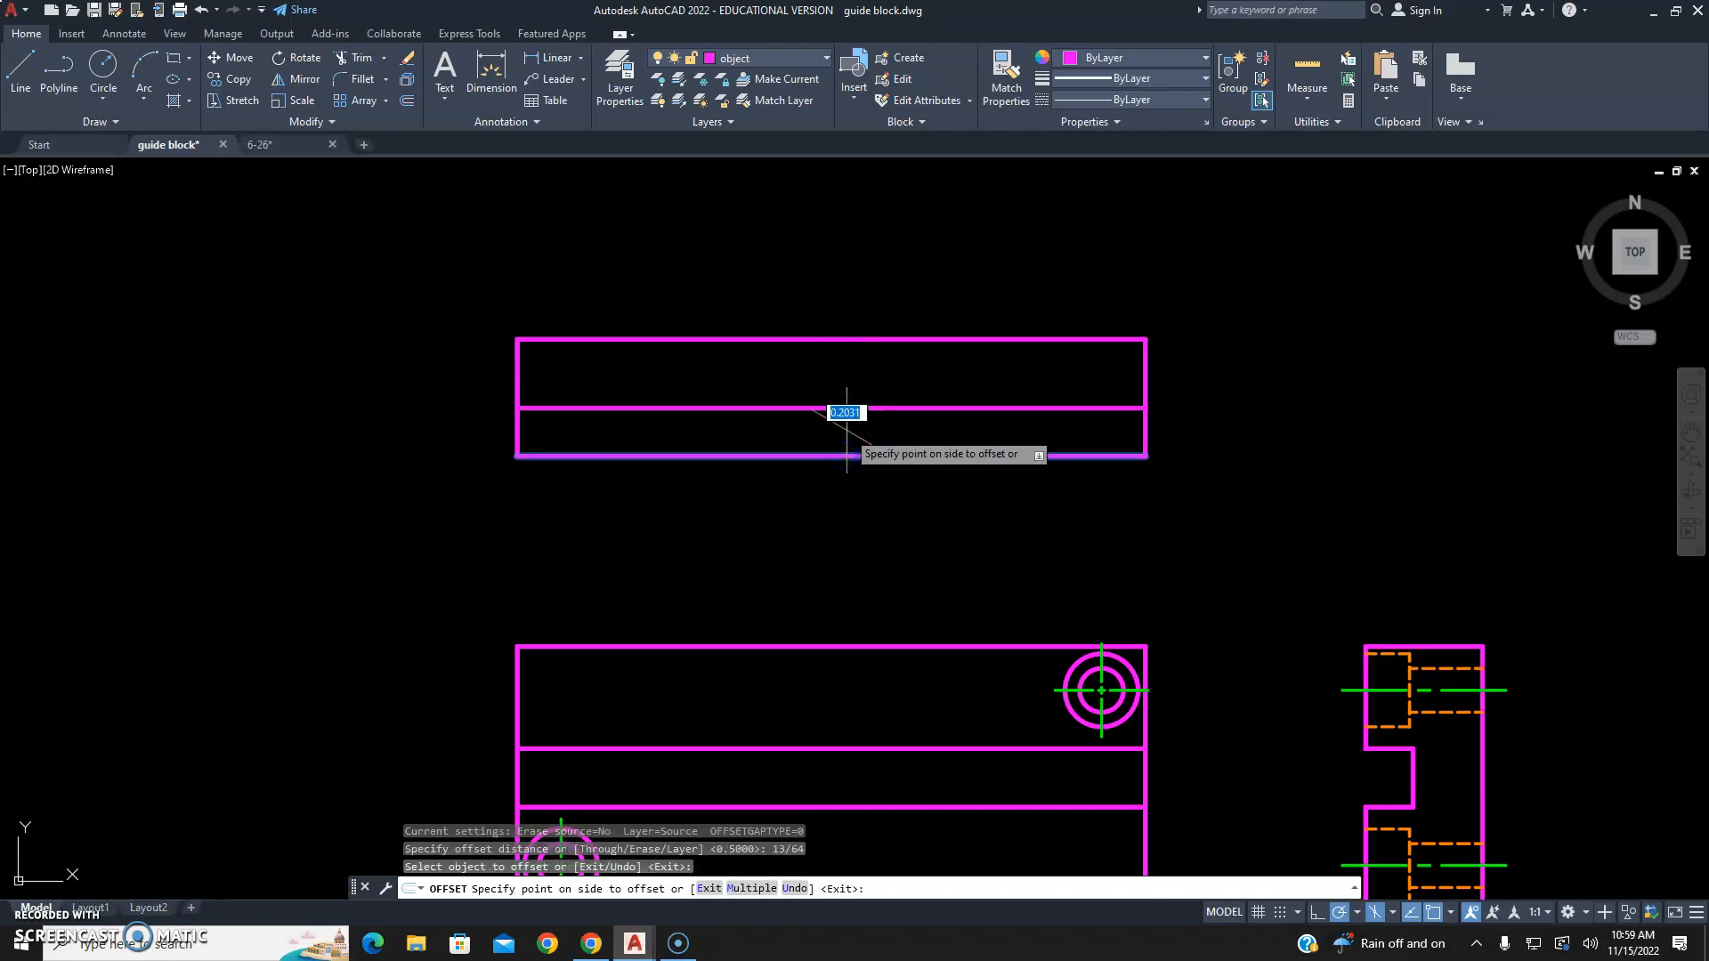
left_click(847, 429)
key("Escape")
Move the offset slot line in the top view to the layer for hidden lines.
left_click(834, 404)
left_click(813, 418)
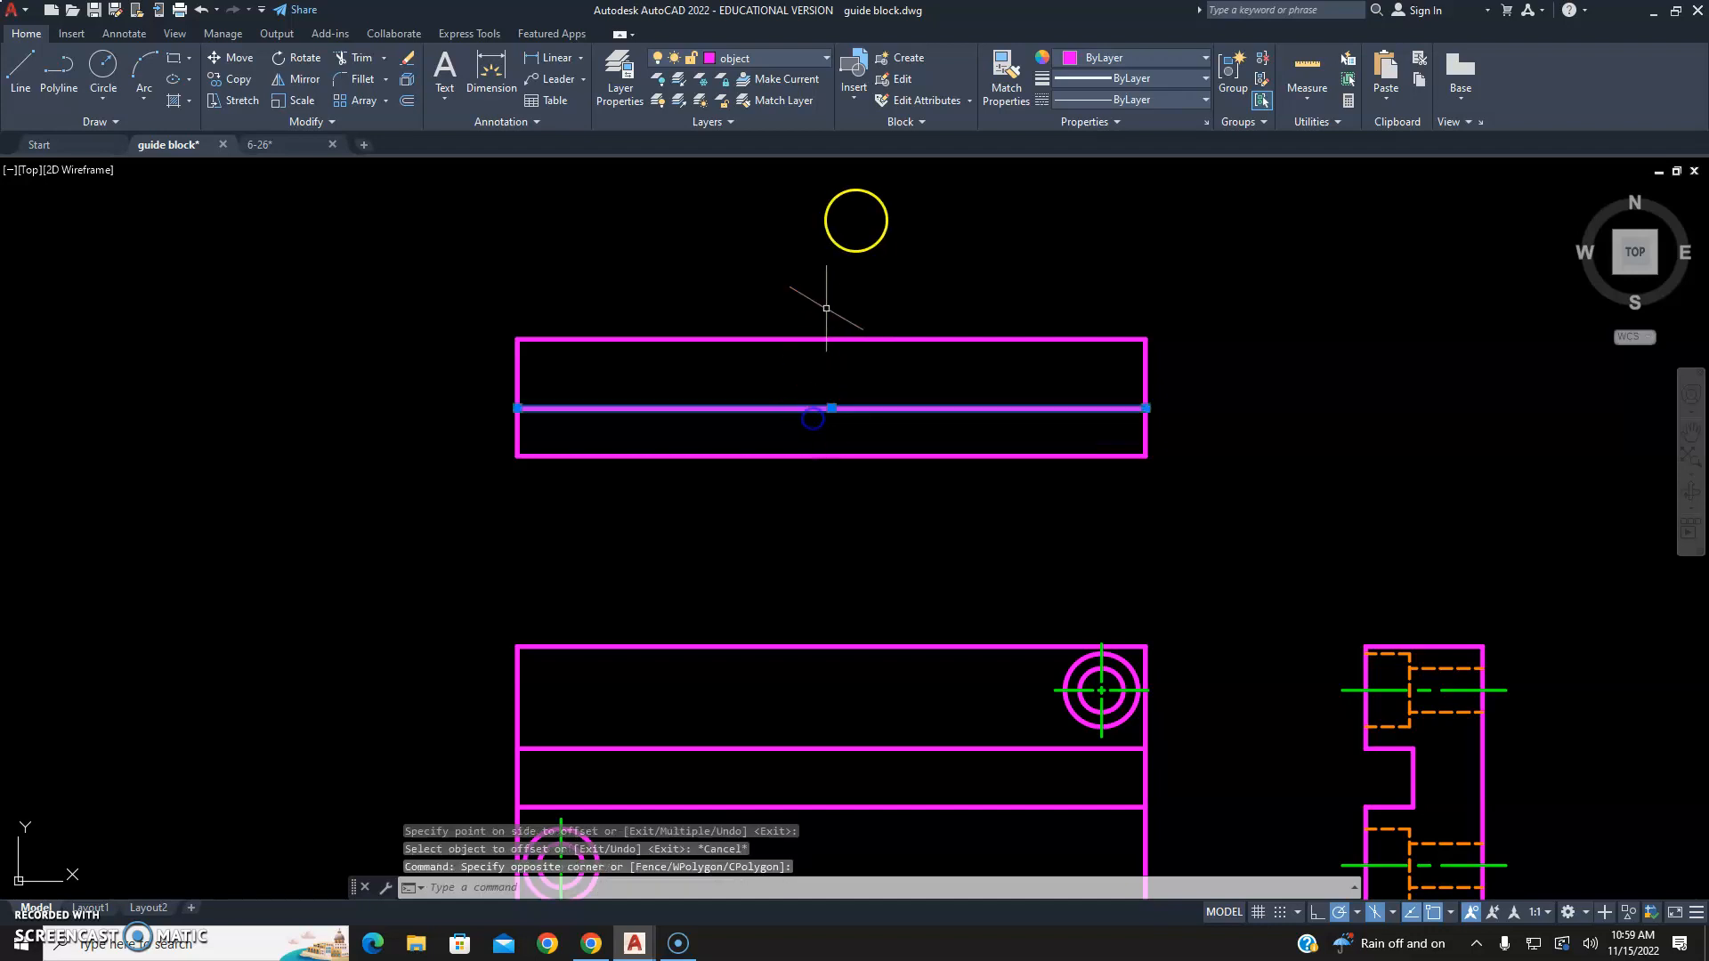
left_click(821, 57)
left_click(762, 160)
key("Escape")
key("Escape")
Copy the right side view's lower counterbored hole, with its centerline, to the empty space beside the top view.
mouse_move(1191, 411)
middle_mouse_down()
mouse_move(1137, 362)
mouse_move(948, 305)
middle_mouse_up()
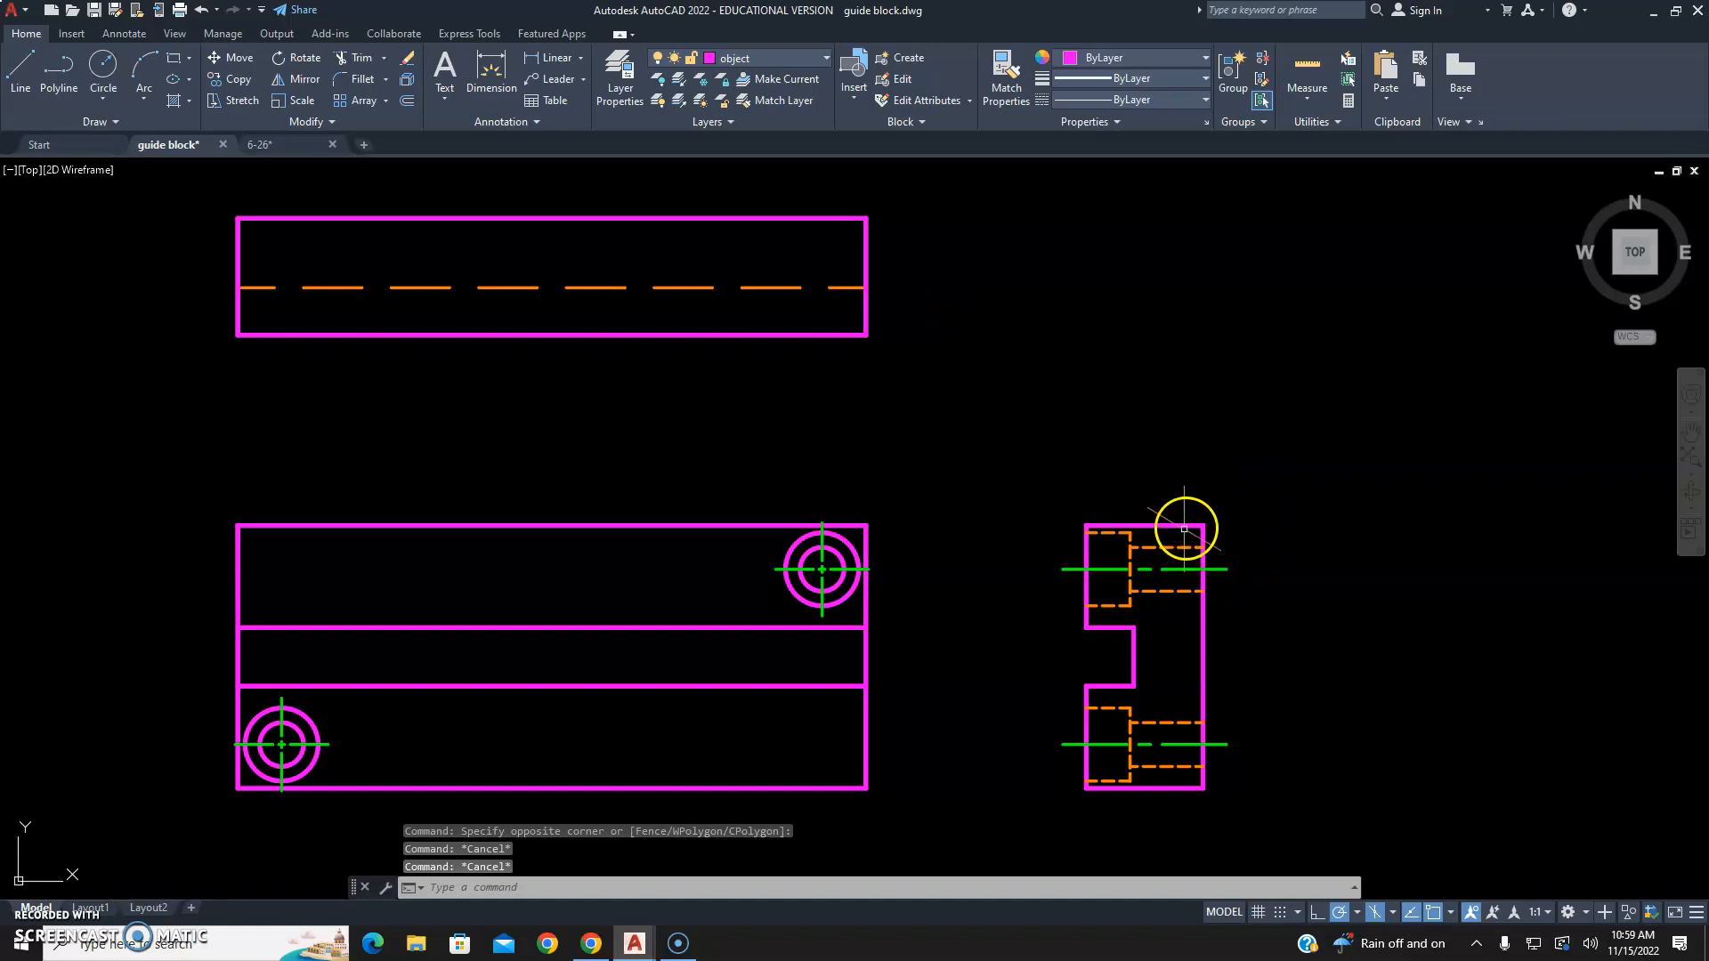
scroll(1183, 767, "up", 4)
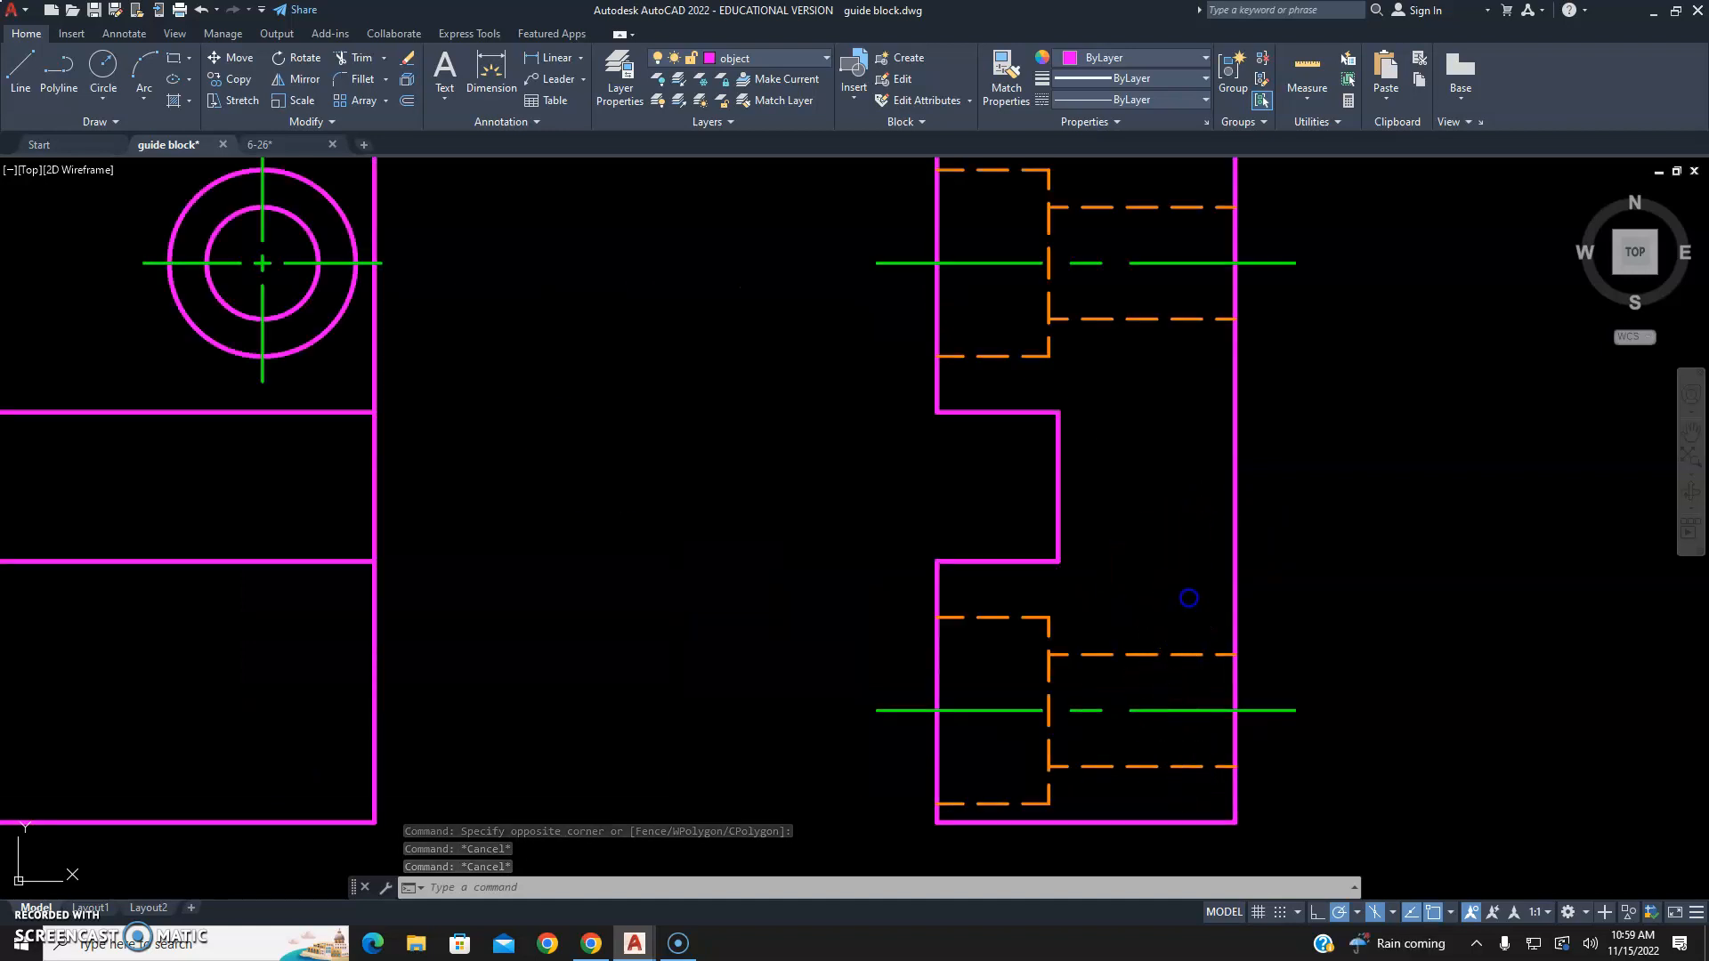
left_click(1188, 597)
left_click(988, 812)
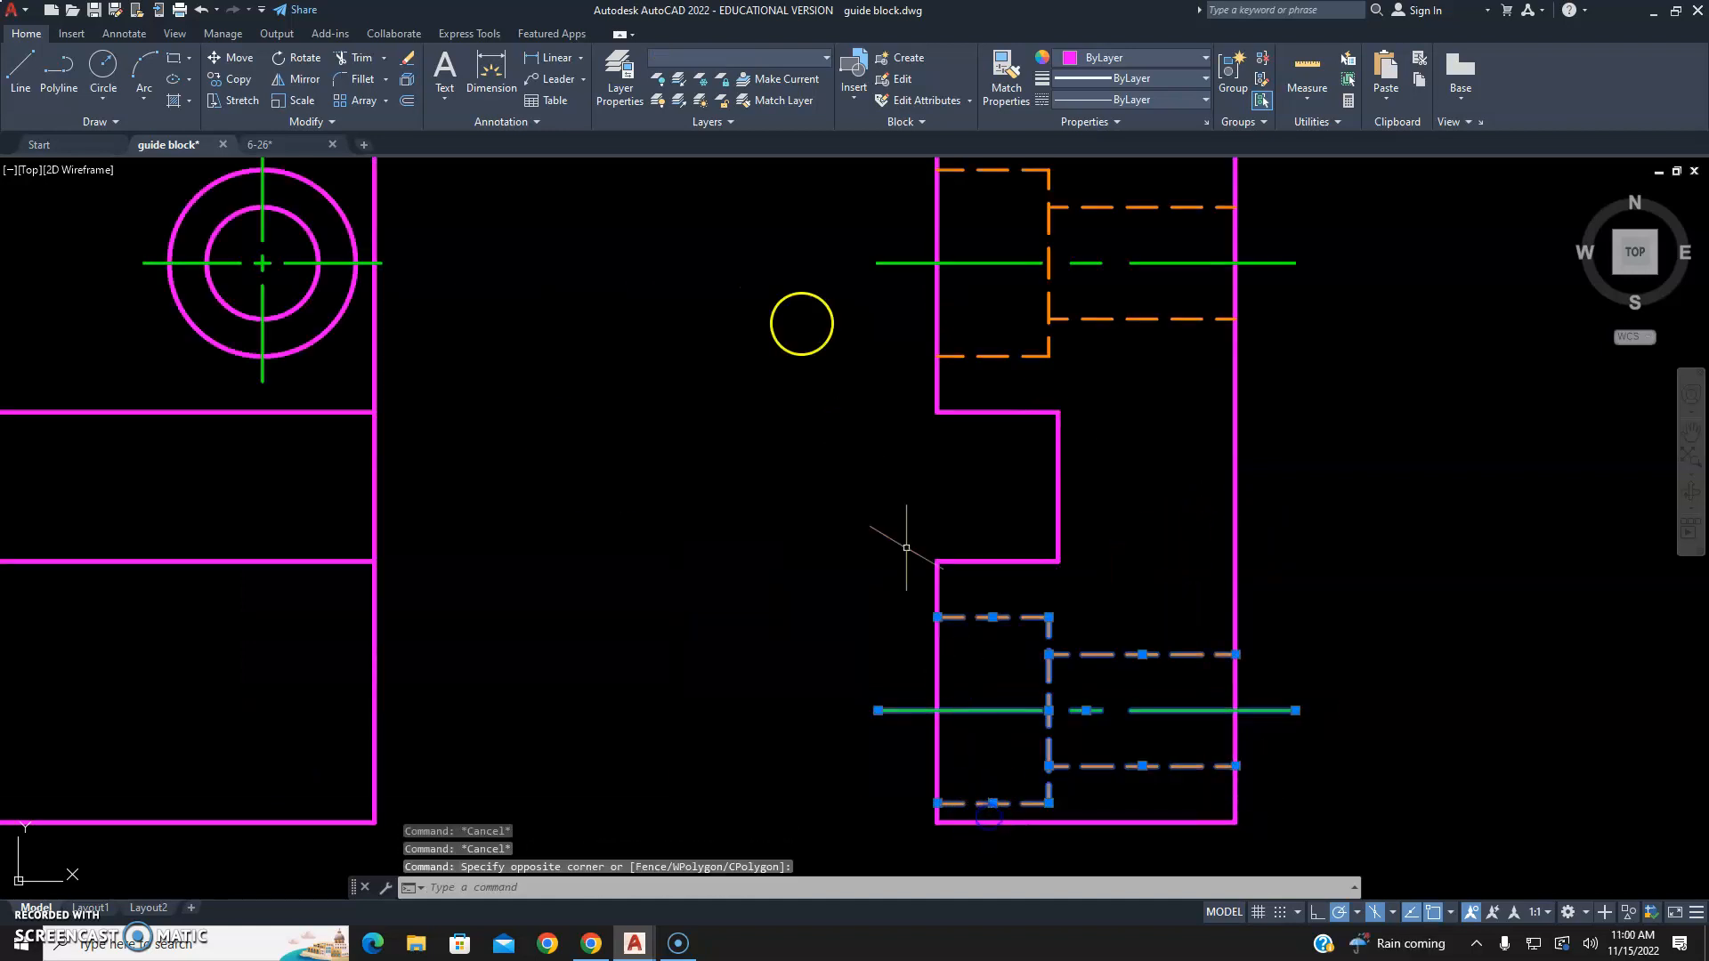
left_click(238, 79)
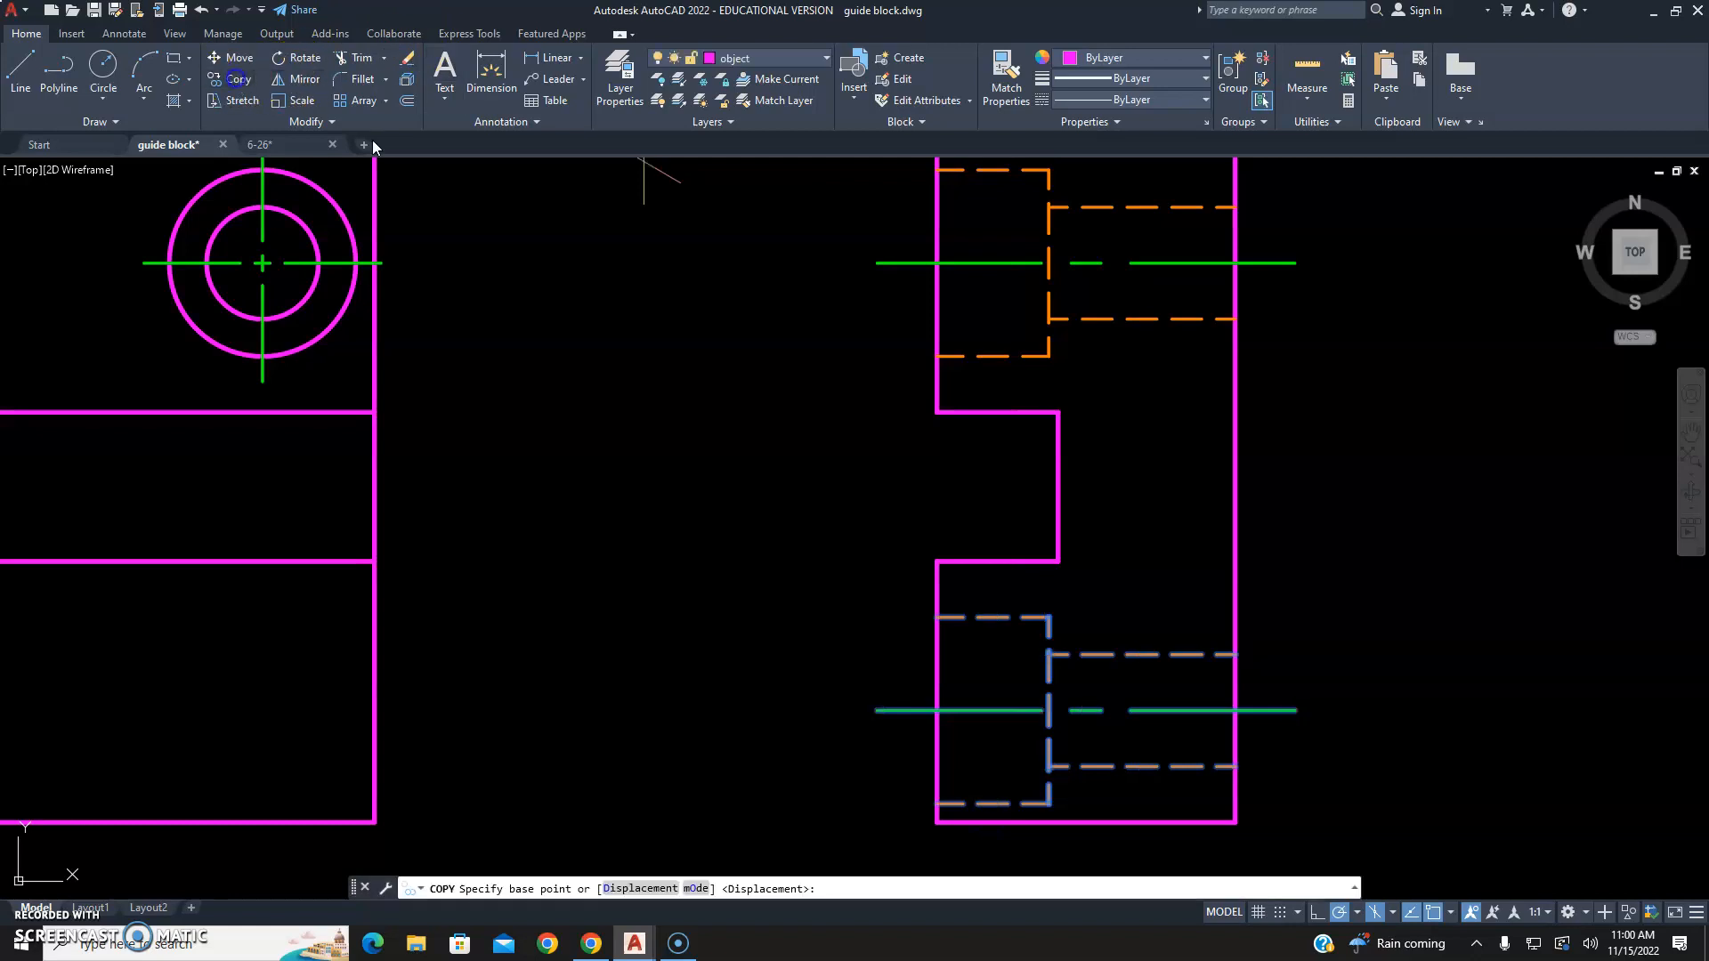
left_click(1037, 598)
scroll(1193, 591, "down", 6)
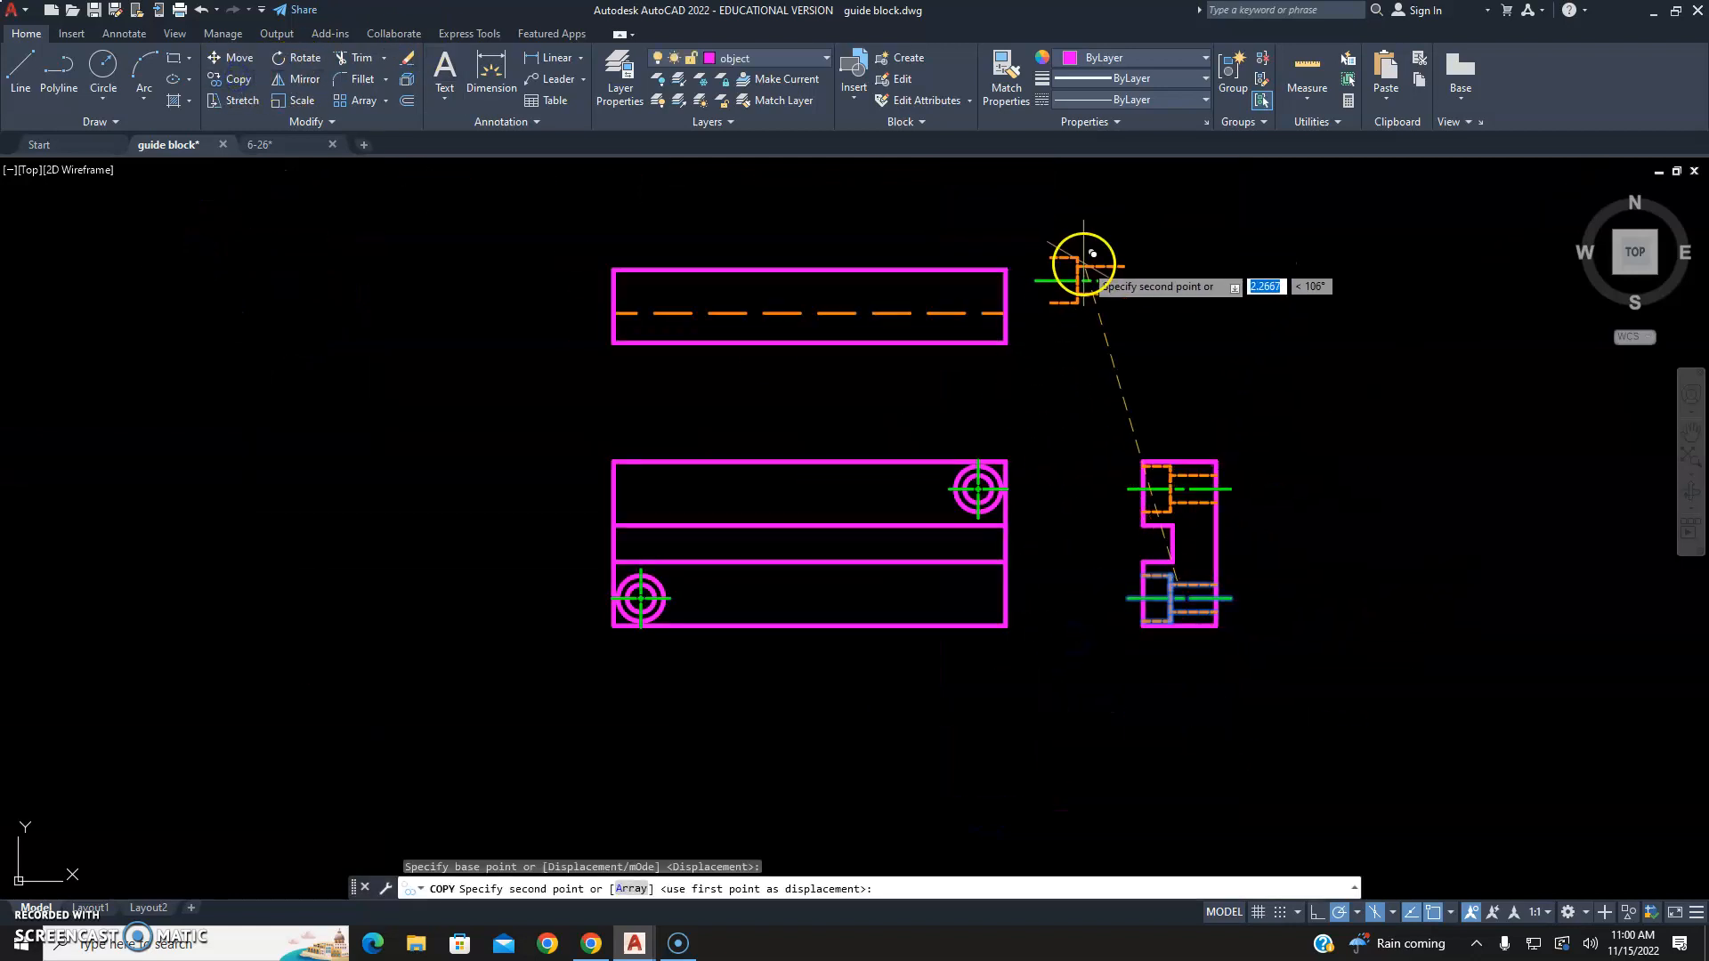
left_click(1069, 278)
key("Escape")
Rotate the copied counterbored hole by 90° about its centerline so the counterbore faces down.
left_click(1183, 213)
left_click(1068, 307)
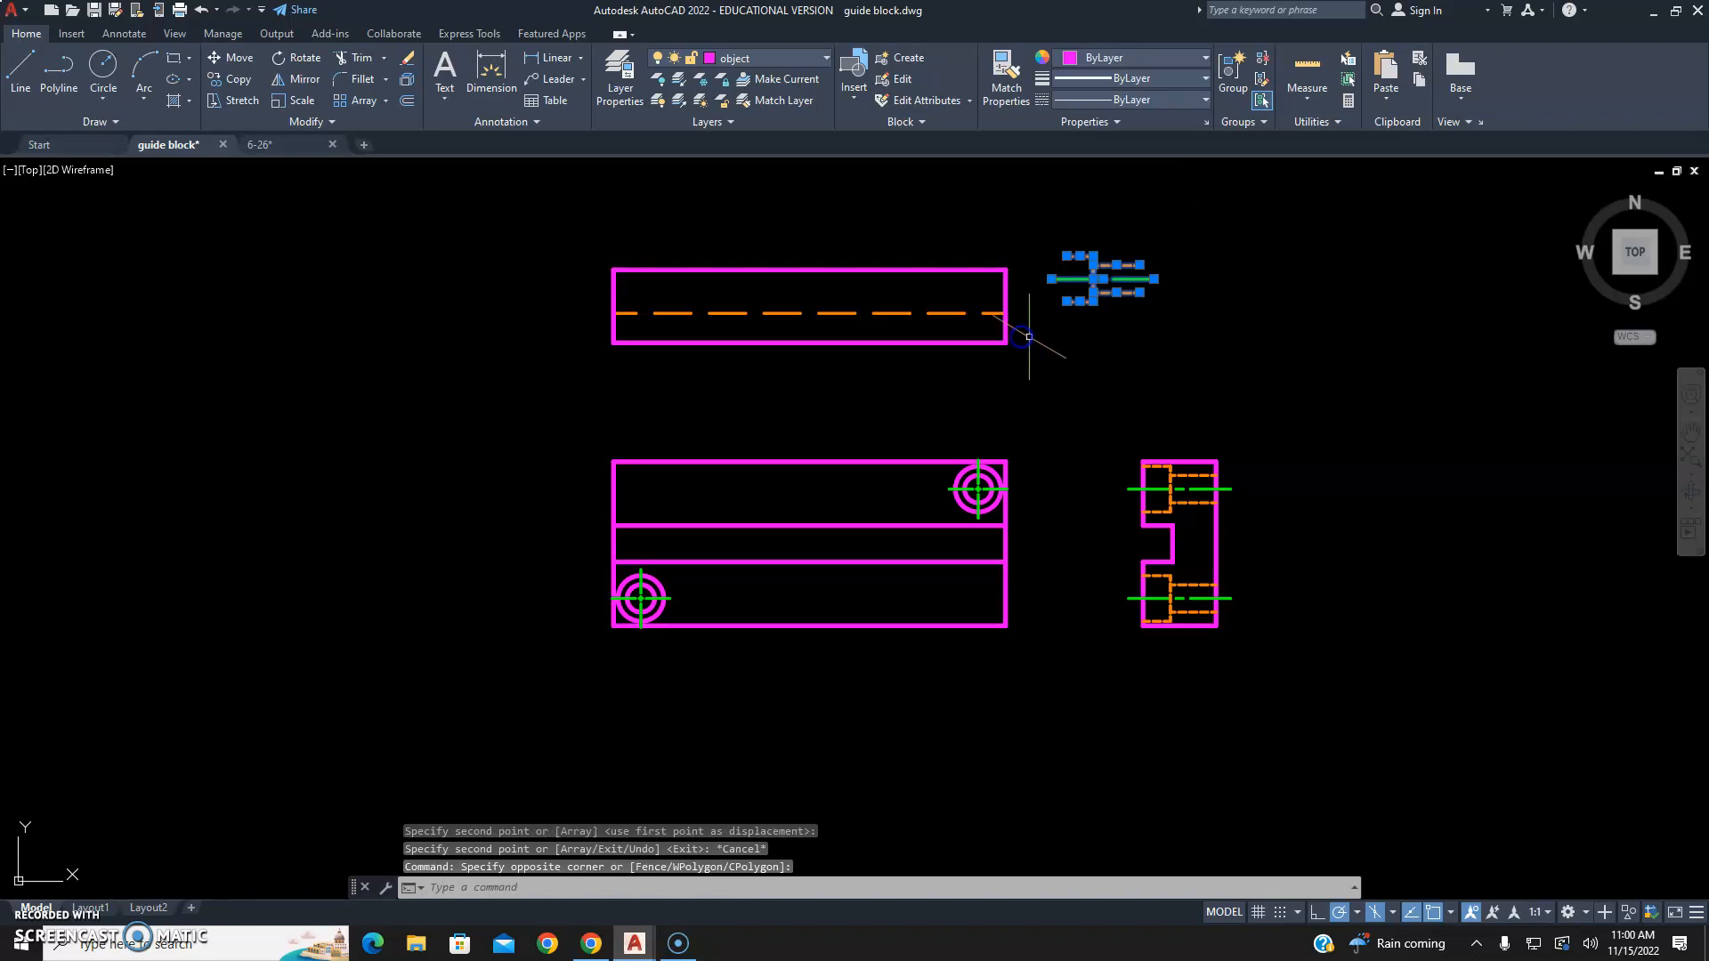
type("rotat")
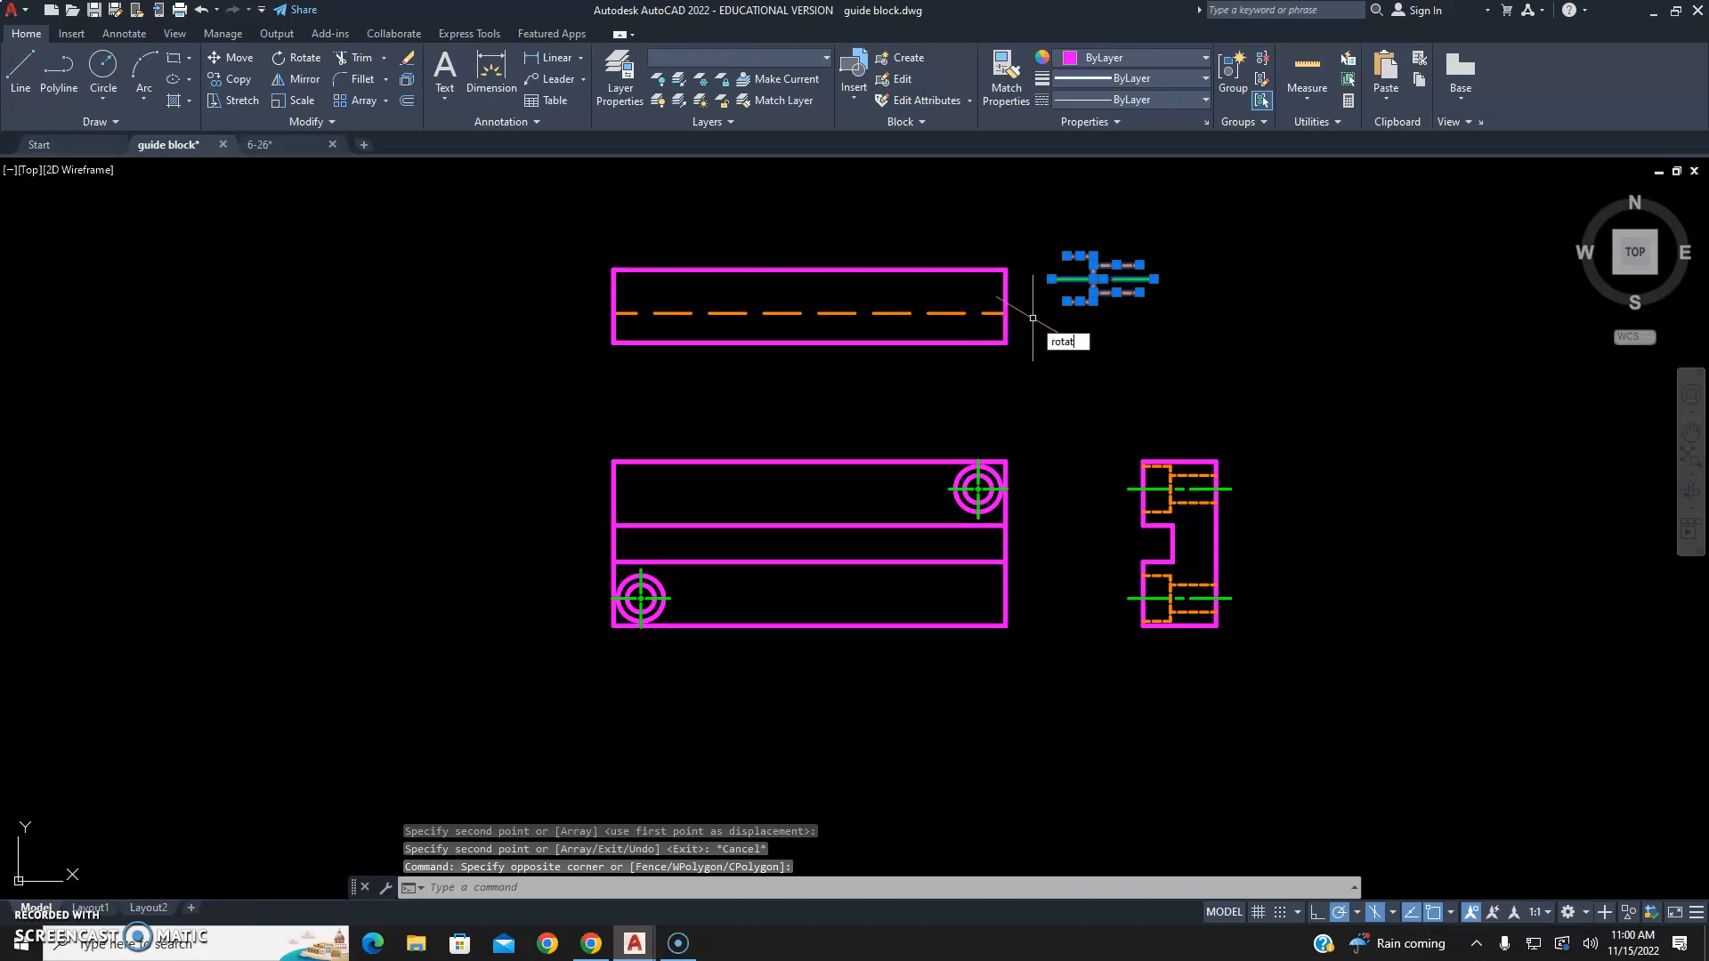
type("e")
key("Return")
left_click(1102, 281)
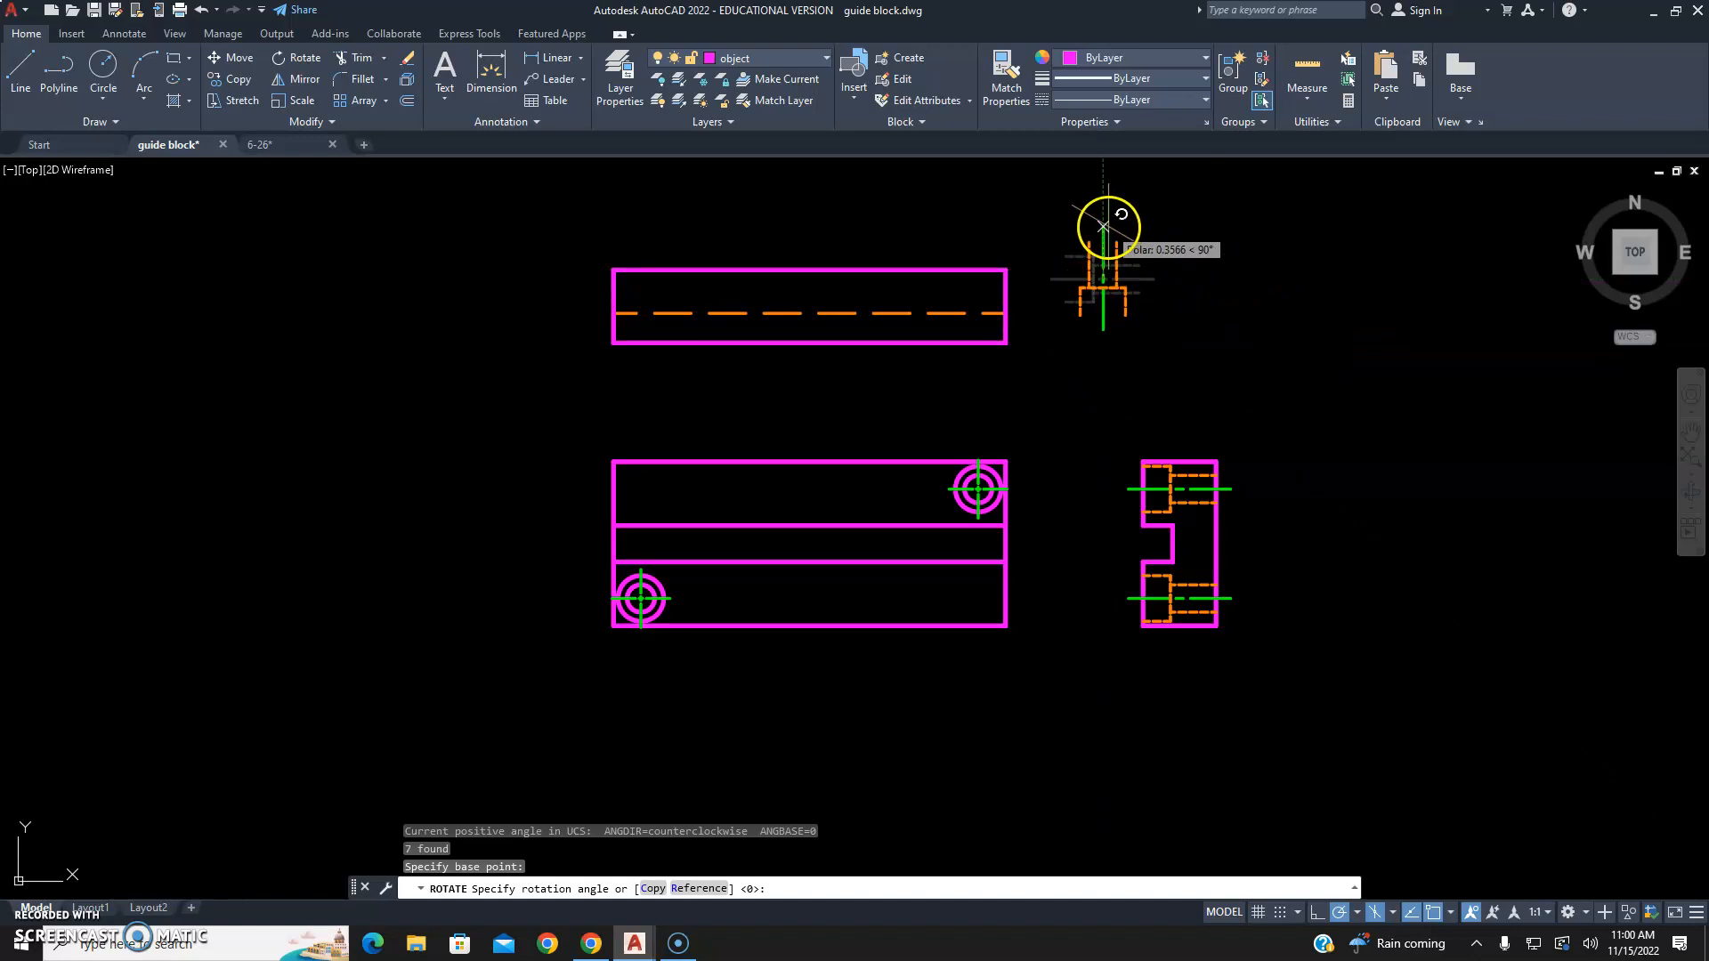
key("Escape")
key("Escape")
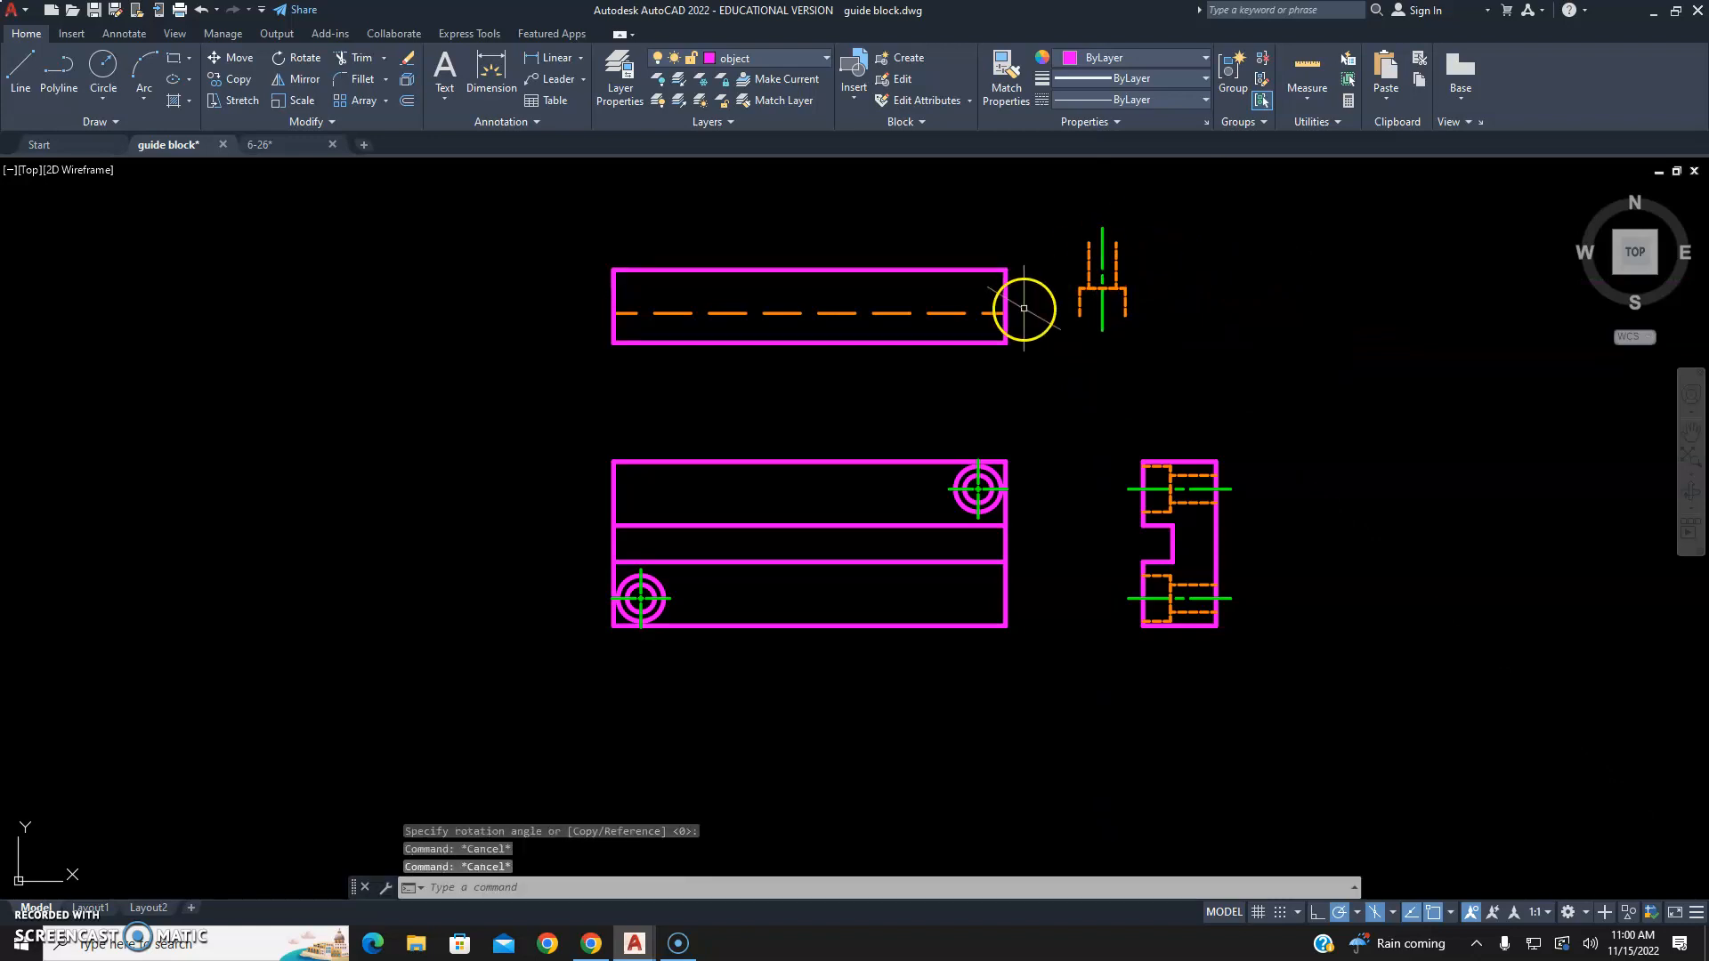
Copy the rotated counterbored hole into the top view where the right and left hole projection lines meet the lower edge.
scroll(1024, 308, "up", 2)
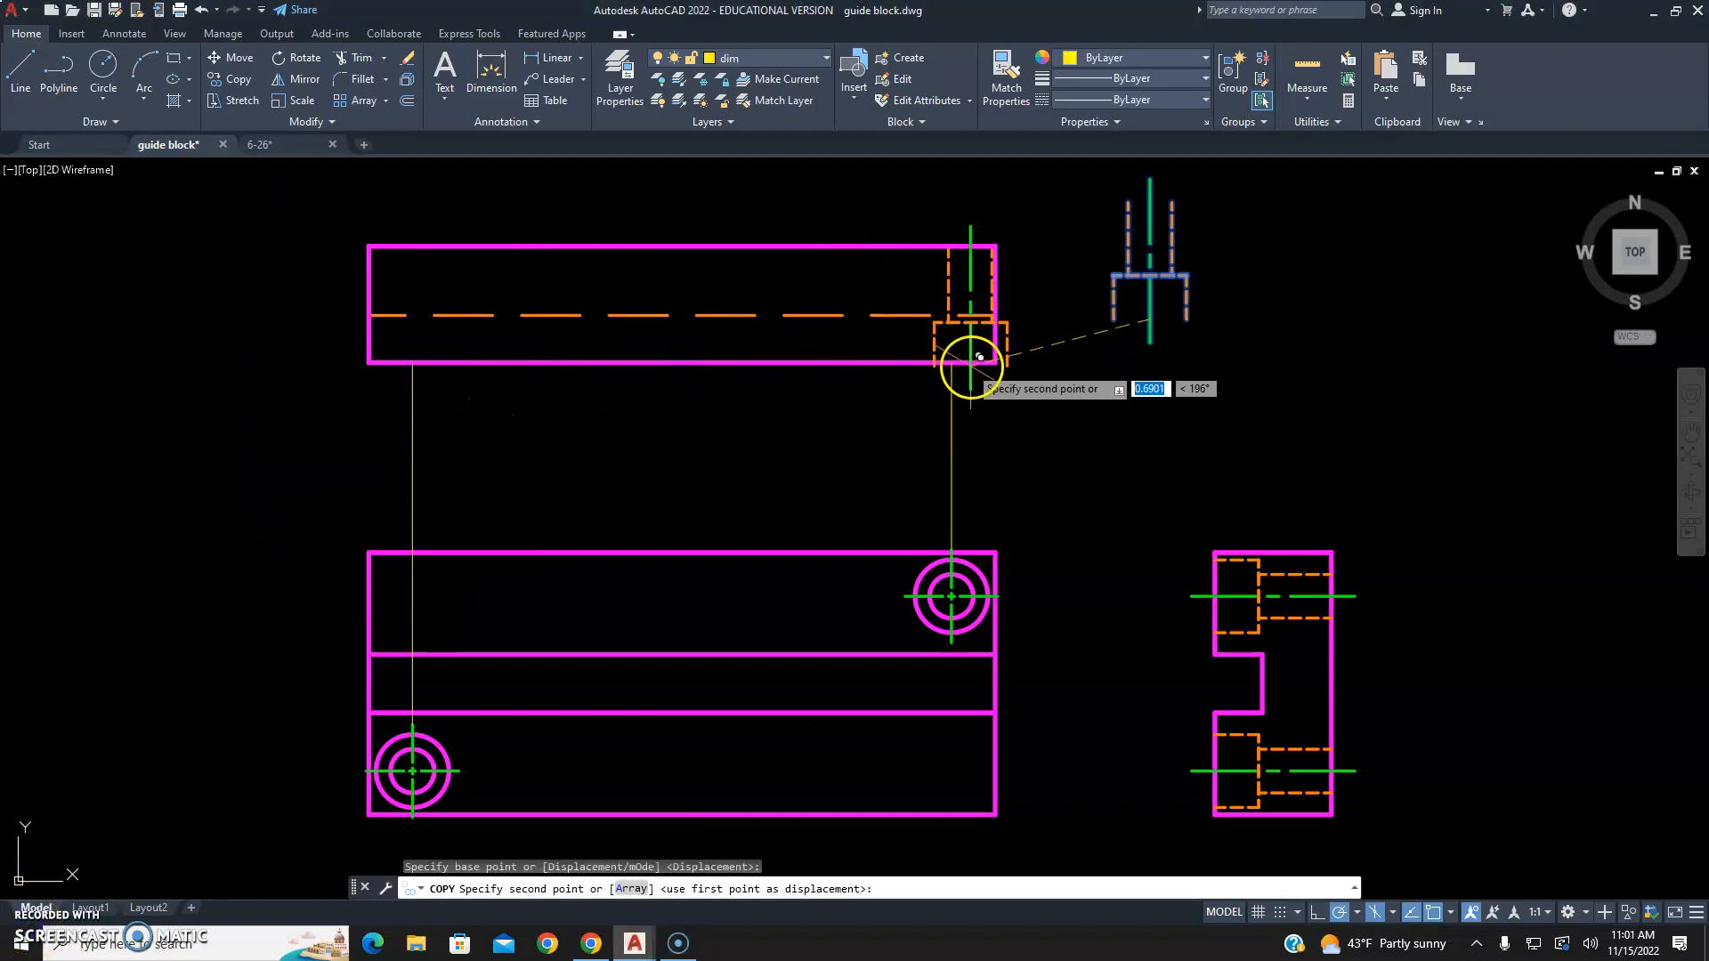
left_click(951, 362)
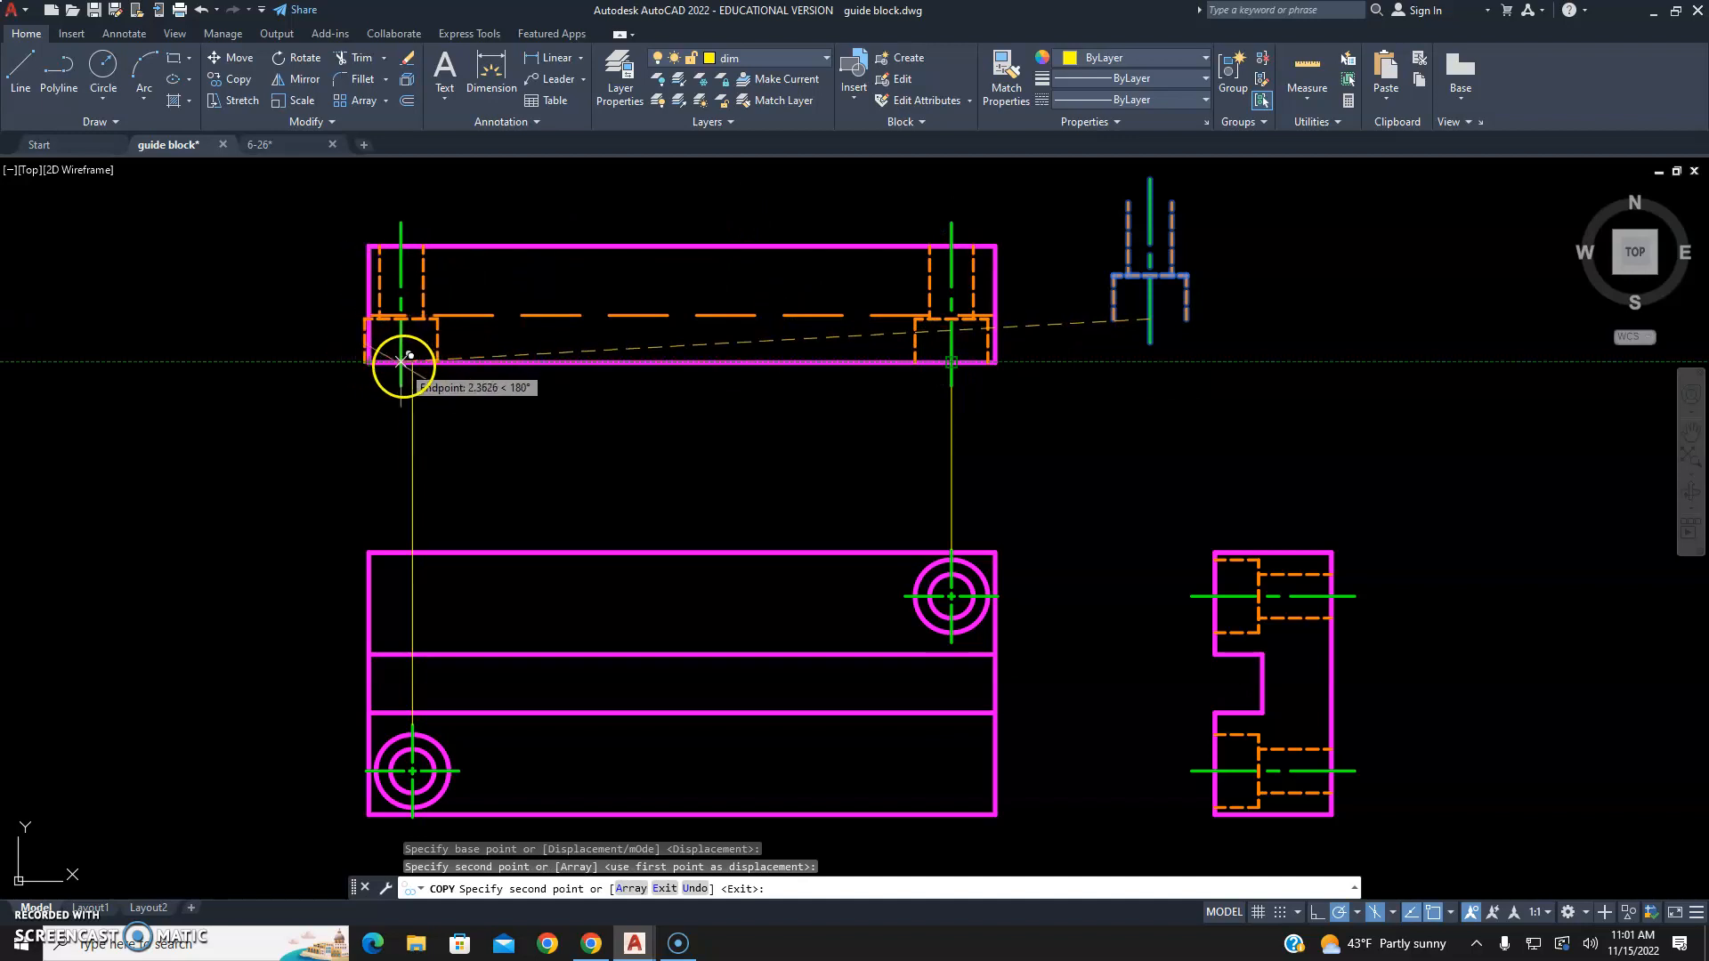
left_click(412, 362)
key("Escape")
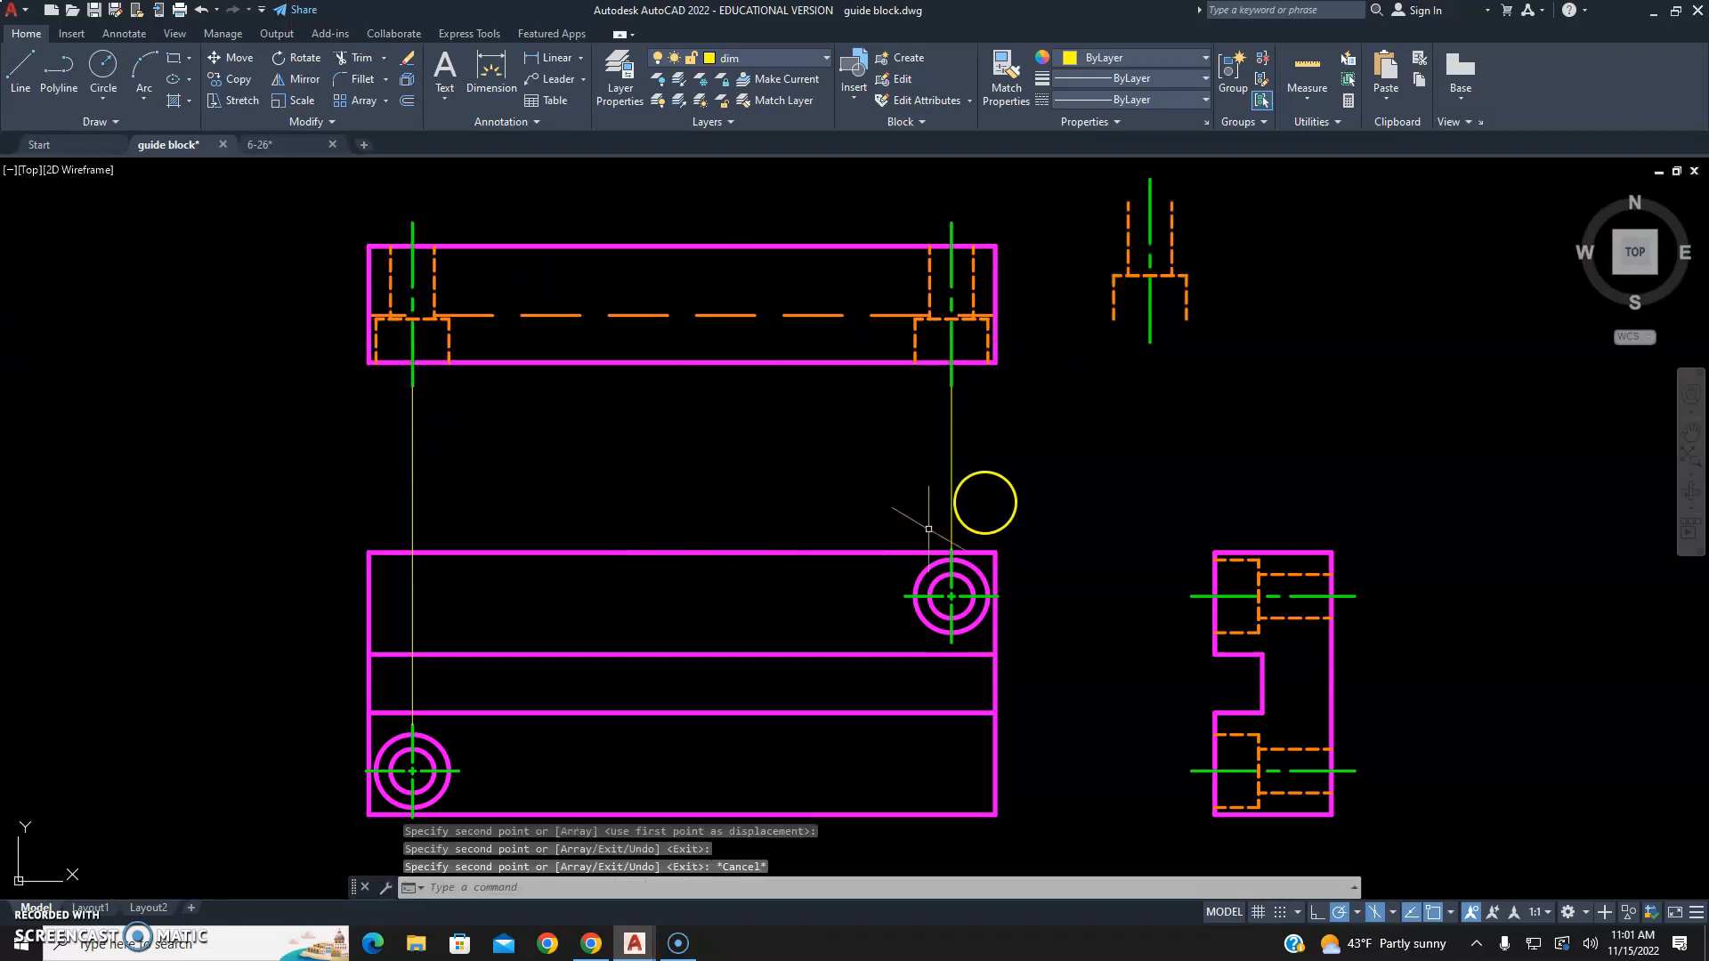